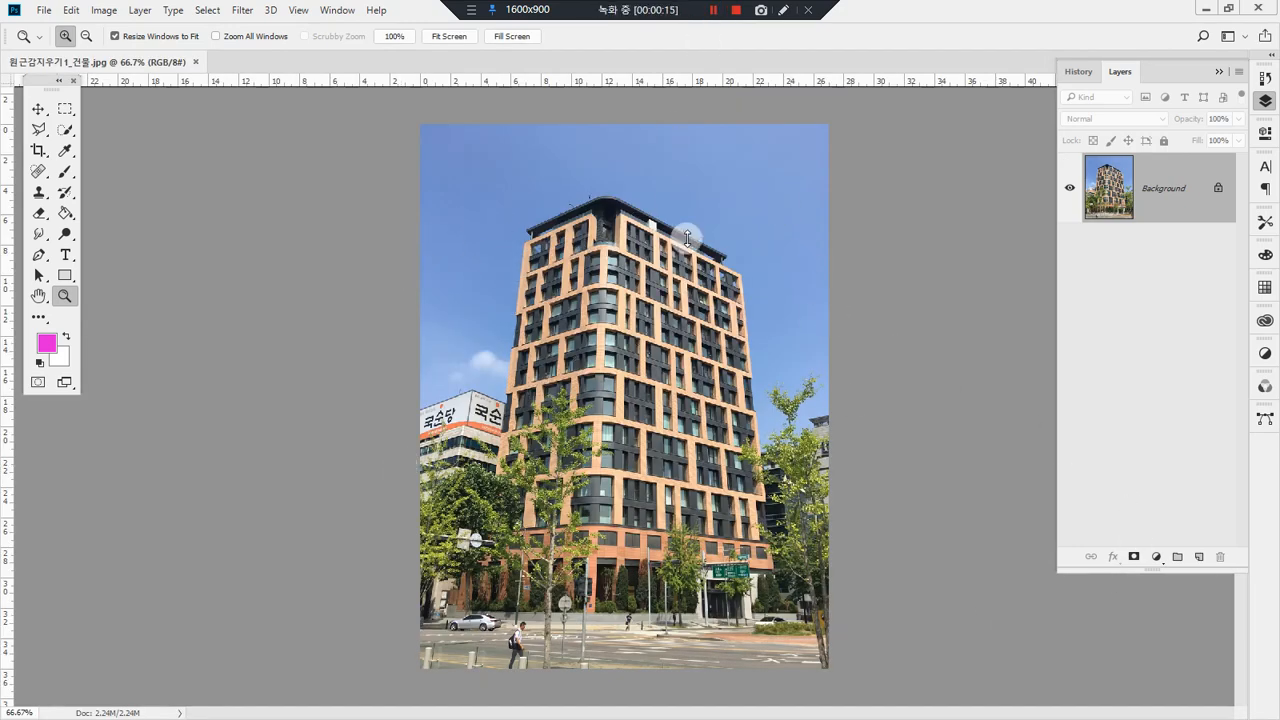
Step: Duplicate the Background layer
mouse_move(1129, 248)
left_mouse_down()
mouse_move(1083, 176)
mouse_move(1166, 188)
mouse_move(1120, 246)
left_mouse_up()
left_click_drag(1141, 165, 1171, 195)
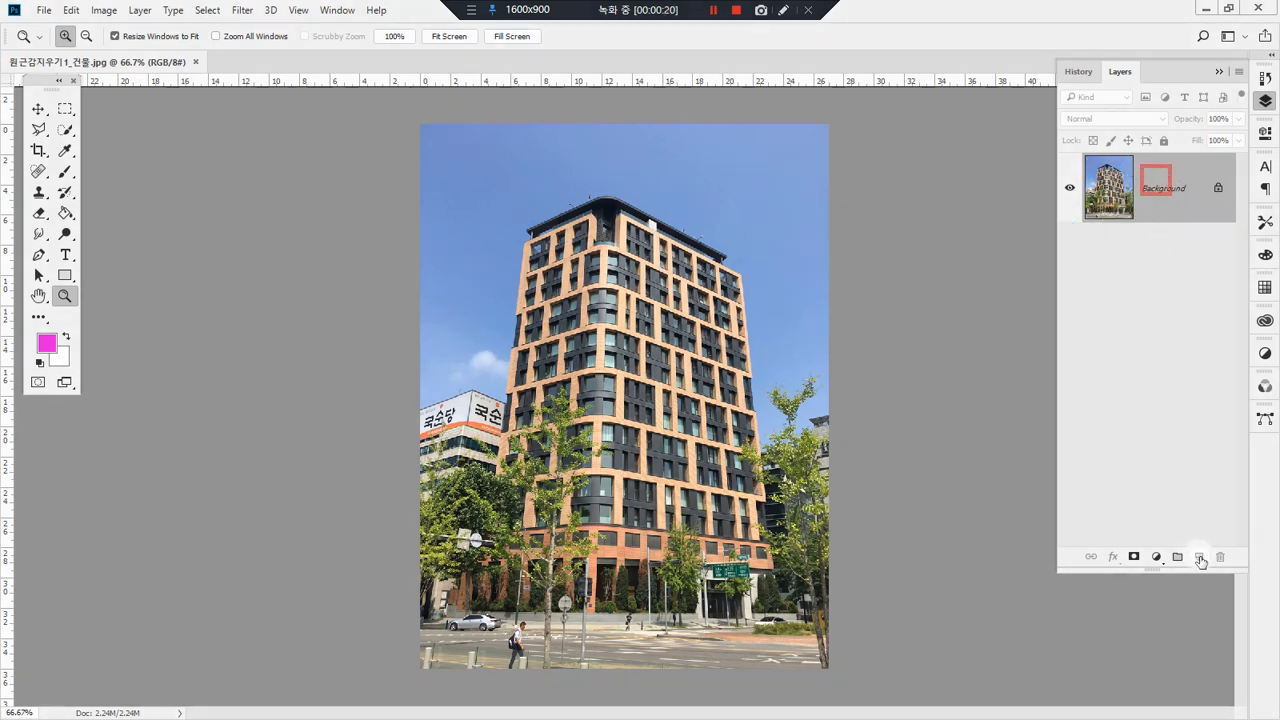
mouse_move(1172, 196)
left_mouse_down()
mouse_move(1180, 489)
mouse_move(1198, 557)
left_mouse_up()
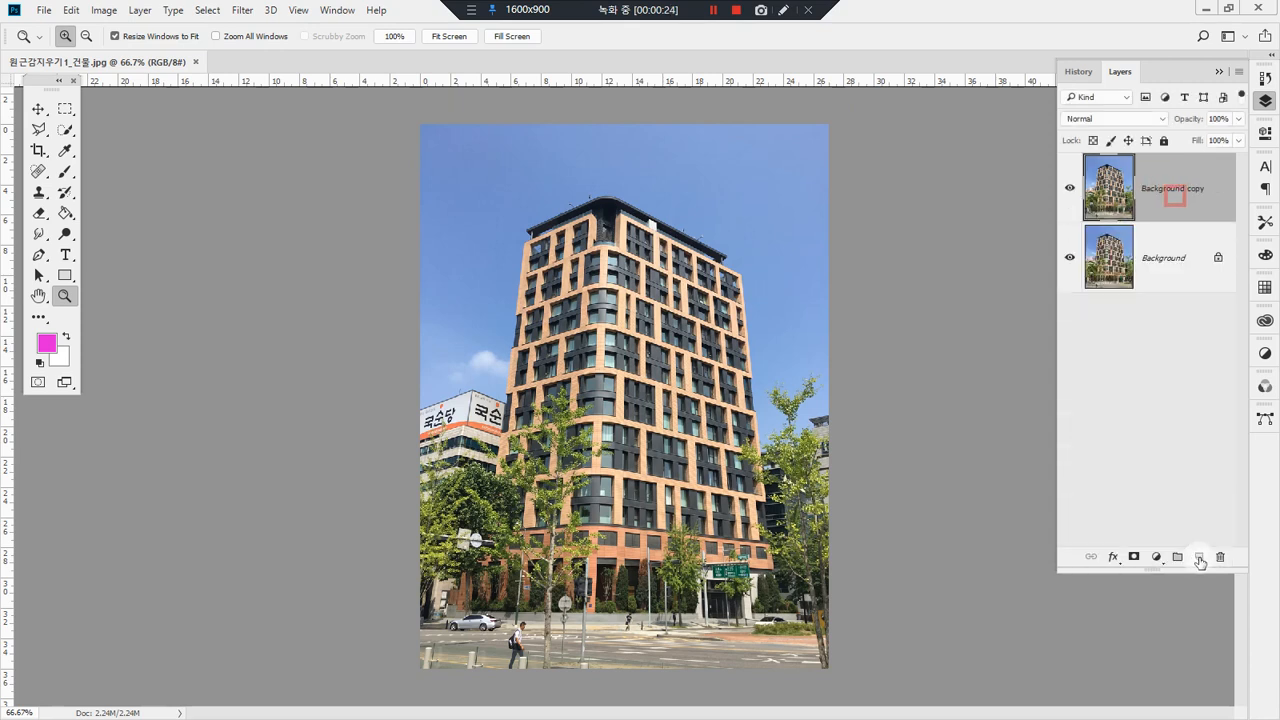
mouse_move(1190, 205)
left_mouse_down()
mouse_move(1122, 187)
mouse_move(1190, 195)
left_mouse_up()
key("Escape")
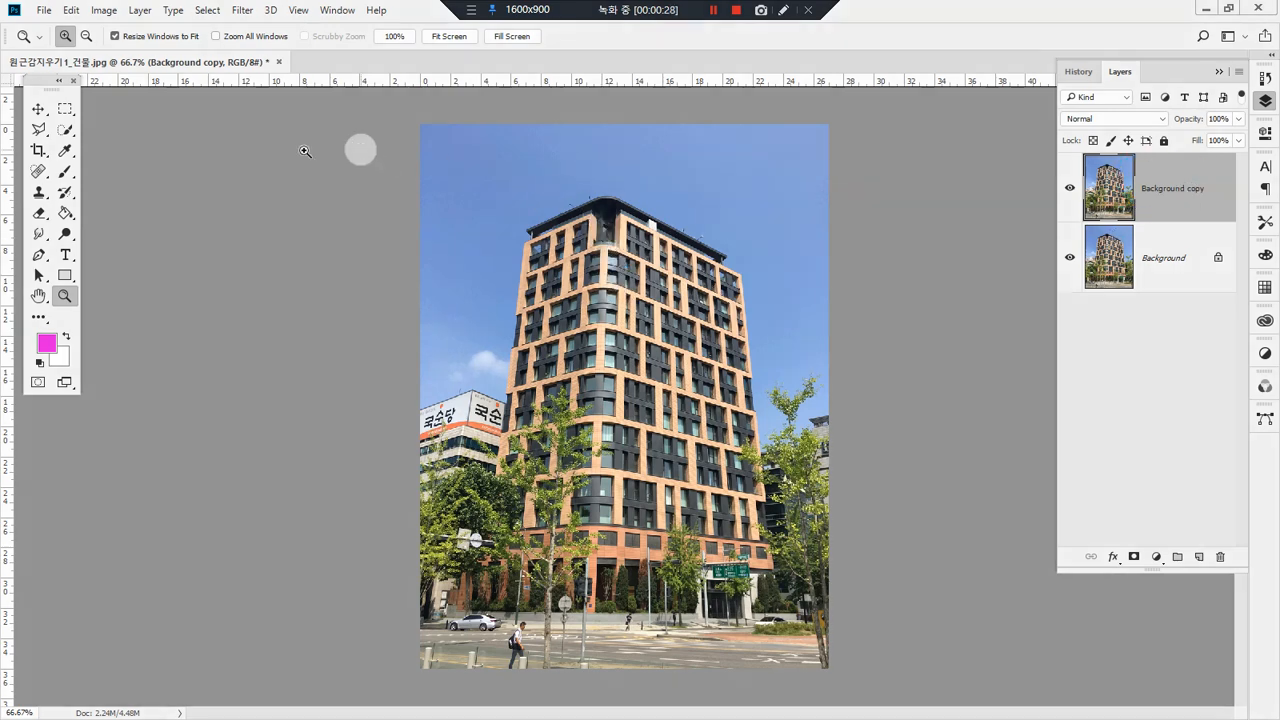
left_click(38, 108)
right_click(629, 187)
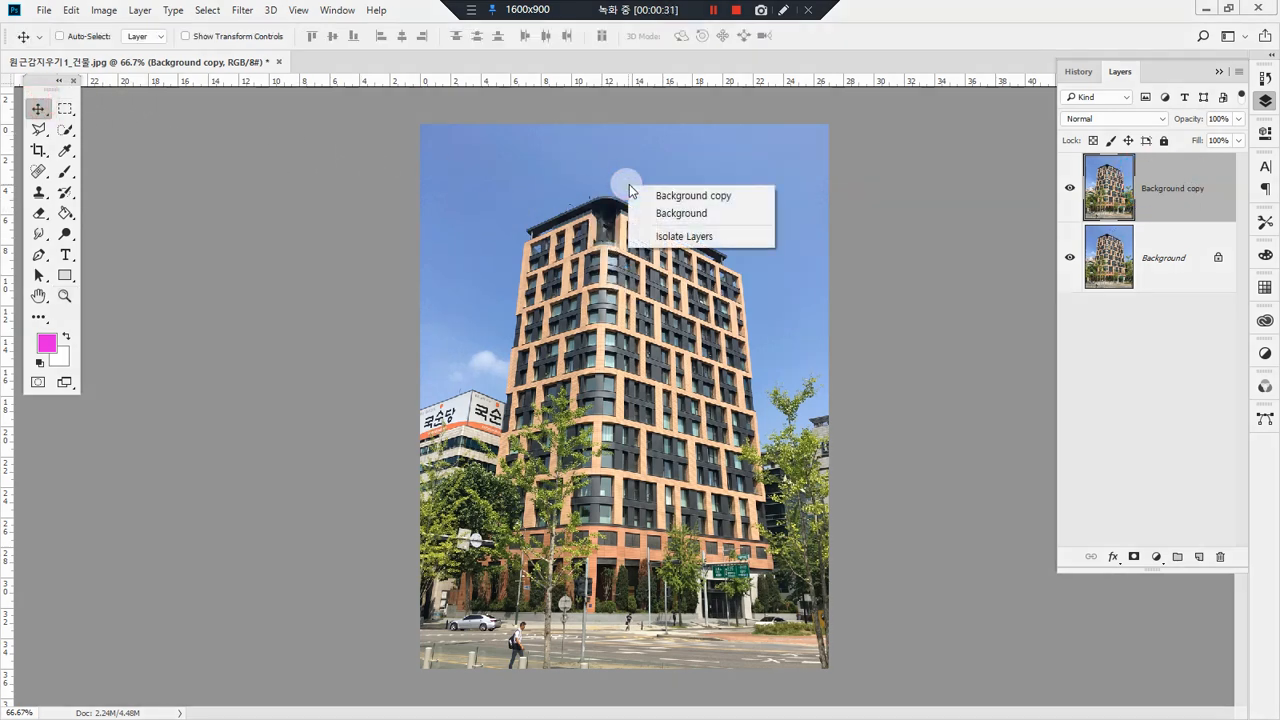
left_click(608, 172)
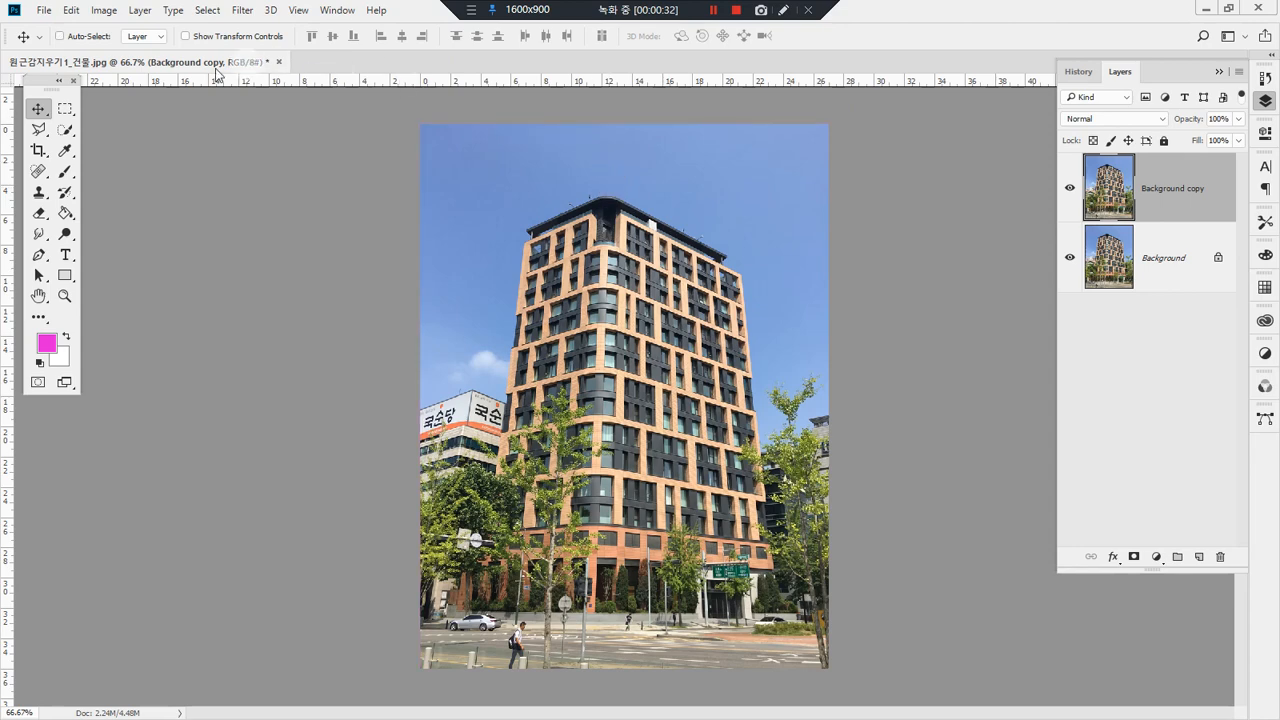
left_click(70, 10)
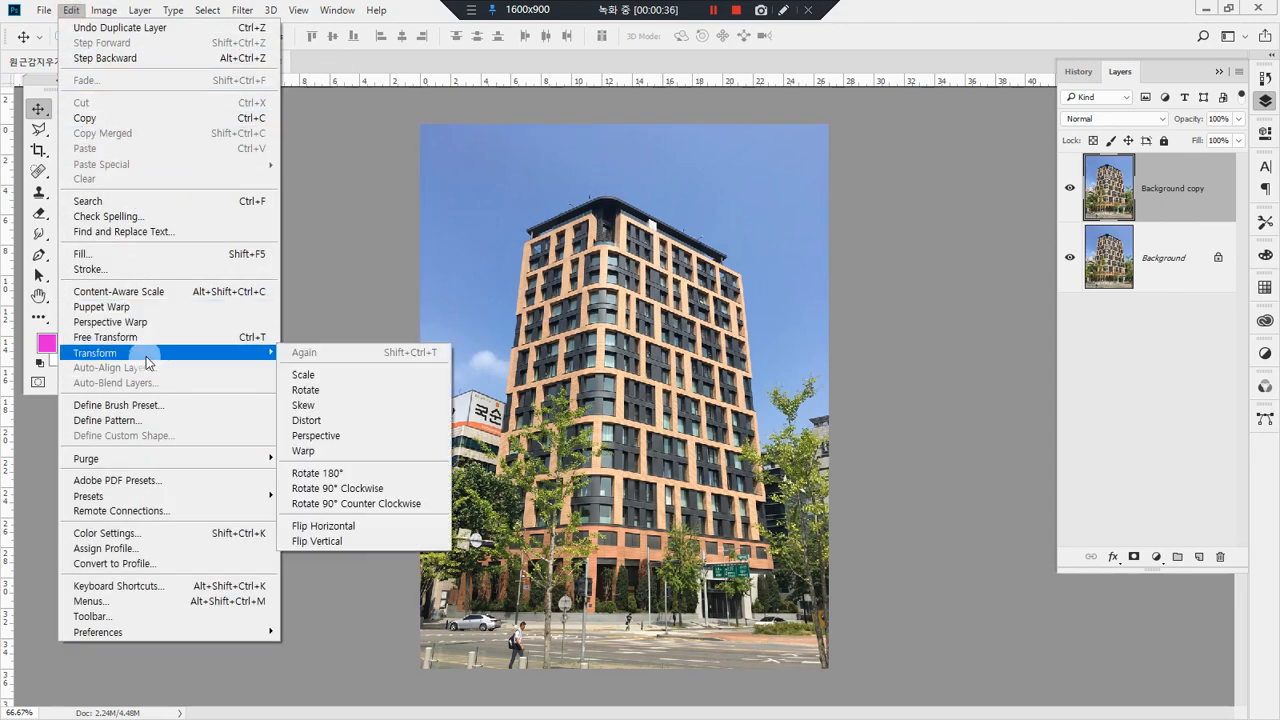
left_click(165, 337)
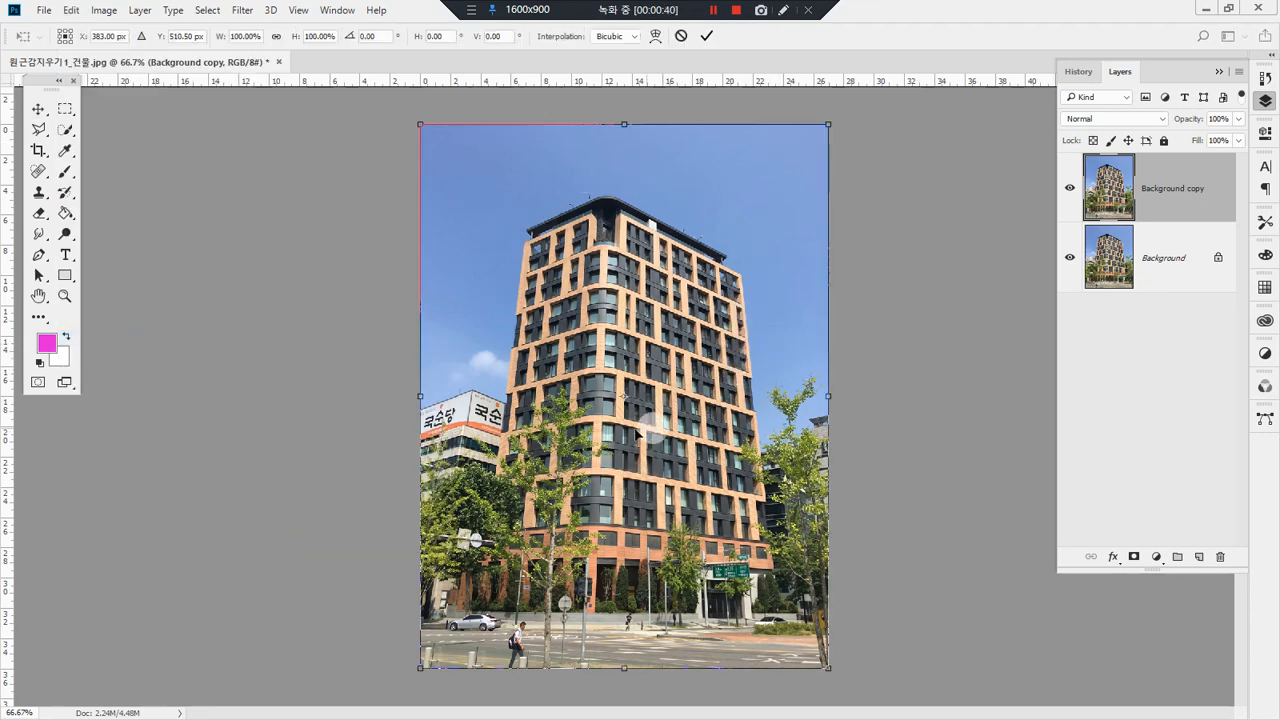
mouse_move(1203, 226)
left_mouse_down()
mouse_move(1150, 195)
mouse_move(1234, 196)
mouse_move(1222, 218)
left_mouse_up()
mouse_move(452, 160)
left_mouse_down()
mouse_move(423, 110)
mouse_move(463, 172)
left_mouse_up()
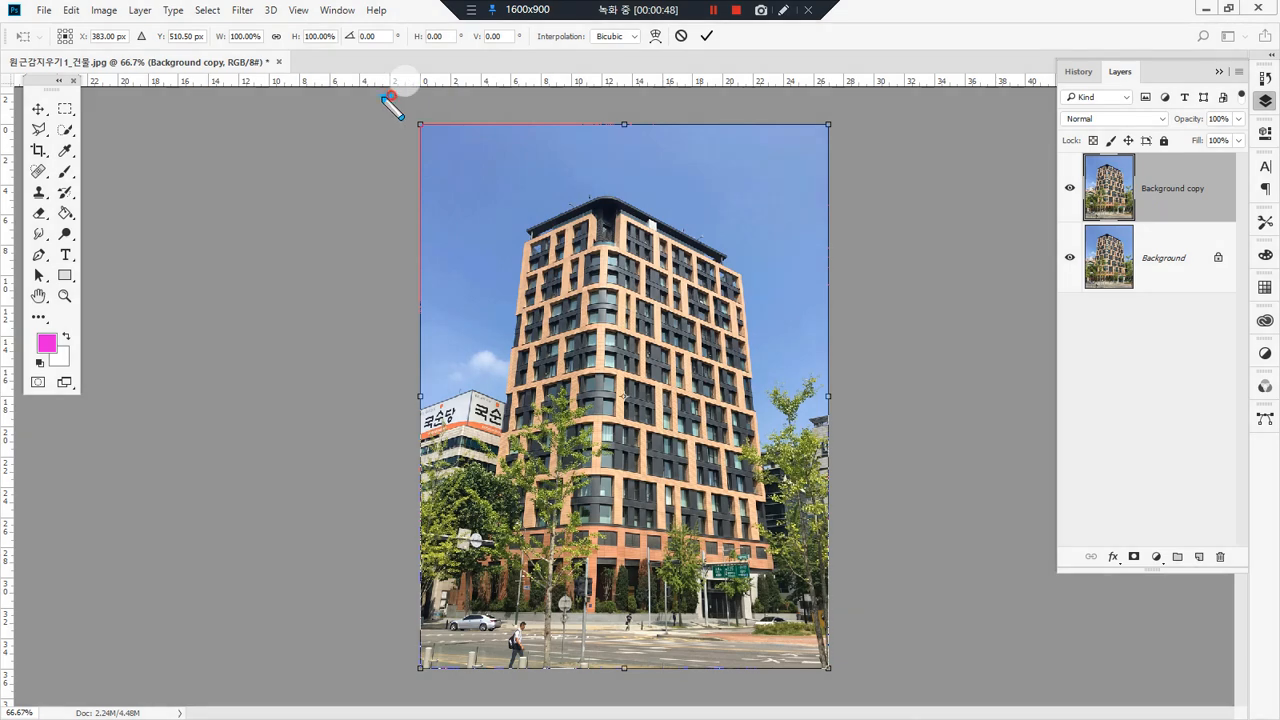
left_click_drag(391, 98, 368, 70)
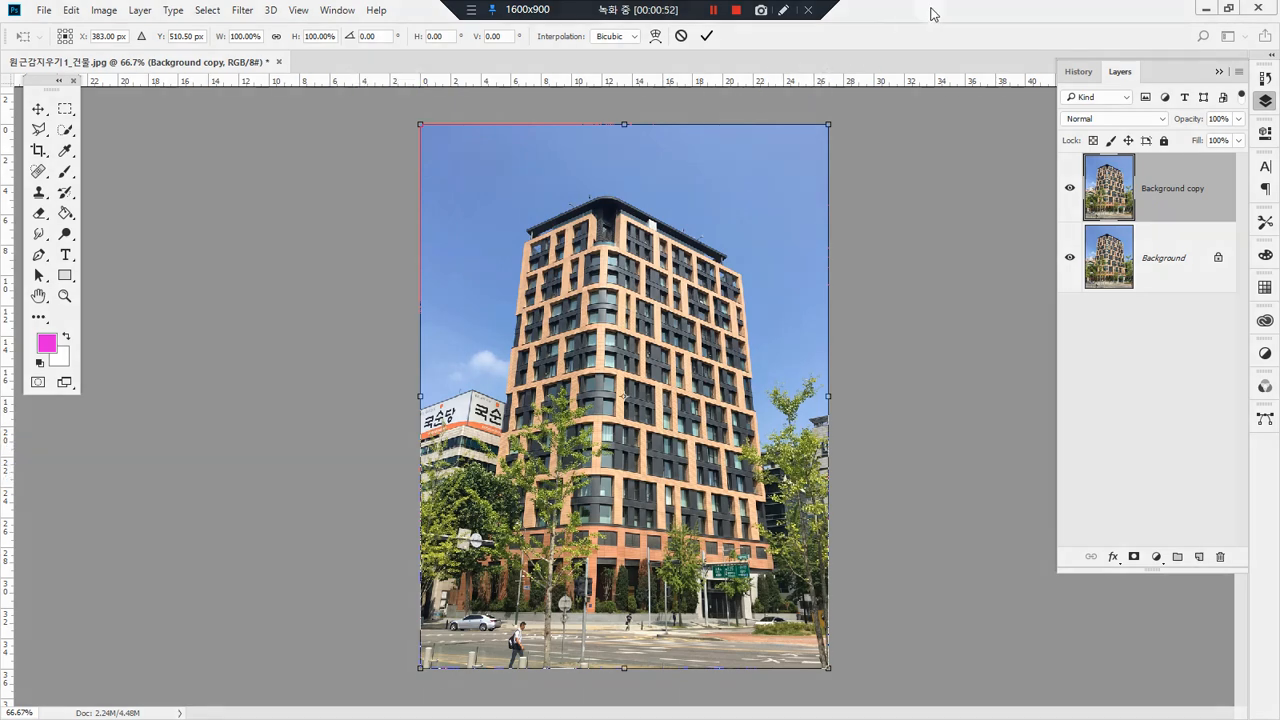
Step: Restore the maximized program window to a smaller floating window, keeping the building photo in view
double_click(931, 10)
left_click_drag(635, 58, 785, 68)
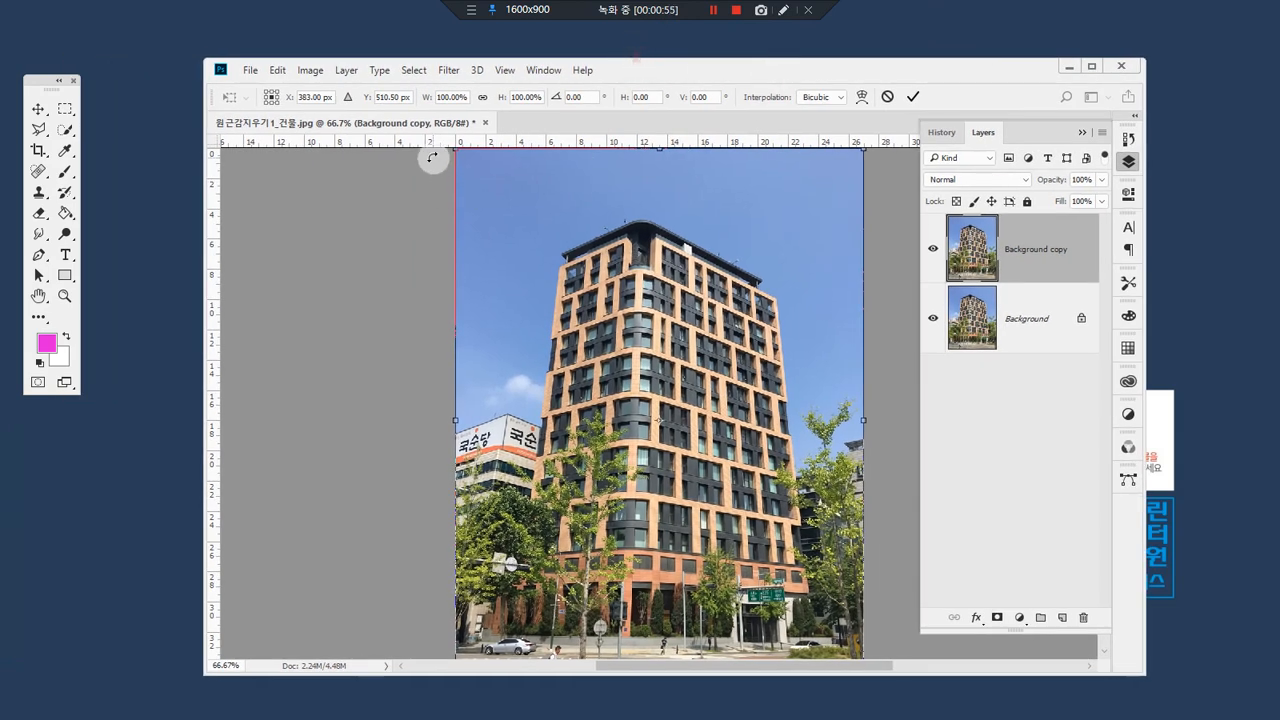
left_click_drag(394, 137, 413, 155)
mouse_move(234, 281)
left_mouse_down()
mouse_move(203, 319)
mouse_move(207, 284)
mouse_move(258, 305)
left_mouse_up()
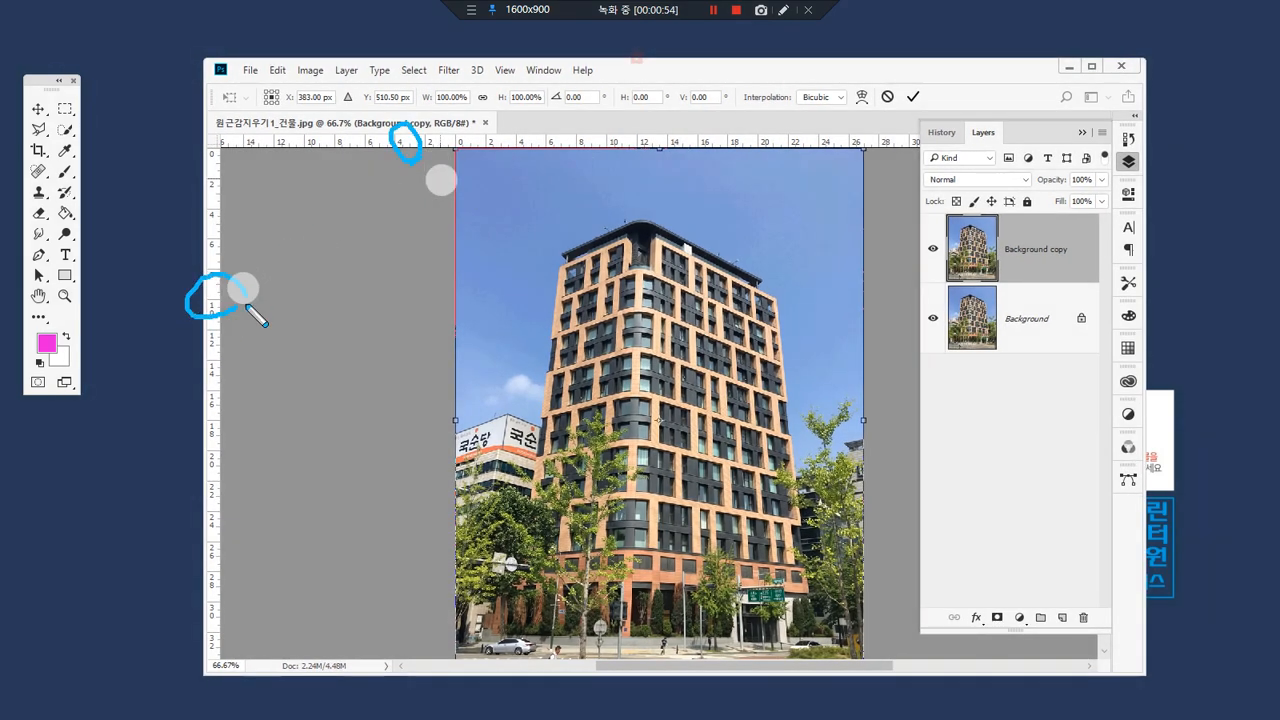
Step: Hide the document rulers and show them again
left_click(555, 69)
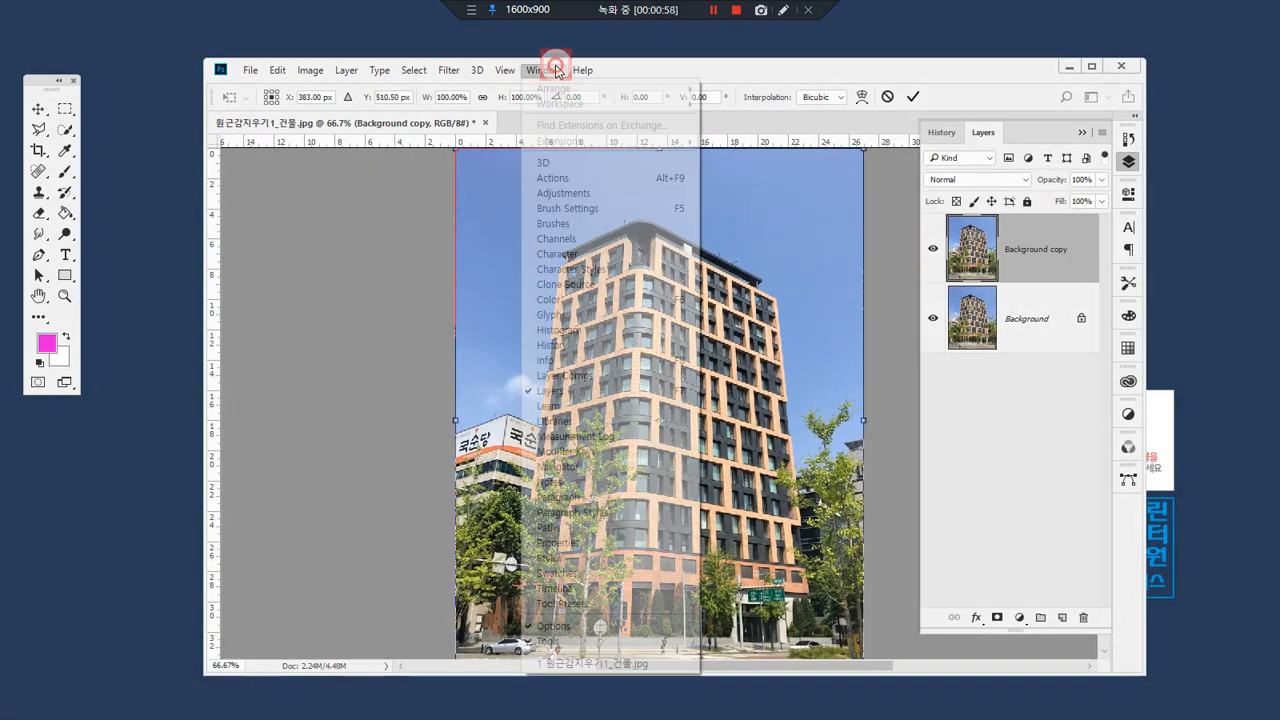
mouse_move(504, 69)
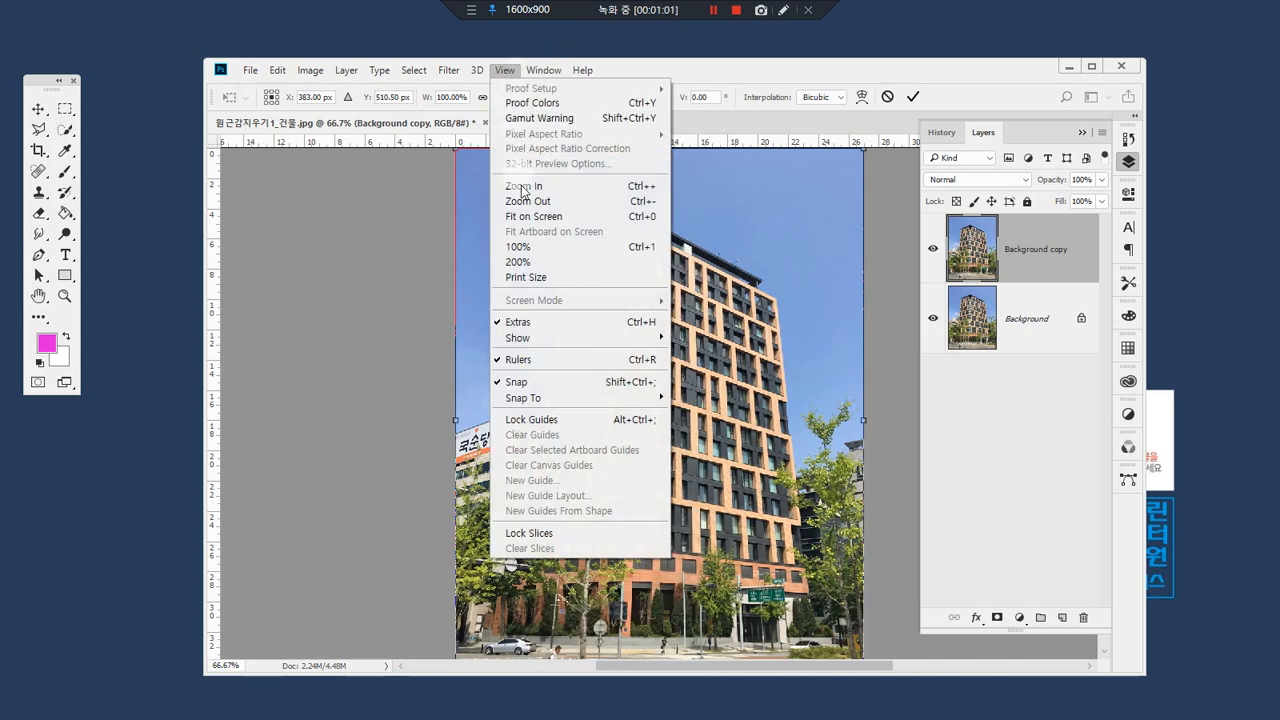
left_click(577, 362)
left_click(448, 70)
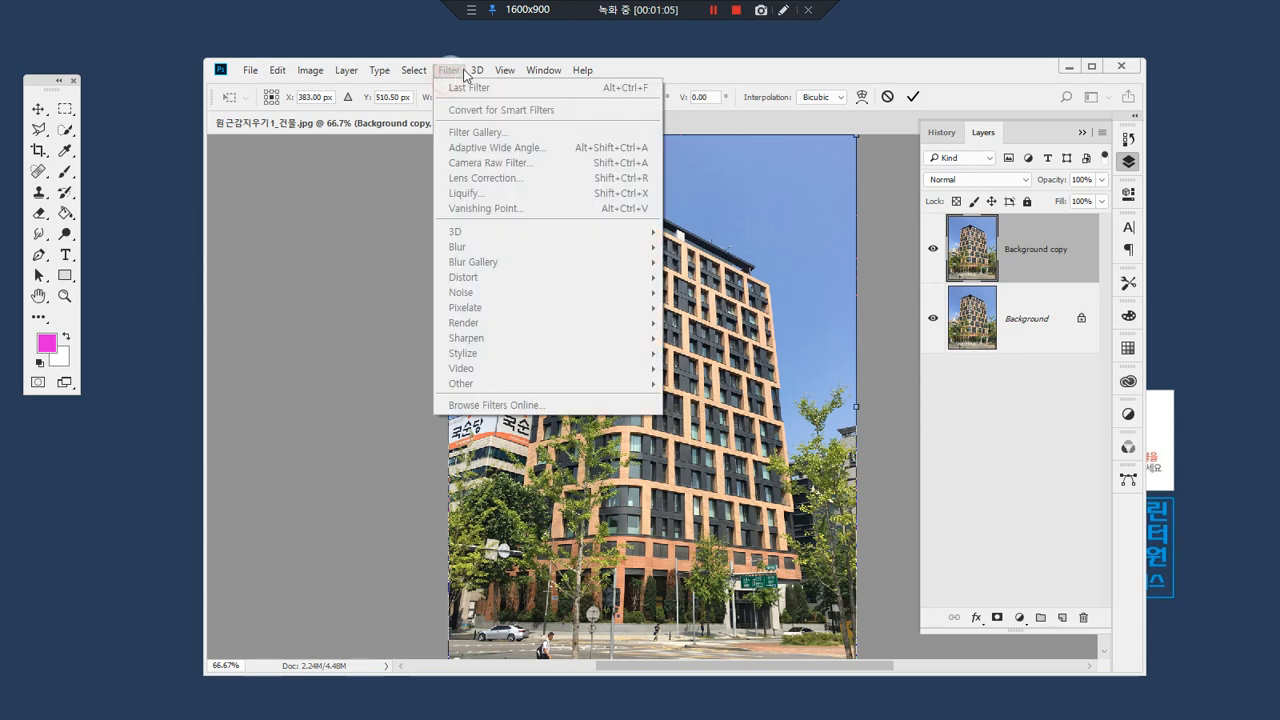
mouse_move(504, 70)
left_click(560, 360)
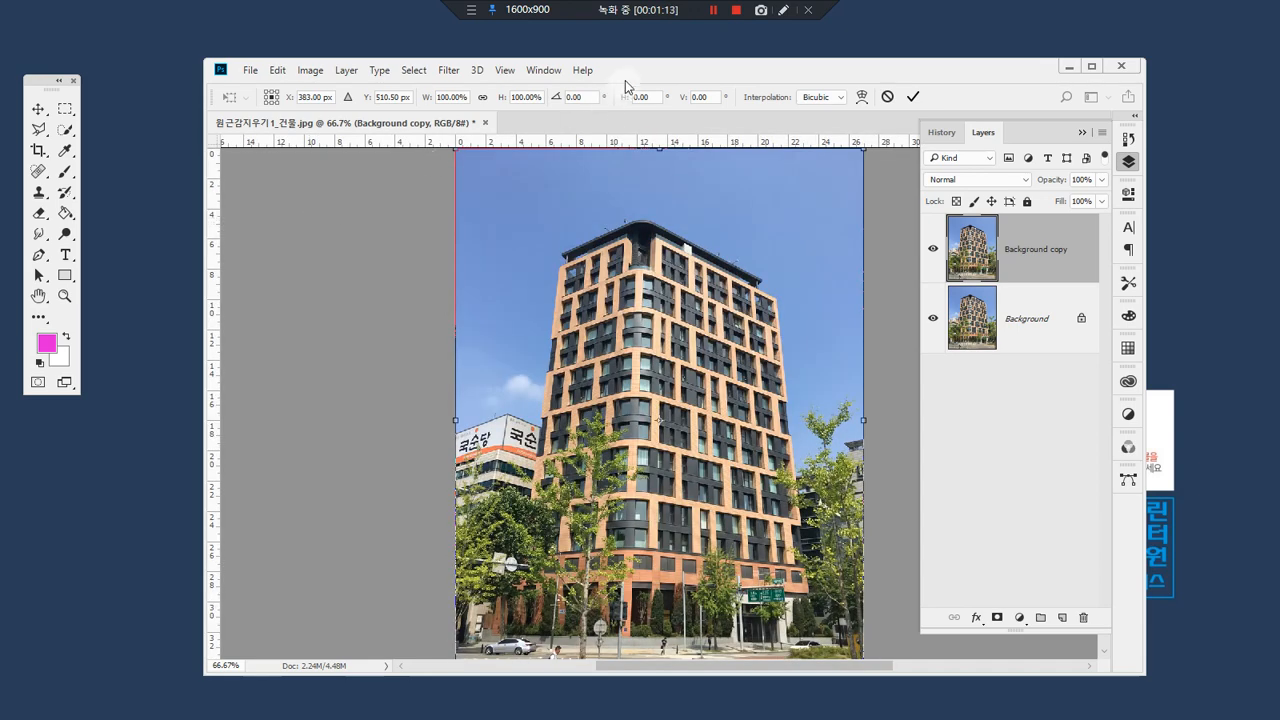
Step: With the Move tool, place vertical guides on both sides of the building, at about 4 and 23.5 on the horizontal ruler
left_click(38, 108)
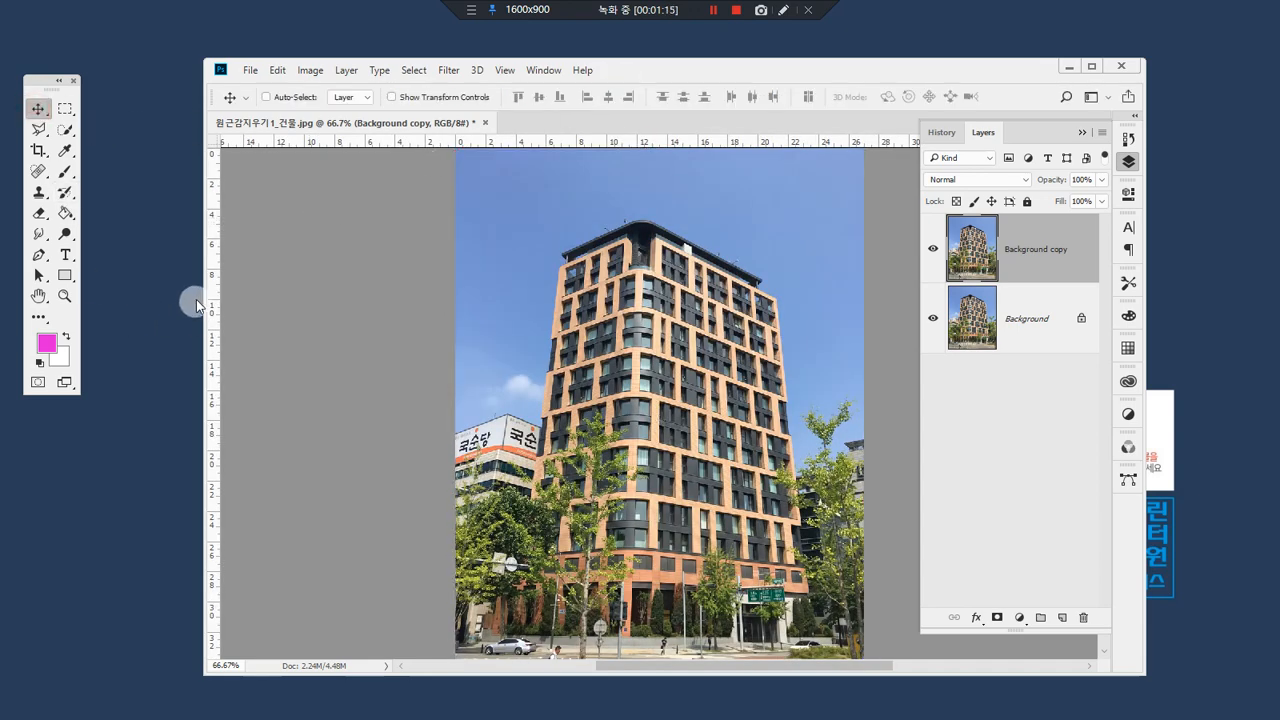
left_click_drag(212, 298, 518, 320)
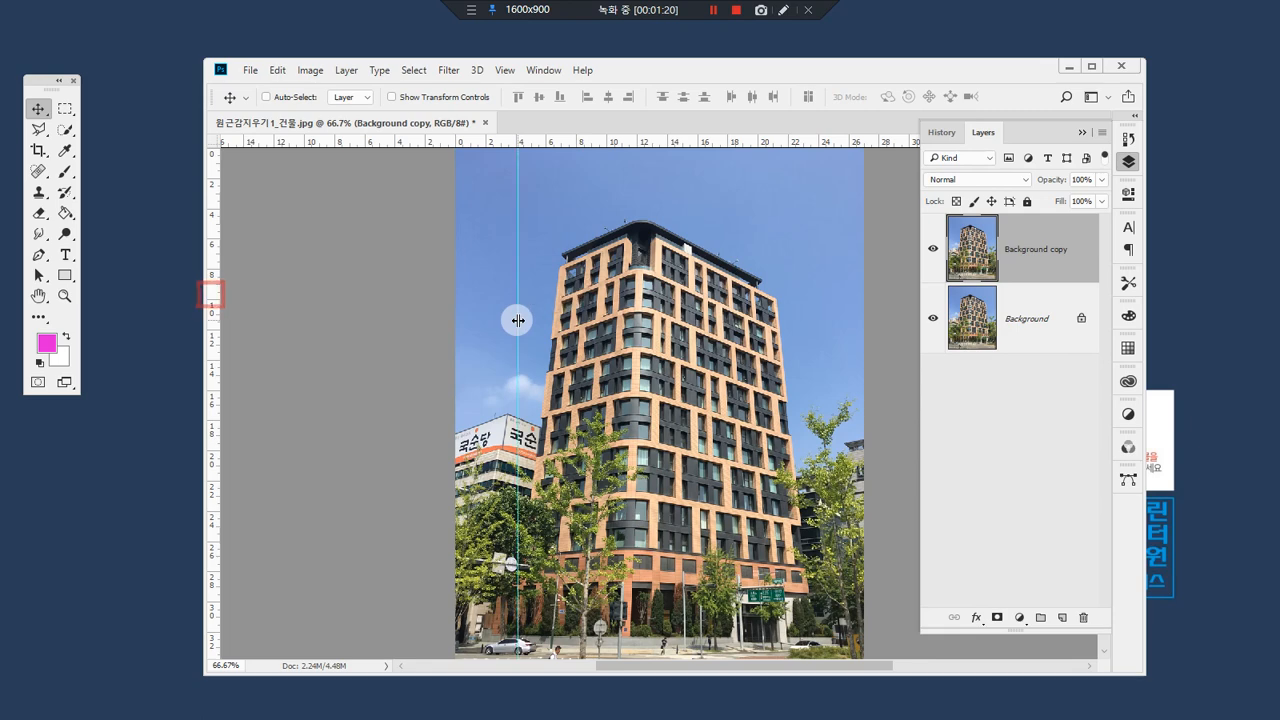
left_click_drag(207, 310, 811, 334)
key("ctrl")
left_click_drag(512, 632, 514, 143)
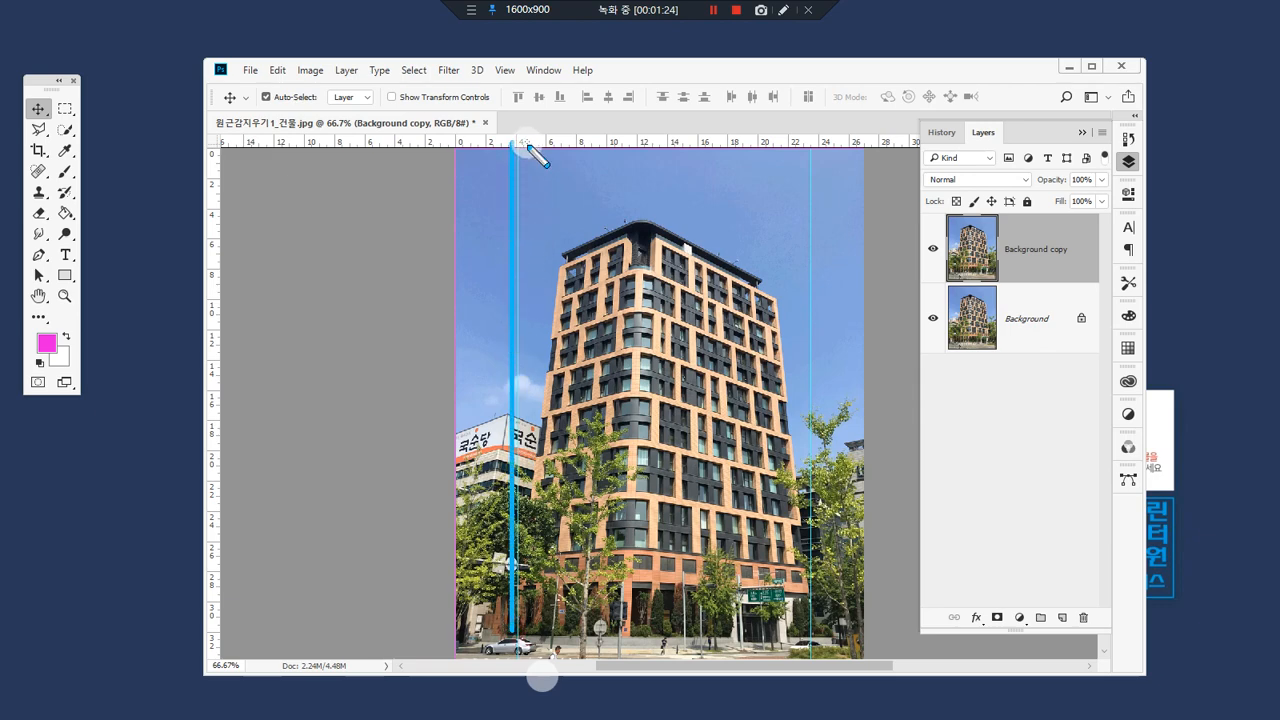
mouse_move(811, 634)
left_mouse_down()
mouse_move(796, 340)
mouse_move(810, 154)
left_mouse_up()
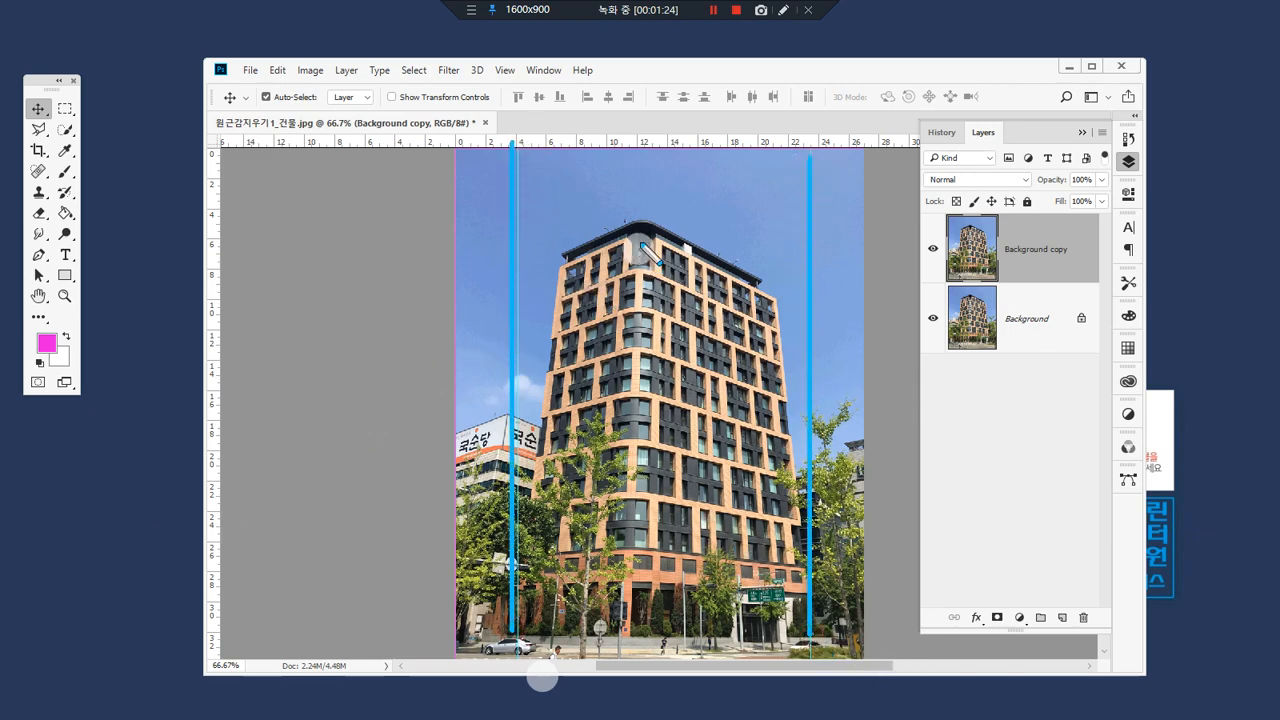
Step: Place a horizontal guide just above the highest point of the building's roof
left_click_drag(466, 236, 912, 236)
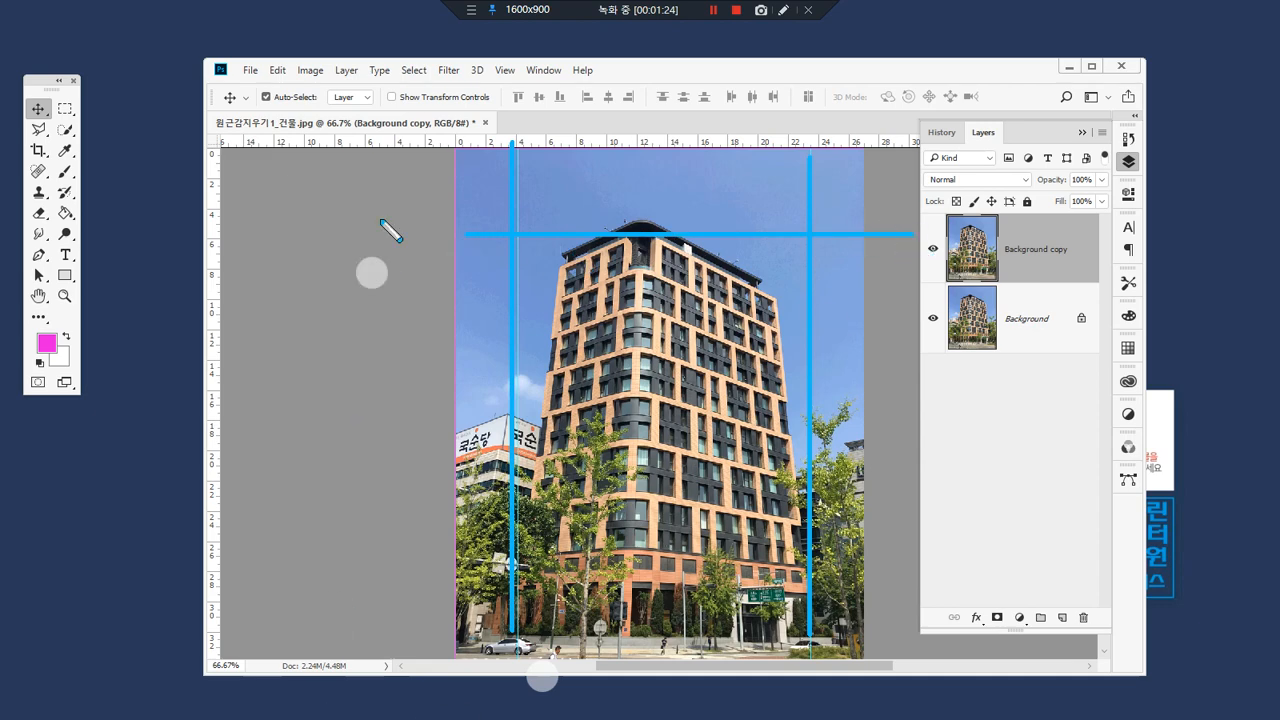
key("Escape")
left_click_drag(658, 141, 671, 218)
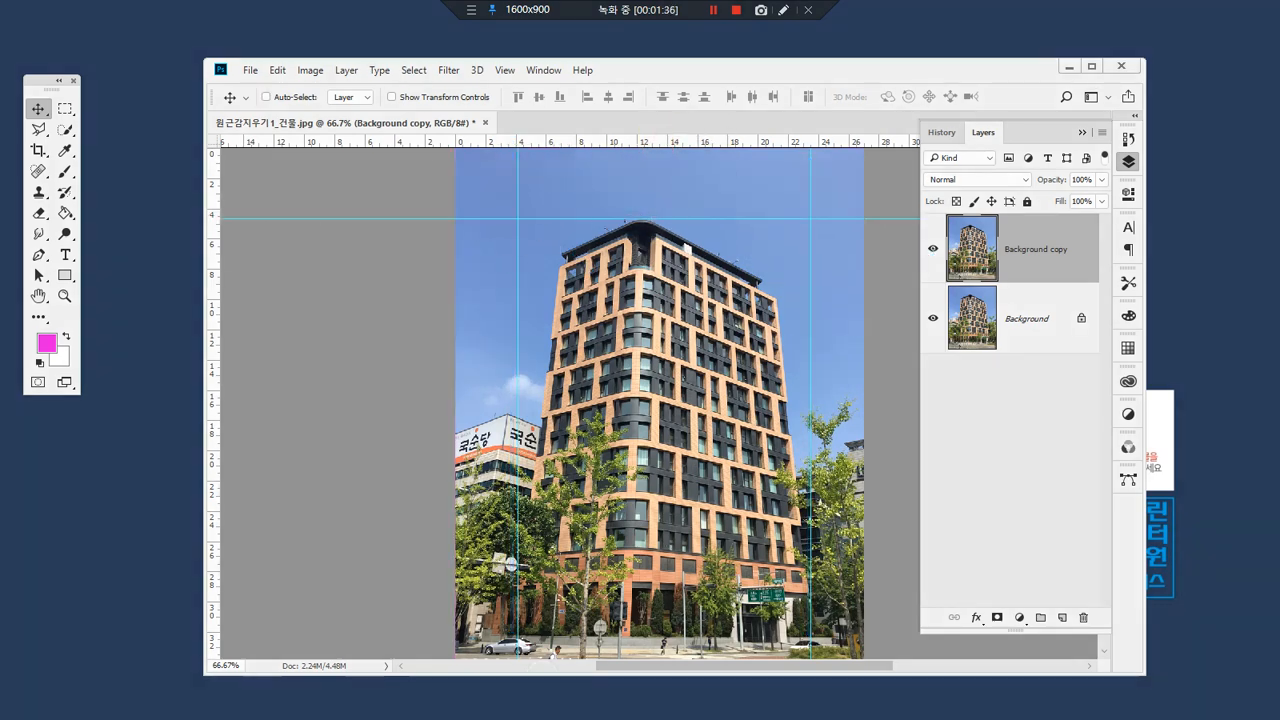
mouse_move(822, 245)
left_mouse_down()
mouse_move(772, 213)
mouse_move(503, 221)
mouse_move(507, 300)
left_mouse_up()
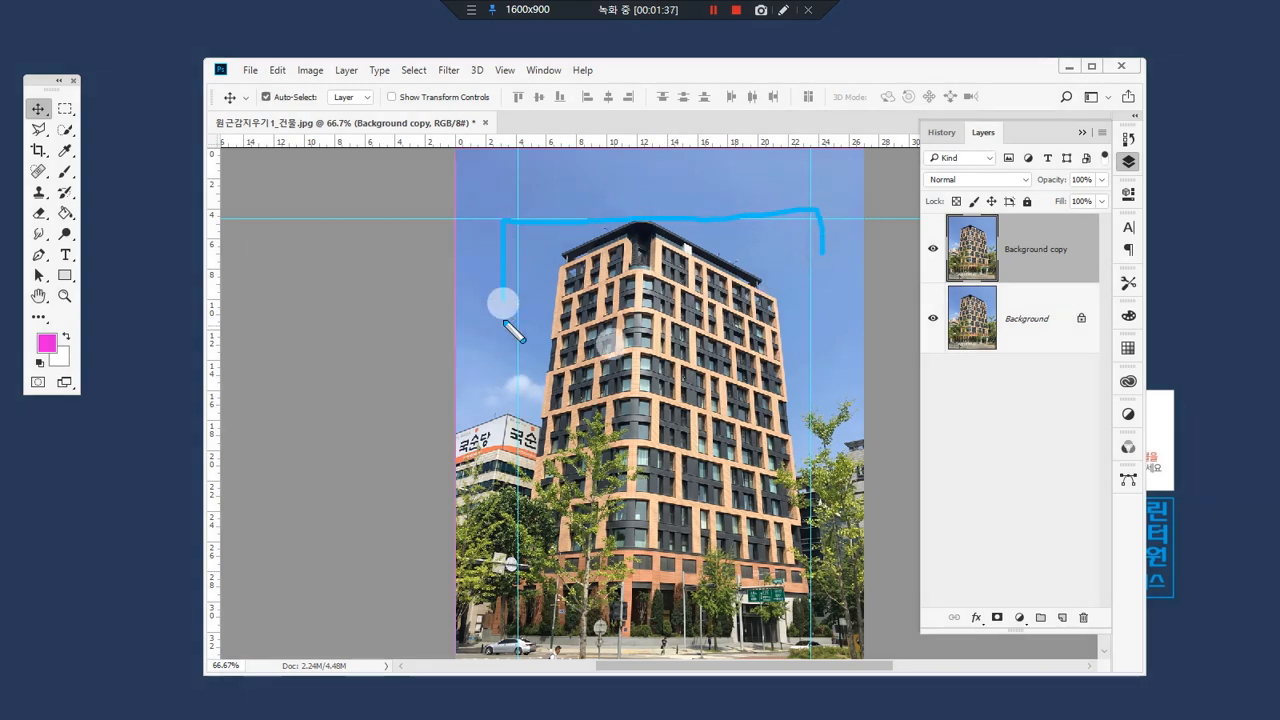
key("Escape")
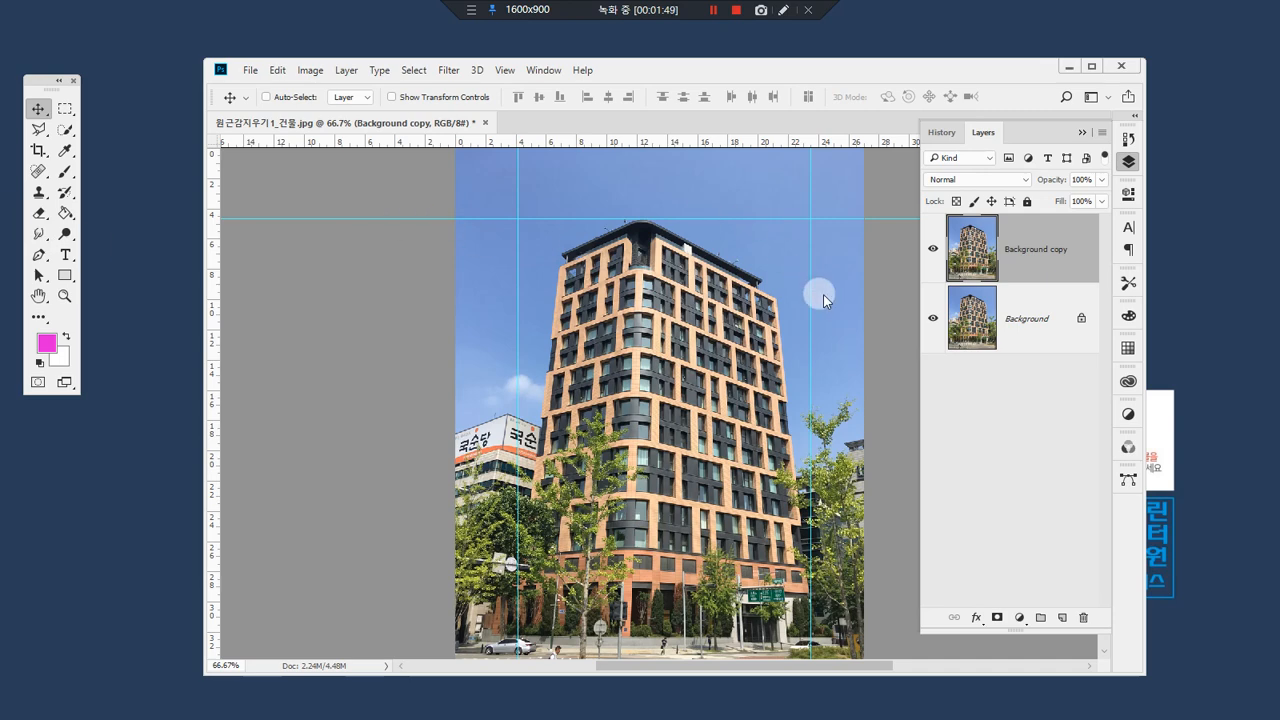
Step: Free-transform the Background copy layer with Perspective, spreading its top edge symmetrically to a width of about 164%
scroll(800, 295, "up", 3)
scroll(765, 294, "down", 2)
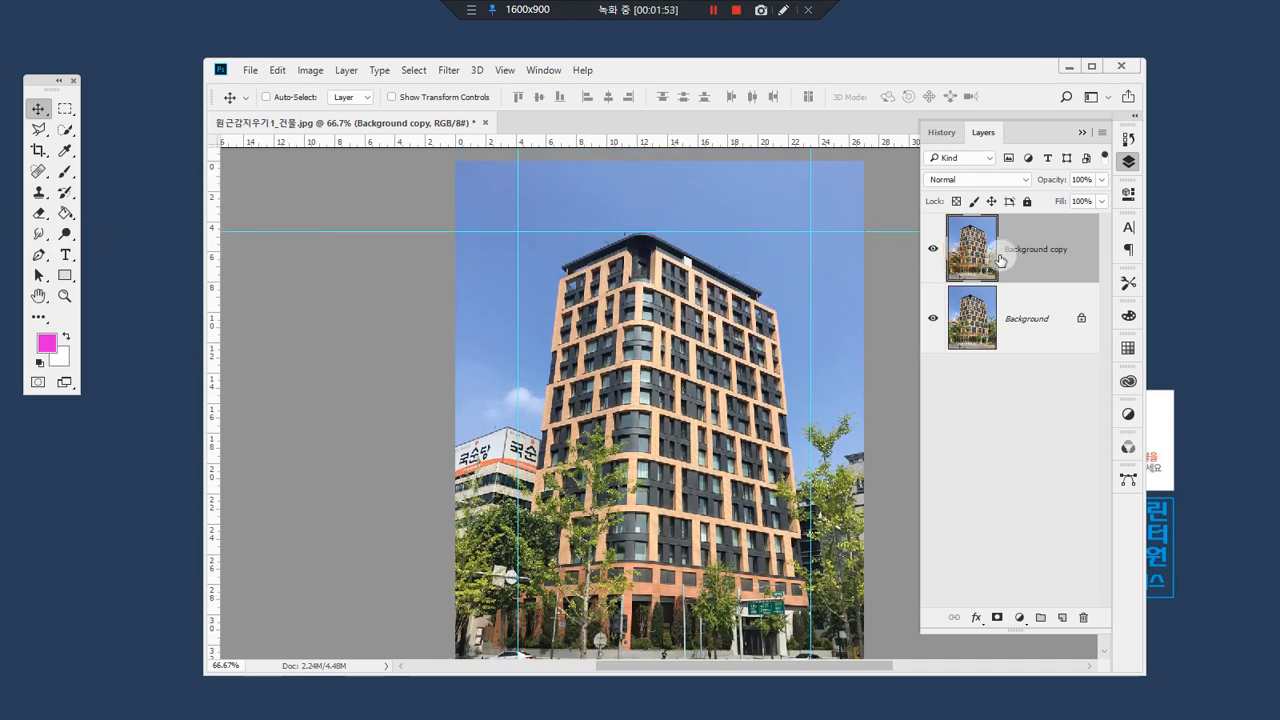
key("ctrl")
key("ctrl+t")
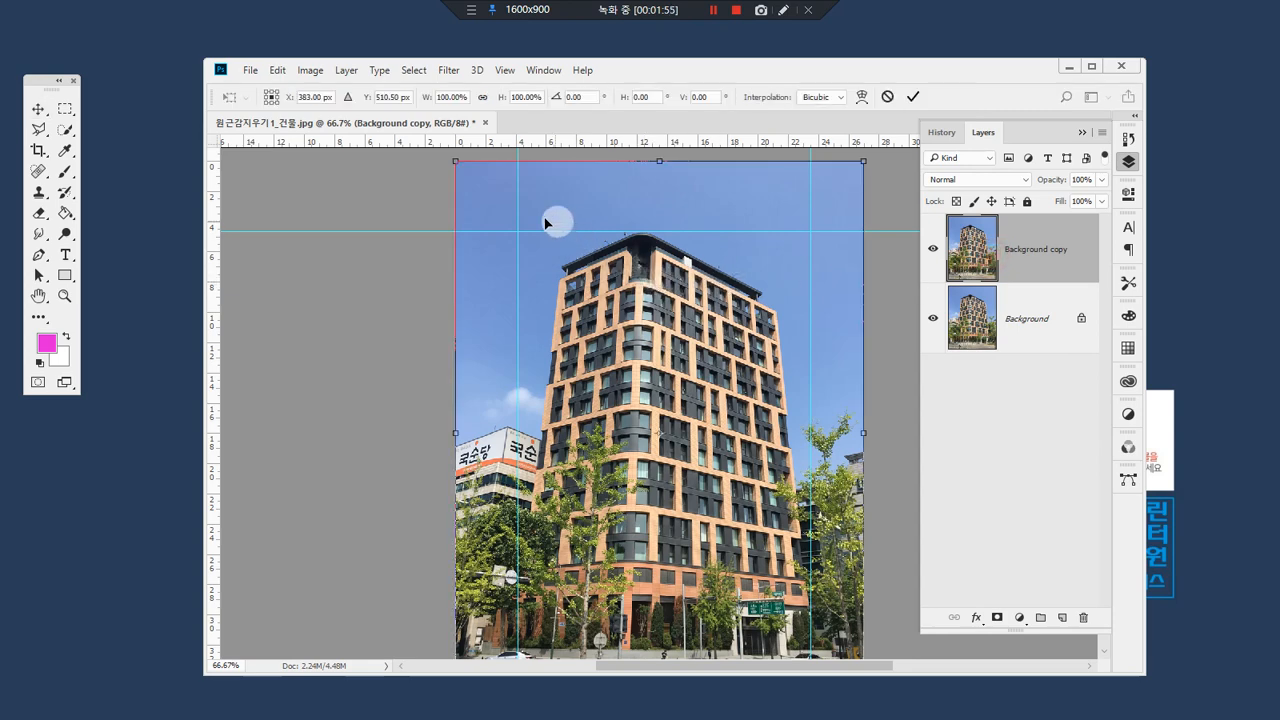
right_click(581, 201)
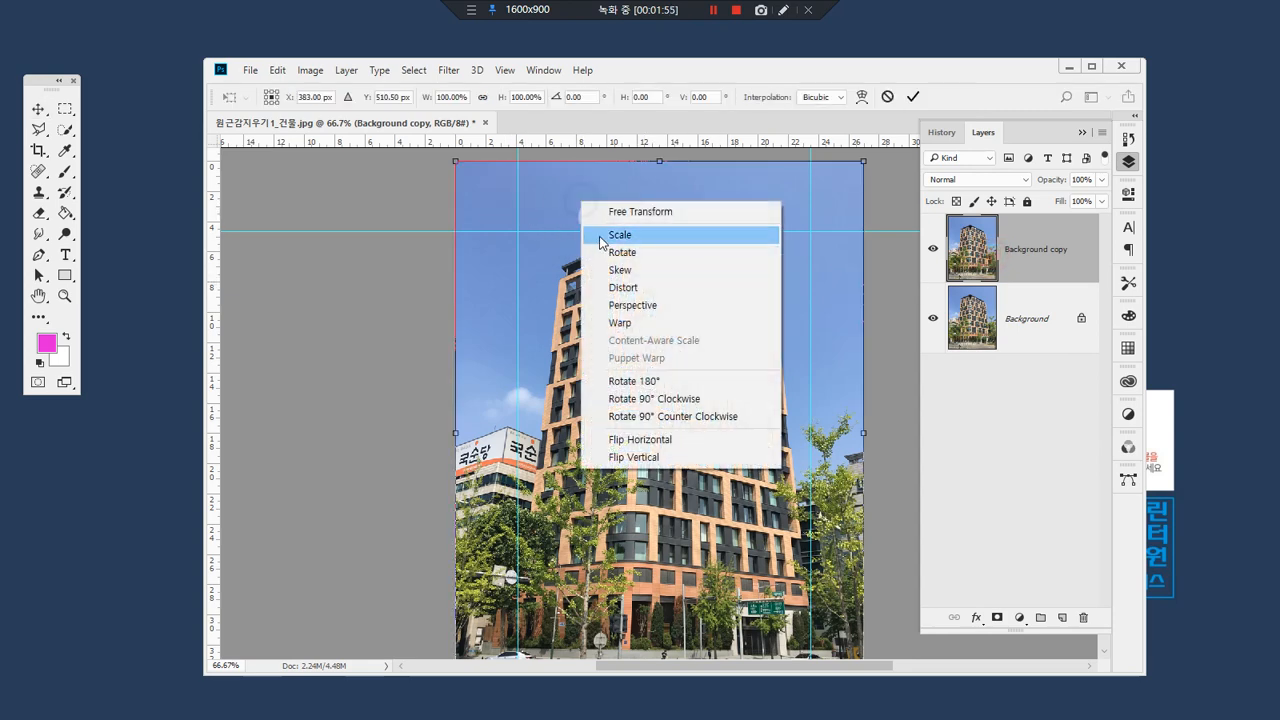
left_click(667, 306)
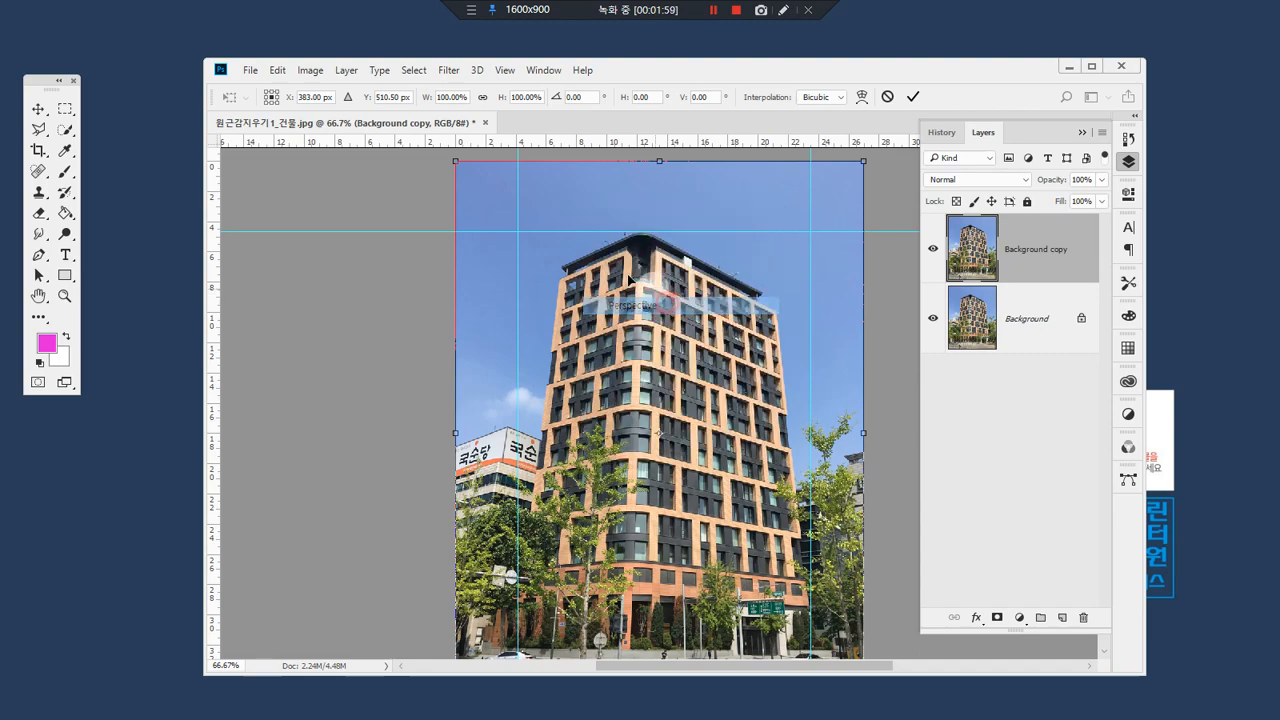
left_click_drag(457, 160, 326, 161)
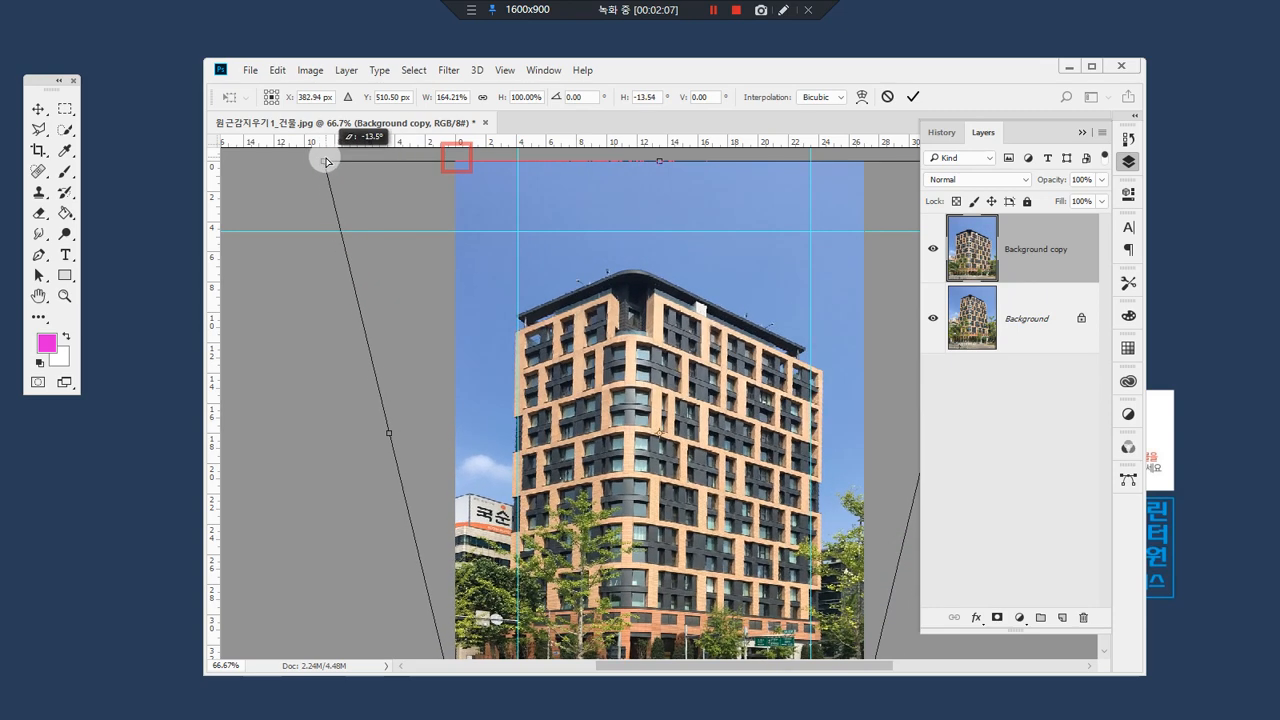
Step: Switch the transform to Distort and pull the layer's upper-left corner outward to a width of about 168.5%
right_click(704, 182)
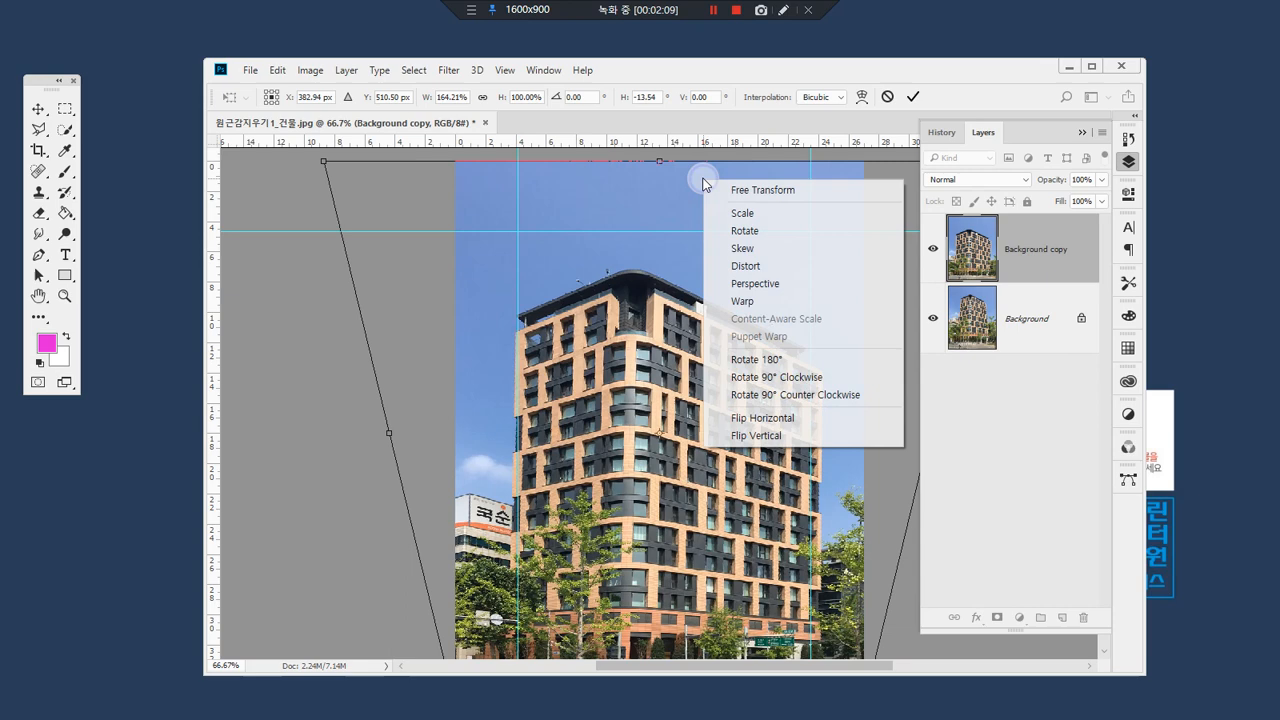
left_click(776, 266)
left_click_drag(325, 162, 309, 167)
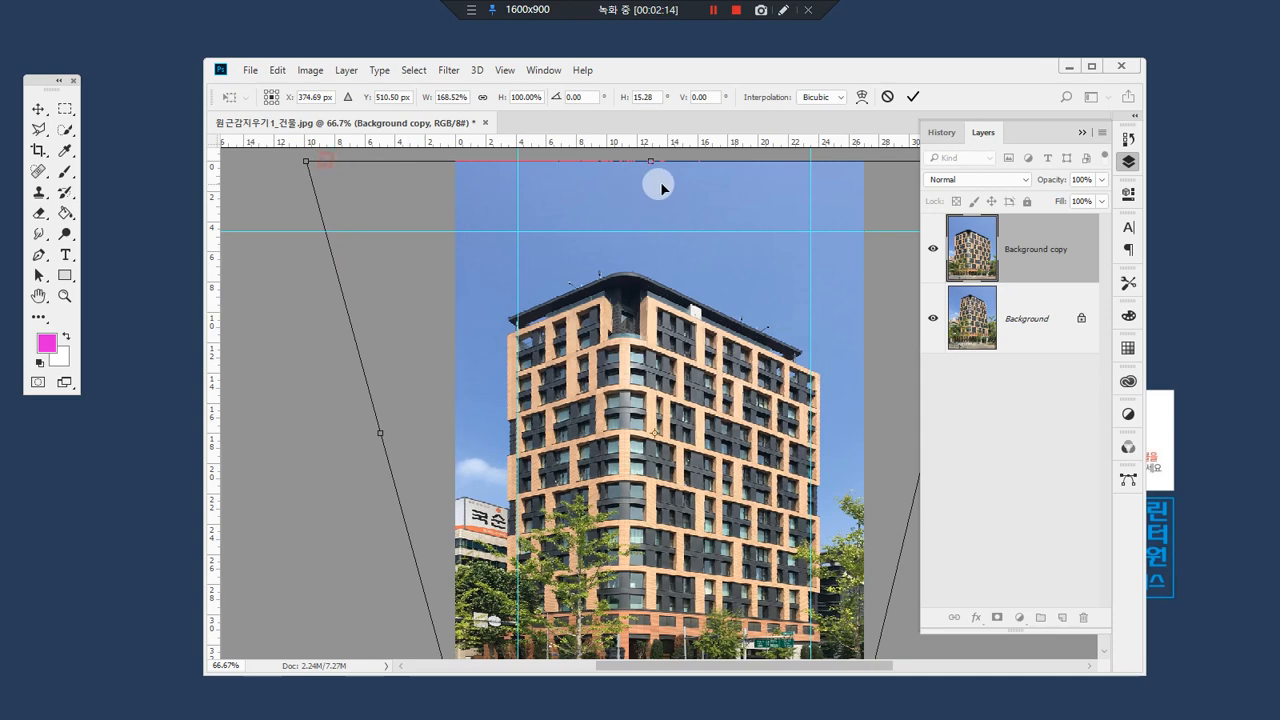
left_click_drag(654, 216, 685, 275)
Step: Stretch the layer's top edge up to about 109% height, fine-tune both upper corners against the vertical guides, and apply the transform
key("ctrl+minus")
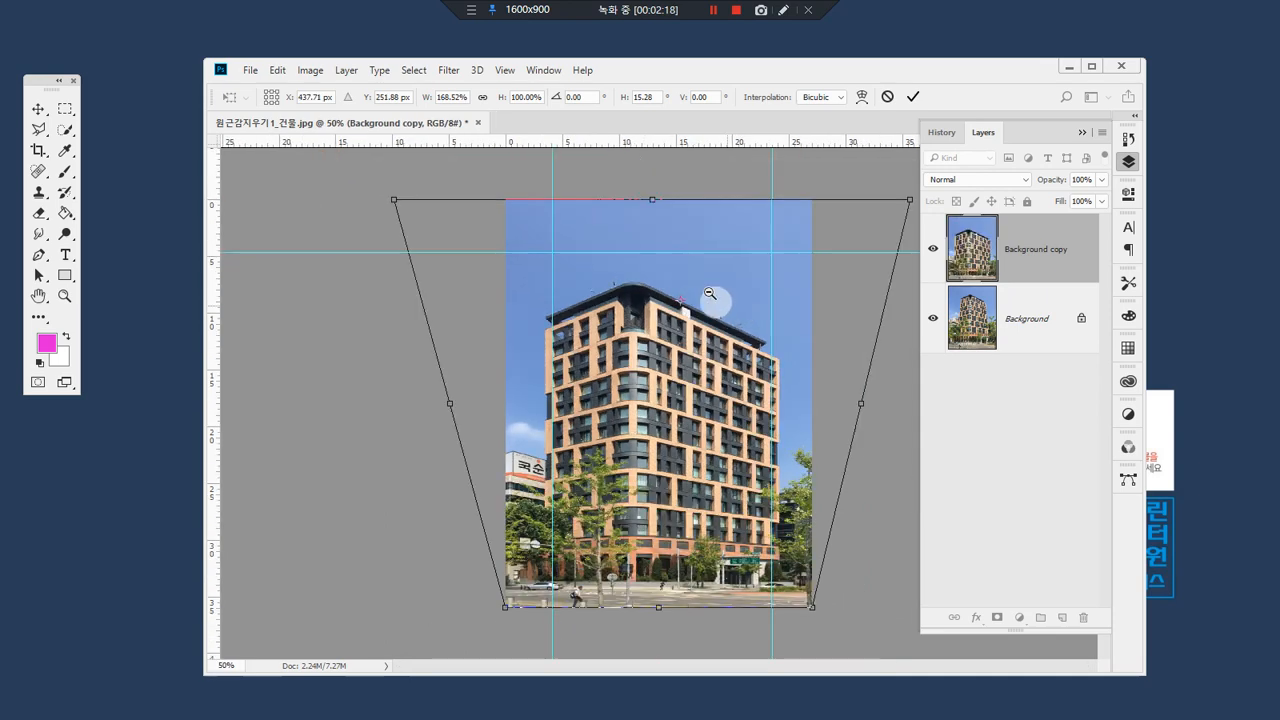
left_click_drag(652, 203, 657, 166)
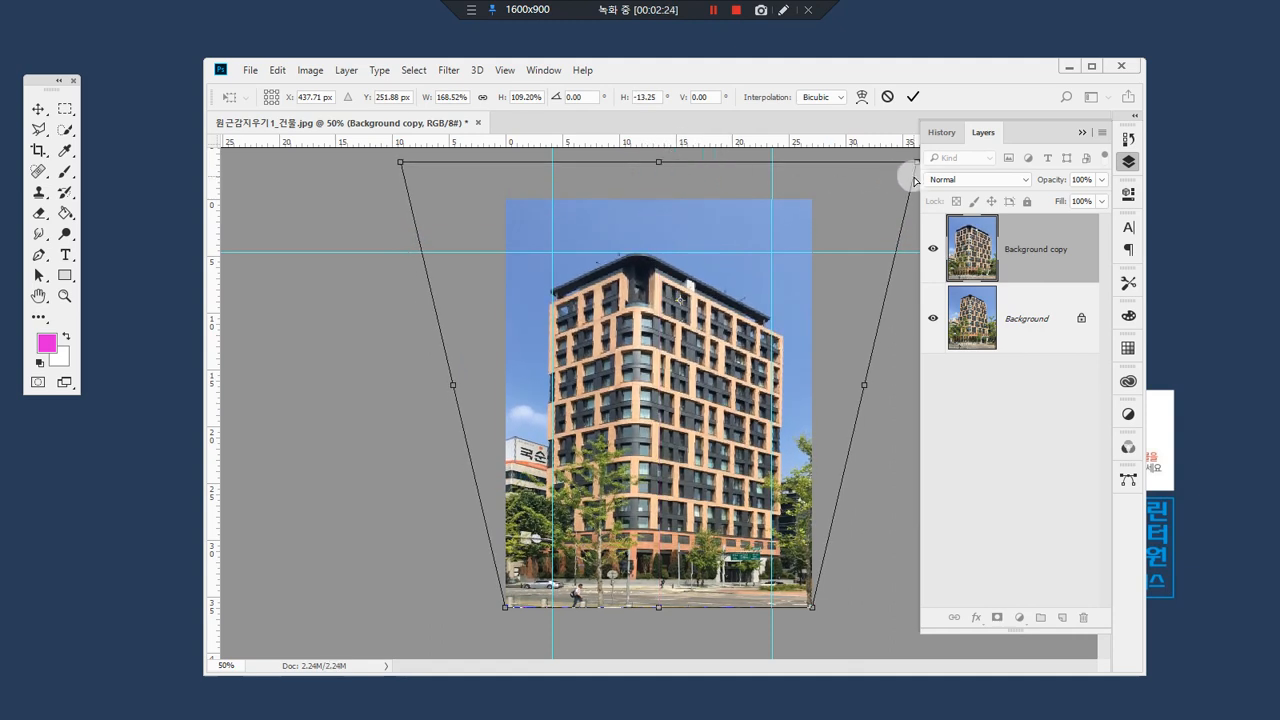
left_click_drag(913, 163, 904, 165)
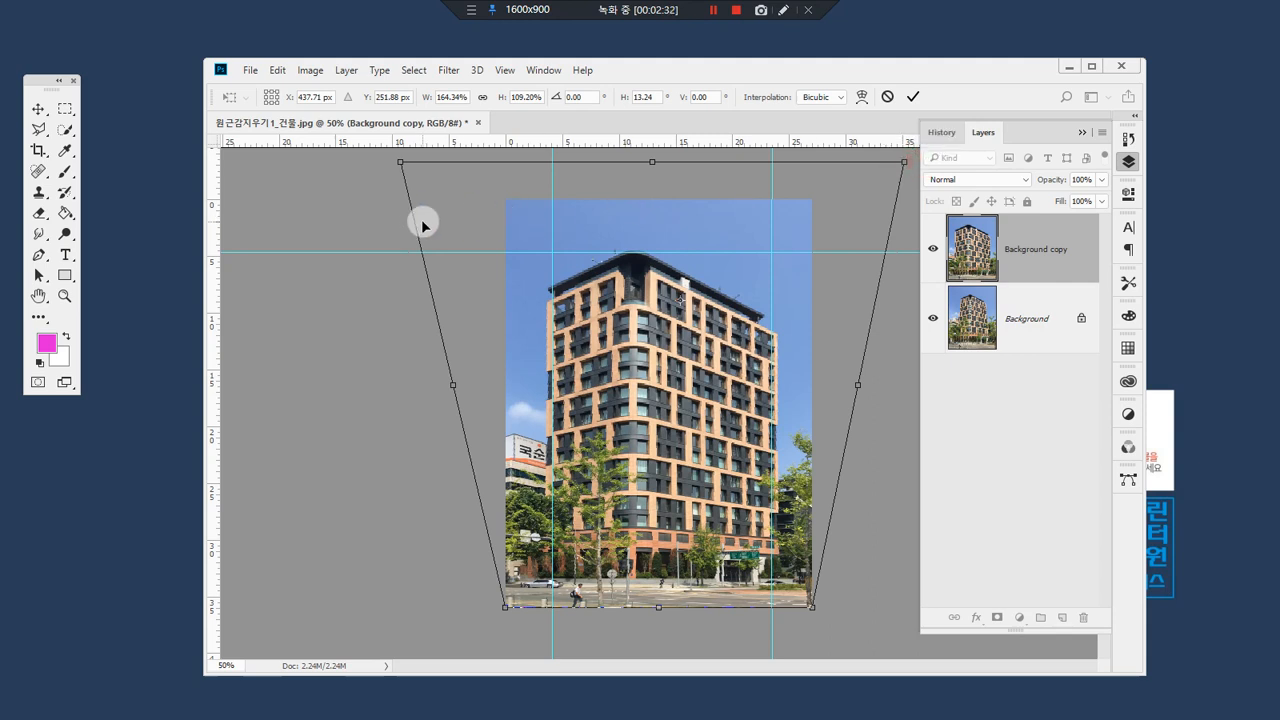
left_click_drag(402, 163, 395, 168)
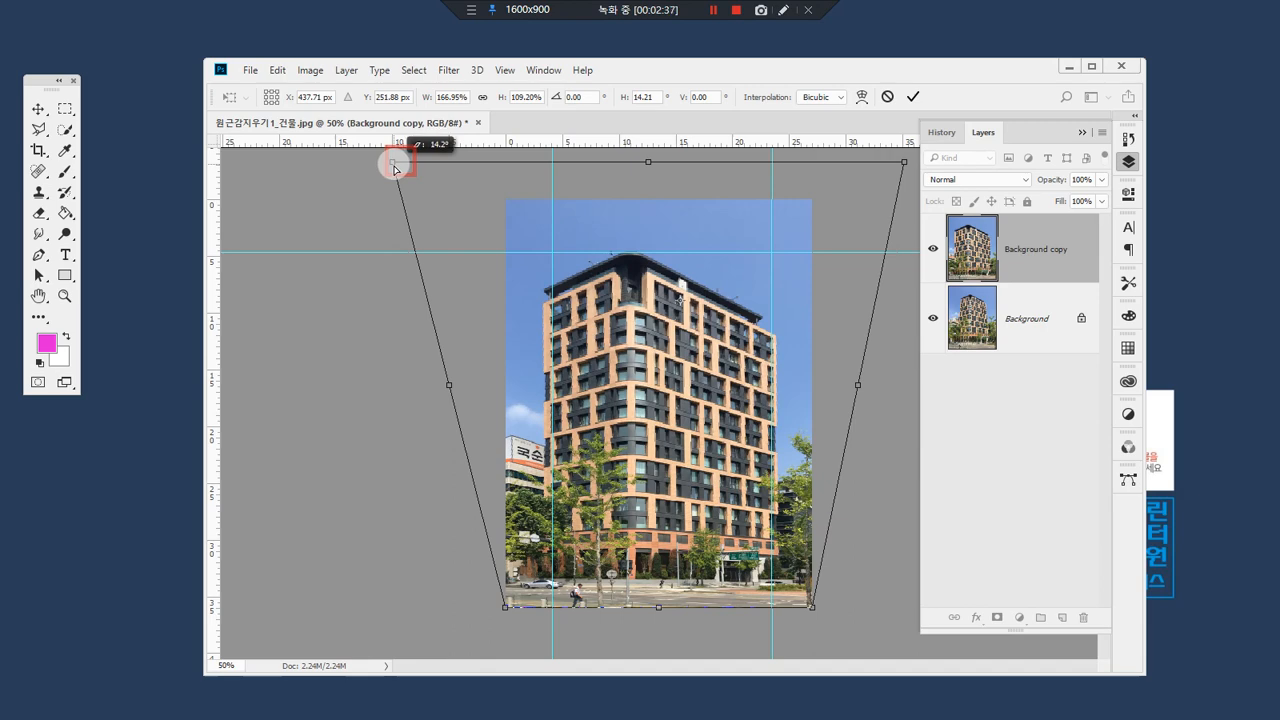
key("Return")
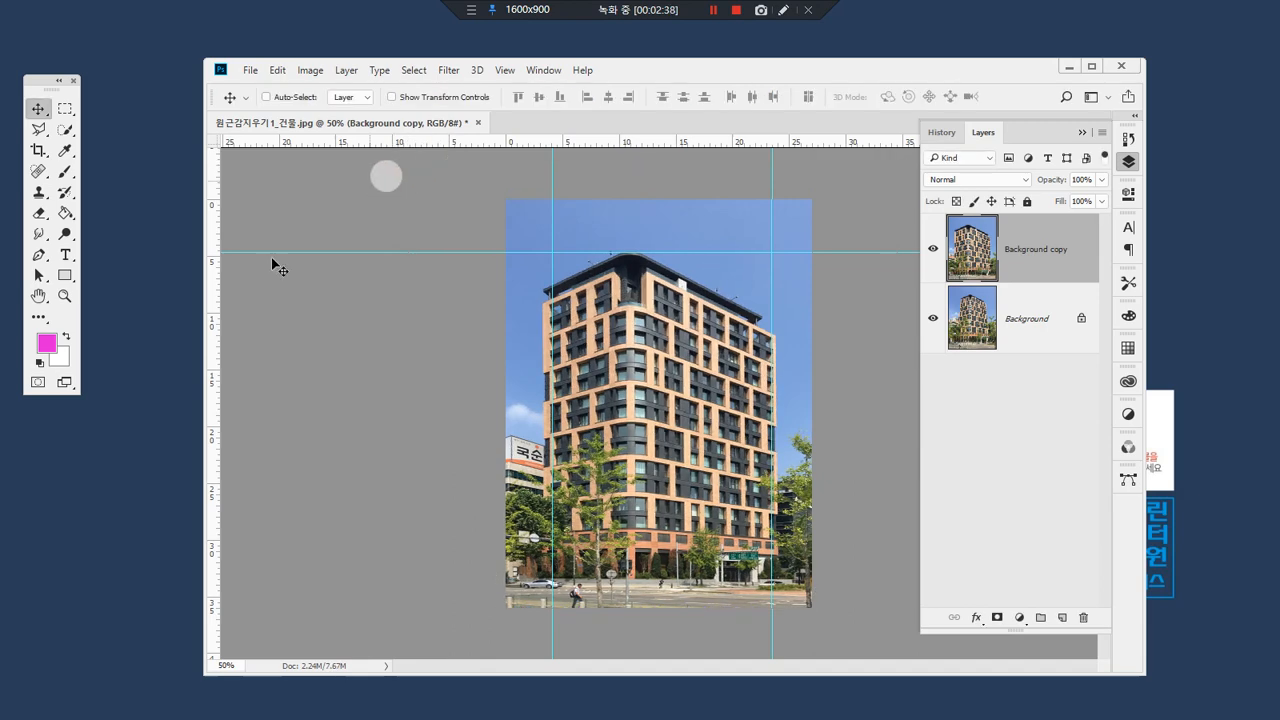
Step: Maximize the window and view the perspective-corrected photo at 100% to examine the building's sides against the guides
double_click(66, 299)
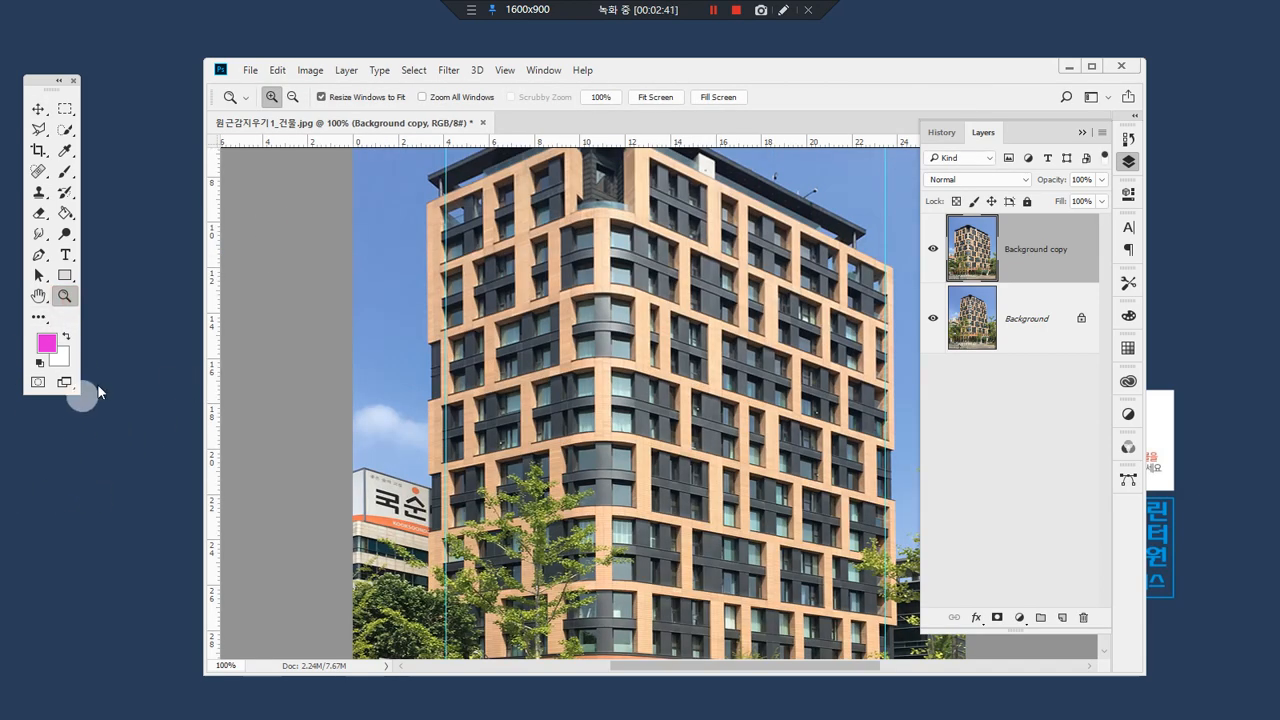
left_click(1091, 66)
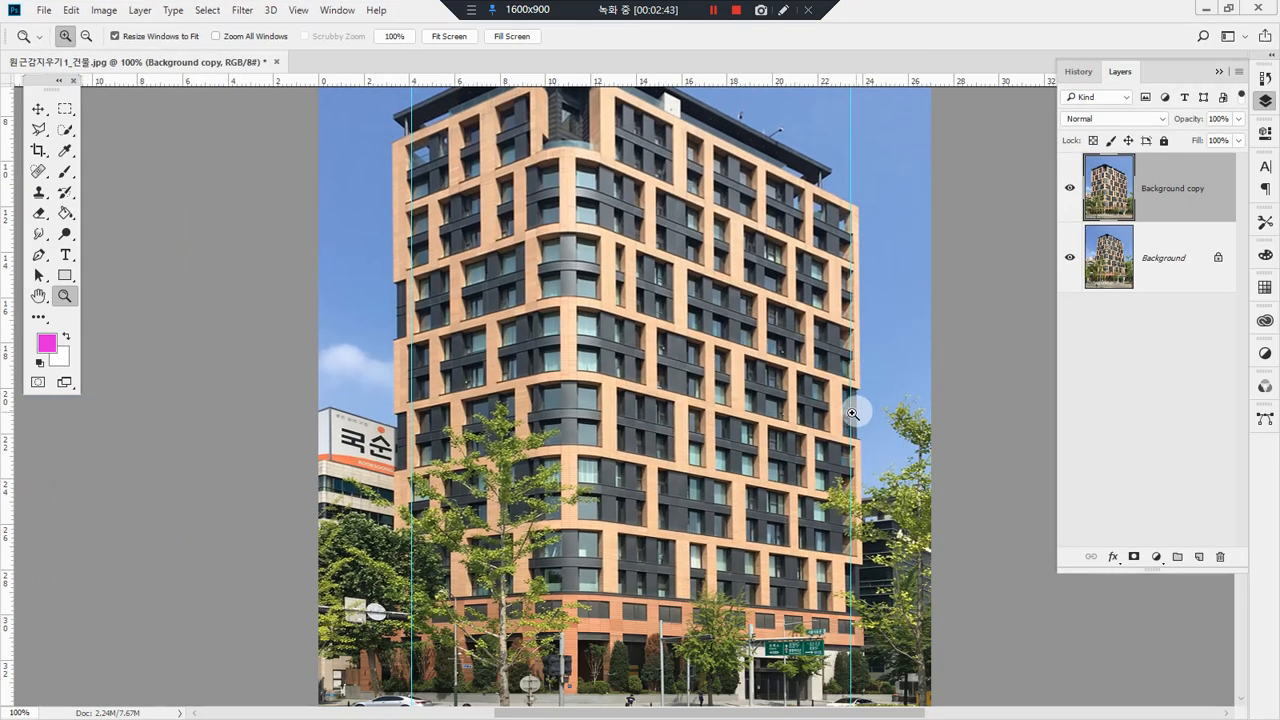
left_click(697, 416, "alt")
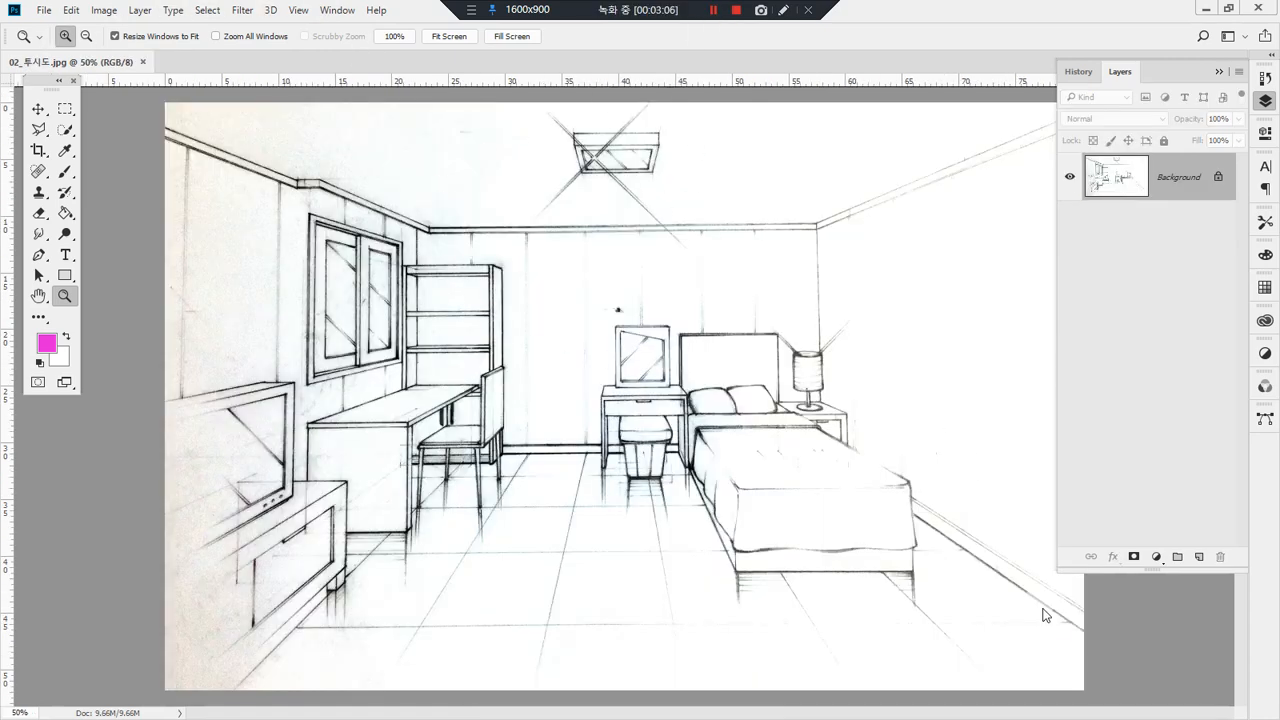
left_click_drag(1045, 590, 860, 432)
mouse_move(818, 212)
left_mouse_down()
mouse_move(825, 456)
mouse_move(1075, 148)
mouse_move(760, 228)
mouse_move(422, 220)
mouse_move(327, 180)
mouse_move(326, 520)
left_mouse_up()
mouse_move(338, 174)
left_mouse_down()
mouse_move(292, 167)
mouse_move(290, 590)
left_mouse_up()
left_click_drag(280, 176, 62, 76)
left_click_drag(305, 532, 62, 718)
Step: Place the striped wallpaper image 벽지서울데이지광폭27201-1 as a new layer in the room sketch 02_투시도.jpg
left_click_drag(0, 290, 644, 327)
left_click_drag(674, 425, 752, 403)
key("Return")
key("z")
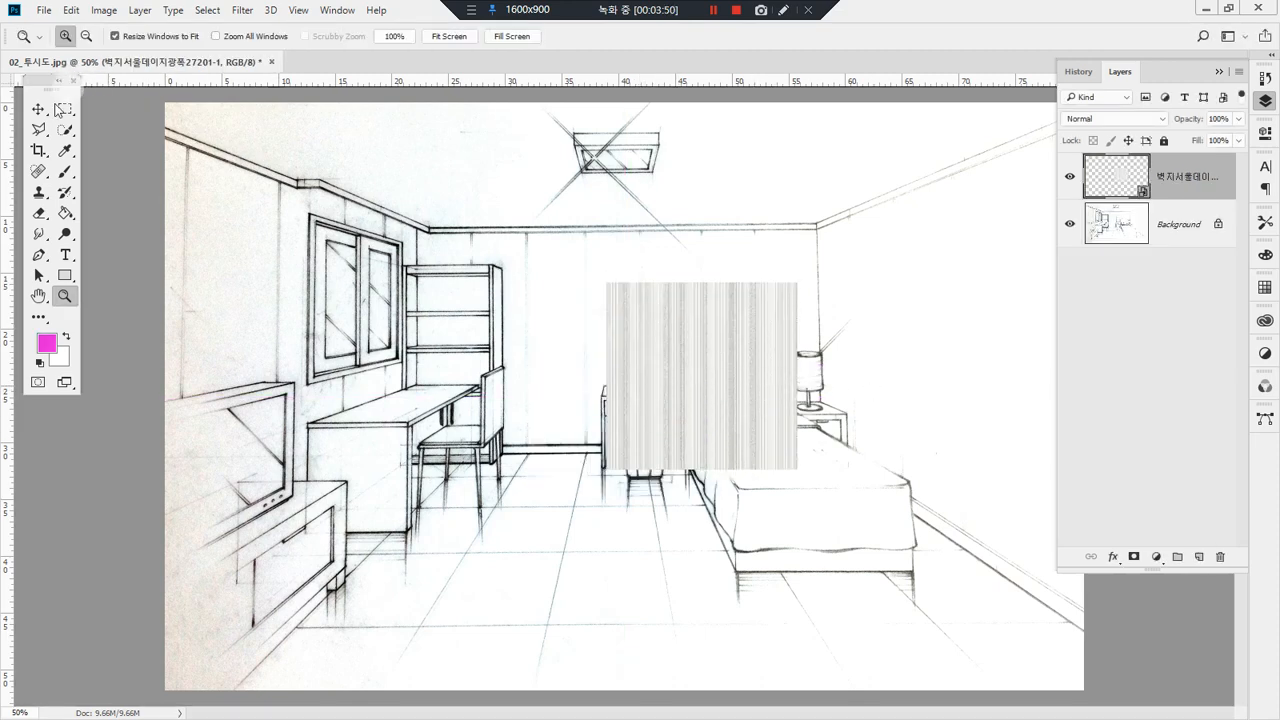
Step: Move the wallpaper to the right wall, aligned with its upper rear corner, and scale it to about 120.5%
left_click(38, 108)
left_click_drag(740, 393, 934, 357)
right_click(930, 343)
left_click(904, 305)
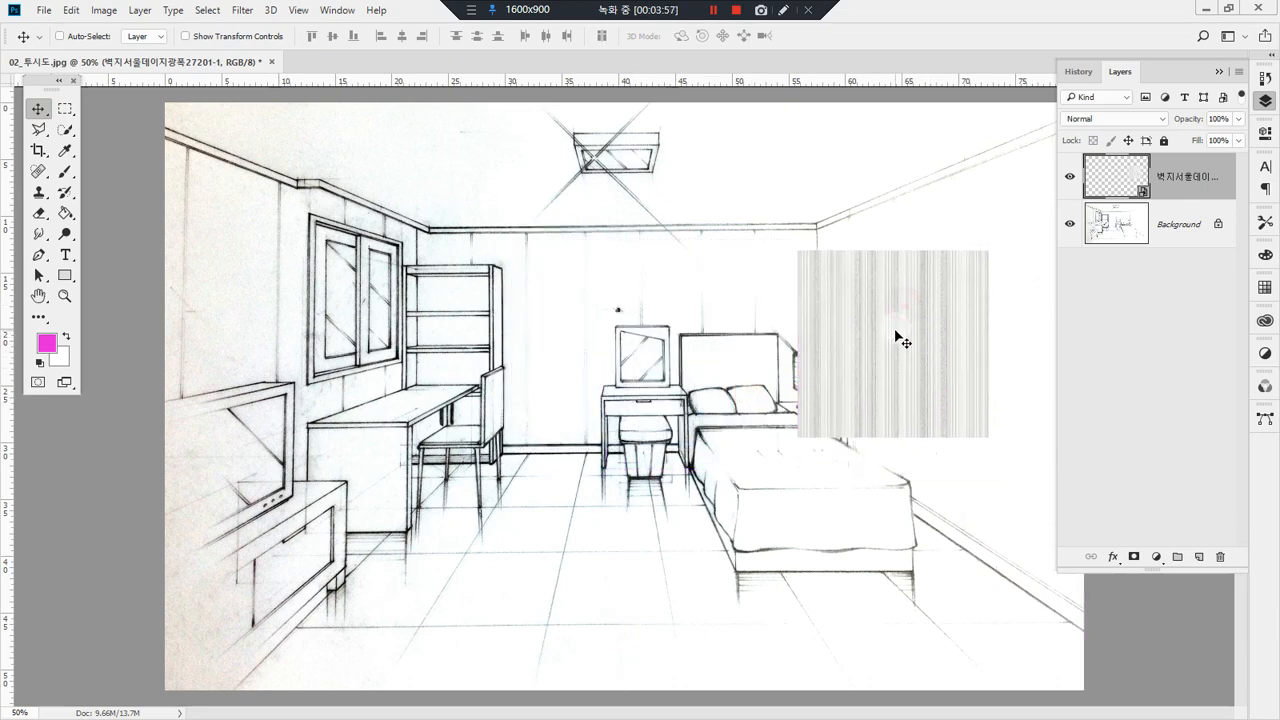
key("ctrl+t")
left_click_drag(884, 297, 903, 276)
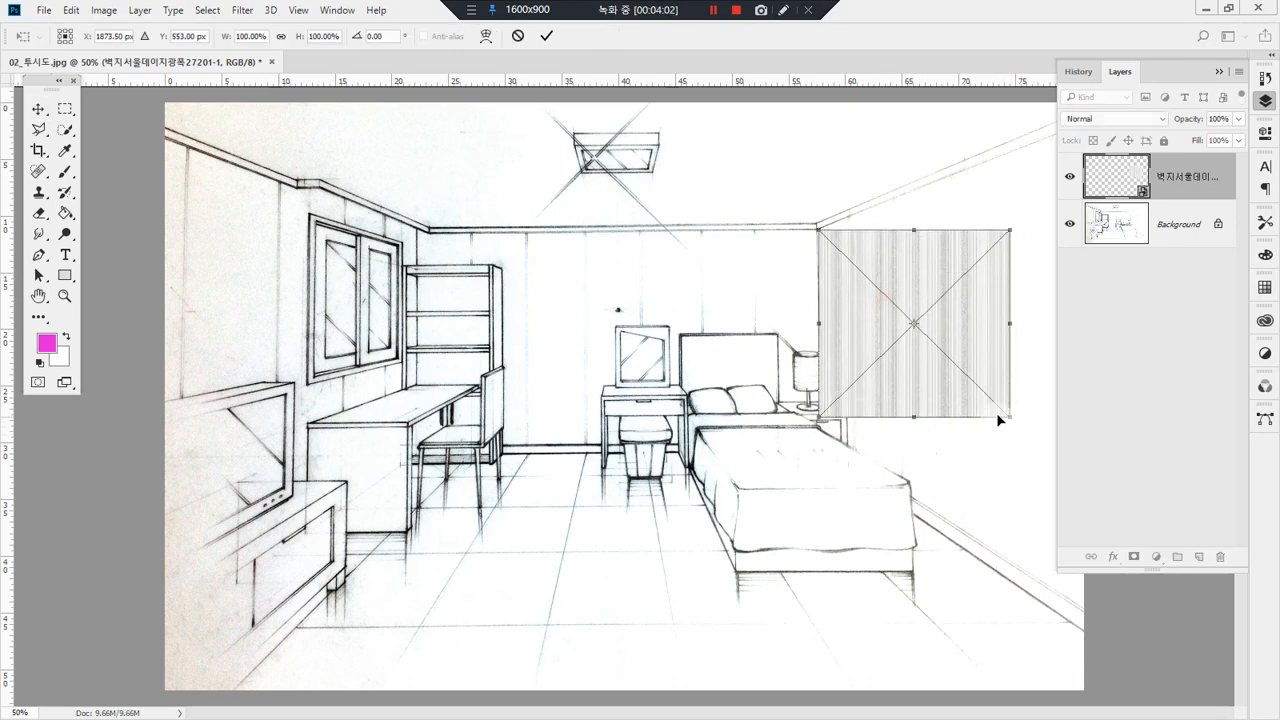
left_click_drag(1007, 416, 1044, 456)
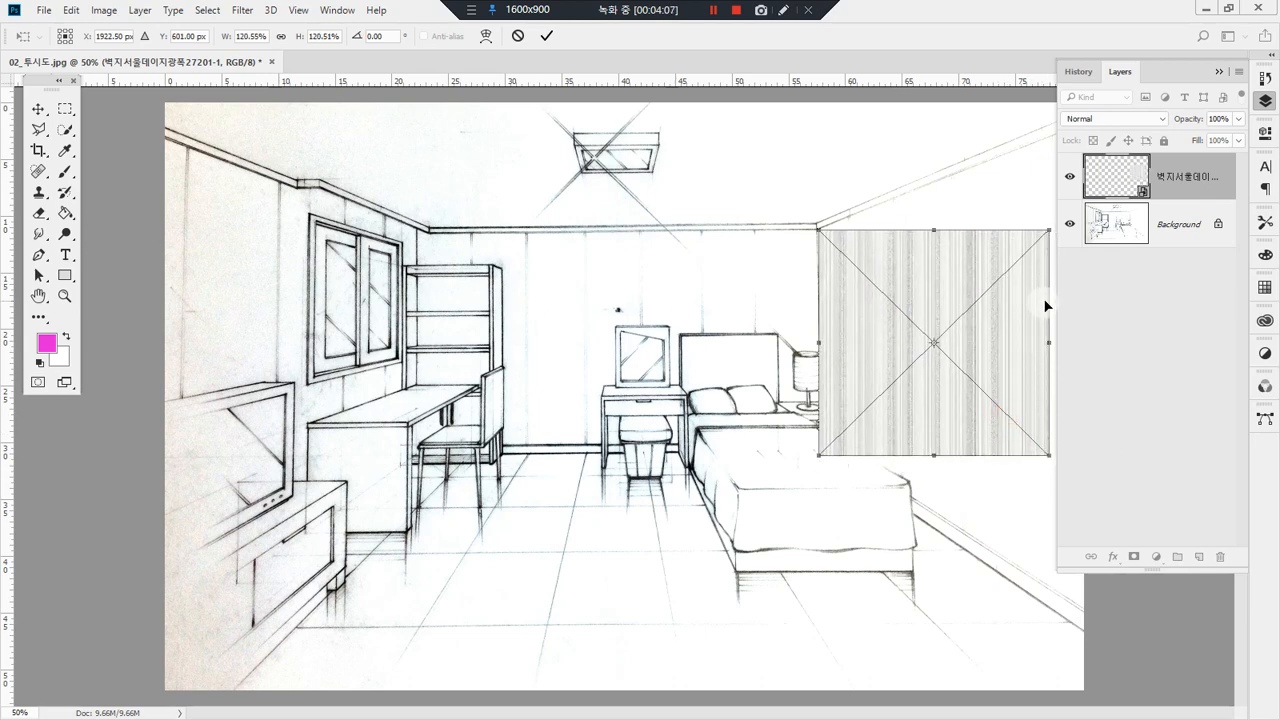
Step: Distort the wallpaper's corners to follow the right wall's ceiling and floor lines out to the image edge, and apply the transform
right_click(1016, 281)
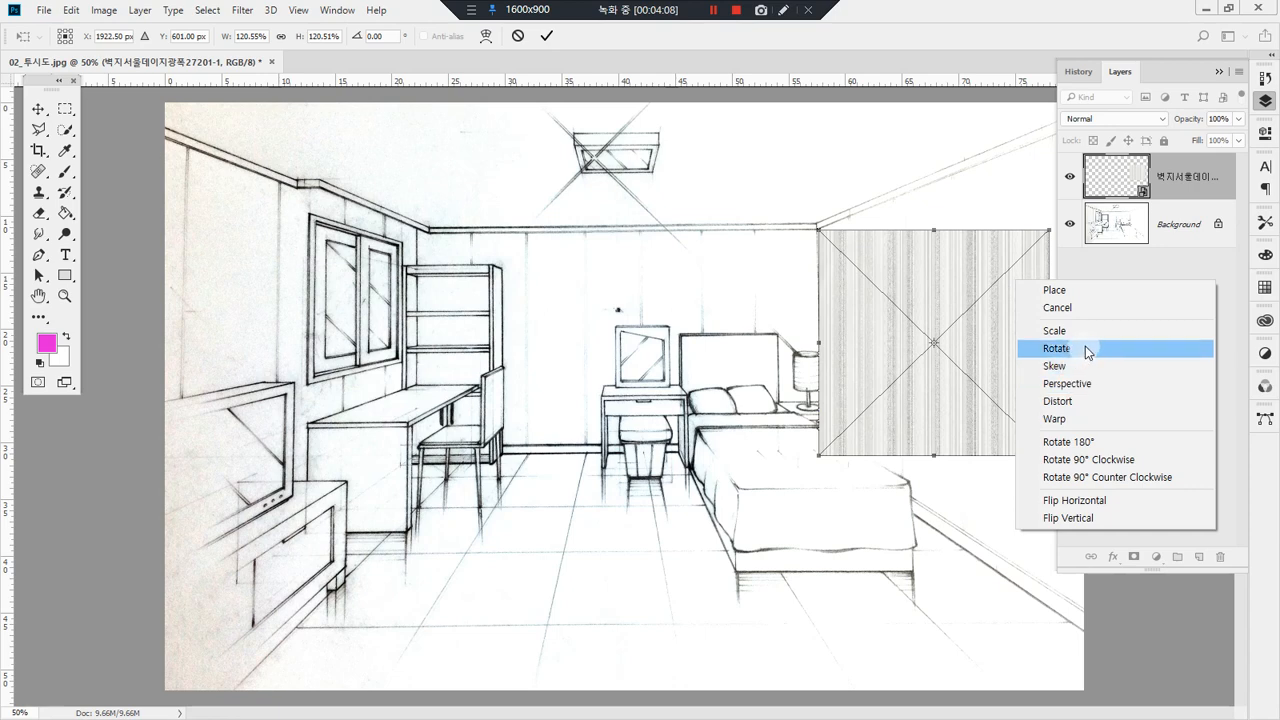
left_click(1115, 402)
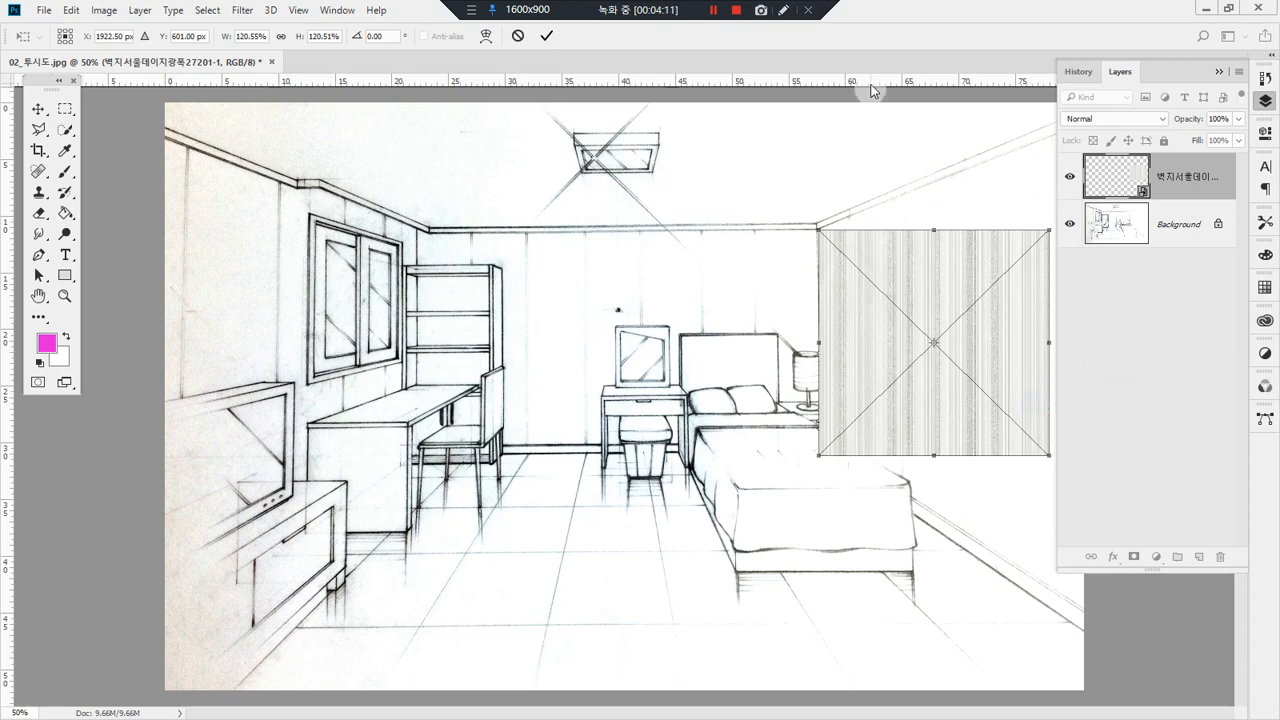
left_click(1273, 108)
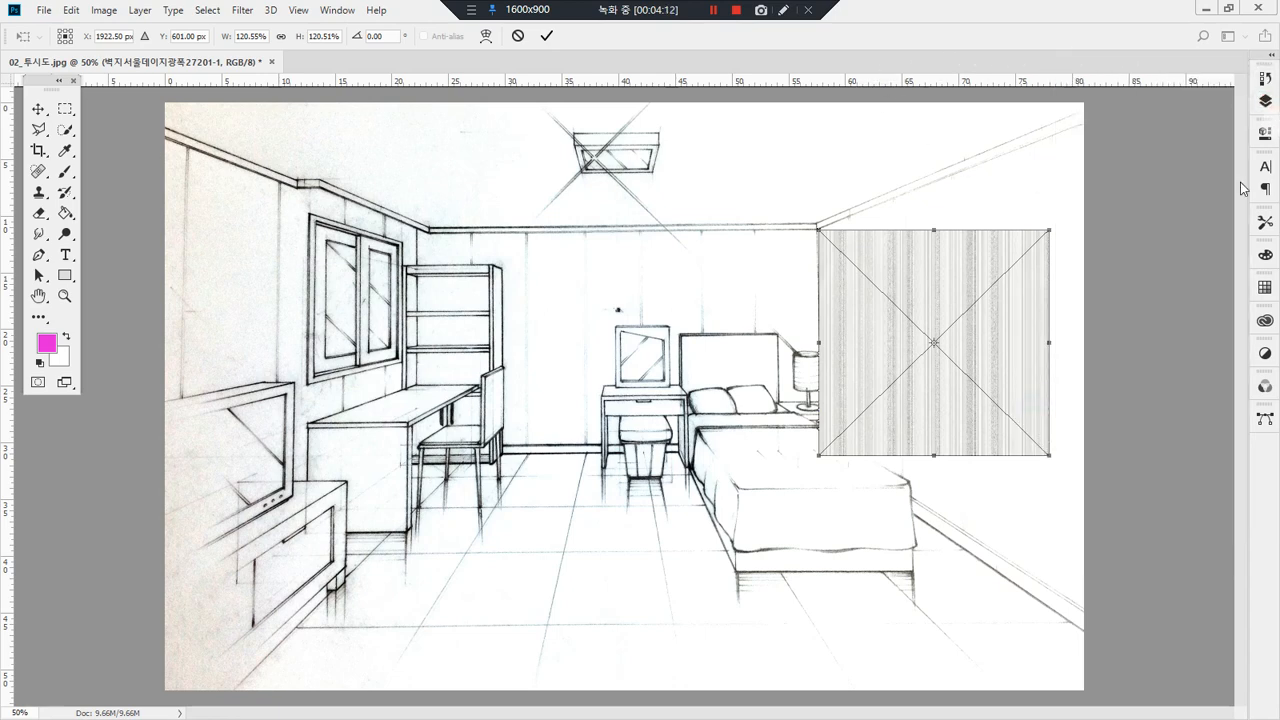
left_click_drag(1048, 232, 1090, 113)
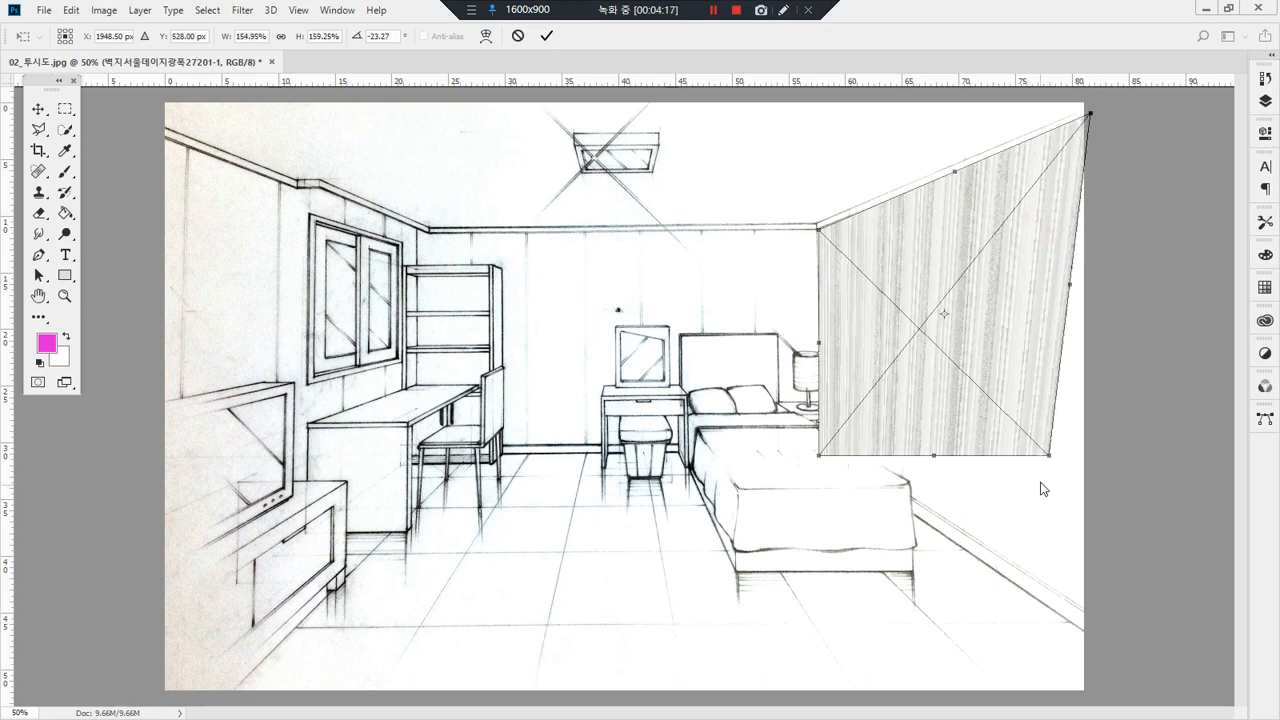
left_click_drag(1050, 460, 1085, 632)
mouse_move(818, 461)
left_mouse_down()
mouse_move(824, 441)
mouse_move(822, 457)
left_mouse_up()
key("Return")
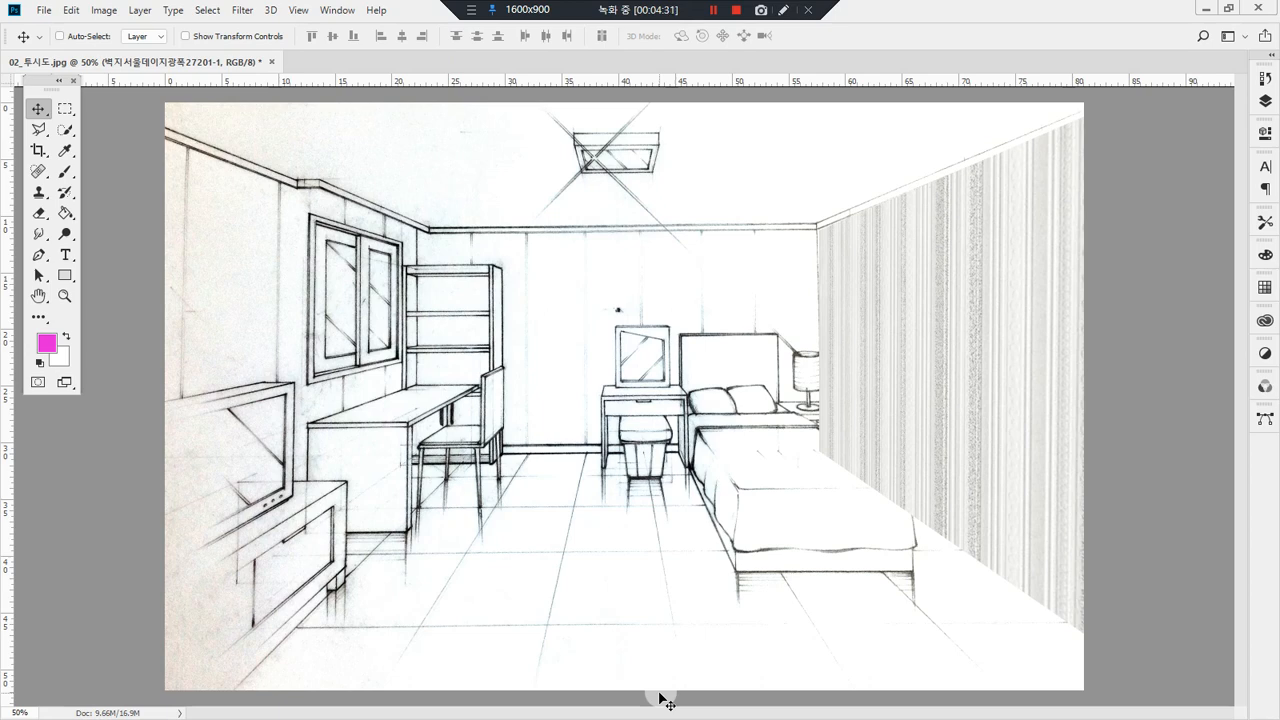
Step: Place a second wallpaper copy on the back wall, against the right corner and directly below the ceiling line
key("ctrl+v")
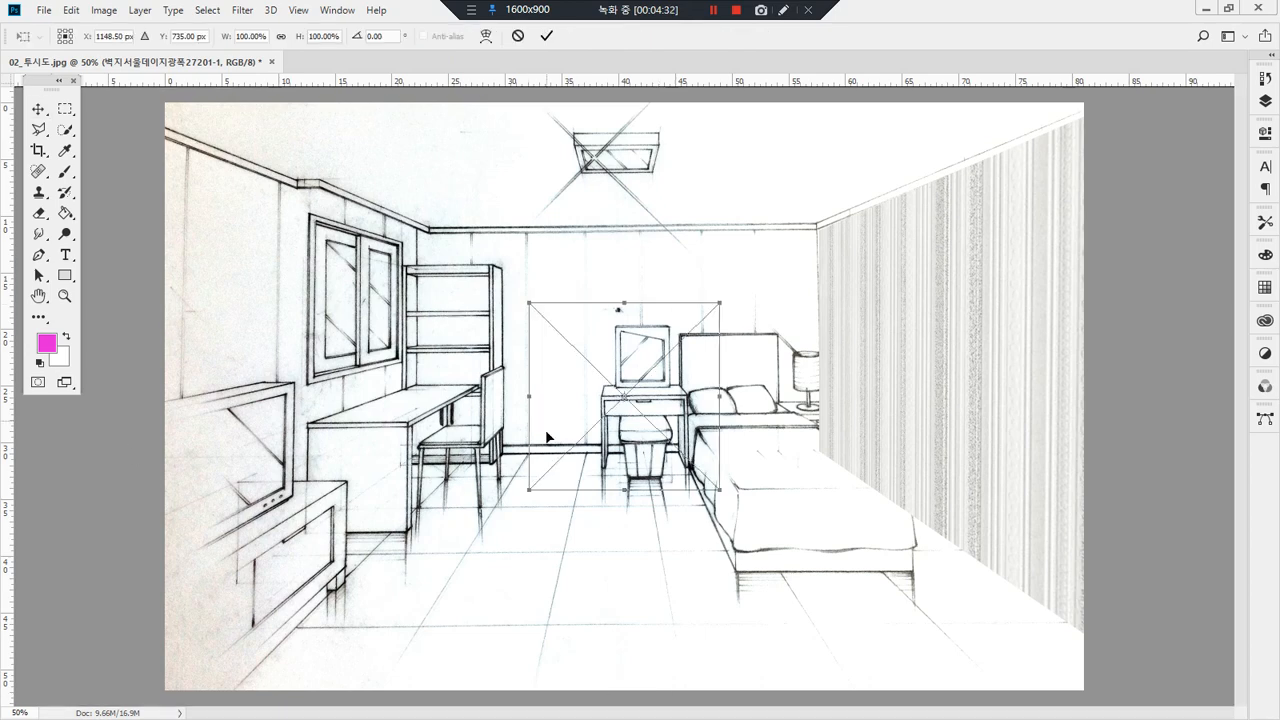
left_click_drag(666, 381, 763, 310)
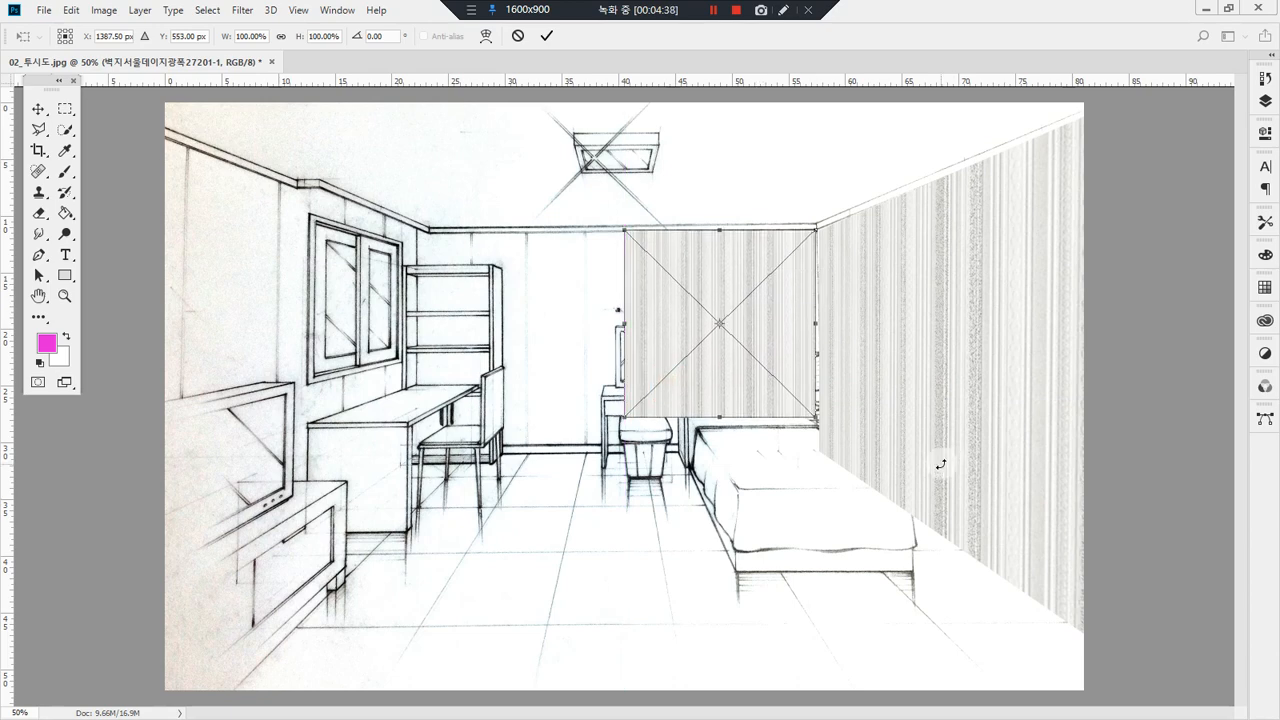
key("Return")
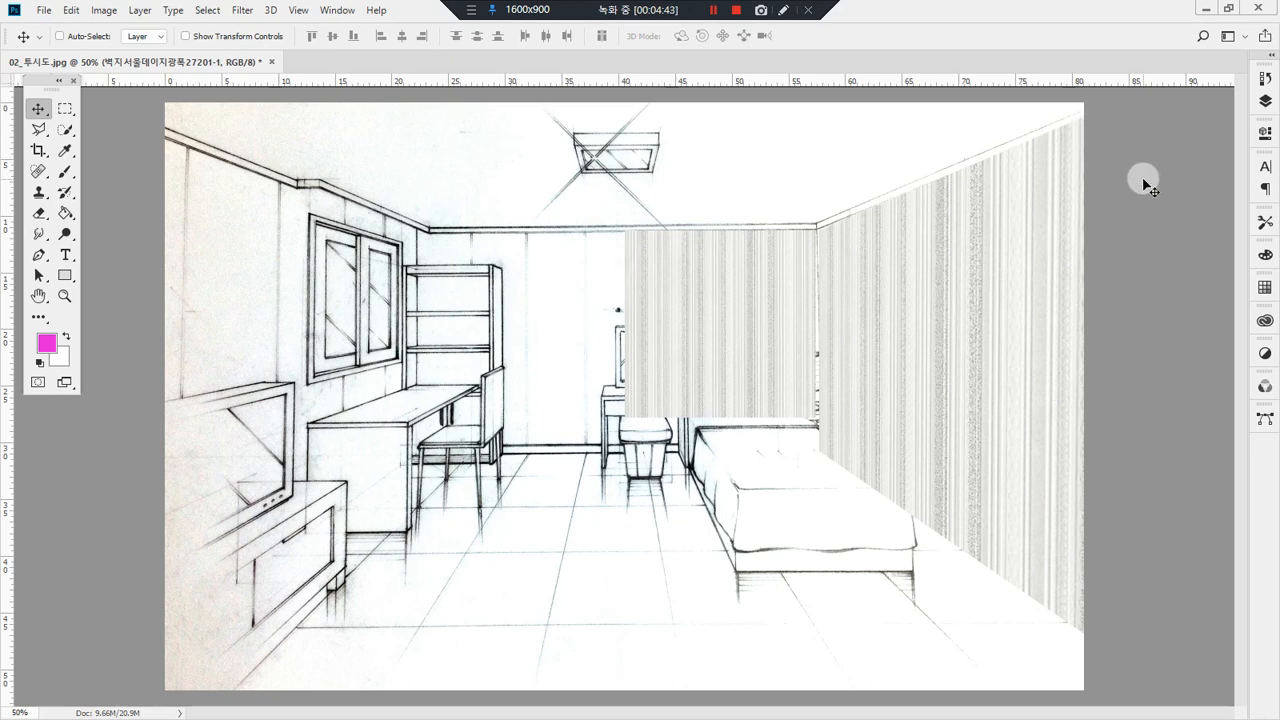
Step: Duplicate the back-wall wallpaper panel to the left and nudge the copy right until it meets the first panel seamlessly
left_click(1265, 100)
left_click(1116, 176, "ctrl")
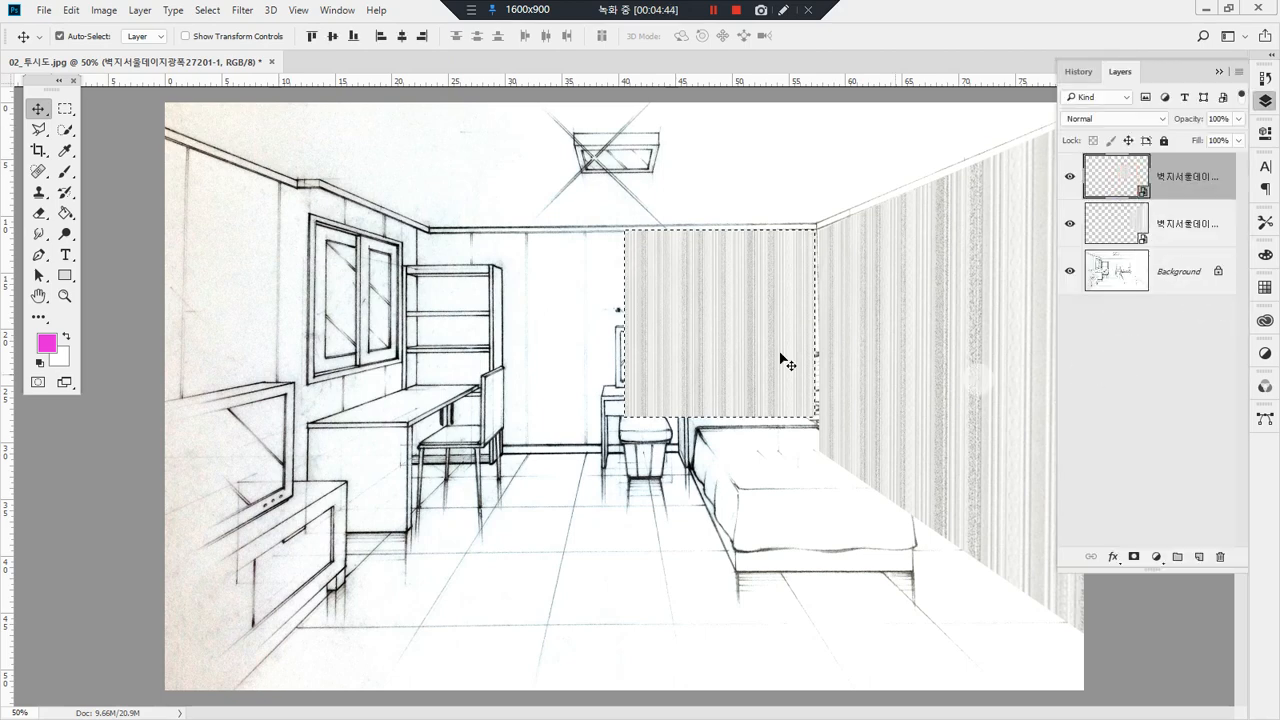
left_click_drag(722, 337, 539, 345)
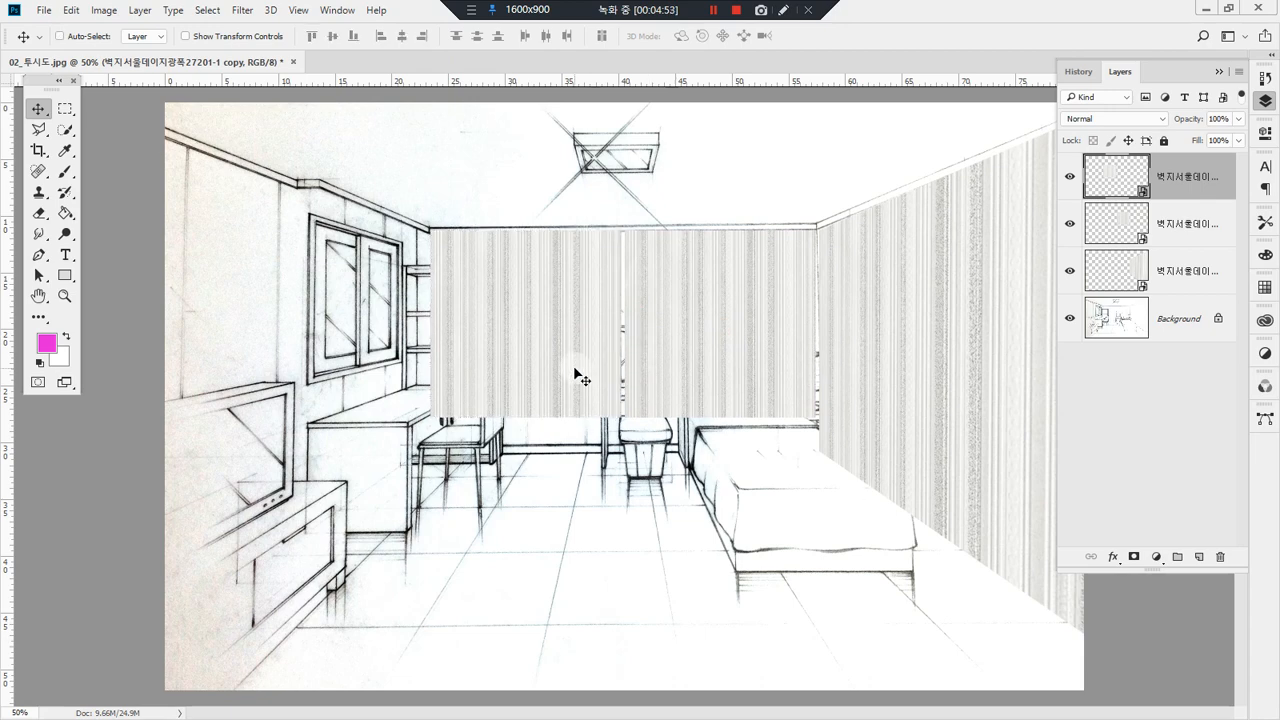
key("Right")
key("Right")
key("Right")
key("Right")
key("Right")
key("Right")
key("Right")
key("Right")
key("Right")
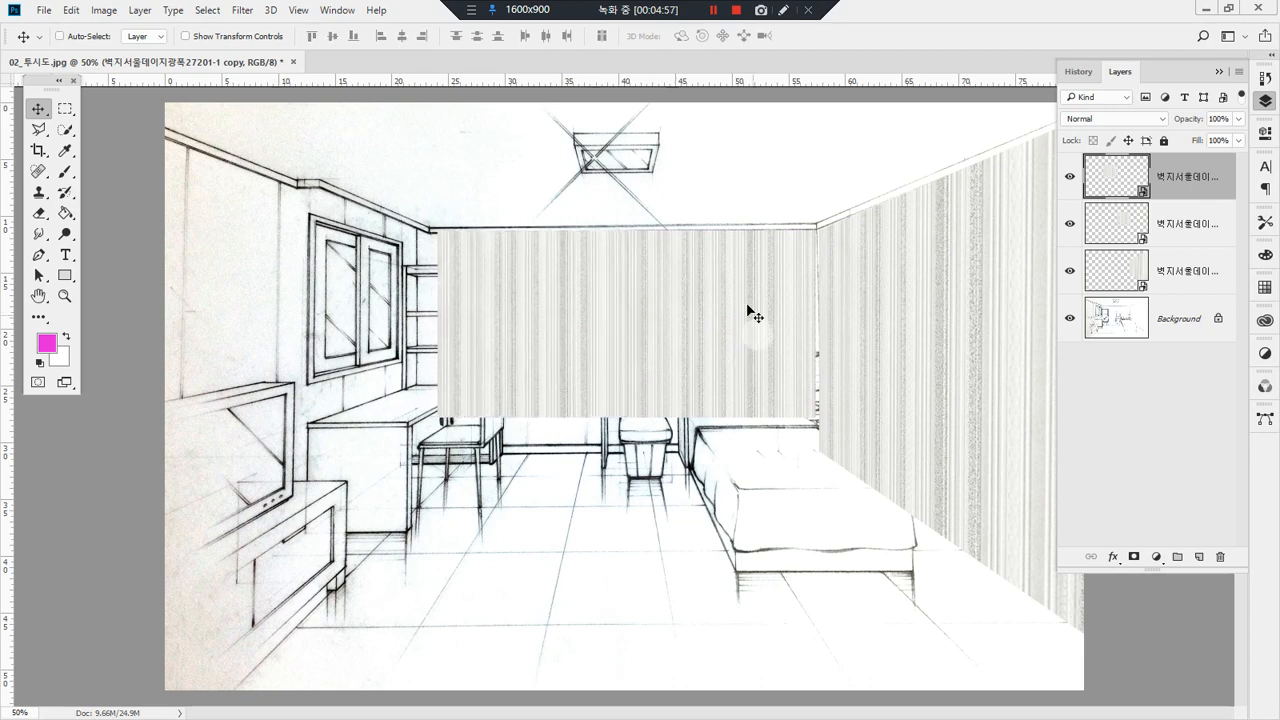
Step: Select both back-wall wallpaper layers and transform them together to about 102.5% width and 118.6% height to fill the back wall
left_click(1190, 220, "shift")
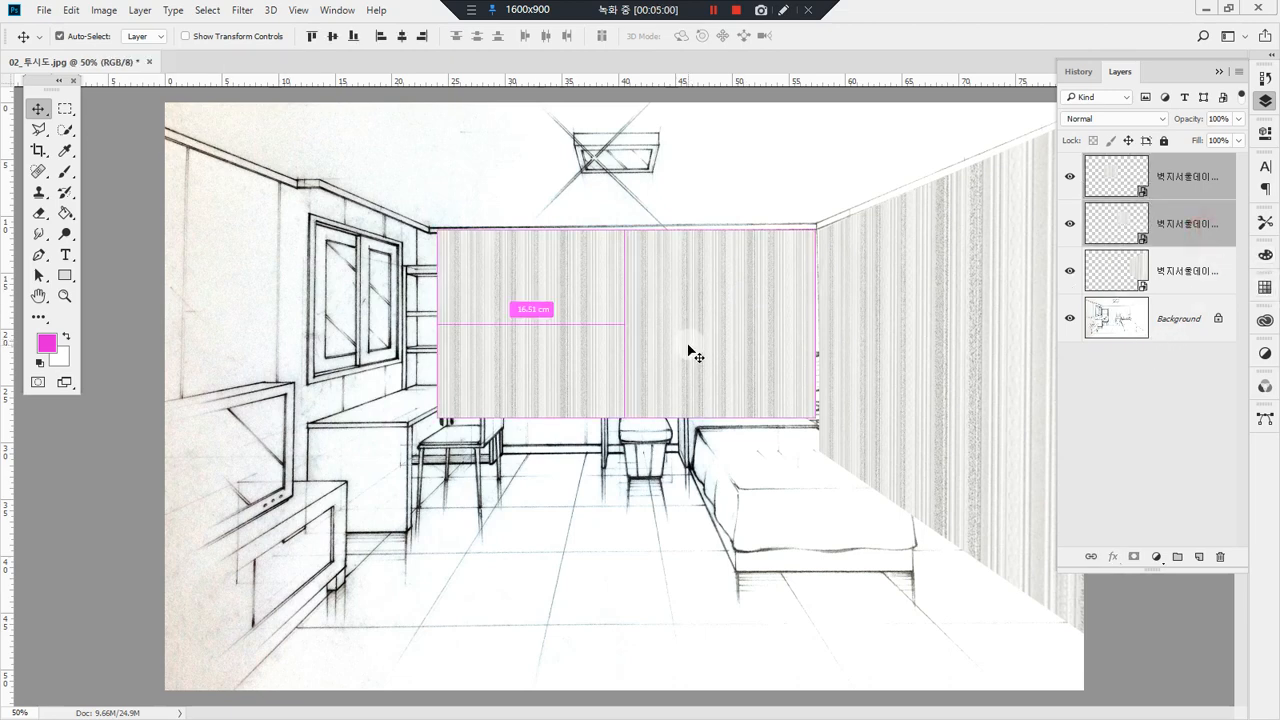
key("ctrl+t")
left_click_drag(440, 420, 416, 428)
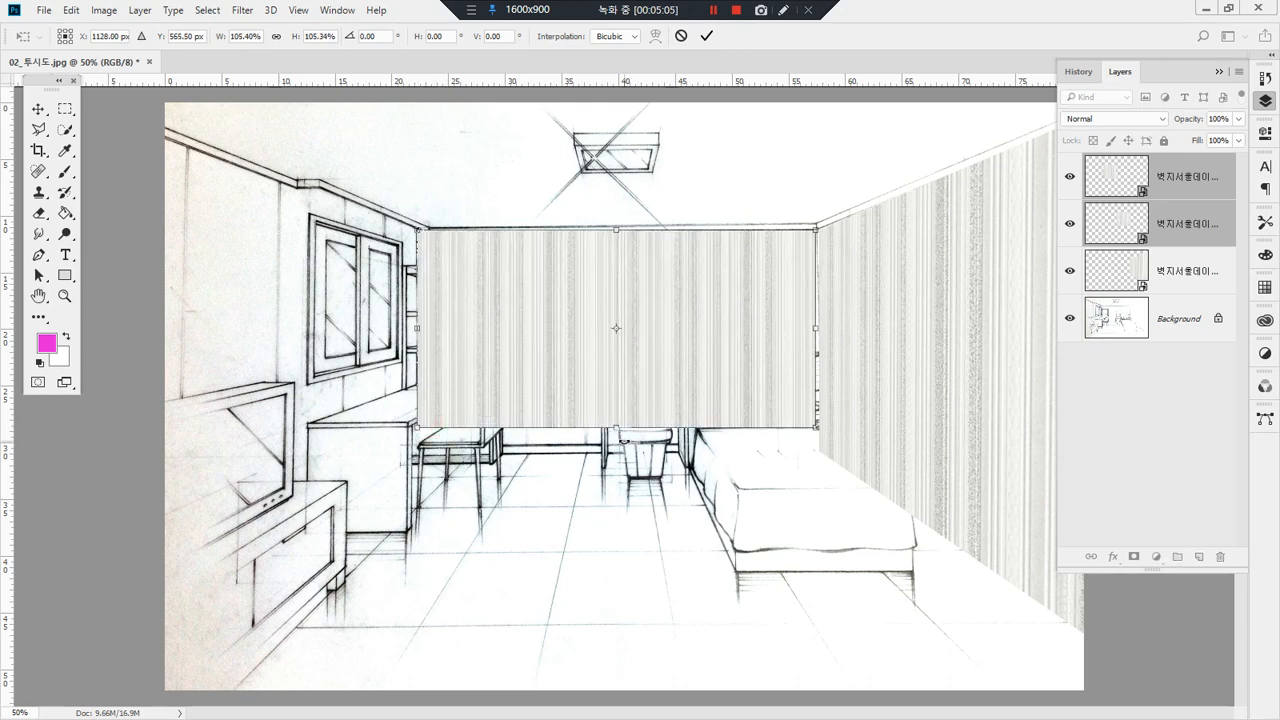
left_click_drag(617, 430, 617, 450)
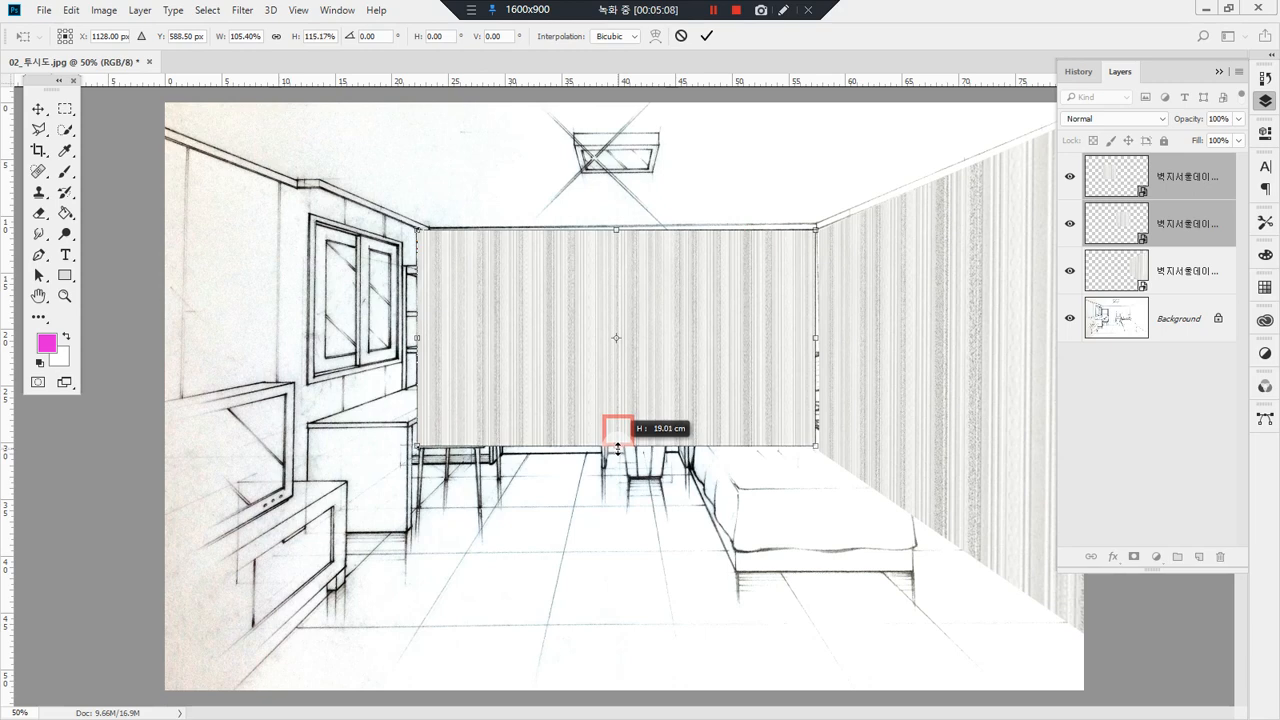
left_click_drag(816, 338, 822, 341)
left_click_drag(616, 446, 626, 451)
left_click_drag(418, 341, 432, 346)
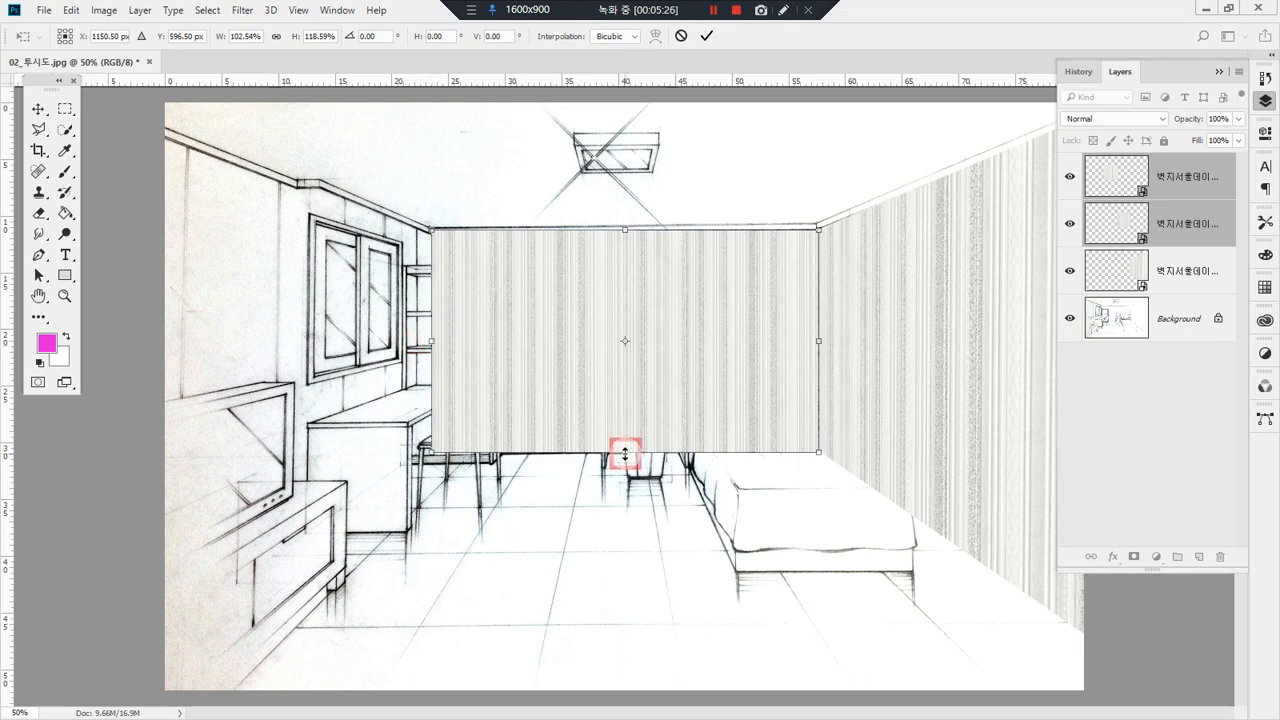
key("Return")
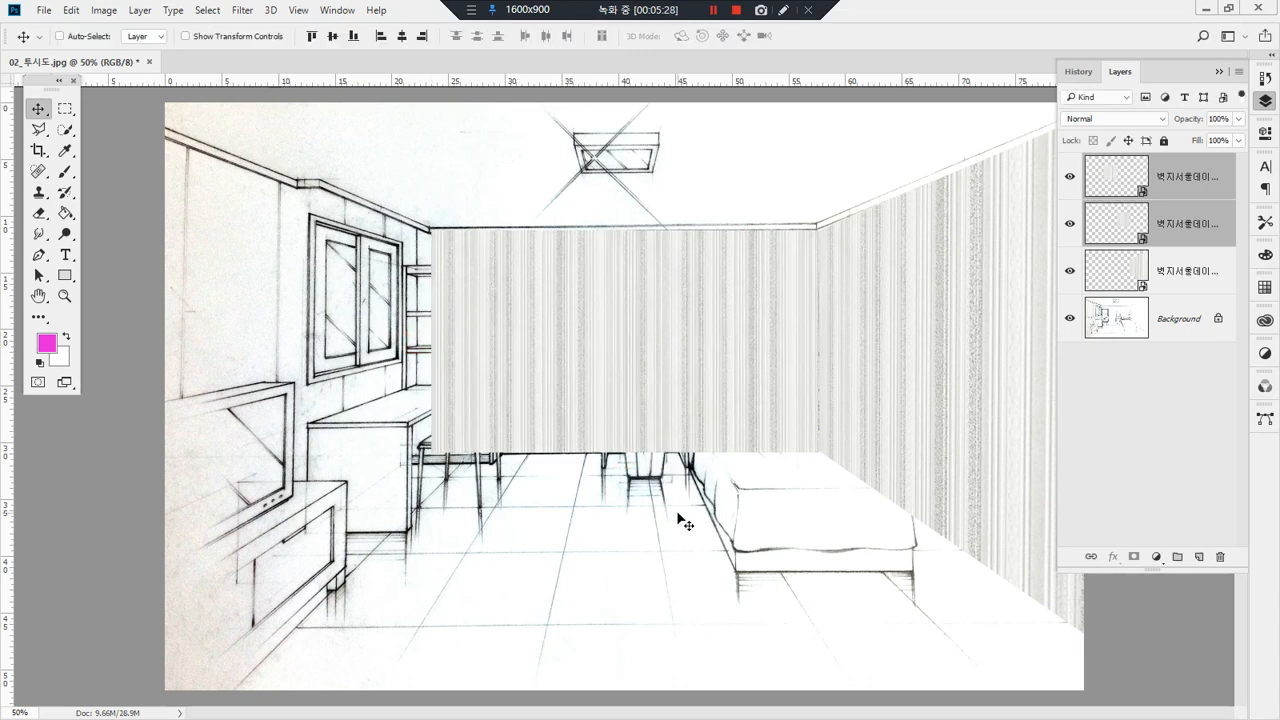
Step: Place another wallpaper copy over the left wall, with its upper-right corner at the back wall's upper-left corner
left_click_drag(2, 340, 314, 304)
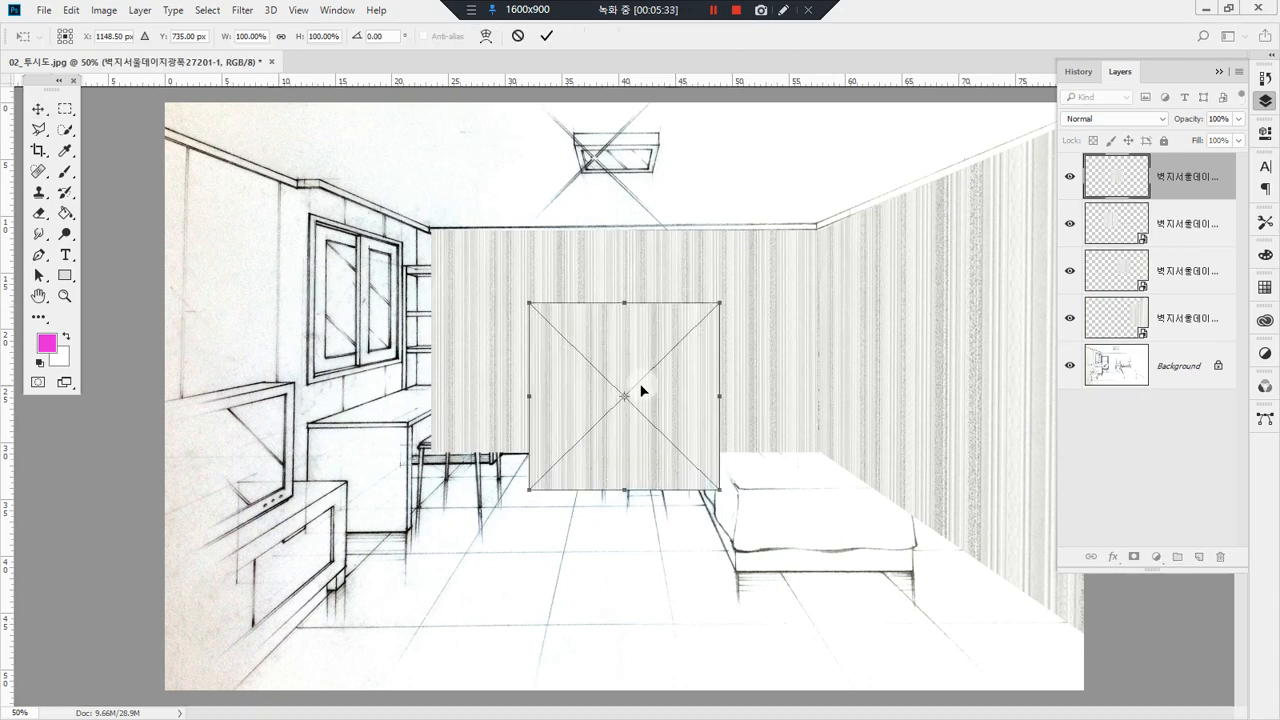
key("Return")
left_click_drag(640, 379, 349, 316)
Step: Stretch this wallpaper to the back wall's height and distort its left corners along the rear left wall's perspective, applying the transform
key("ctrl+t")
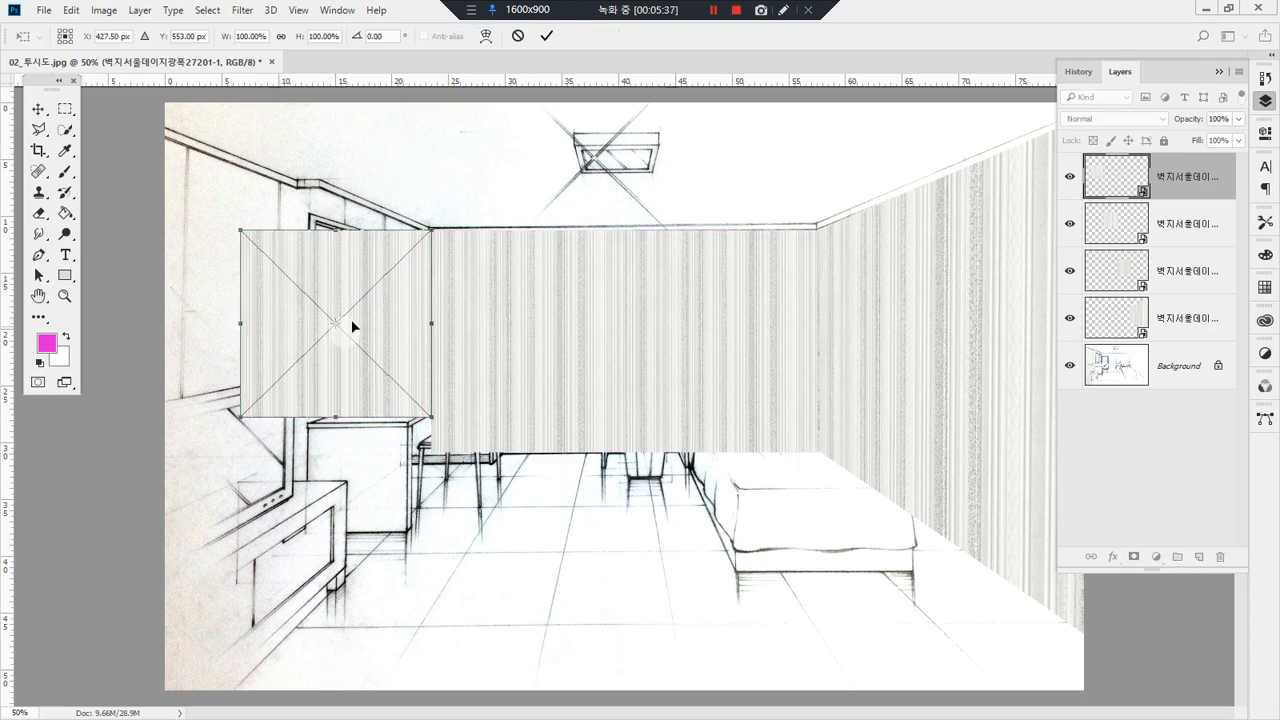
right_click(373, 317)
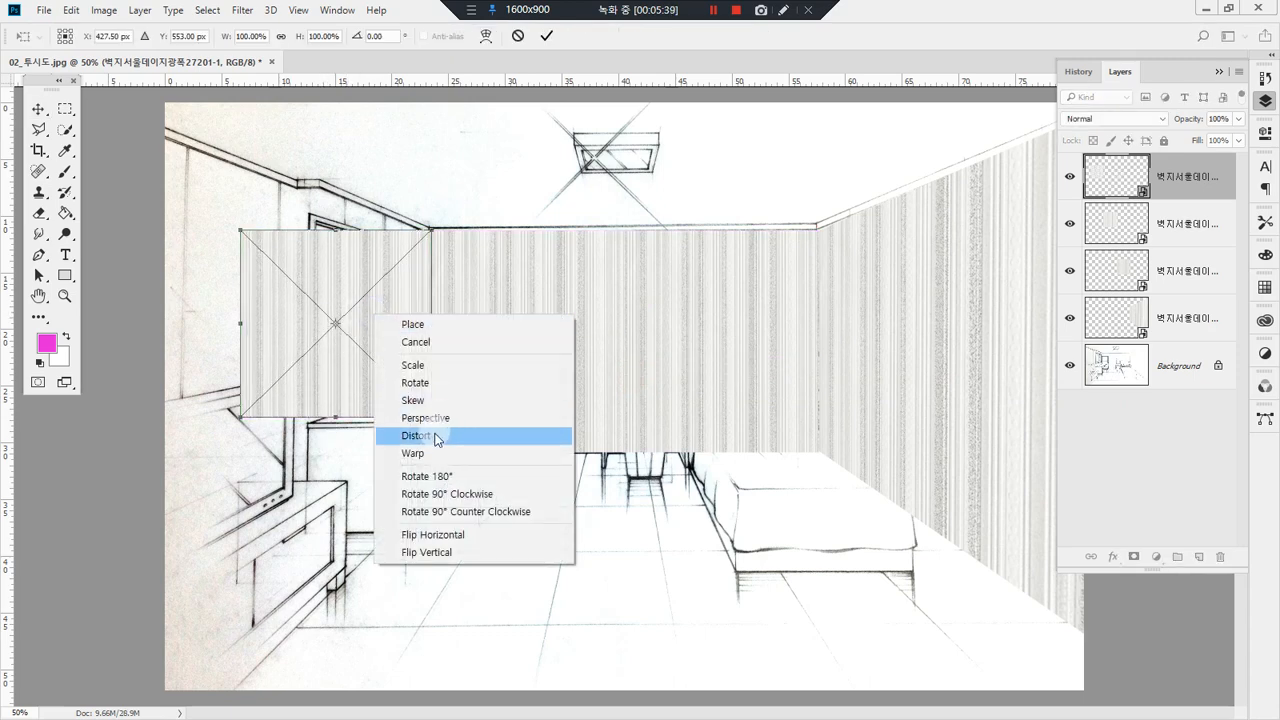
left_click(428, 437)
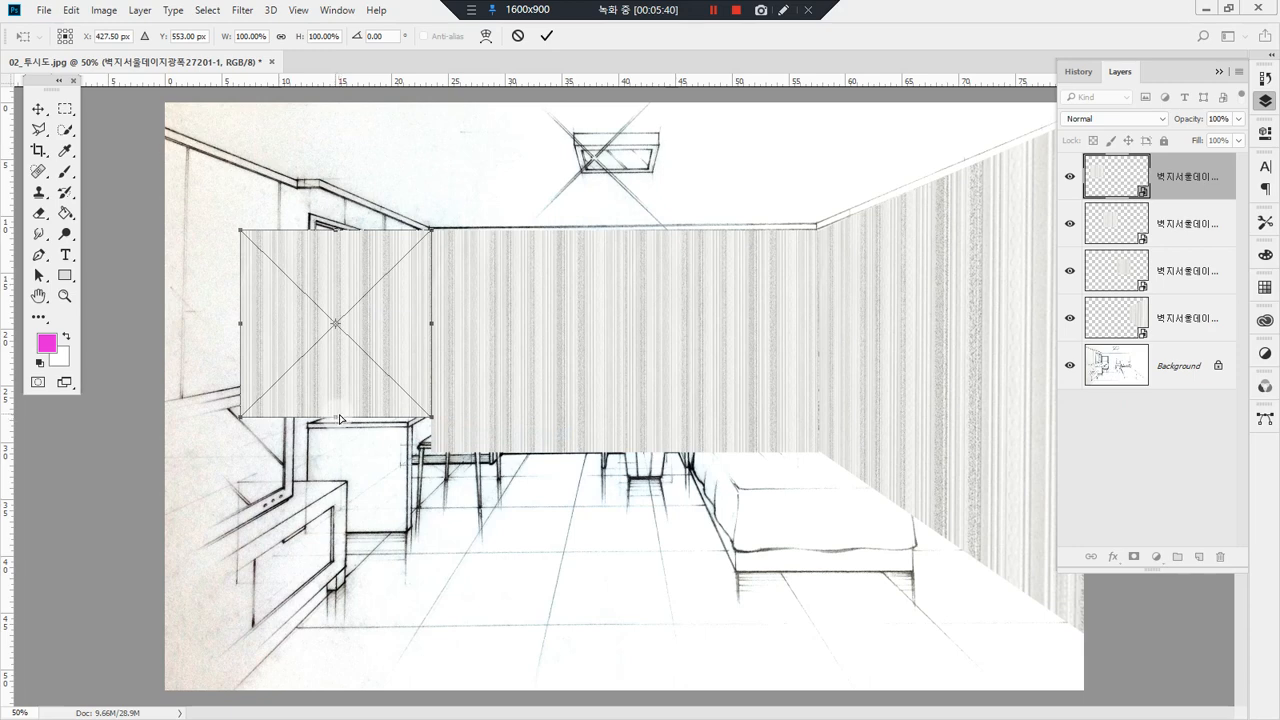
left_click_drag(338, 421, 342, 453)
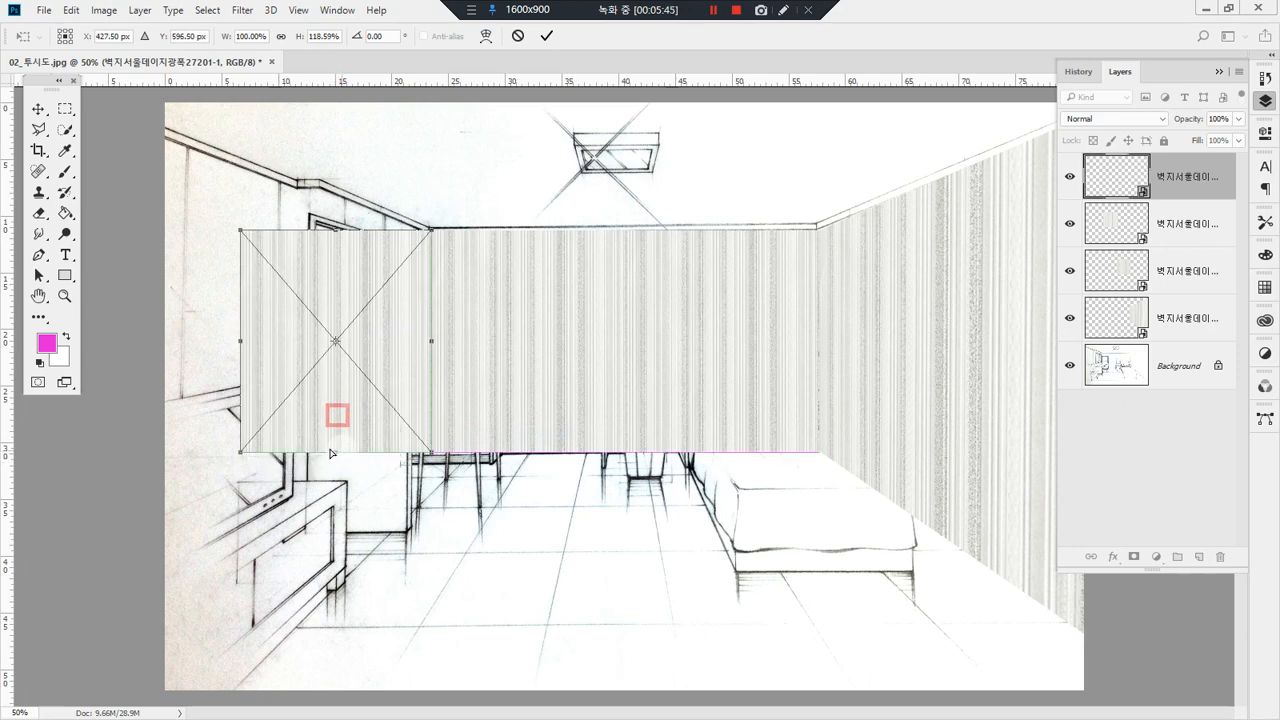
left_click_drag(242, 238, 322, 188)
left_click_drag(240, 461, 326, 514)
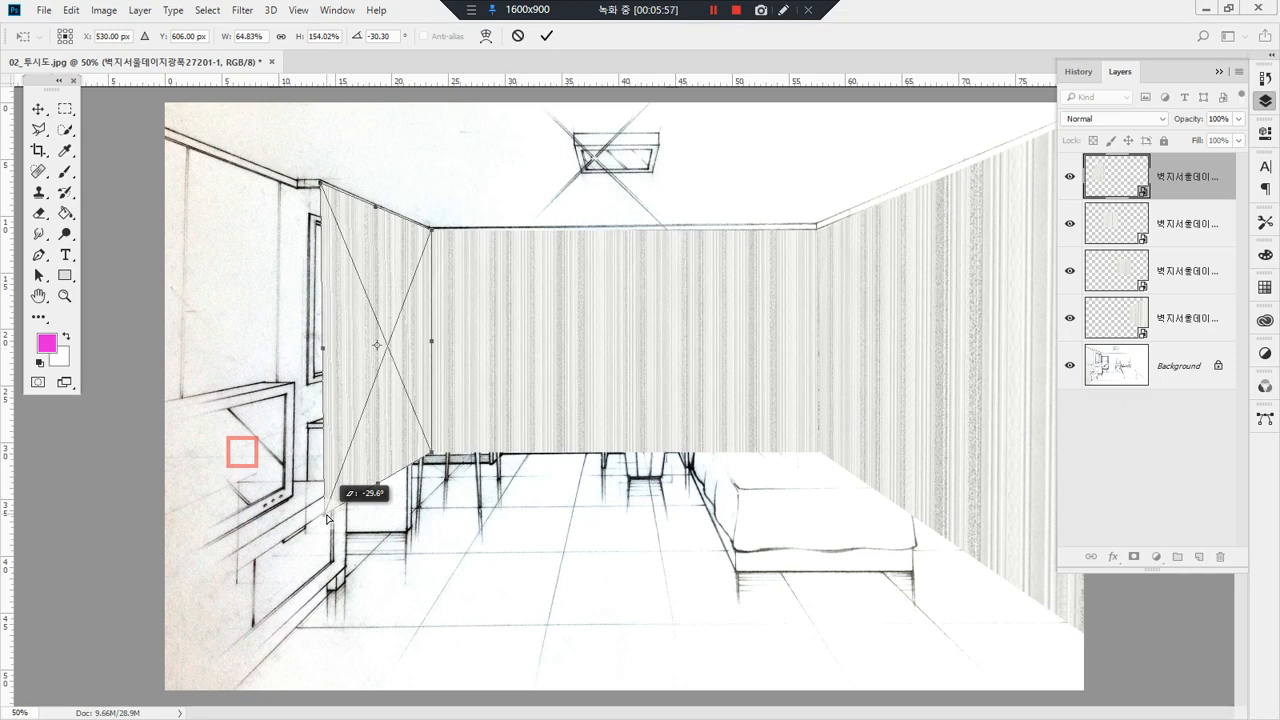
left_click_drag(327, 517, 327, 517)
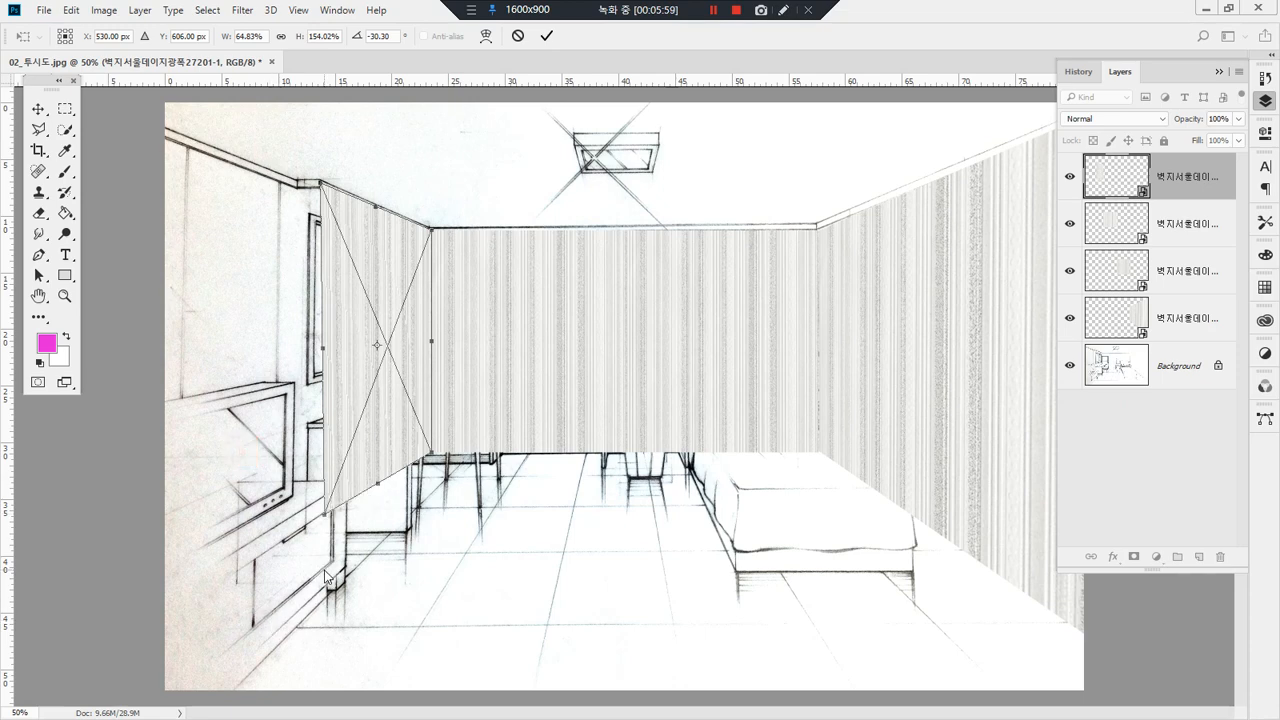
key("Return")
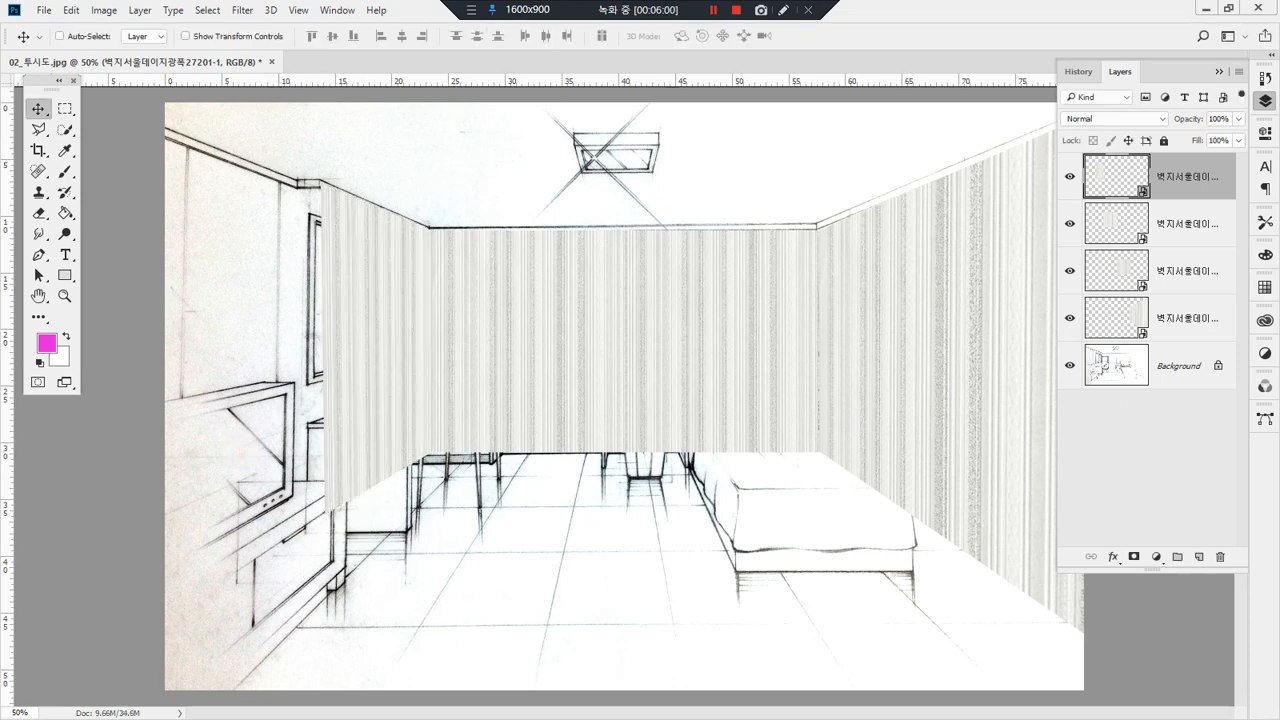
Step: Place another wallpaper copy over the near left wall section, stretch it to about 177% height, and add a layer mask to it
key("ctrl+alt+t")
left_click_drag(629, 377, 208, 250)
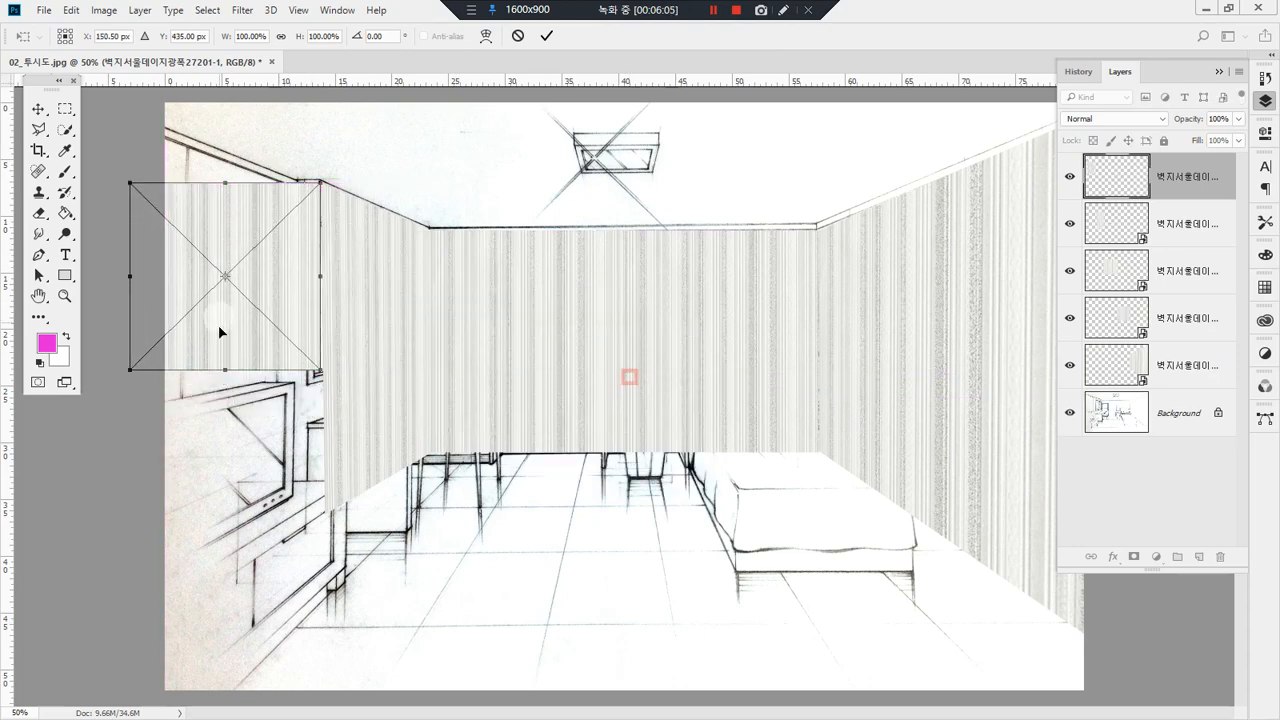
left_click_drag(225, 373, 238, 520)
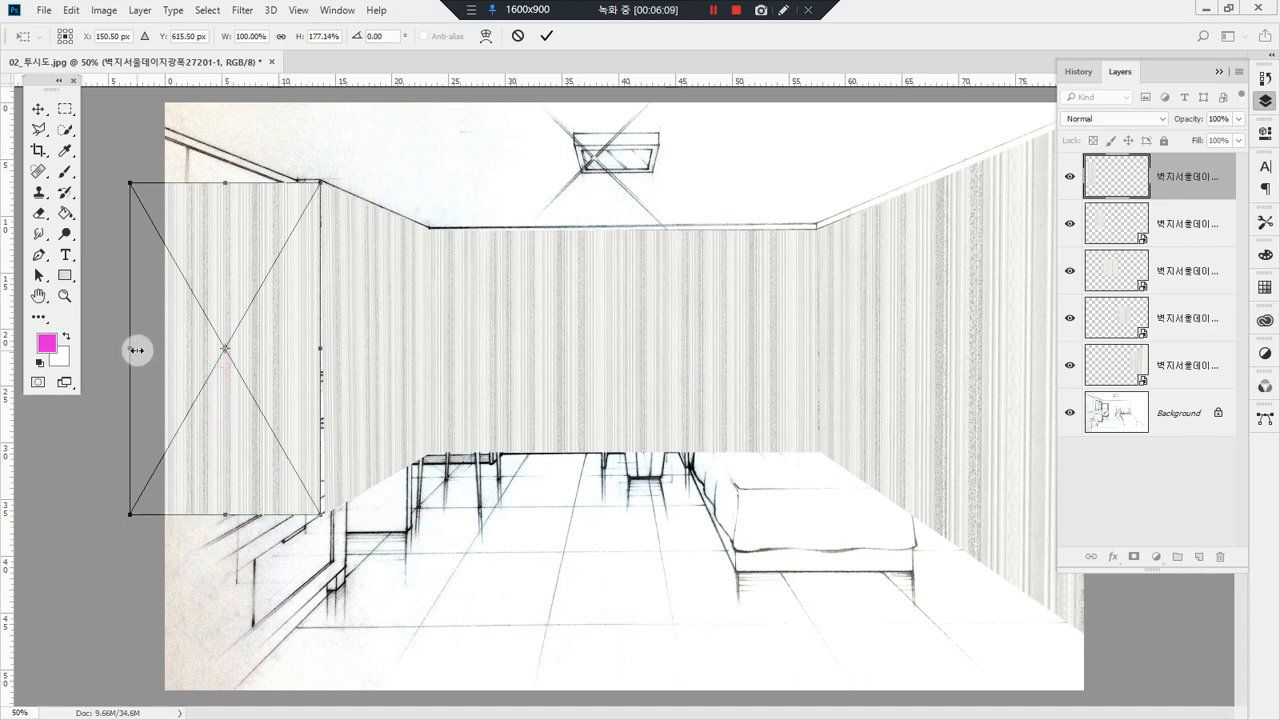
double_click(221, 324)
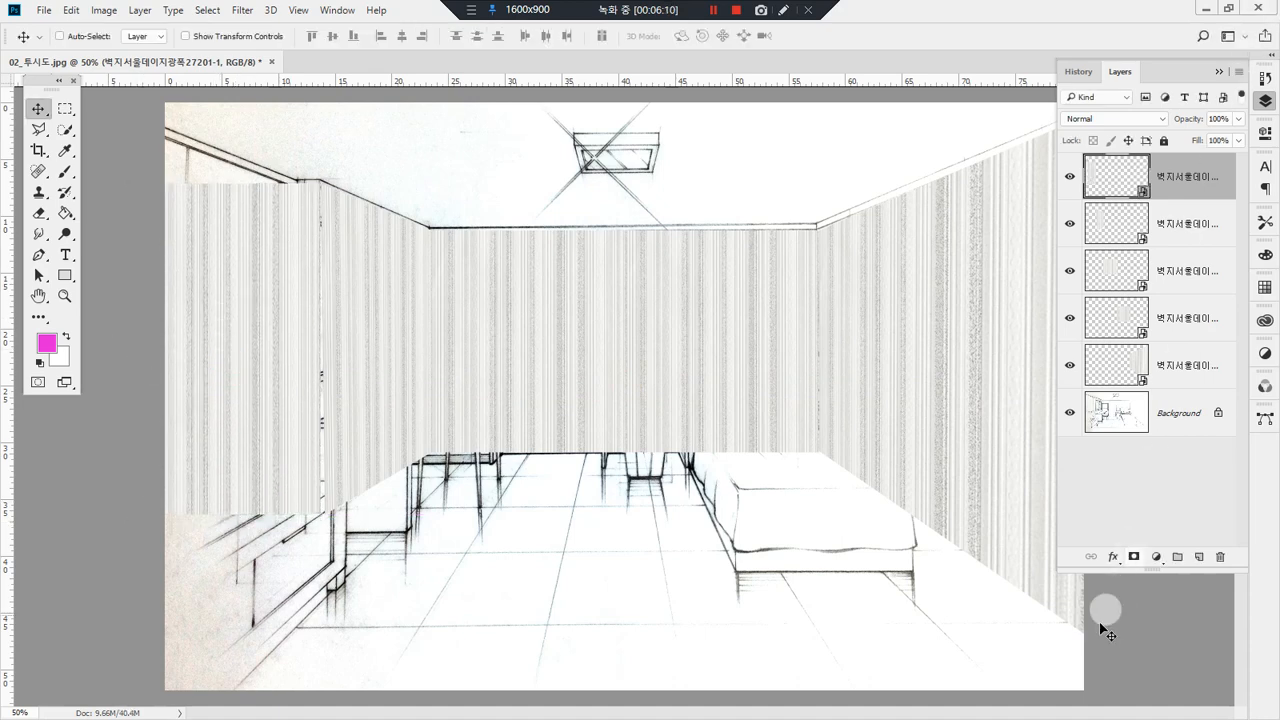
left_click(1132, 556)
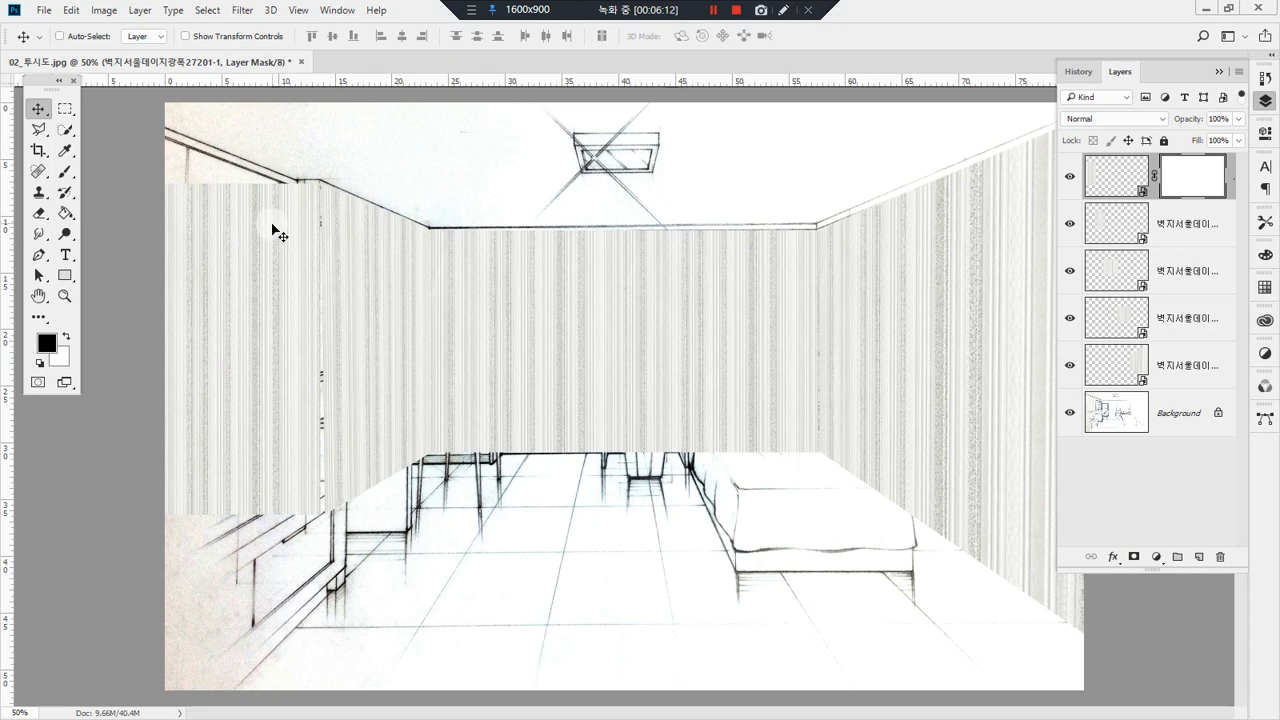
Step: Hide the wallpaper beyond the left wall's front vertical edge by filling a rectangular selection with black on its layer mask, and deselect
key("m")
left_click_drag(140, 140, 296, 650)
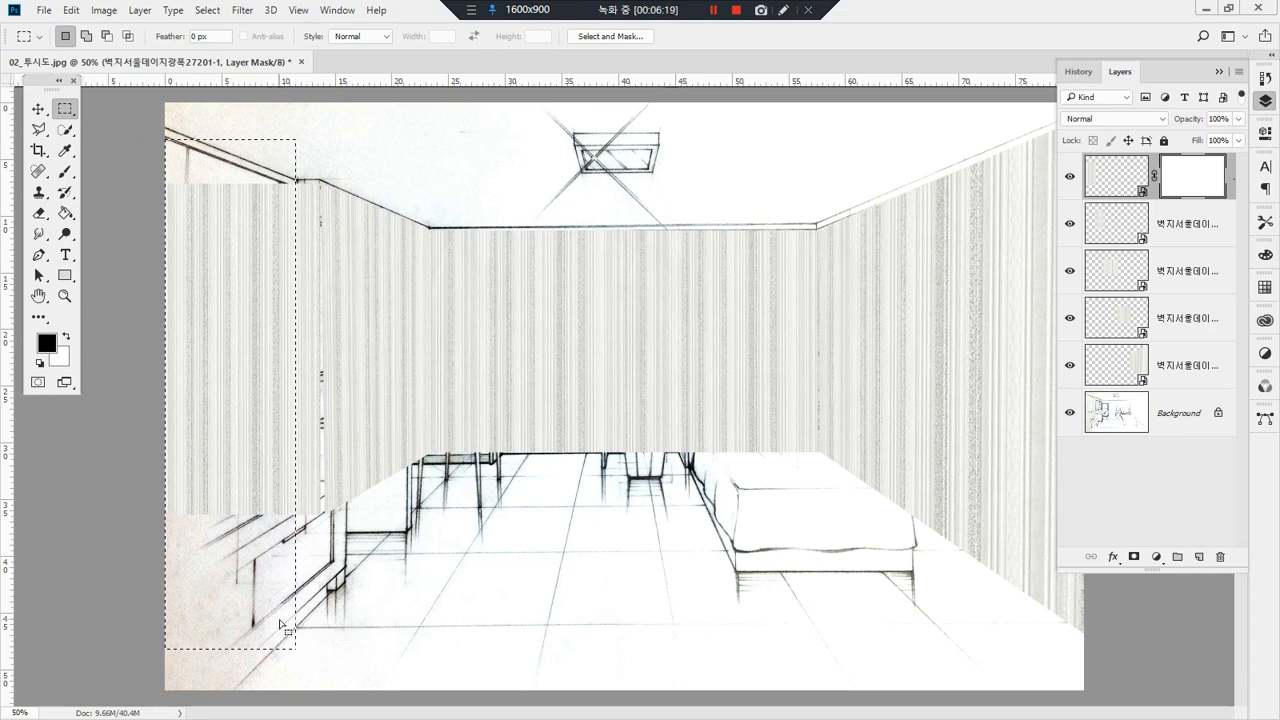
key("alt+Delete")
key("ctrl+d")
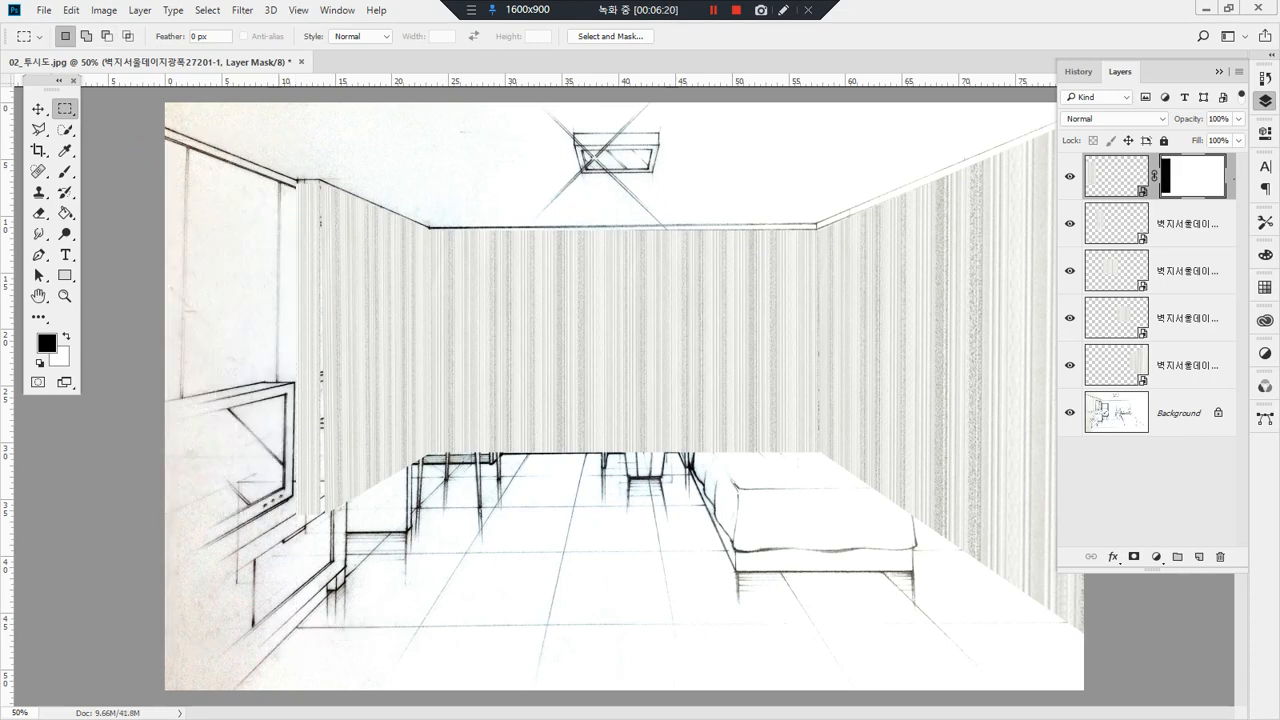
Step: Place another wallpaper copy against the near left wall's vertical edge and stretch it to about 177% height
left_click_drag(0, 230, 526, 338)
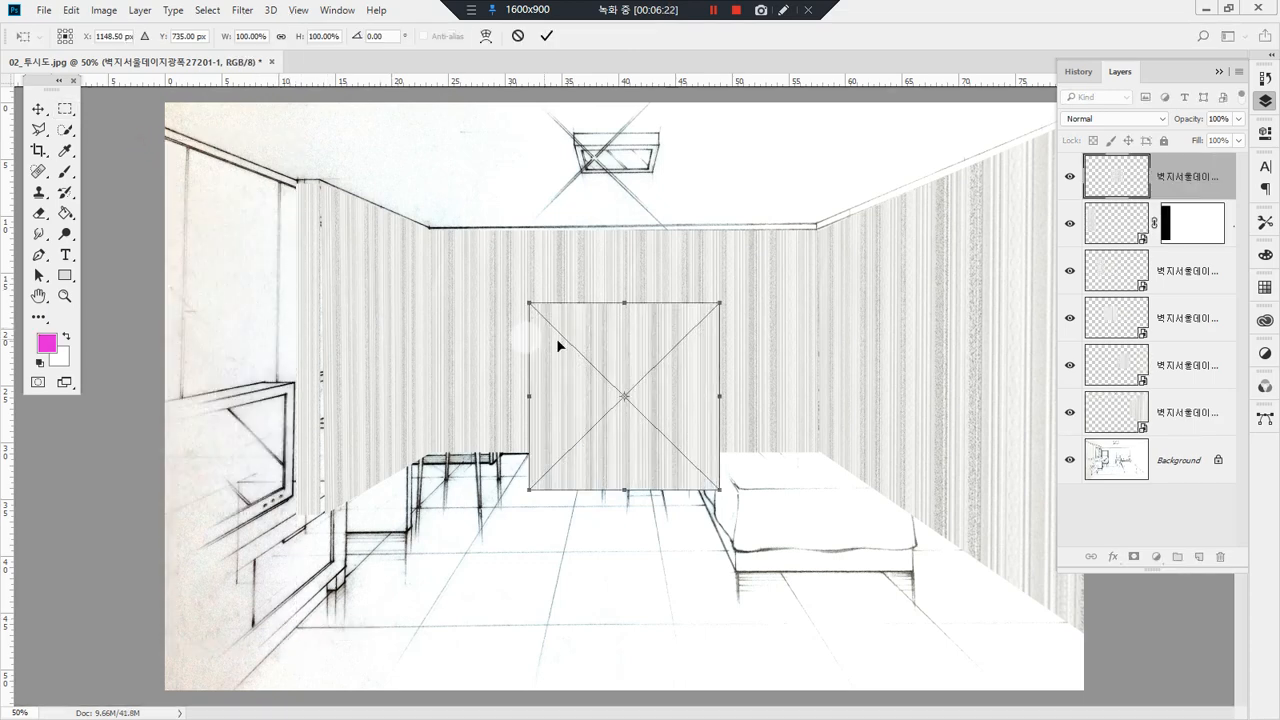
left_click_drag(633, 358, 206, 237)
left_click_drag(197, 369, 228, 515)
Step: Distort the outer corners of this wallpaper along the near left wall's ceiling and floor lines and apply the transform
right_click(207, 368)
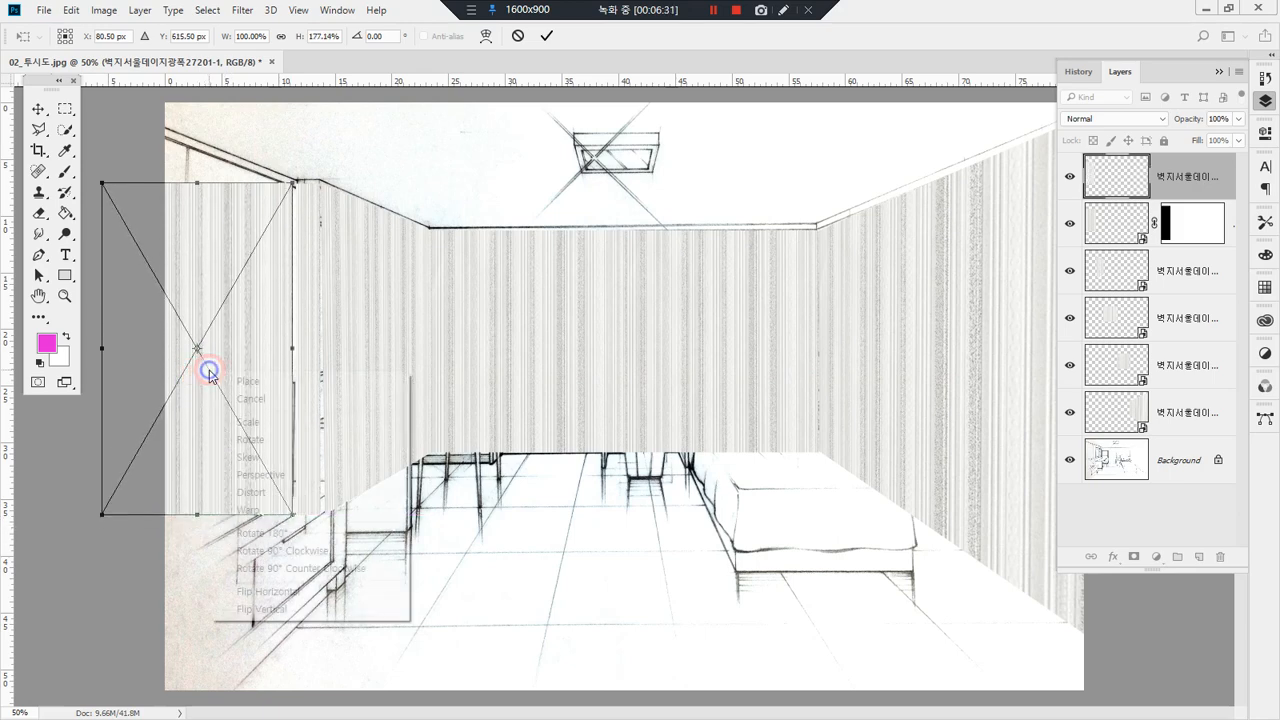
left_click(295, 493)
left_click_drag(103, 184, 115, 120)
left_click_drag(102, 517, 112, 648)
key("m")
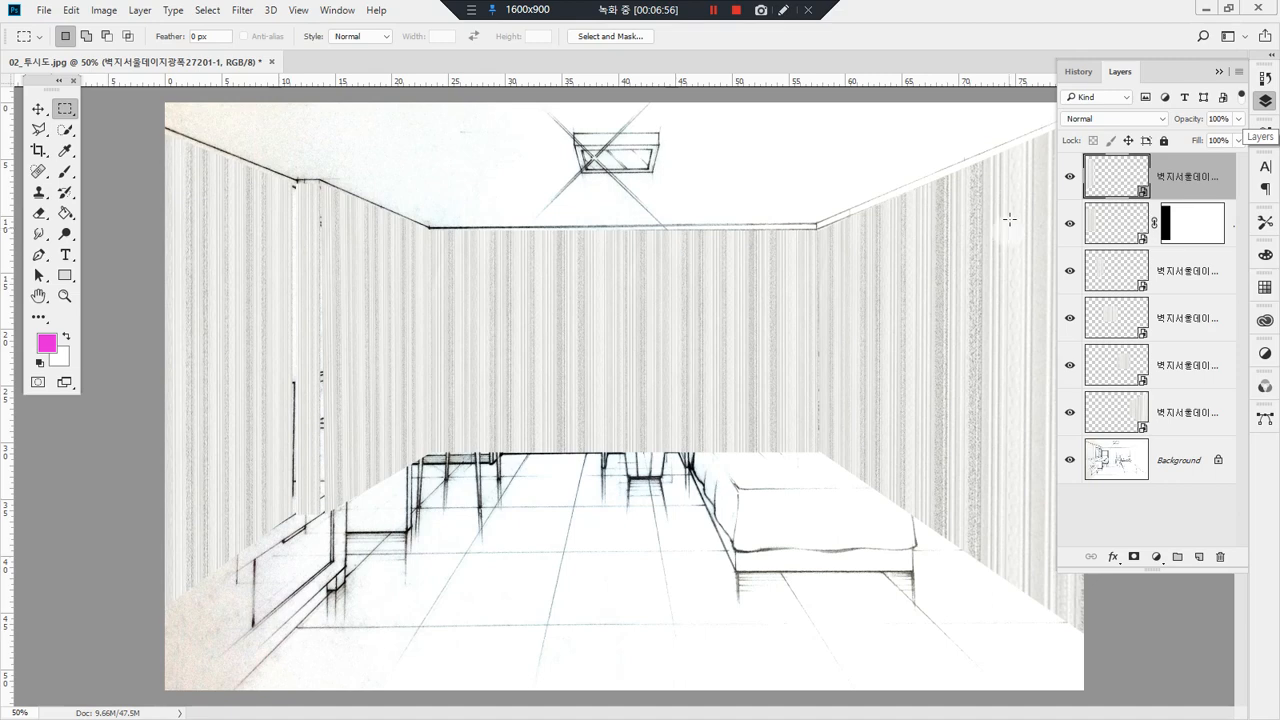
Step: Place another wallpaper copy and move it up onto the ceiling, just above the back wall's top edge
left_click_drag(2, 340, 625, 336)
key("Return")
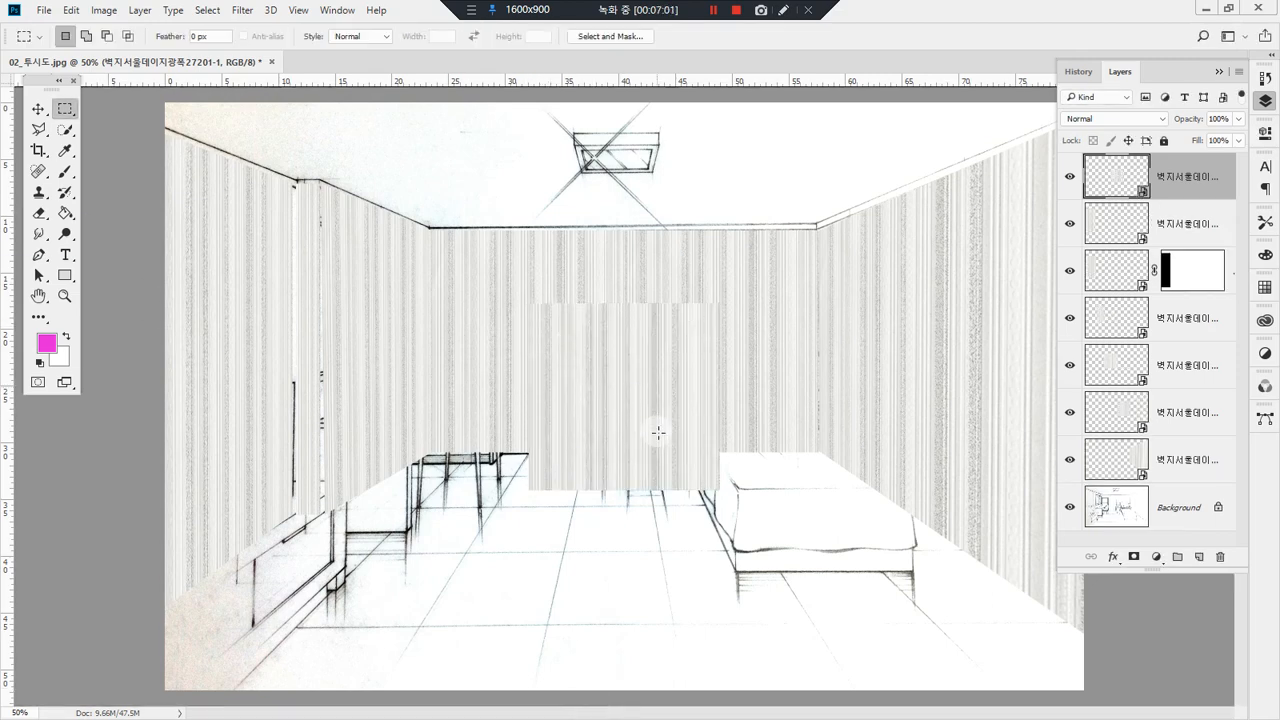
key("v")
left_click_drag(658, 455, 757, 194)
key("ctrl")
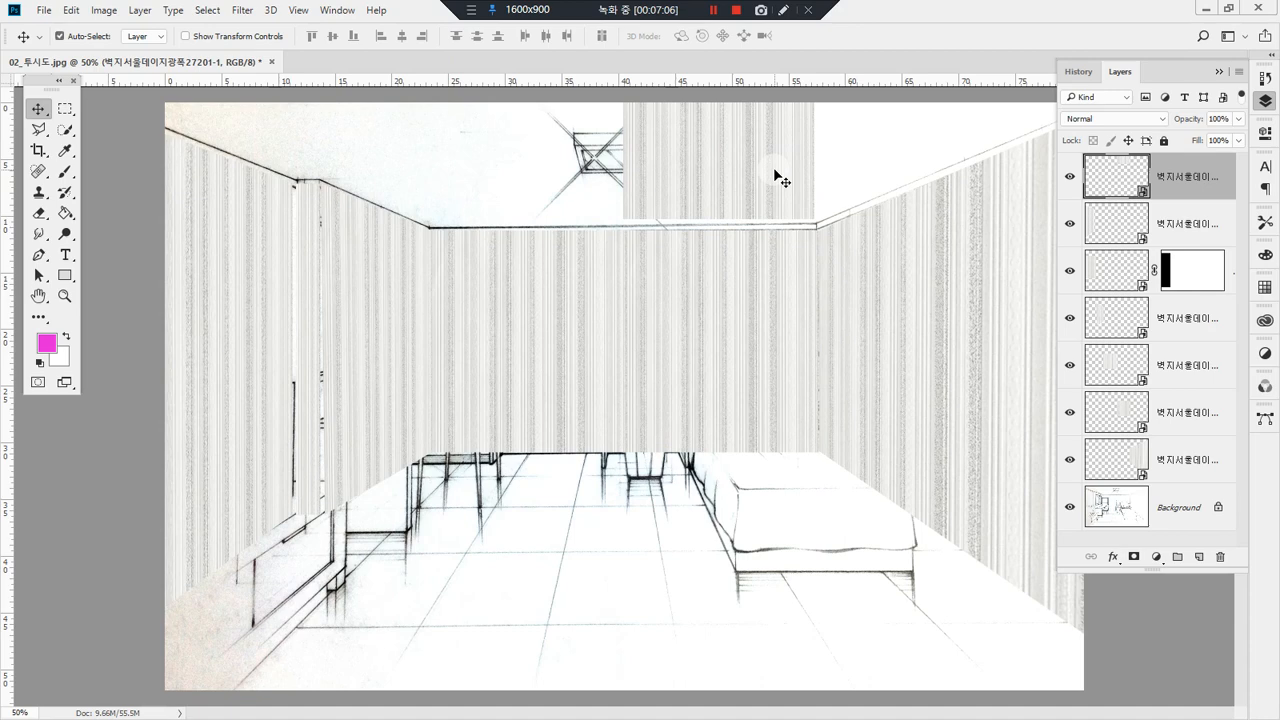
Step: Distort the ceiling wallpaper so its rear corners meet the back wall's upper corners and its front corners follow the side walls' ceiling lines
key("ctrl+t")
left_click(787, 140)
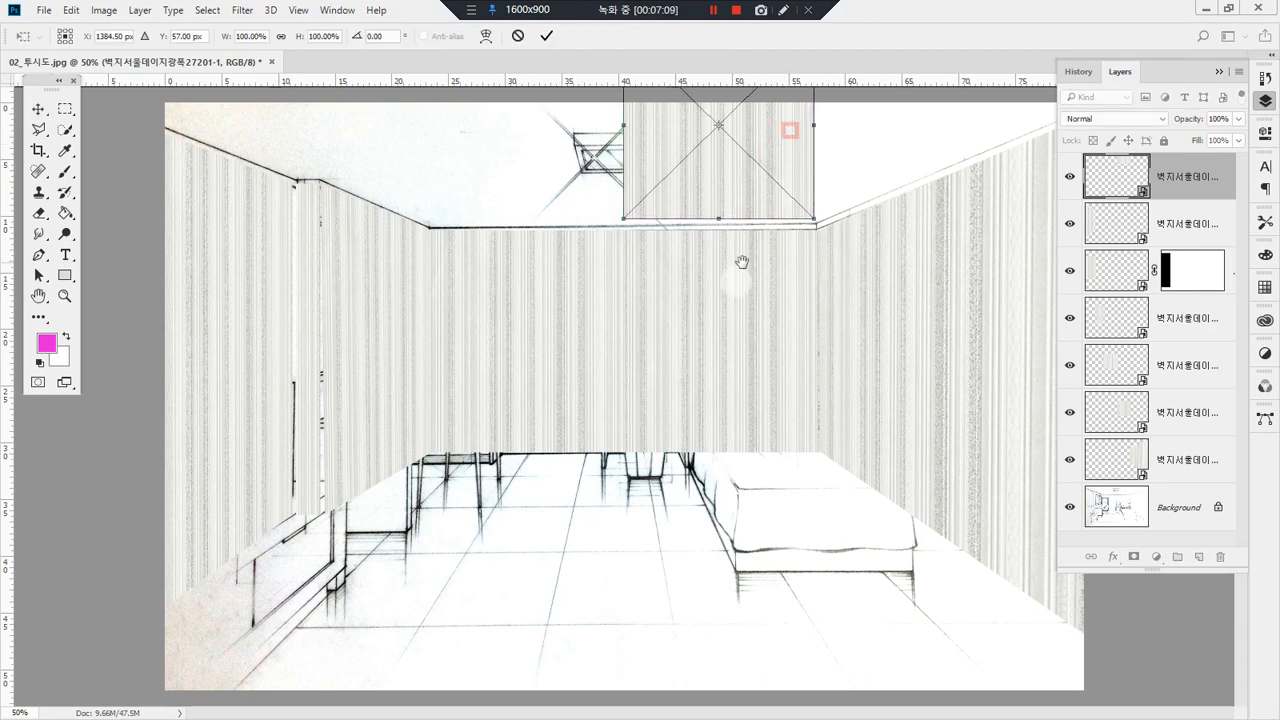
left_click_drag(757, 152, 663, 349)
left_click(706, 336, "alt")
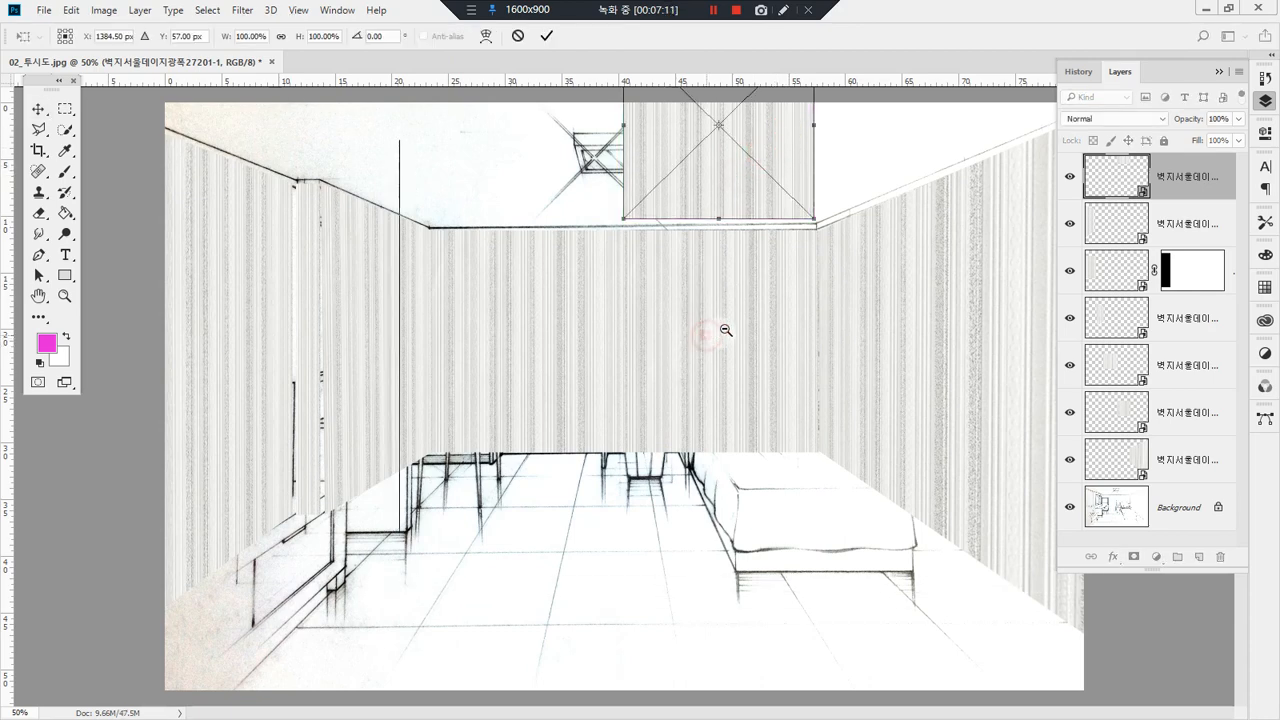
right_click(728, 229)
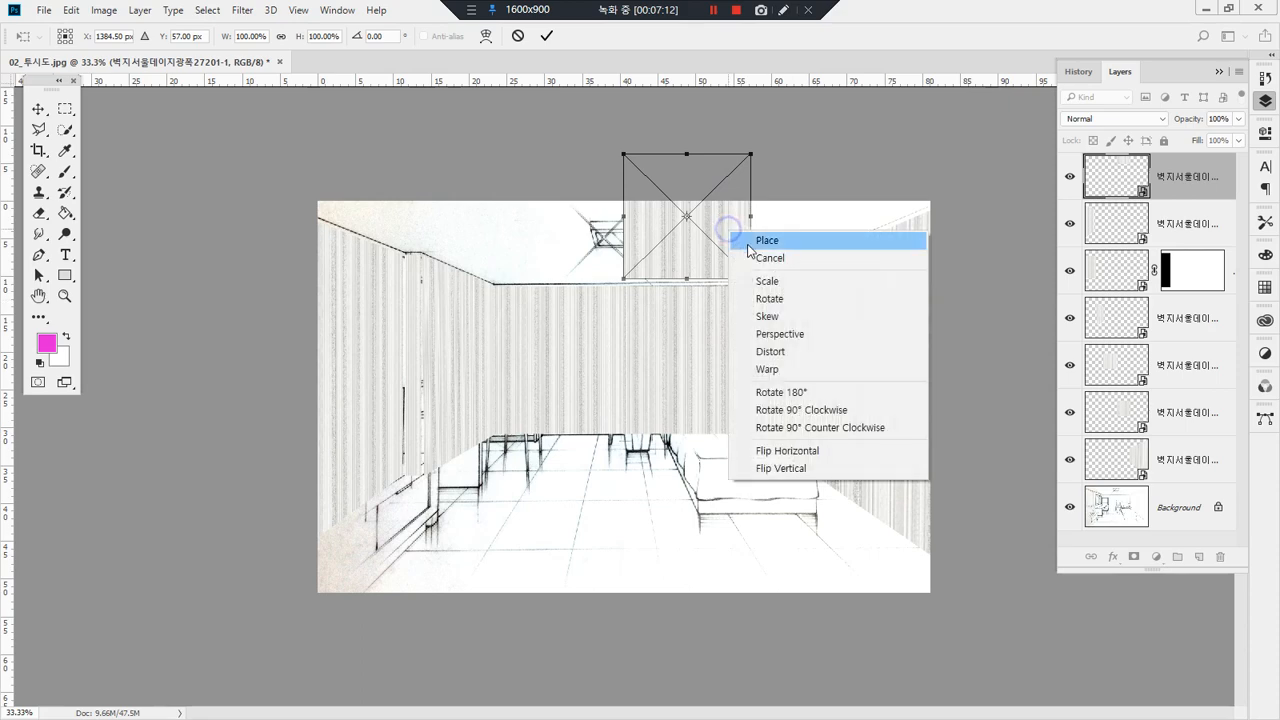
left_click(845, 349)
mouse_move(751, 154)
left_mouse_down()
mouse_move(808, 150)
mouse_move(920, 183)
mouse_move(934, 204)
left_mouse_up()
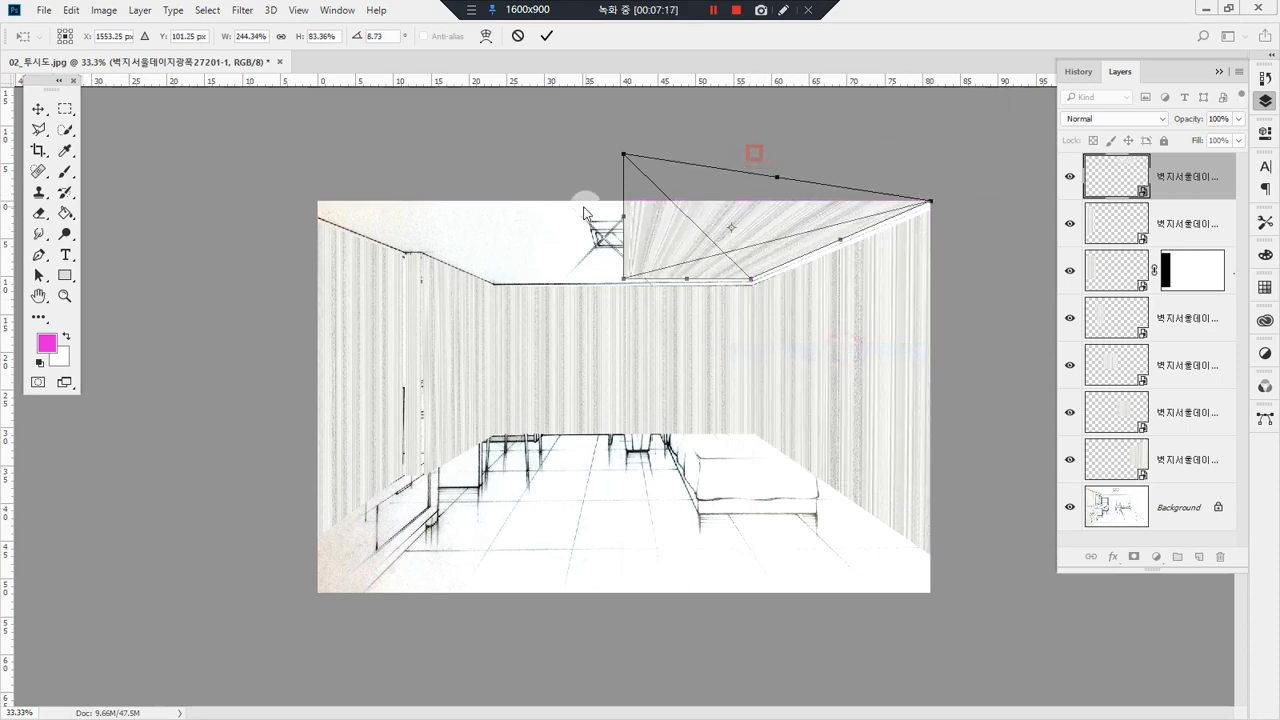
mouse_move(622, 218)
left_mouse_down()
mouse_move(501, 212)
mouse_move(489, 224)
left_mouse_up()
left_click_drag(495, 161, 303, 201)
left_click_drag(400, 245, 382, 251)
mouse_move(840, 241)
left_mouse_down()
mouse_move(857, 245)
mouse_move(843, 244)
left_mouse_up()
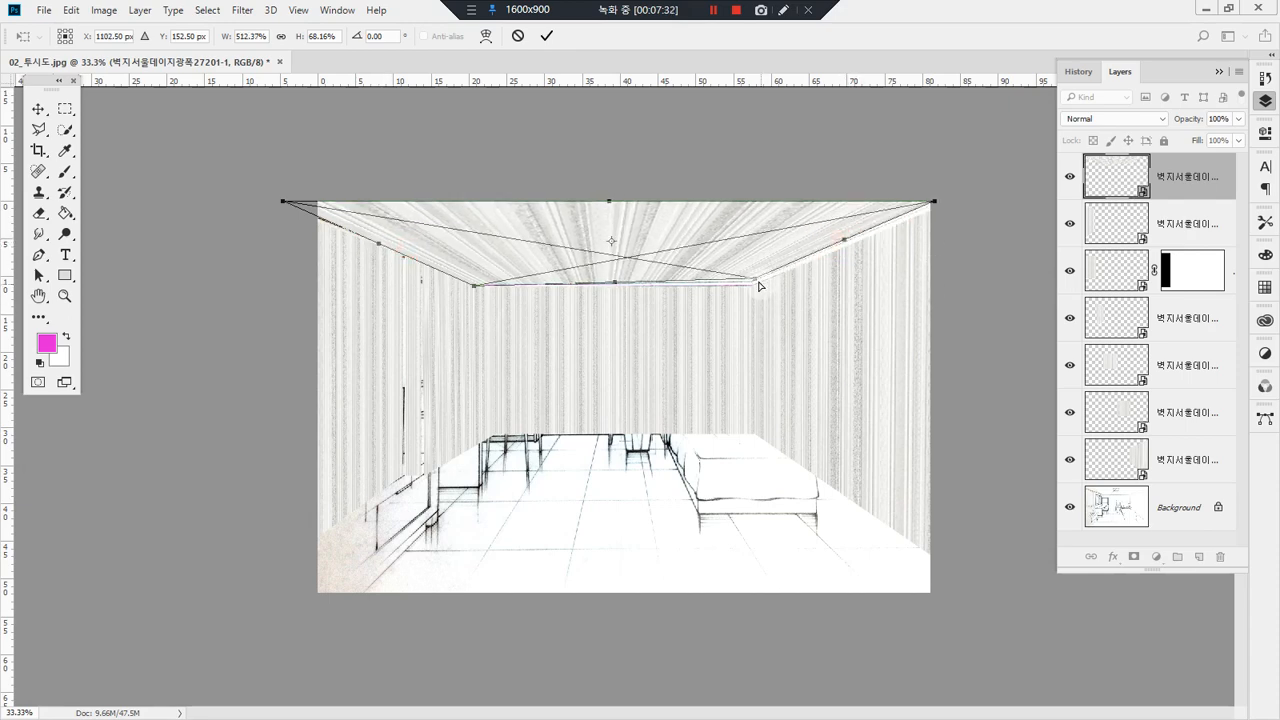
left_click_drag(757, 279, 754, 285)
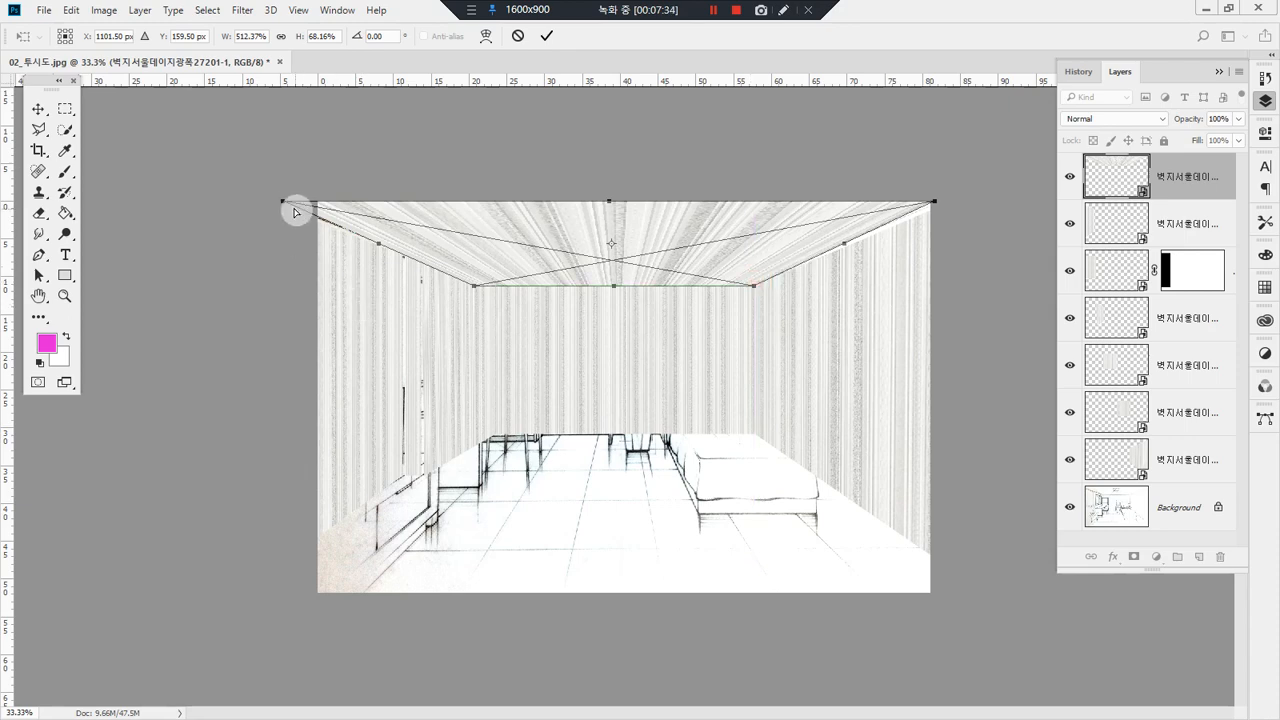
Step: Apply the ceiling distortion and move the ceiling layer beneath all the other wallpaper layers, directly above the Background
key("Return")
left_click_drag(1192, 180, 1208, 477)
key("ctrl")
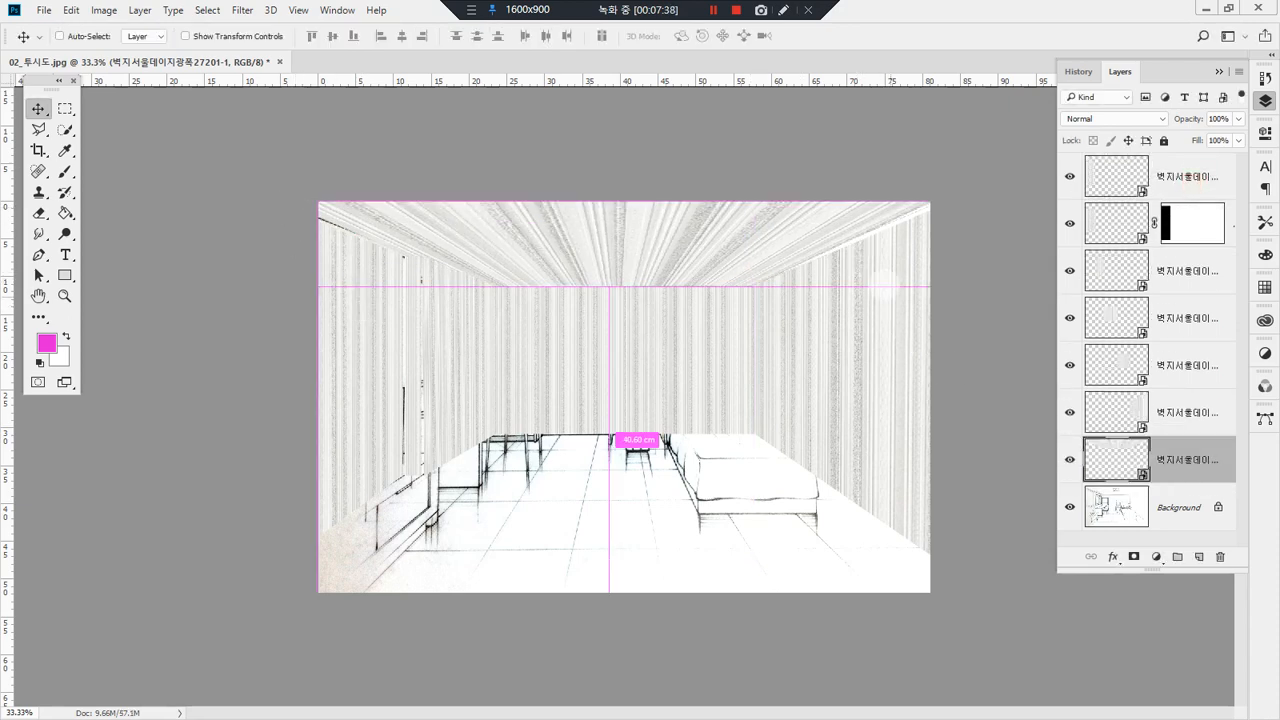
mouse_move(879, 370)
left_mouse_down()
mouse_move(877, 270)
mouse_move(850, 276)
mouse_move(900, 288)
left_mouse_up()
mouse_move(650, 378)
left_mouse_down()
mouse_move(631, 317)
mouse_move(676, 322)
left_mouse_up()
mouse_move(375, 375)
left_mouse_down()
mouse_move(368, 282)
mouse_move(421, 321)
left_mouse_up()
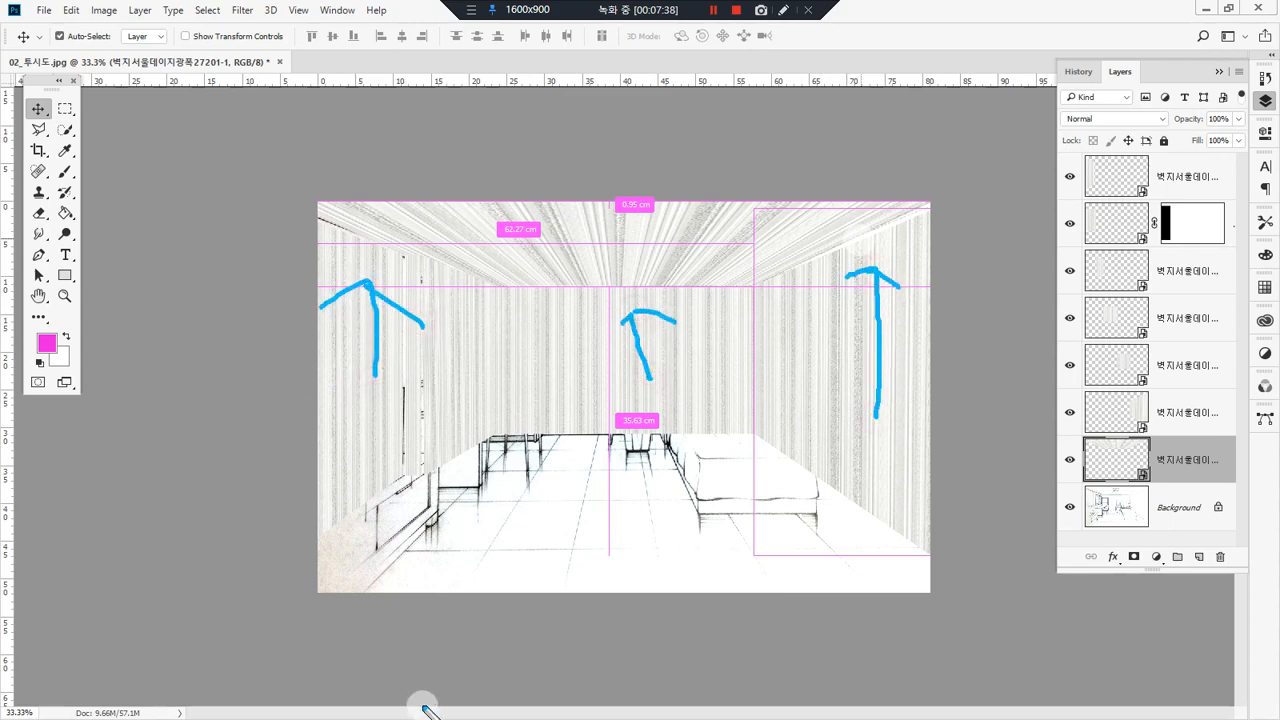
key("Escape")
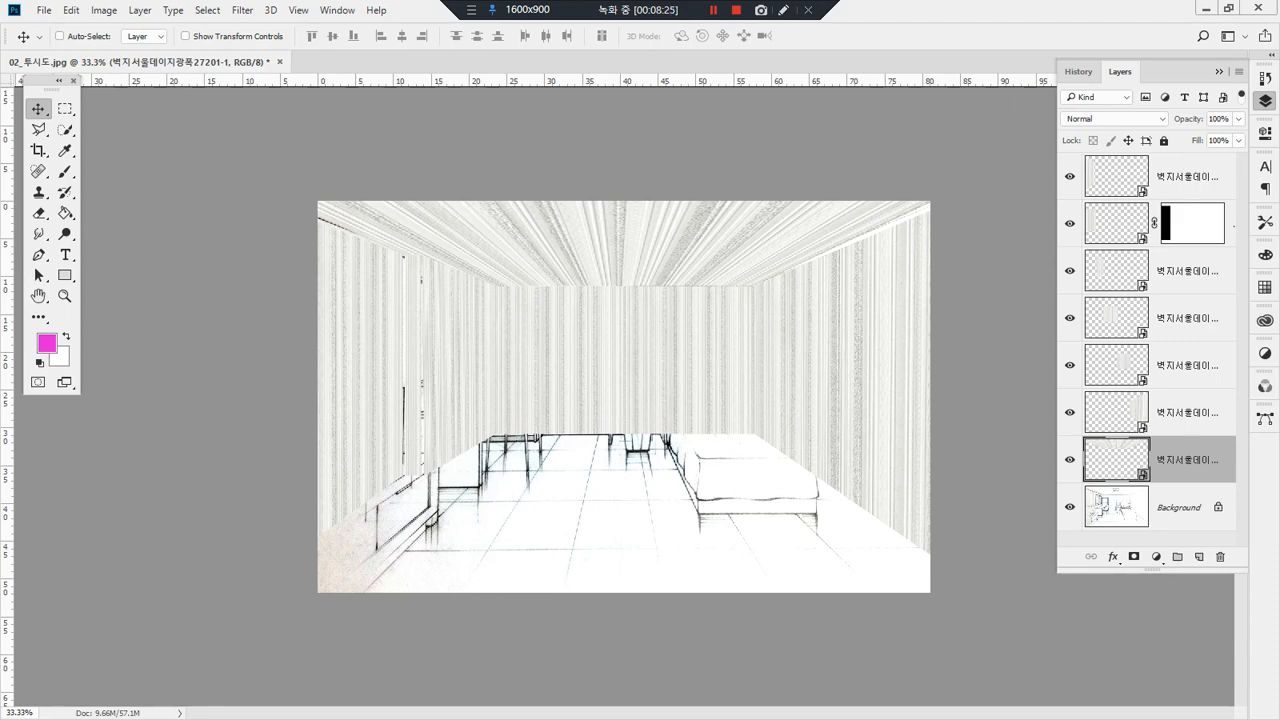
Step: Place the wood flooring image 마루재_001 and move it onto the front part of the room's floor
left_click_drag(546, 543, 570, 546)
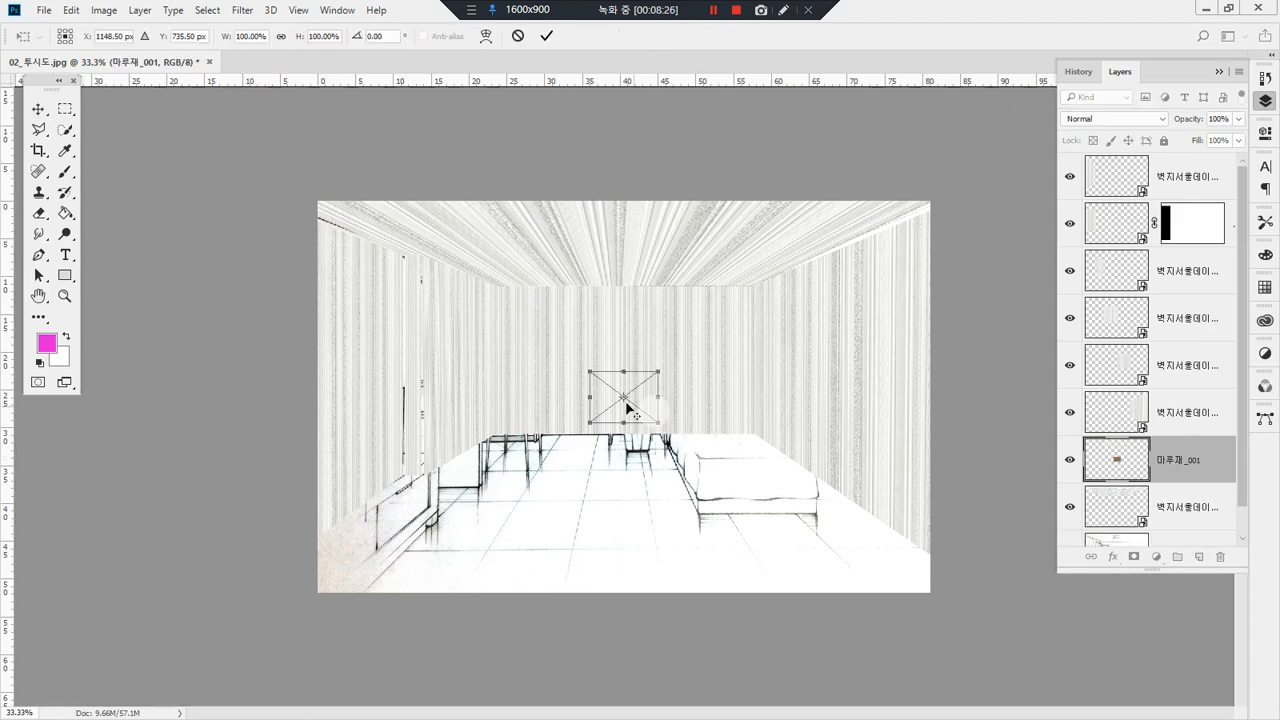
left_click_drag(636, 395, 656, 534)
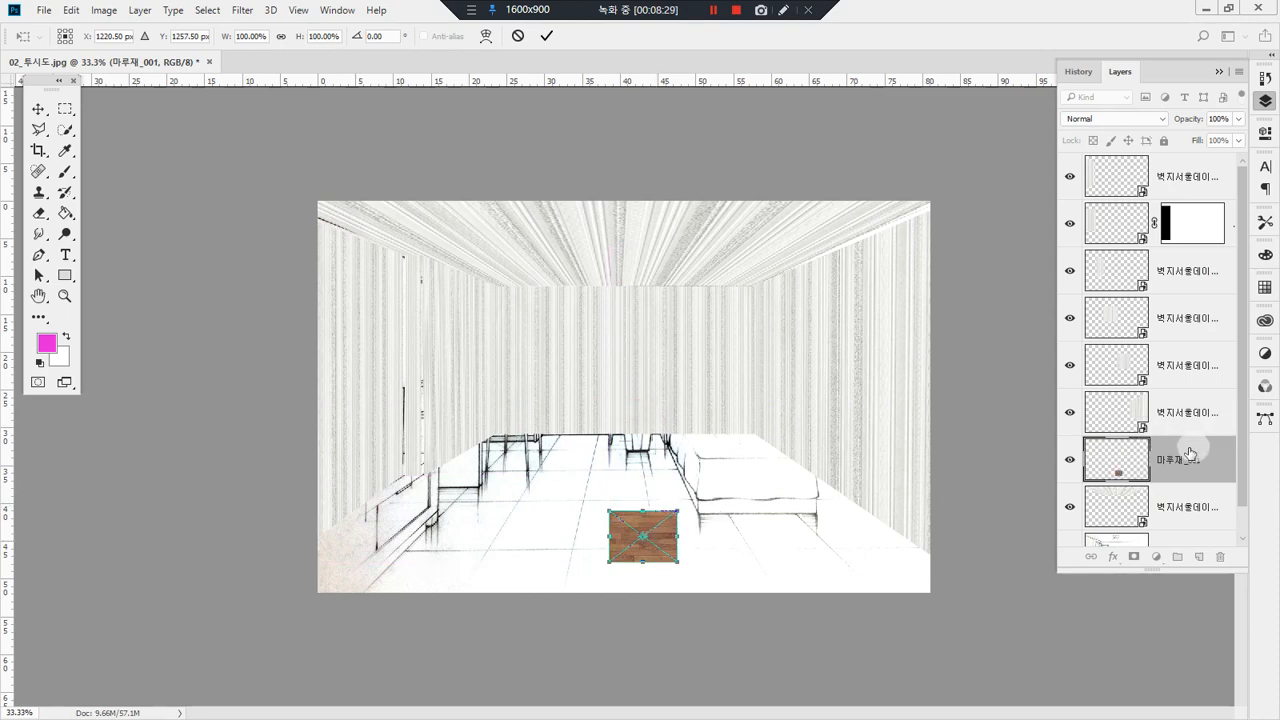
key("Return")
mouse_move(1206, 460)
left_mouse_down()
mouse_move(1197, 341)
mouse_move(1203, 470)
left_mouse_up()
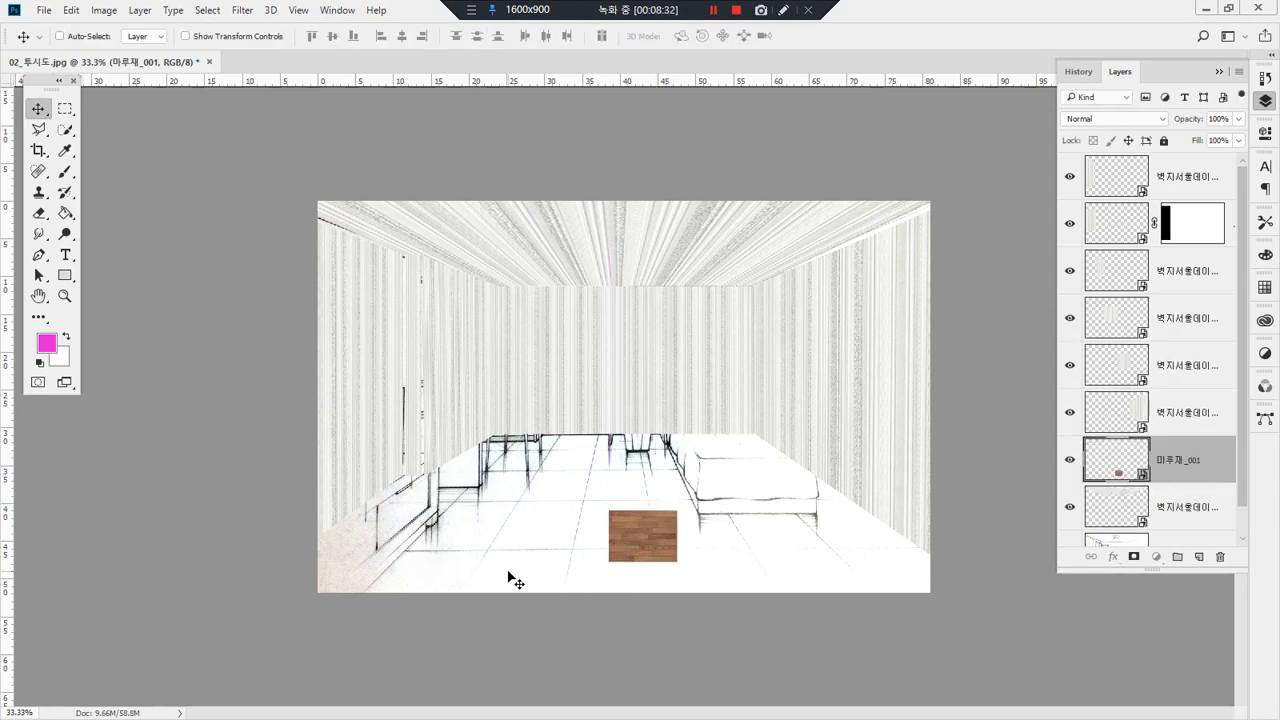
key("t")
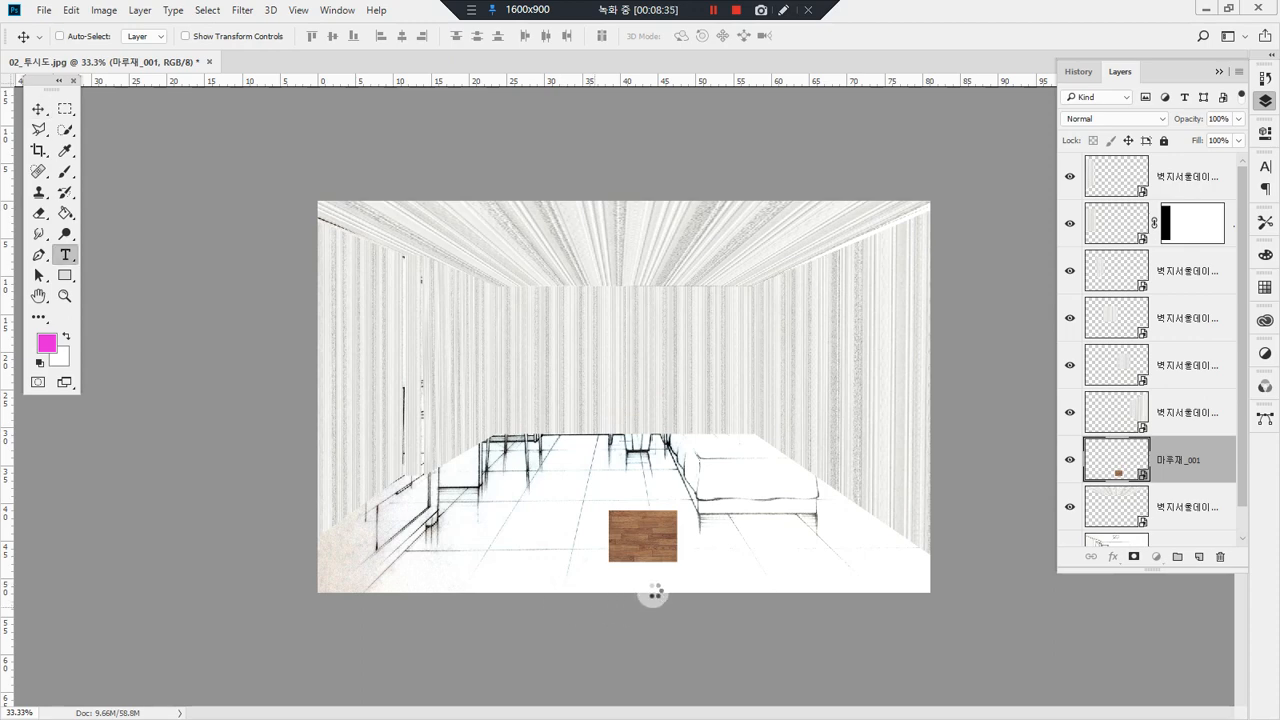
key("ctrl+t")
left_click_drag(670, 497, 580, 492)
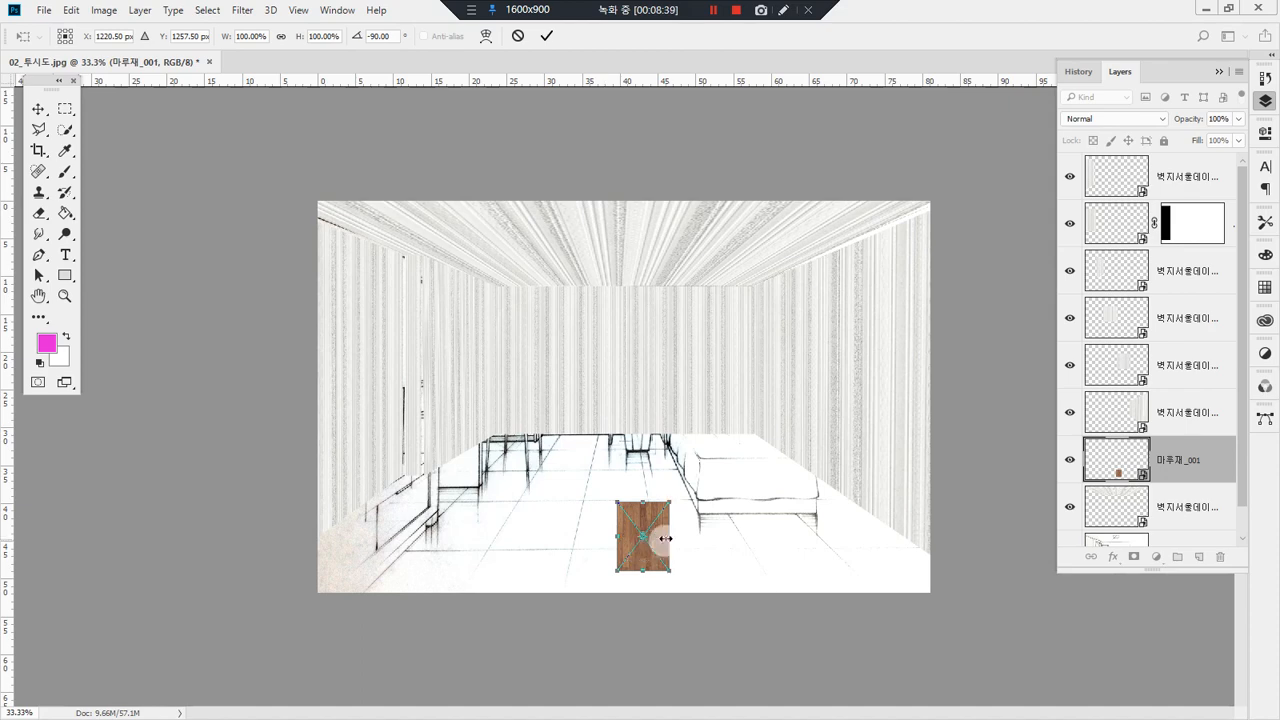
left_click_drag(669, 506, 728, 425)
left_click_drag(702, 529, 727, 538)
left_click_drag(700, 586, 700, 595)
right_click(700, 551)
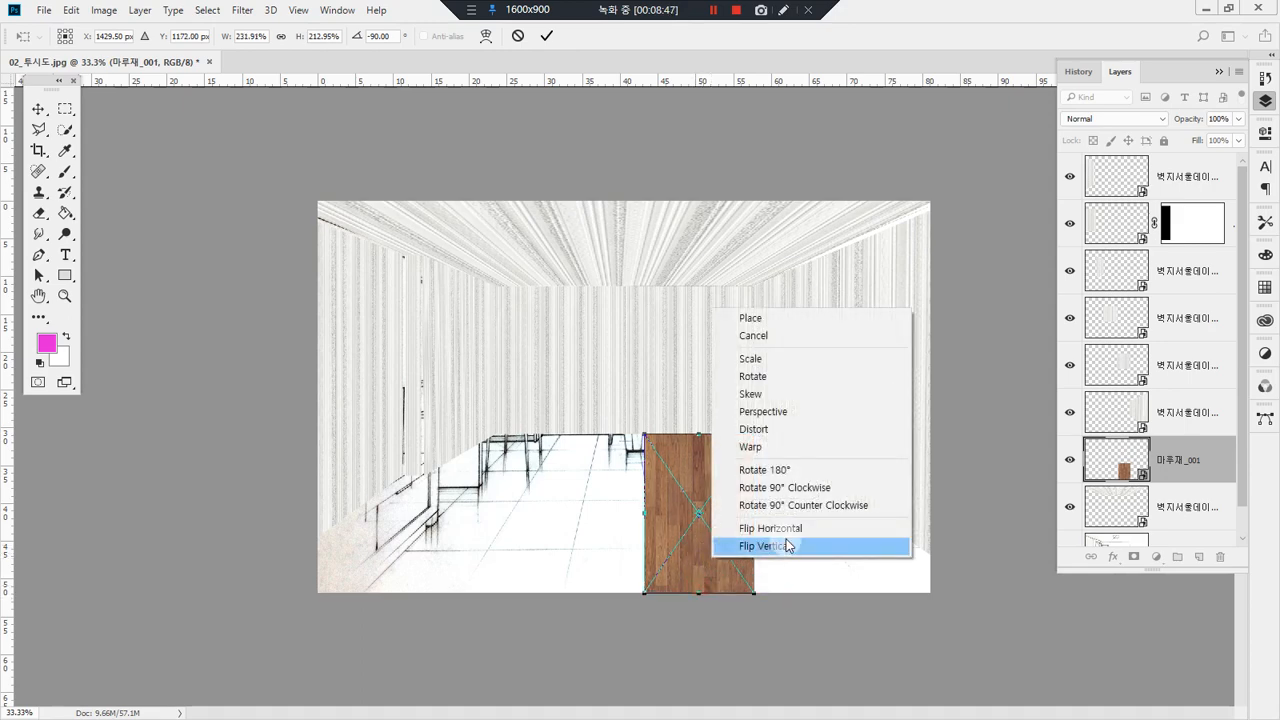
left_click(803, 412)
left_click_drag(753, 594, 975, 607)
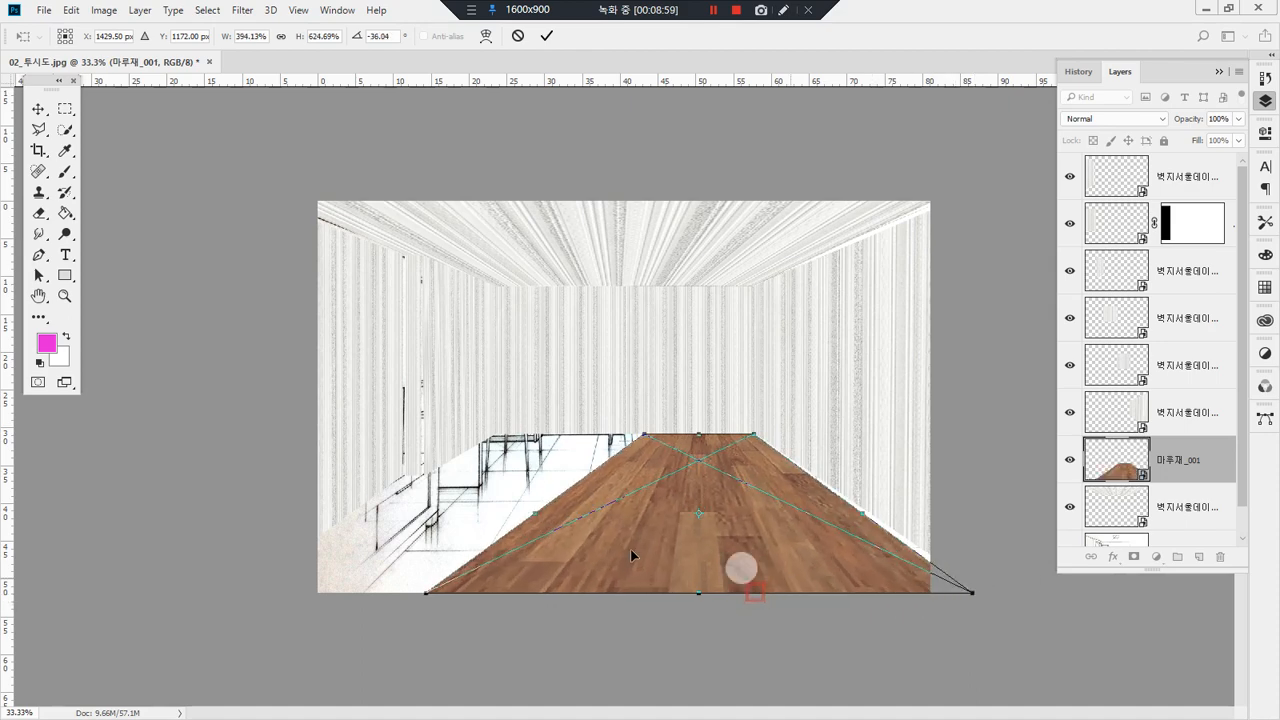
mouse_move(538, 517)
left_mouse_down()
mouse_move(470, 452)
mouse_move(522, 504)
left_mouse_up()
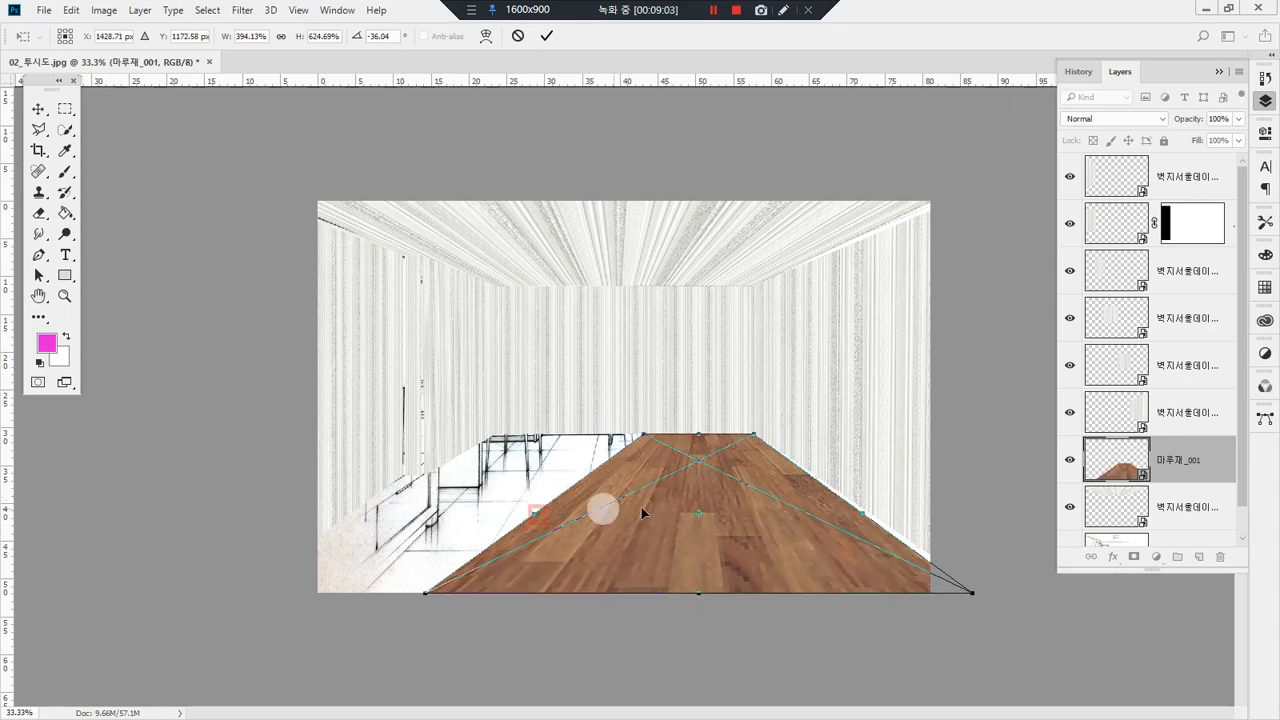
right_click(643, 508)
left_click(737, 308)
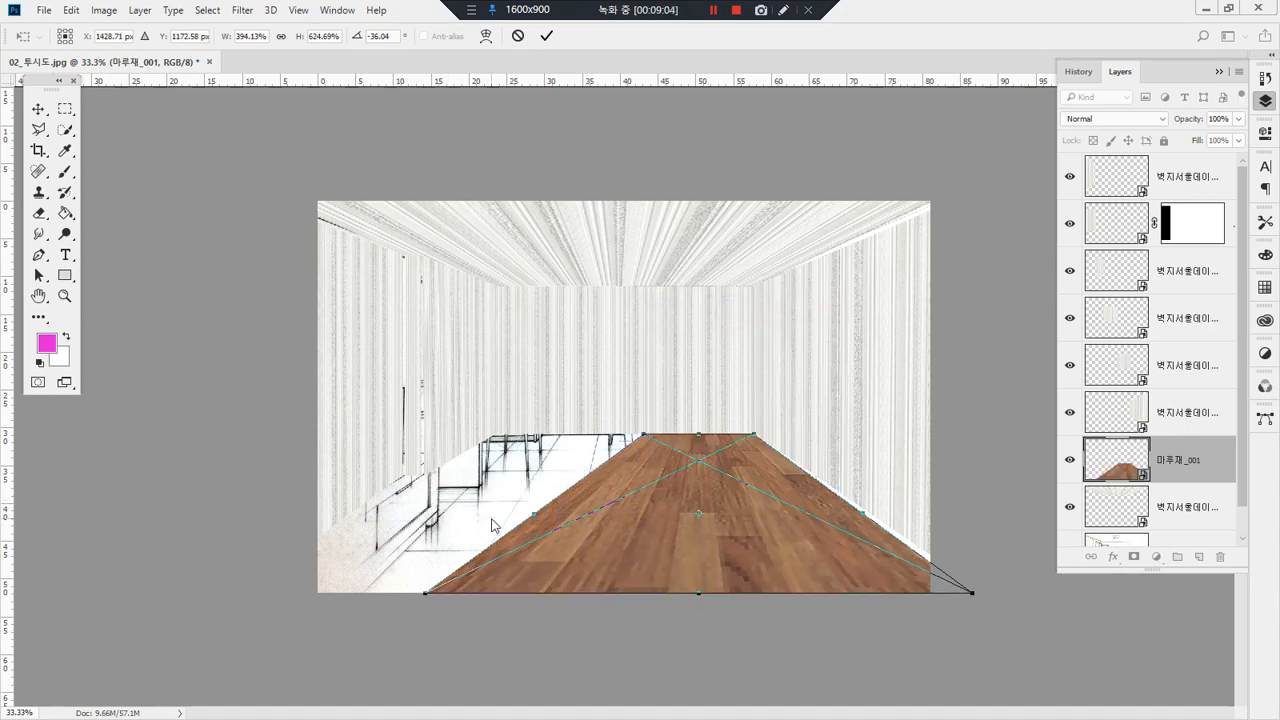
mouse_move(538, 516)
left_mouse_down()
mouse_move(403, 509)
mouse_move(522, 510)
left_mouse_up()
key("Return")
key("Escape")
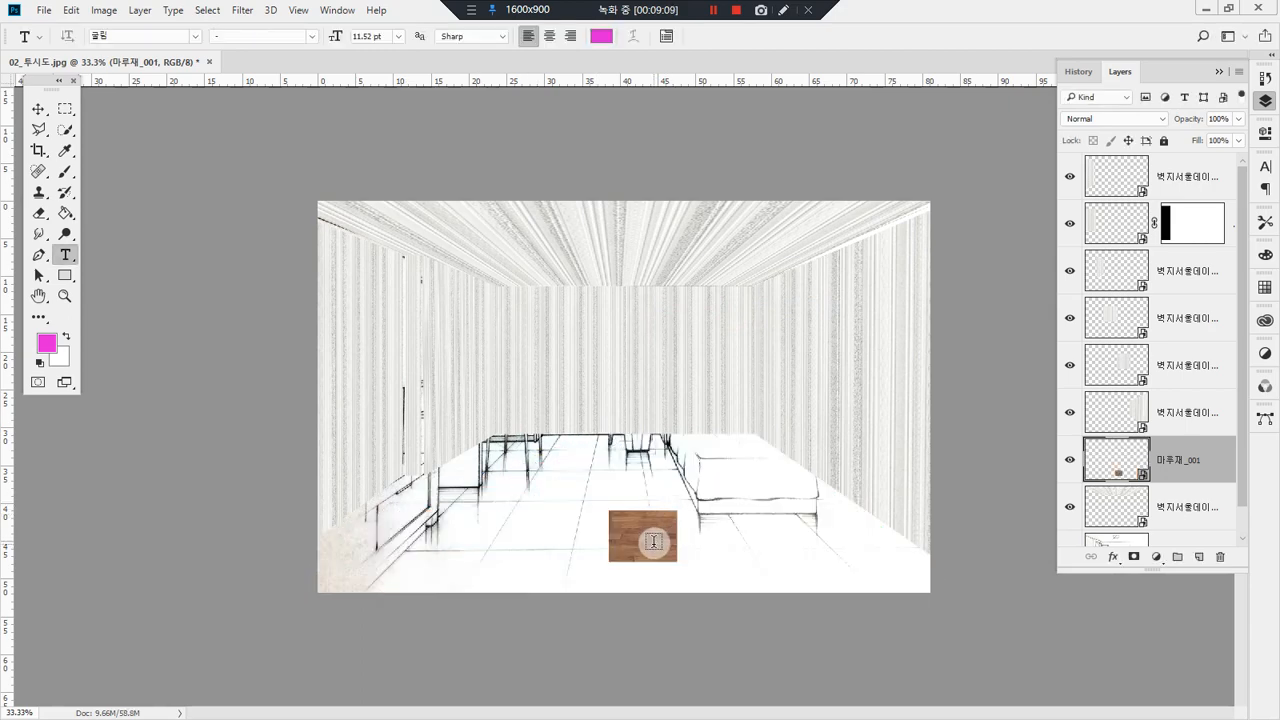
Step: Rotate the wood flooring -90°, align it with the back wall's lower edge, and scale it to about 232.7% to reach the image's bottom edge
key("ctrl+t")
left_click_drag(682, 493, 612, 470)
left_click_drag(659, 543, 607, 462)
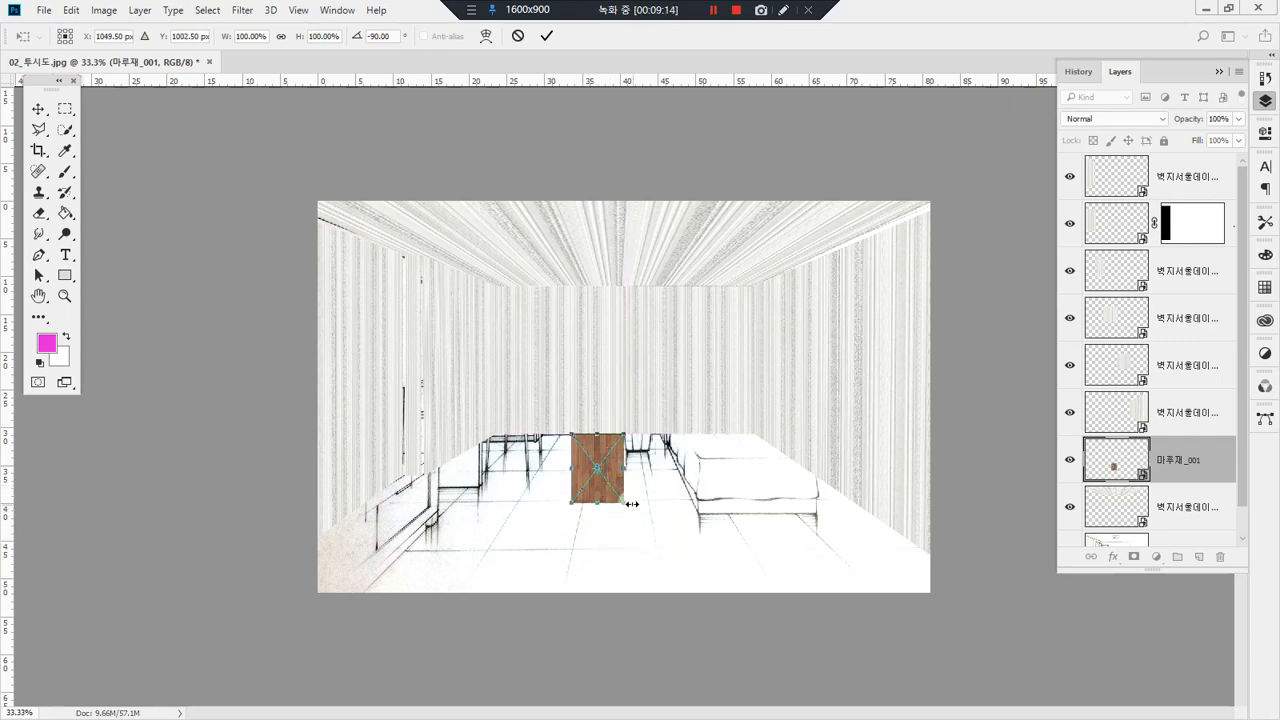
left_click_drag(632, 504, 730, 556)
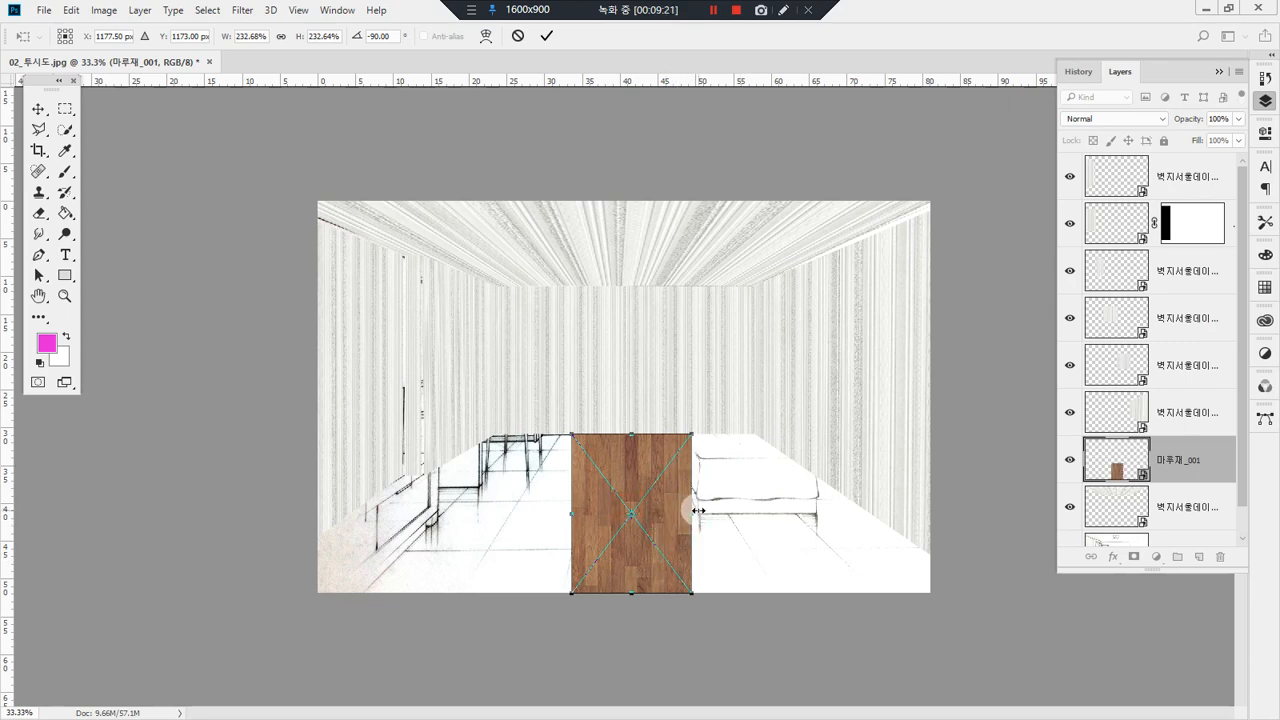
key("Return")
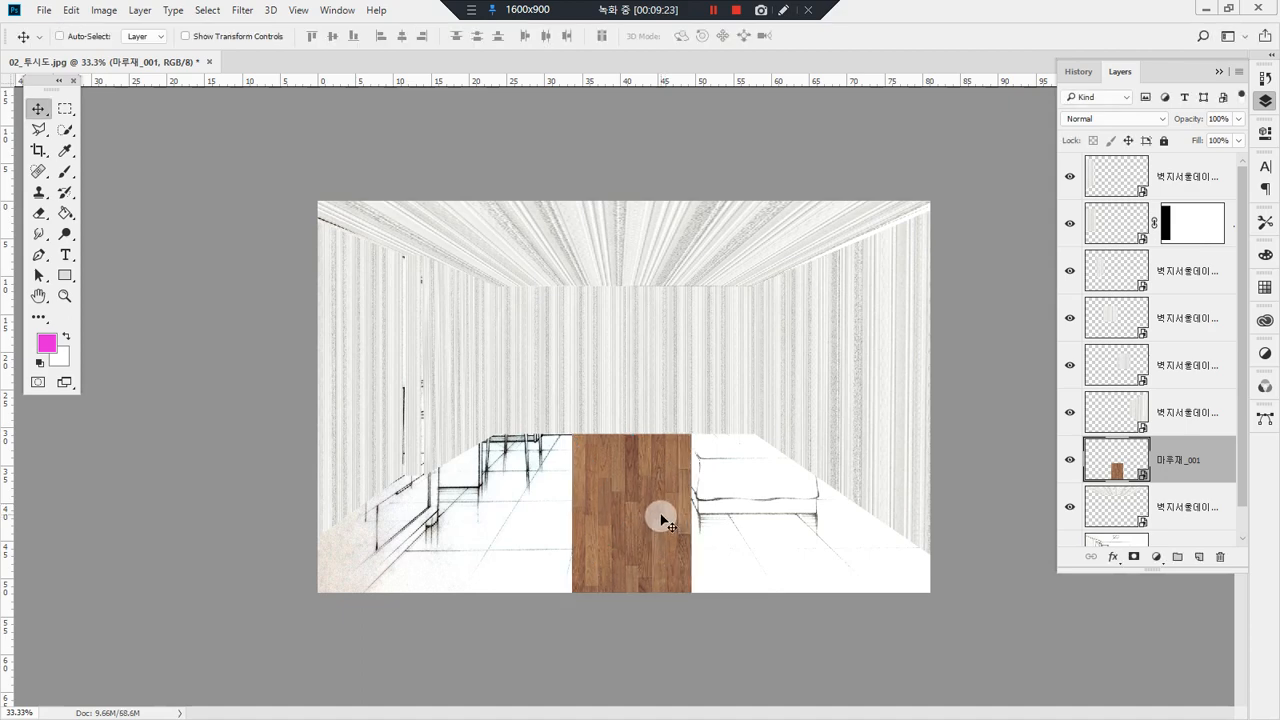
Step: Set two copies of the wood flooring side by side from the back wall's right corner and widen both together to 107.79%
left_click_drag(648, 509, 590, 517)
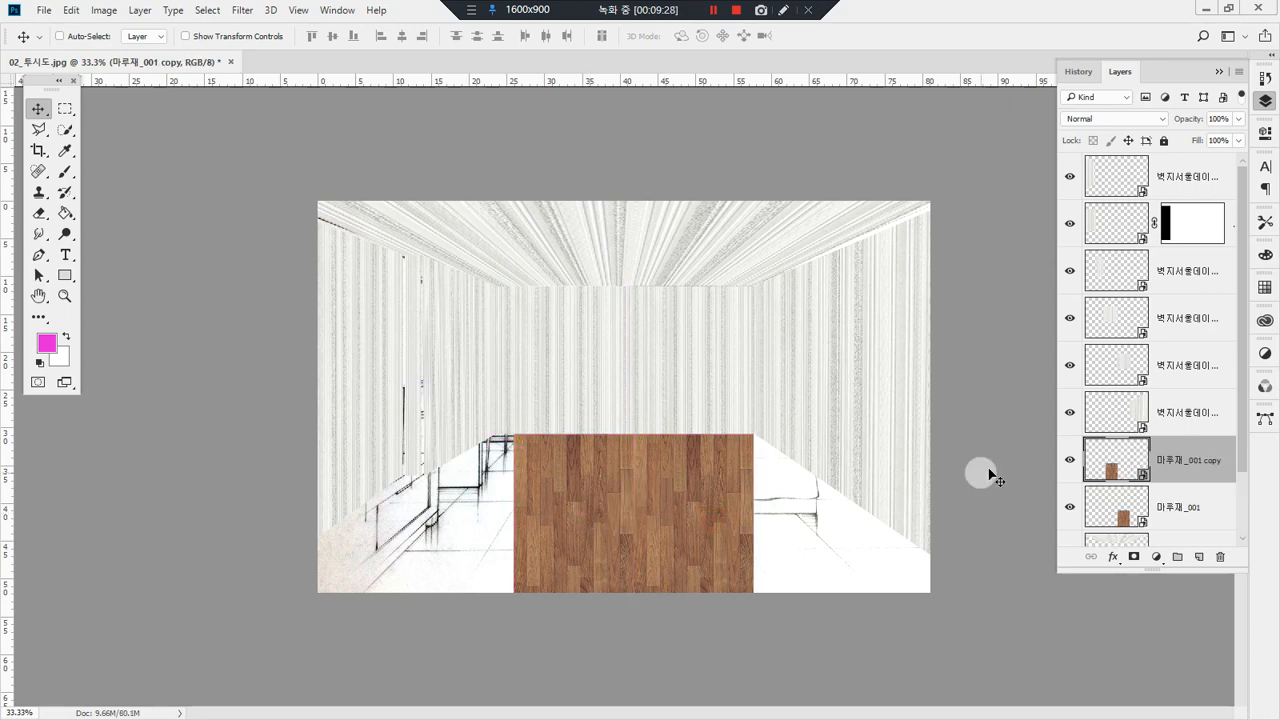
left_click(1178, 508, "shift")
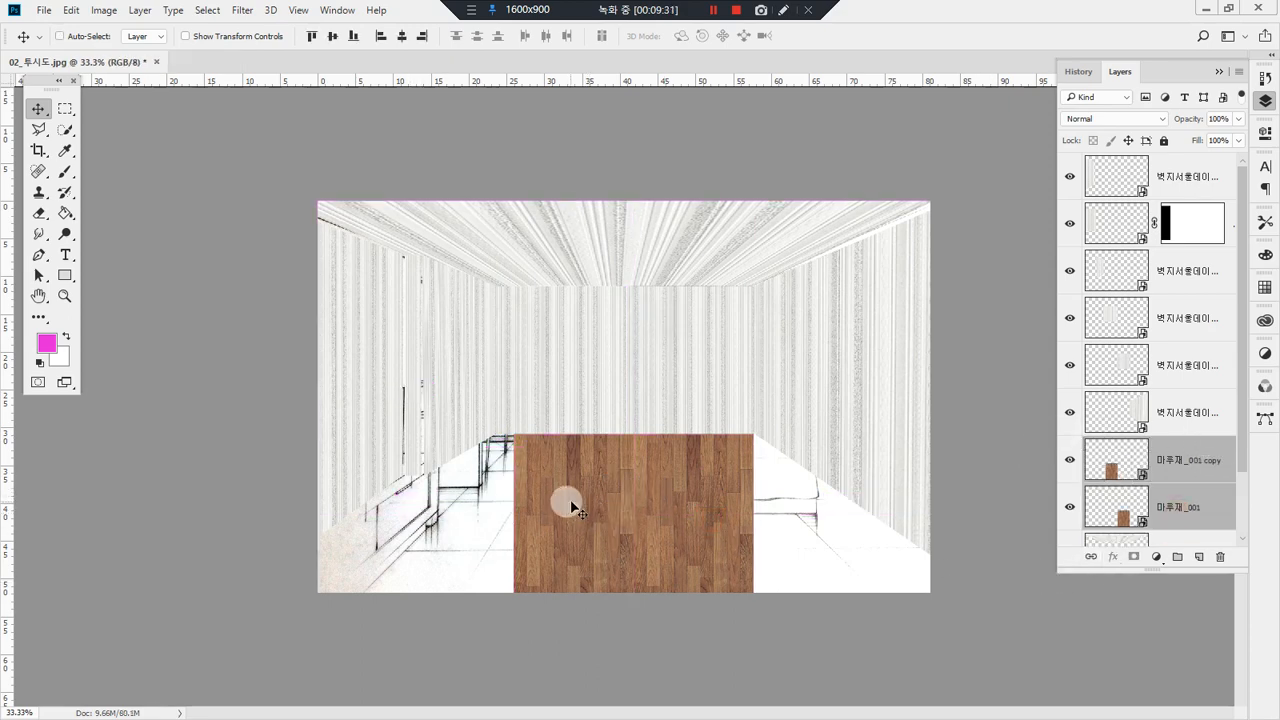
key("ctrl+t")
left_click_drag(507, 522, 489, 514)
Step: Apply a Perspective transform to both wood flooring layers, spreading their front edge to 300% width along the side walls' floor lines
right_click(565, 532)
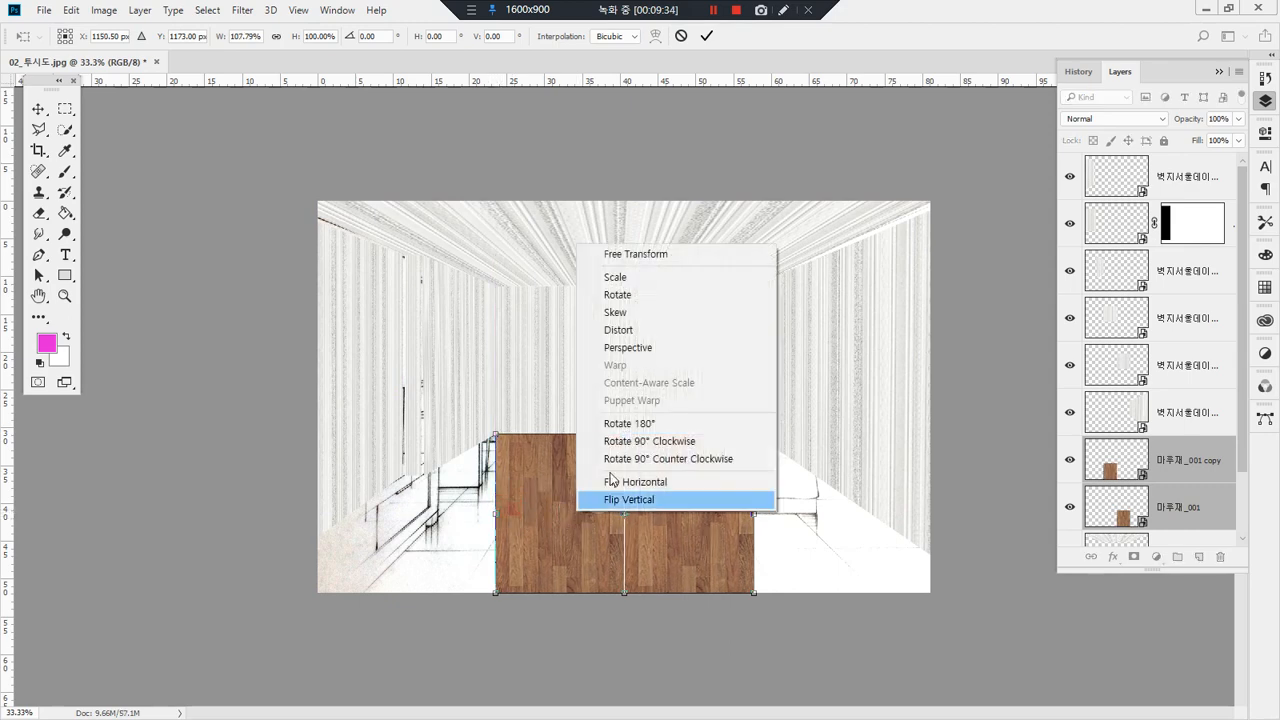
left_click(683, 347)
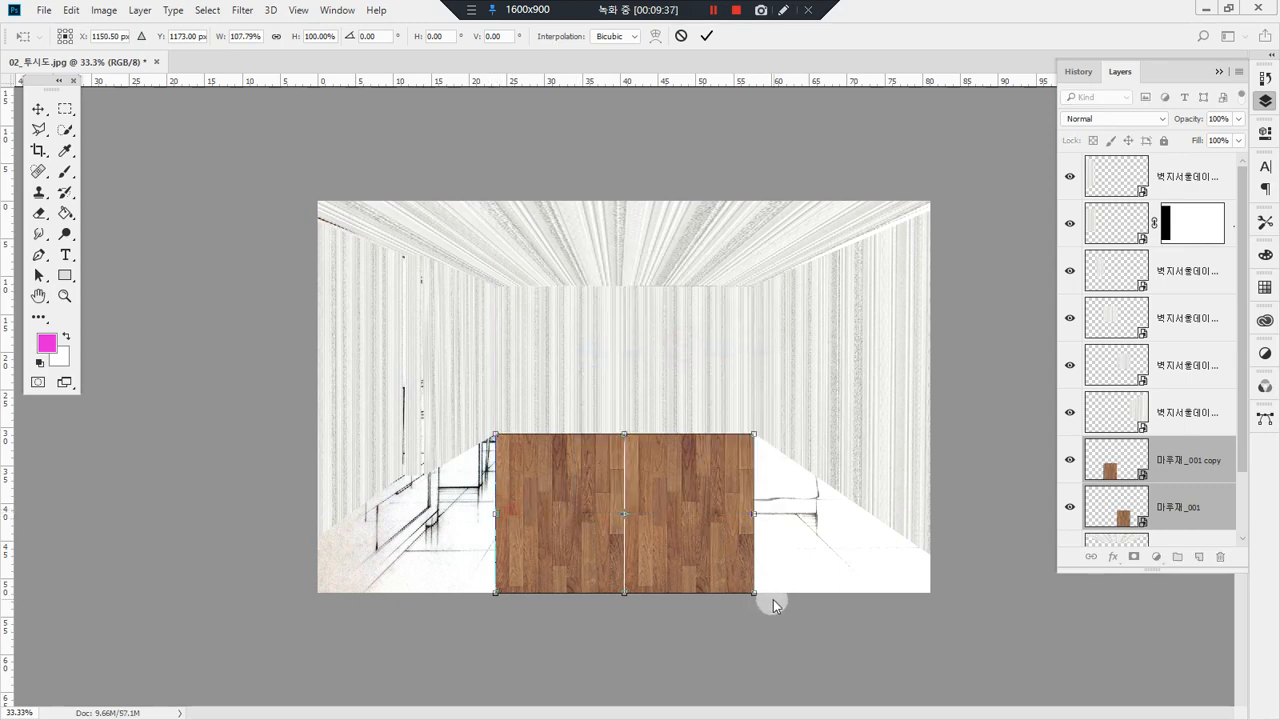
left_click_drag(756, 598, 986, 608)
mouse_move(700, 482)
left_mouse_down()
mouse_move(706, 551)
mouse_move(705, 489)
mouse_move(693, 489)
left_mouse_up()
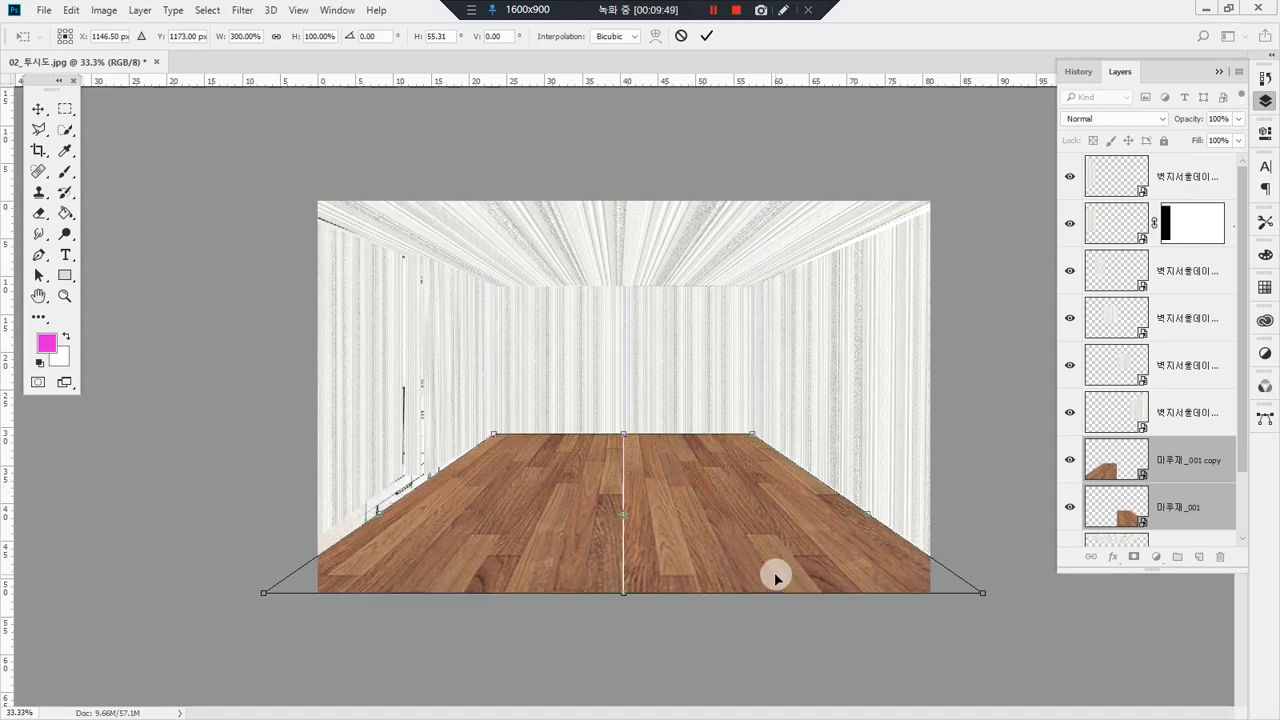
key("Return")
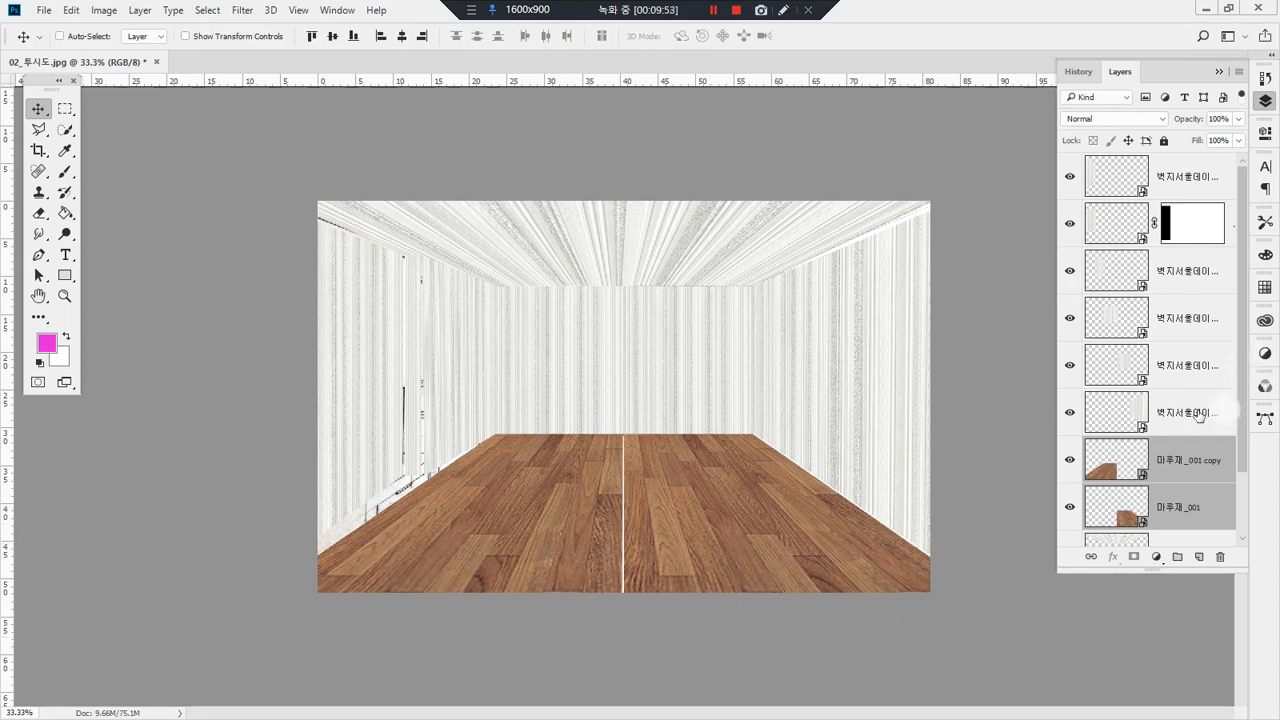
Step: Group the two wood flooring layers 마루재_001 and 마루재_001 copy using the default group settings
scroll(1175, 470, "down", 3)
scroll(1175, 470, "up", 3)
scroll(1175, 468, "down", 2)
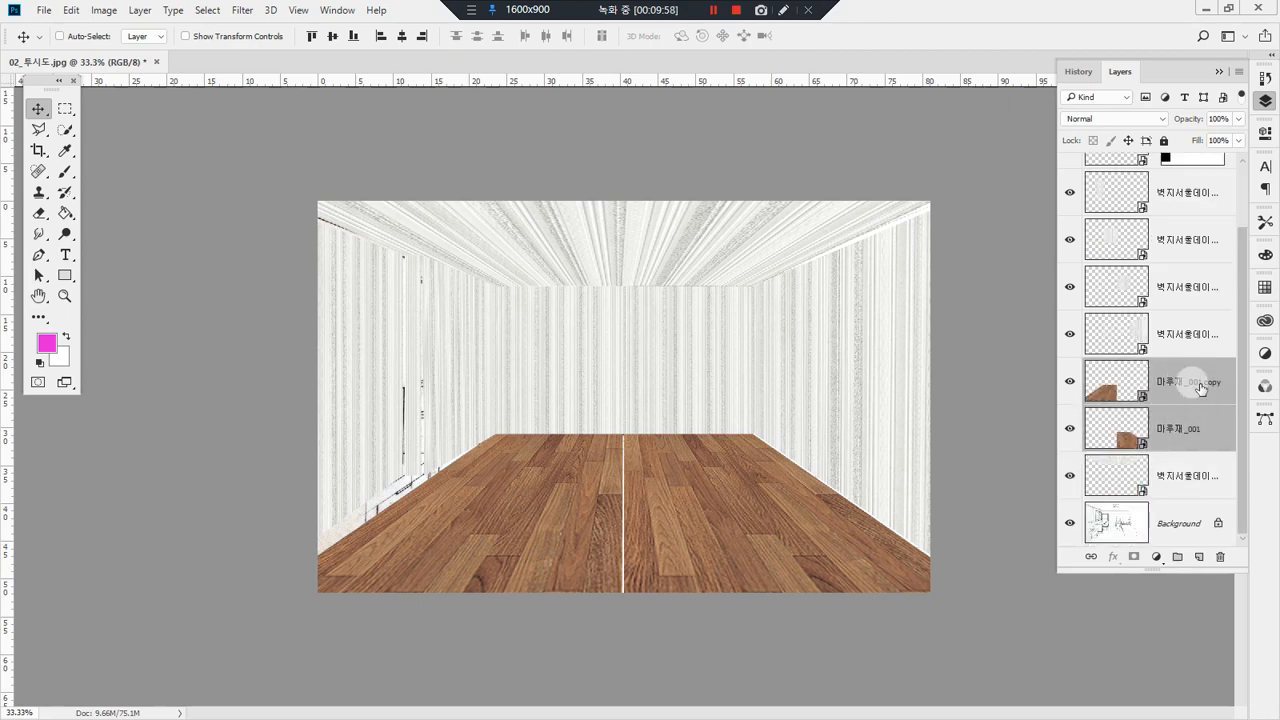
right_click(1176, 382)
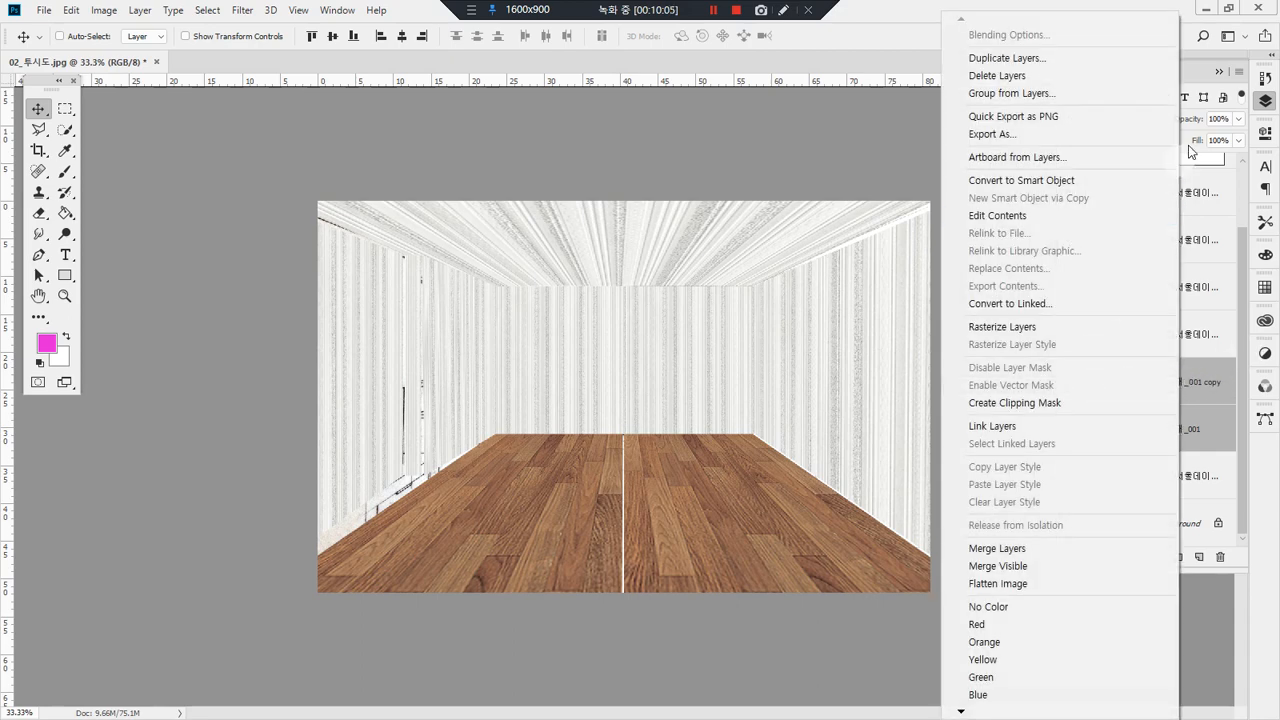
left_click(1040, 96)
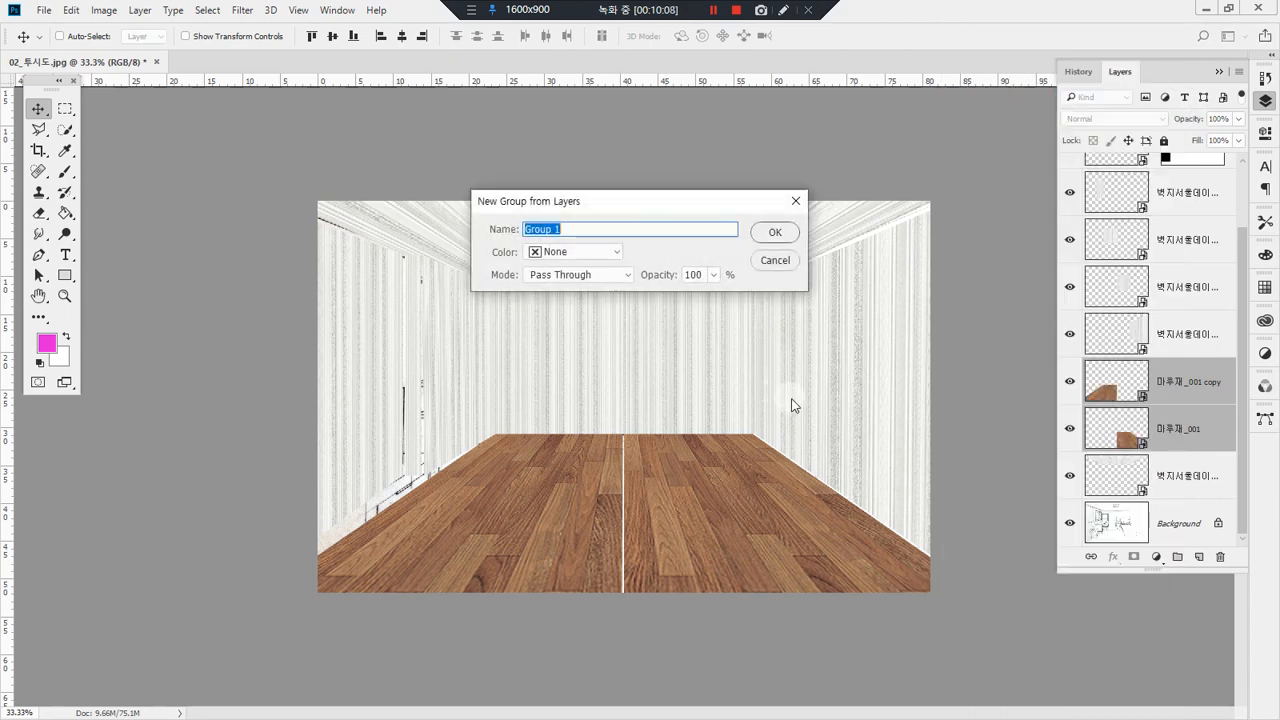
left_click(770, 233)
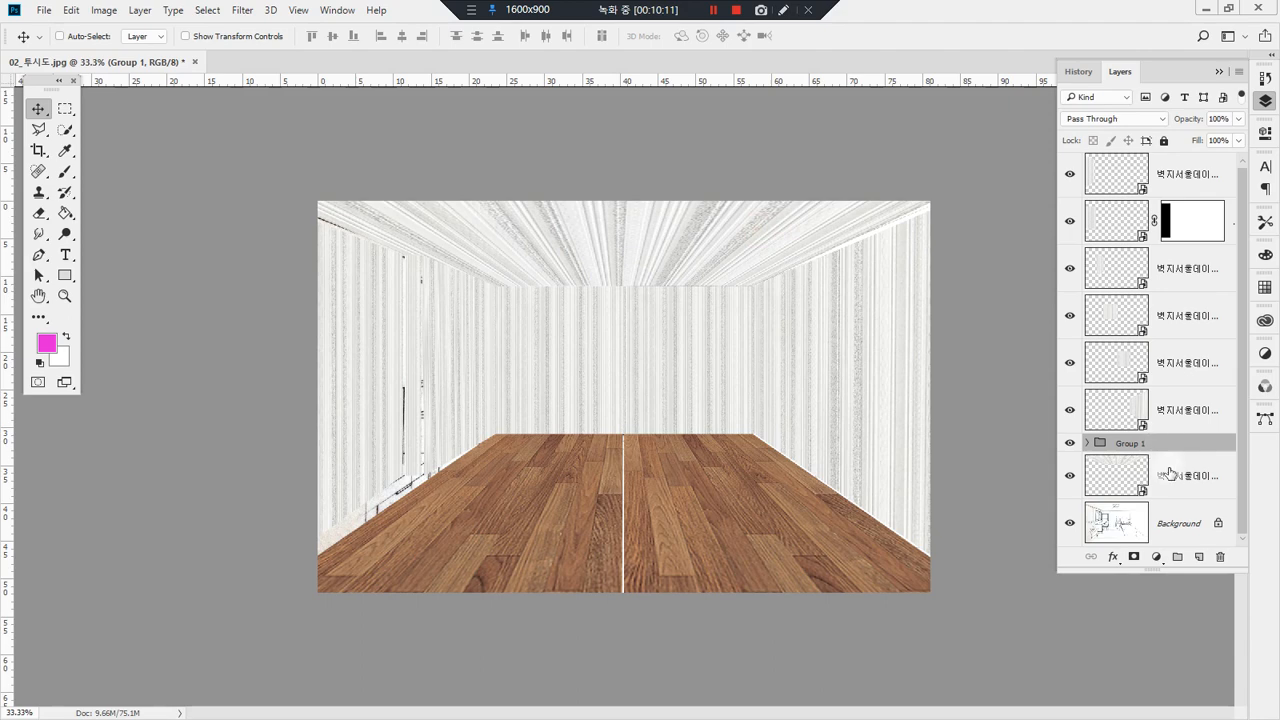
left_click(1069, 445)
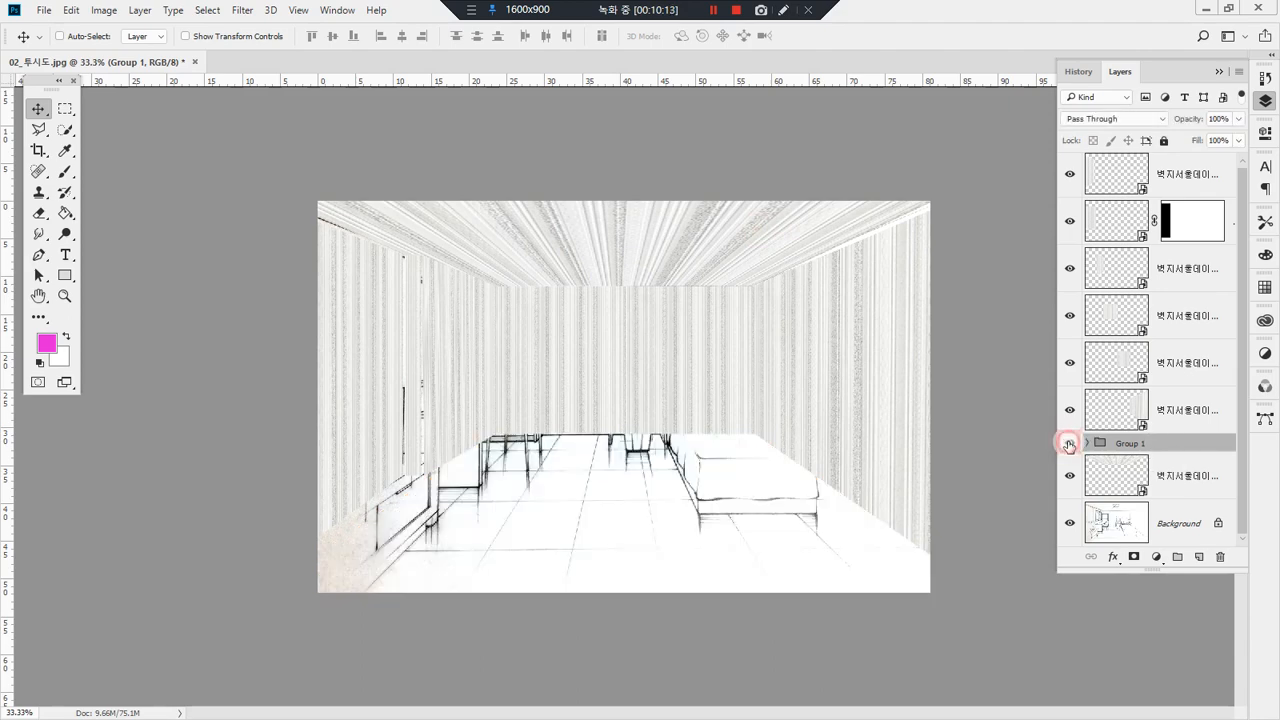
left_click(1069, 445)
left_click(1085, 445)
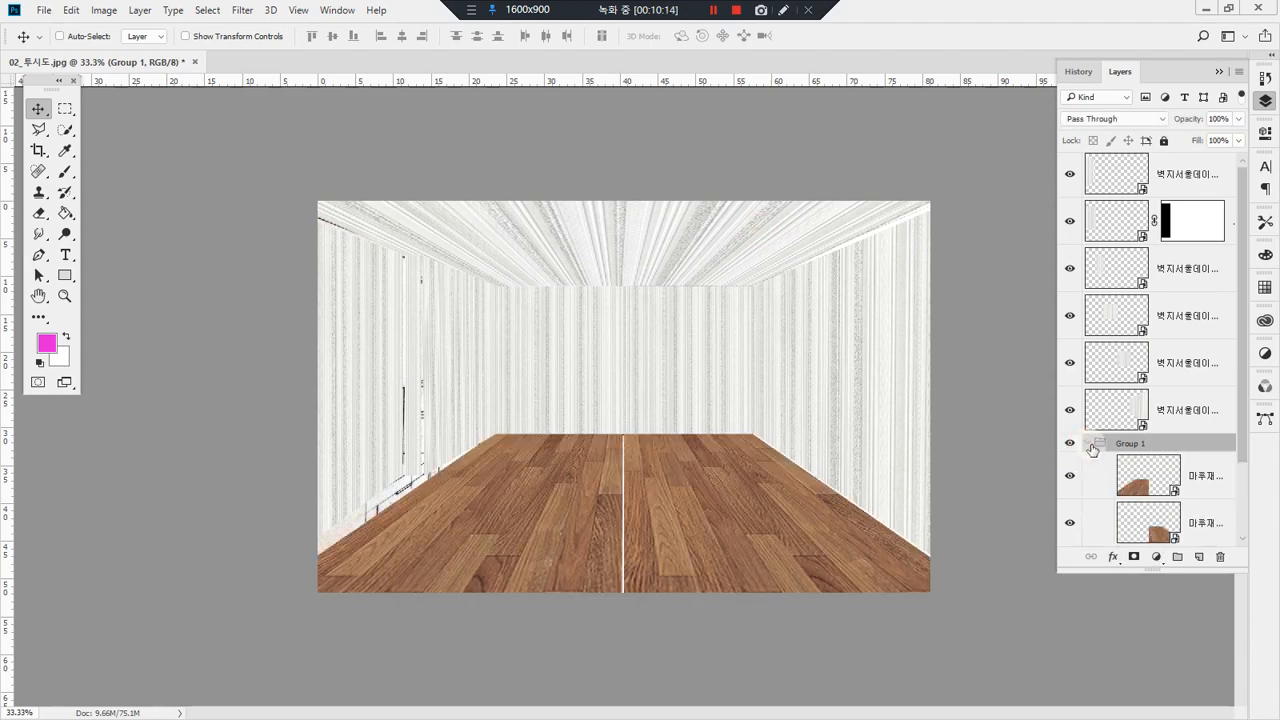
left_click(1085, 444)
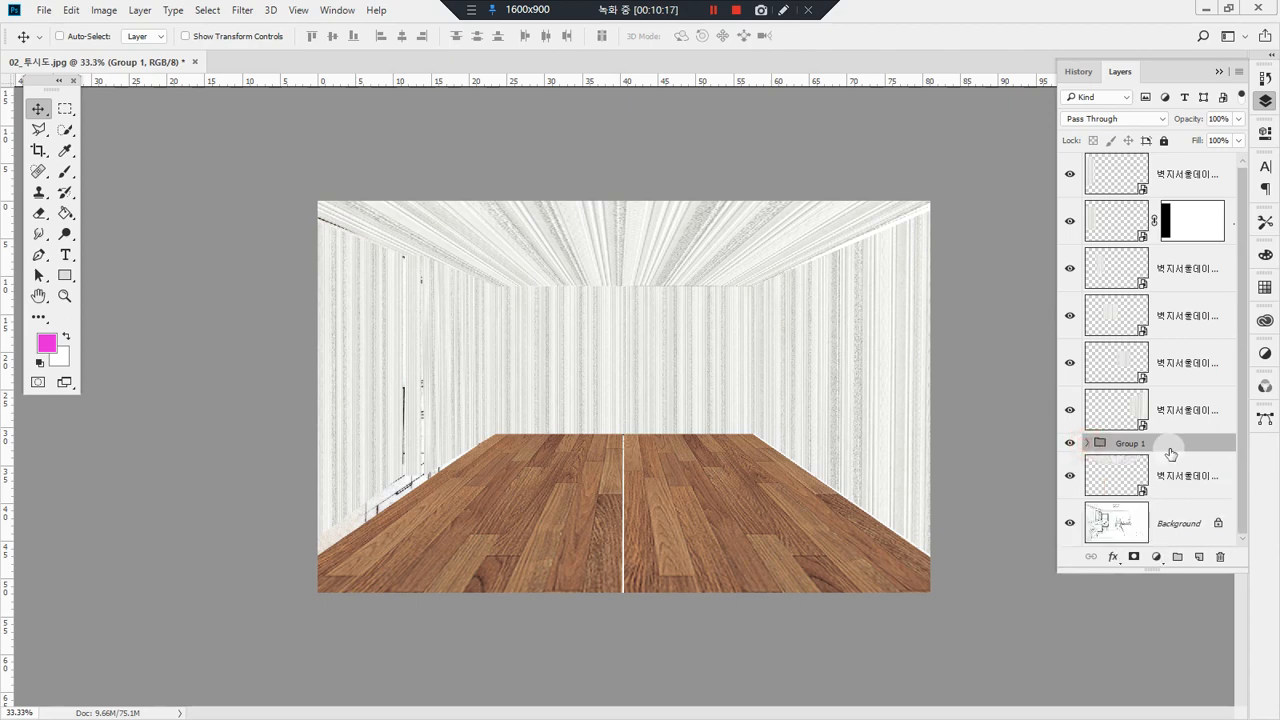
Step: Move the lowest wallpaper layer above the flooring group and select all the wallpaper layers
left_click_drag(1168, 476, 1165, 436)
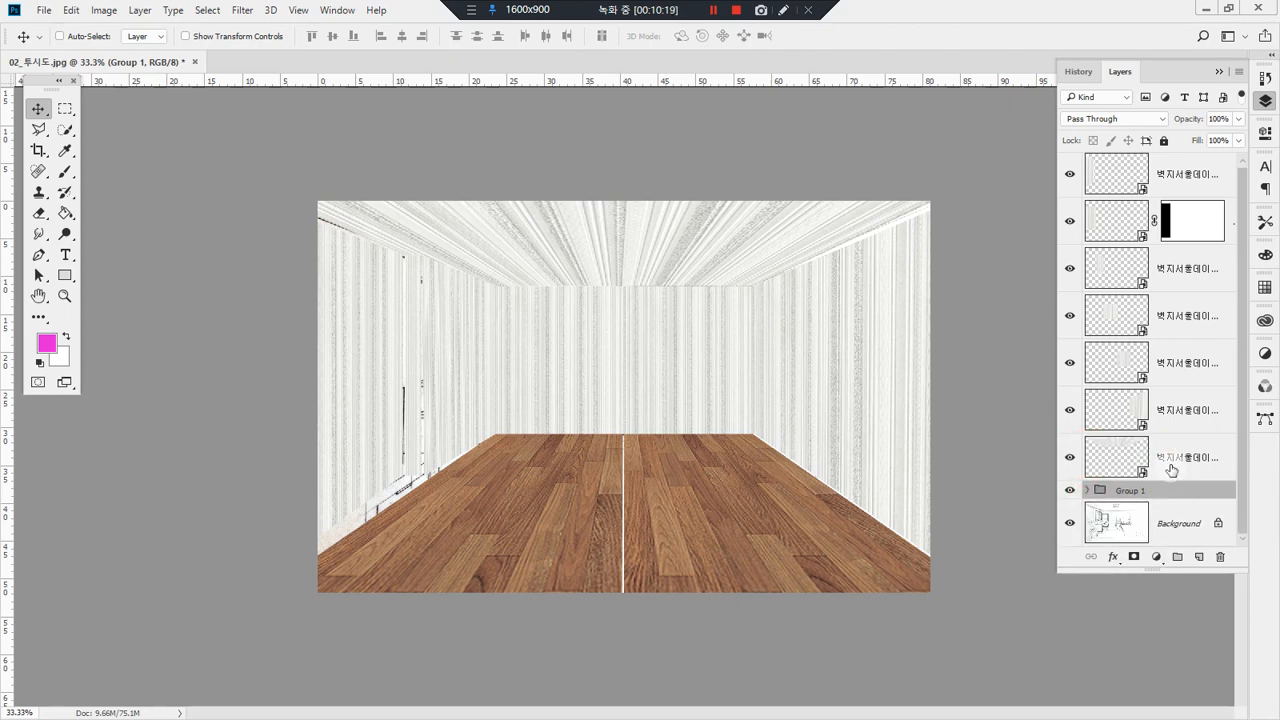
left_click(1182, 183, "shift")
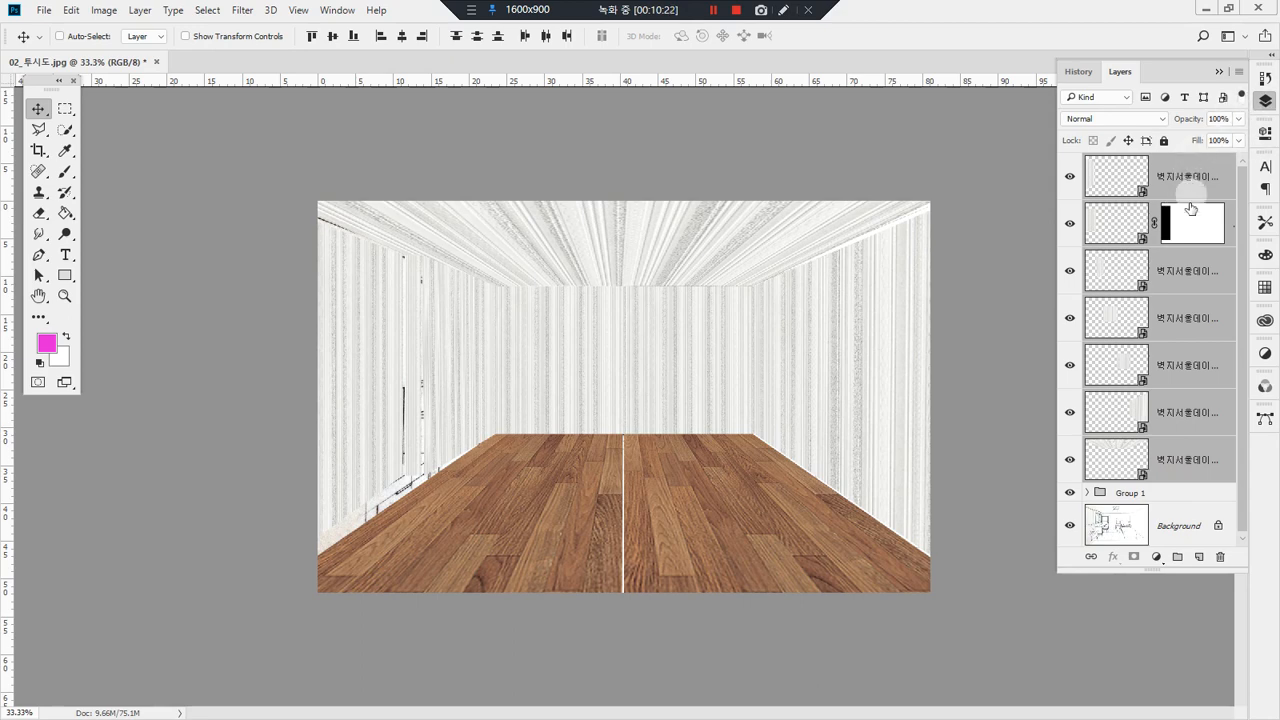
left_click(1239, 72)
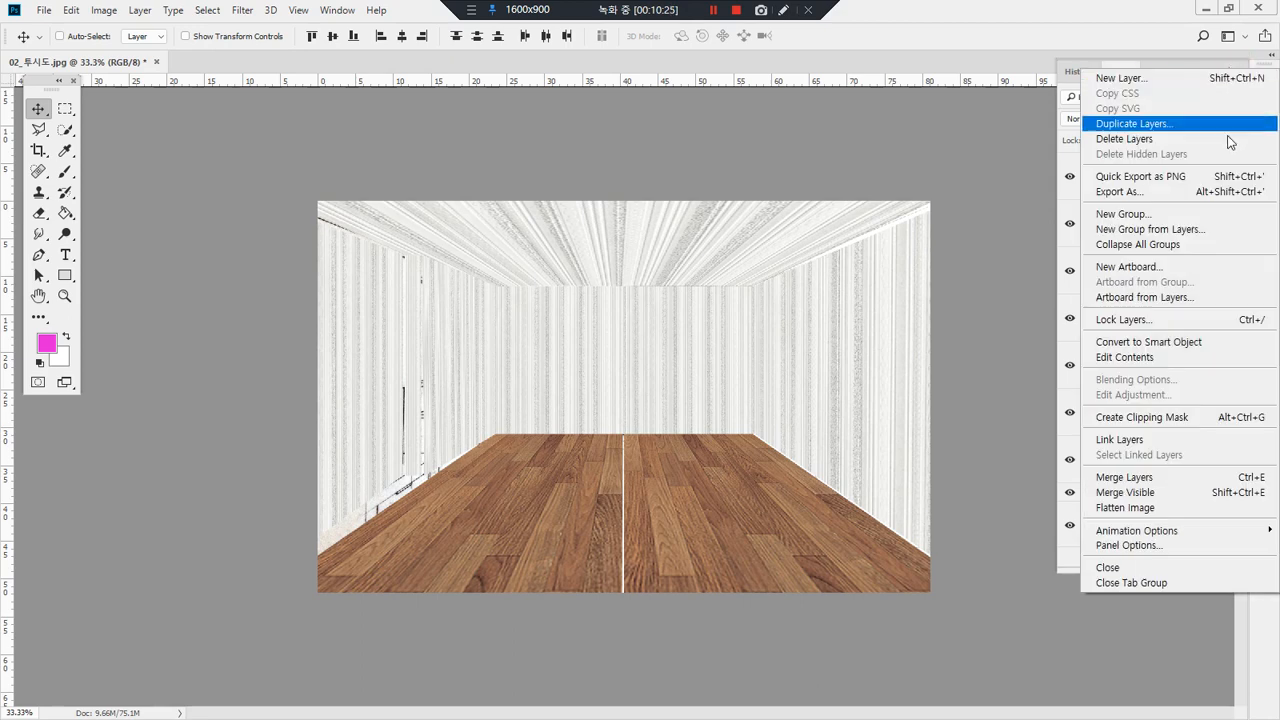
left_click(1228, 215)
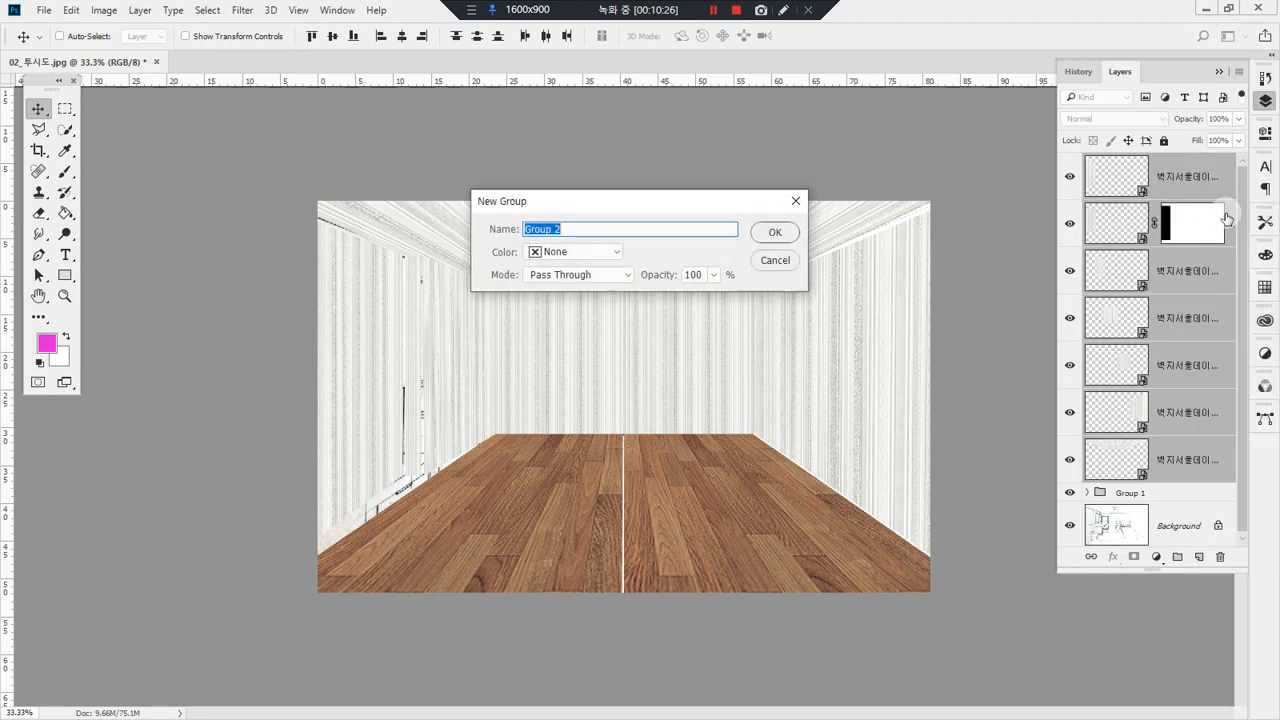
left_click(770, 231)
left_click_drag(1154, 161, 1134, 175)
key("ctrl+shift+g")
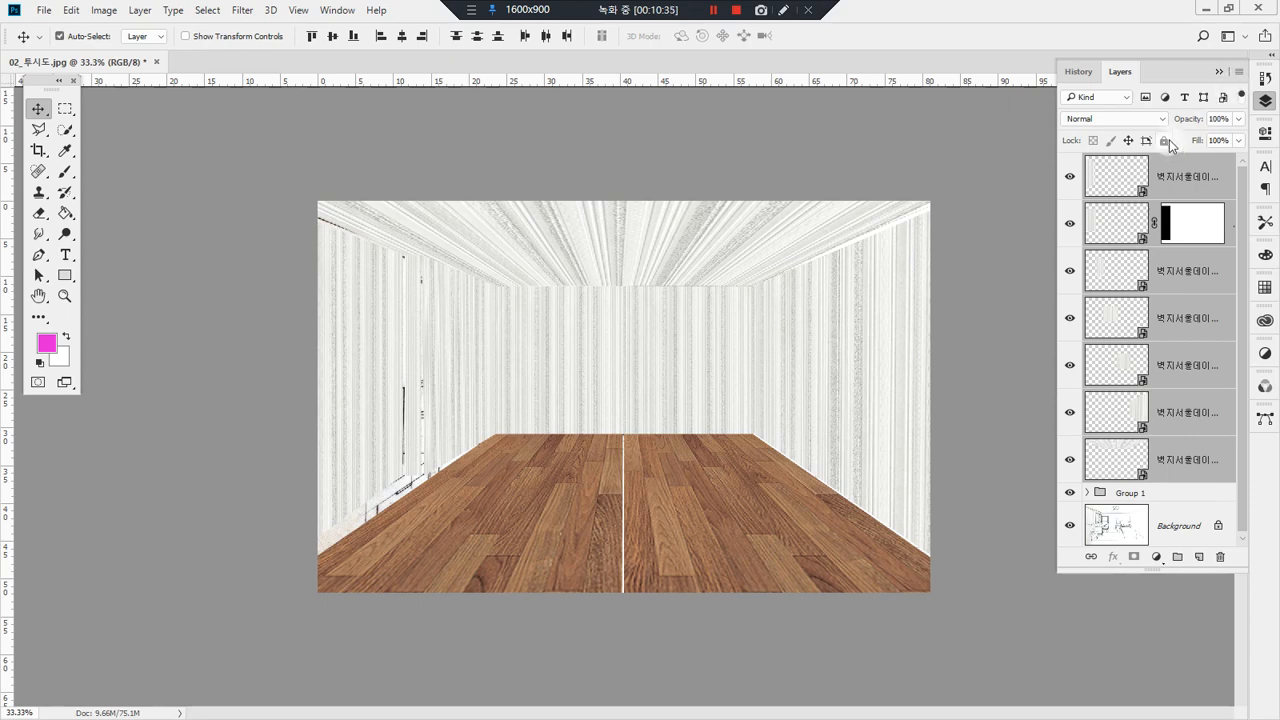
Step: Group the selected wallpaper layers, and hide both the wallpaper group and the flooring group
key("ctrl+g")
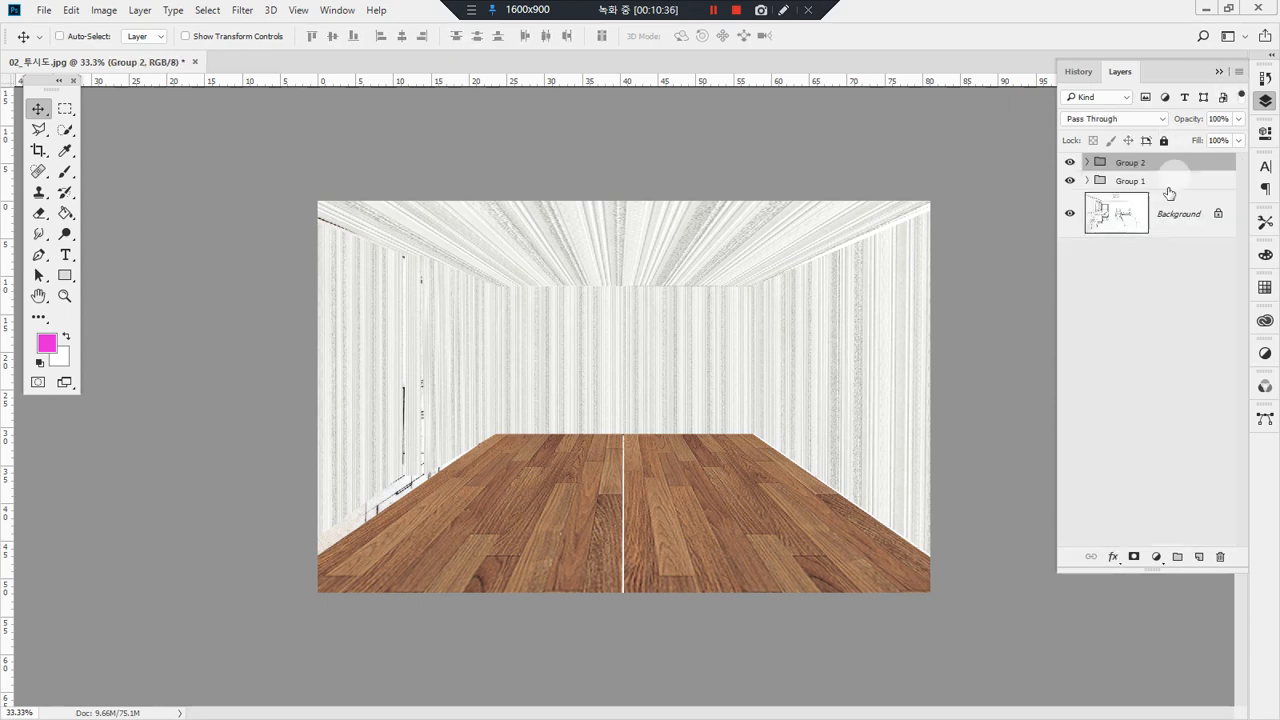
left_click(1070, 163)
left_click(1069, 182)
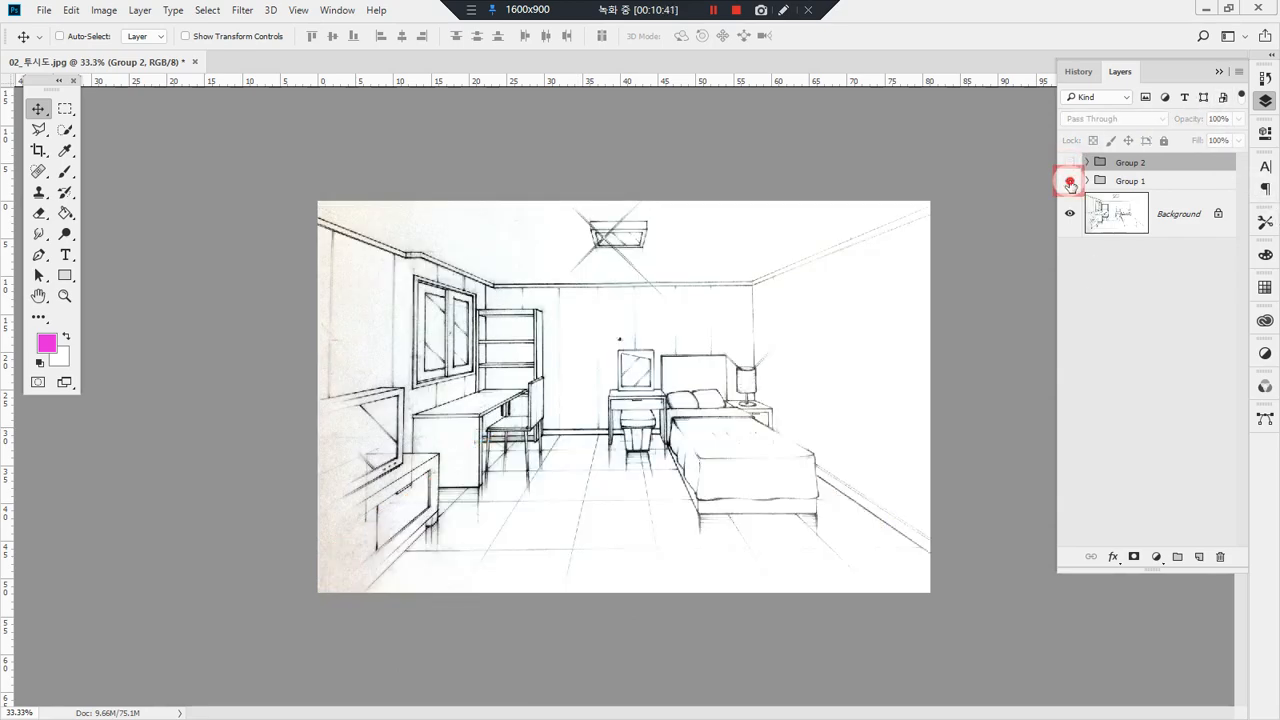
left_click(1070, 182)
left_click(1070, 166)
left_click(1070, 163)
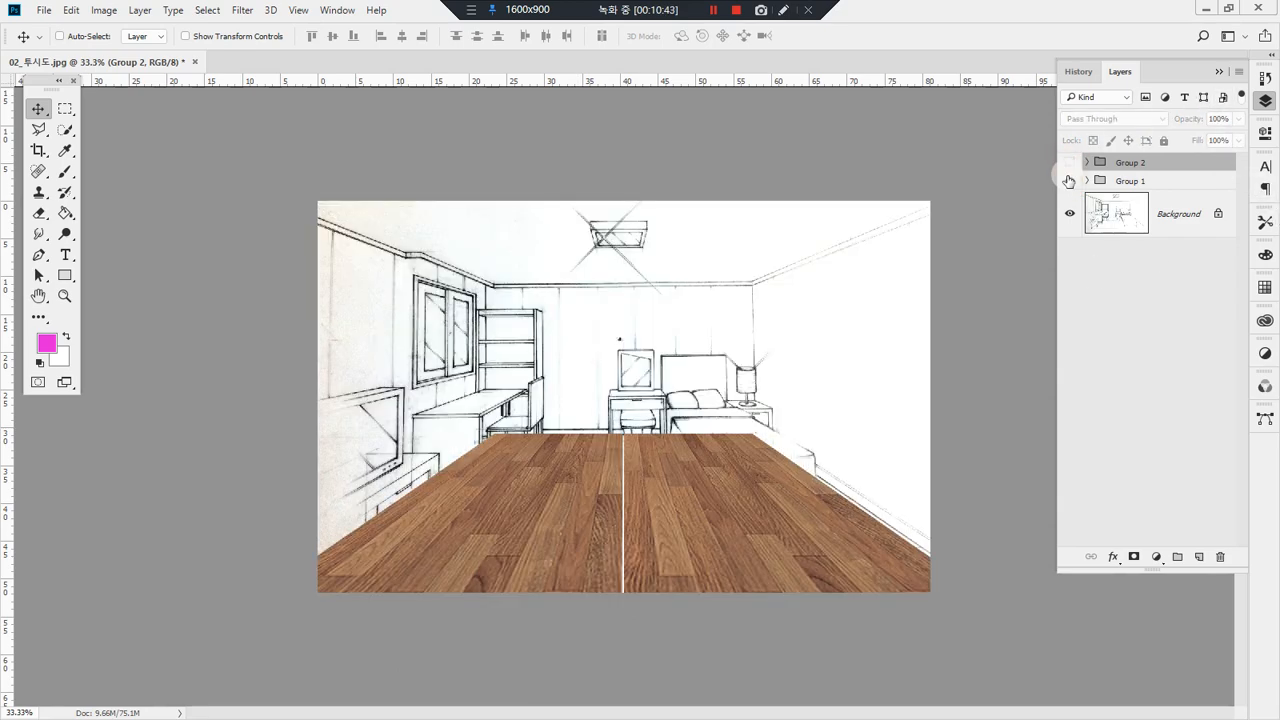
left_click(1069, 181)
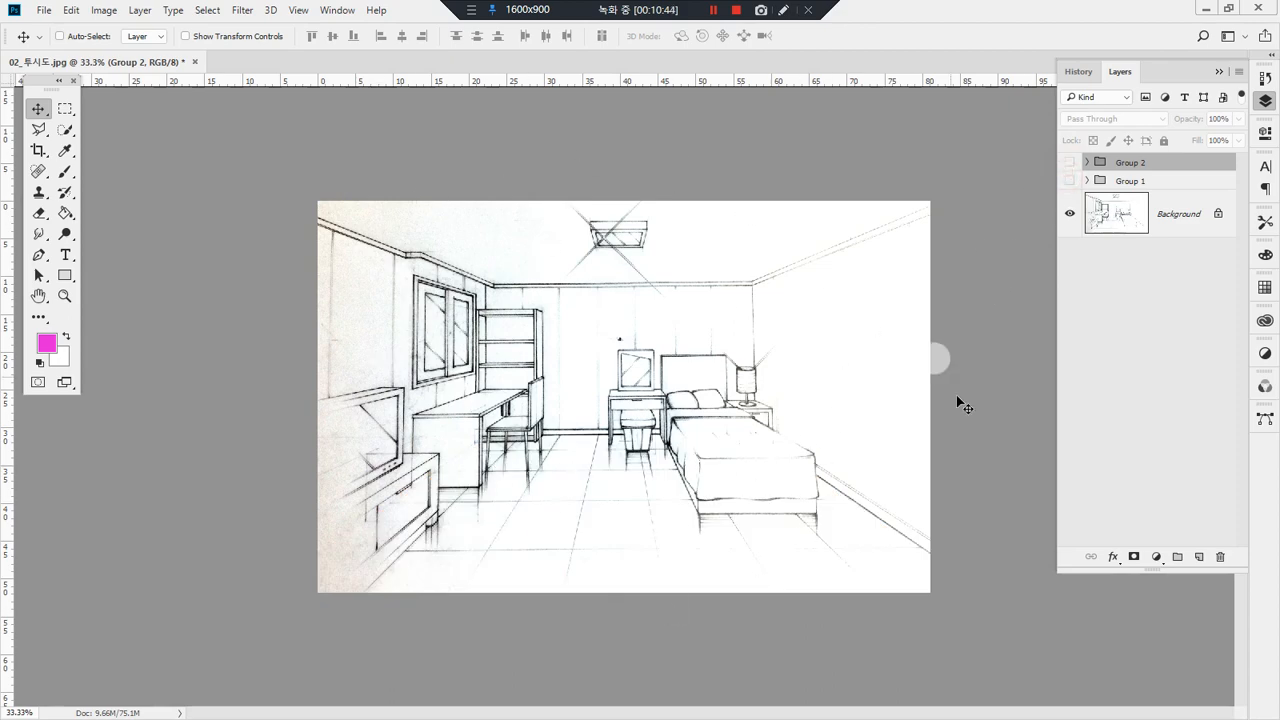
left_click(957, 455)
Step: Place the wood texture 무늬목_029 directly above the Background layer, with its upper-left corner on the desk top's rear left corner
left_click(1172, 215)
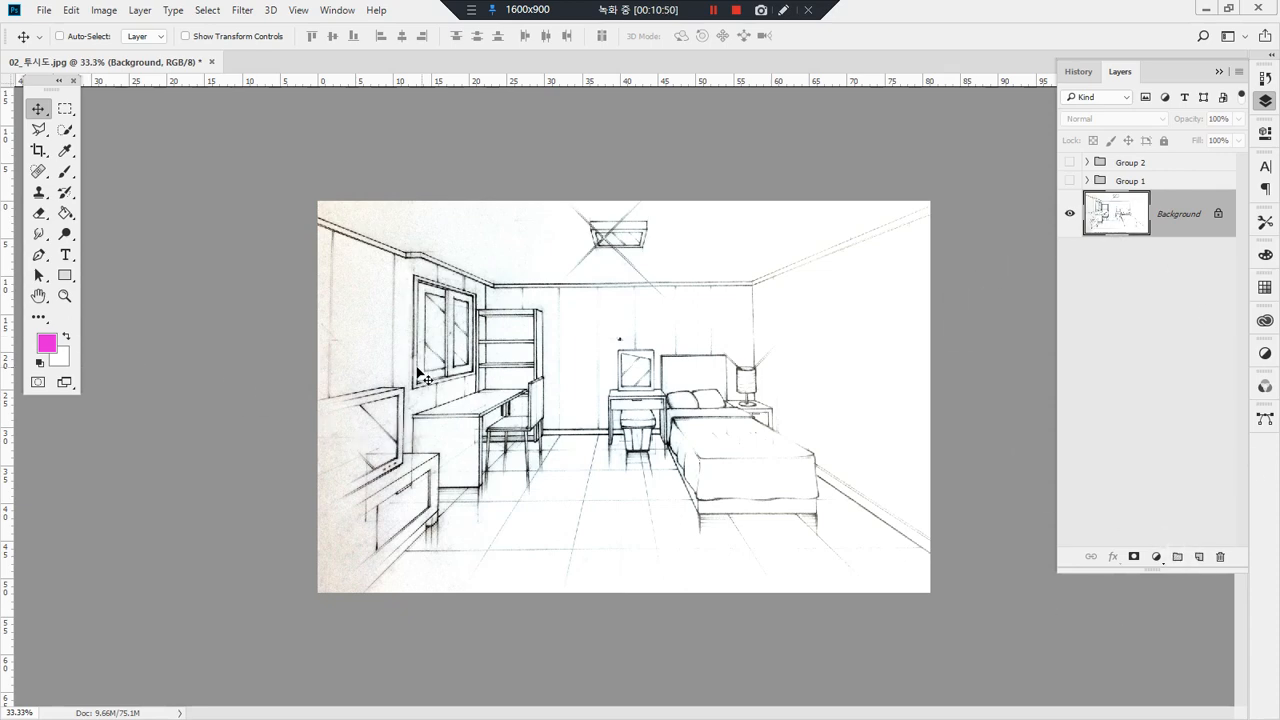
key("ctrl+space")
left_click_drag(337, 349, 586, 497)
mouse_move(716, 291)
left_mouse_down()
mouse_move(683, 363)
mouse_move(720, 346)
mouse_move(726, 418)
left_mouse_up()
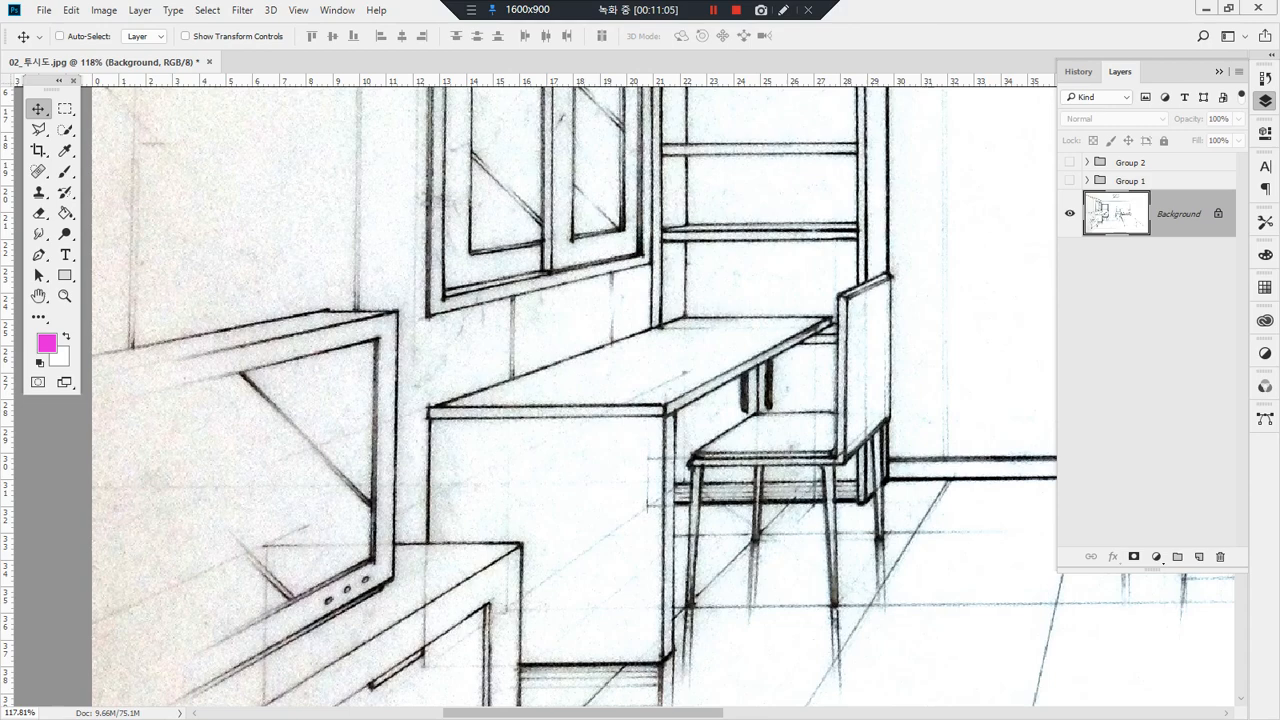
left_click_drag(2, 240, 645, 346)
left_click_drag(774, 370, 932, 443)
Step: Distort the placed wood texture so its four corners match the corners of the desk top
right_click(933, 443)
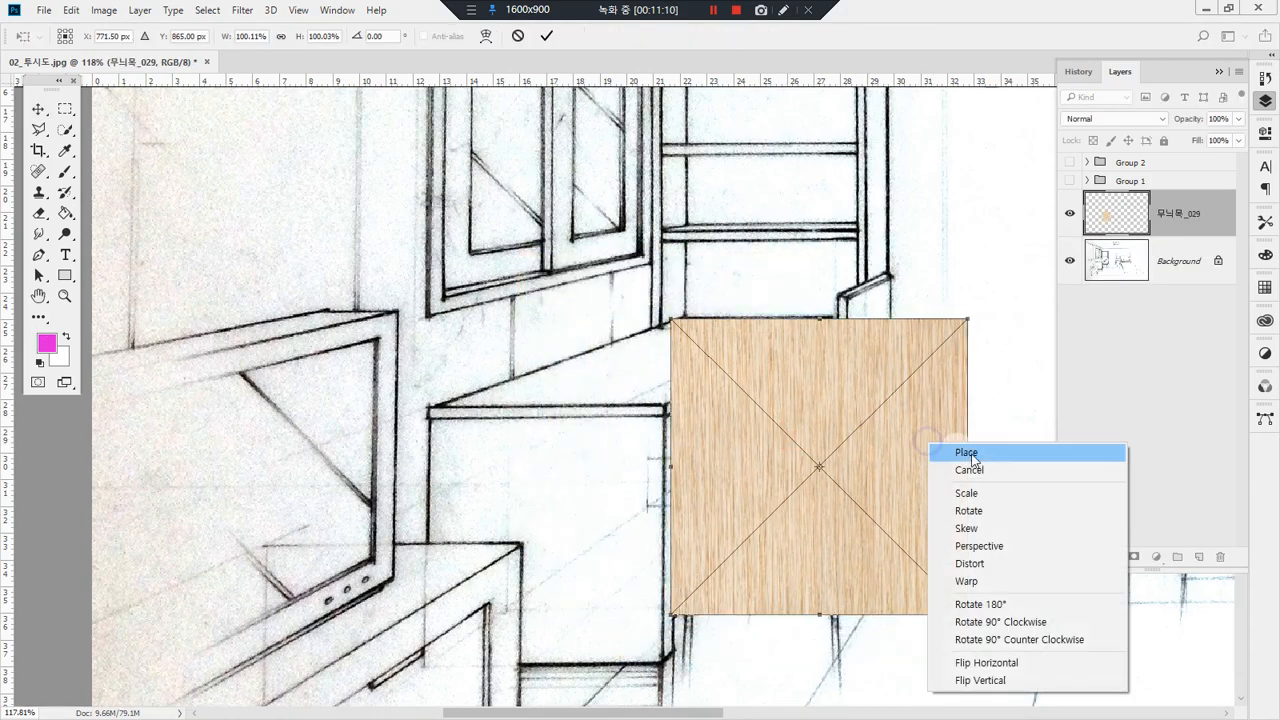
left_click(1040, 566)
left_click_drag(670, 613, 430, 410)
left_click_drag(967, 321, 830, 318)
left_click_drag(965, 615, 667, 408)
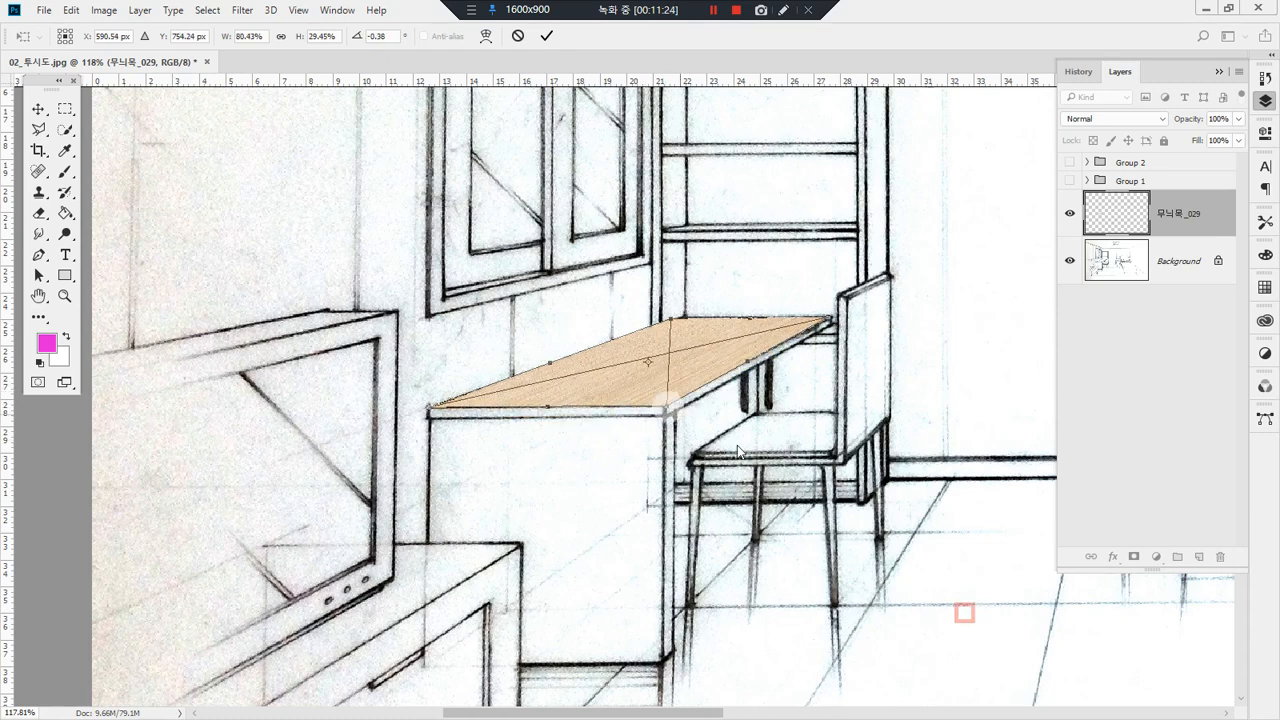
key("Return")
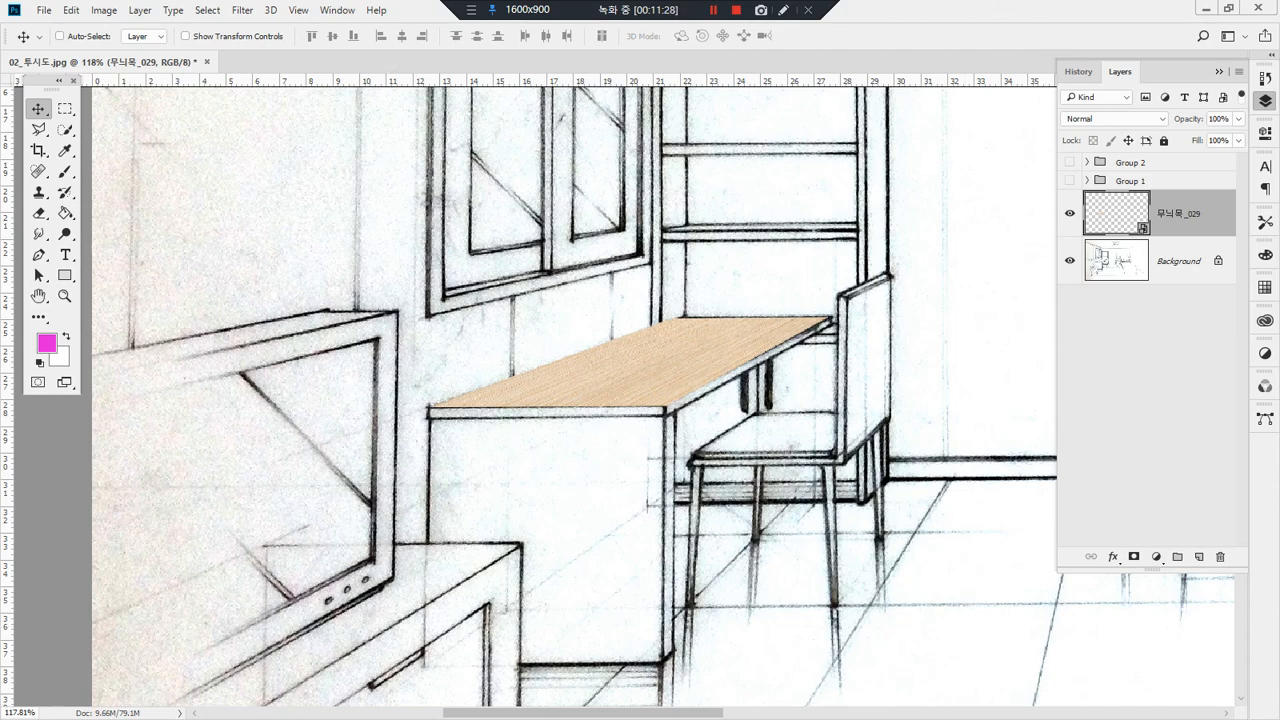
Step: Place a second 무늬목_029 texture on the desk's front panel, scaled to 79.77% width and 82.82% height
left_click_drag(734, 480, 736, 474)
left_click_drag(738, 347, 652, 521)
left_click_drag(663, 604, 670, 510)
left_click_drag(733, 625, 674, 576)
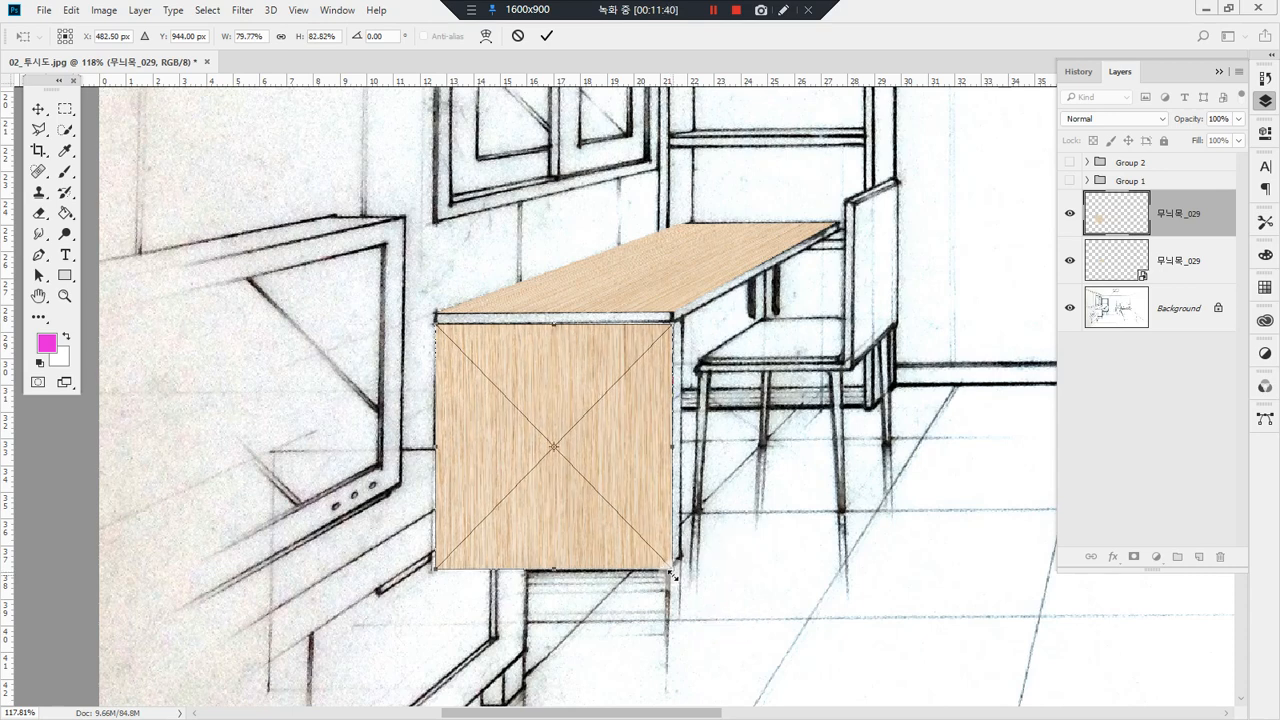
key("Return")
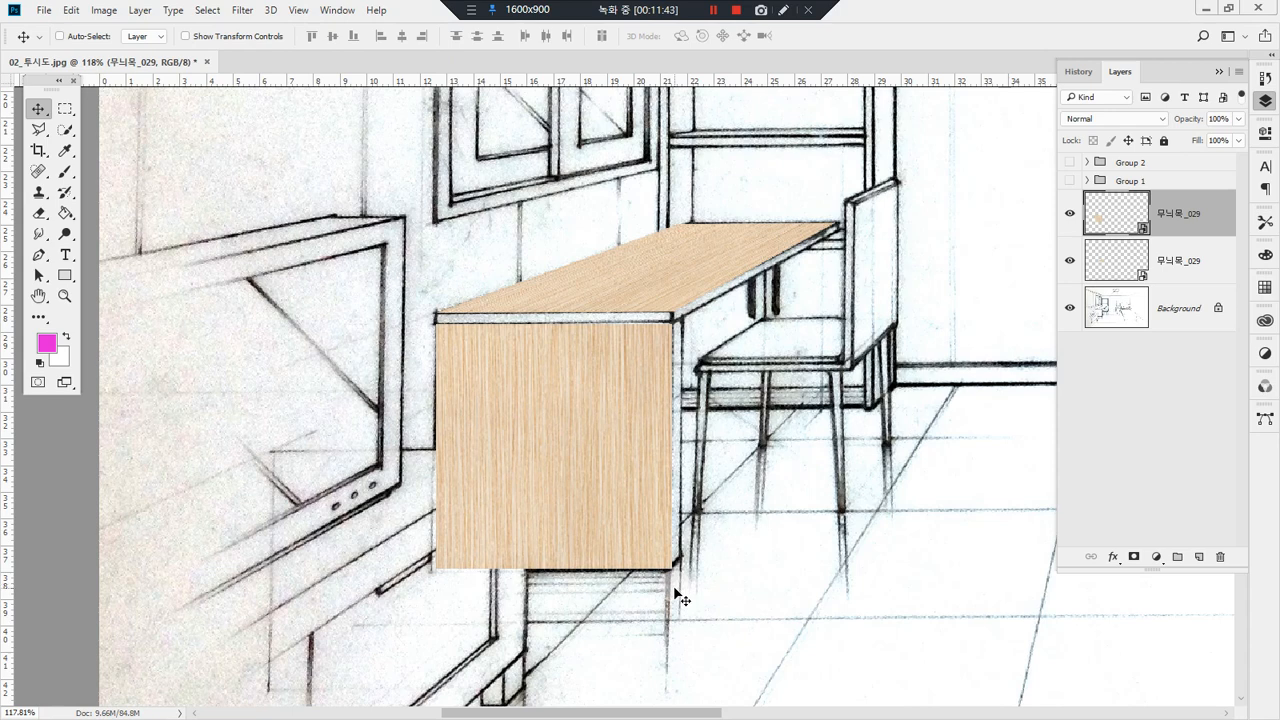
mouse_move(655, 328)
left_mouse_down()
mouse_move(428, 316)
mouse_move(538, 285)
mouse_move(671, 306)
mouse_move(678, 343)
mouse_move(459, 353)
mouse_move(425, 309)
mouse_move(577, 281)
mouse_move(642, 301)
mouse_move(655, 370)
left_mouse_up()
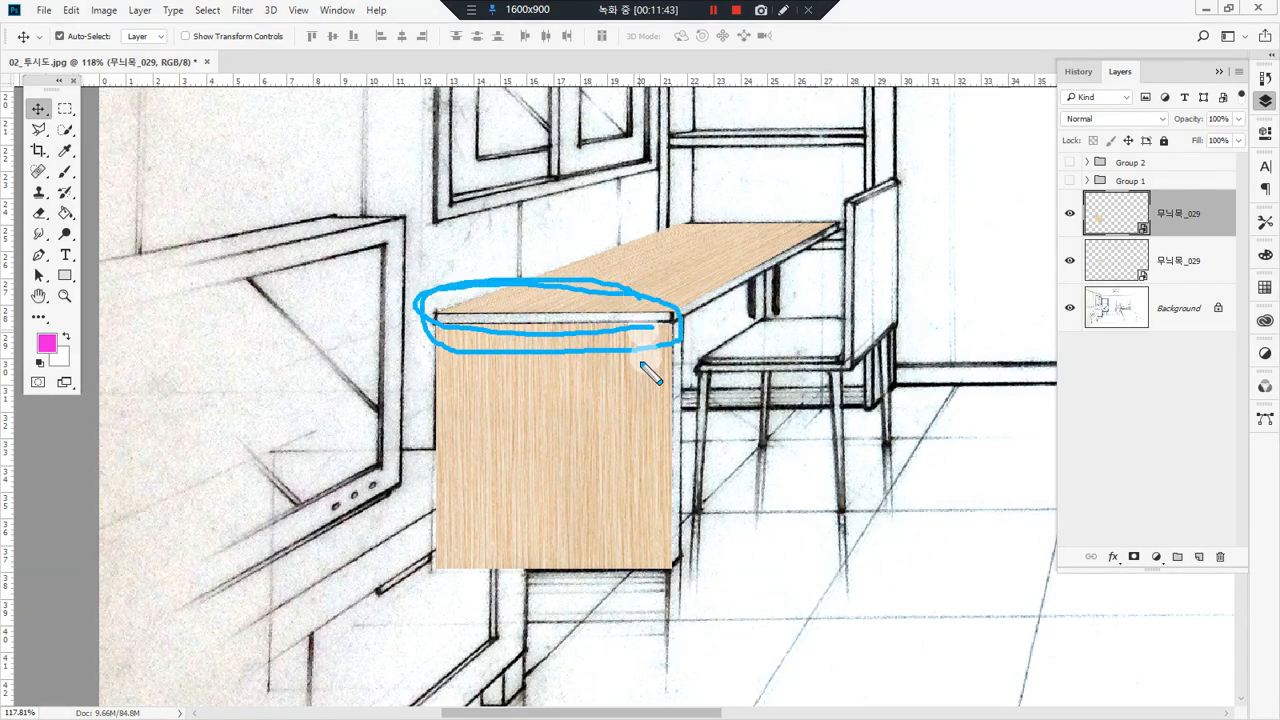
key("Escape")
key("ctrl+alt+d")
mouse_move(569, 422)
left_mouse_down()
mouse_move(586, 405)
mouse_move(574, 435)
mouse_move(570, 342)
mouse_move(580, 348)
left_mouse_up()
left_click_drag(678, 323, 432, 323)
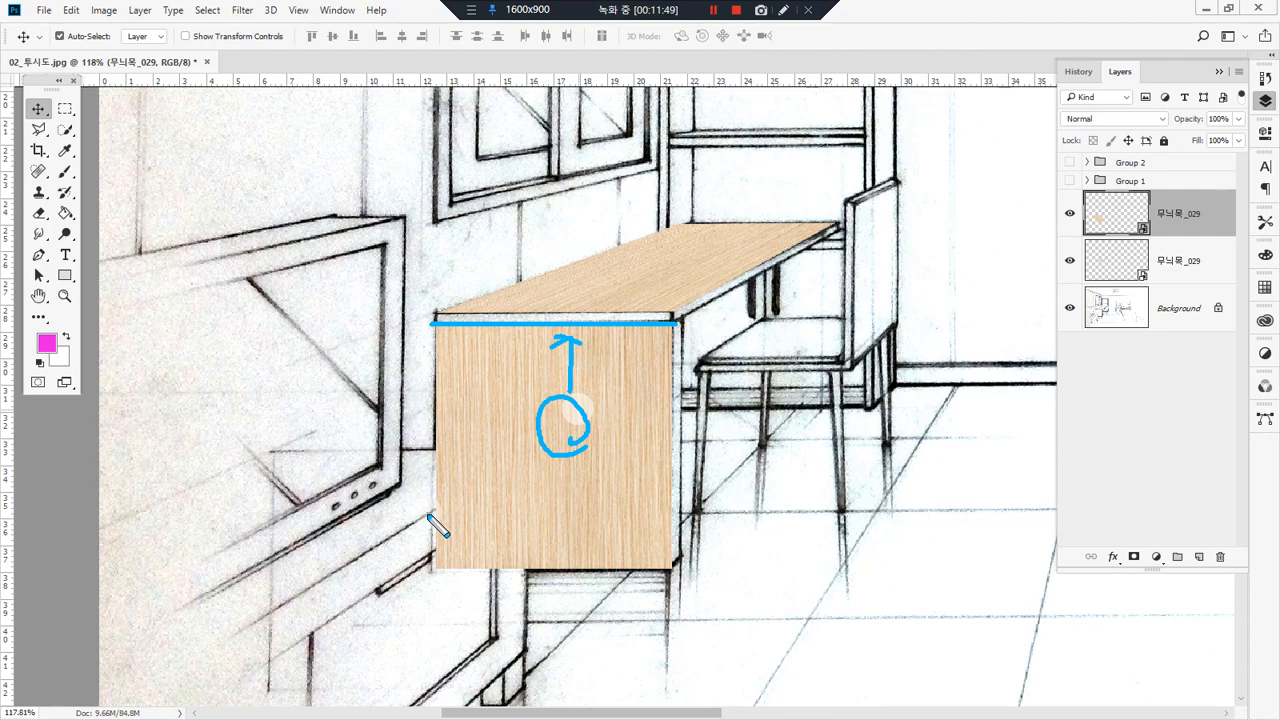
key("Escape")
Step: Stretch the front panel's wood texture upward to cover the desk top's front edge
key("space")
left_click_drag(752, 287, 776, 309)
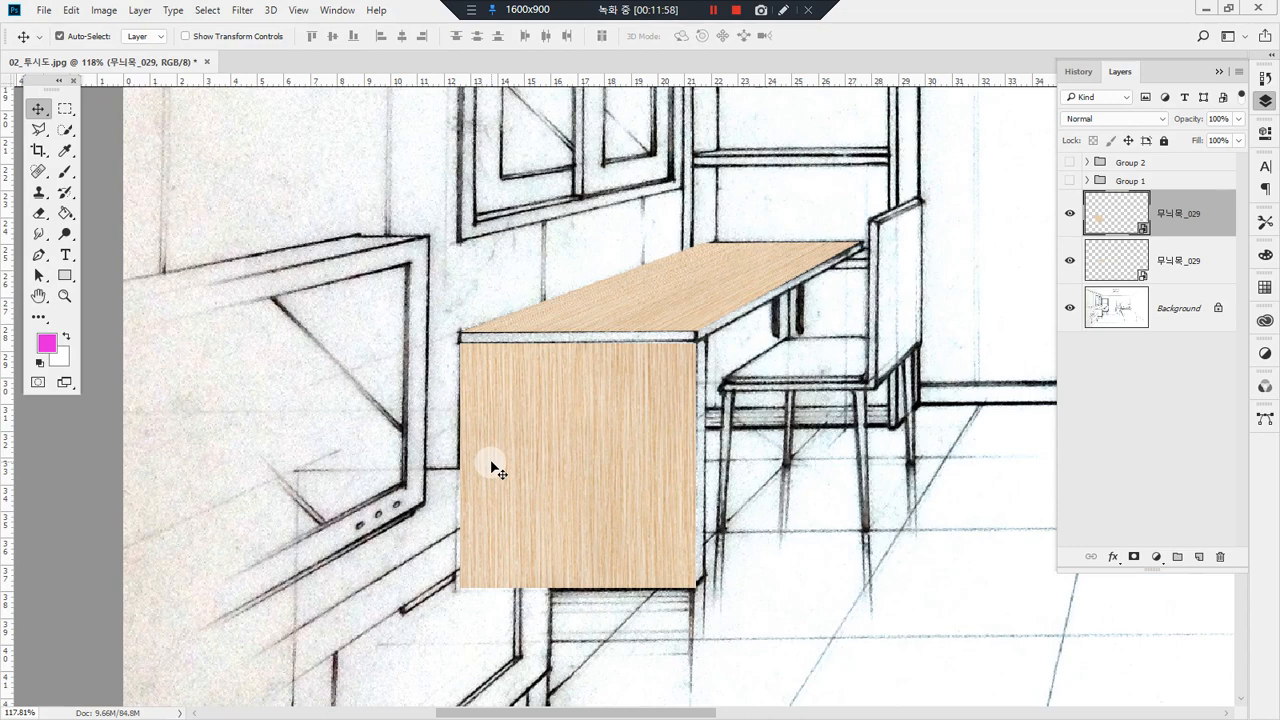
key("ctrl+t")
left_click_drag(581, 342, 582, 331)
key("Return")
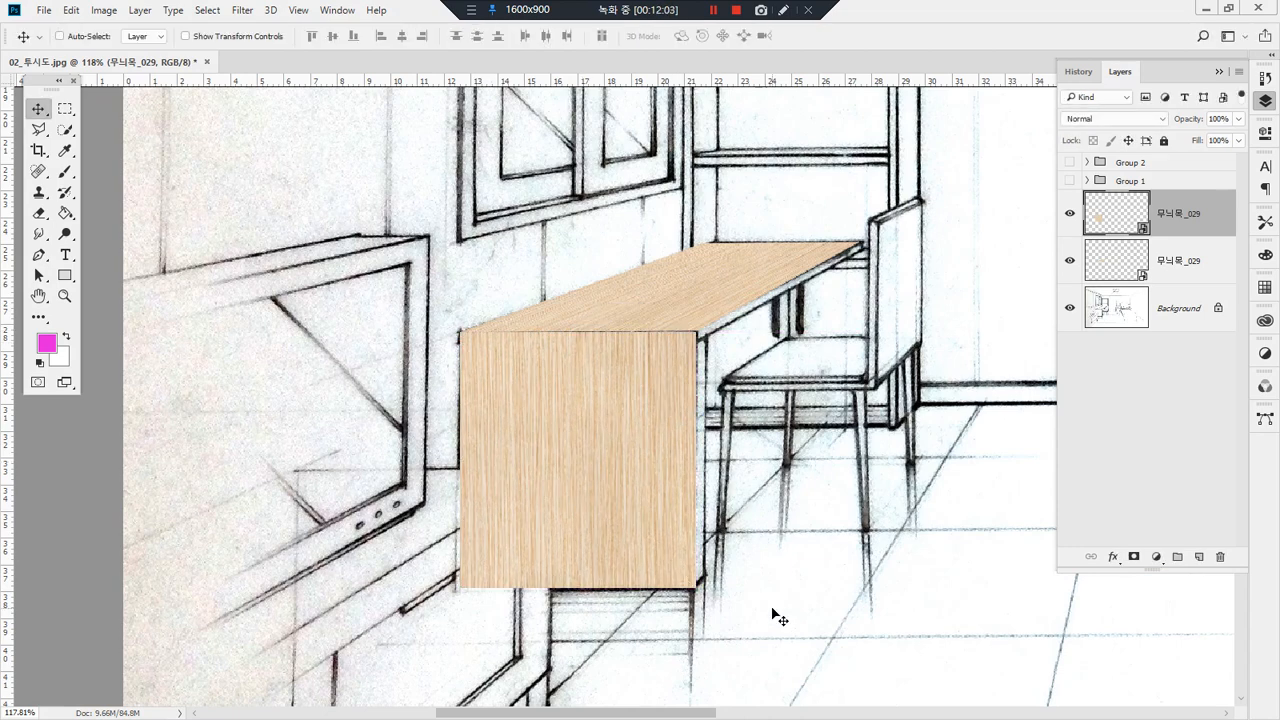
Step: Place the grey wood texture 무늬목_031 over the bookshelf front at 72.46% width and 159.91% height, and move its layer just above the Background
key("space")
left_click_drag(763, 409, 700, 610)
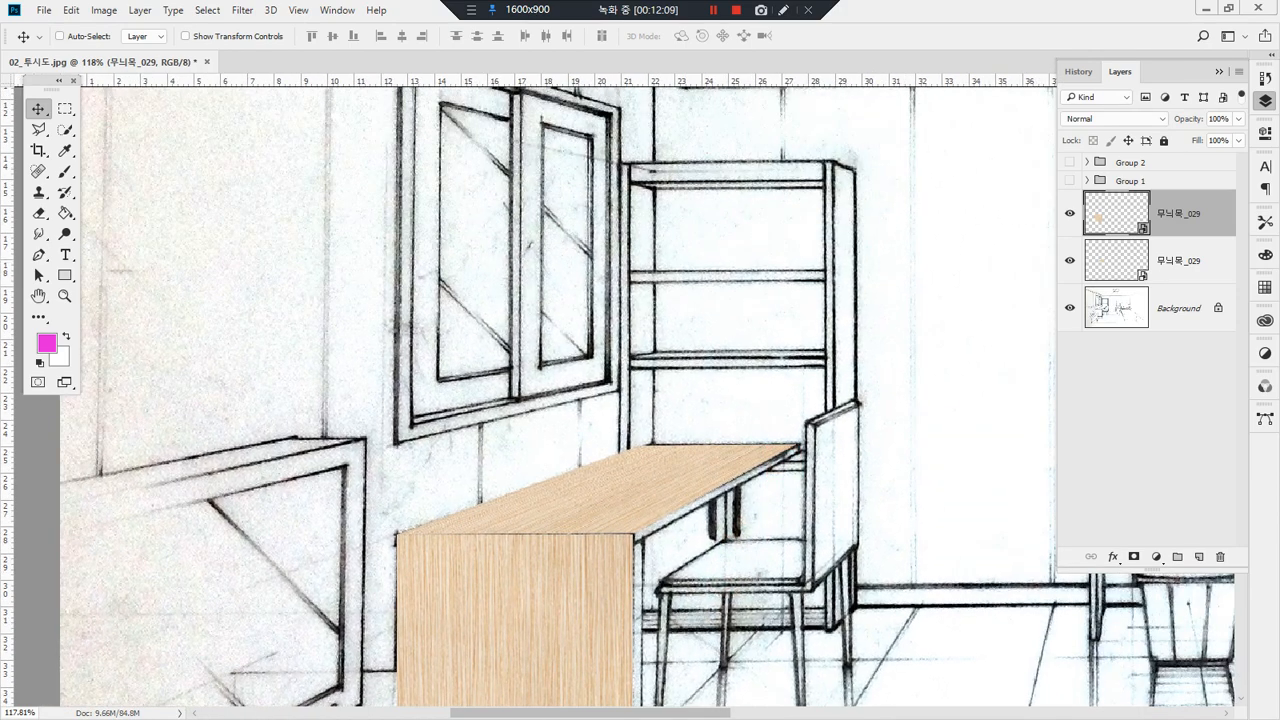
left_click_drag(734, 226, 778, 228)
left_click_drag(621, 326, 736, 235)
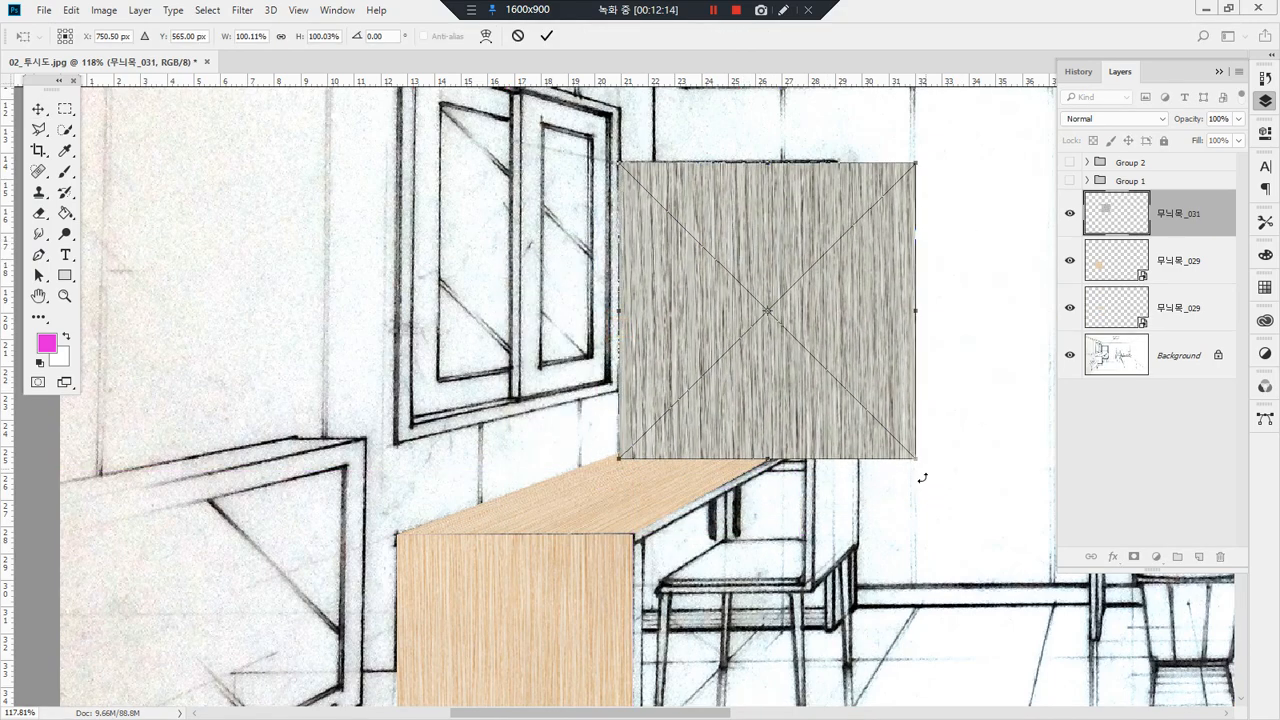
left_click_drag(910, 456, 831, 636)
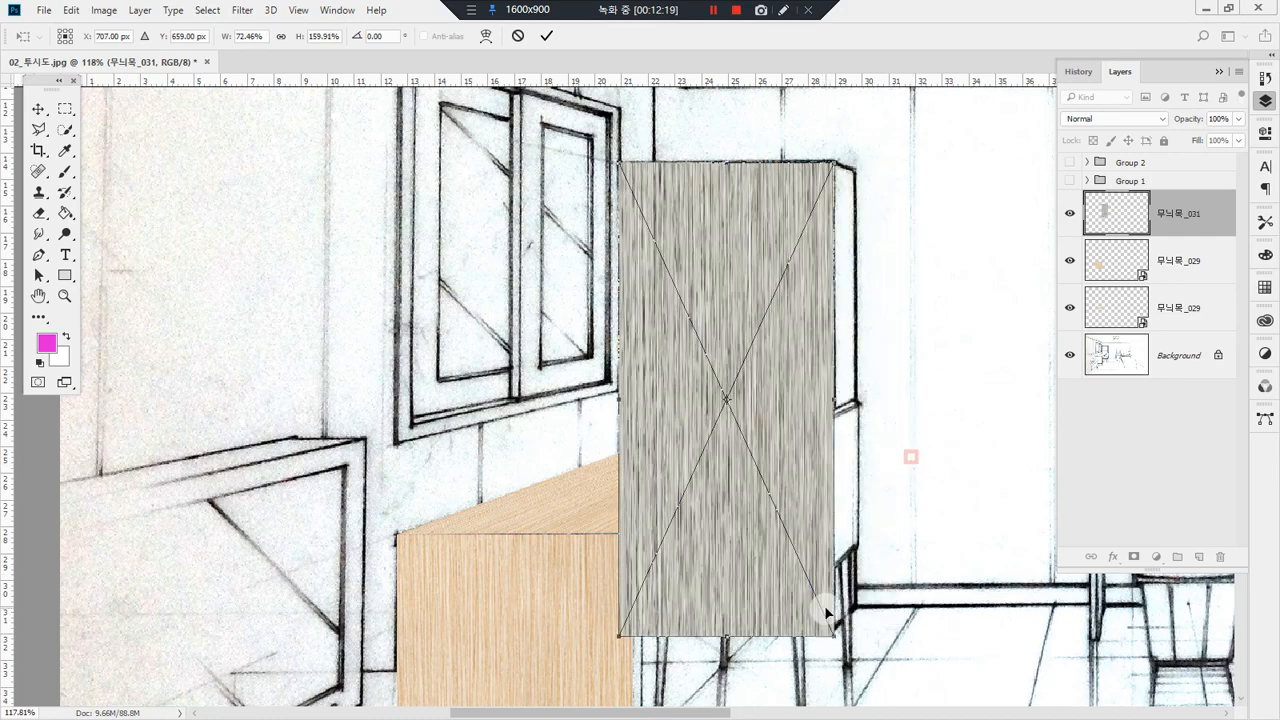
key("Return")
left_click(1203, 215)
left_click_drag(1207, 226, 1188, 332)
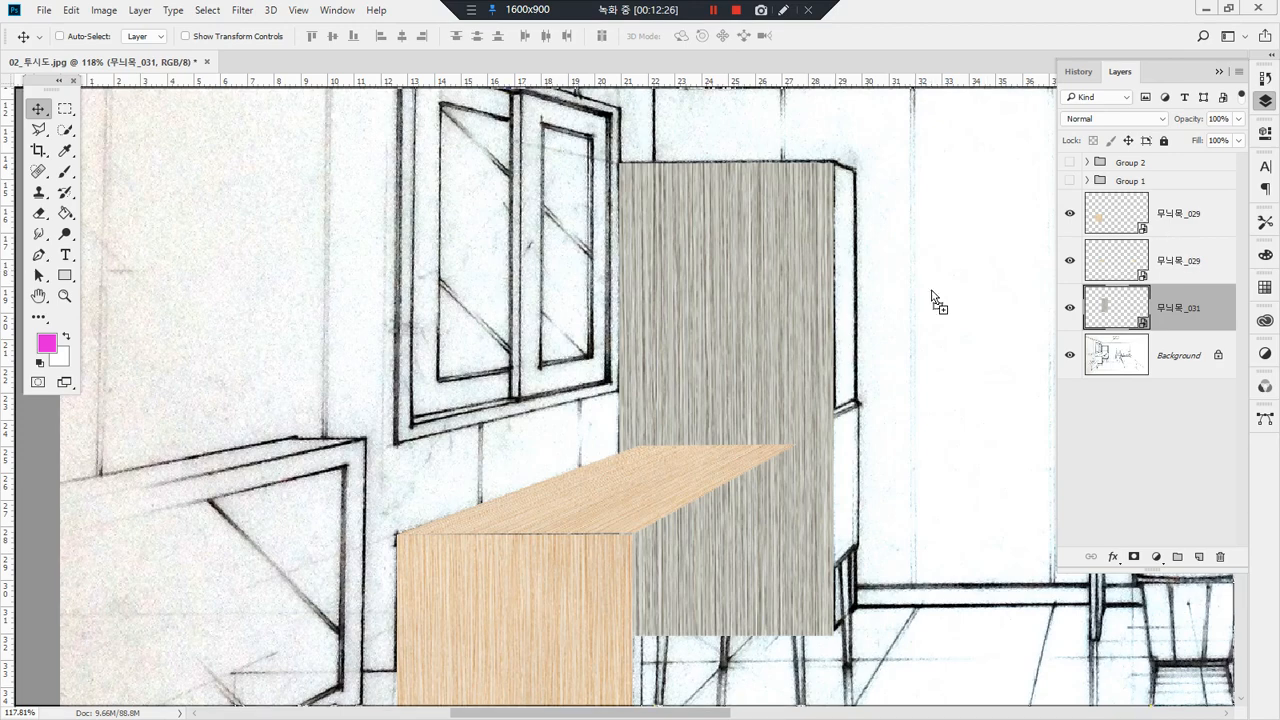
Step: Place a second 무늬목_031 texture along the bookshelf's side, scaled to 6.99% width and 159.91% height
key("ctrl+t")
left_click_drag(700, 305, 1015, 250)
key("space")
left_click_drag(880, 329, 706, 252)
left_click_drag(808, 382, 800, 557)
left_click_drag(958, 325, 682, 290)
left_click_drag(780, 200, 674, 294)
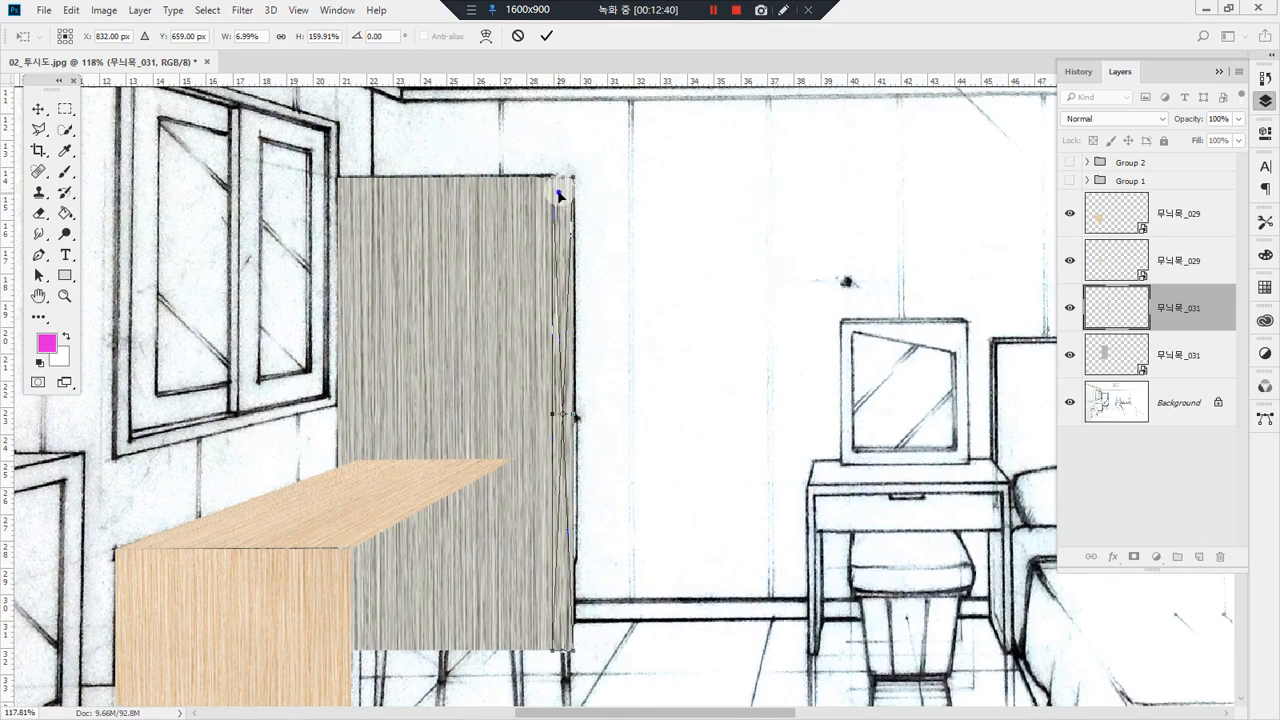
Step: Distort the narrow grey wood strip's outer upper and lower corners to follow the bookshelf side's perspective
right_click(559, 197)
left_click(652, 314)
left_click_drag(575, 183, 575, 187)
left_click_drag(652, 455, 660, 231)
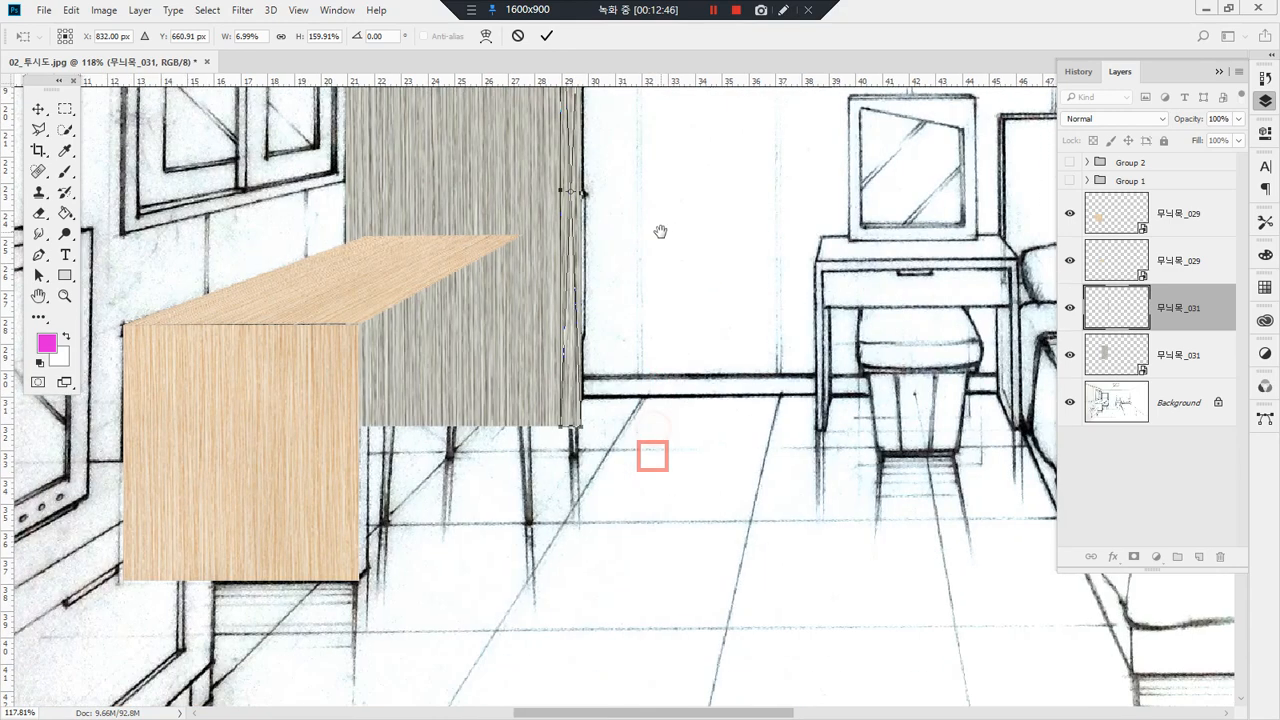
mouse_move(581, 428)
left_mouse_down()
mouse_move(588, 365)
mouse_move(593, 402)
mouse_move(574, 421)
left_mouse_up()
key("Return")
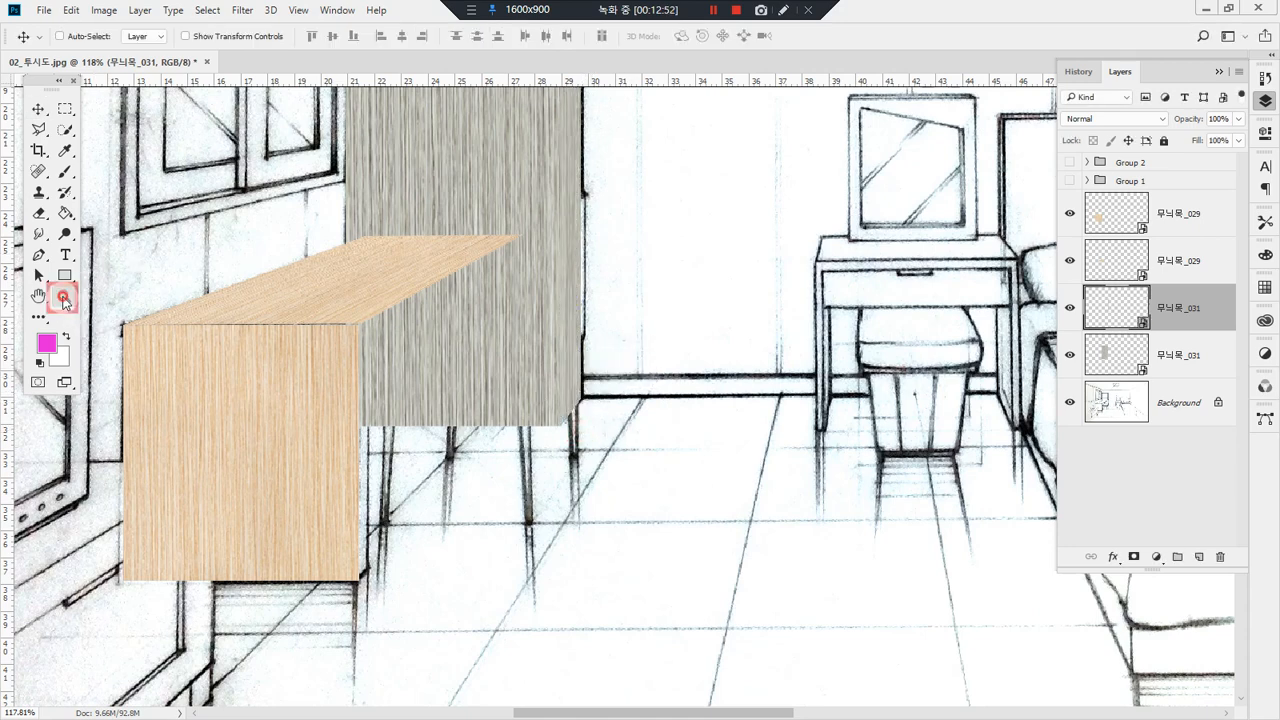
left_click(64, 296)
double_click(38, 296)
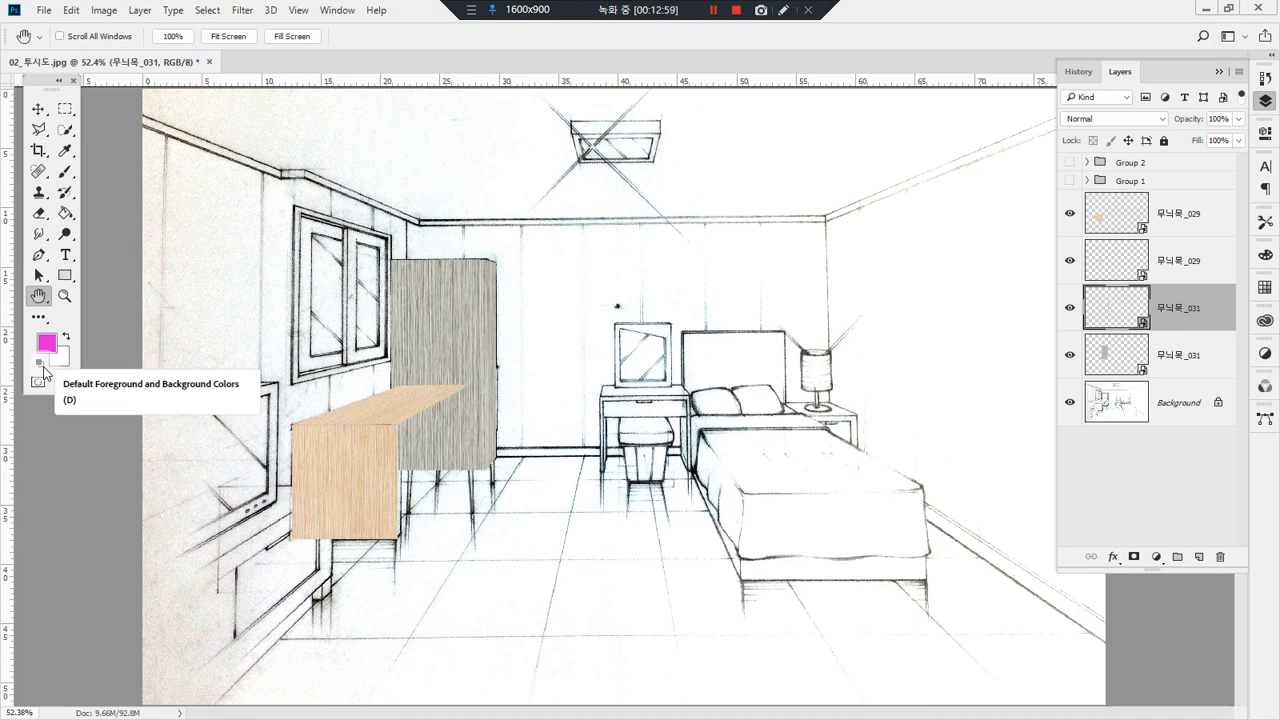
Step: Compare the bookshelf with and without its front wood texture by toggling that layer's visibility, and select the layer
left_click(38, 108)
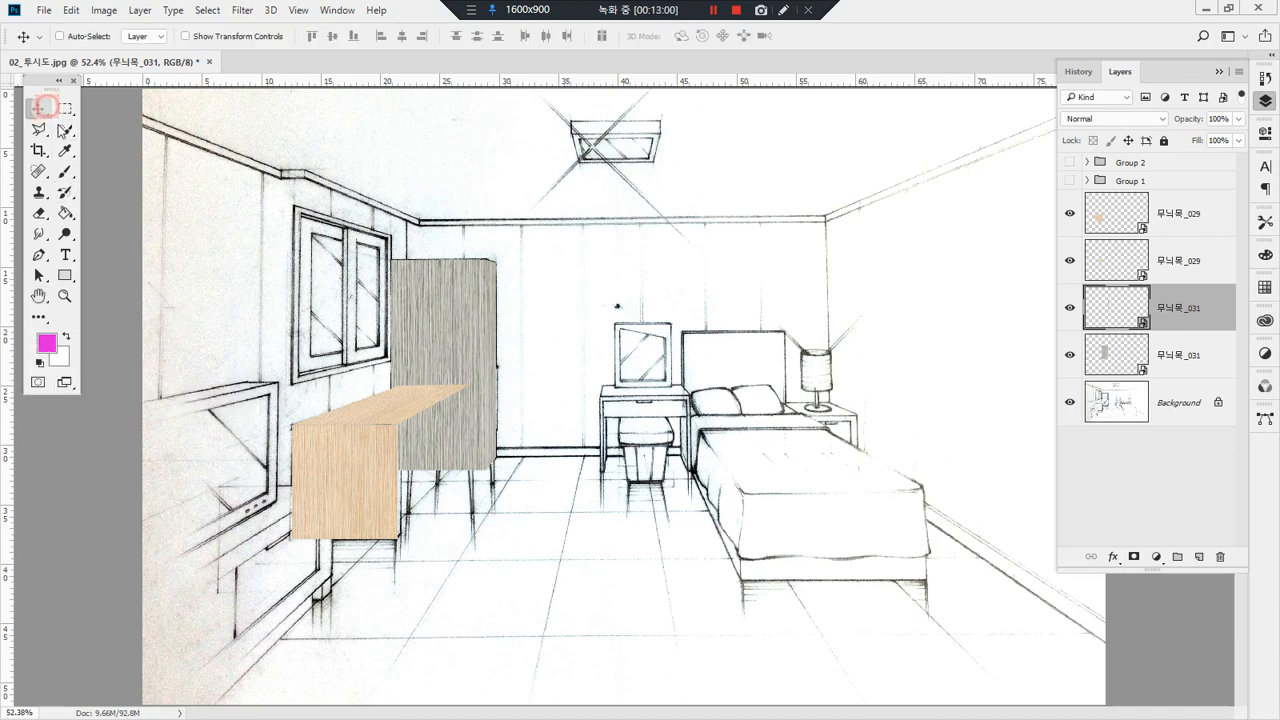
left_click(1070, 359)
left_click(1070, 359)
left_click(1070, 360)
left_click(1070, 359)
left_click(1070, 359)
left_click(1070, 359)
left_click(1200, 360)
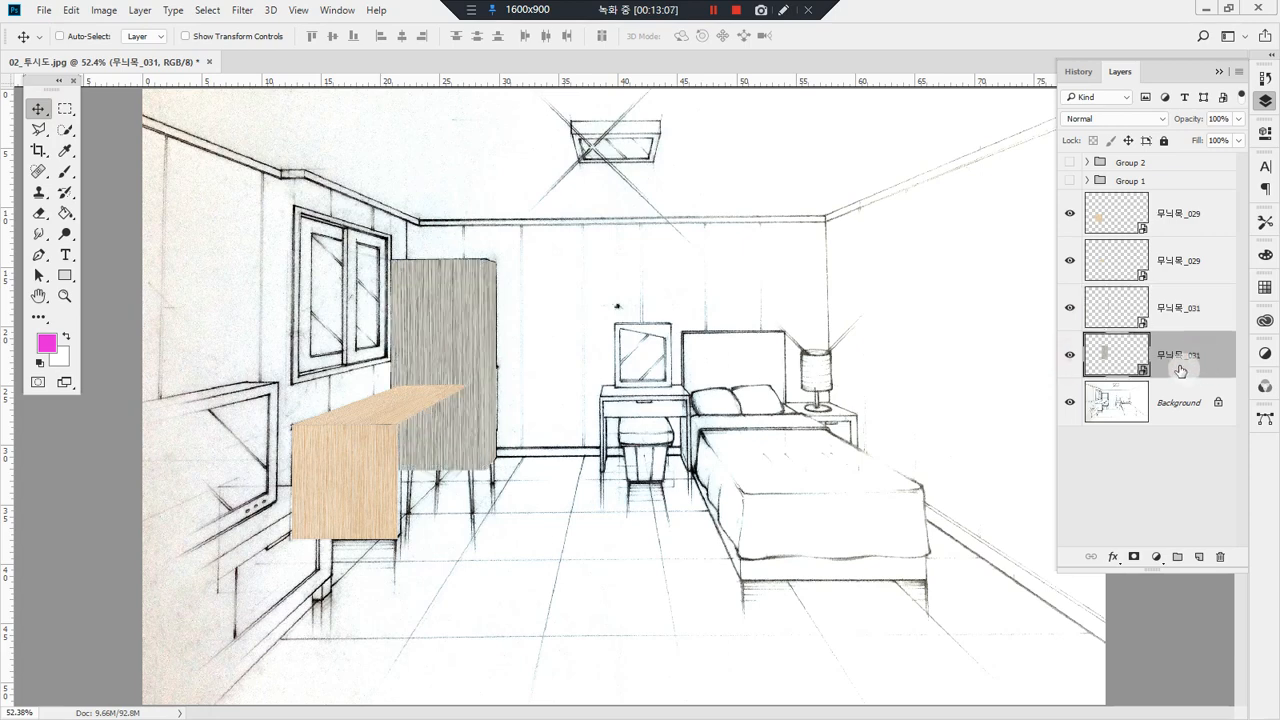
left_click_drag(352, 228, 530, 512)
left_click_drag(881, 330, 786, 320)
left_click_drag(514, 257, 540, 270)
mouse_move(445, 170)
left_mouse_down()
mouse_move(575, 171)
mouse_move(587, 243)
mouse_move(443, 218)
mouse_move(441, 172)
left_mouse_up()
mouse_move(553, 265)
left_mouse_down()
mouse_move(518, 211)
mouse_move(518, 272)
left_mouse_up()
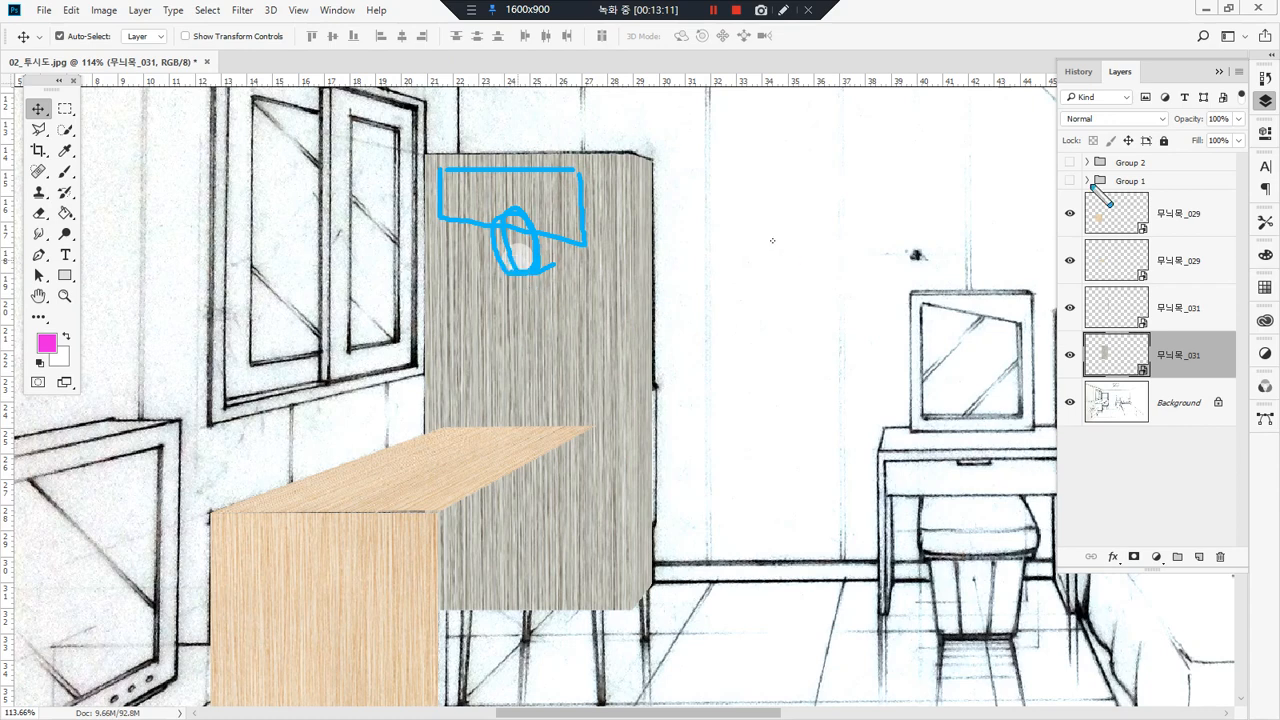
left_click_drag(1233, 128, 1115, 129)
key("Escape")
Step: Briefly lower the bookshelf front texture's opacity to view the shelf lines beneath, and restore it to 100%
left_click(1239, 119)
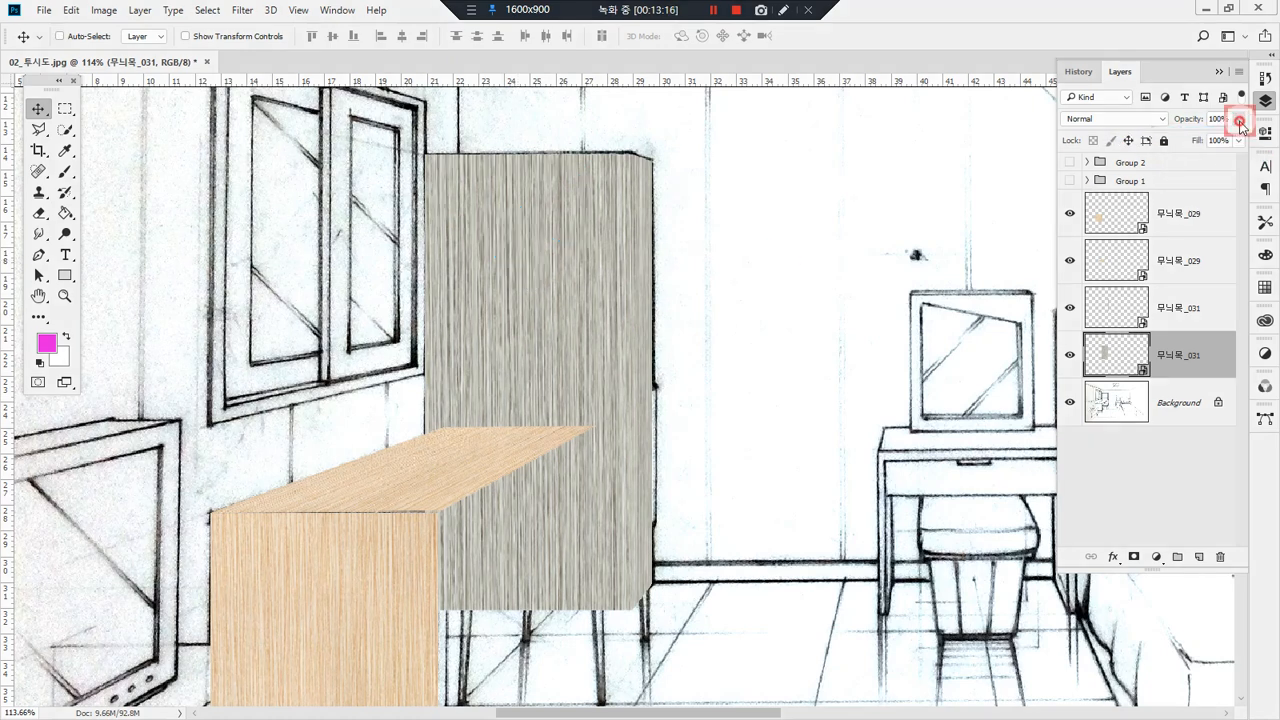
mouse_move(1208, 138)
left_mouse_down()
mouse_move(1223, 140)
mouse_move(1178, 140)
mouse_move(1244, 140)
mouse_move(1165, 140)
mouse_move(1268, 148)
mouse_move(1200, 150)
mouse_move(1243, 165)
left_mouse_up()
left_click(1188, 350)
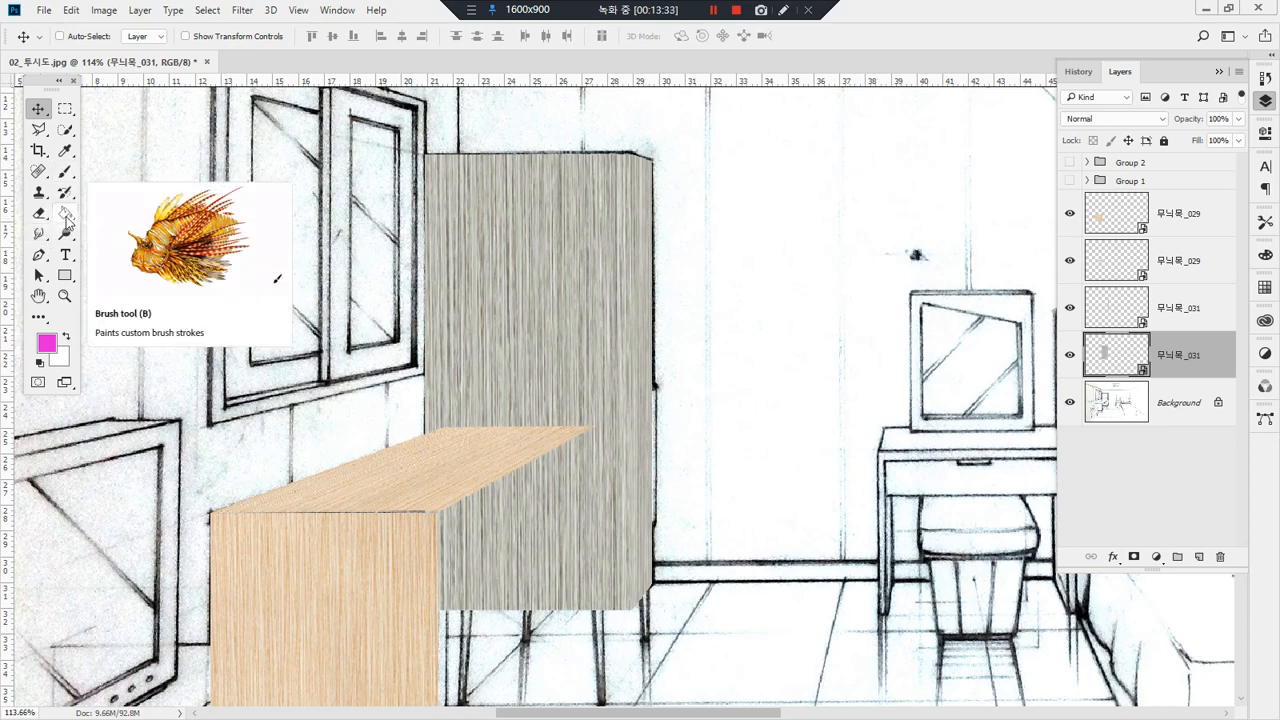
Step: Rasterize the bookshelf front's 무늬목_031 smart object so that the Burn tool can work on it
left_click(66, 218)
left_click(73, 237)
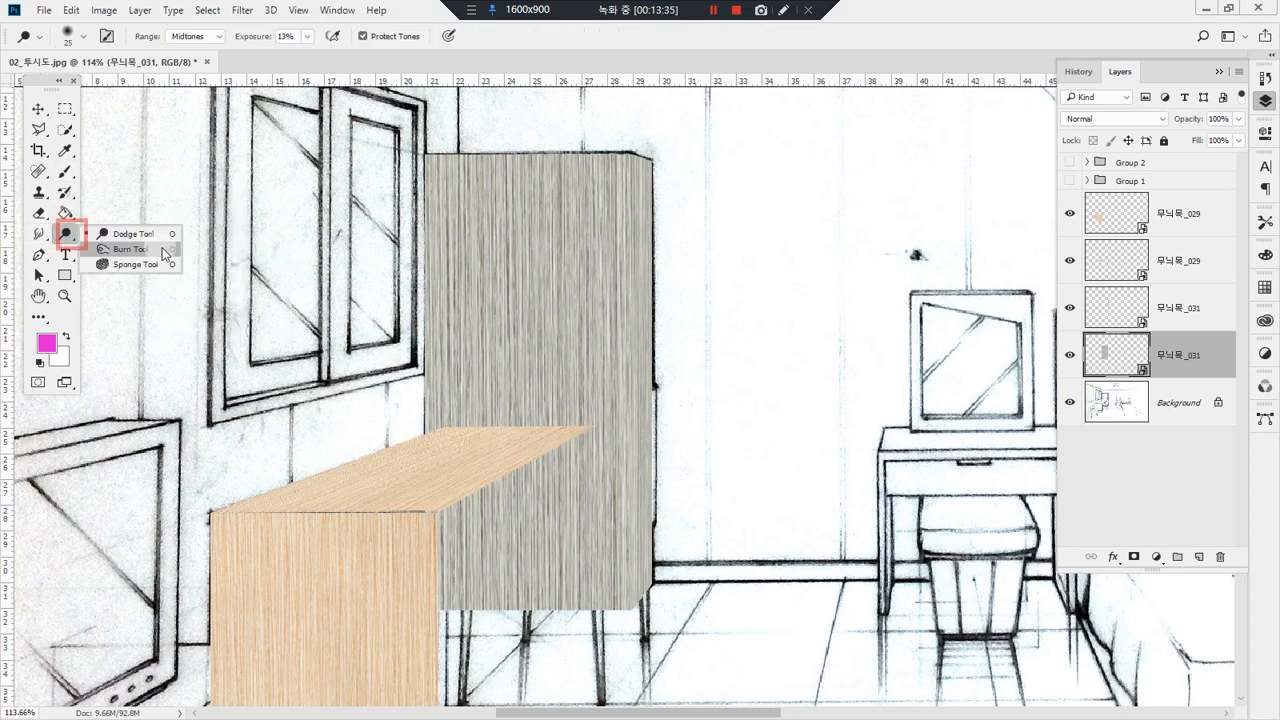
left_click(140, 248)
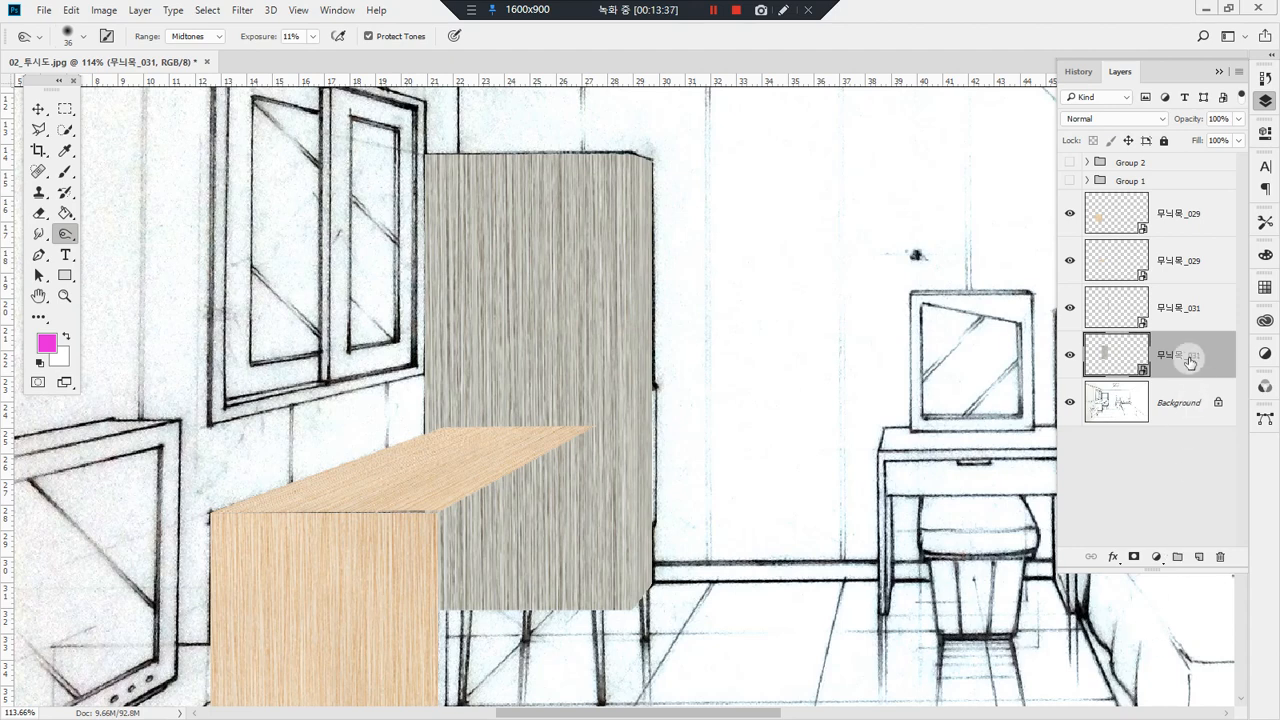
left_click(775, 400)
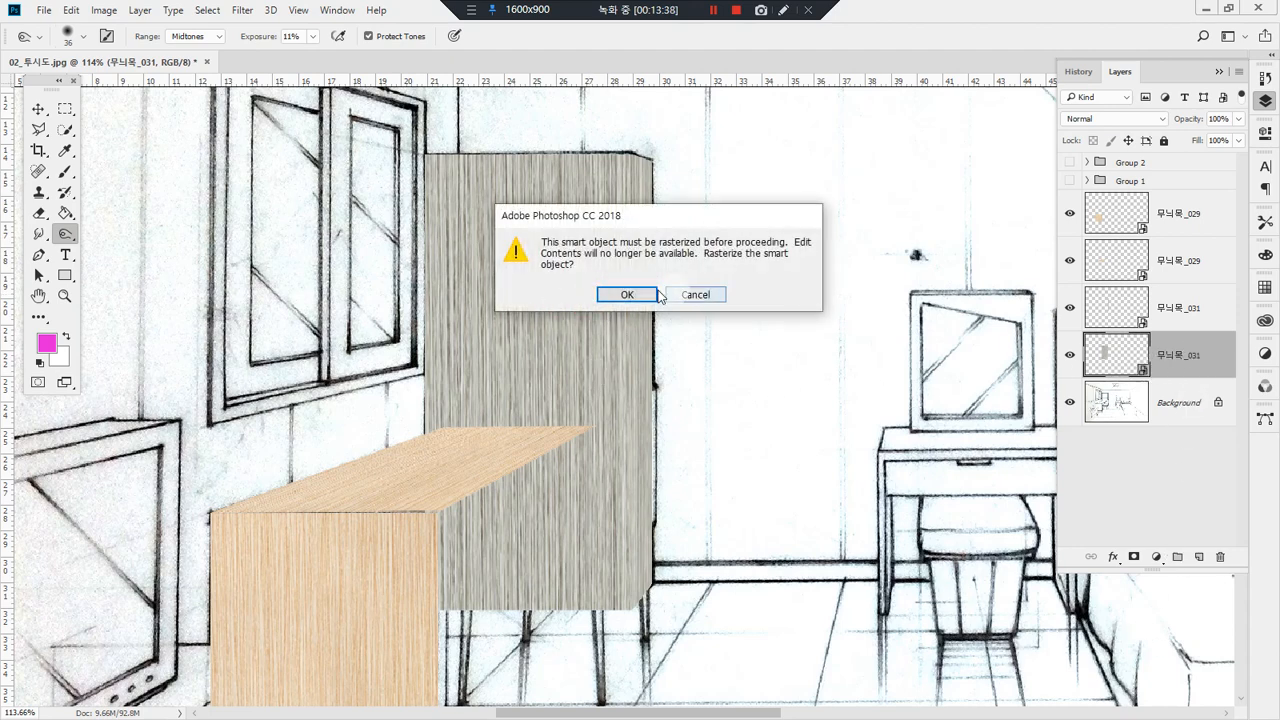
left_click(627, 294)
left_click(546, 244)
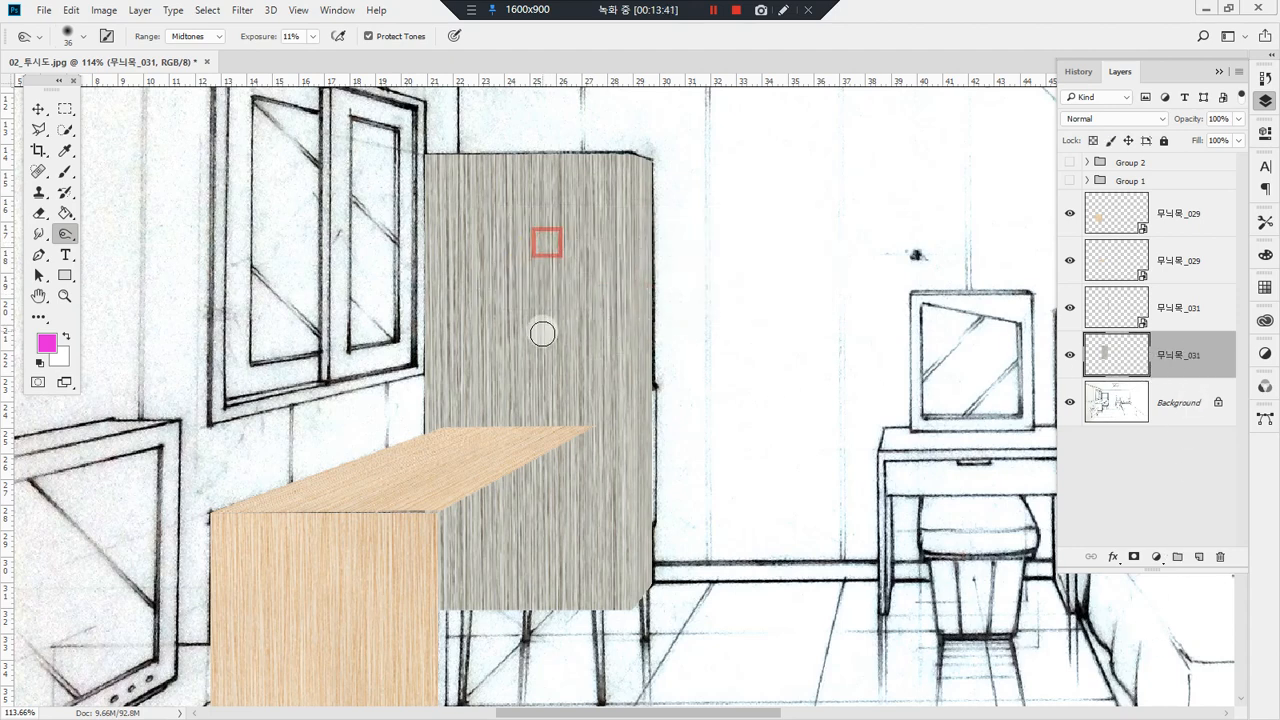
Step: Lower the bookshelf front layer's opacity to 82% and select the top board's underside strip with the Polygonal Lasso
left_click(1236, 120)
left_click(1222, 144)
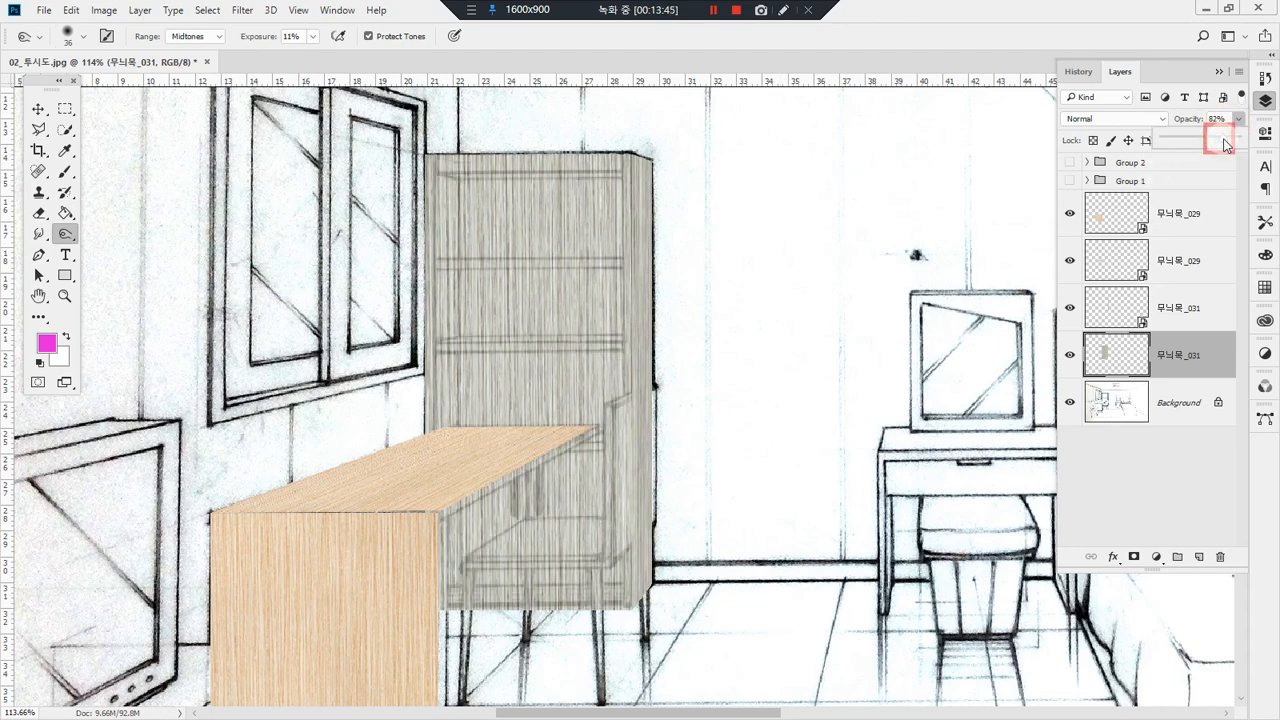
left_click_drag(413, 159, 685, 290)
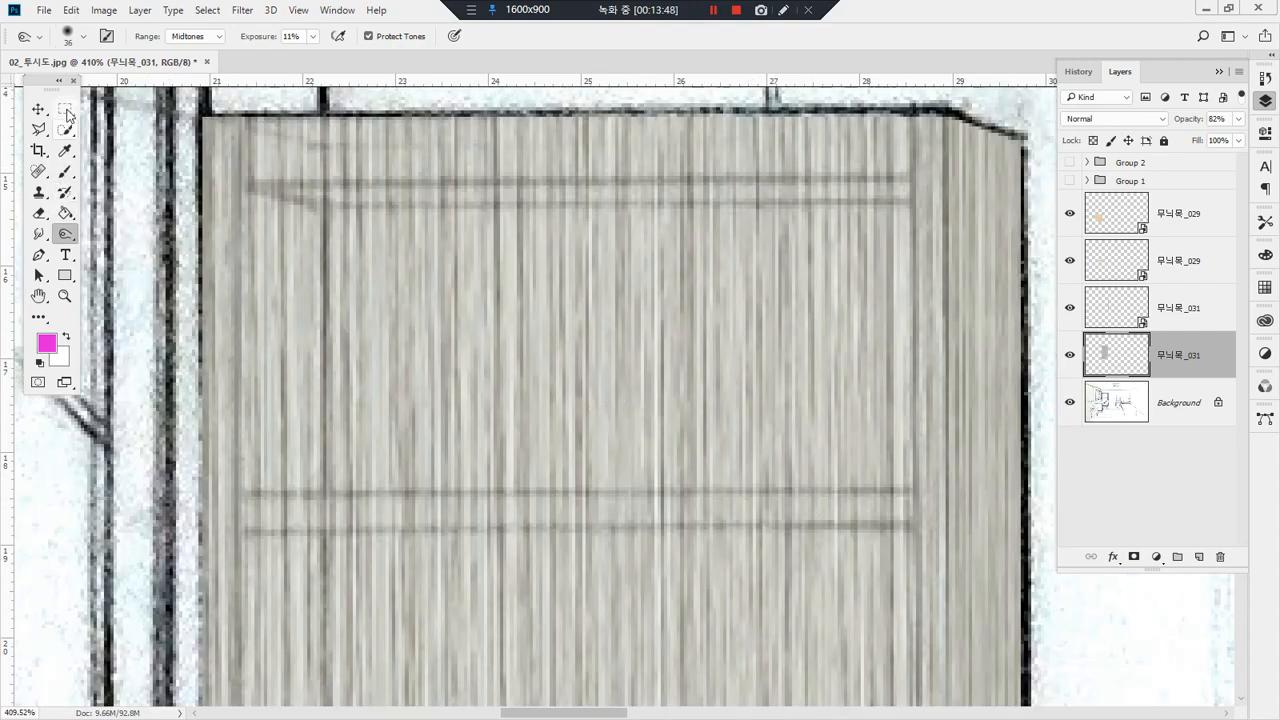
left_click_drag(40, 131, 103, 148)
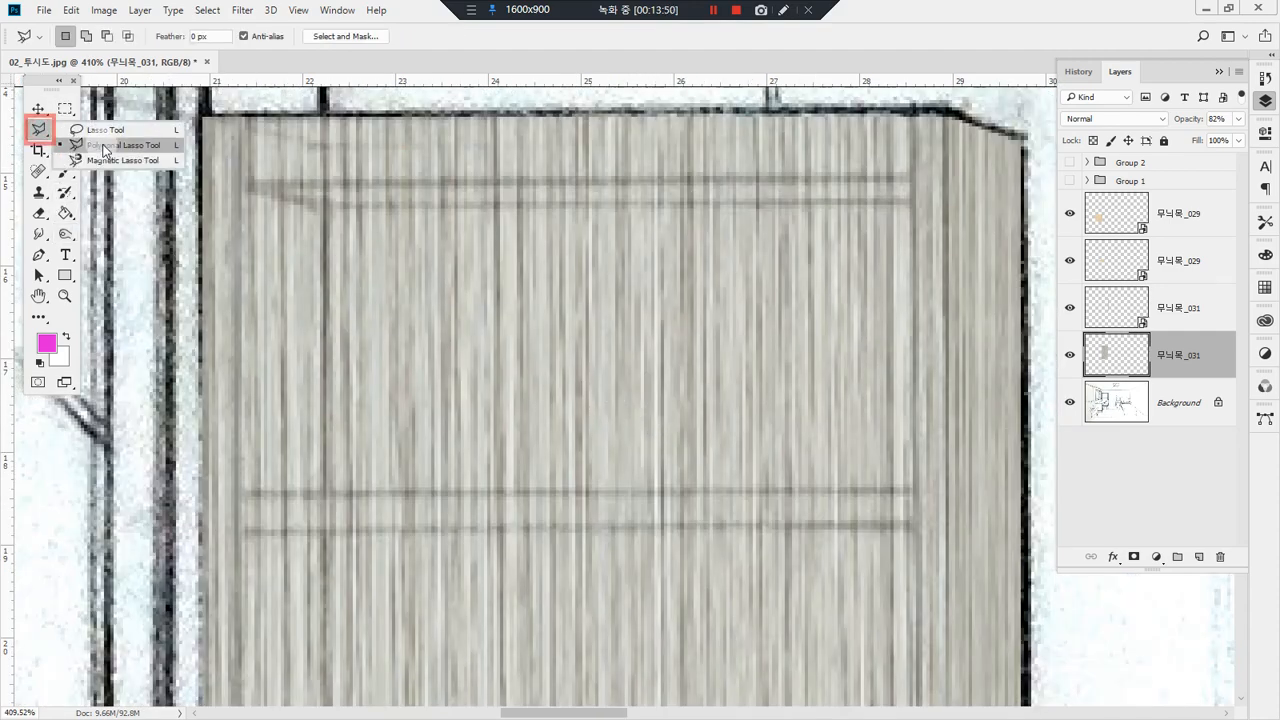
left_click(103, 148)
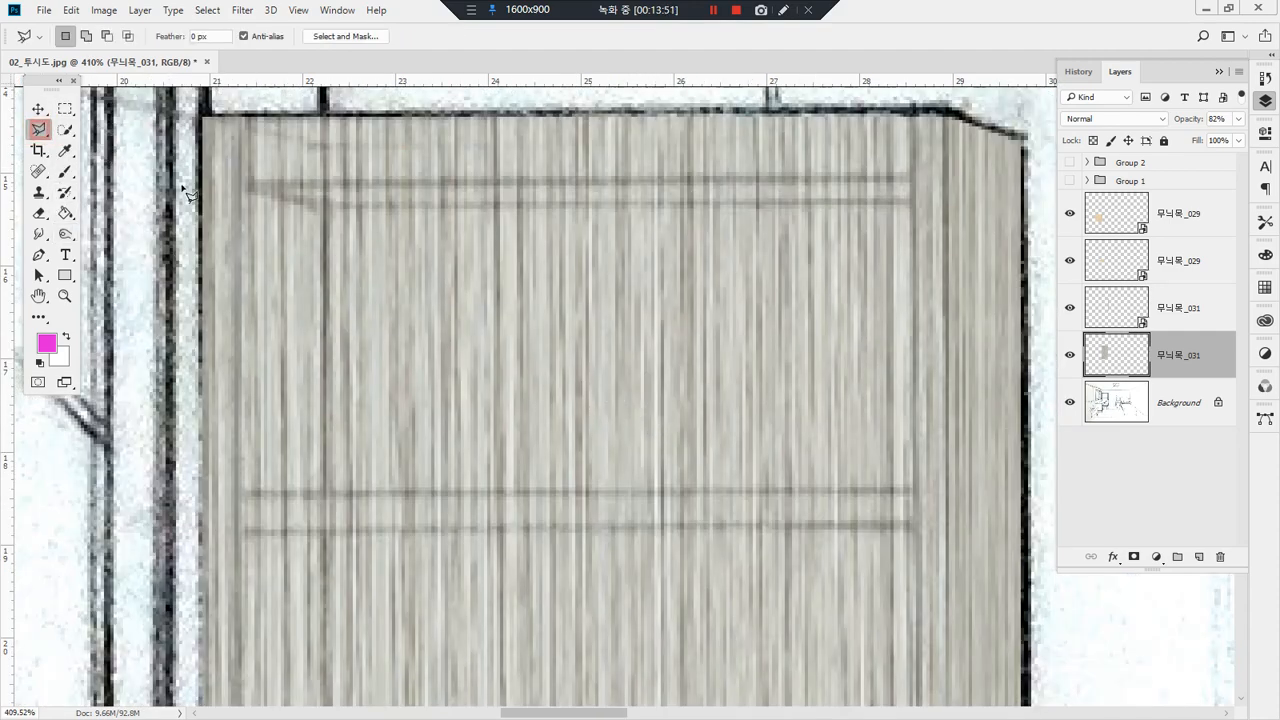
left_click(253, 186)
left_click(325, 205)
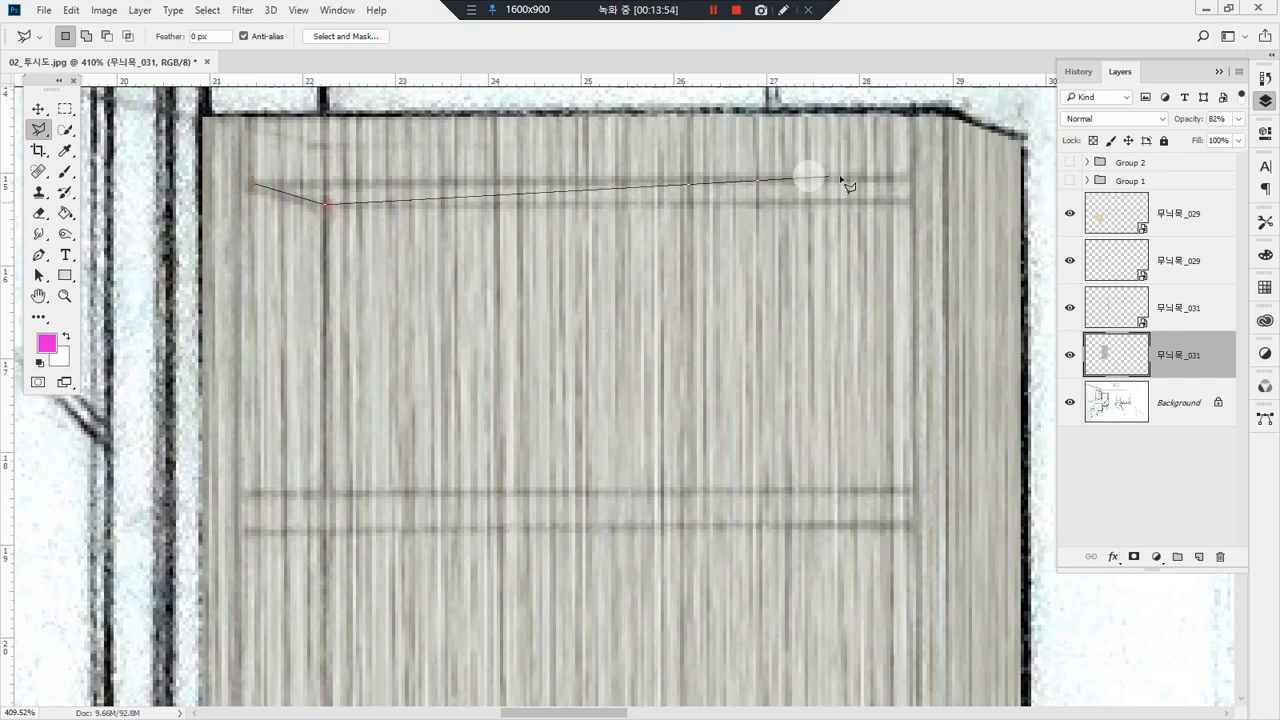
left_click(911, 178)
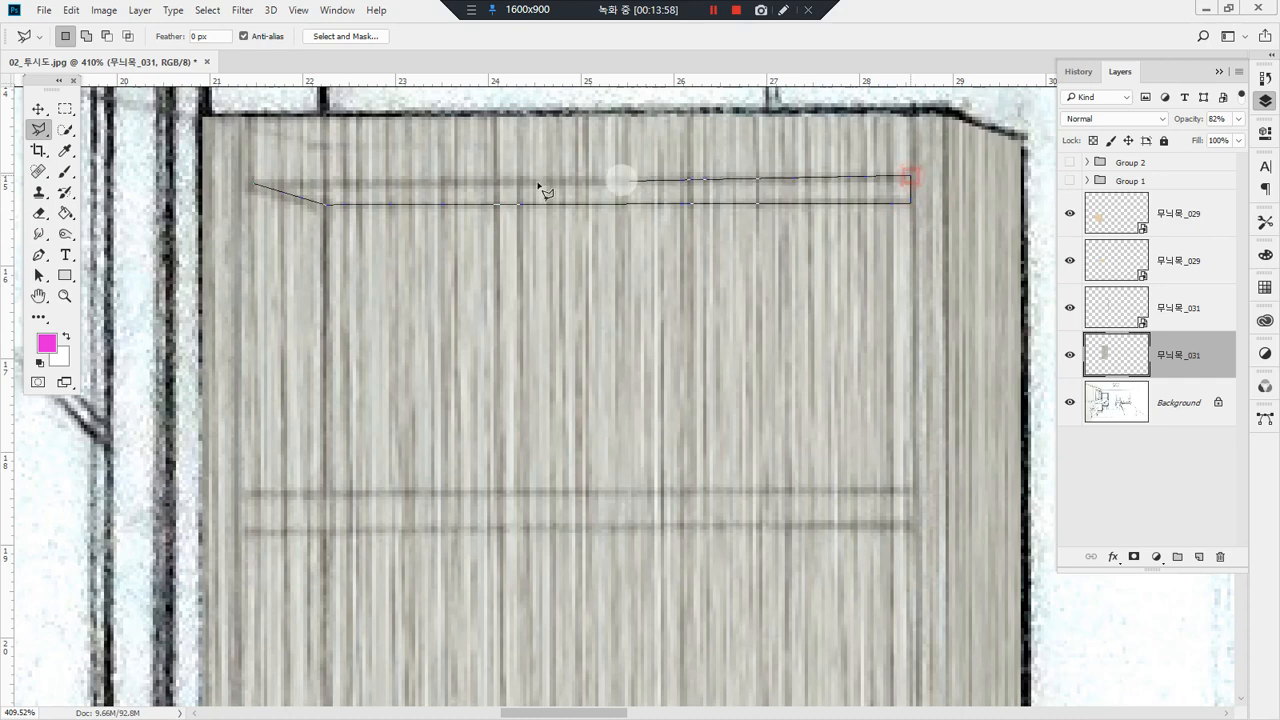
left_click(254, 186)
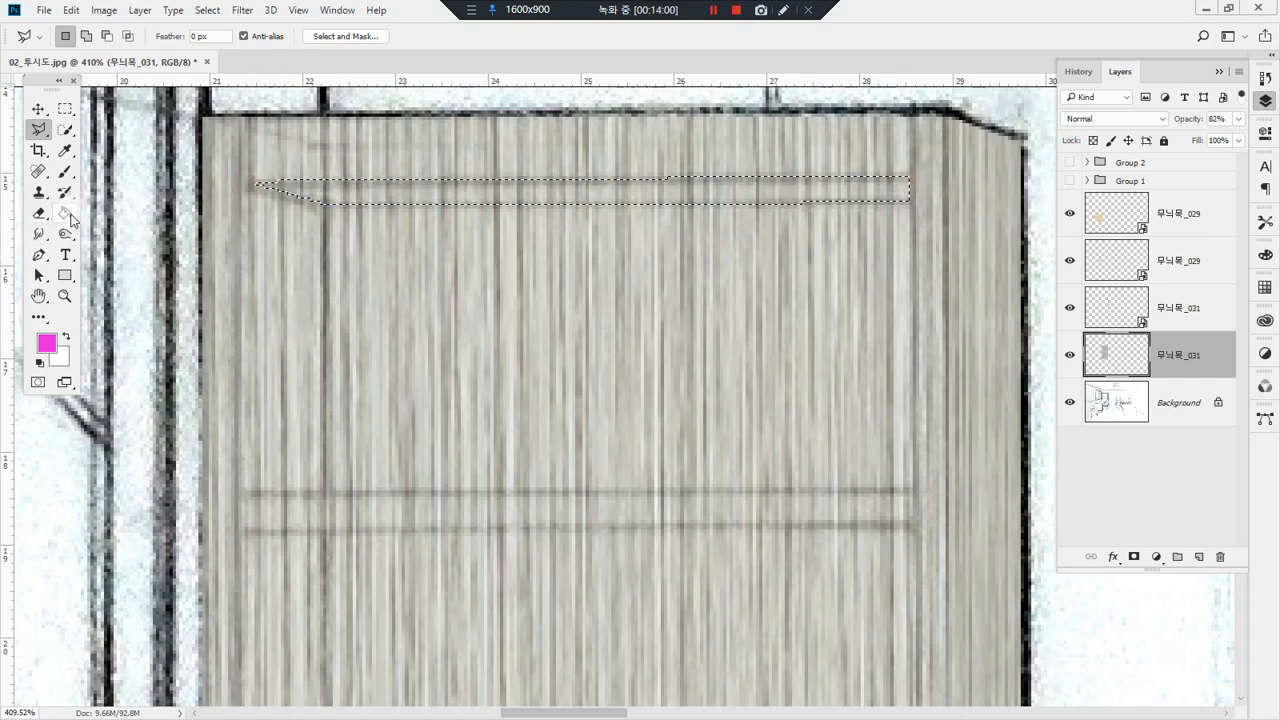
Step: Darken the selected underside strip with the Burn tool at 11% midtone exposure, restoring the layer's opacity to 100%
left_click(65, 233)
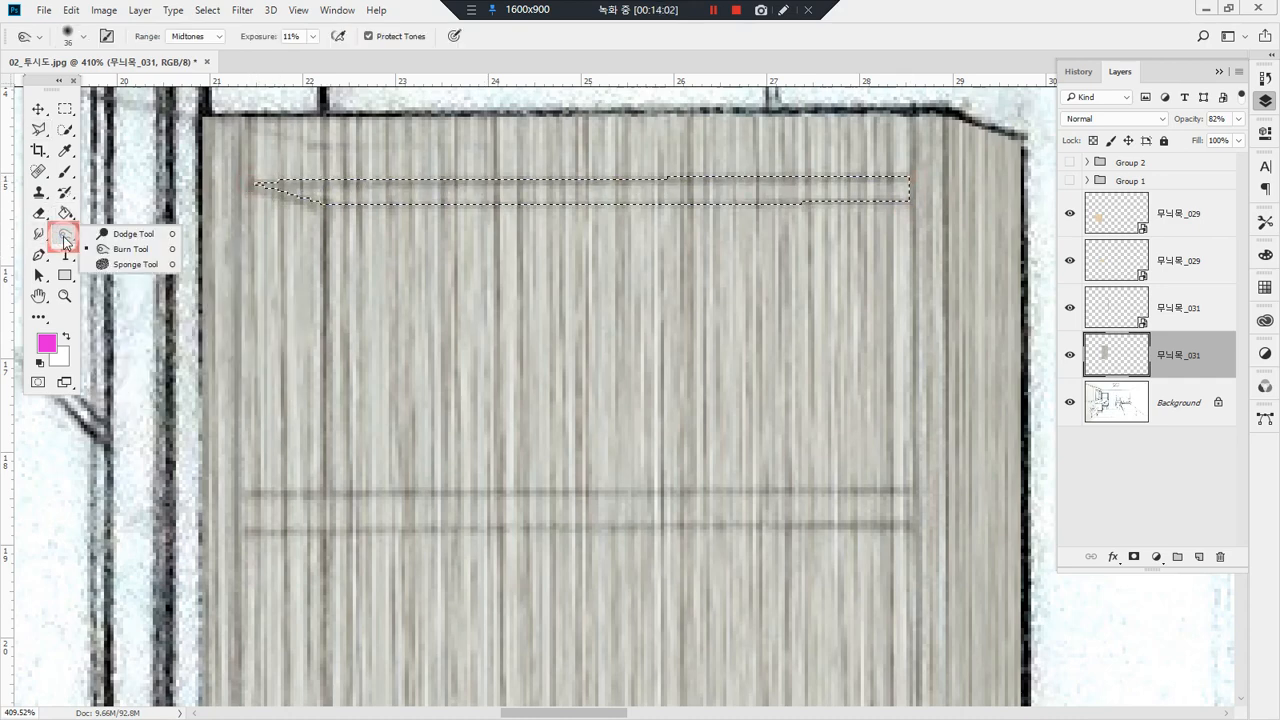
left_click(120, 249)
left_click_drag(257, 191, 867, 170)
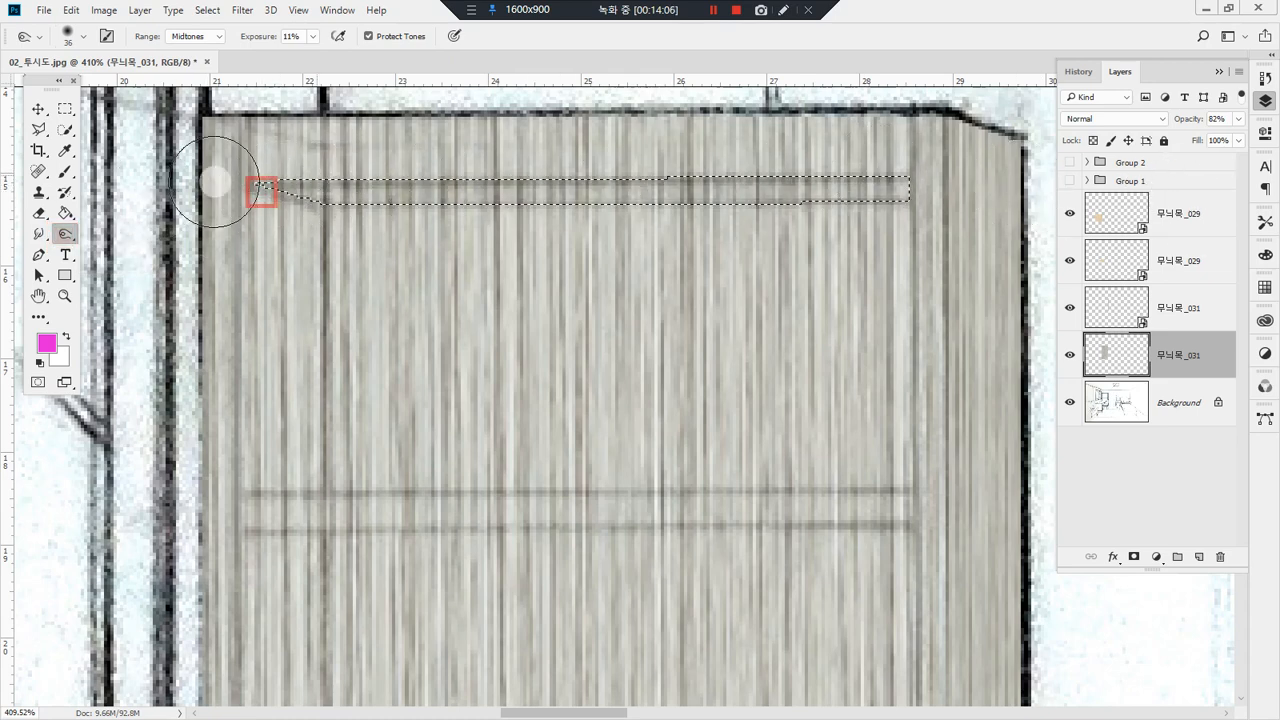
left_click(1239, 120)
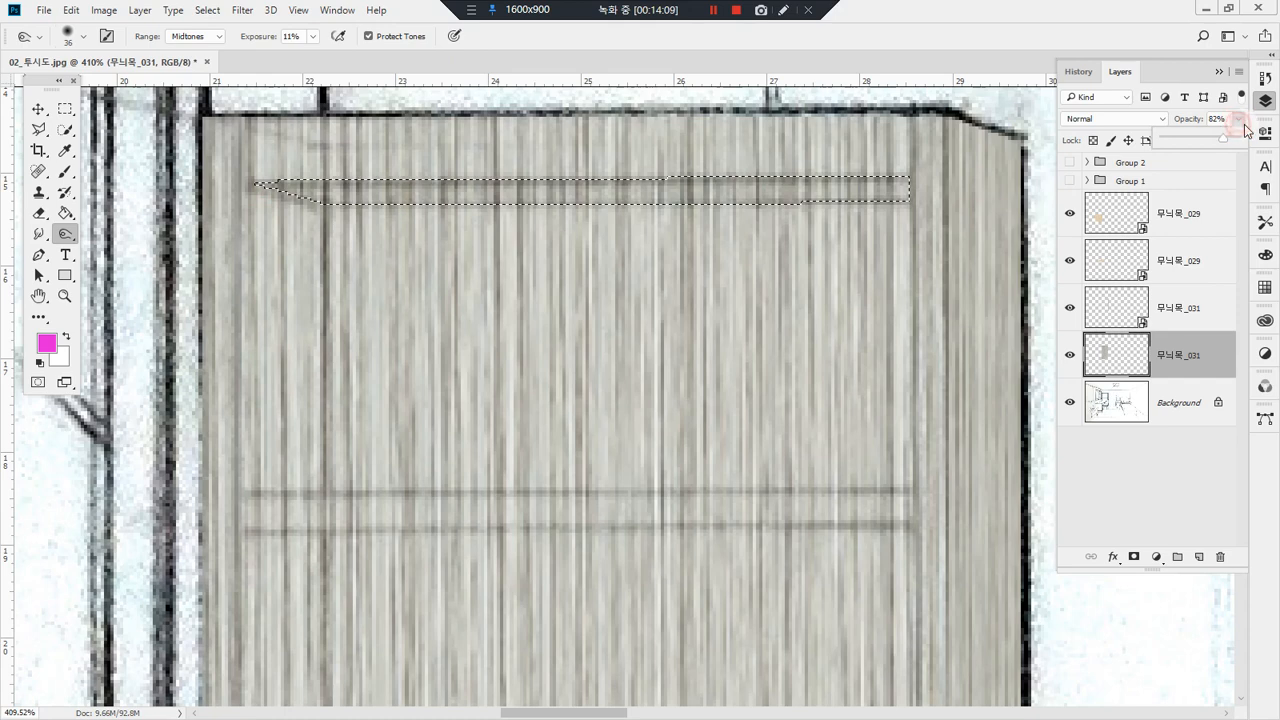
left_click_drag(1227, 143, 1240, 142)
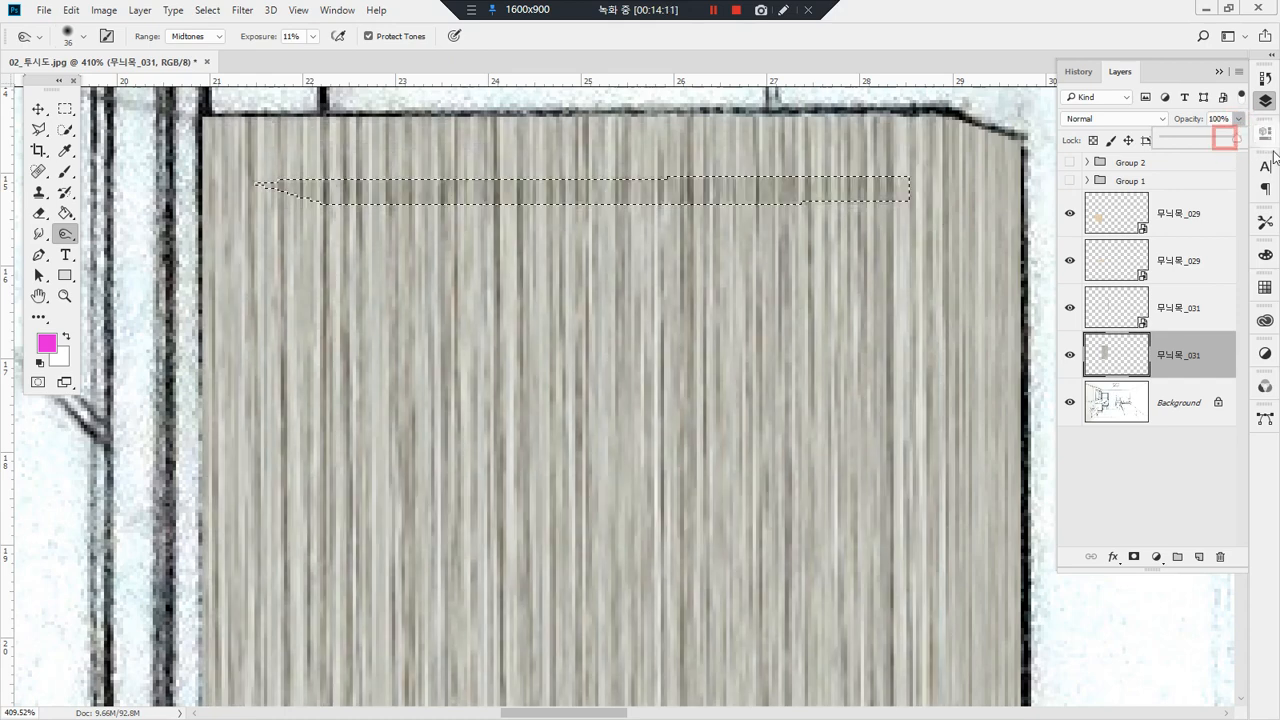
left_click(943, 185)
mouse_move(371, 199)
left_mouse_down()
mouse_move(277, 186)
mouse_move(880, 200)
mouse_move(131, 180)
mouse_move(791, 159)
mouse_move(926, 203)
mouse_move(890, 202)
left_mouse_up()
mouse_move(880, 201)
left_mouse_down()
mouse_move(305, 205)
mouse_move(266, 113)
left_mouse_up()
Step: Burn the underside strip more strongly at 70% exposure and deselect it
left_click(314, 37)
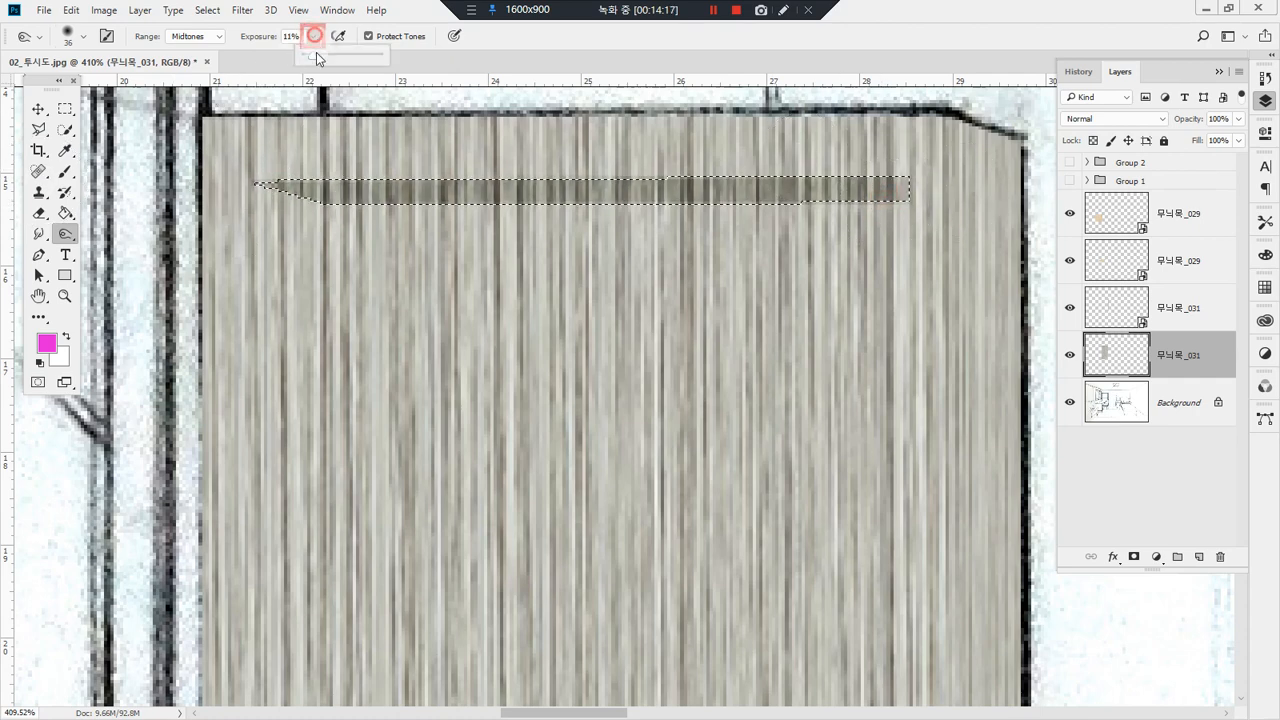
left_click(479, 50)
mouse_move(280, 184)
left_mouse_down()
mouse_move(968, 178)
mouse_move(161, 188)
left_mouse_up()
key("ctrl+d")
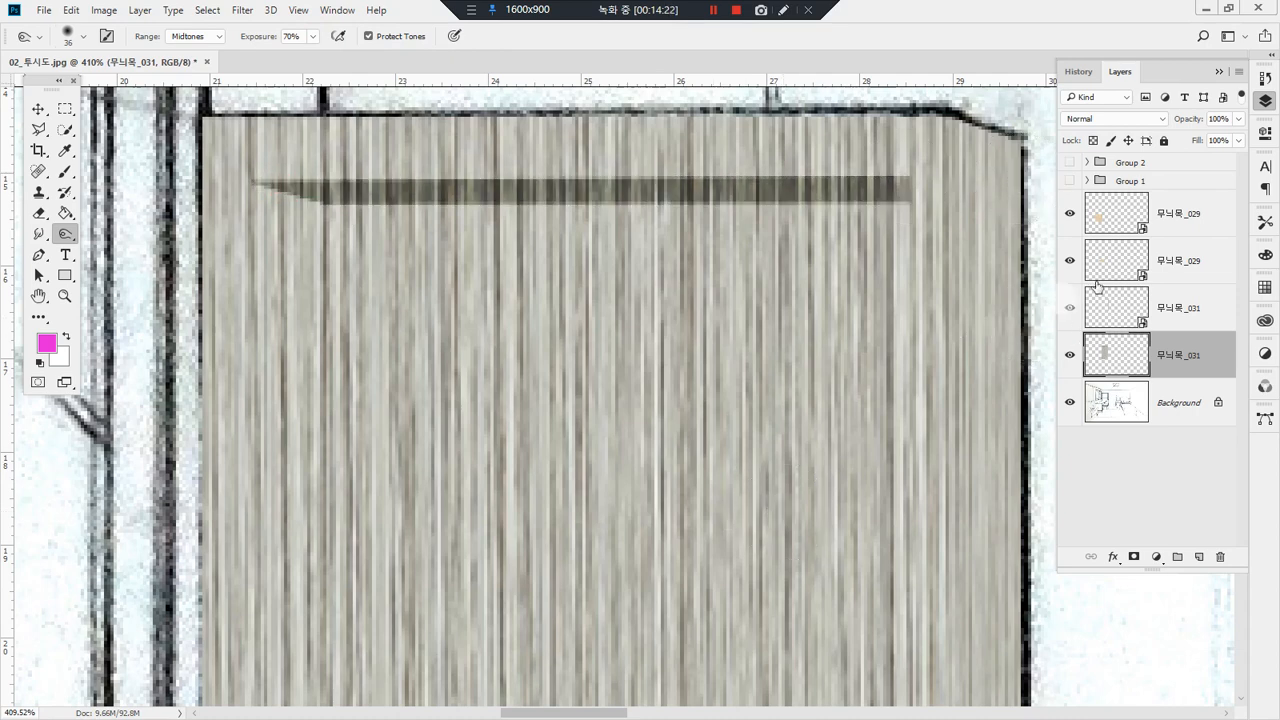
Step: Lower the layer's opacity to 60% and select the upper compartment's back panel with the Polygonal Lasso
left_click(1238, 119)
left_click_drag(1238, 140, 1210, 140)
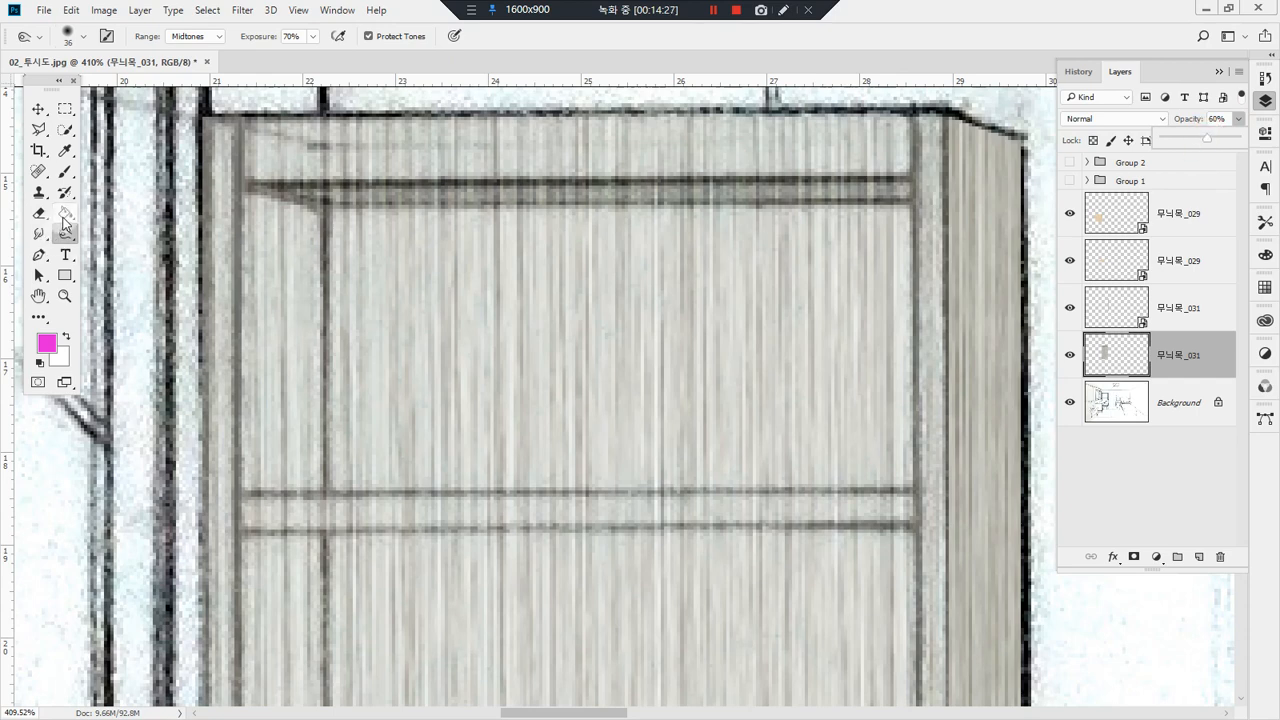
key("l")
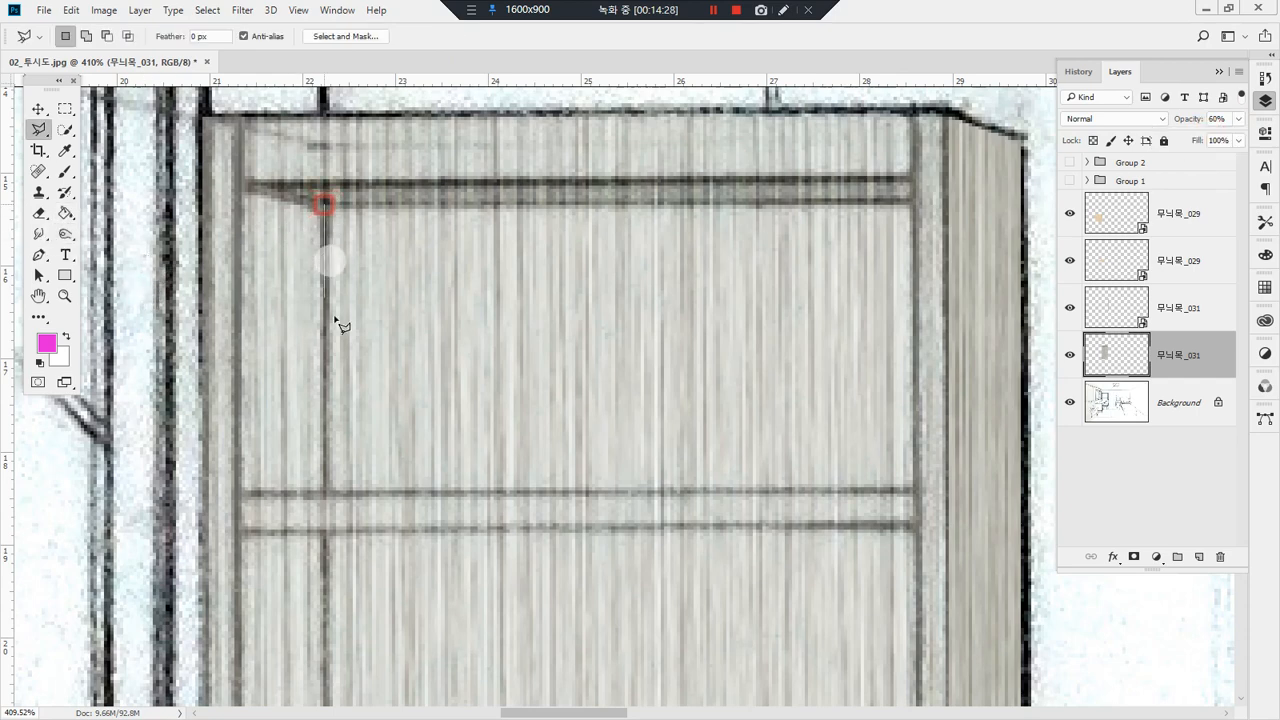
left_click(323, 492)
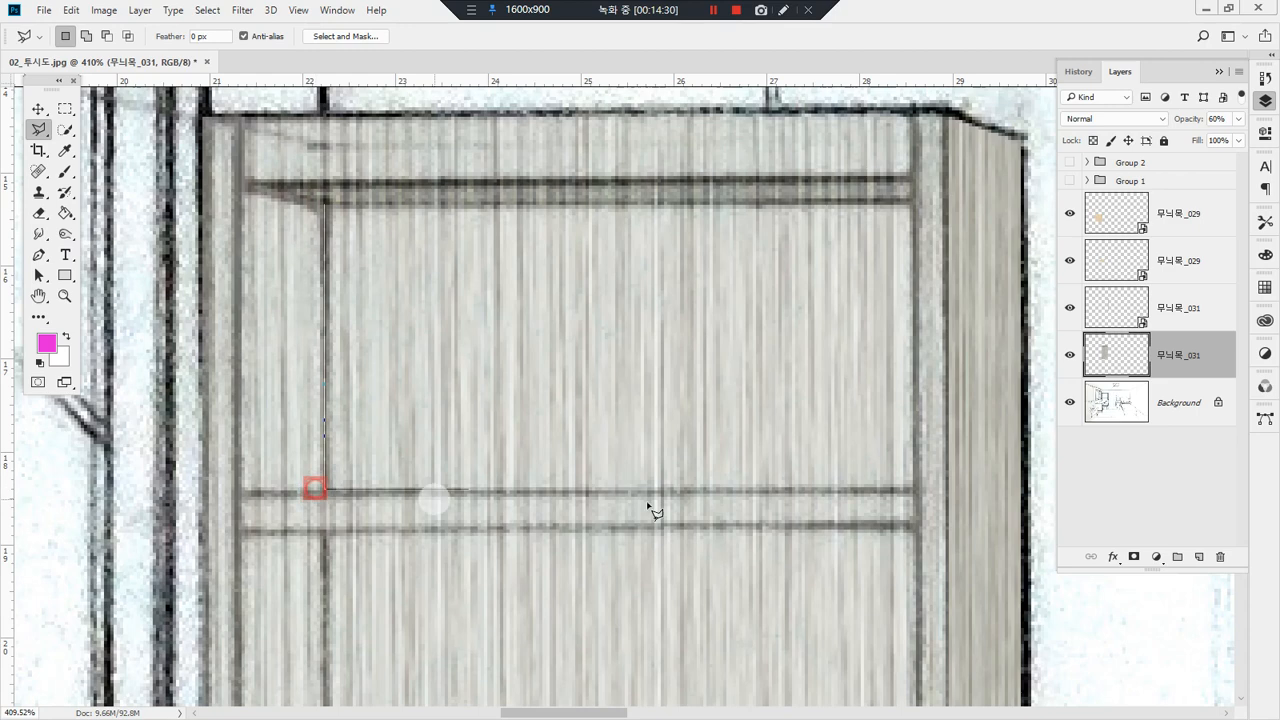
left_click(913, 490)
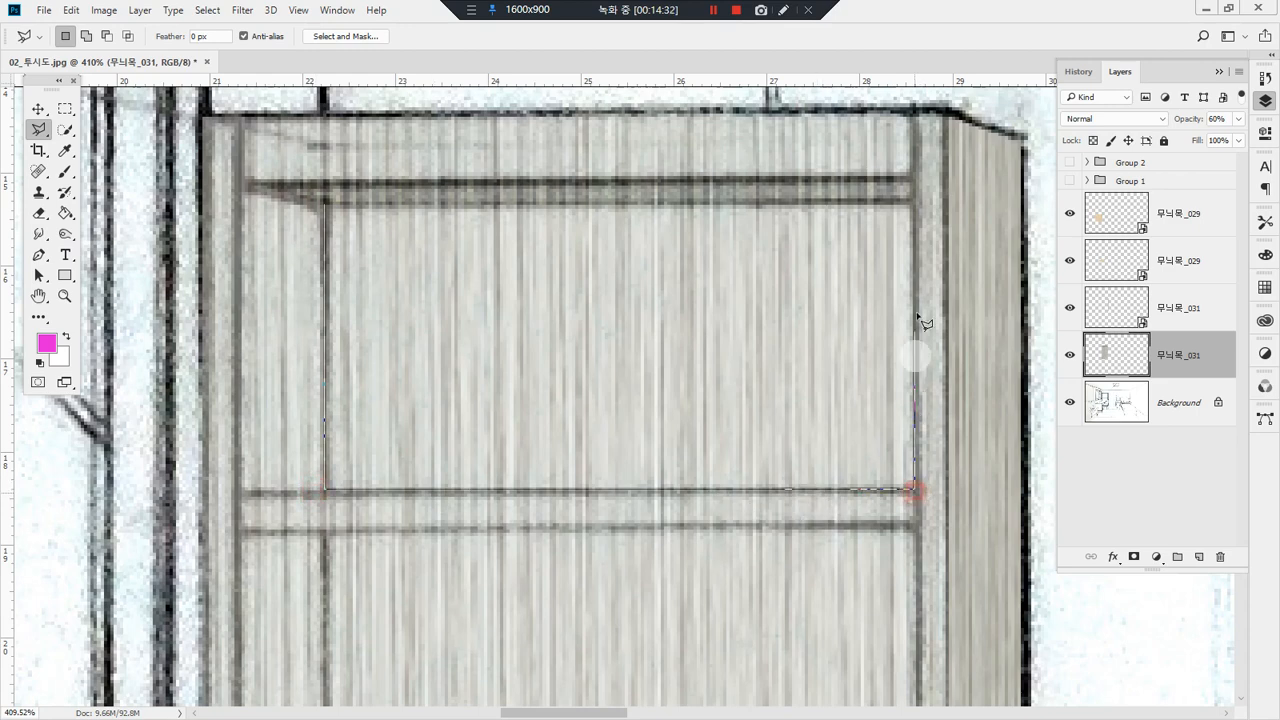
left_click(915, 205)
left_click(330, 206)
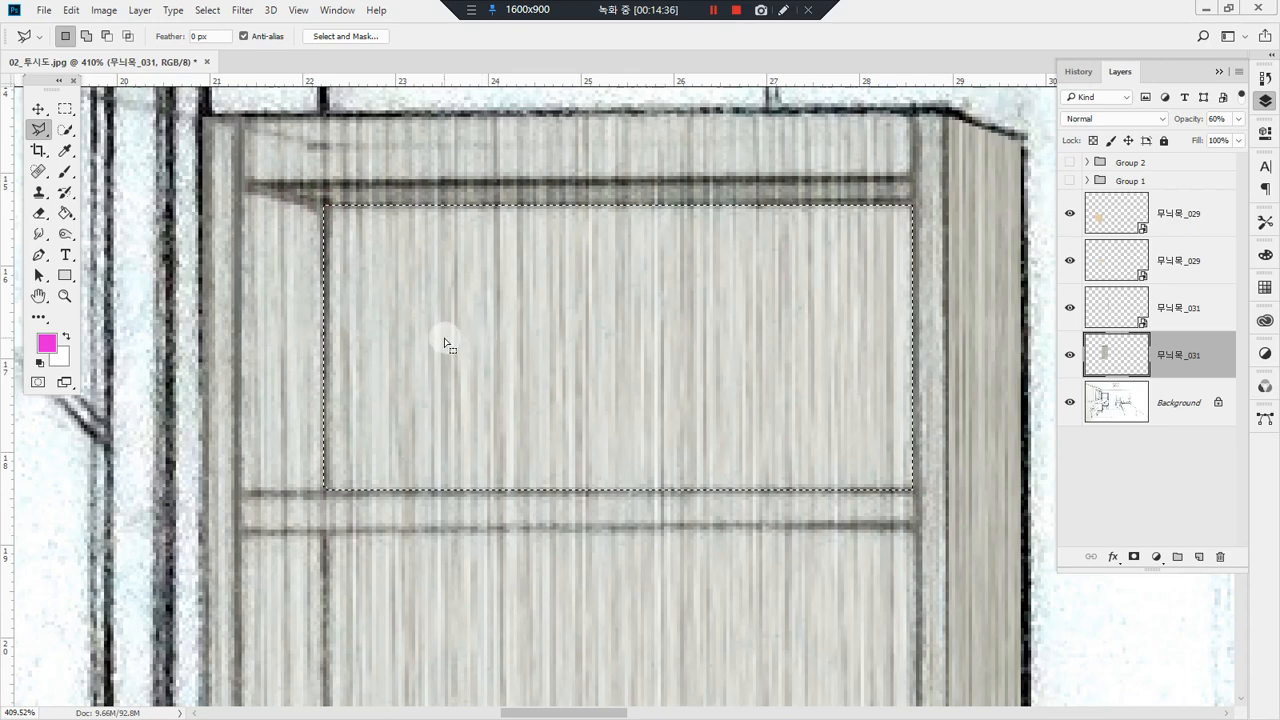
Step: Darken the selected back panel of the upper compartment with Burn strokes at 70% exposure
key("b")
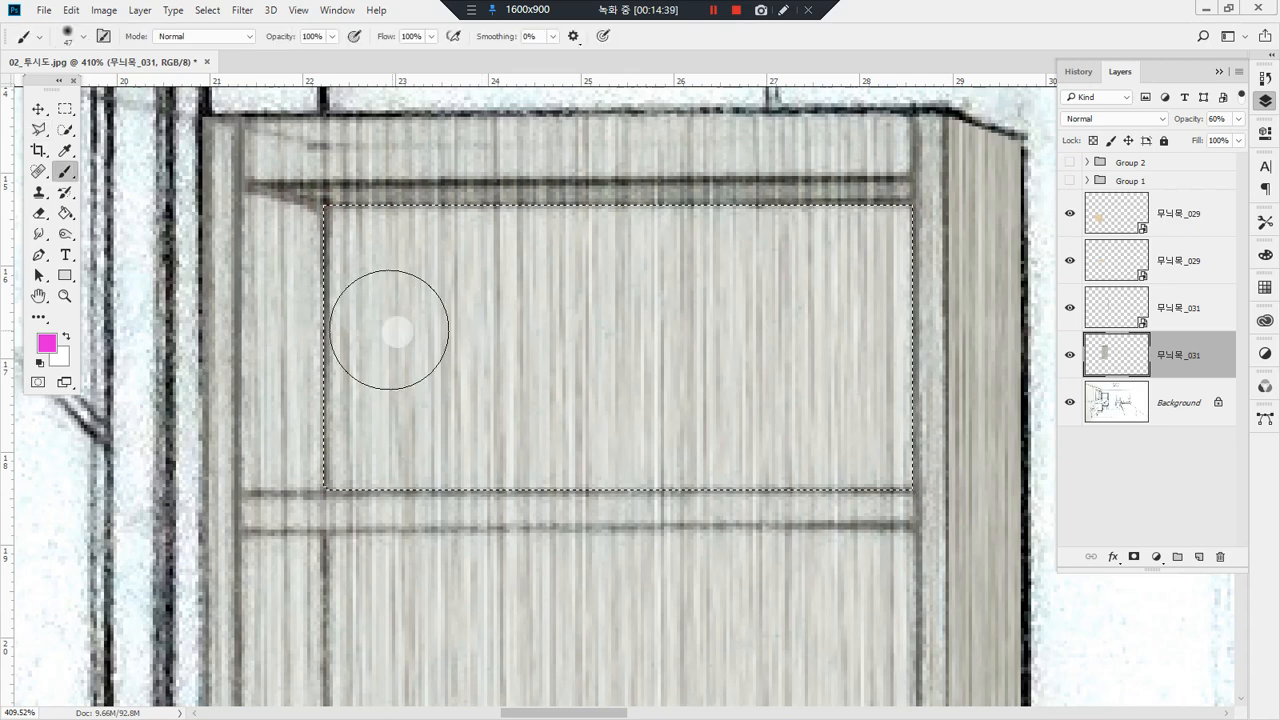
left_click(62, 217)
left_click(65, 237)
left_click(131, 250)
mouse_move(469, 252)
left_mouse_down()
mouse_move(289, 240)
mouse_move(786, 235)
mouse_move(60, 260)
mouse_move(1028, 308)
mouse_move(1114, 366)
mouse_move(891, 434)
mouse_move(86, 457)
mouse_move(171, 391)
mouse_move(149, 194)
mouse_move(281, 231)
mouse_move(966, 217)
mouse_move(1006, 246)
mouse_move(989, 280)
mouse_move(1038, 342)
mouse_move(814, 386)
mouse_move(323, 440)
mouse_move(1262, 450)
mouse_move(1007, 474)
left_mouse_up()
mouse_move(1007, 477)
left_mouse_down()
mouse_move(992, 478)
mouse_move(1203, 483)
mouse_move(1100, 380)
mouse_move(1213, 335)
mouse_move(1069, 251)
mouse_move(114, 248)
mouse_move(1276, 263)
left_mouse_up()
left_click_drag(1007, 221, 277, 257)
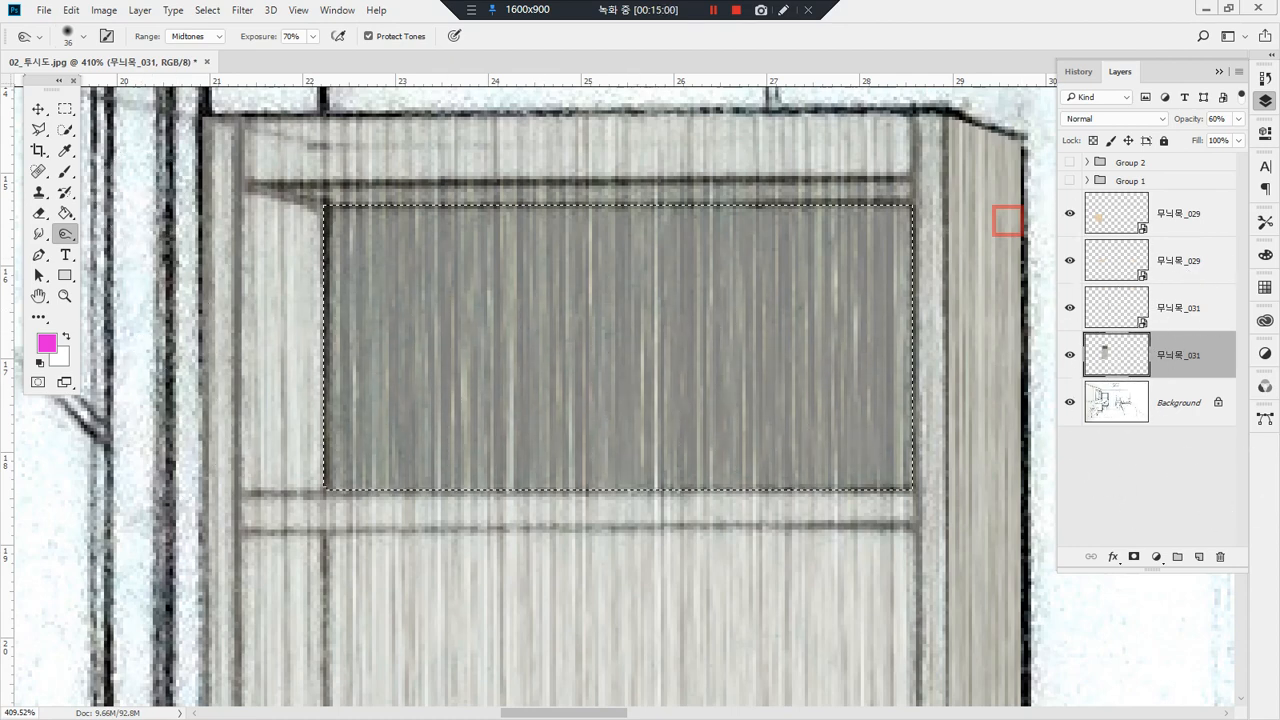
Step: Restore the bookshelf front layer's opacity to 100% and deselect the burned back panel
left_click(1239, 118)
left_click_drag(1229, 139, 1265, 140)
key("ctrl+d")
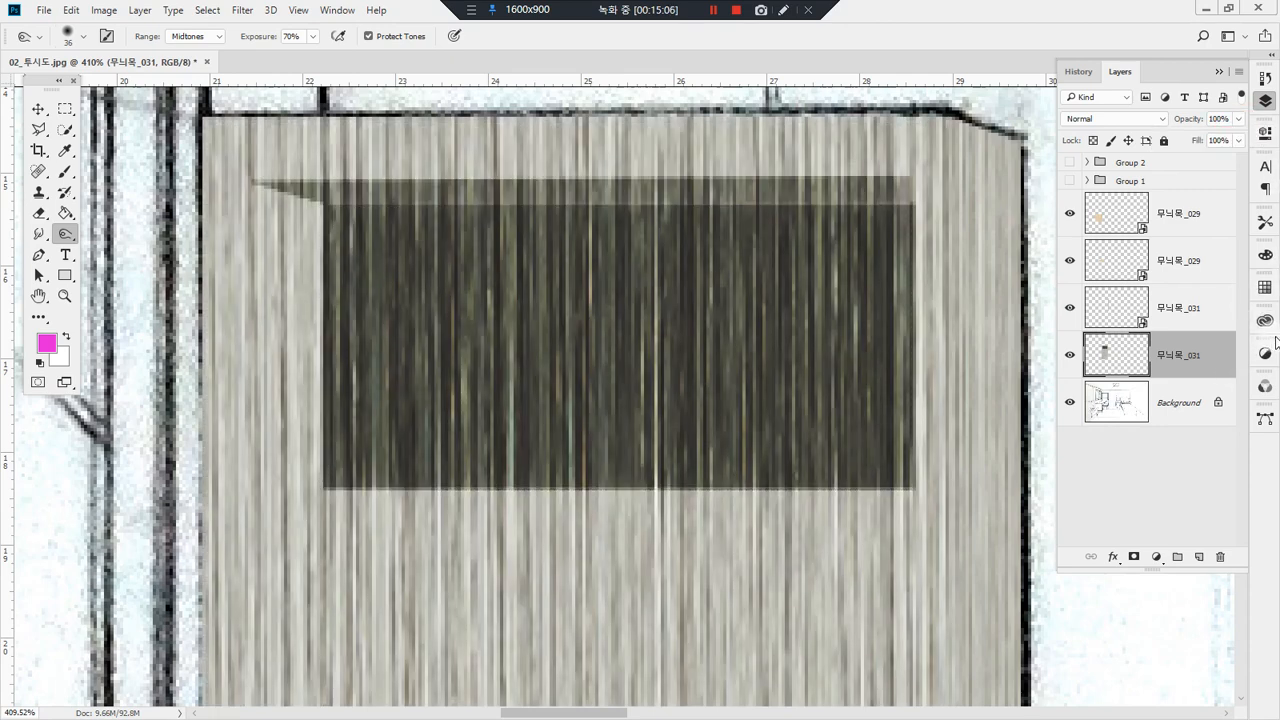
double_click(40, 296)
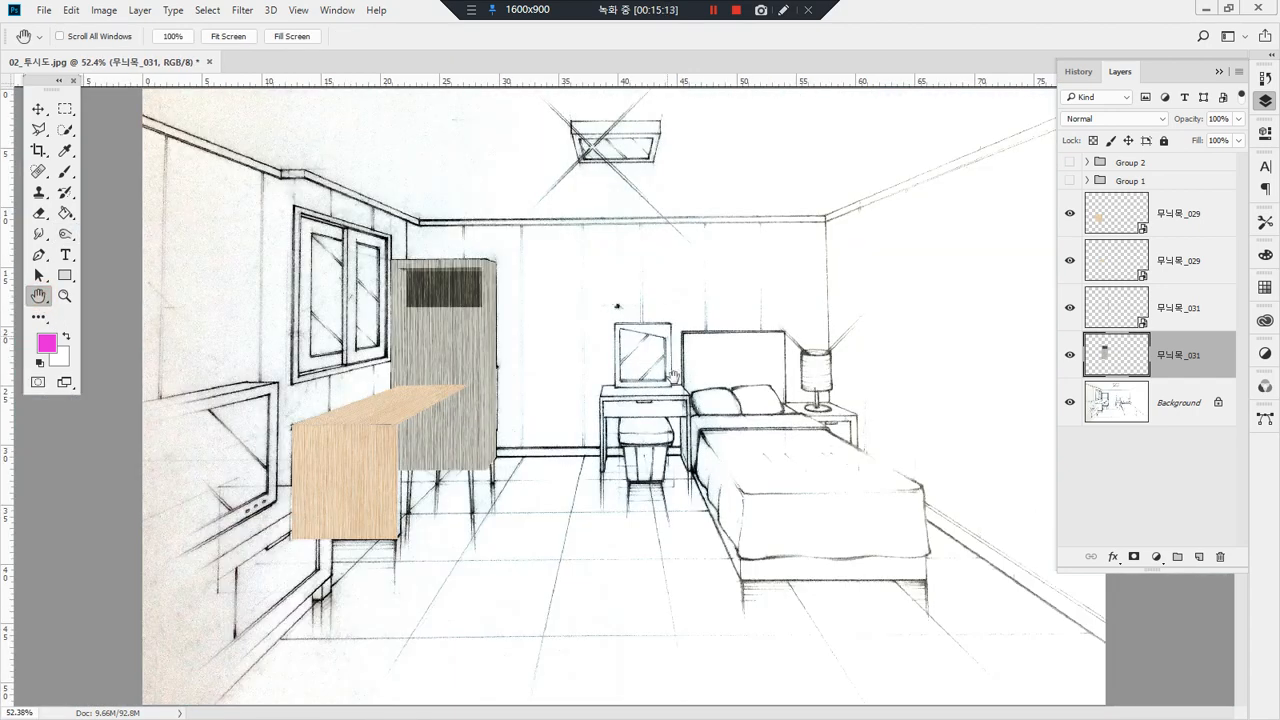
Step: Set the bookshelf front layer's opacity to 87% so the remaining shelf lines can be traced
left_click(1240, 119)
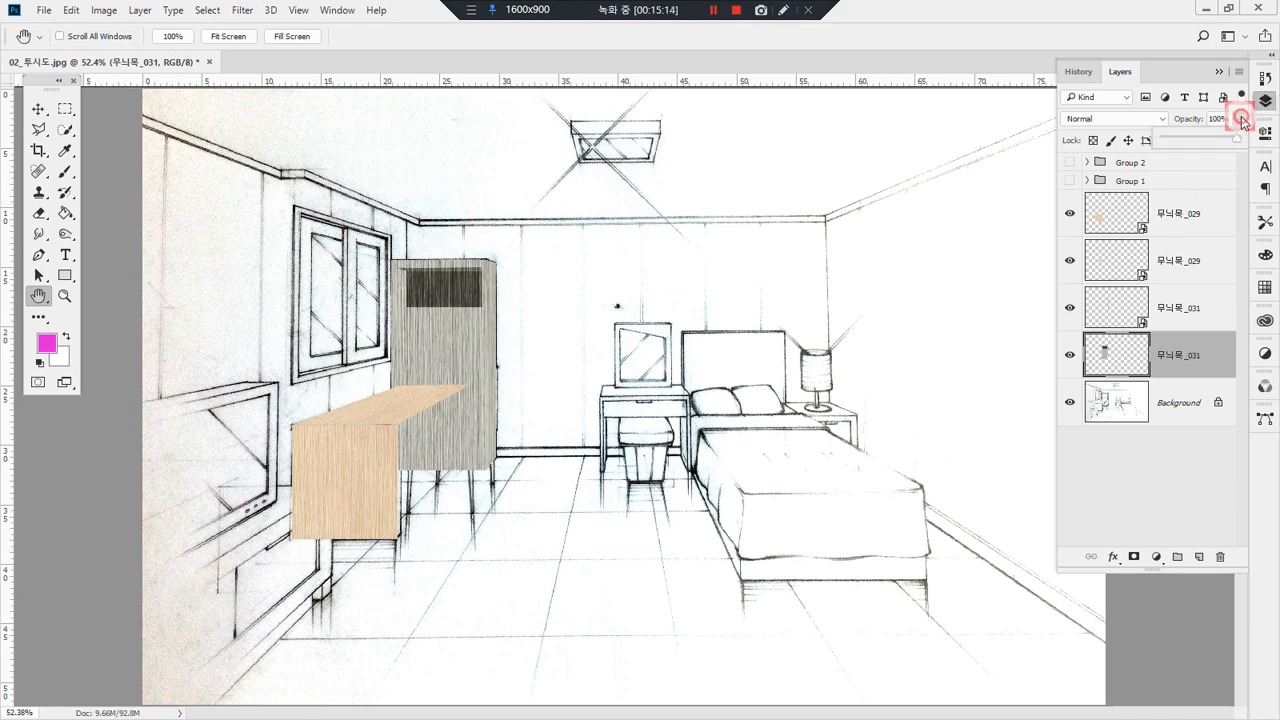
left_click_drag(1227, 142, 1228, 143)
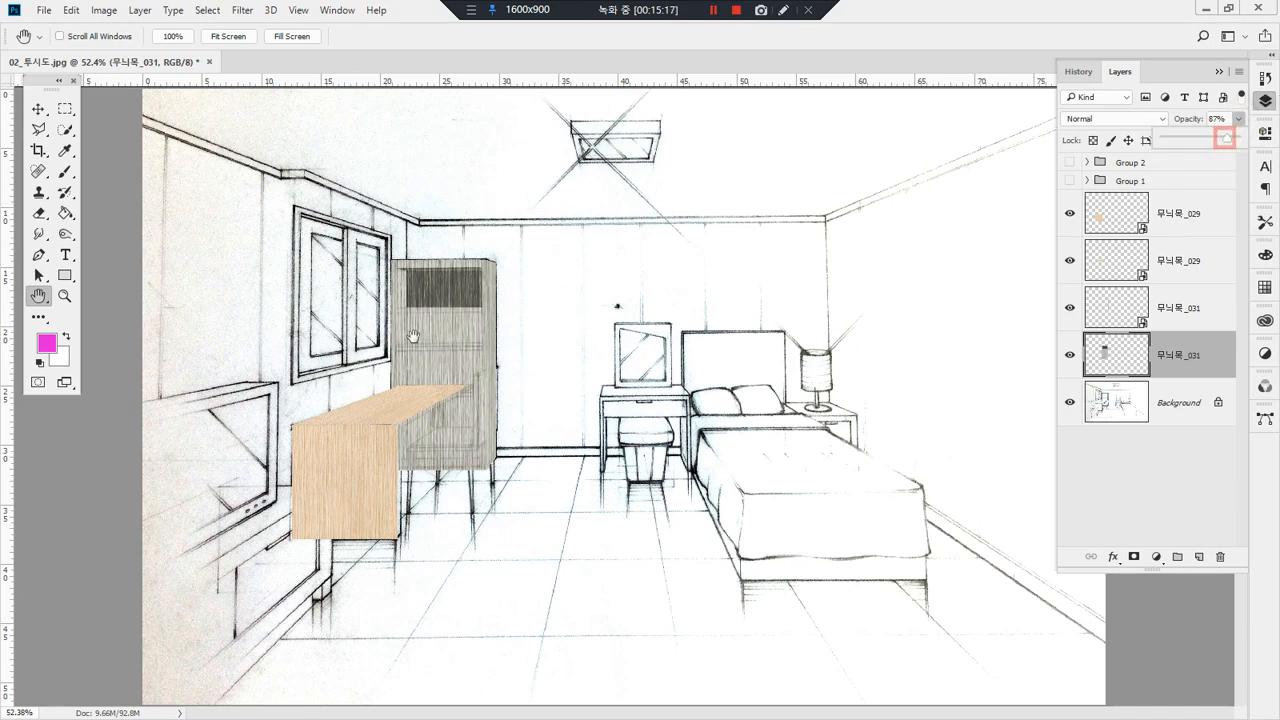
left_click_drag(377, 228, 566, 407)
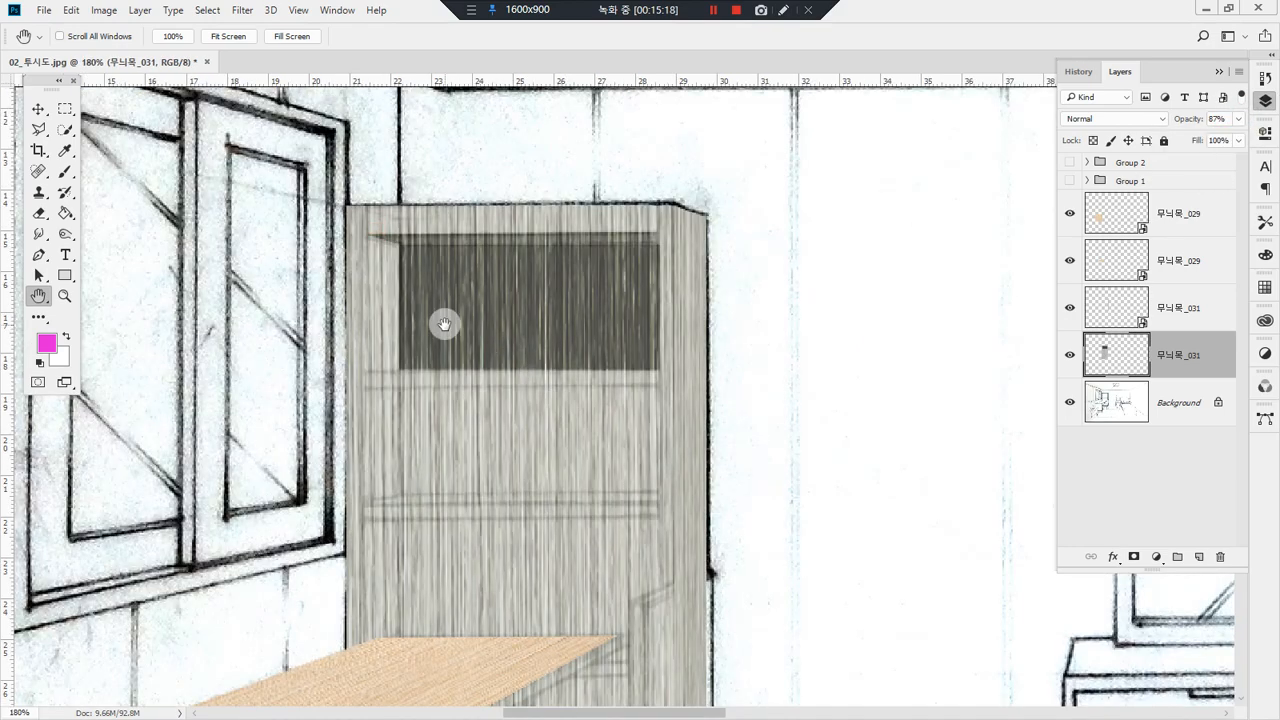
left_click_drag(257, 155, 678, 566)
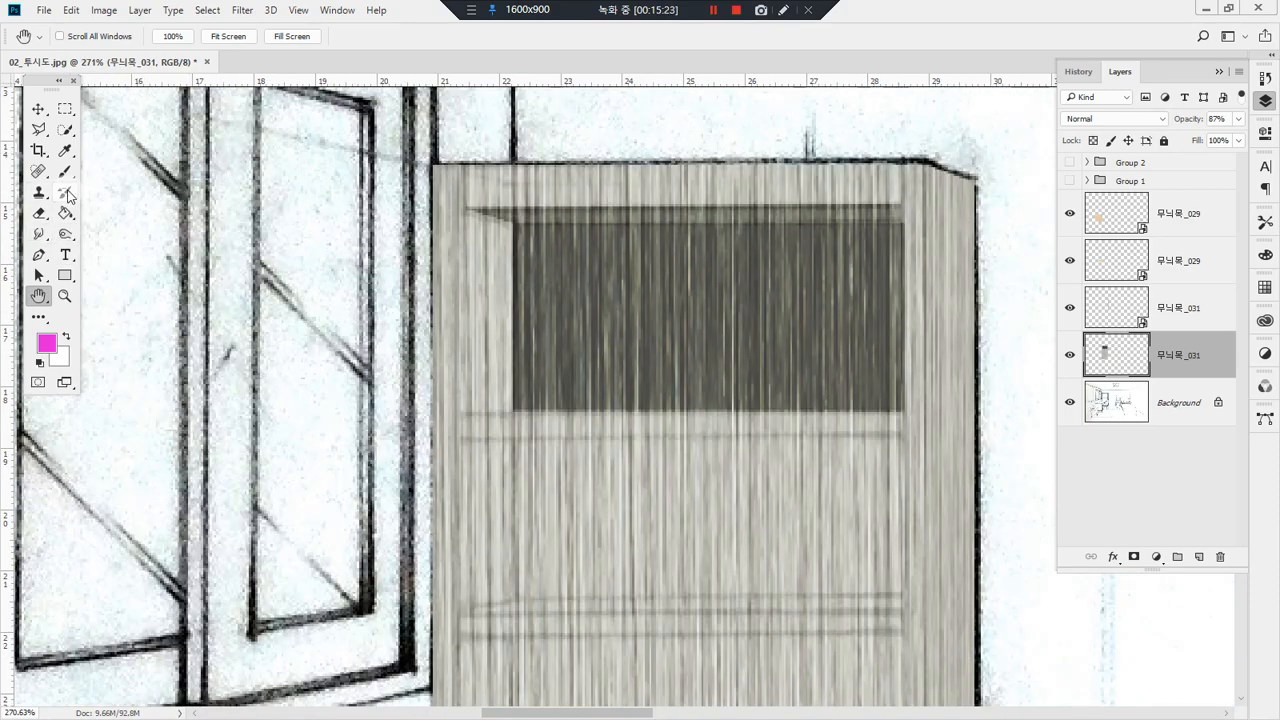
Step: Select the left inner side panel of the bookshelf's upper compartment with the Polygonal Lasso
key("l")
left_click(469, 209)
left_click(516, 226)
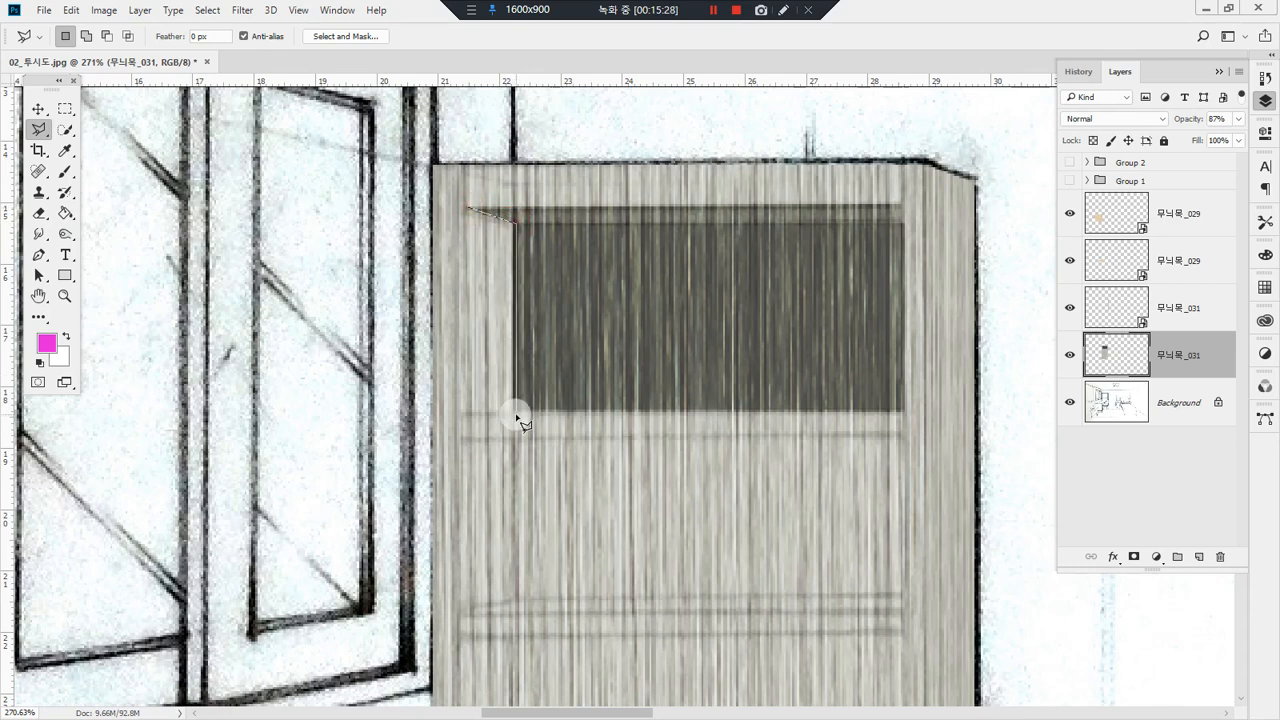
left_click(516, 414)
left_click(463, 413)
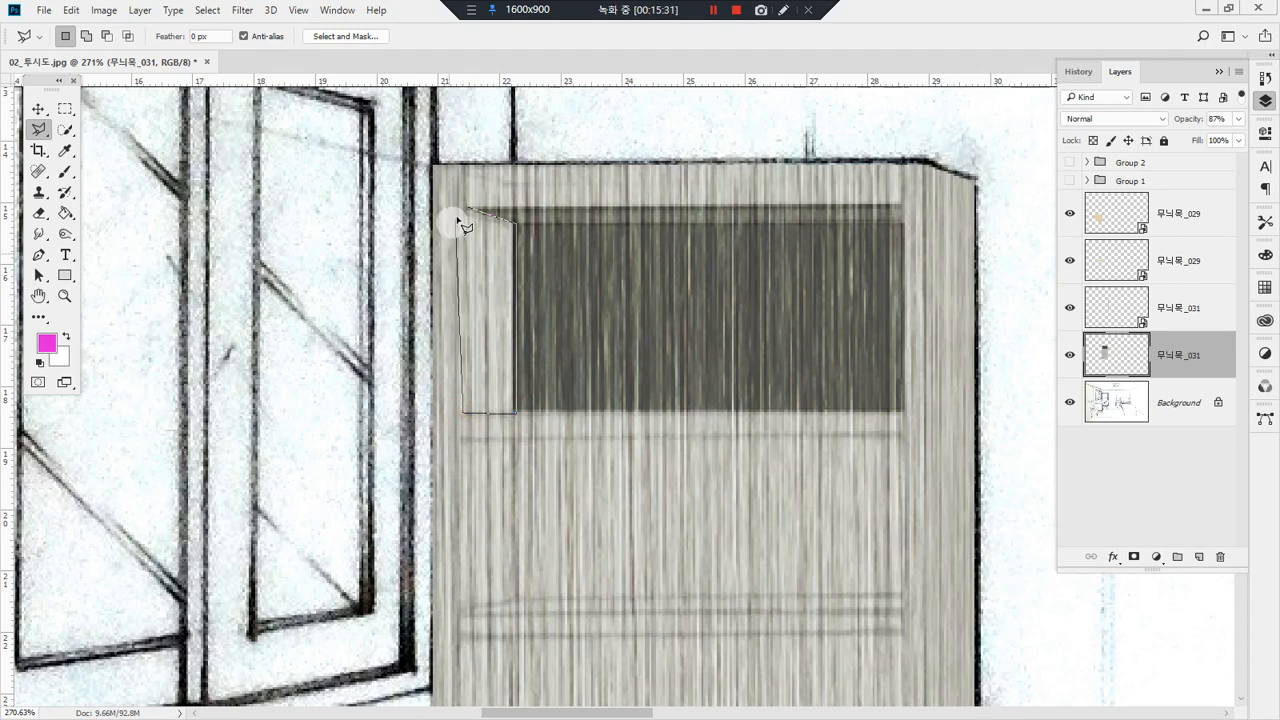
left_click(466, 211)
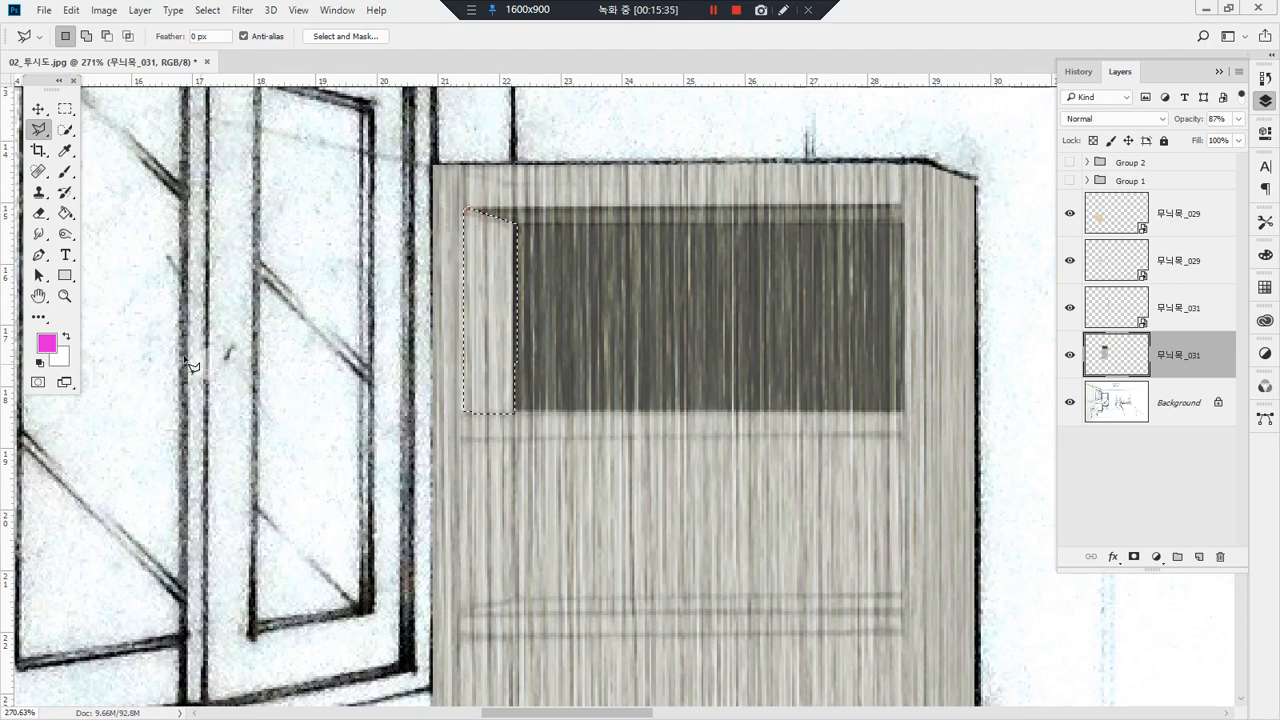
Step: Darken the selected left side panel of the upper compartment with Burn strokes at 70% exposure
left_click(65, 233)
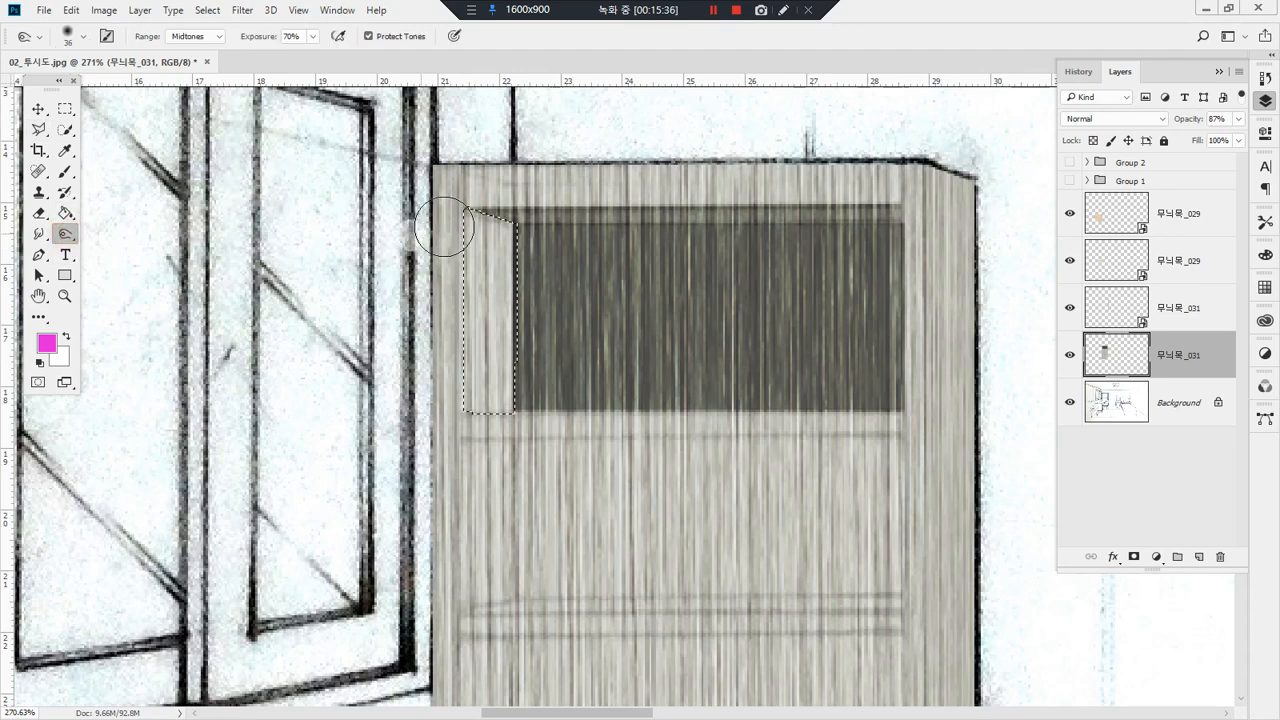
left_click_drag(512, 192, 517, 354)
left_click_drag(490, 173, 509, 341)
left_click_drag(519, 176, 520, 503)
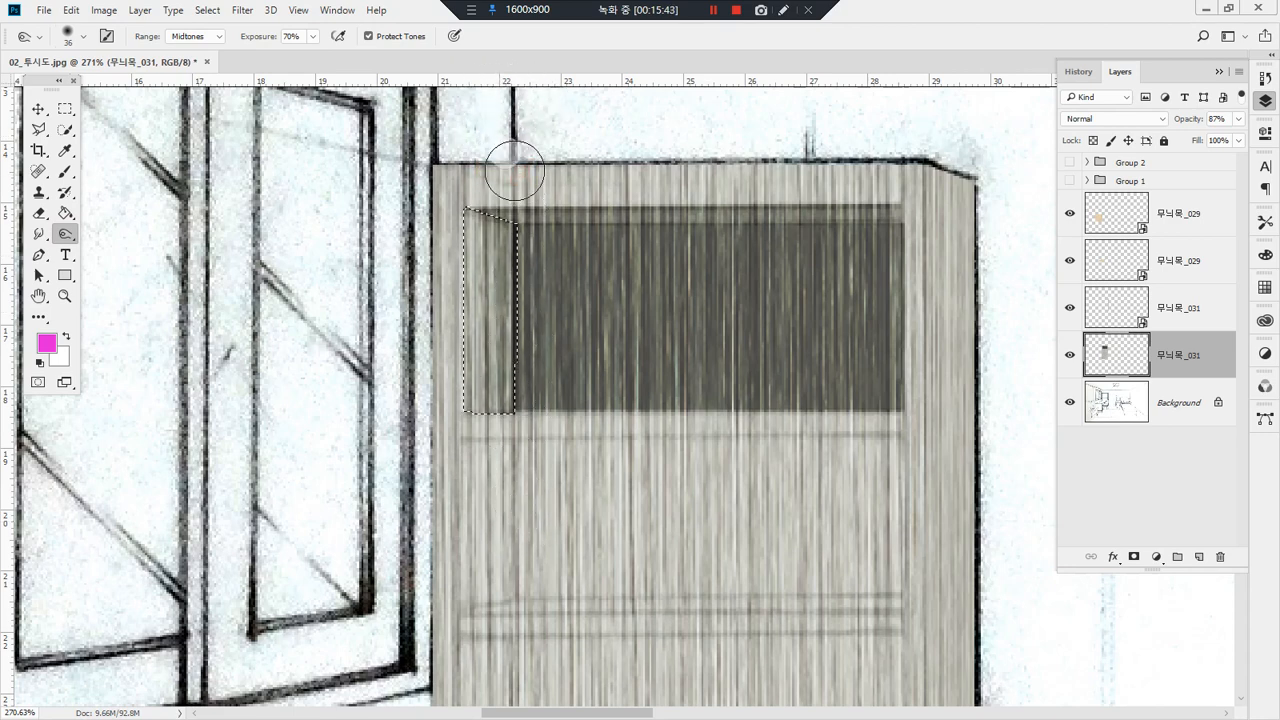
mouse_move(514, 172)
left_mouse_down()
mouse_move(509, 560)
mouse_move(491, 589)
left_mouse_up()
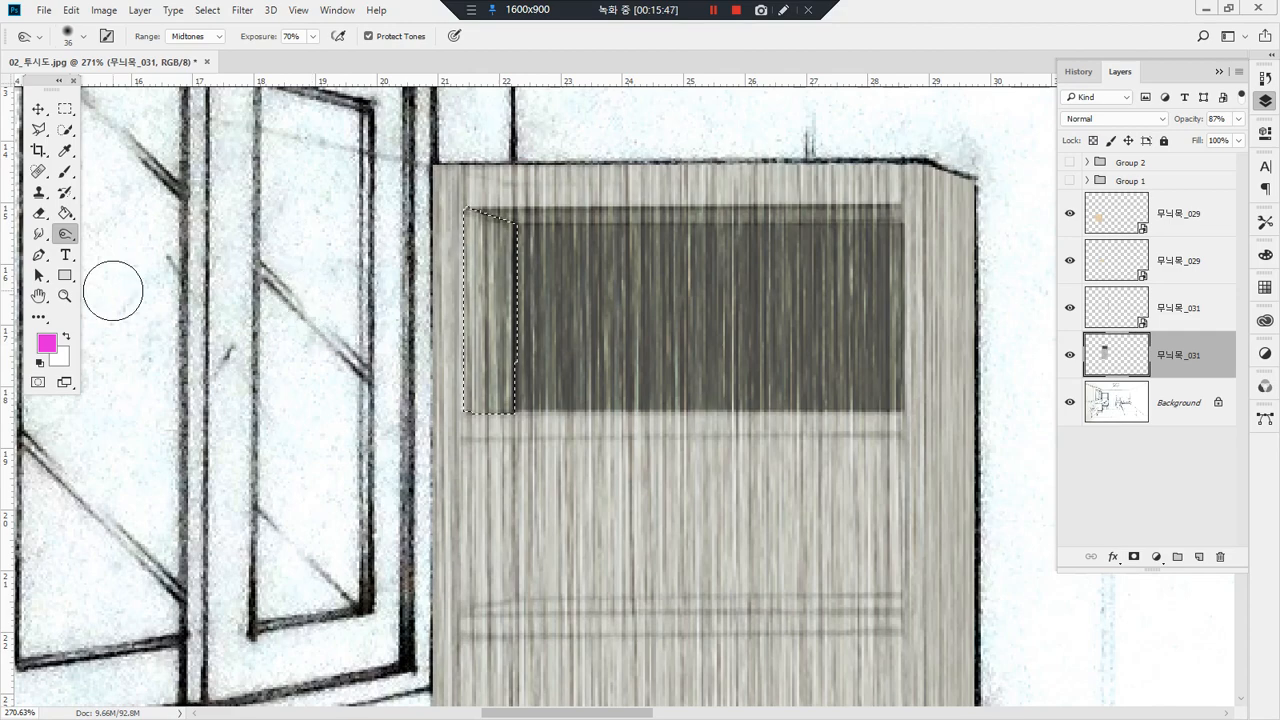
Step: Select the left inner side panel of the bookshelf's second compartment with the Polygonal Lasso
double_click(64, 296)
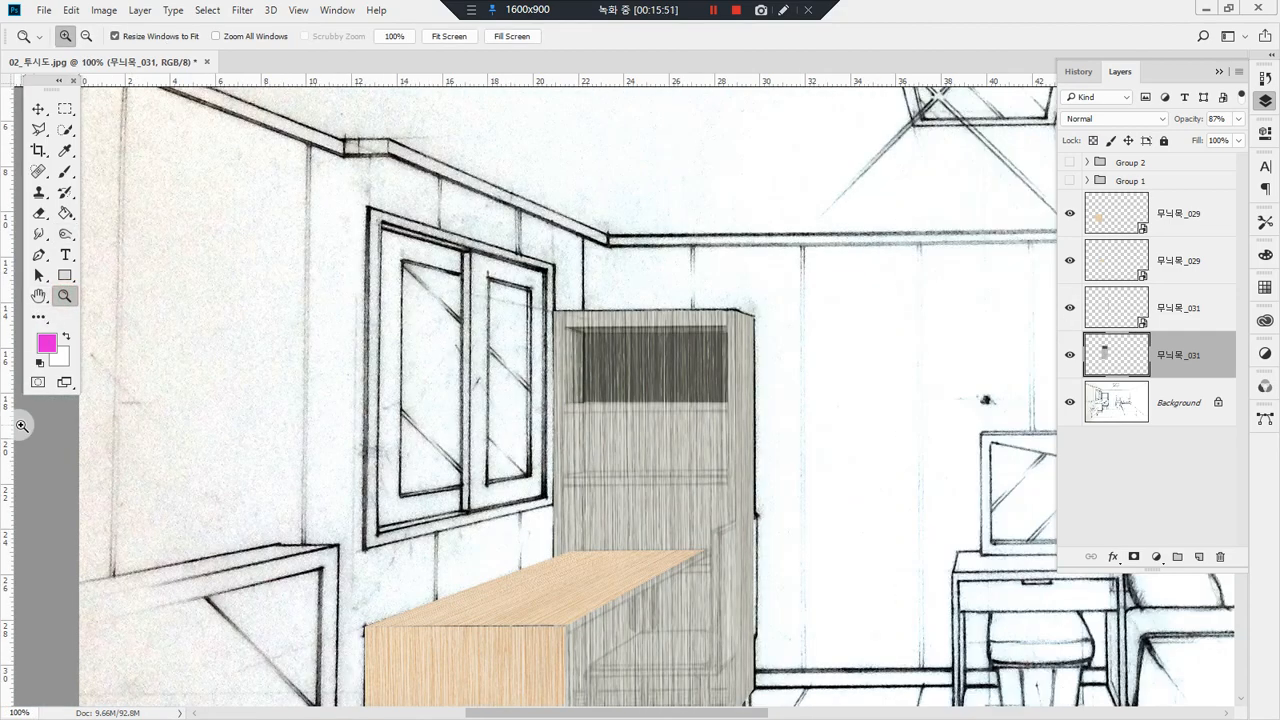
left_click_drag(623, 457, 576, 357)
left_click_drag(475, 295, 781, 432)
left_click_drag(540, 295, 663, 320)
key("l")
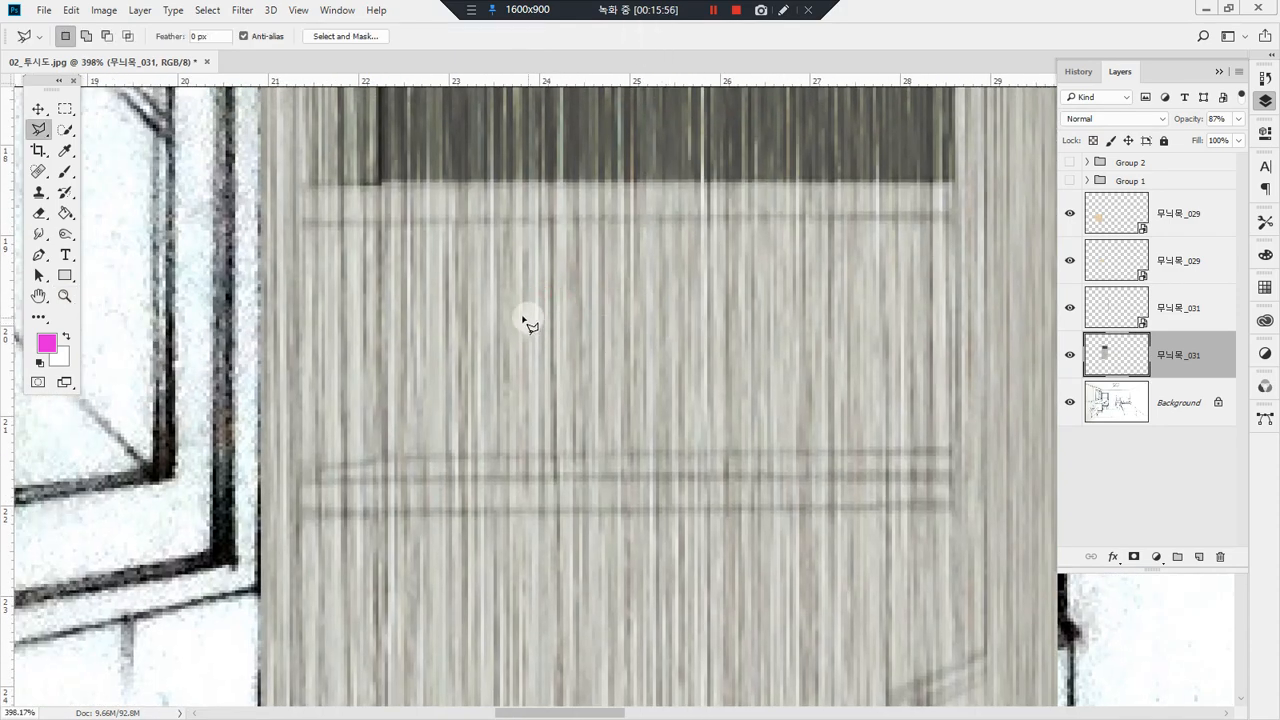
left_click(381, 225)
left_click(381, 455)
key("b")
left_click_drag(389, 205, 368, 605)
key("ctrl+z")
Step: Darken the selected left side panel of the second compartment with Burn strokes at 70% exposure
key("o")
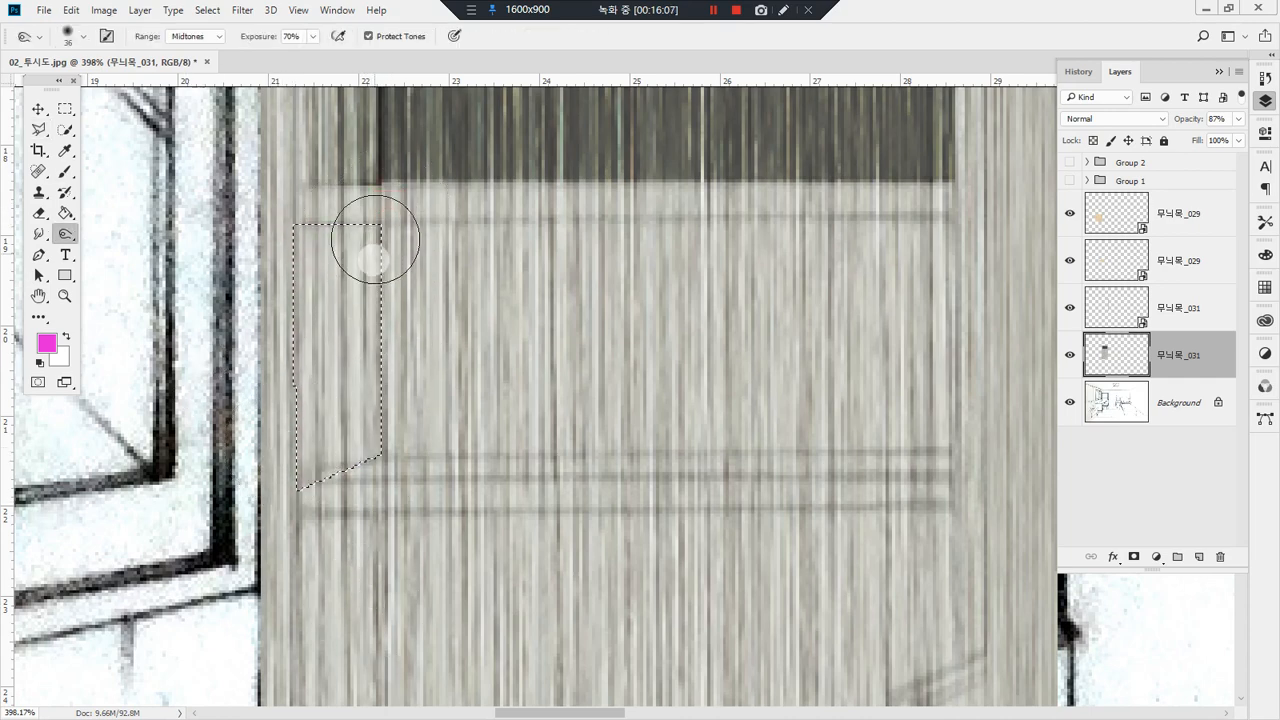
mouse_move(372, 406)
left_mouse_down()
mouse_move(384, 537)
mouse_move(339, 198)
mouse_move(321, 246)
mouse_move(317, 621)
mouse_move(370, 405)
mouse_move(373, 186)
left_mouse_up()
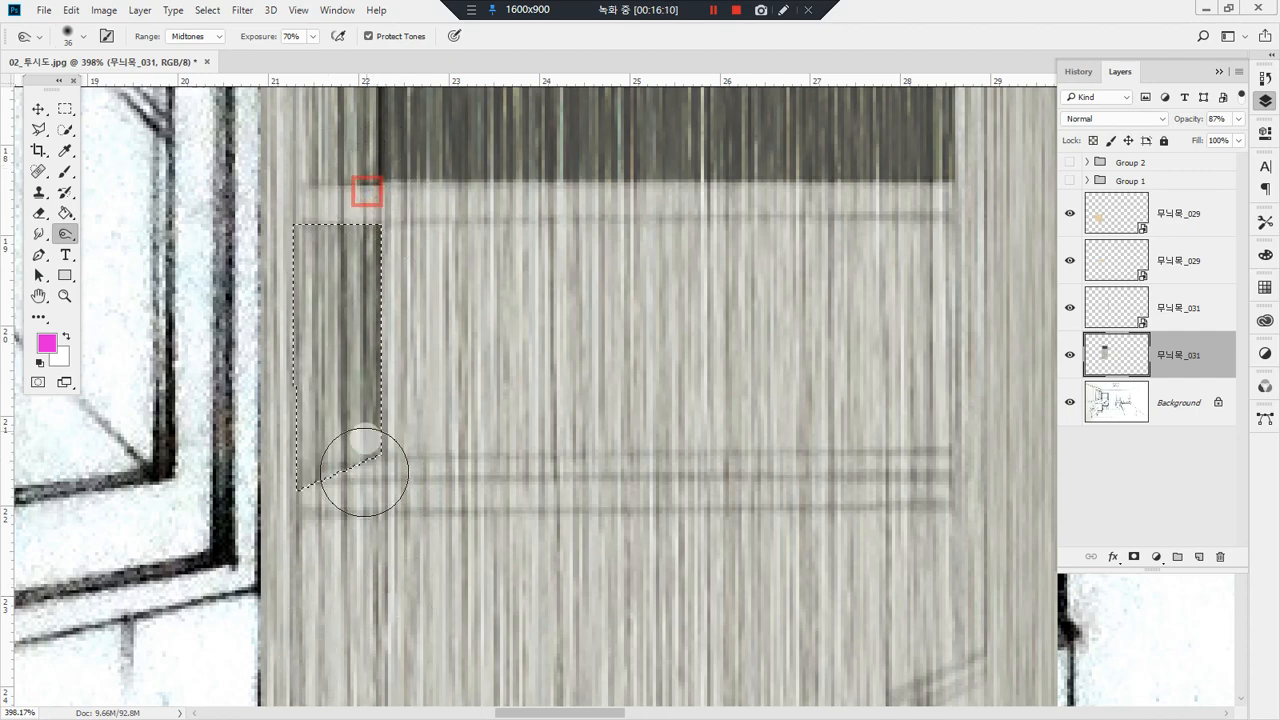
left_click_drag(364, 472, 374, 620)
mouse_move(386, 206)
left_mouse_down()
mouse_move(385, 262)
mouse_move(397, 642)
left_mouse_up()
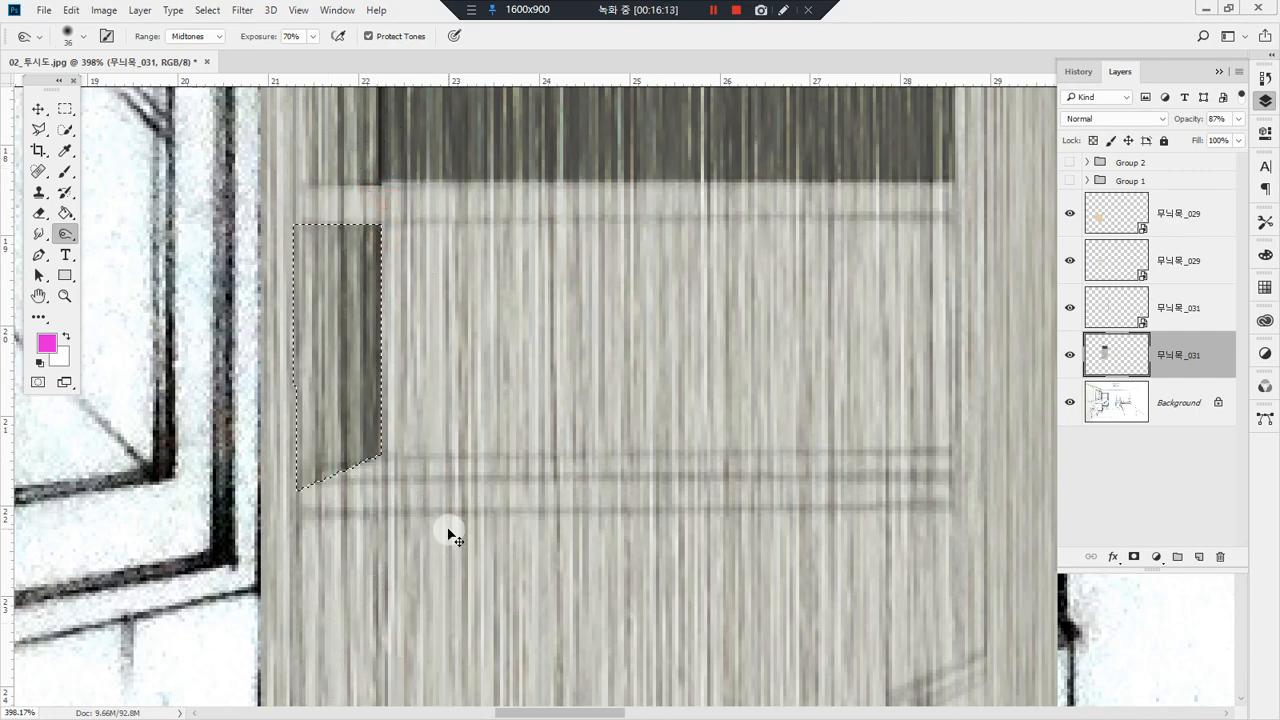
Step: Select the back panel of the second compartment with the Polygonal Lasso
key("m")
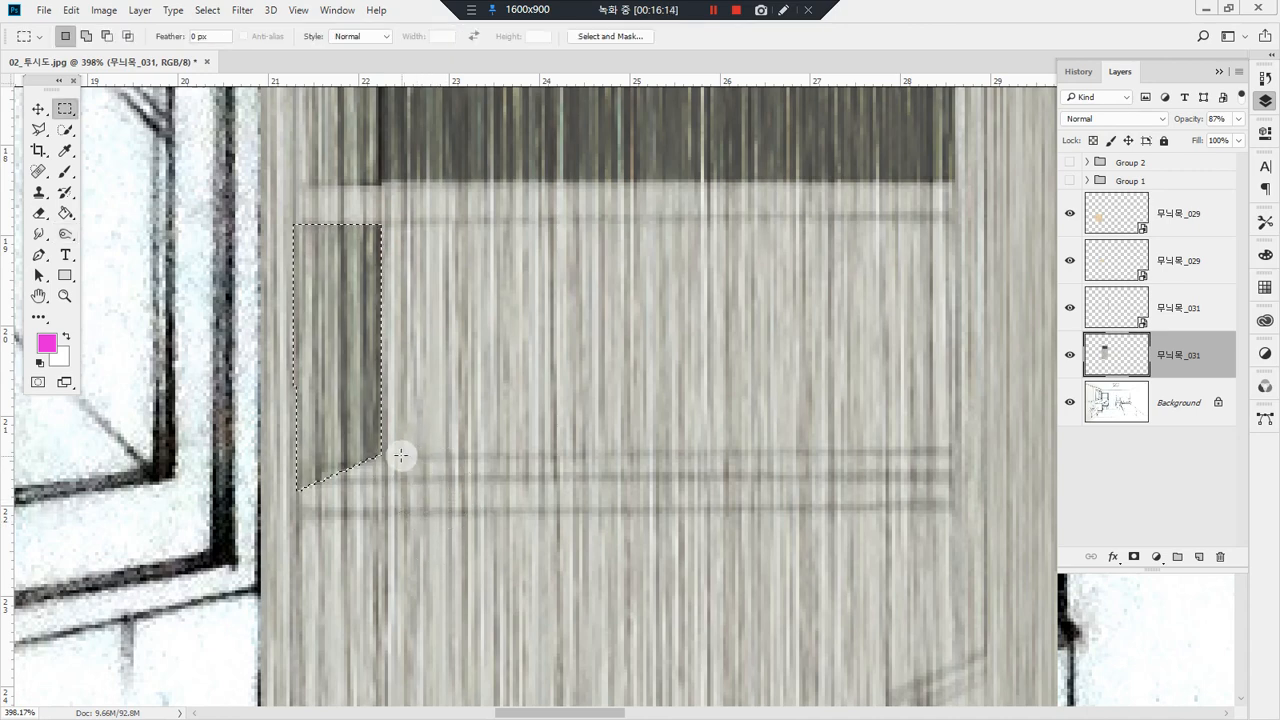
key("l")
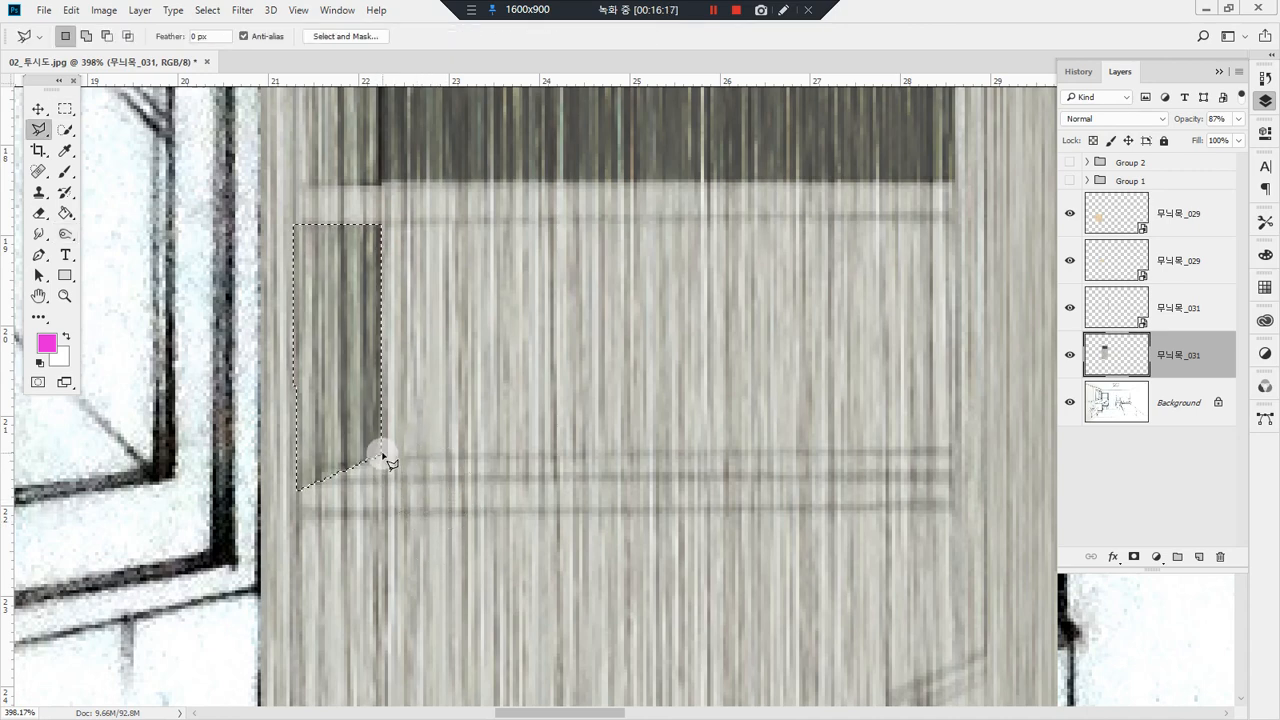
left_click(951, 449)
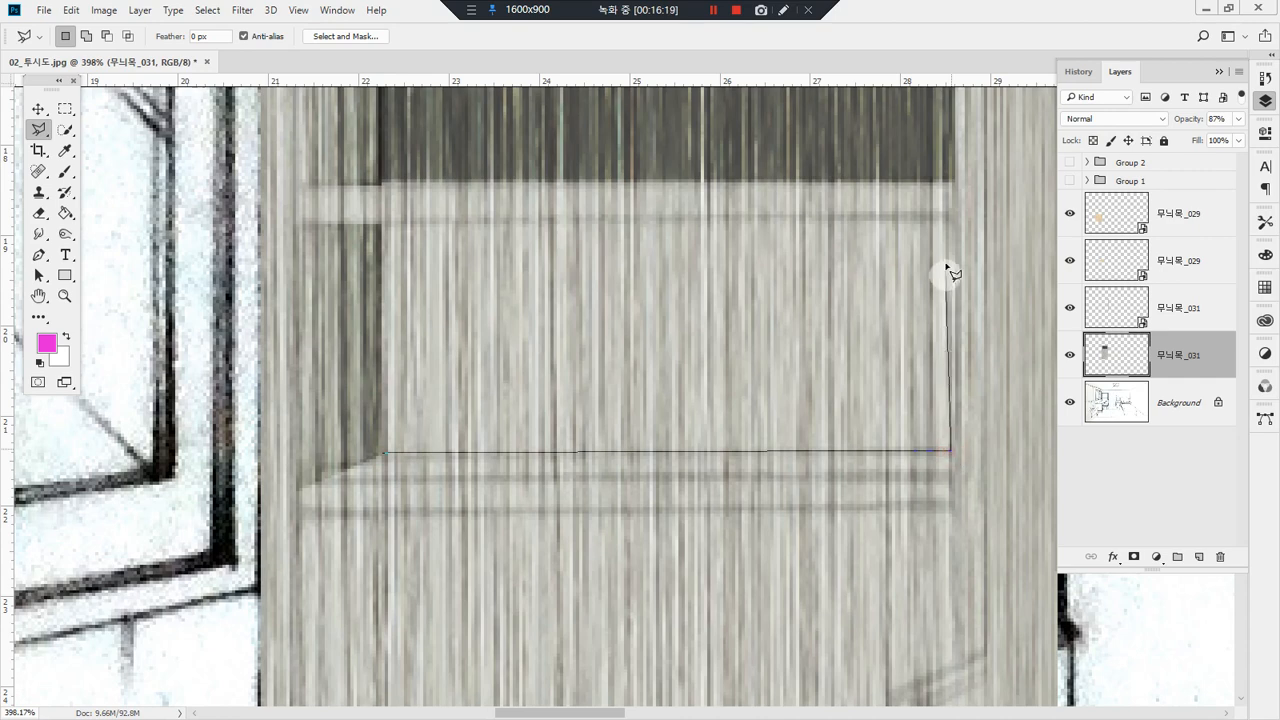
left_click(952, 215)
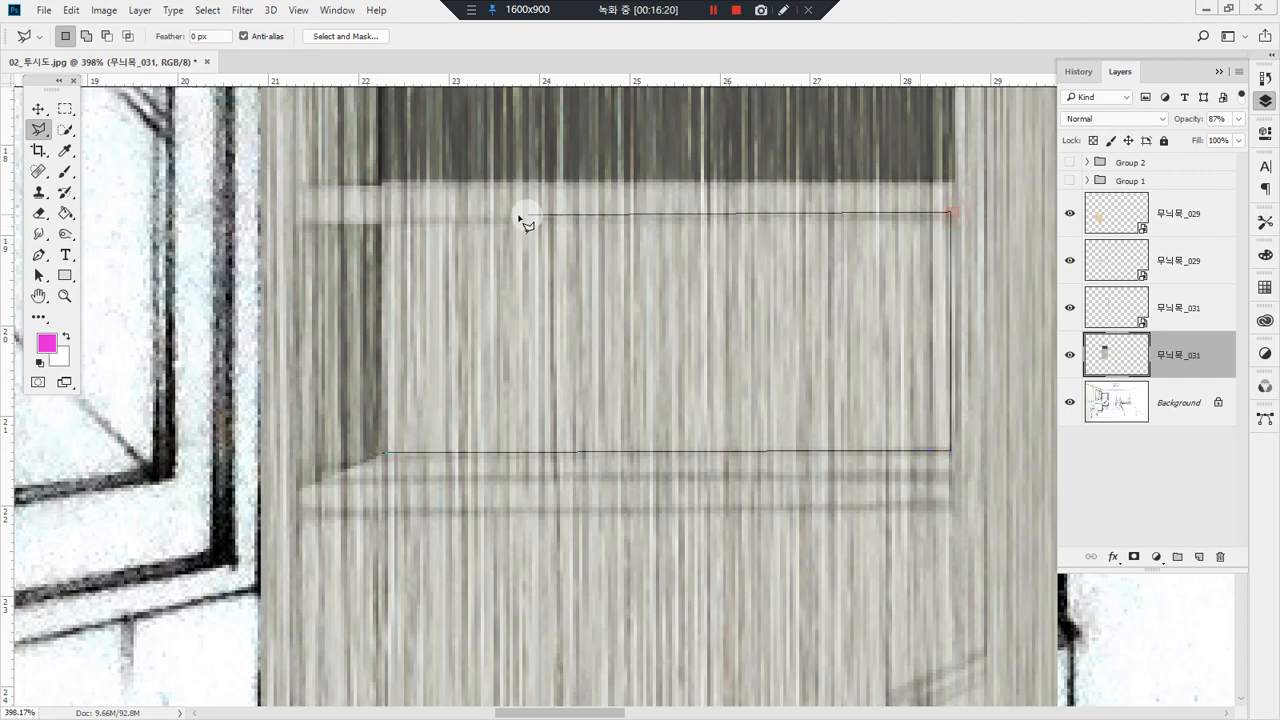
left_click(381, 223)
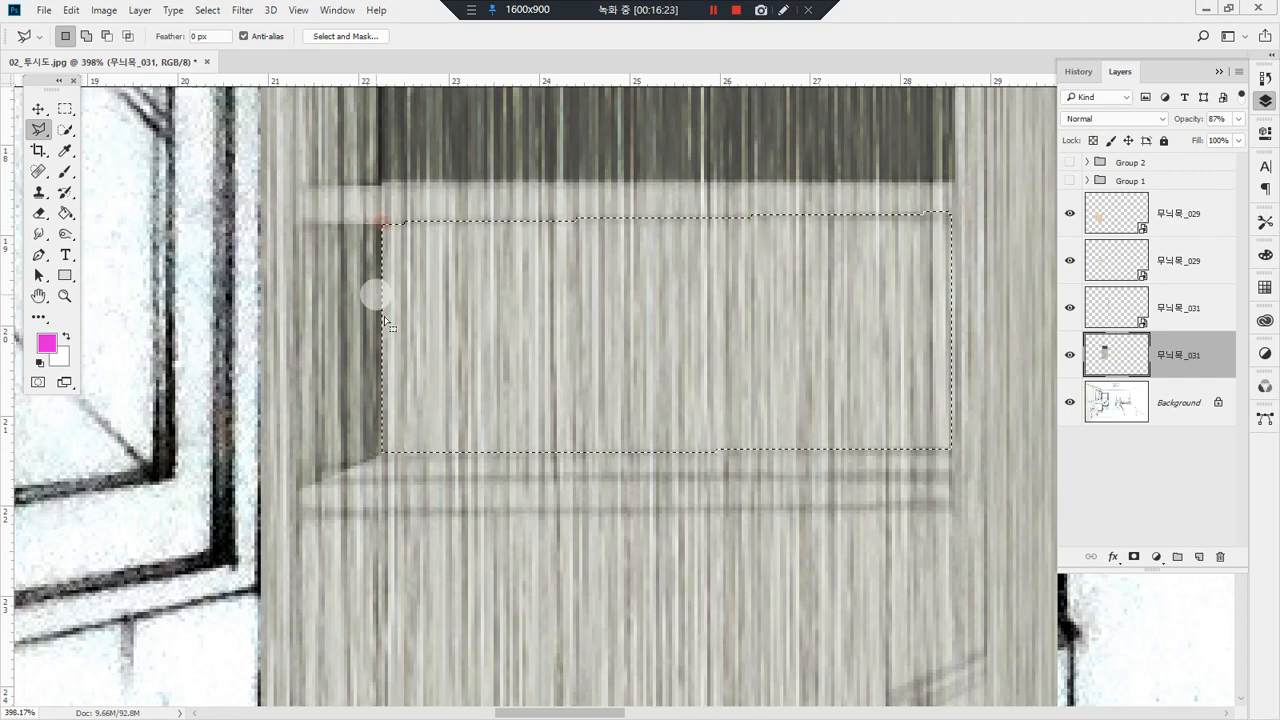
Step: Darken the second compartment's back panel evenly with repeated Burn strokes at 70% exposure
key("o")
mouse_move(940, 230)
left_mouse_down()
mouse_move(354, 229)
mouse_move(1240, 263)
mouse_move(535, 328)
mouse_move(243, 329)
left_mouse_up()
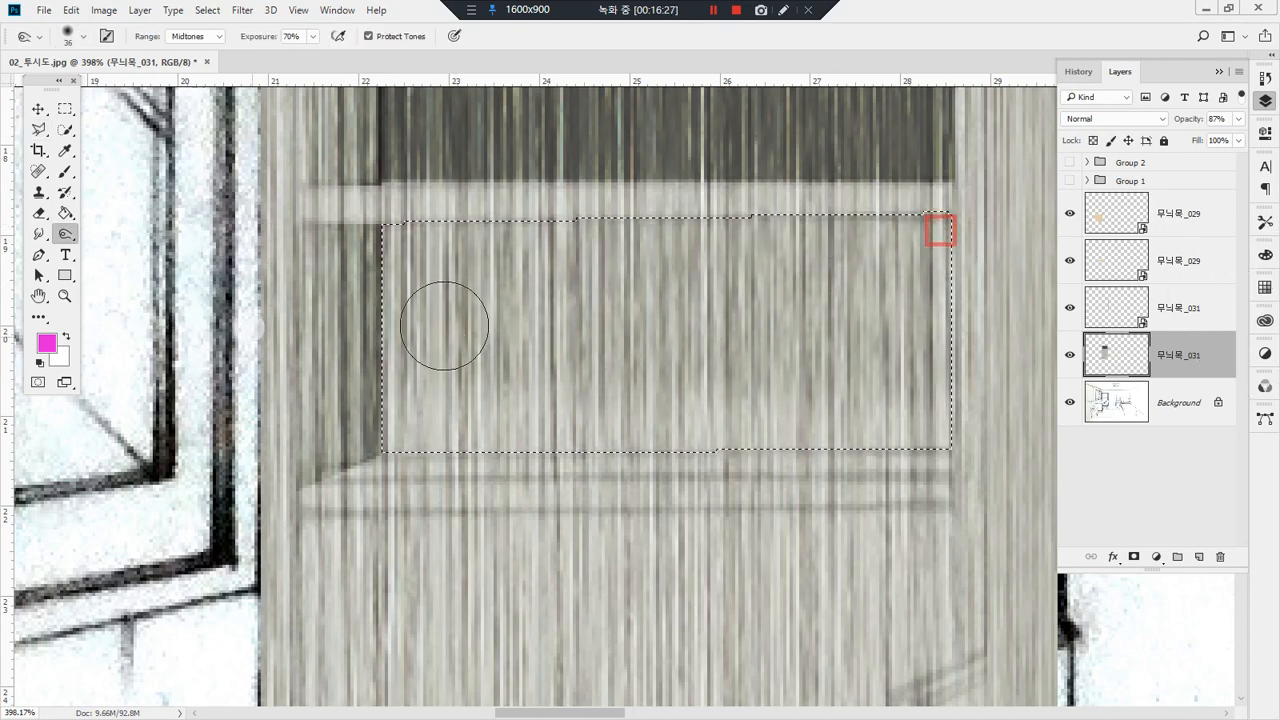
mouse_move(889, 300)
left_mouse_down()
mouse_move(316, 387)
mouse_move(1138, 505)
mouse_move(1090, 506)
mouse_move(1082, 466)
mouse_move(982, 433)
mouse_move(794, 420)
mouse_move(223, 314)
mouse_move(1051, 314)
mouse_move(0, 238)
left_mouse_up()
mouse_move(963, 240)
left_mouse_down()
mouse_move(45, 242)
mouse_move(994, 277)
left_mouse_up()
mouse_move(210, 245)
left_mouse_down()
mouse_move(731, 400)
mouse_move(920, 329)
mouse_move(180, 378)
left_mouse_up()
mouse_move(1096, 362)
left_mouse_down()
mouse_move(275, 405)
mouse_move(811, 236)
mouse_move(597, 260)
left_mouse_up()
mouse_move(992, 234)
left_mouse_down()
mouse_move(586, 243)
mouse_move(266, 306)
mouse_move(300, 249)
mouse_move(1016, 328)
mouse_move(1040, 392)
left_mouse_up()
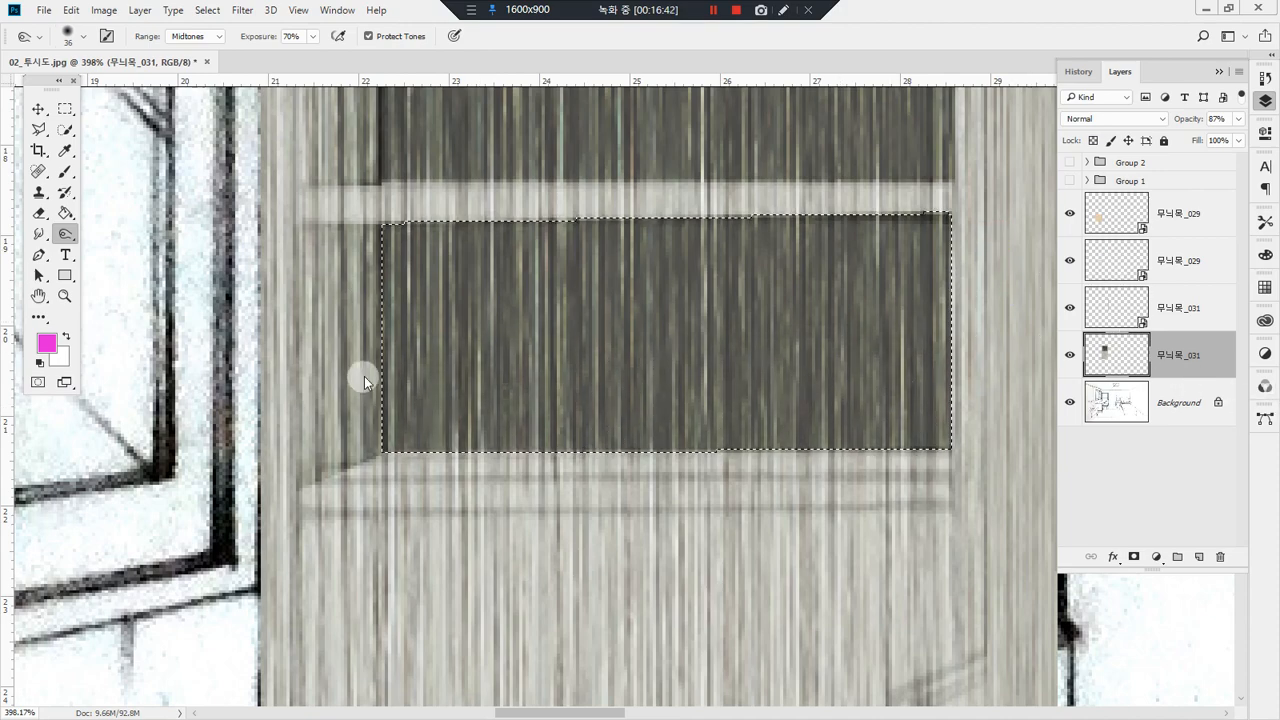
key("ctrl+s")
key("Escape")
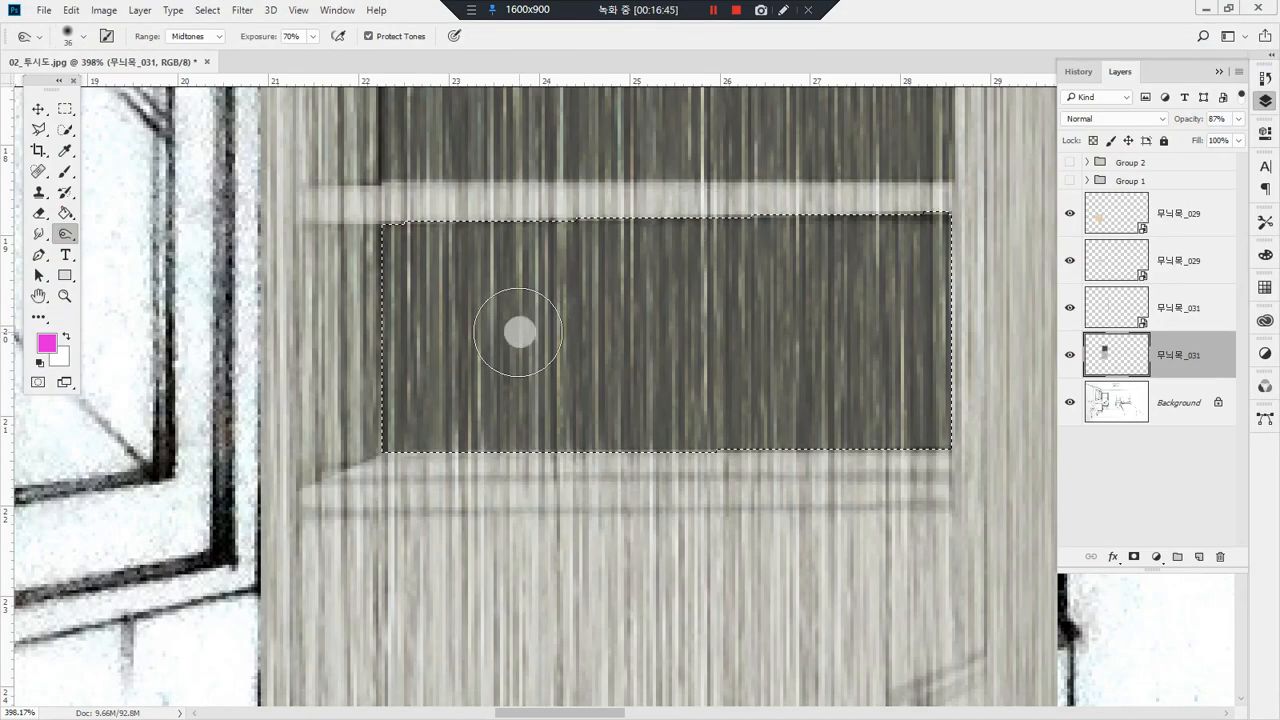
Step: Select the narrow top surface of the shelf board beneath the second compartment with the Polygonal Lasso
key("l")
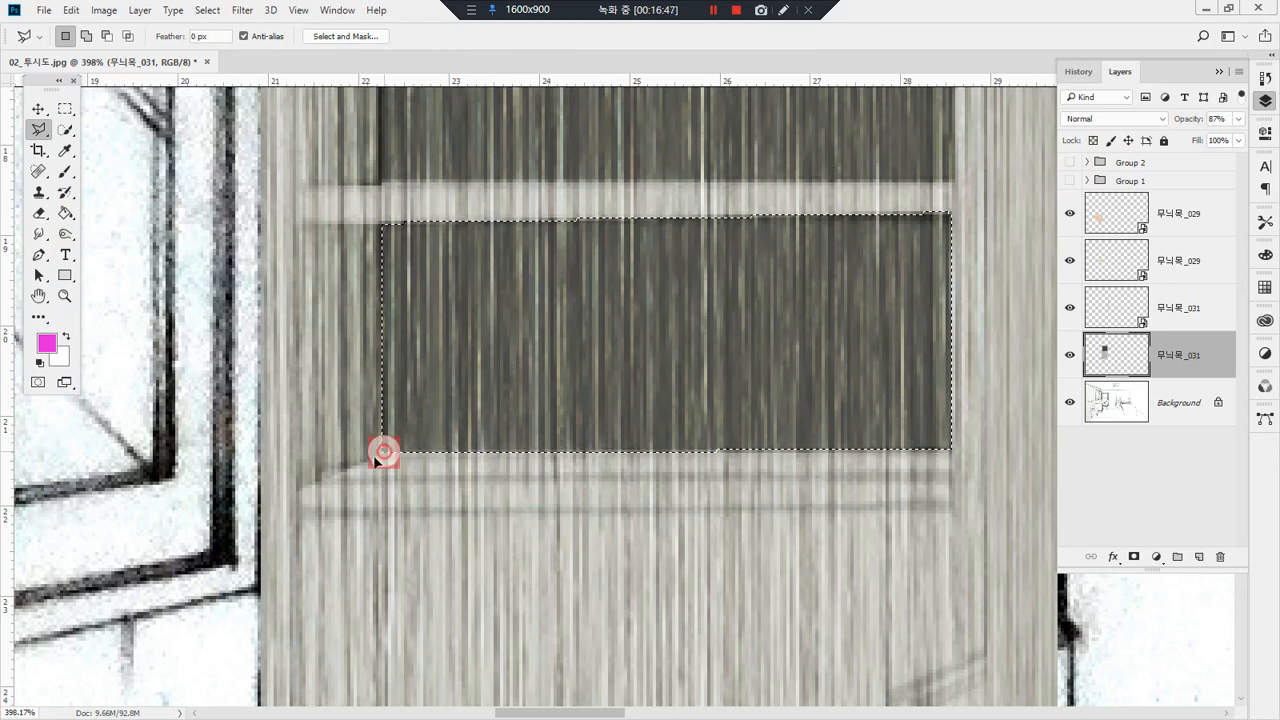
left_click(377, 456)
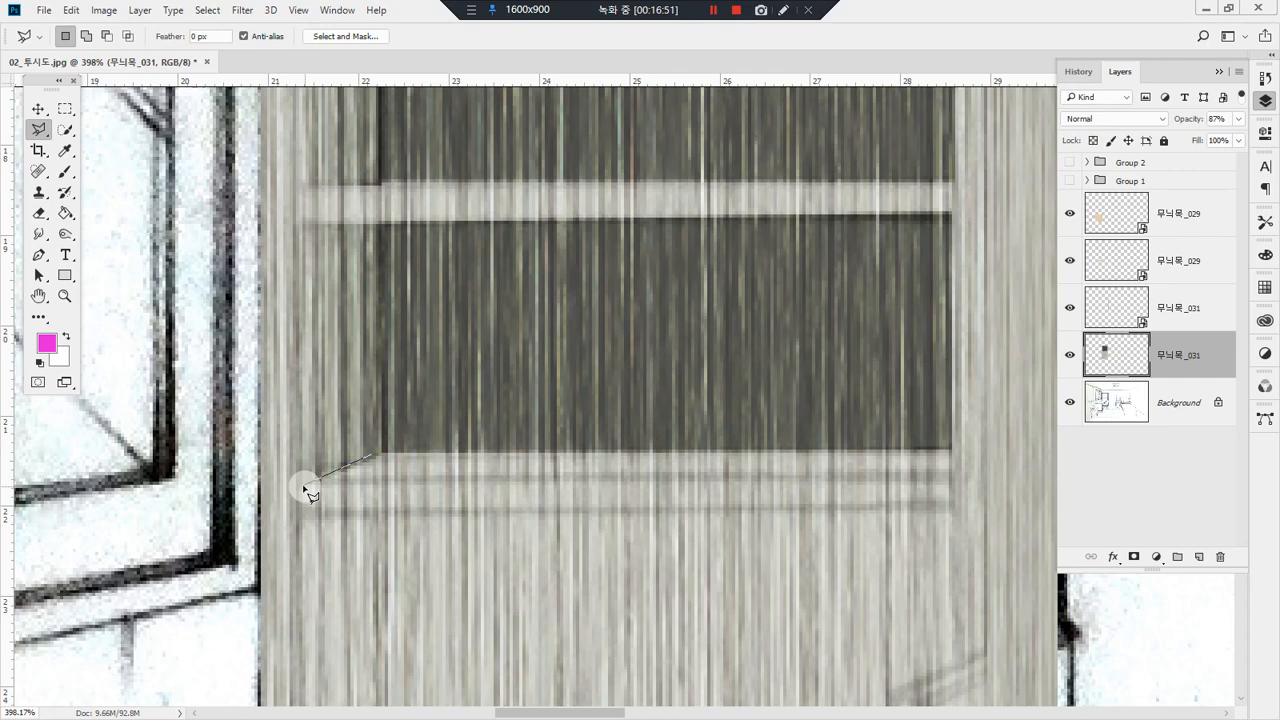
left_click(951, 470)
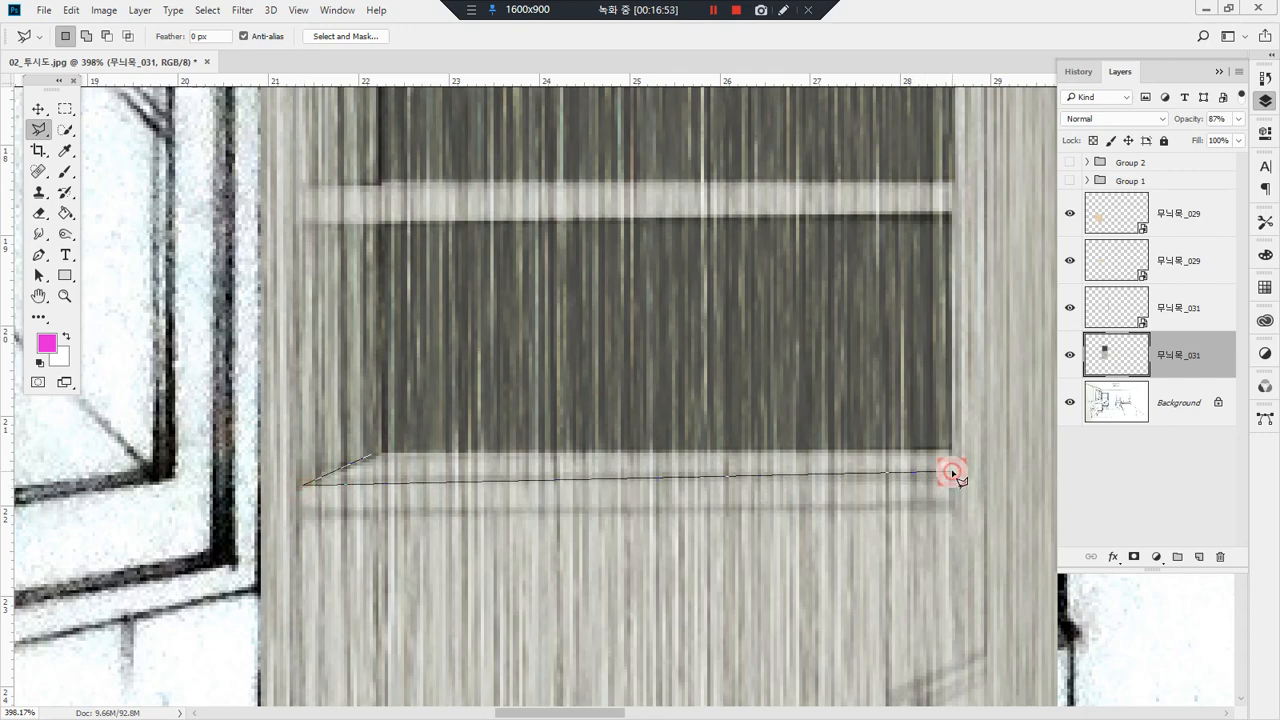
left_click(949, 451)
Step: Shade the selected shelf board surface with a Burn stroke at 70% exposure and deselect it
key("o")
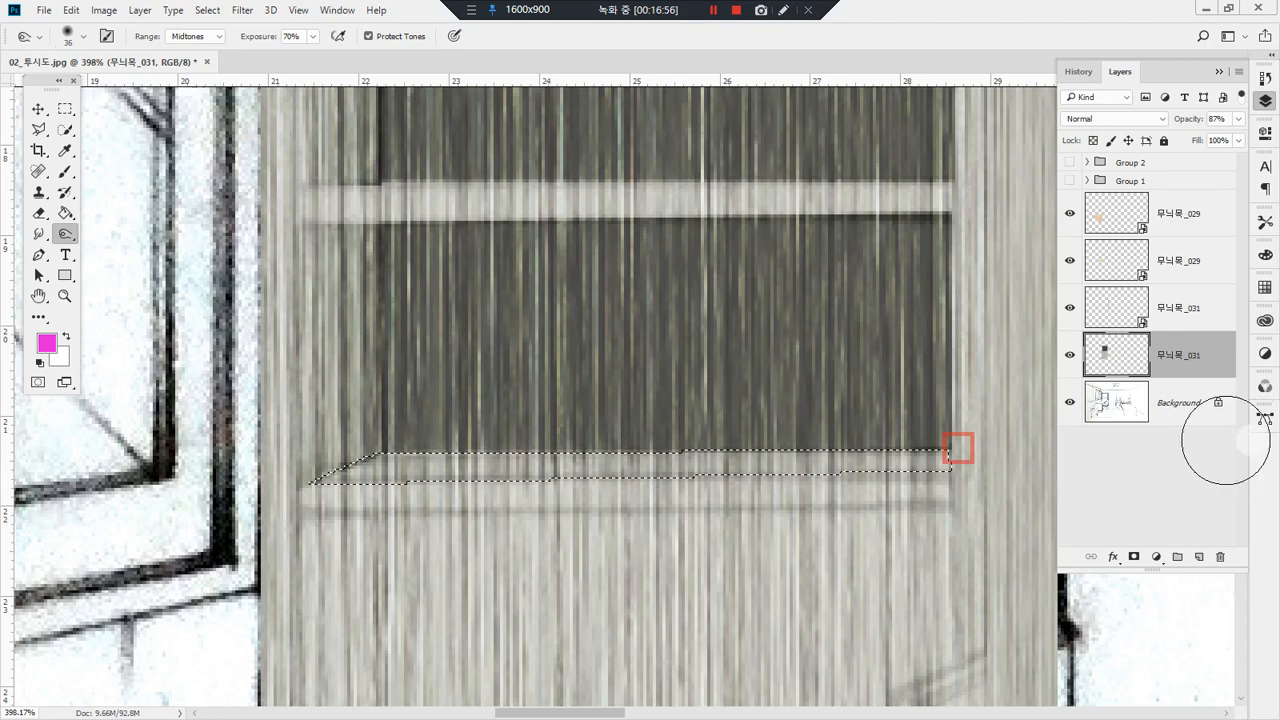
mouse_move(945, 459)
left_mouse_down()
mouse_move(389, 457)
mouse_move(1168, 449)
left_mouse_up()
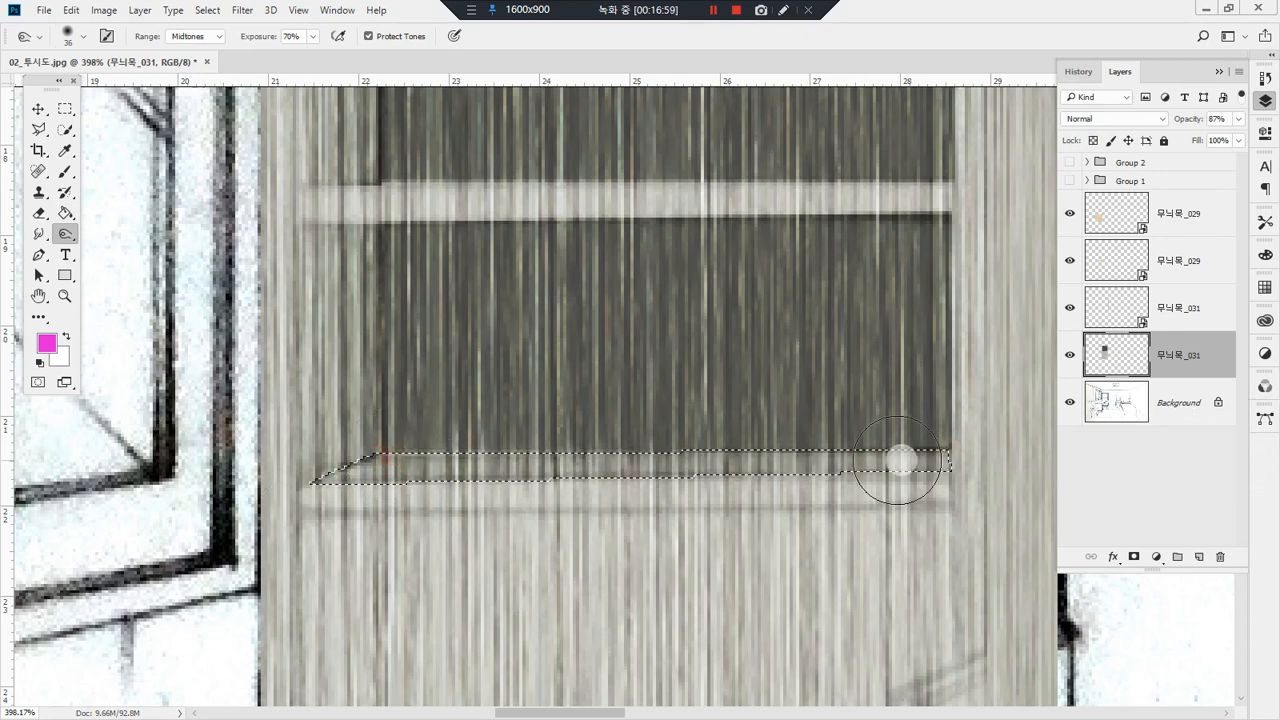
key("ctrl+d")
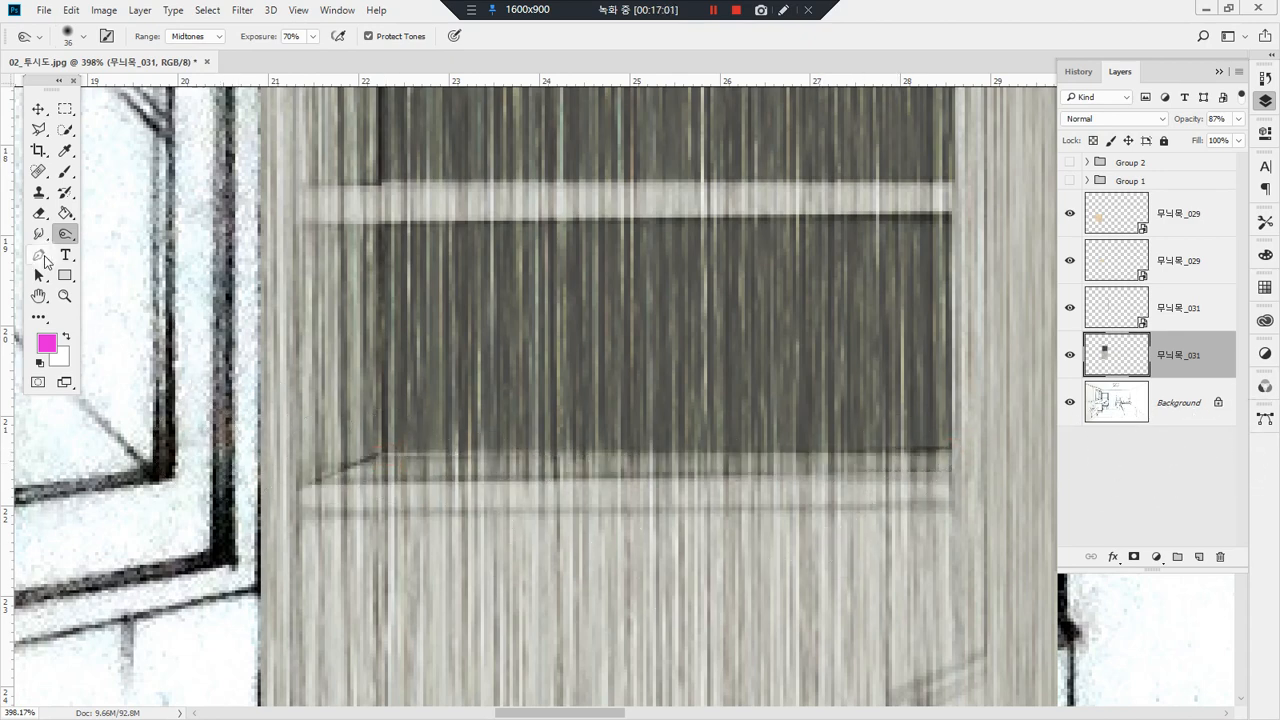
key("l")
left_click(302, 515)
left_click_drag(420, 613, 354, 241)
left_click(286, 466)
left_click_drag(286, 466, 214, 166)
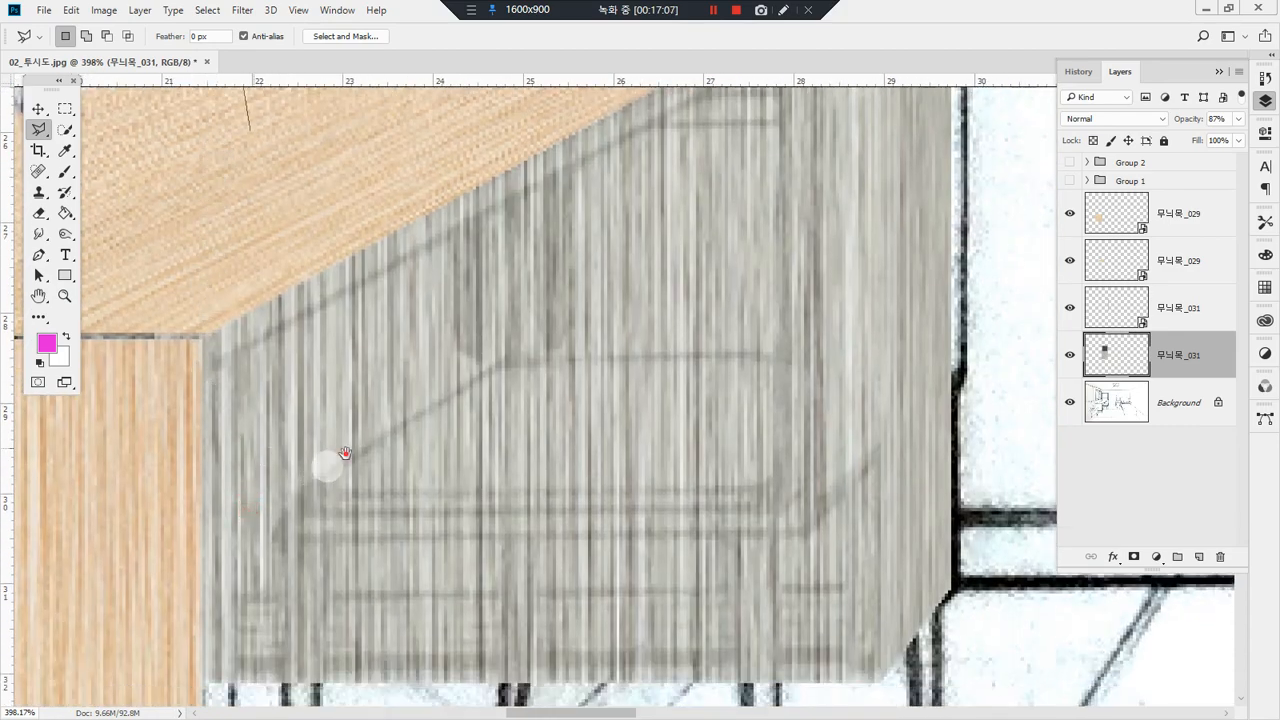
left_click_drag(344, 453, 323, 666)
mouse_move(340, 300)
left_mouse_down()
mouse_move(403, 520)
mouse_move(463, 457)
mouse_move(383, 514)
left_mouse_up()
key("Escape")
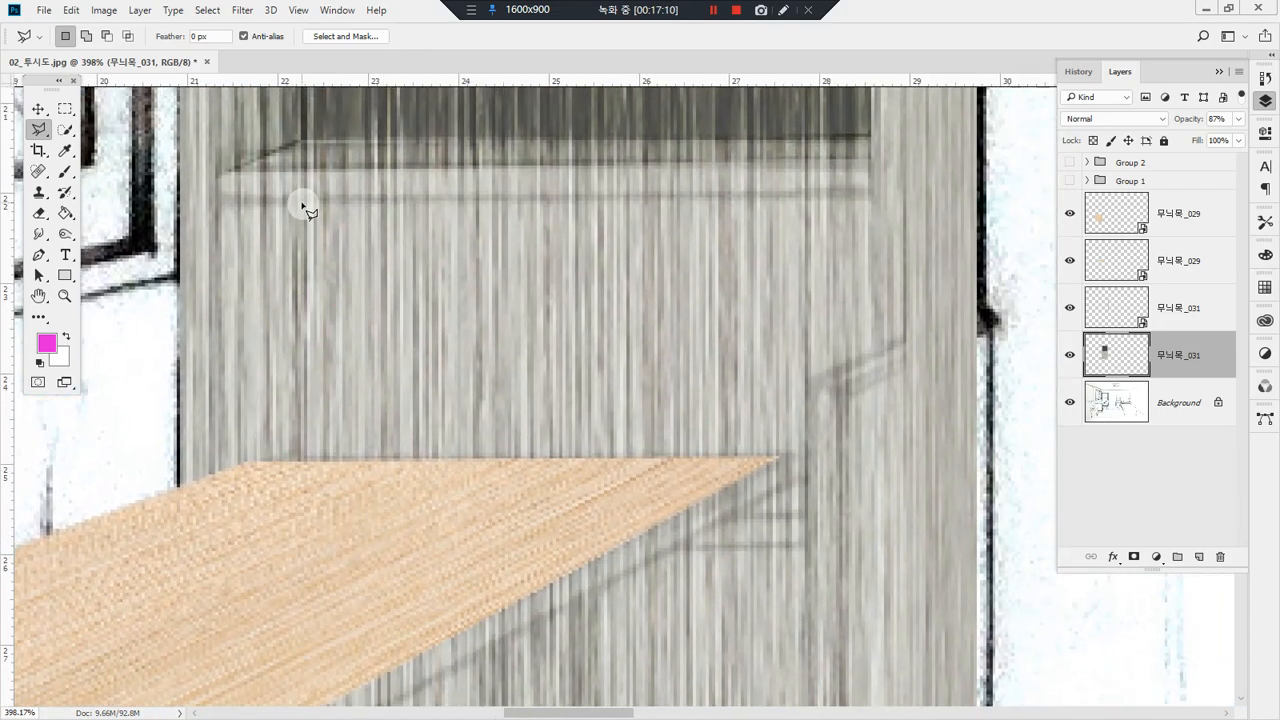
Step: Hide the 무늬목_029 layer that covers the desk top so the bookshelf's lower part is exposed
left_click(303, 203)
scroll(314, 403, "down", 3)
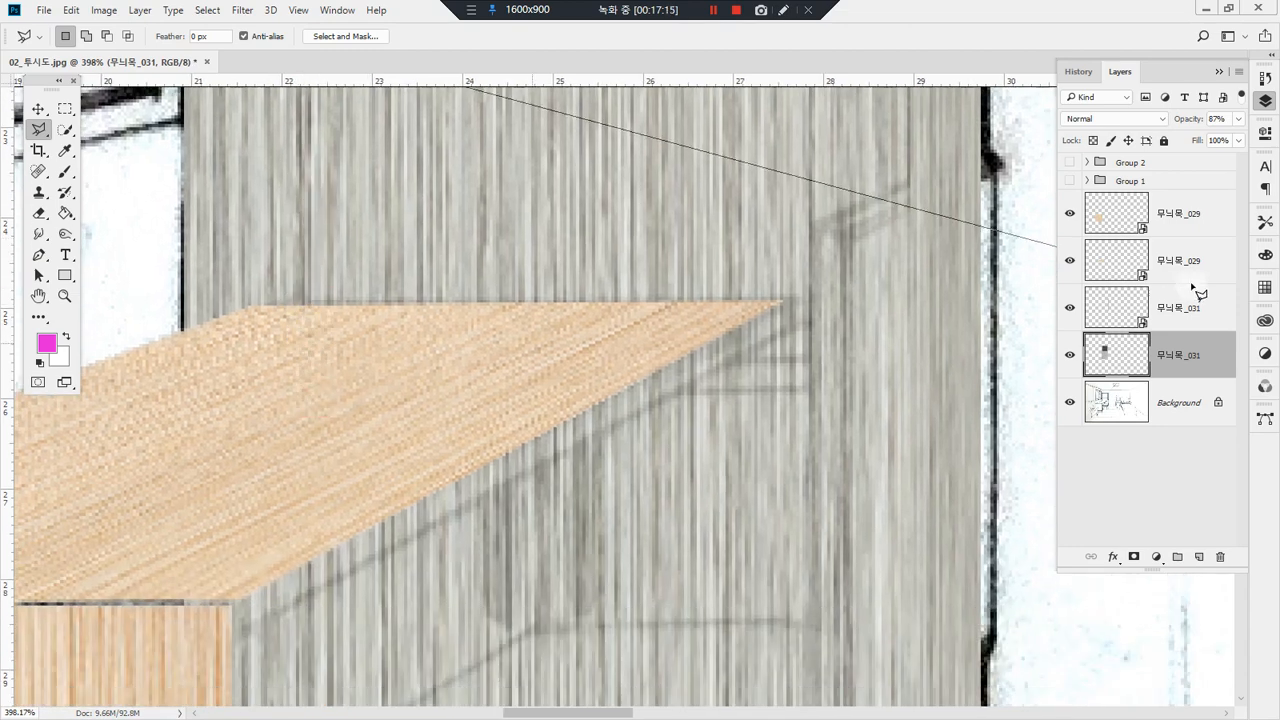
left_click(1072, 216)
left_click(1072, 216)
left_click(1069, 260)
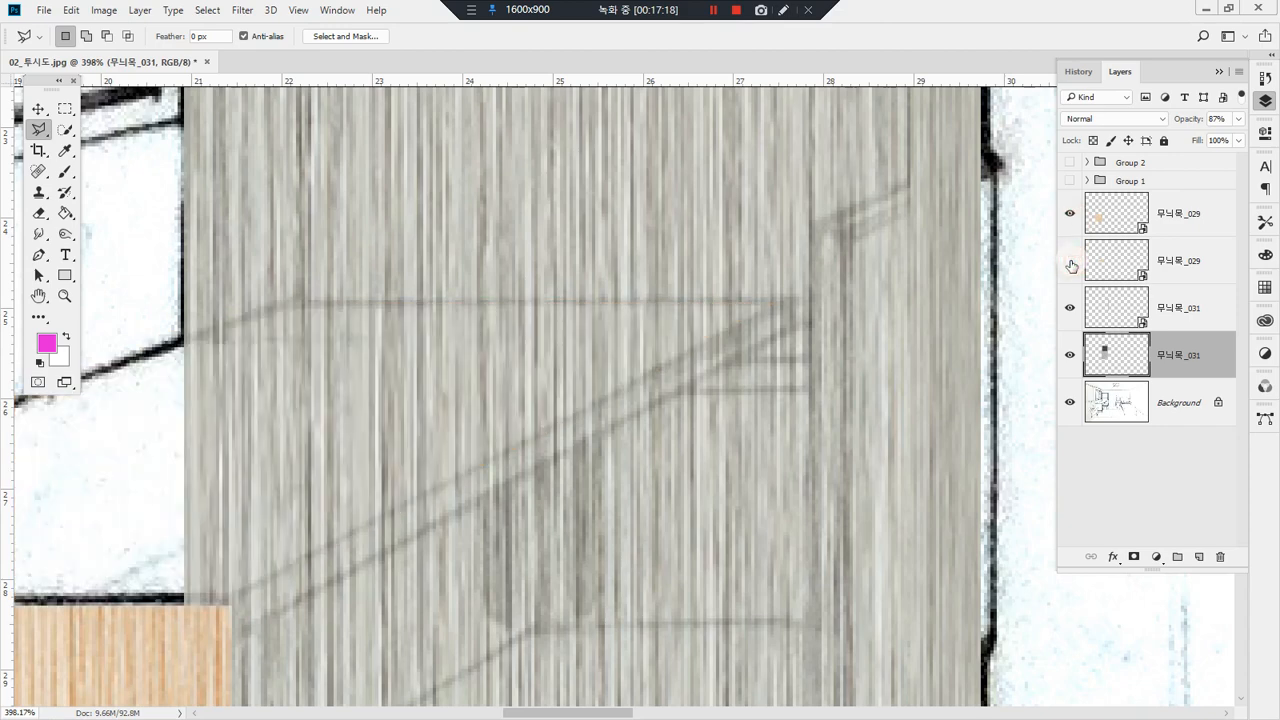
left_click_drag(759, 308, 886, 408)
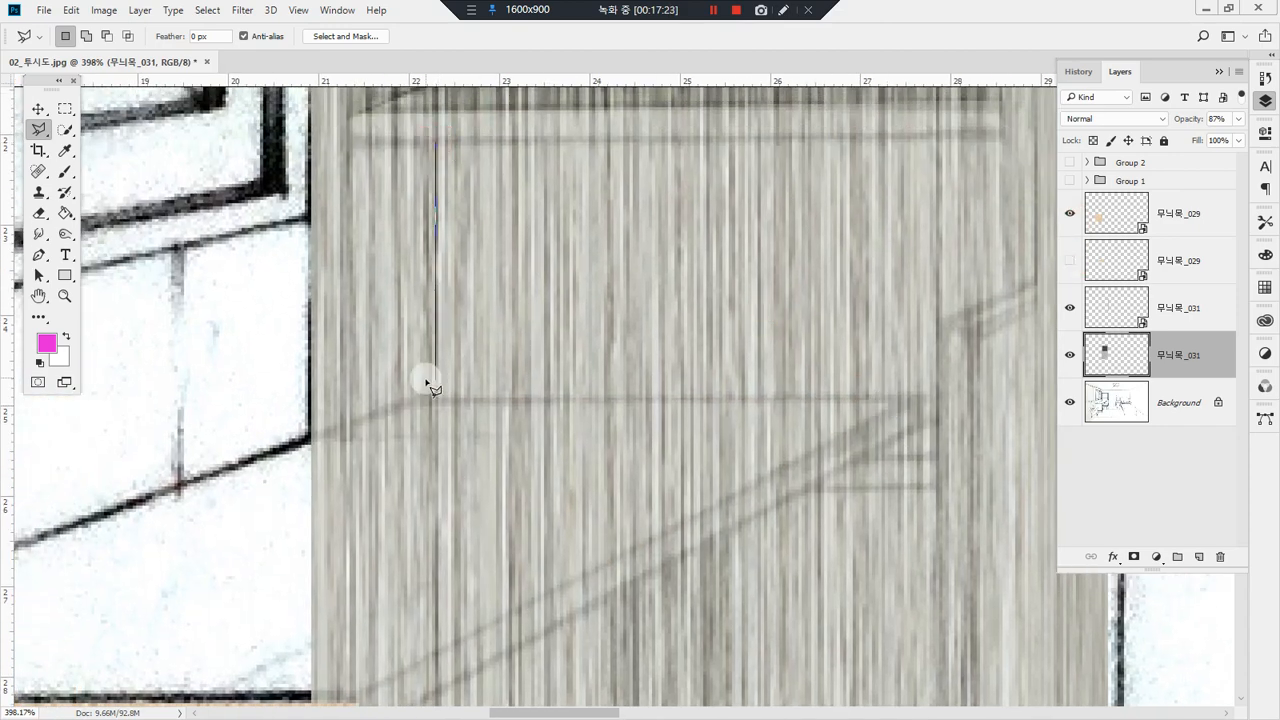
left_click(433, 427, "shift")
key("Escape")
left_click(443, 146)
key("Escape")
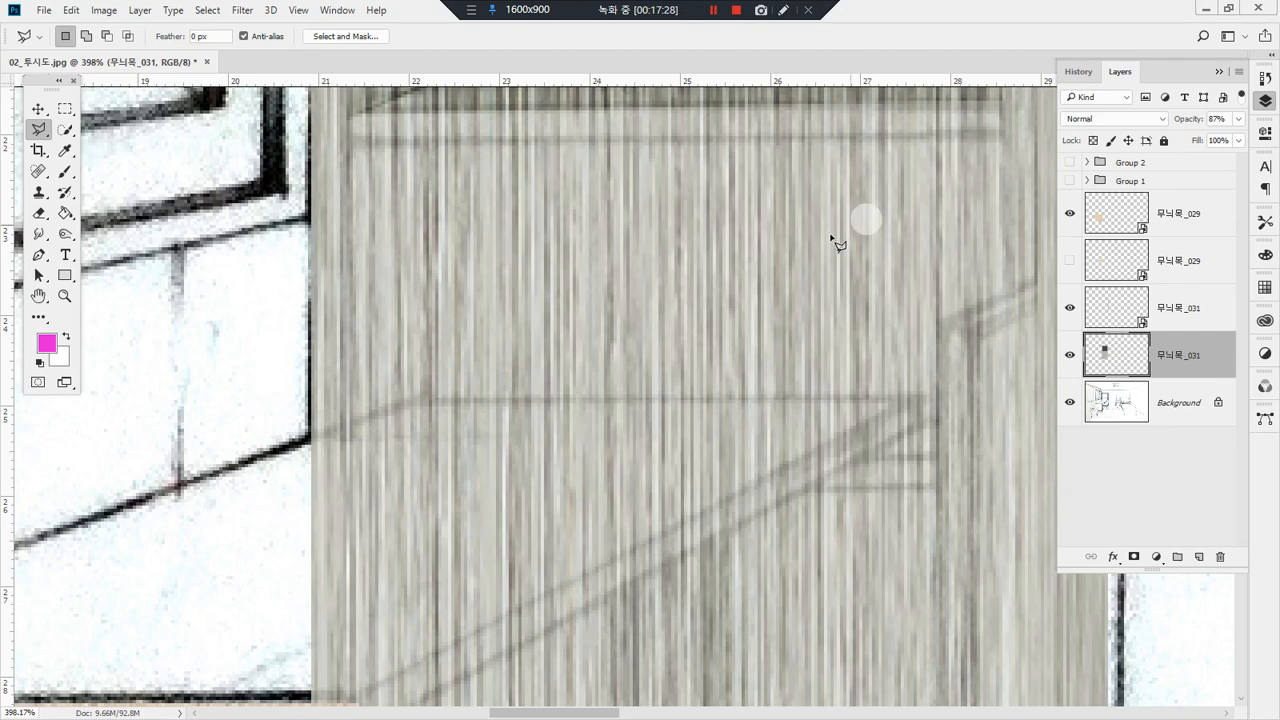
Step: Select the back panel of the bookshelf's third compartment, below the lower shelf board, with the Polygonal Lasso
left_click_drag(832, 238, 596, 285)
left_click(787, 184)
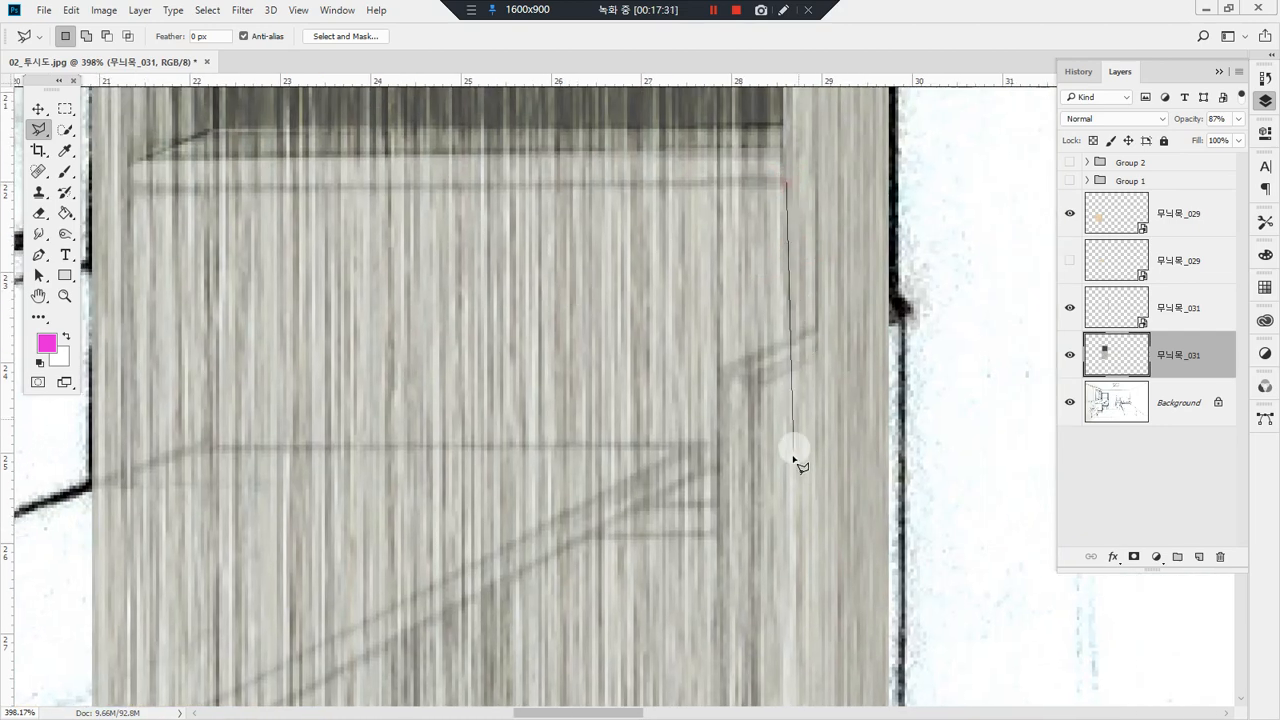
left_click(787, 508)
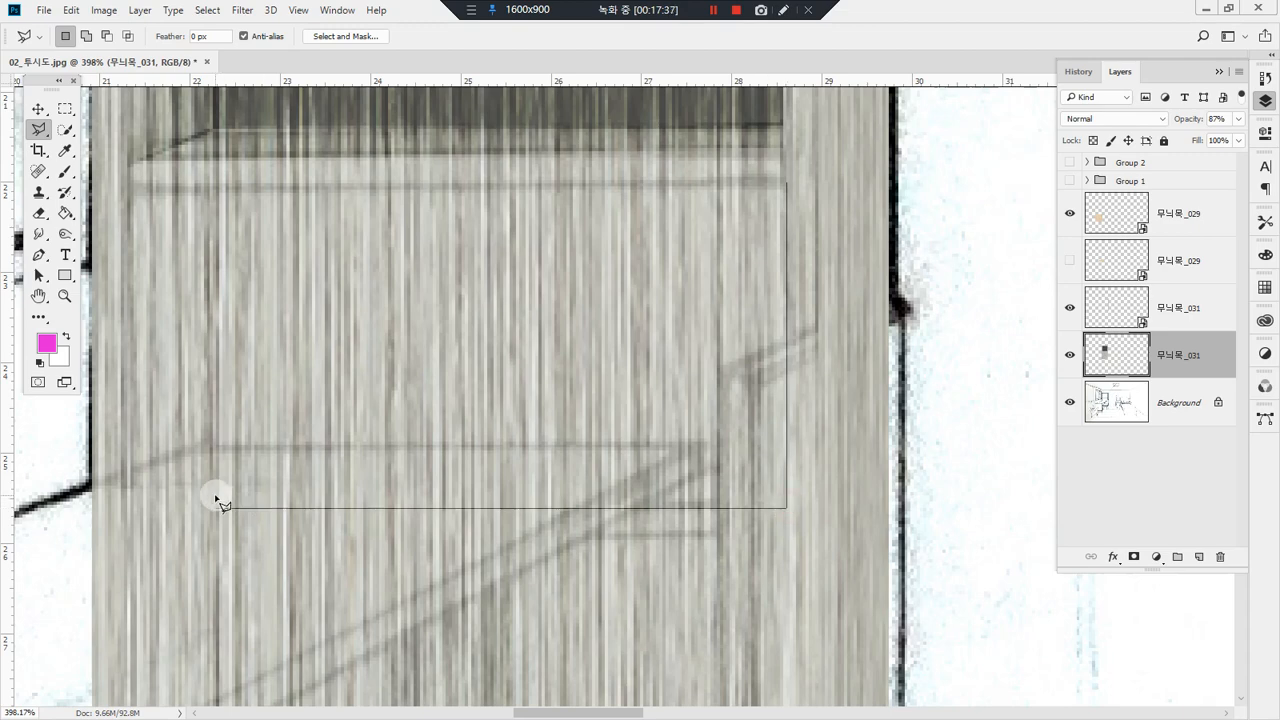
left_click(209, 505)
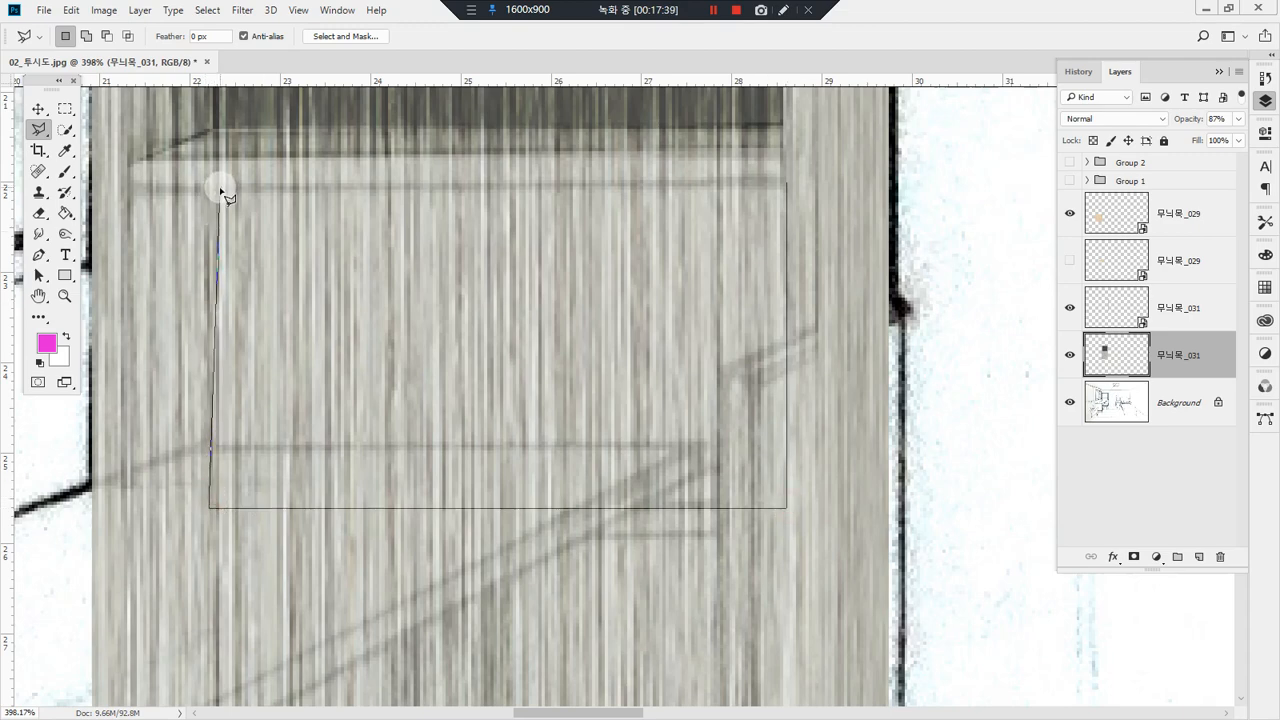
left_click(218, 189)
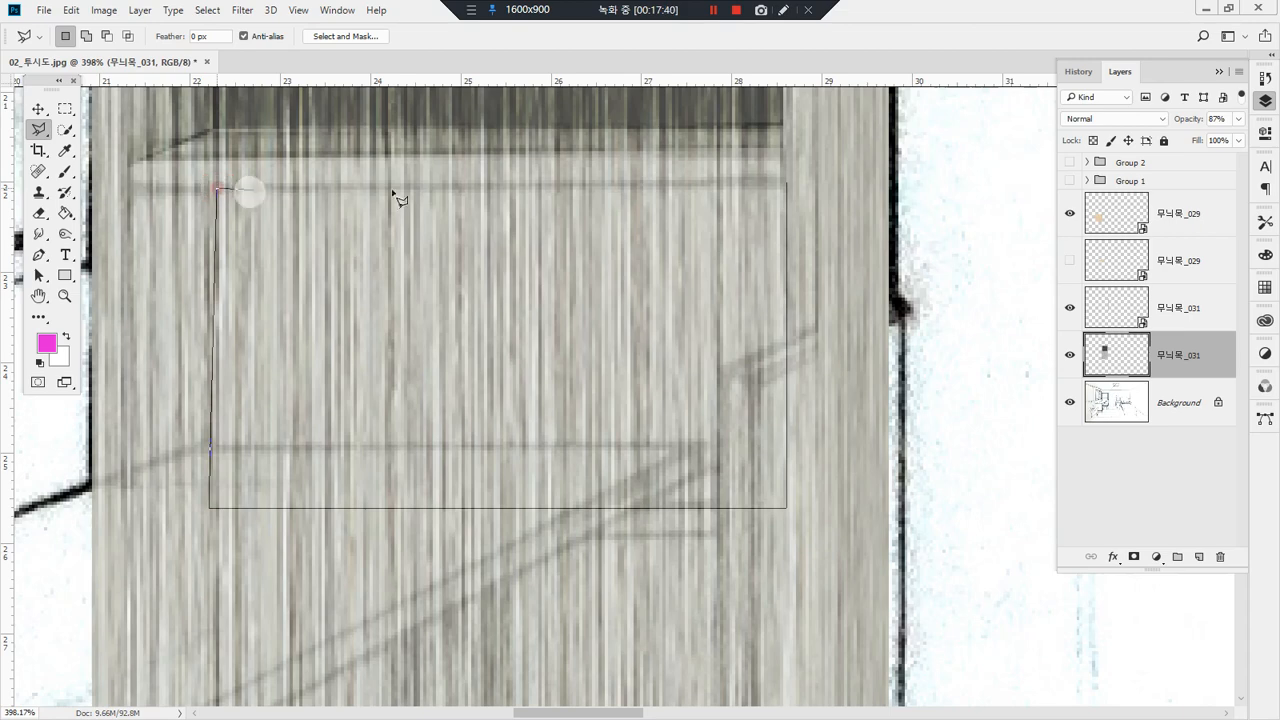
left_click(787, 183)
key("b")
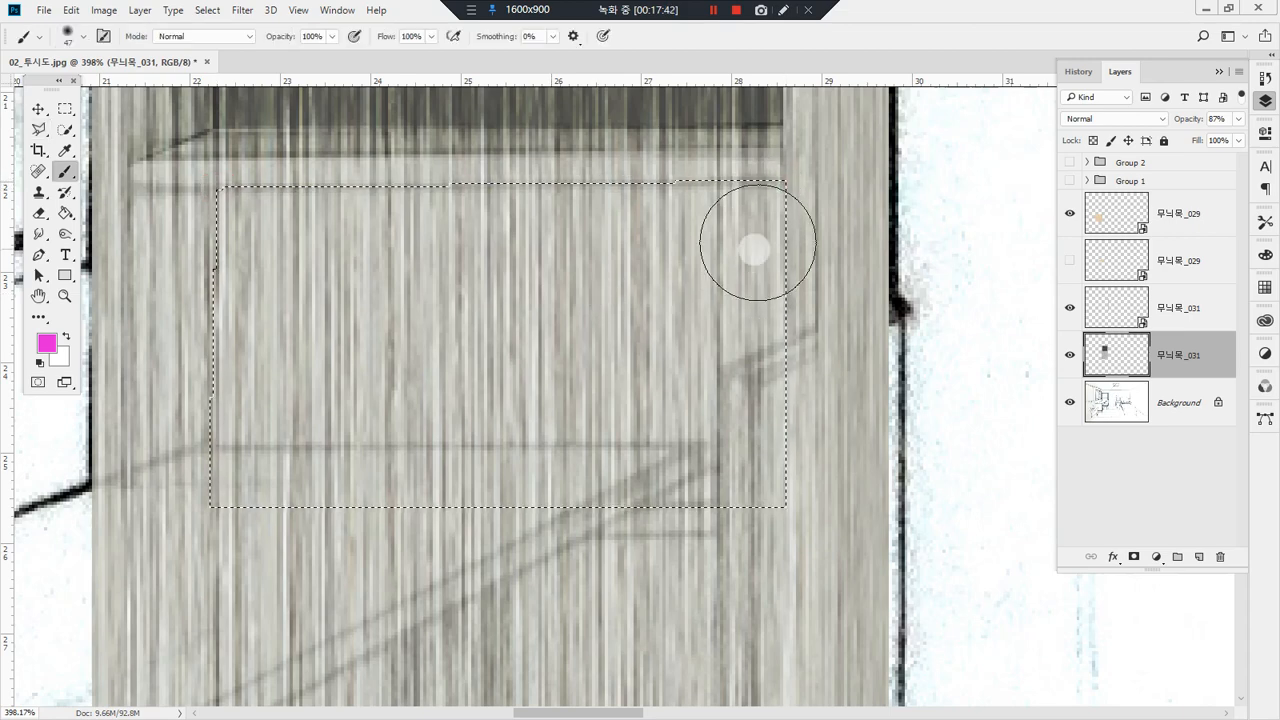
left_click_drag(770, 215, 90, 206)
key("ctrl+z")
Step: Darken the third compartment's selected back panel evenly with repeated Burn strokes at 70% exposure, and deselect it
key("o")
mouse_move(176, 212)
left_mouse_down()
mouse_move(1020, 192)
mouse_move(477, 237)
mouse_move(729, 346)
mouse_move(177, 277)
mouse_move(847, 431)
mouse_move(449, 514)
left_mouse_up()
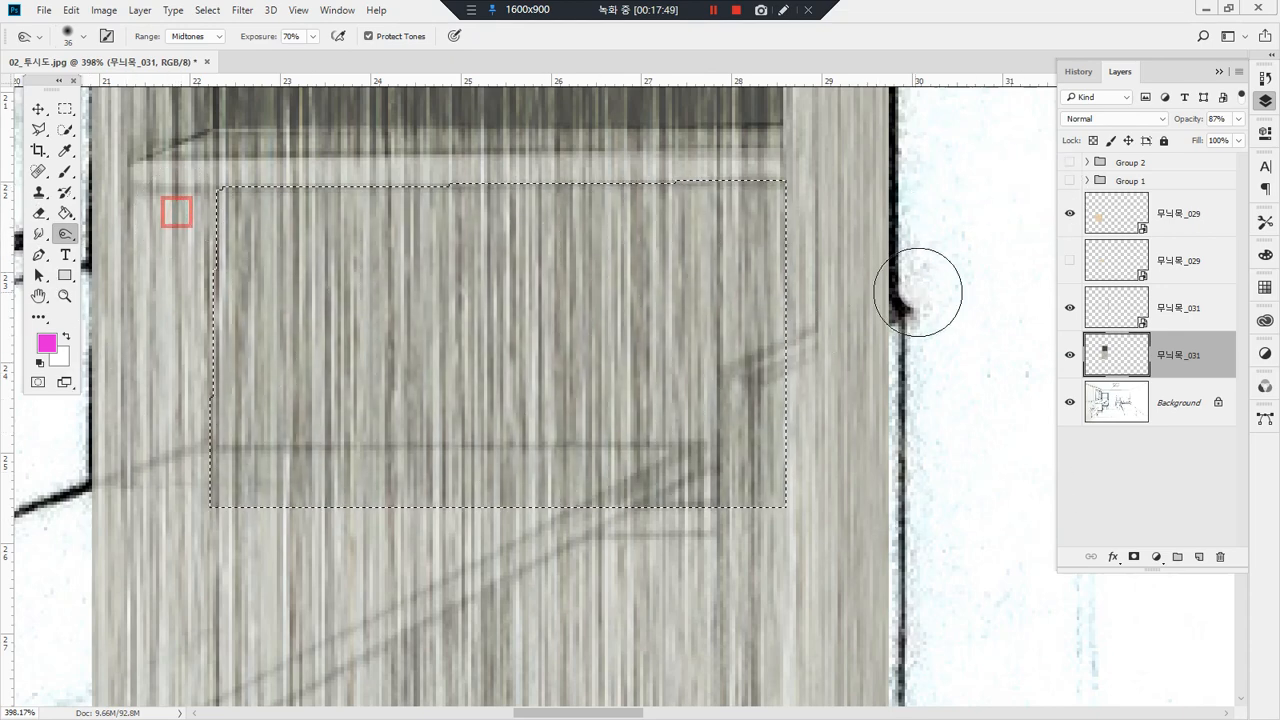
mouse_move(831, 217)
left_mouse_down()
mouse_move(737, 251)
mouse_move(866, 294)
mouse_move(723, 337)
mouse_move(446, 454)
mouse_move(266, 463)
mouse_move(808, 157)
mouse_move(771, 200)
mouse_move(371, 200)
mouse_move(760, 250)
mouse_move(457, 413)
left_mouse_up()
mouse_move(254, 411)
left_mouse_down()
mouse_move(206, 471)
mouse_move(588, 172)
mouse_move(803, 200)
mouse_move(111, 319)
mouse_move(751, 351)
mouse_move(177, 491)
mouse_move(223, 363)
mouse_move(212, 392)
left_mouse_up()
key("l")
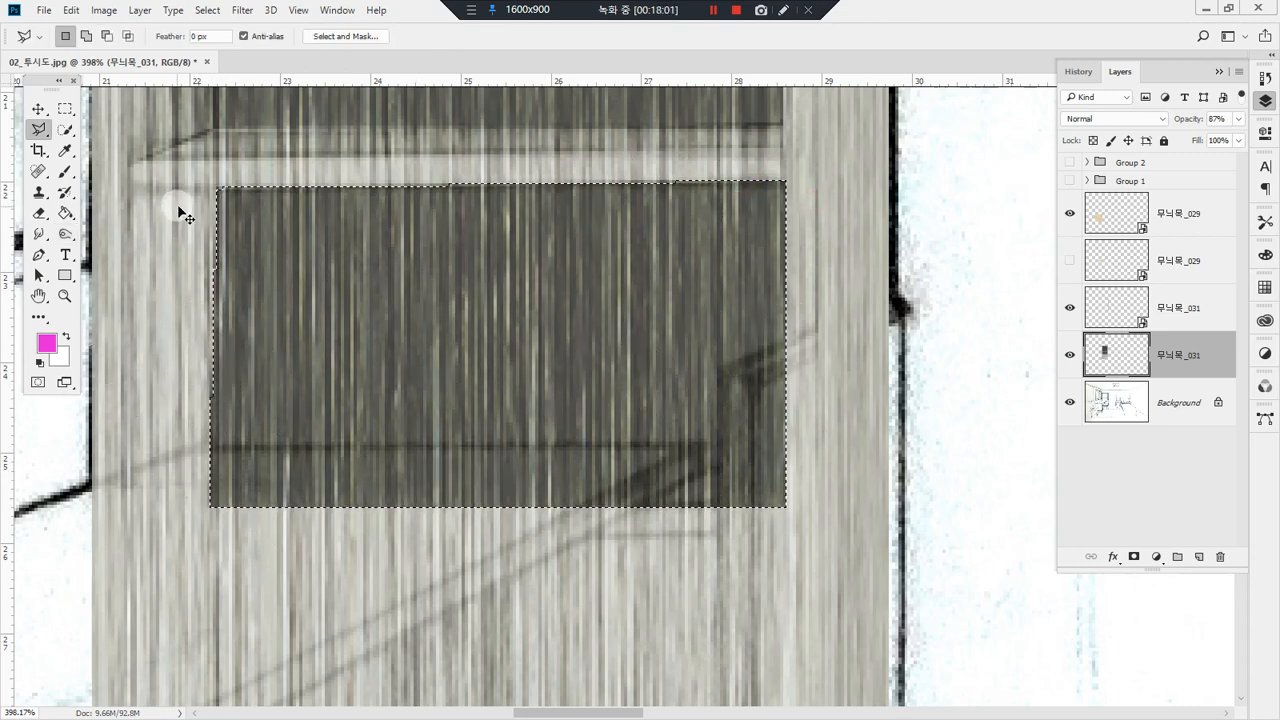
key("ctrl+d")
left_click(220, 190)
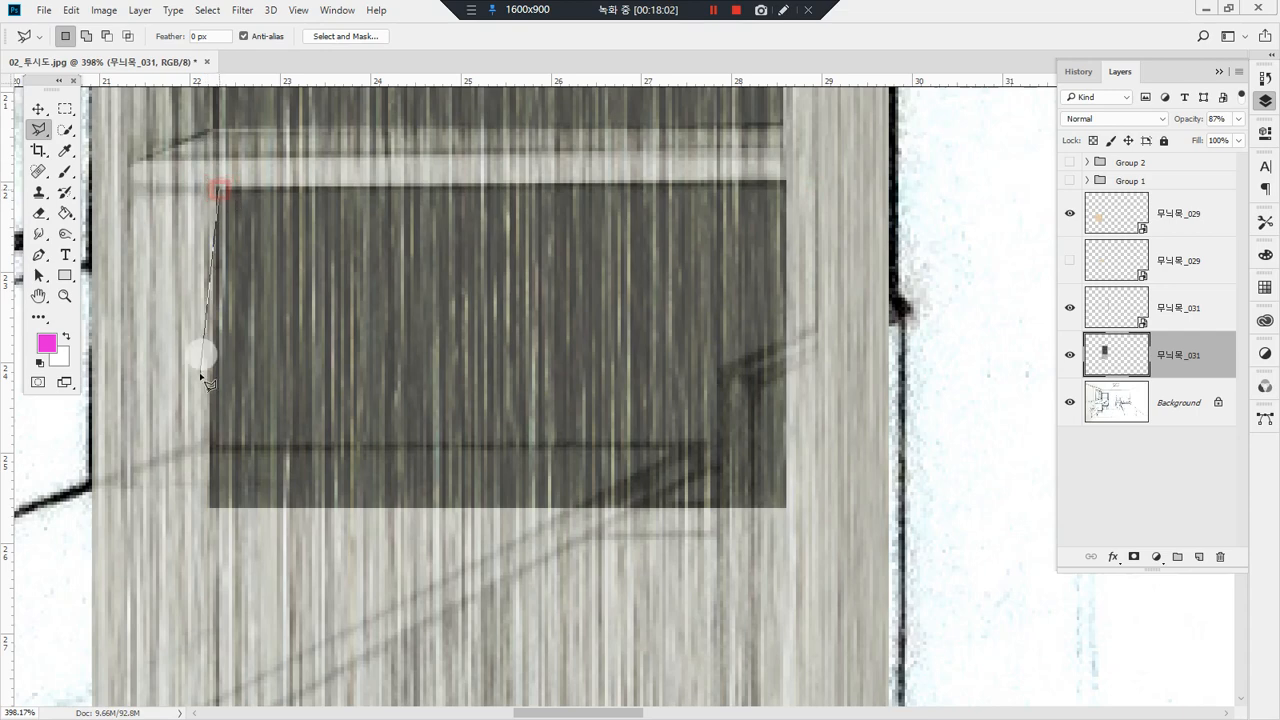
left_click(211, 508)
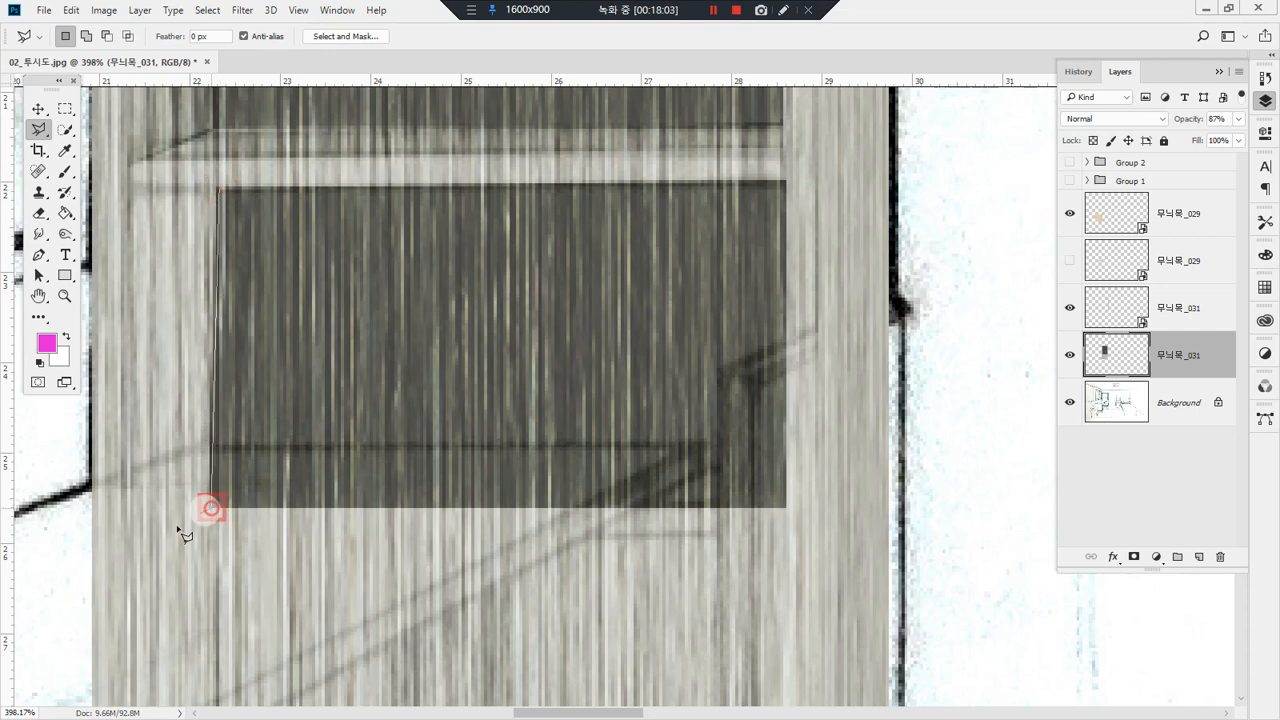
left_click(91, 562)
key("Escape")
Step: Select the third compartment's left inner side, with its slanted lower edge, using the Polygonal Lasso
left_click(129, 190)
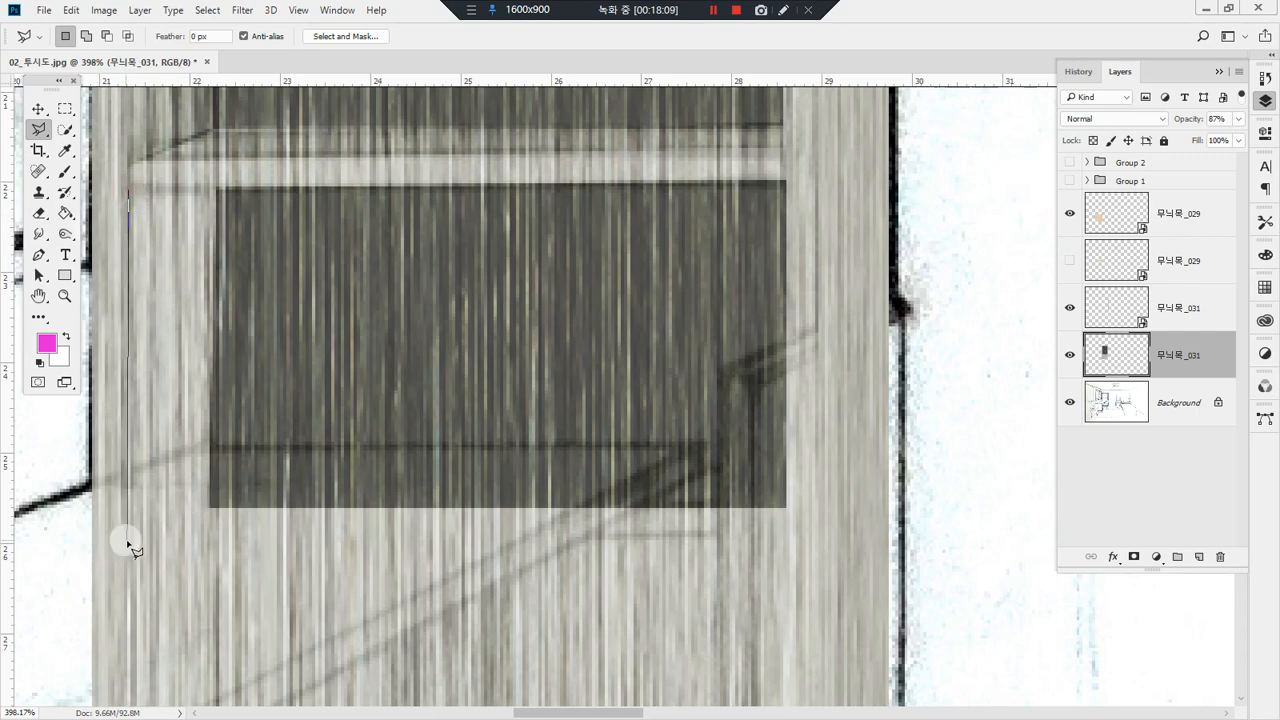
left_click(128, 541)
left_click(208, 509)
left_click(218, 190)
left_click(129, 190)
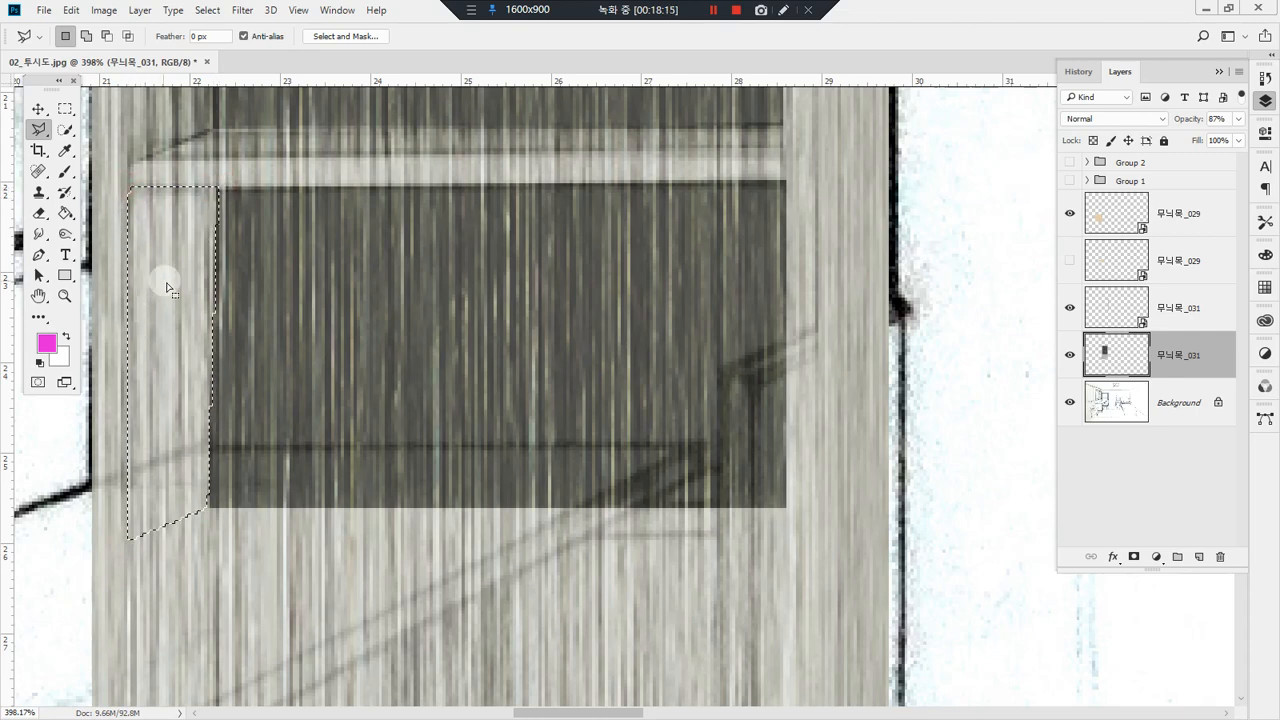
Step: Shade the selected inner side of the third compartment with vertical Burn strokes at 70% exposure and deselect it
key("b")
mouse_move(223, 209)
left_mouse_down()
mouse_move(222, 599)
mouse_move(198, 566)
left_mouse_up()
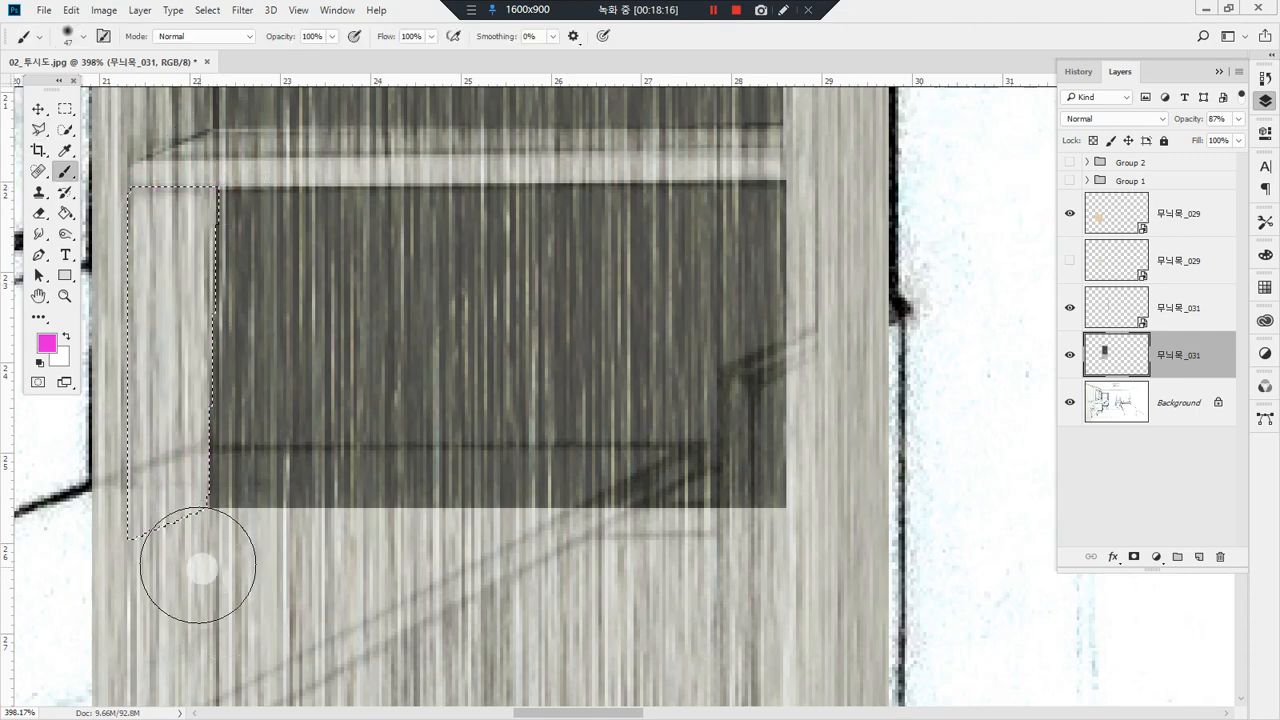
key("o")
left_click_drag(208, 170, 195, 627)
left_click_drag(197, 145, 188, 718)
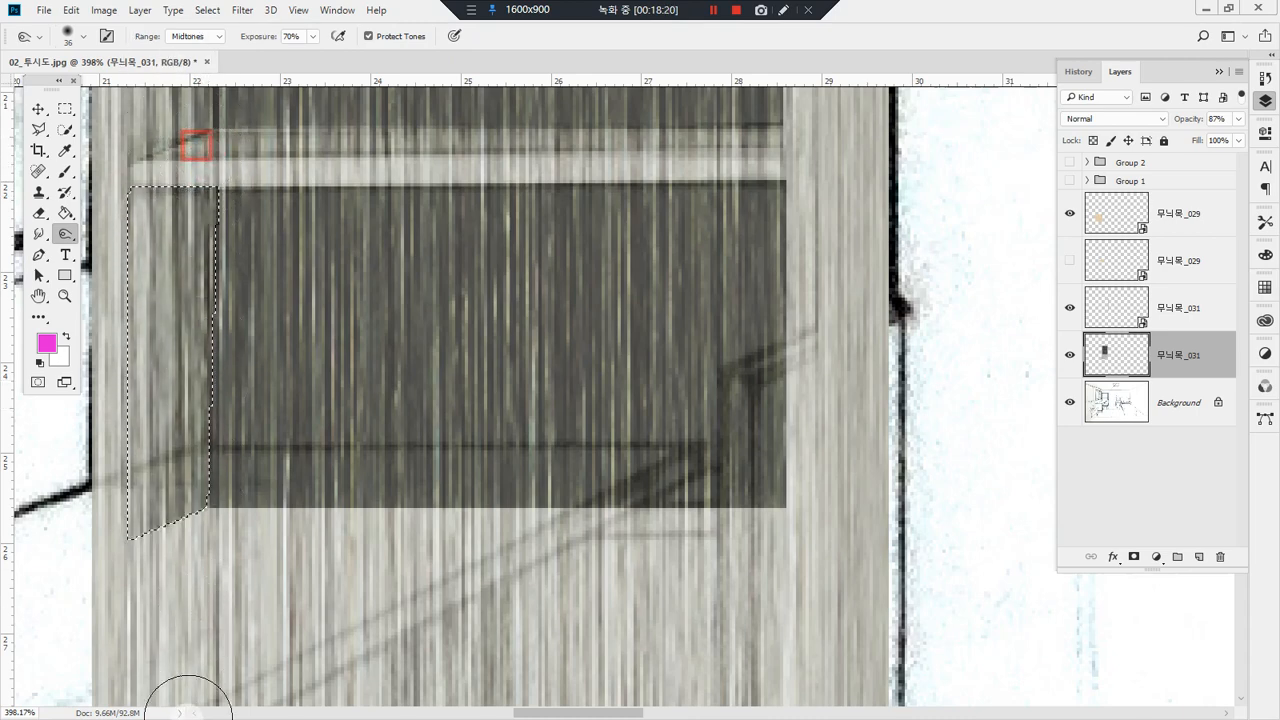
key("ctrl+d")
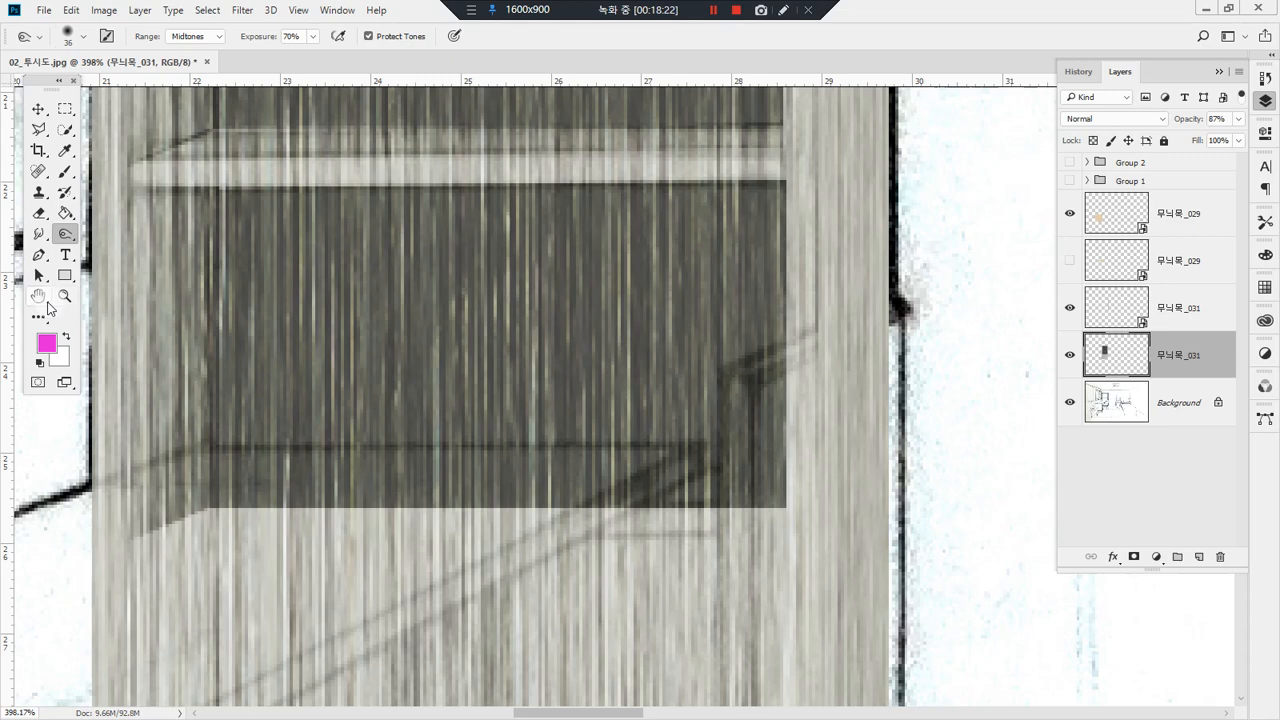
Step: Show the desk top's 무늬목_029 layer again and set the bookshelf front's 무늬목_031 layer to 100% opacity
double_click(44, 298)
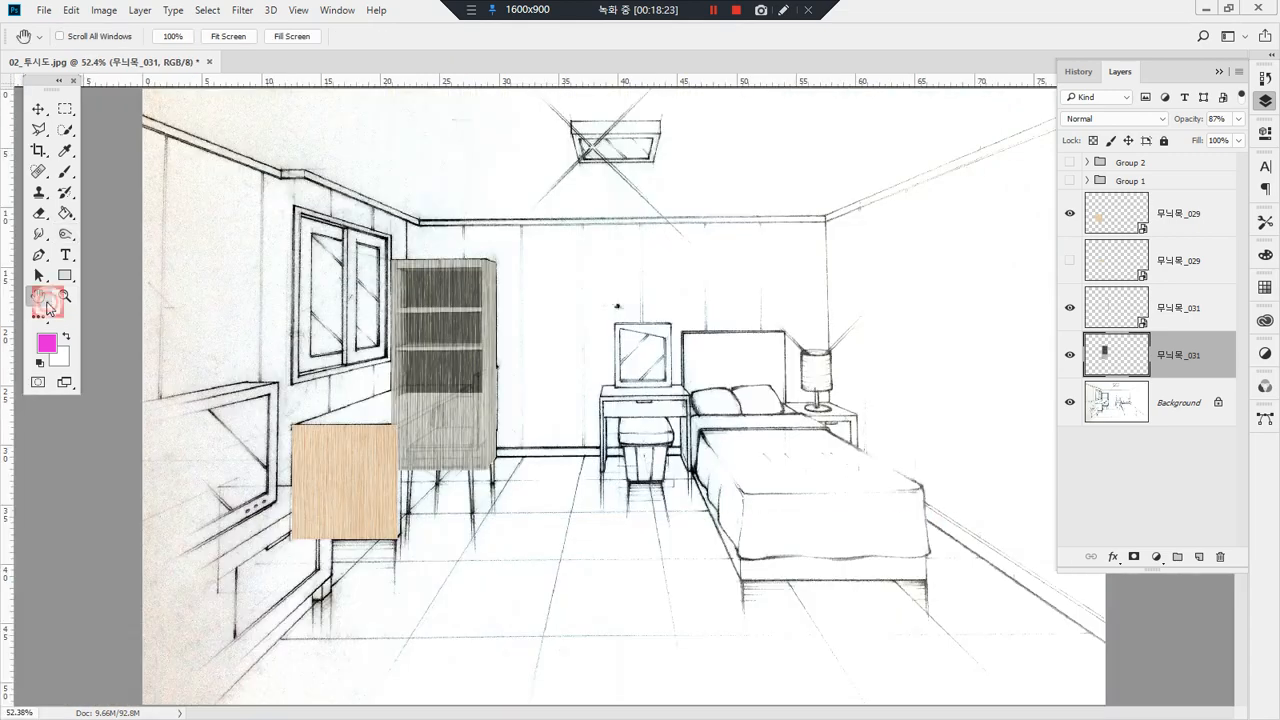
left_click(1069, 264)
left_click(1238, 119)
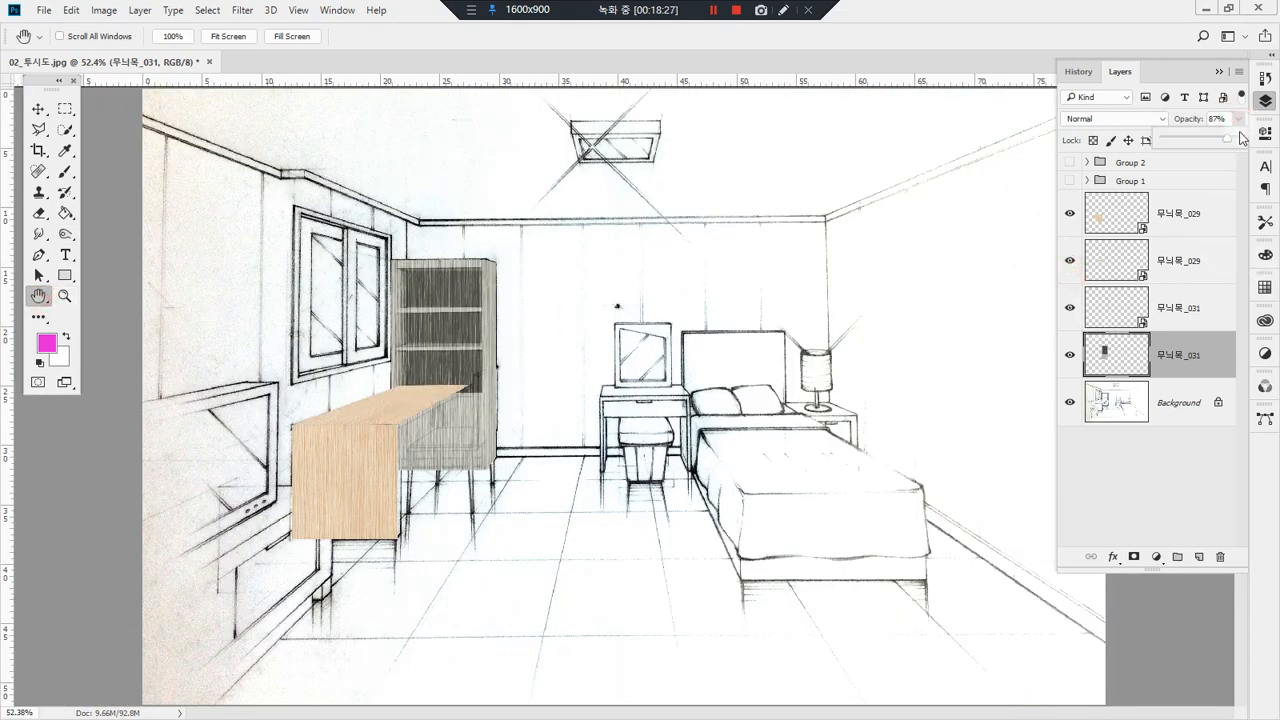
left_click_drag(1247, 135, 1267, 137)
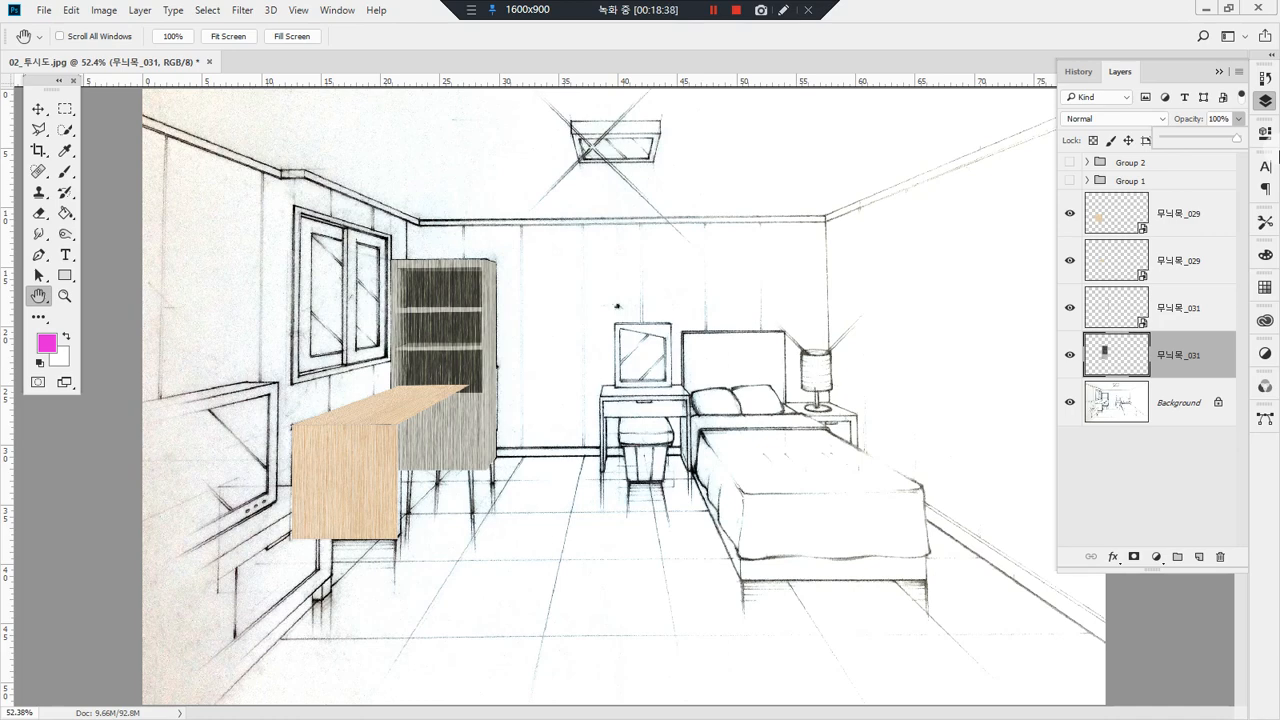
Step: Show Group 1 and Group 2 and move both below the furniture texture layers, with Group 1 above Group 2
left_click(1070, 180)
left_click(1070, 162)
left_click_drag(1140, 163, 1178, 376)
left_click_drag(1161, 161, 1169, 359)
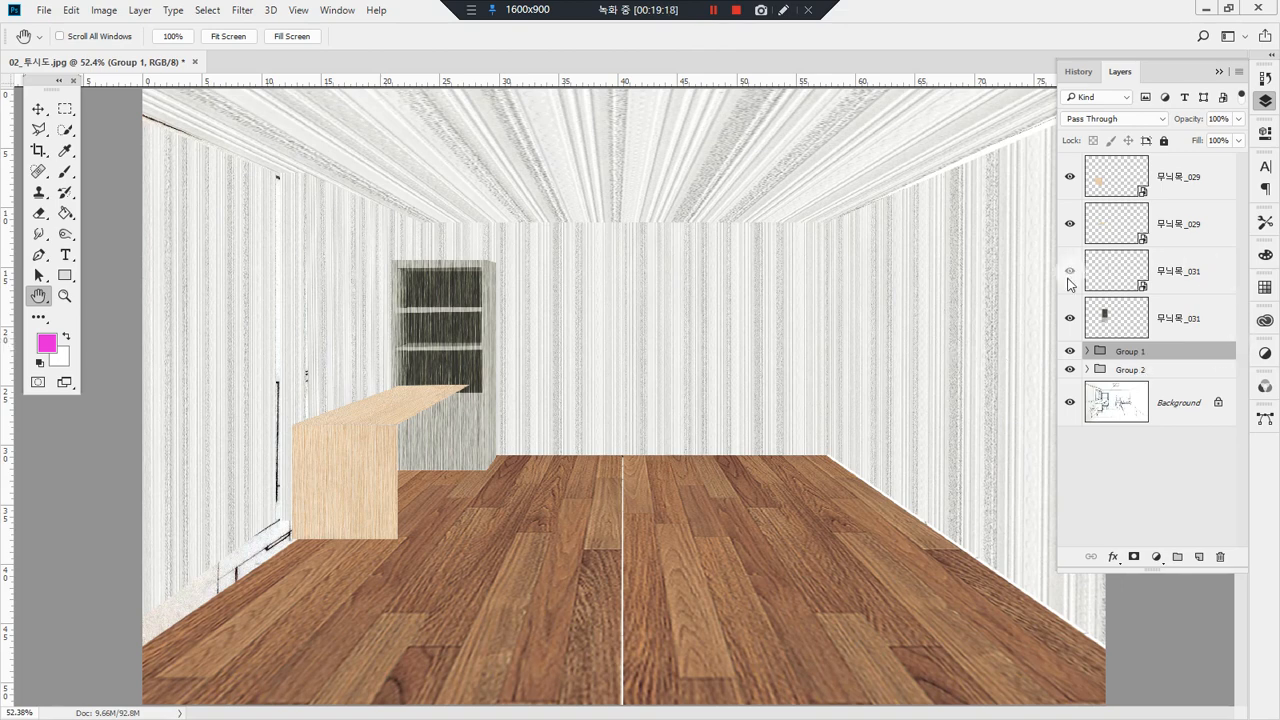
key("ctrl+alt+d")
mouse_move(1149, 201)
left_mouse_down()
mouse_move(1123, 186)
mouse_move(1150, 174)
mouse_move(1166, 186)
mouse_move(1165, 201)
mouse_move(1135, 211)
mouse_move(1158, 247)
mouse_move(1129, 245)
mouse_move(1131, 232)
mouse_move(1162, 234)
left_mouse_up()
mouse_move(1153, 304)
left_mouse_down()
mouse_move(1143, 292)
mouse_move(1162, 279)
left_mouse_up()
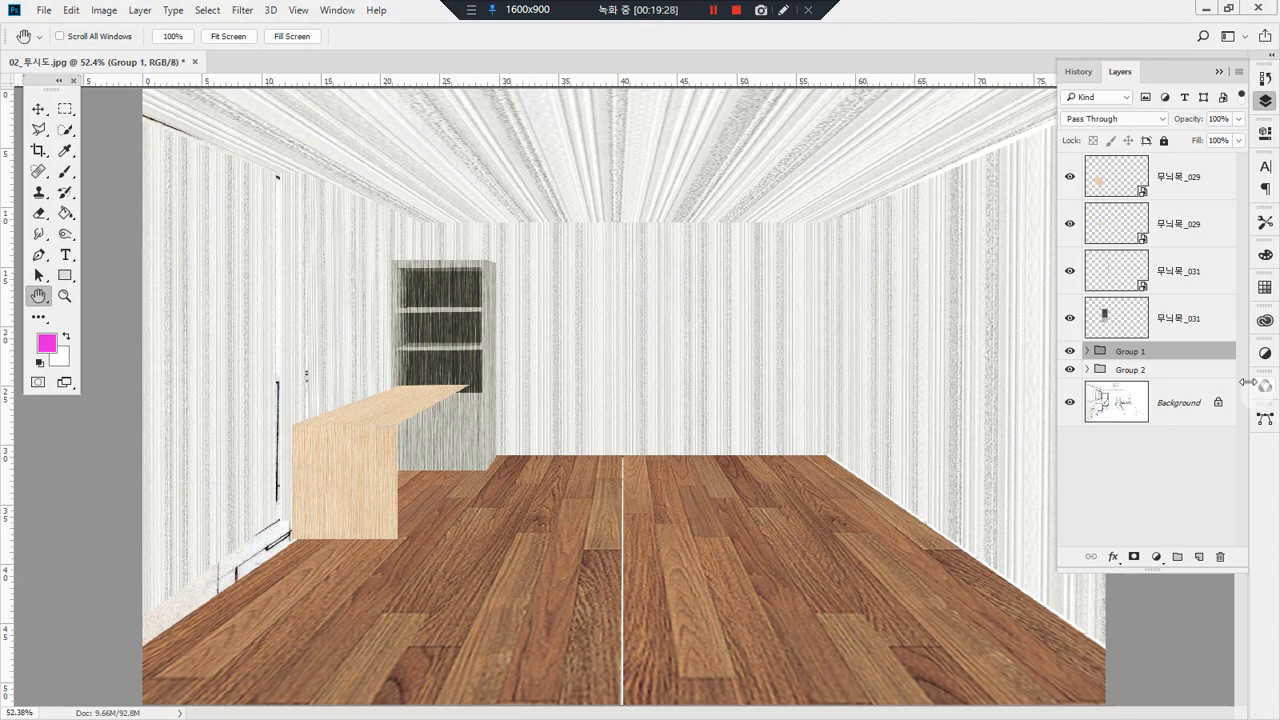
mouse_move(1160, 318)
left_mouse_down()
mouse_move(1114, 323)
mouse_move(1137, 366)
left_mouse_up()
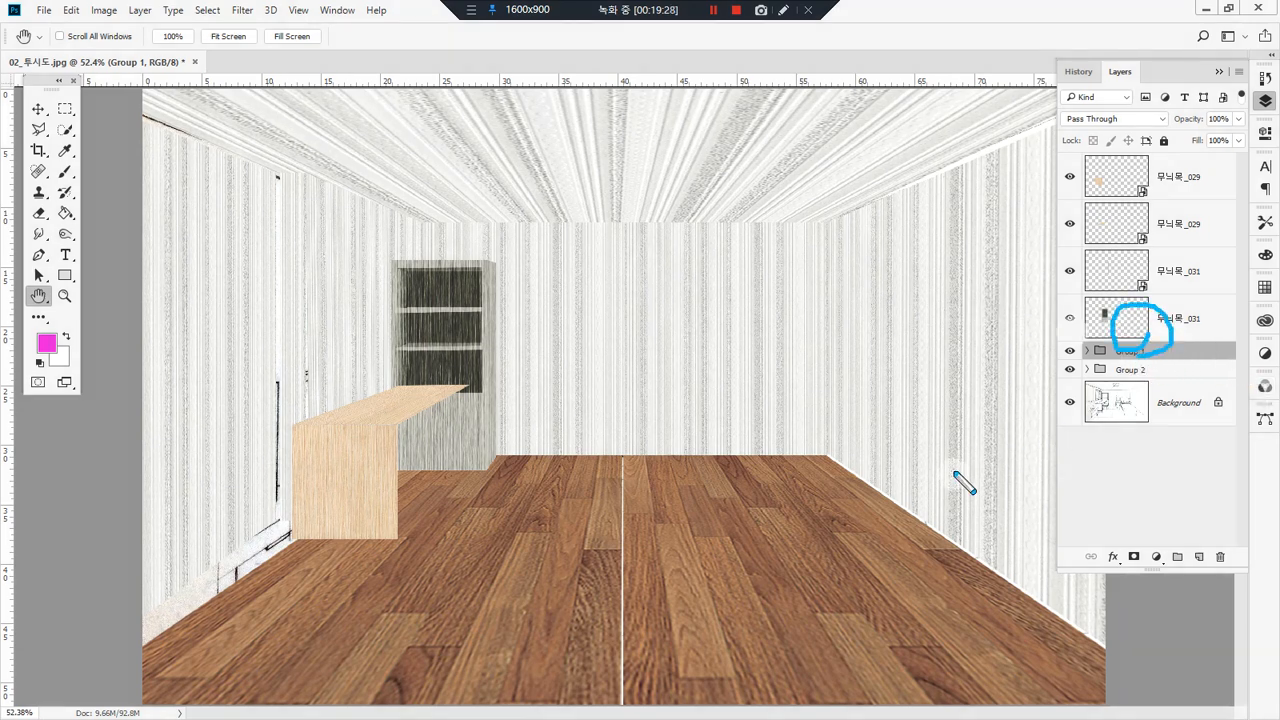
mouse_move(1160, 180)
left_mouse_down()
mouse_move(1125, 247)
mouse_move(1145, 272)
left_mouse_up()
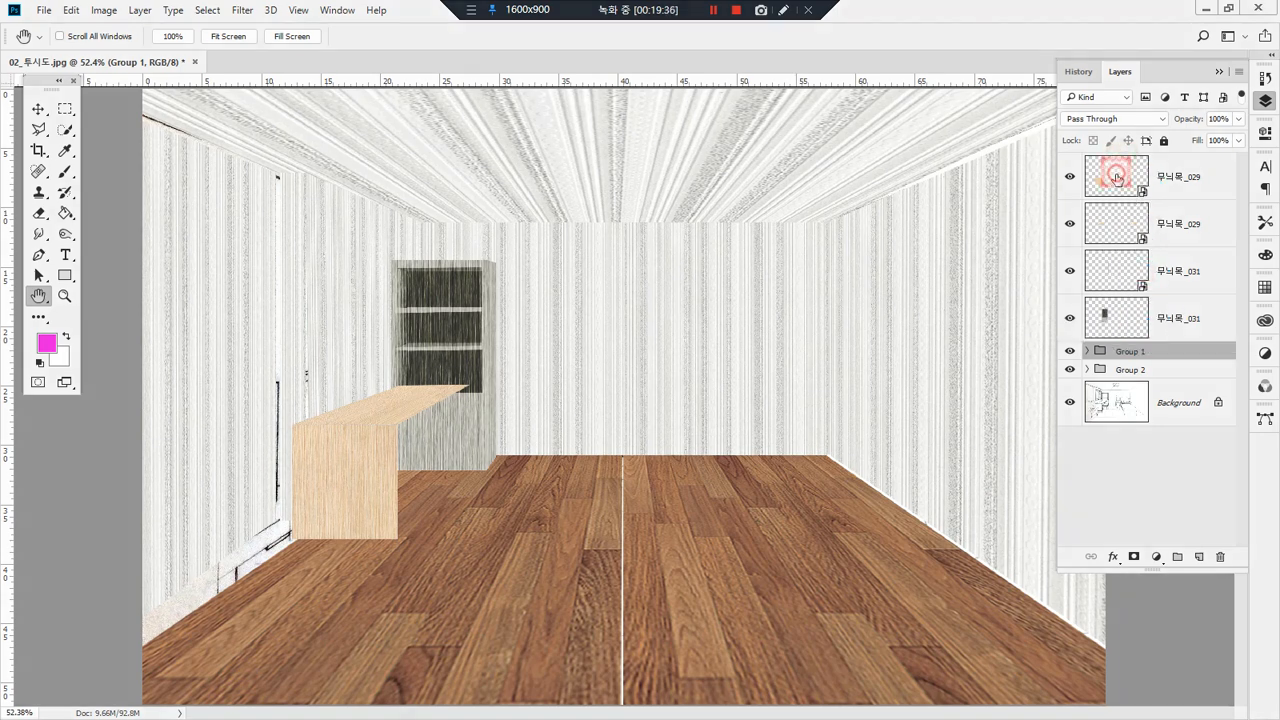
left_click(1117, 178)
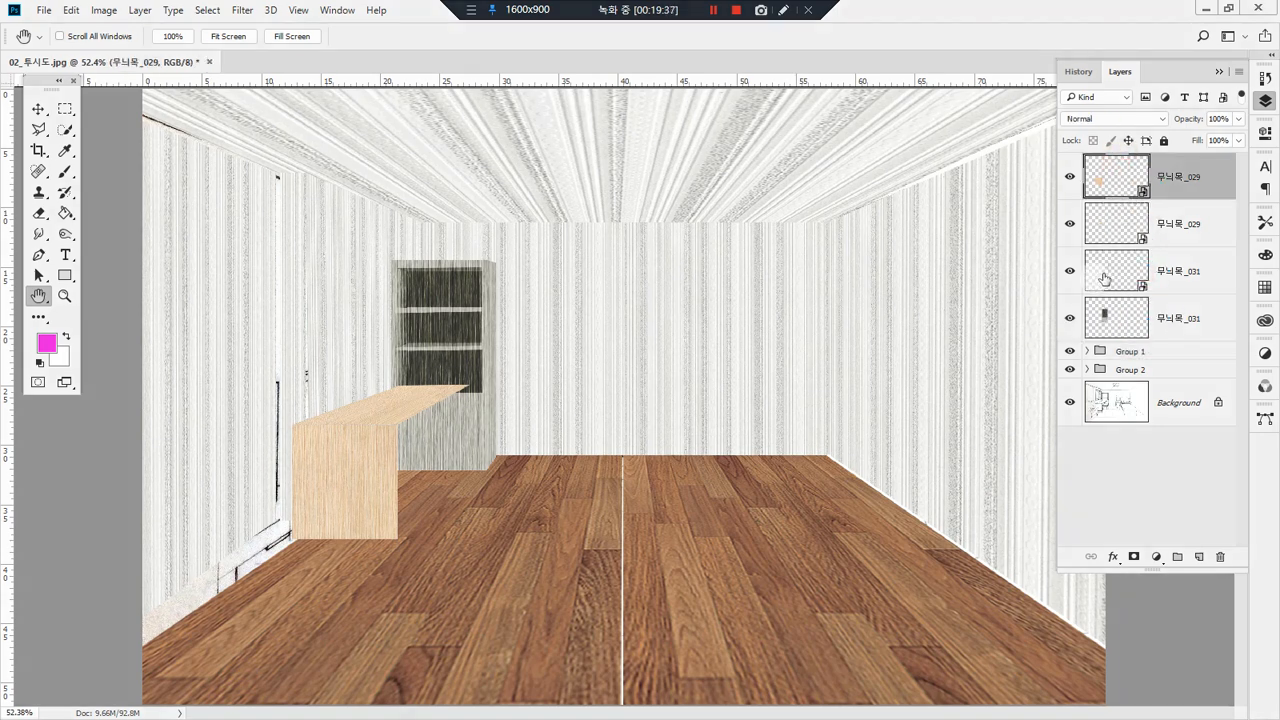
left_click(1239, 75)
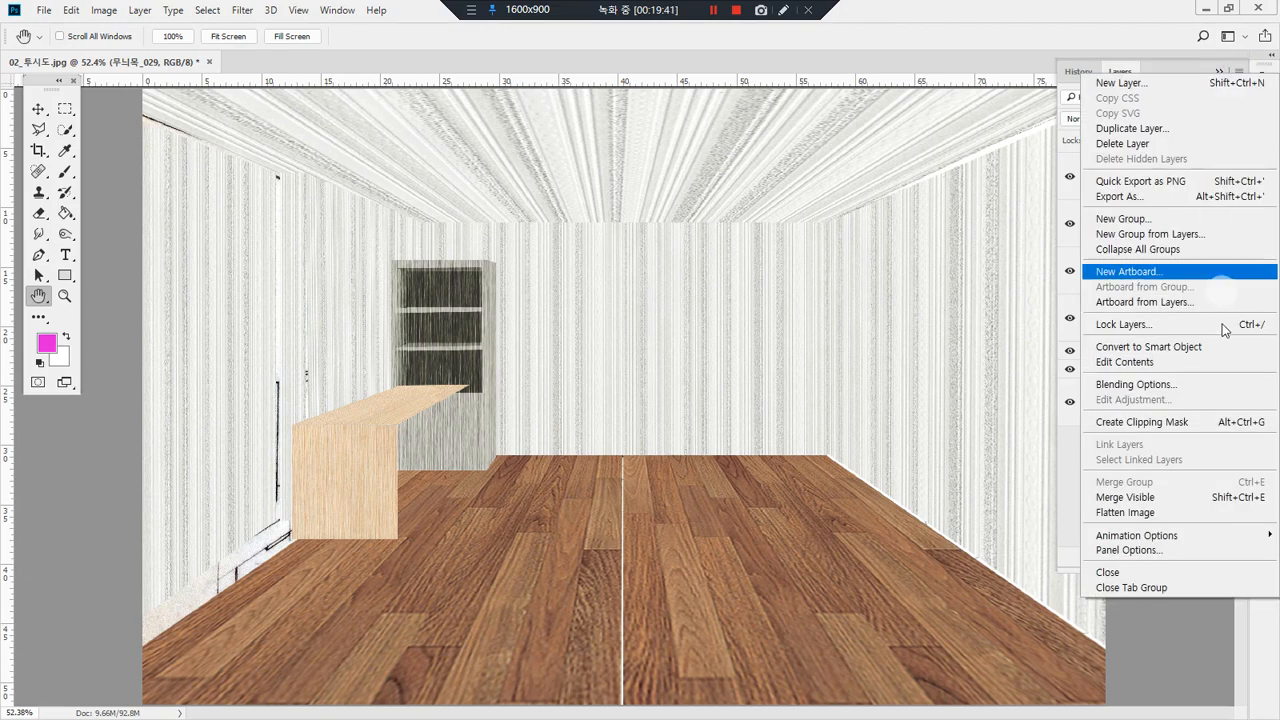
left_click(931, 7)
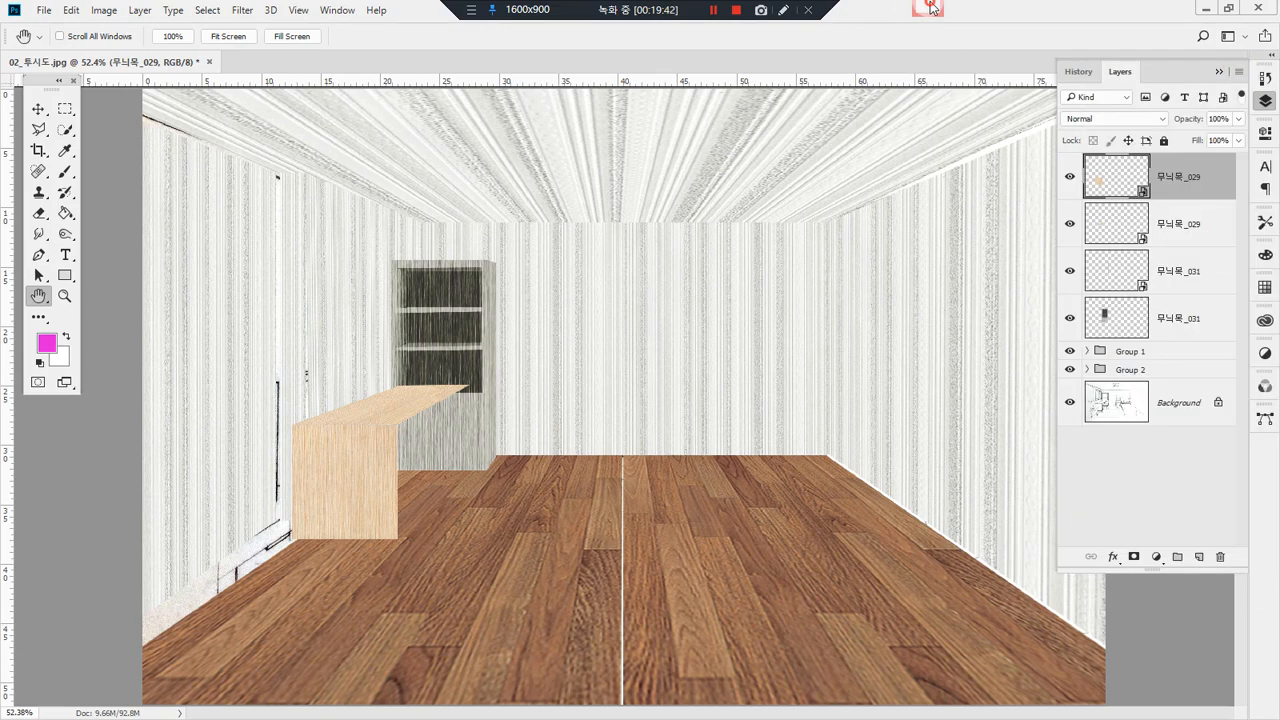
Step: Place the 무늬목_030 wood texture over the back wall and enlarge it proportionally until it spans from the bookshelf to beyond the right wall corner
left_click_drag(176, 291, 600, 324)
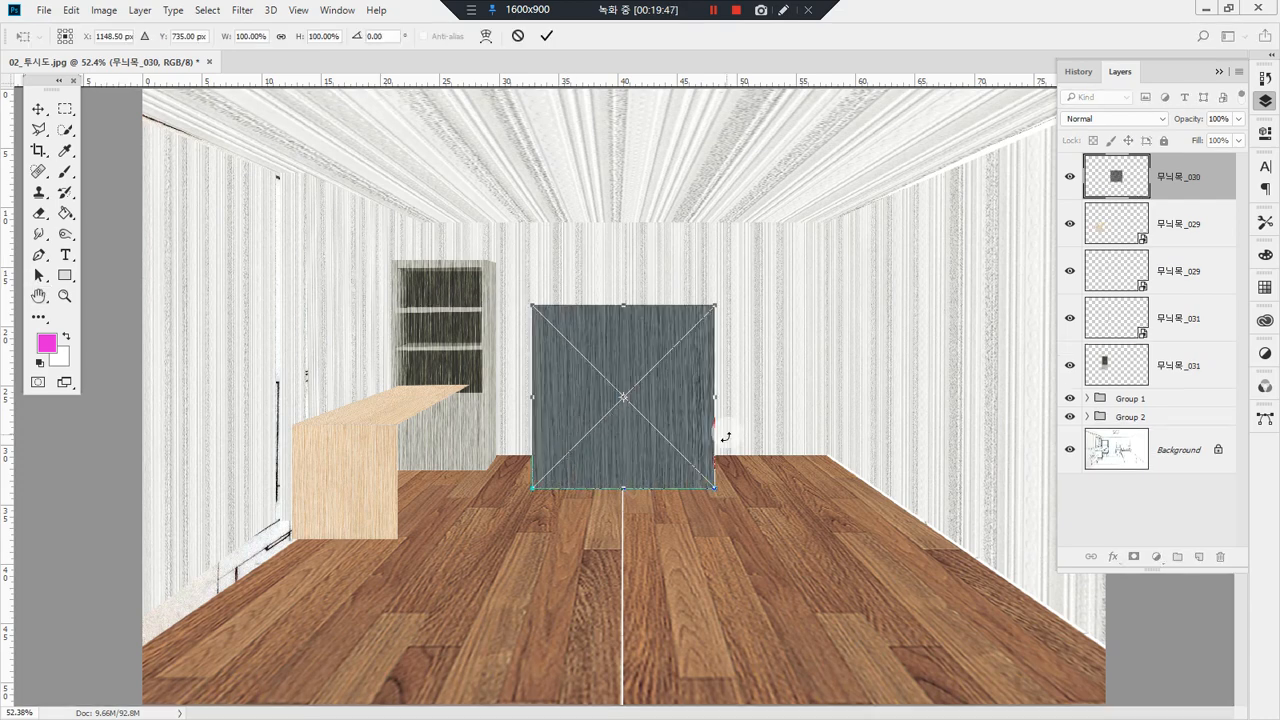
mouse_move(672, 492)
left_mouse_down()
mouse_move(485, 469)
mouse_move(553, 258)
mouse_move(774, 408)
left_mouse_up()
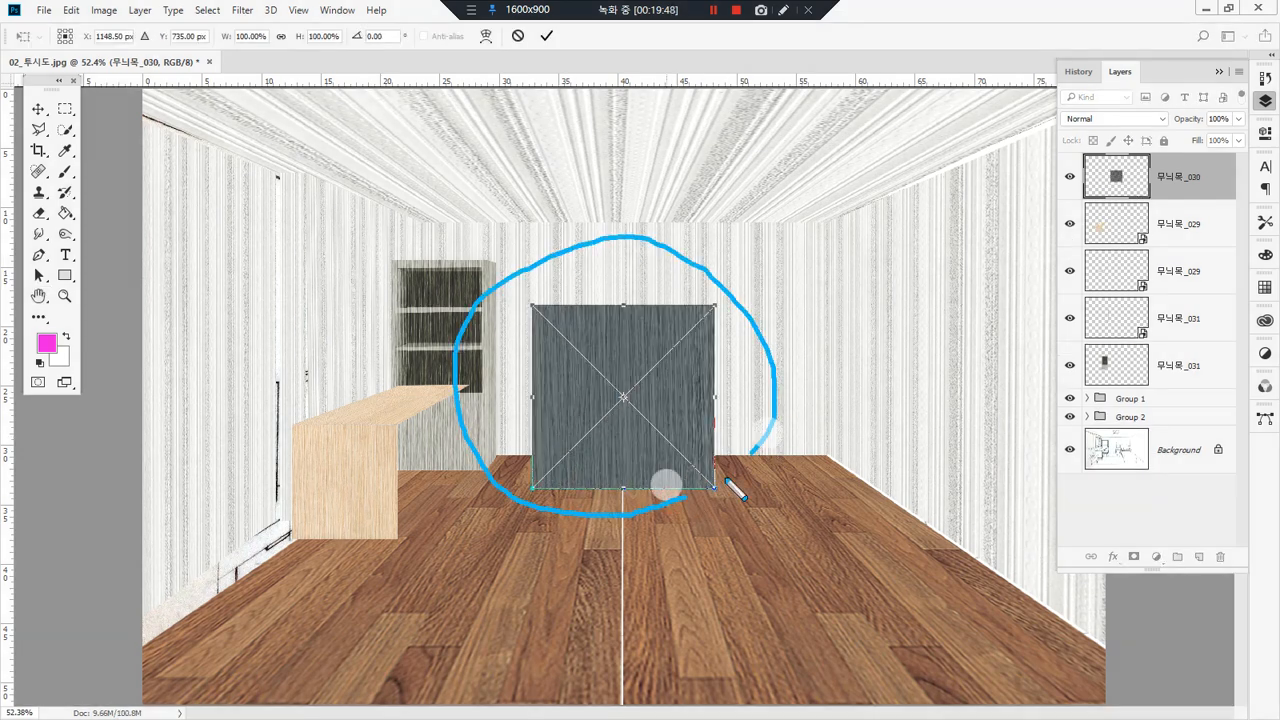
double_click(641, 483)
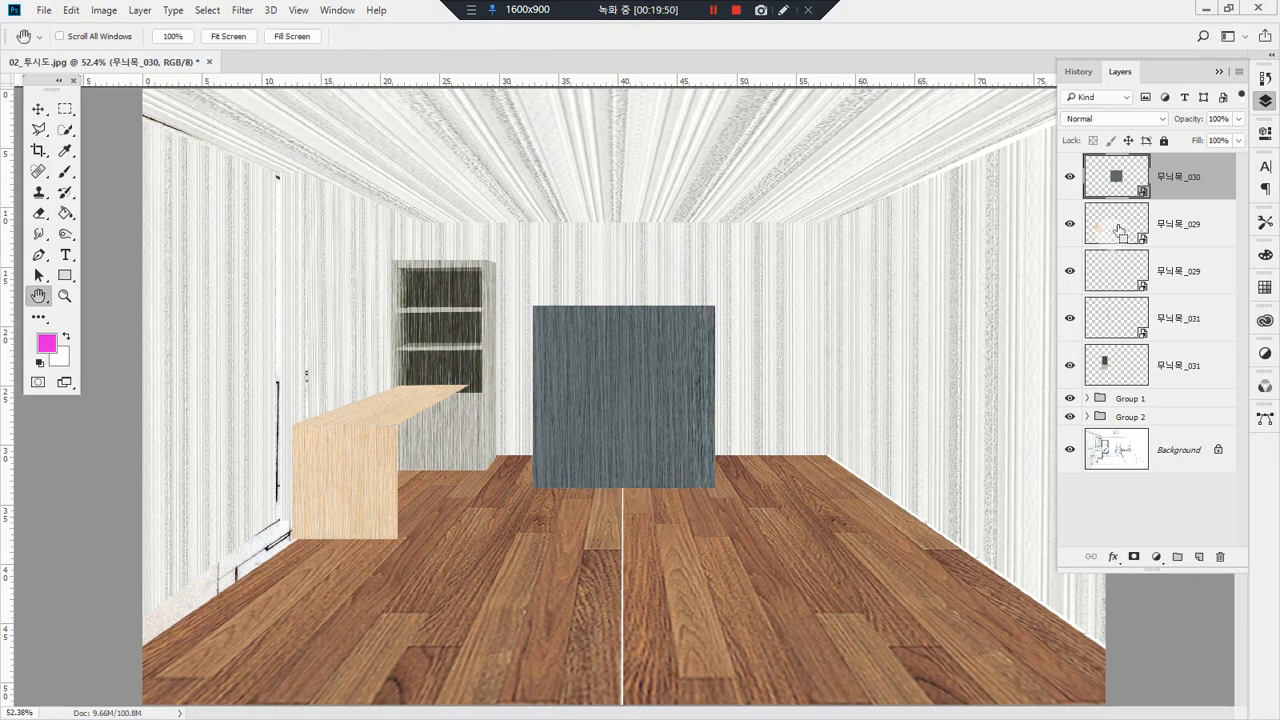
left_click_drag(1150, 172, 1168, 216)
mouse_move(678, 560)
left_mouse_down()
mouse_move(690, 298)
mouse_move(871, 191)
mouse_move(863, 205)
left_mouse_up()
key("ctrl+t")
key("Return")
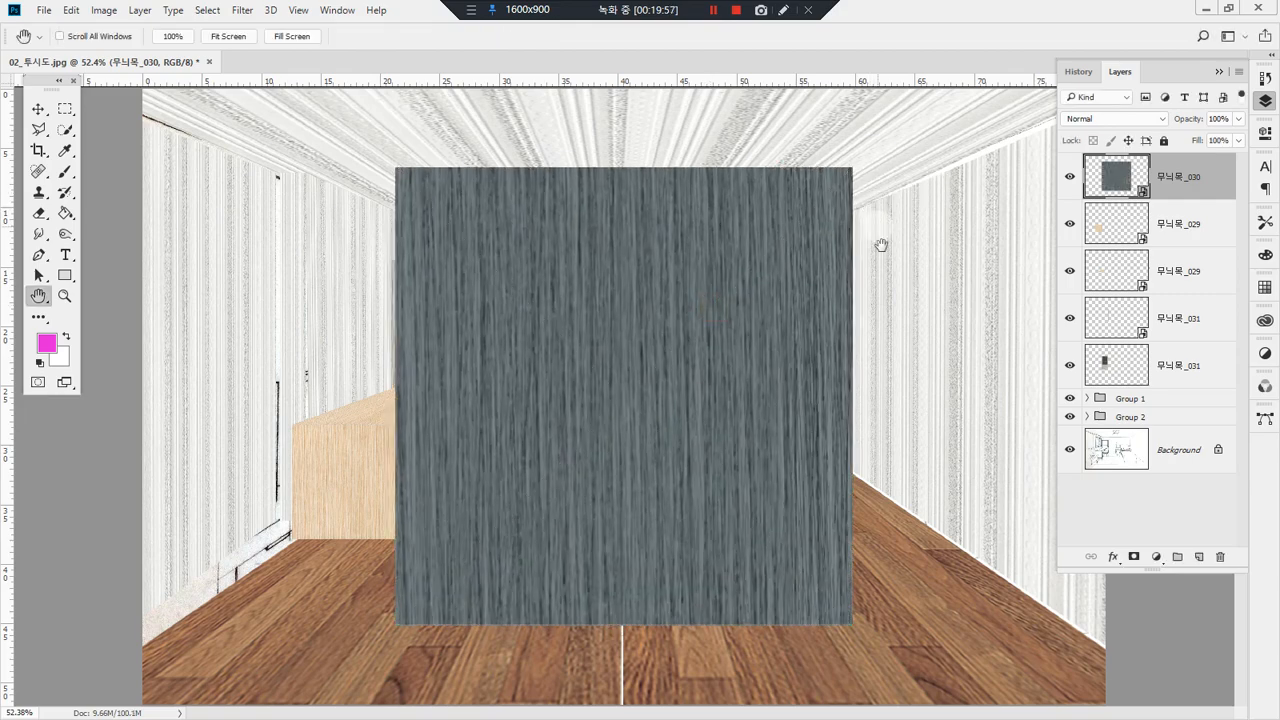
mouse_move(1140, 178)
left_mouse_down()
mouse_move(1163, 195)
mouse_move(1136, 204)
mouse_move(1150, 178)
mouse_move(1140, 208)
mouse_move(1160, 180)
mouse_move(1130, 184)
mouse_move(1142, 208)
left_mouse_up()
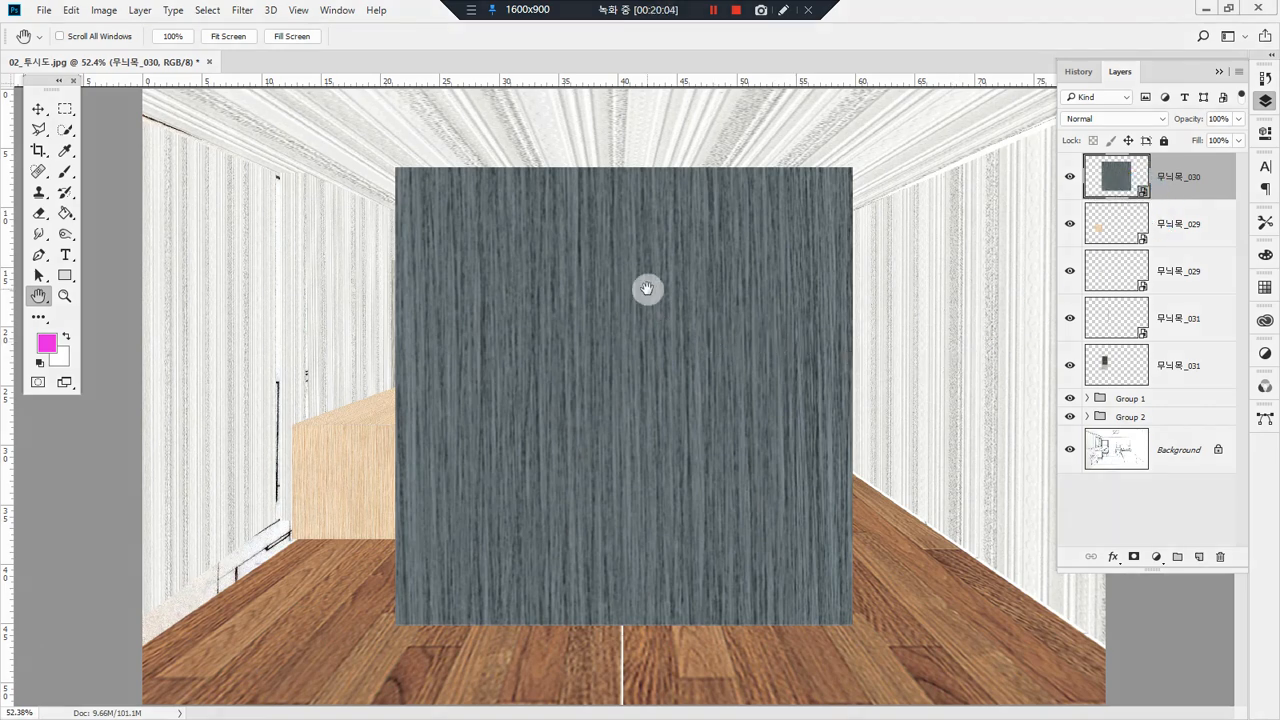
left_click(640, 290)
key("Tab")
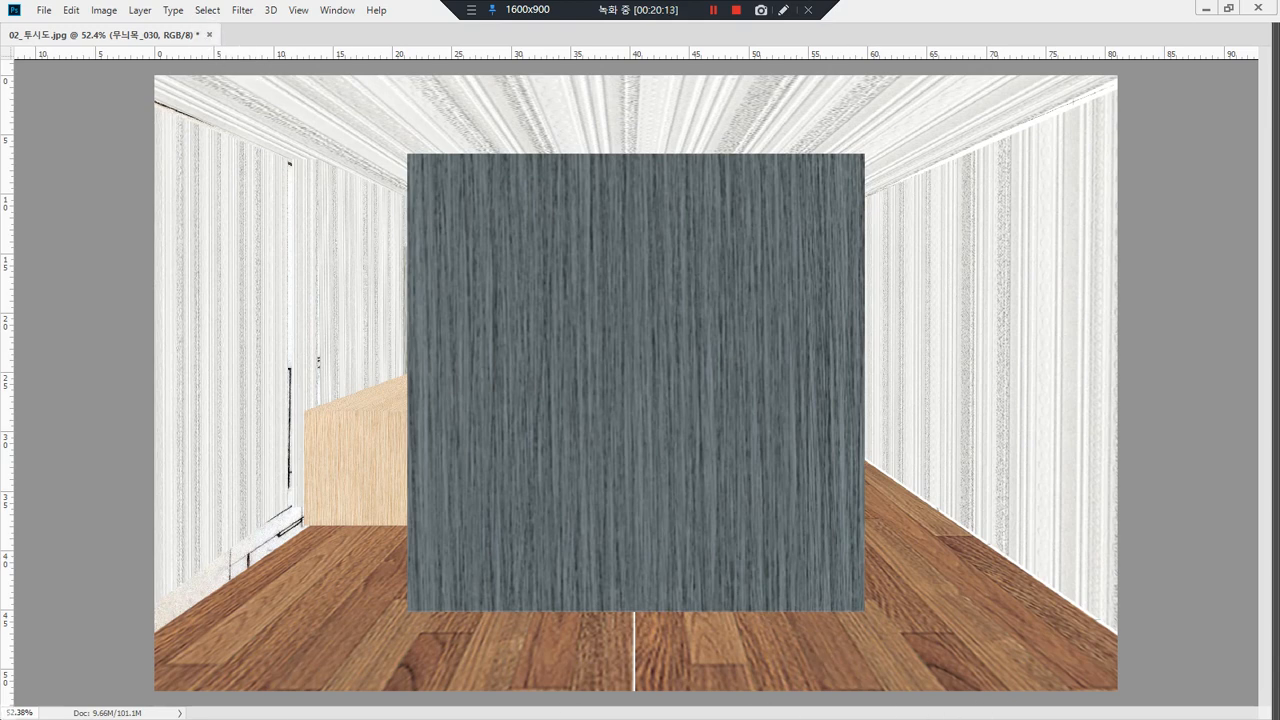
key("Tab")
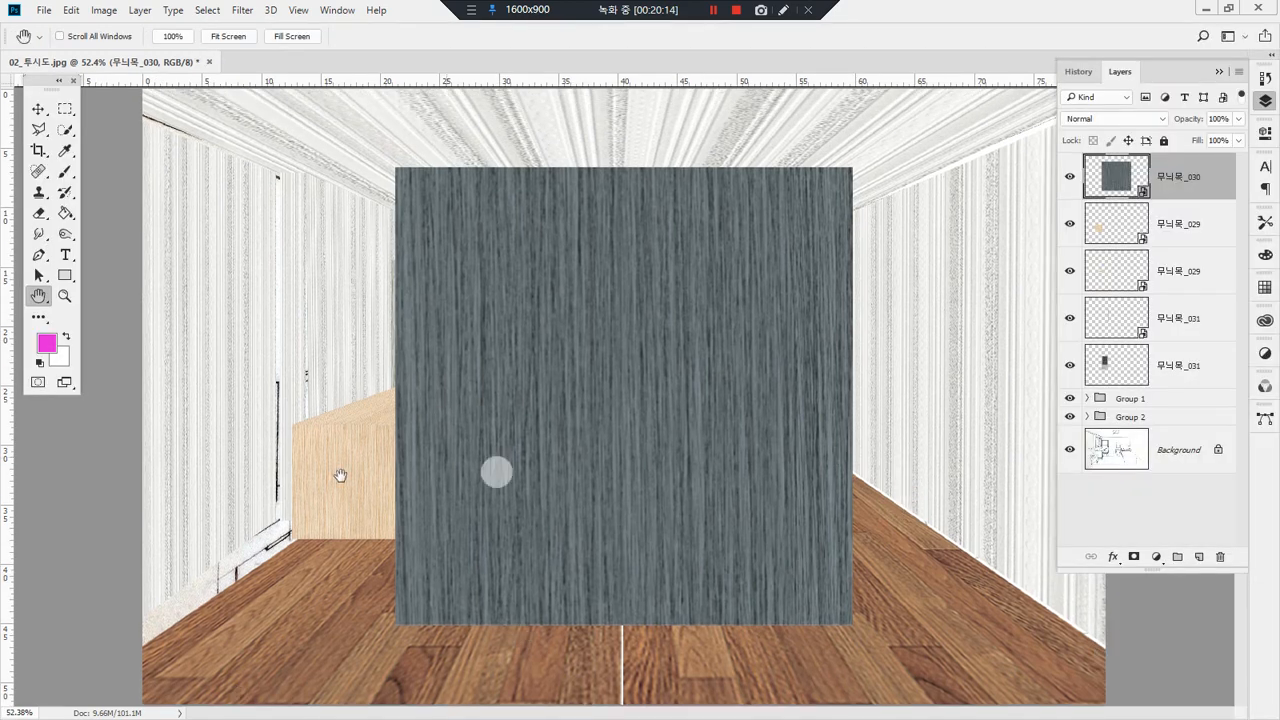
left_click(647, 320)
left_click(648, 323)
left_click(660, 449)
left_click(578, 365)
Step: Try to delete a tall rectangular strip from the left part of the 무늬목_030 smart object and drop the selection
left_click(65, 108)
left_click_drag(409, 159, 587, 662)
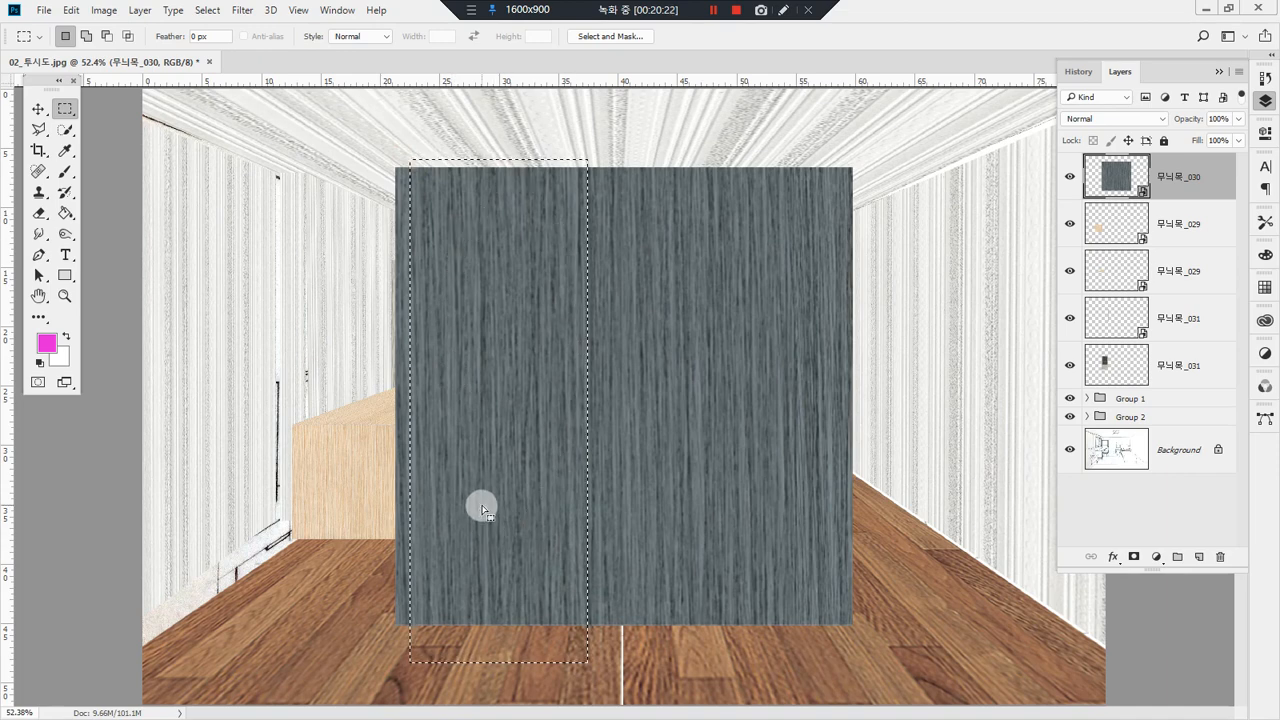
key("Delete")
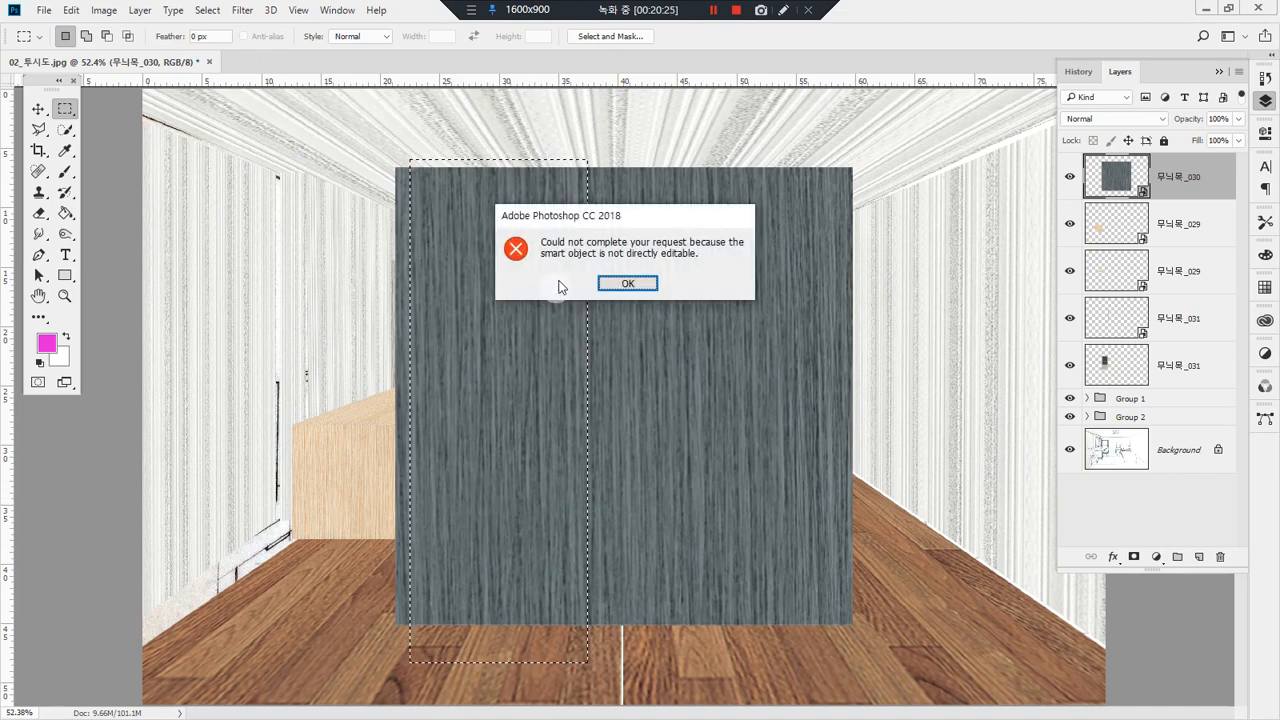
left_click(615, 282)
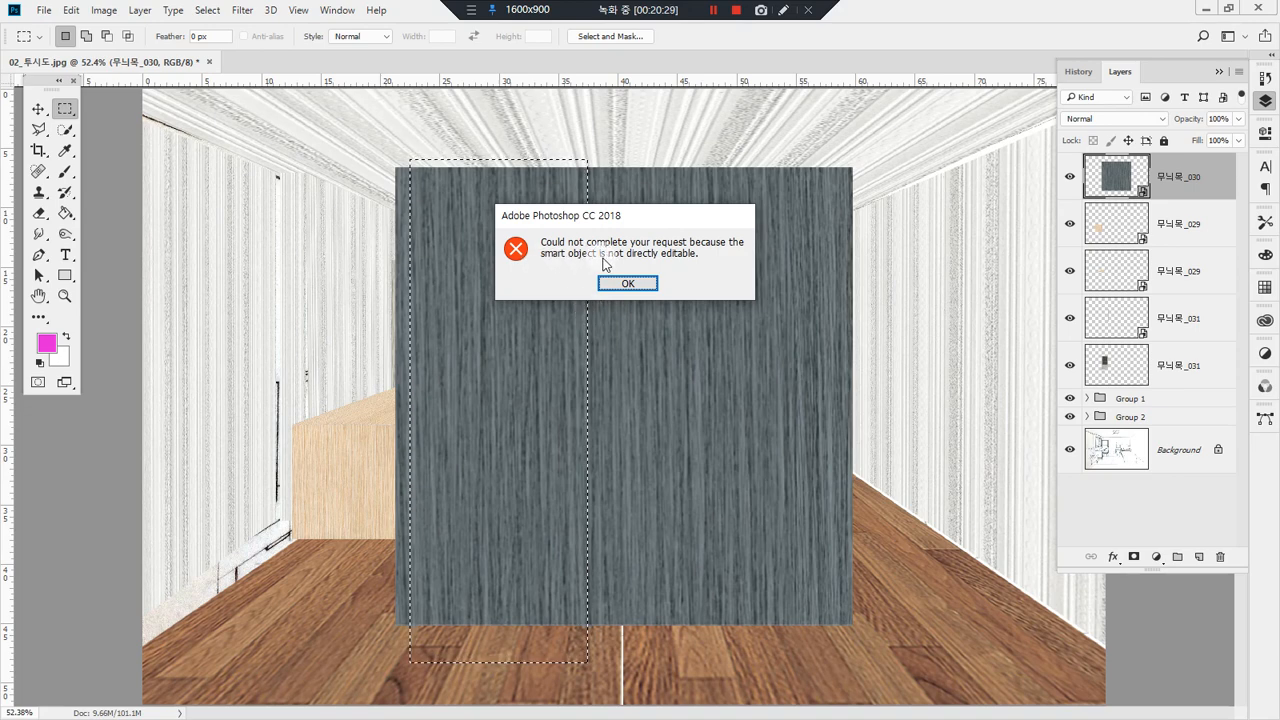
left_click(628, 283)
left_click(591, 413)
Step: Rasterize the 무늬목_030 layer and undo the rasterizing
right_click(1196, 186)
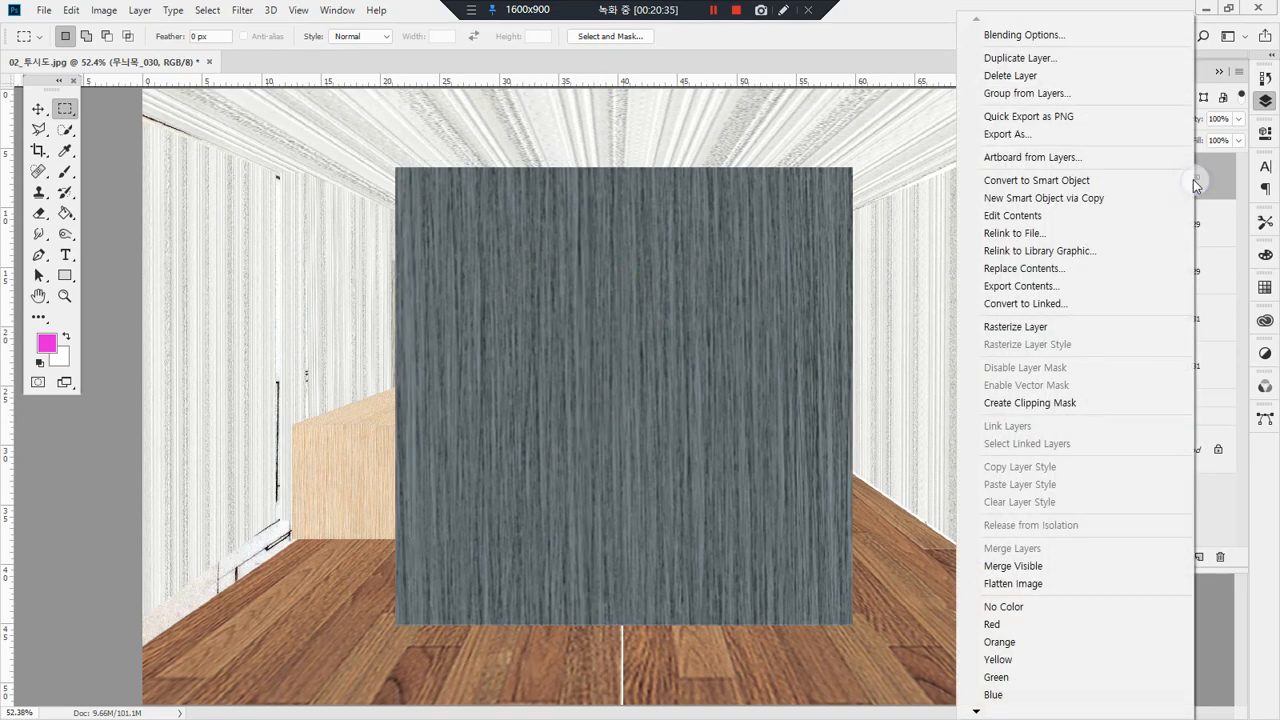
left_click(1224, 156)
right_click(1219, 169)
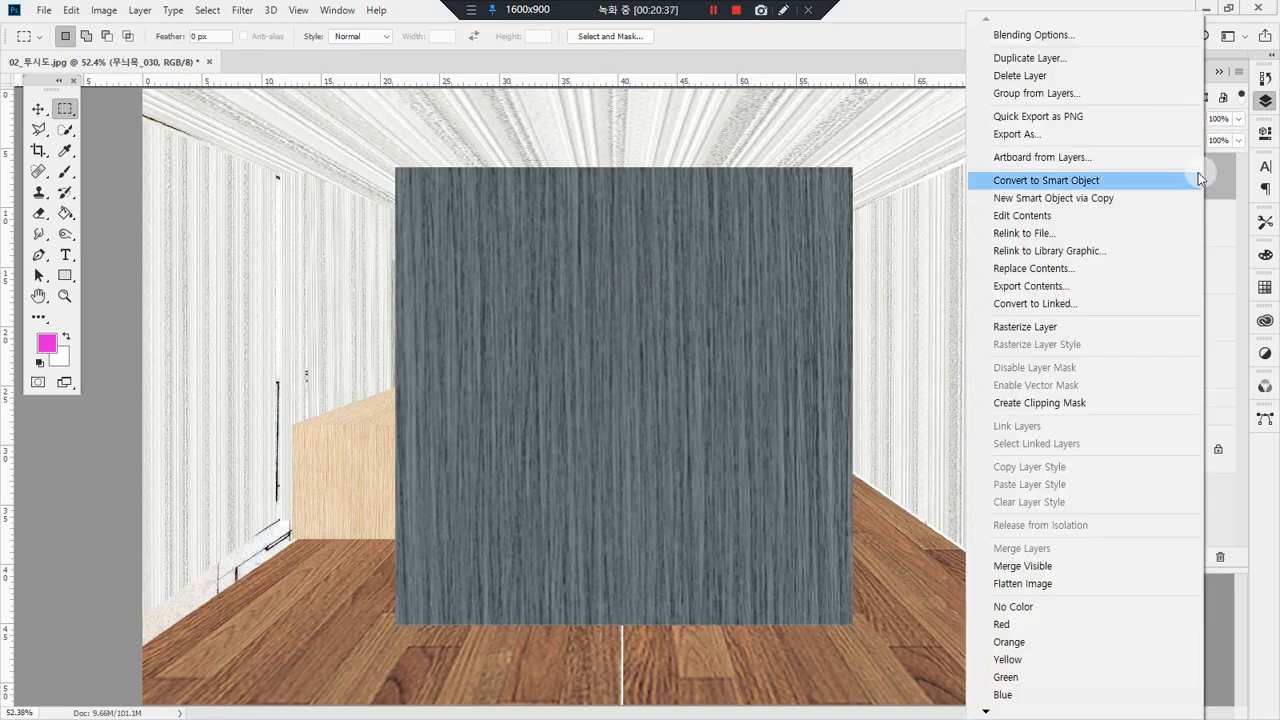
left_click(1105, 330)
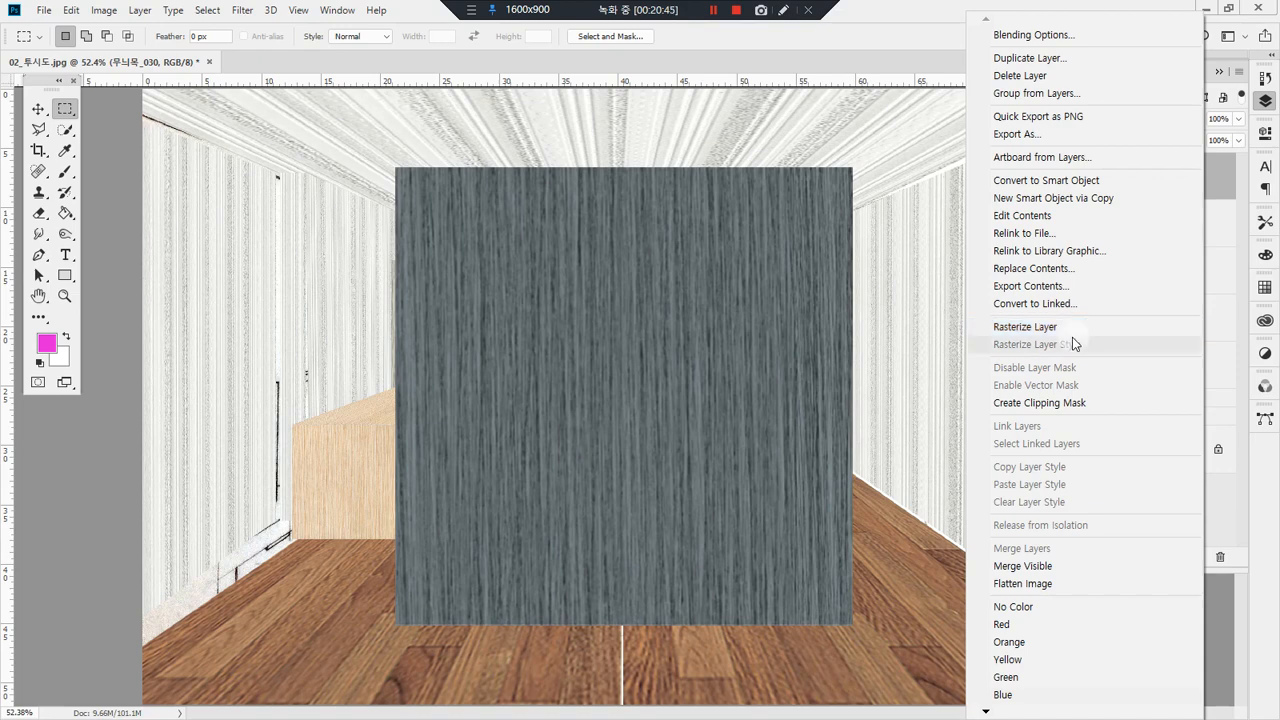
mouse_move(1175, 150)
left_mouse_down()
mouse_move(1194, 208)
mouse_move(1140, 222)
left_mouse_up()
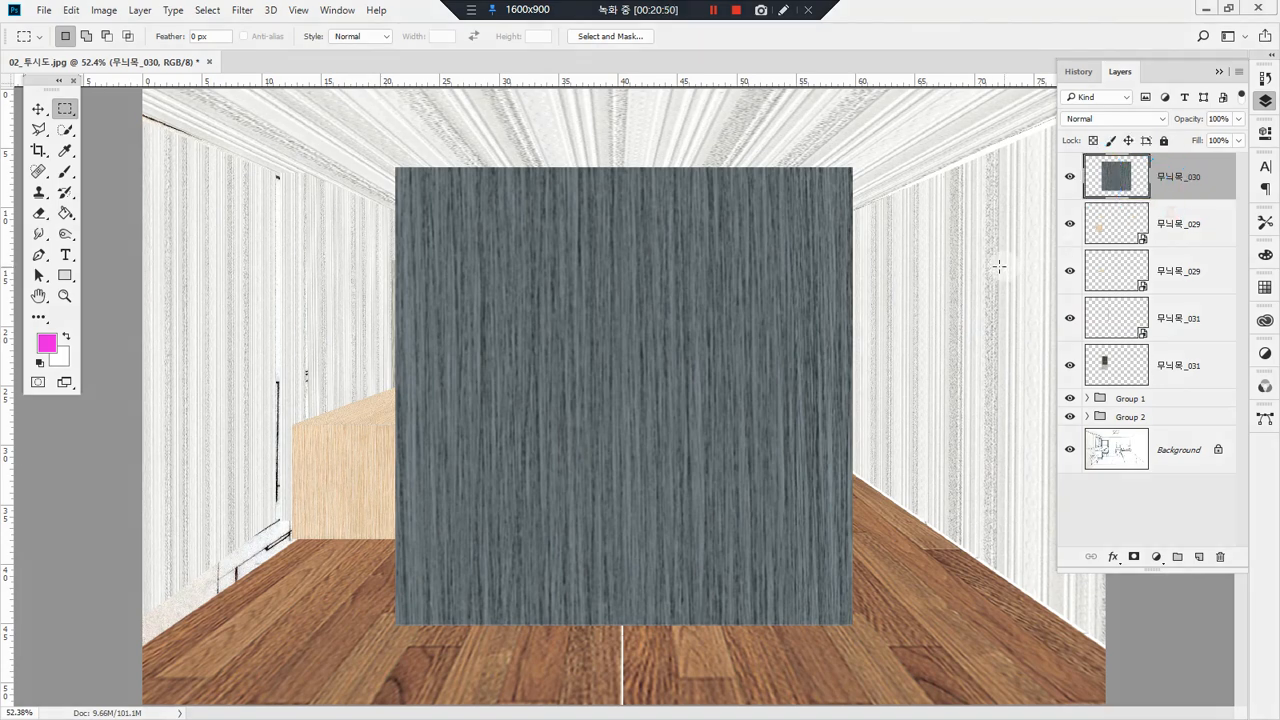
key("ctrl+z")
Step: Start painting on the 무늬목_030 smart object with the Brush and accept rasterizing it
left_click(65, 171)
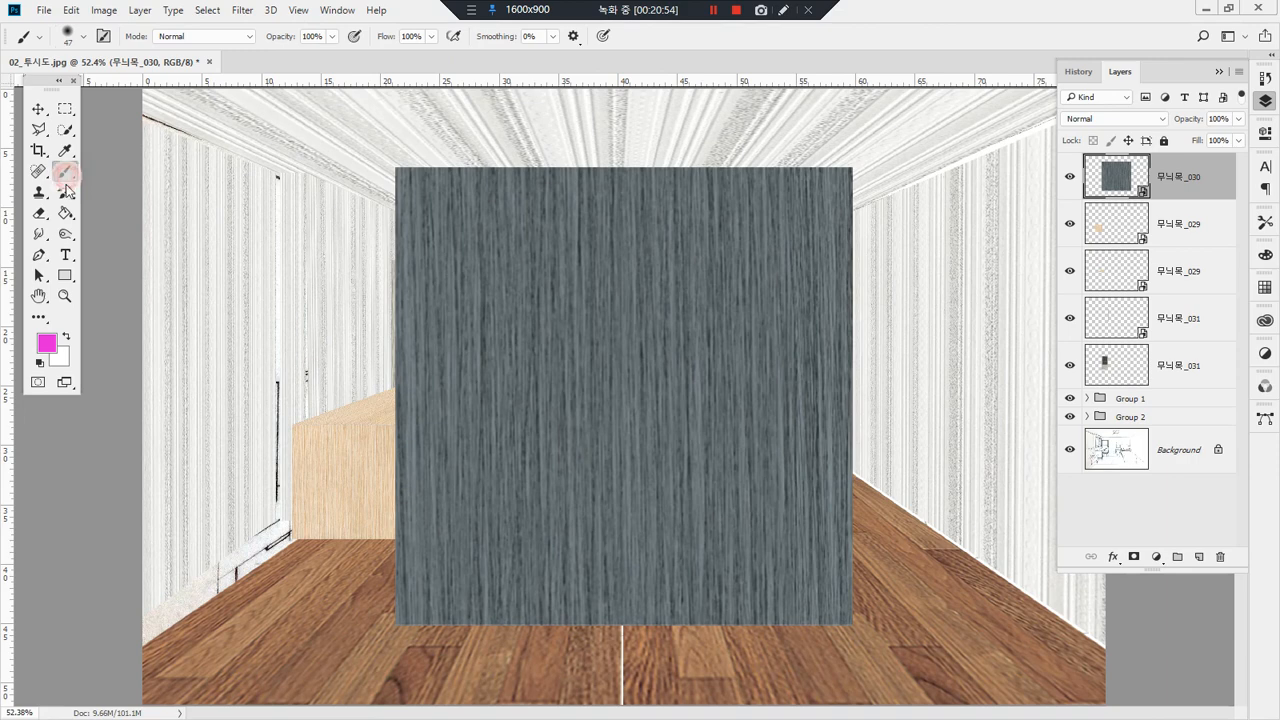
left_click(556, 308)
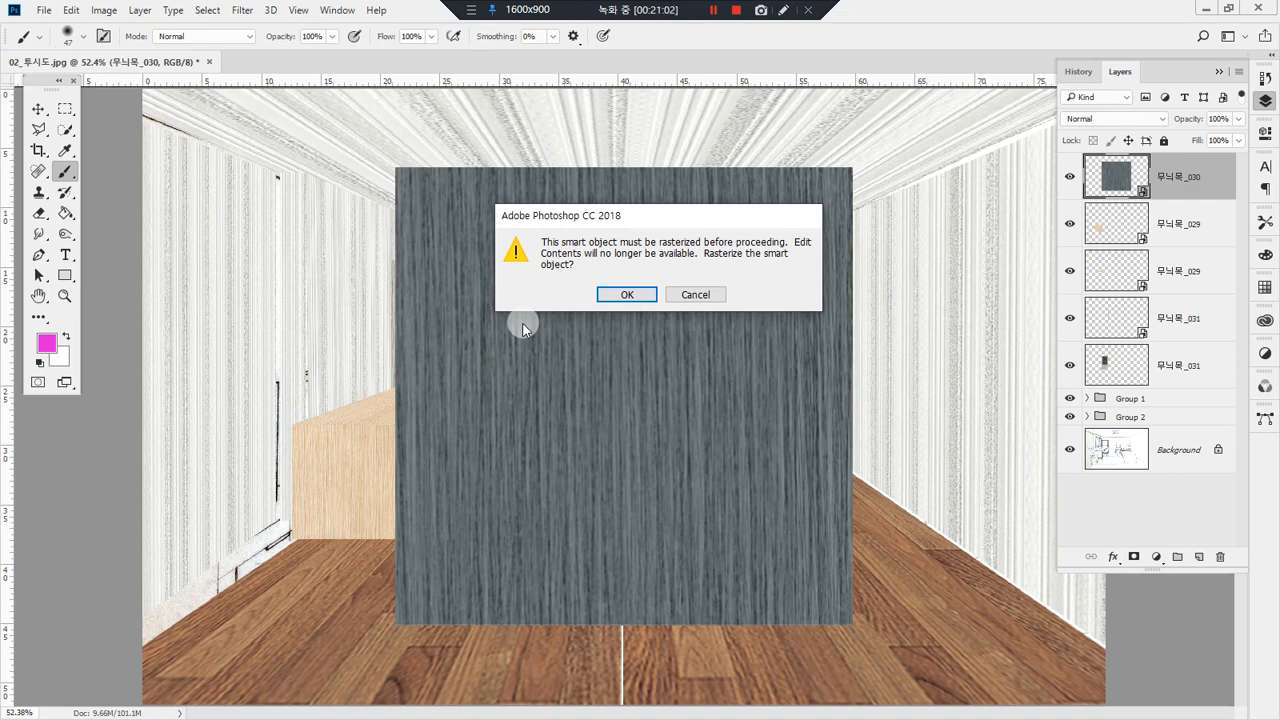
left_click(630, 296)
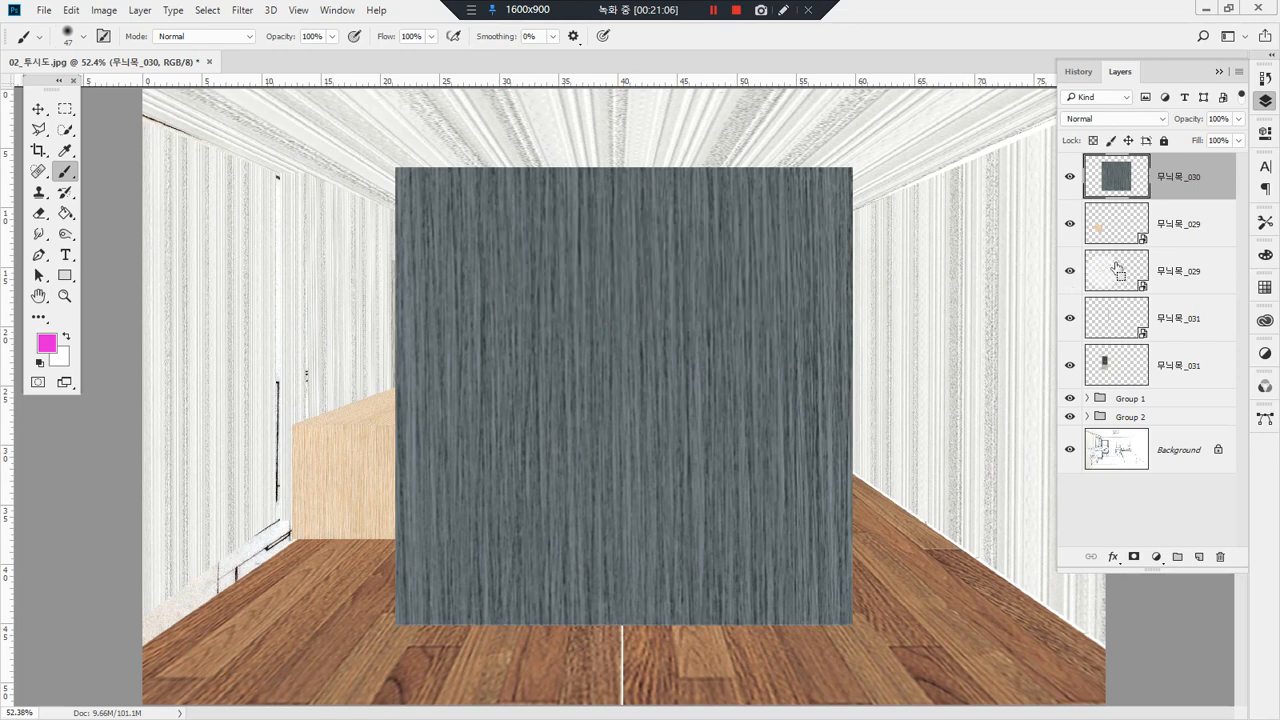
mouse_move(1178, 205)
left_mouse_down()
mouse_move(1119, 212)
mouse_move(1159, 188)
mouse_move(1167, 220)
left_mouse_up()
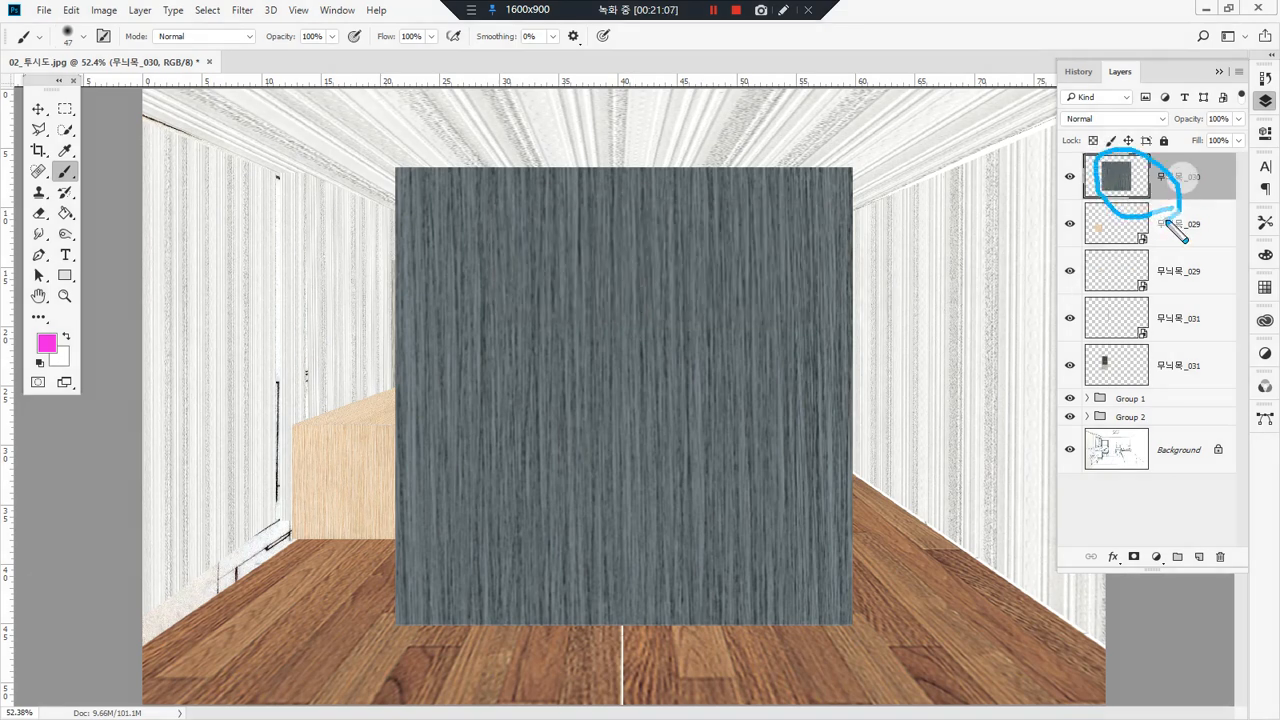
Step: Delete the left strip of the rasterized 무늬목_030 texture in front of the bookshelf using a rectangular selection, and deselect
left_click(65, 108)
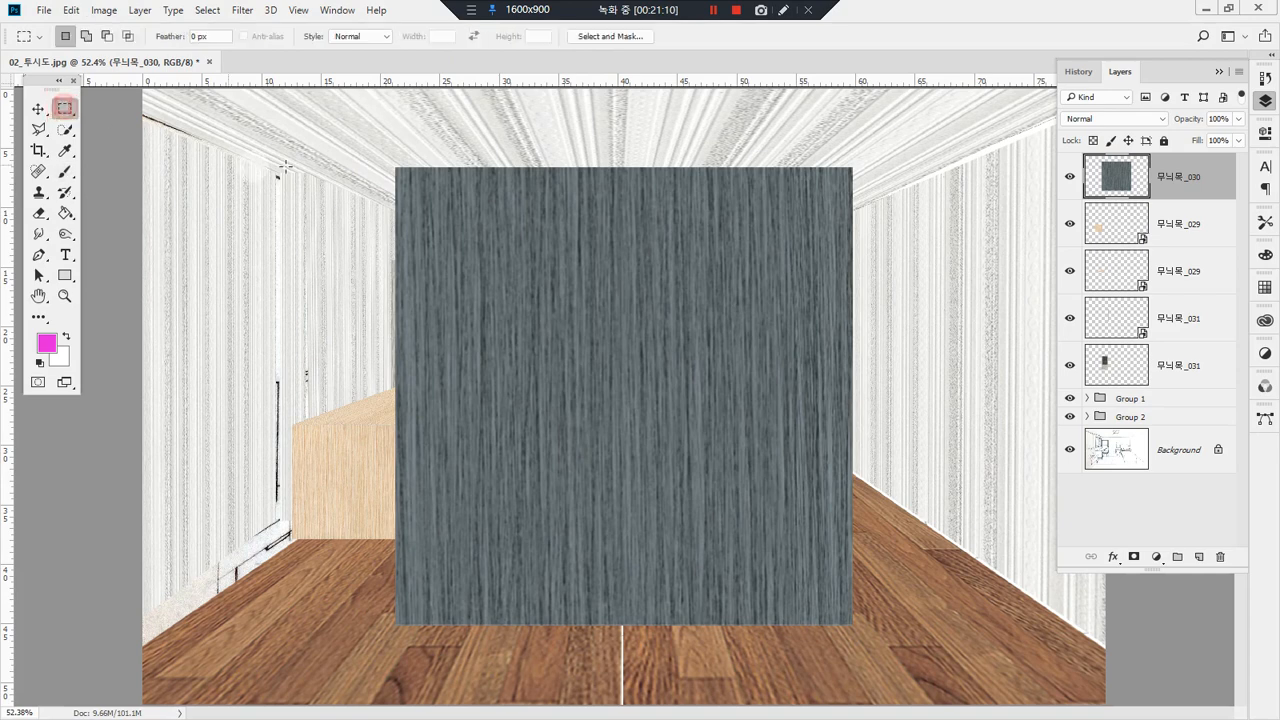
left_click_drag(354, 142, 535, 660)
key("Delete")
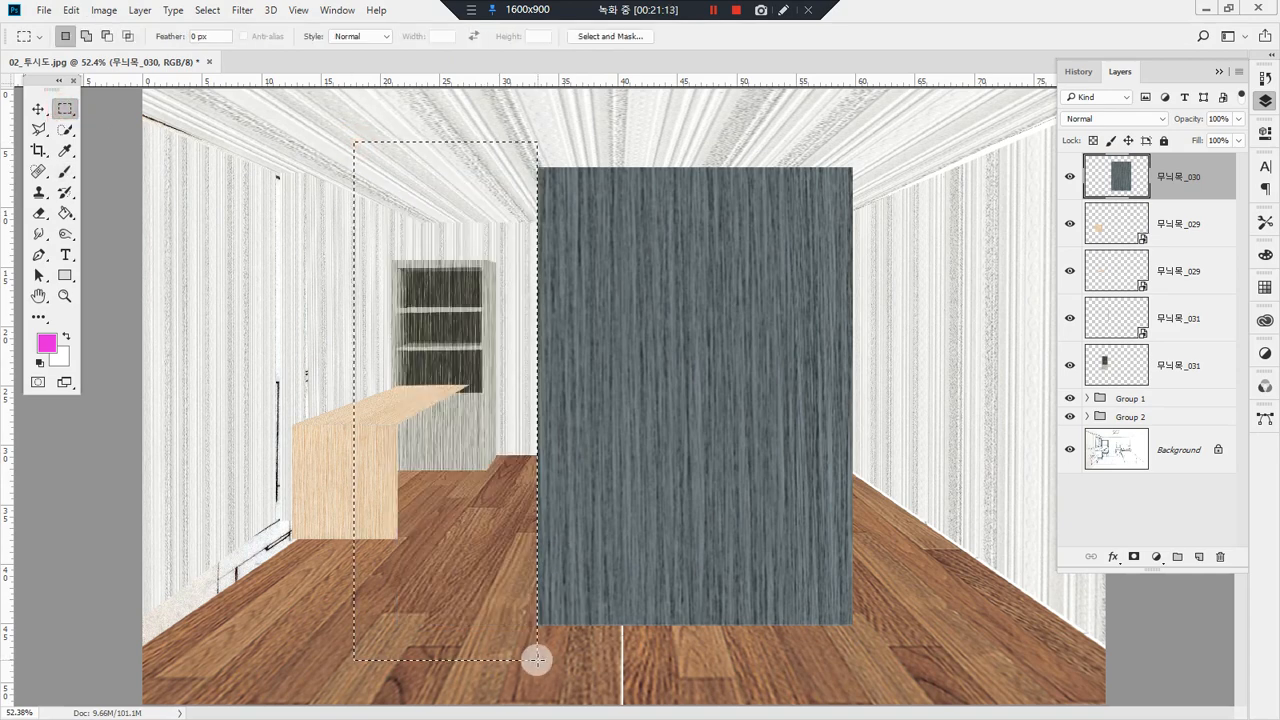
key("ctrl+d")
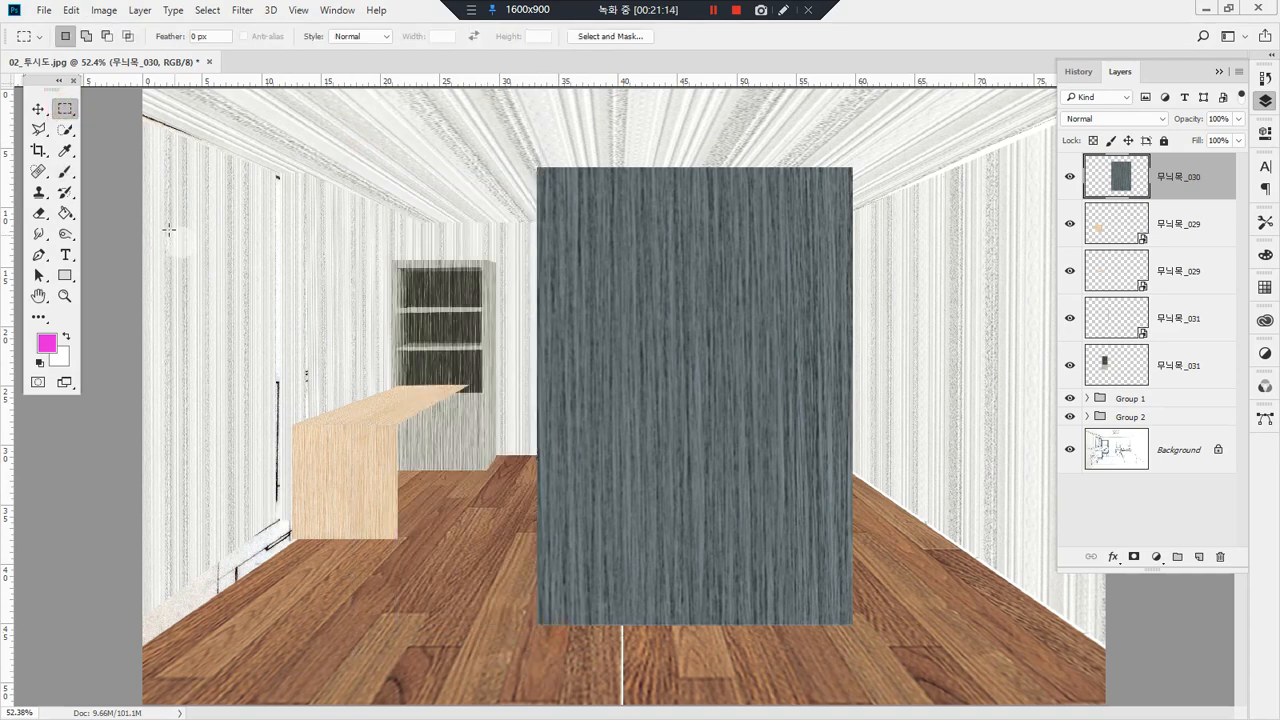
Step: Try a magenta Brush stroke on the 무늬목_030 texture, undo it, and delete the 무늬목_030 layer
left_click(65, 171)
mouse_move(612, 318)
left_mouse_down()
mouse_move(725, 407)
mouse_move(812, 386)
mouse_move(694, 239)
mouse_move(711, 219)
mouse_move(620, 316)
mouse_move(509, 330)
mouse_move(680, 385)
mouse_move(814, 360)
mouse_move(849, 333)
mouse_move(767, 289)
mouse_move(584, 335)
mouse_move(588, 292)
mouse_move(576, 348)
mouse_move(600, 327)
left_mouse_up()
key("ctrl+z")
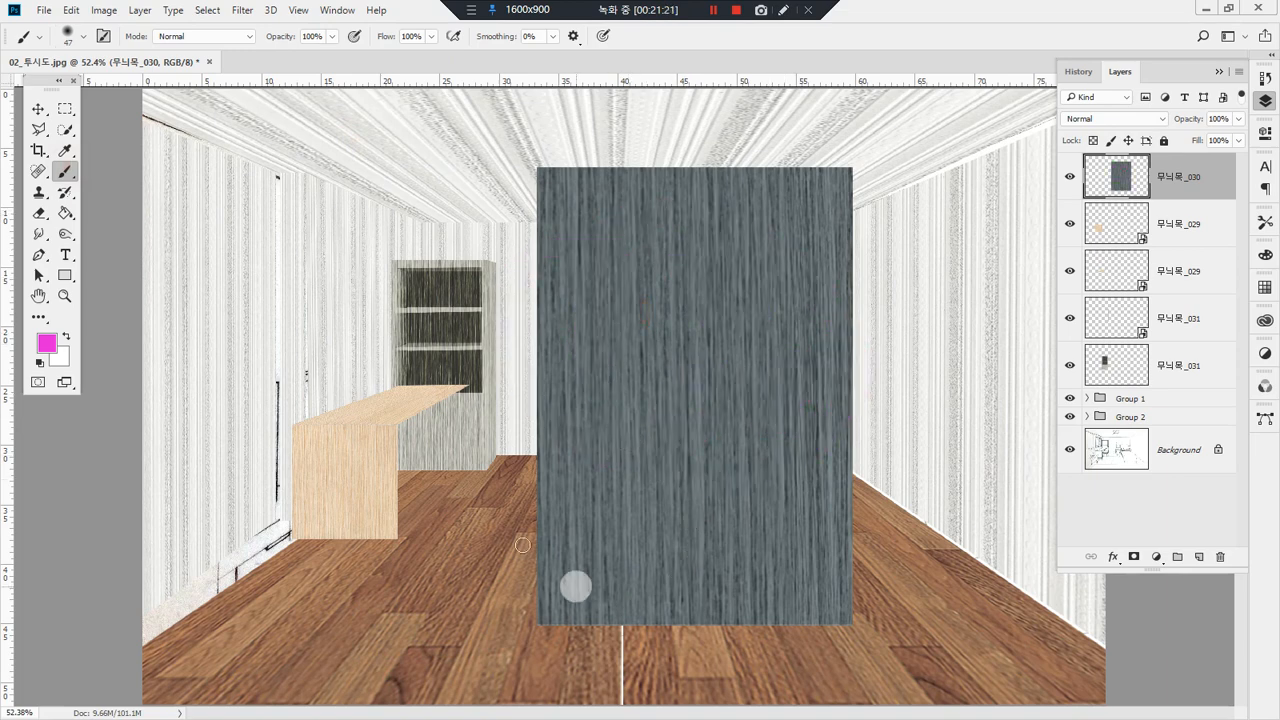
left_click_drag(1177, 170, 1220, 556)
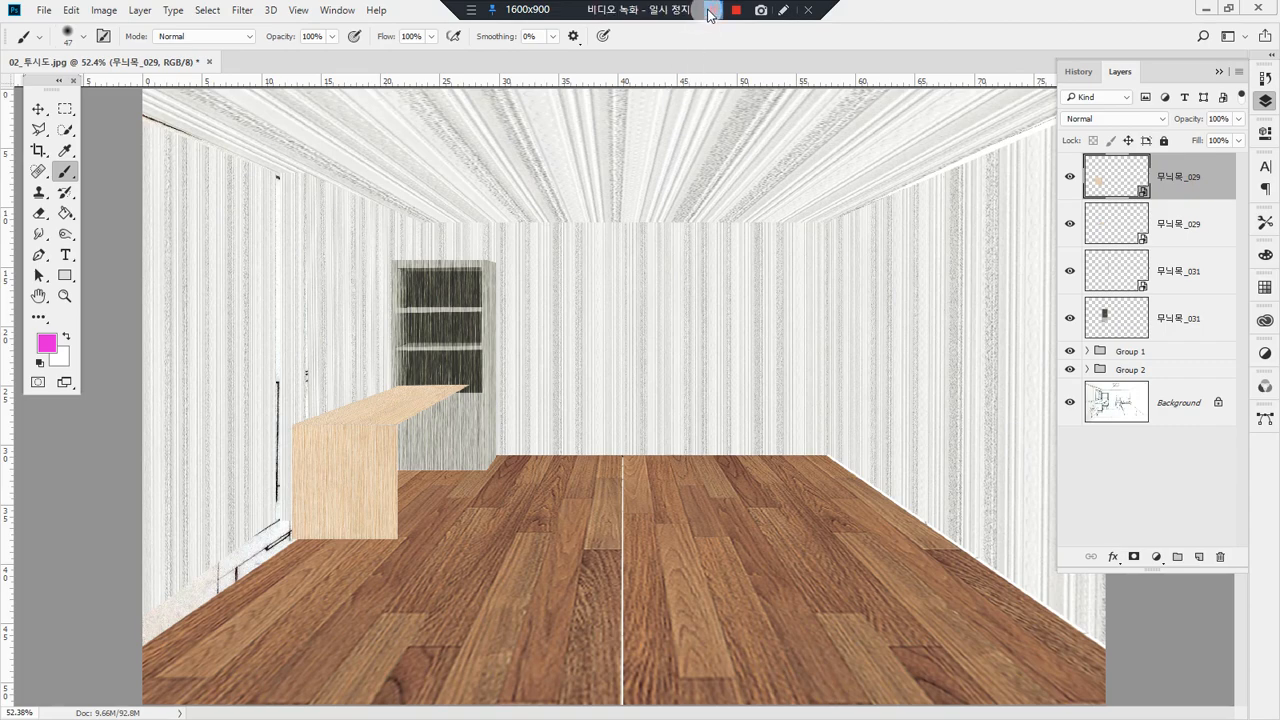
left_click(709, 11)
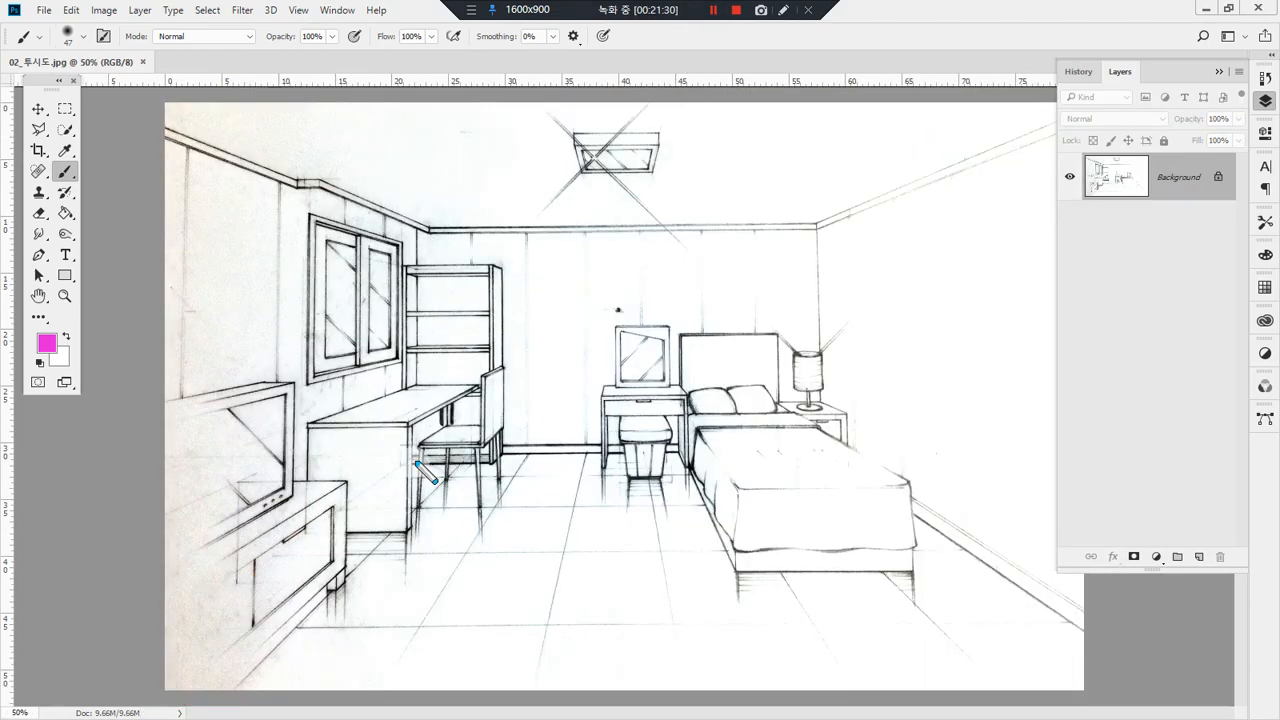
mouse_move(415, 460)
left_mouse_down()
mouse_move(830, 442)
mouse_move(1128, 690)
left_mouse_up()
mouse_move(422, 457)
left_mouse_down()
mouse_move(297, 544)
mouse_move(170, 678)
left_mouse_up()
Step: Place the 마루재_001 floor texture in the original room sketch, rotate it -90°, and move it slightly down toward the floor
left_click_drag(309, 460, 648, 486)
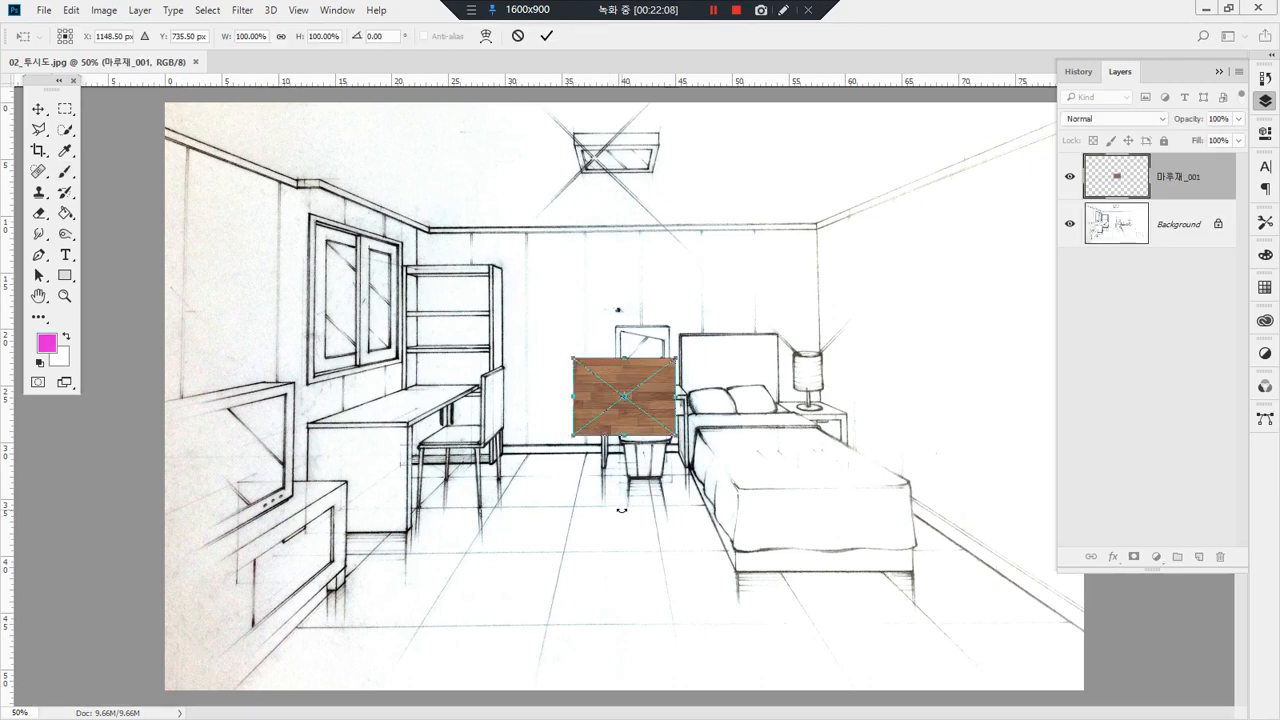
mouse_move(690, 350)
left_mouse_down()
mouse_move(636, 318)
mouse_move(578, 363)
mouse_move(588, 350)
left_mouse_up()
key("Return")
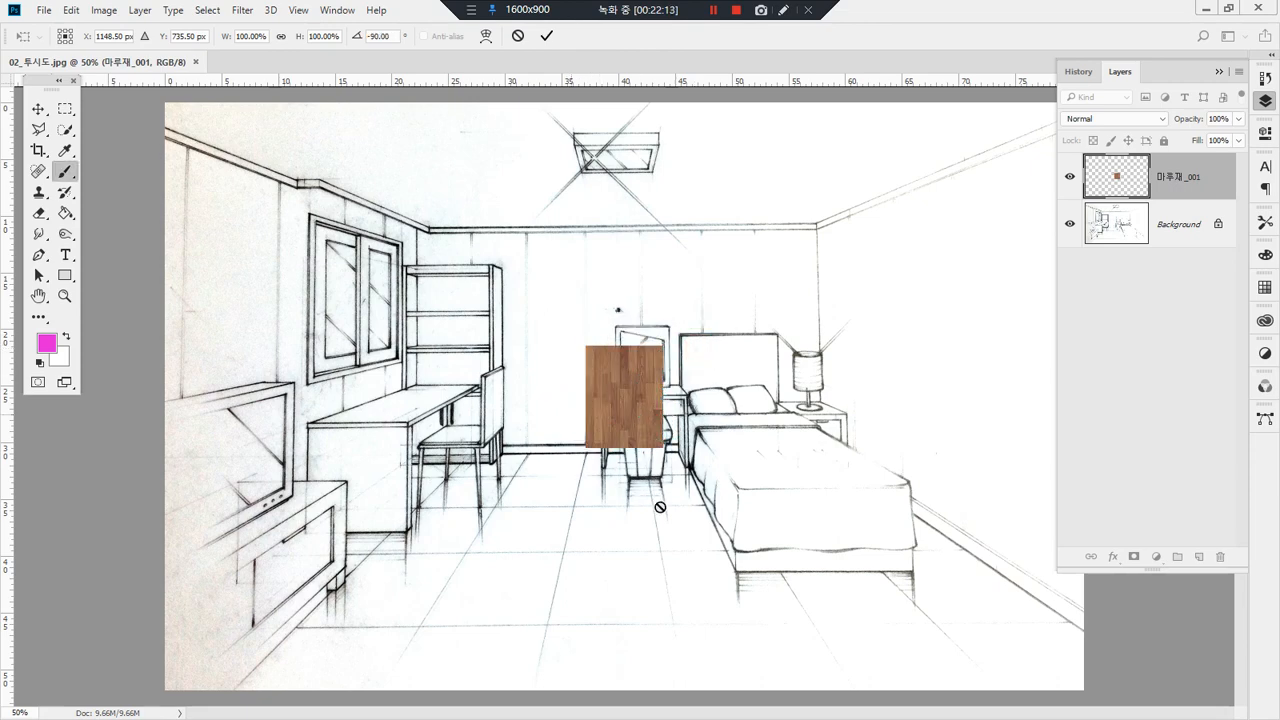
key("v")
left_click_drag(623, 400, 623, 432)
left_click_drag(512, 340, 735, 570)
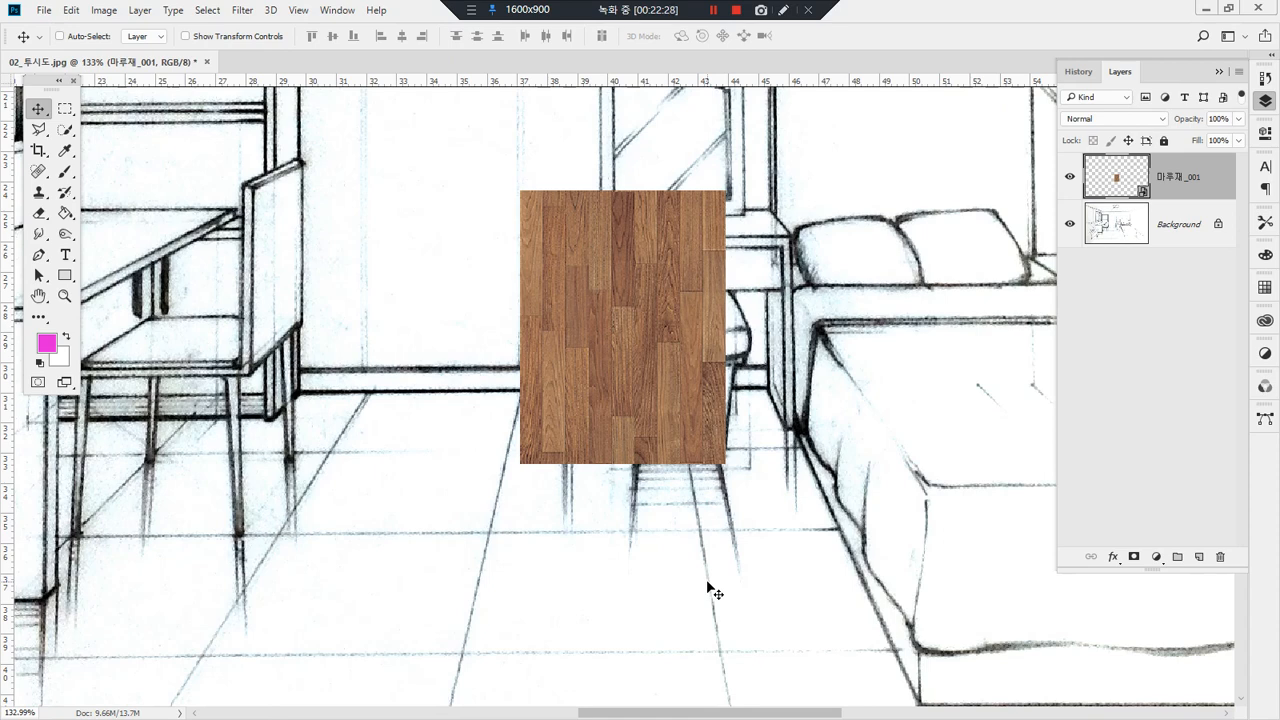
Step: Move the 마루재_001 wood texture straight down onto the floor area in front of the dressing table
left_click_drag(604, 239, 564, 161)
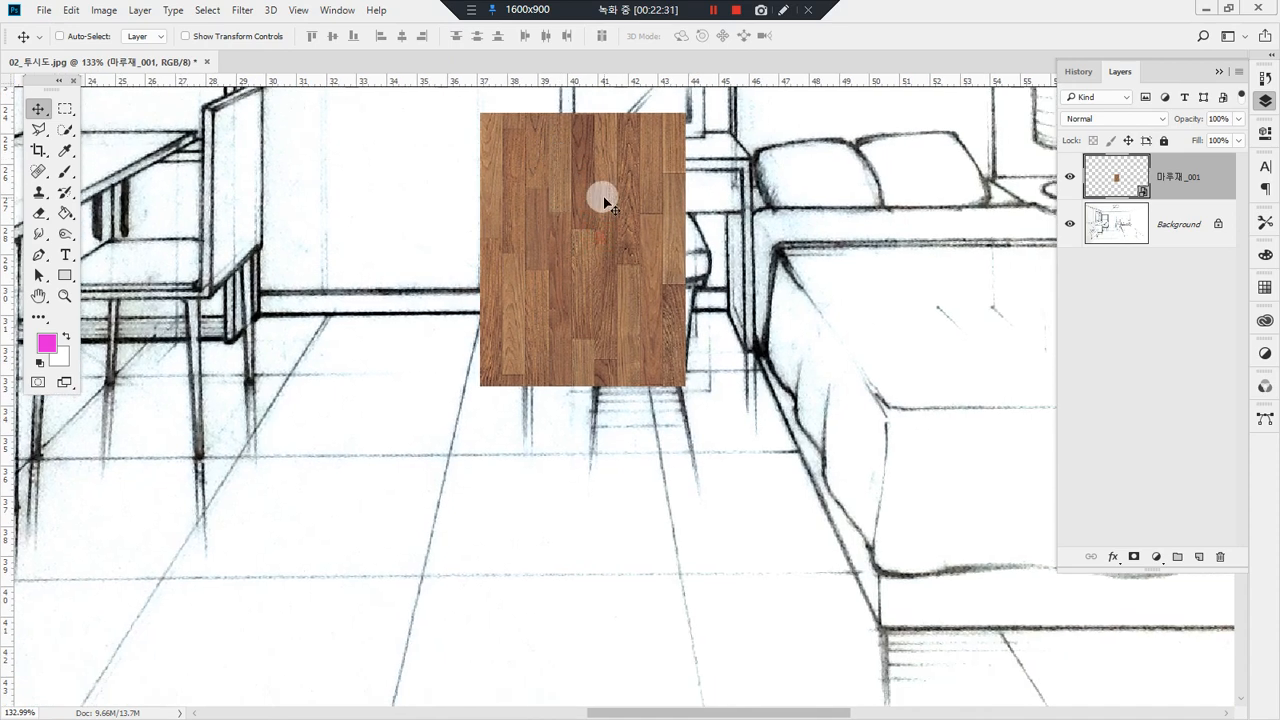
left_click_drag(612, 208, 612, 385)
mouse_move(1158, 219)
left_mouse_down()
mouse_move(1135, 222)
mouse_move(1162, 164)
mouse_move(1127, 219)
left_mouse_up()
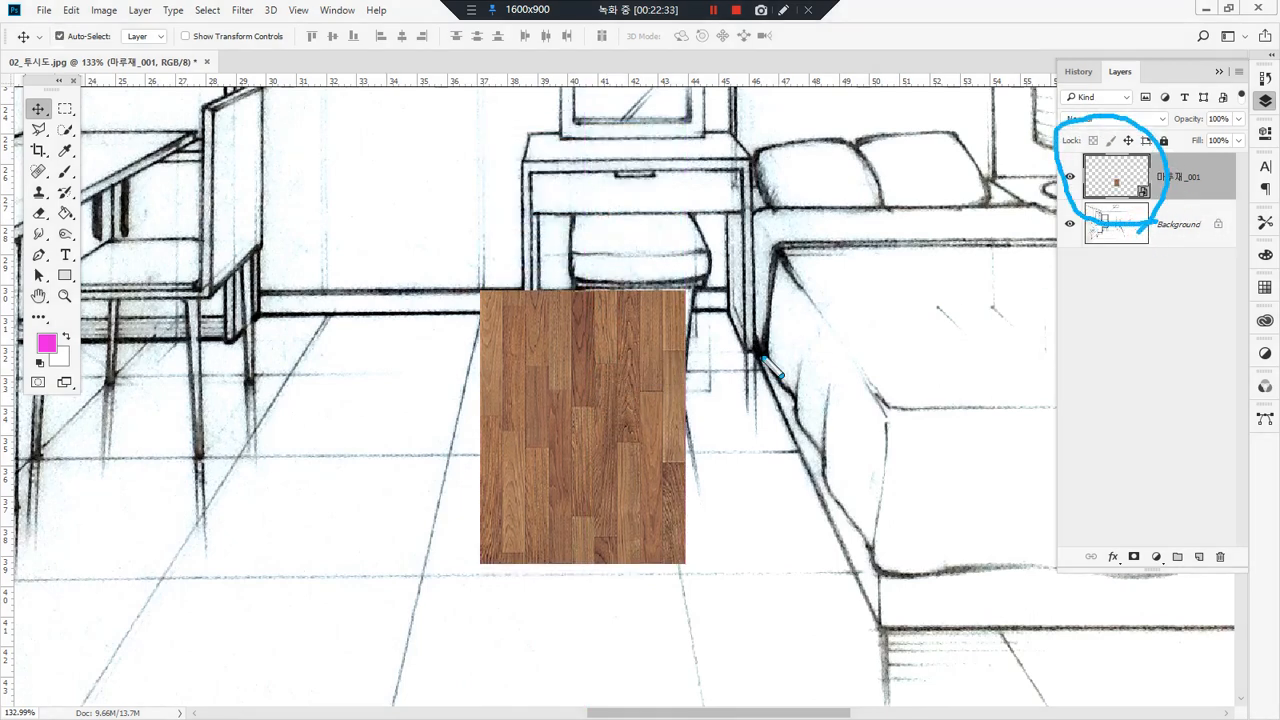
Step: Rasterize the 마루재_001 smart object layer
right_click(1136, 176)
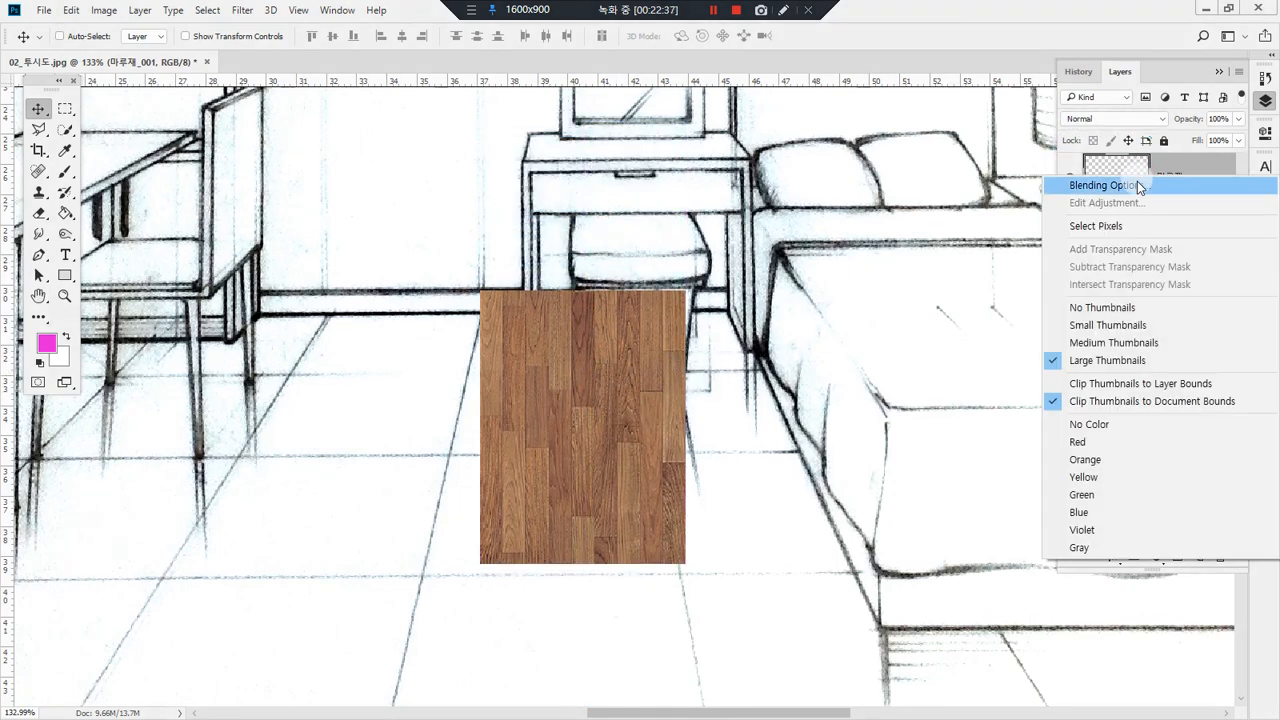
left_click(1177, 177)
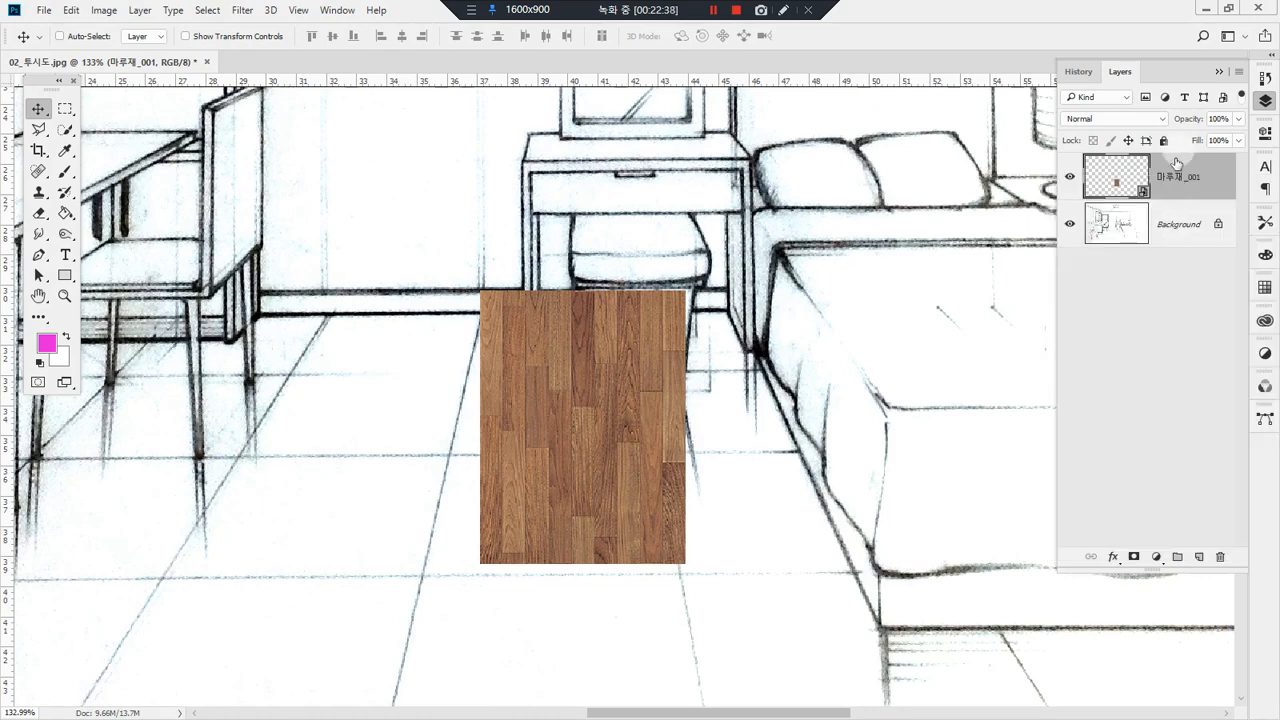
right_click(1177, 177)
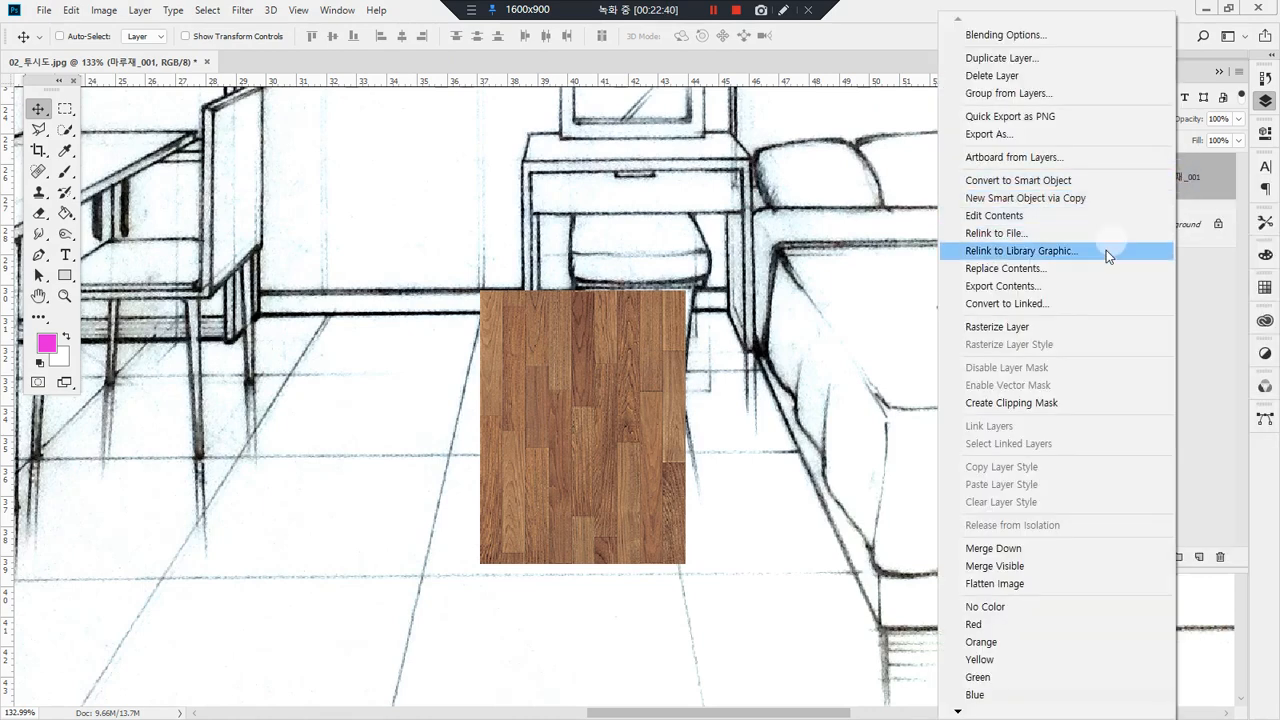
left_click(1070, 327)
left_click(569, 311)
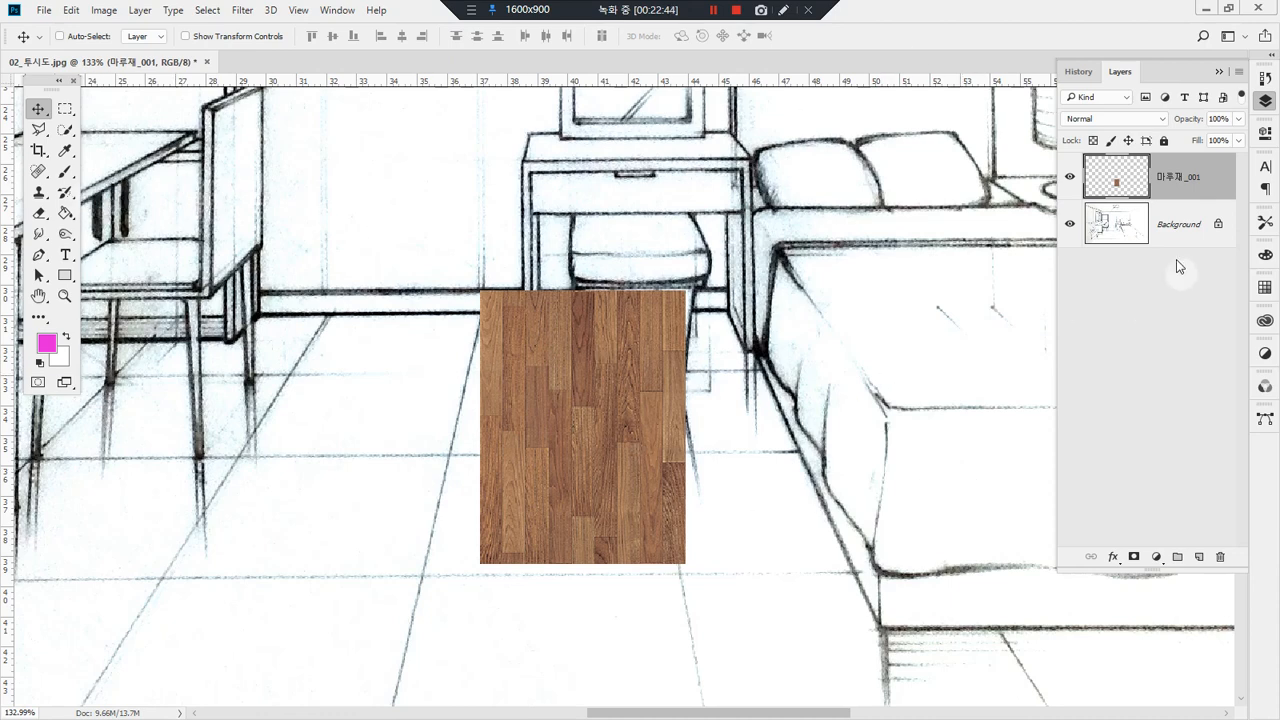
Step: Select the 마루재_001 layer's pixels, duplicate them flush against the tile's left edge within the same layer, and deselect
left_click(1124, 177, "ctrl")
left_click_drag(613, 362, 413, 445)
key("ctrl+d")
Step: Try duplicating the two-tile wood strip directly below itself within the same layer, and undo the extra row
left_click(1124, 184, "ctrl")
left_click_drag(598, 323, 612, 364)
double_click(64, 296)
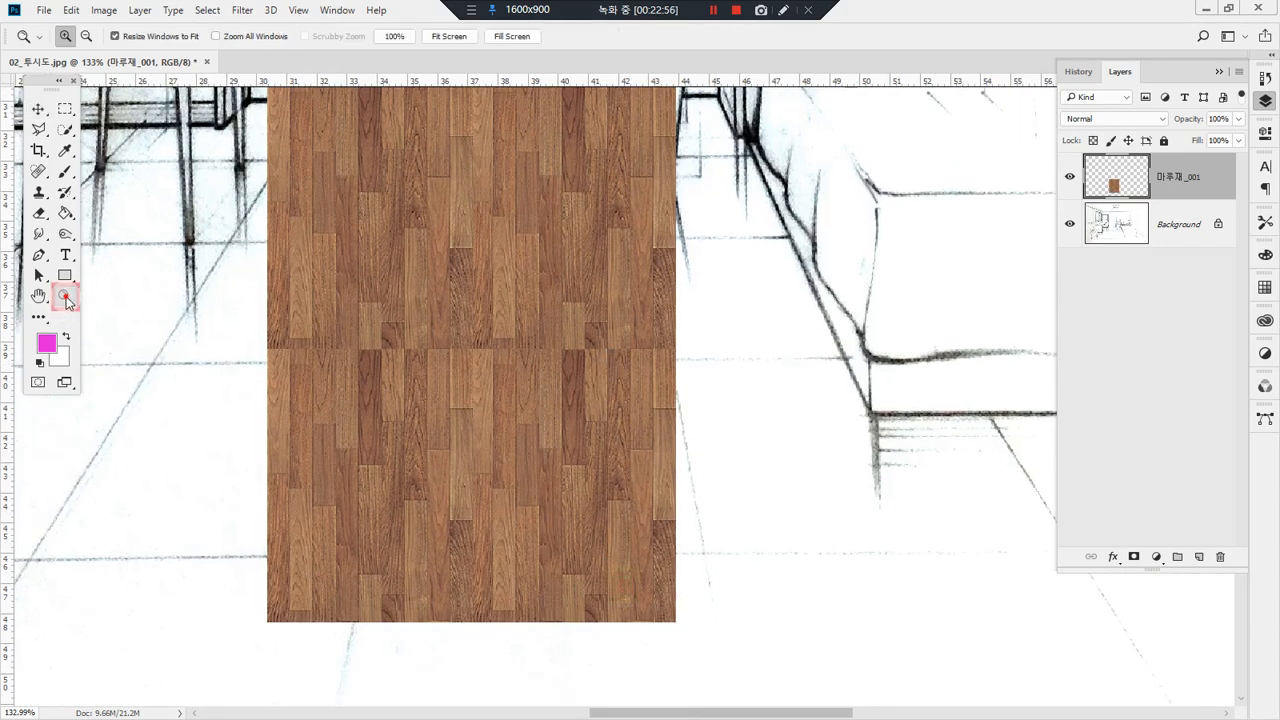
double_click(39, 296)
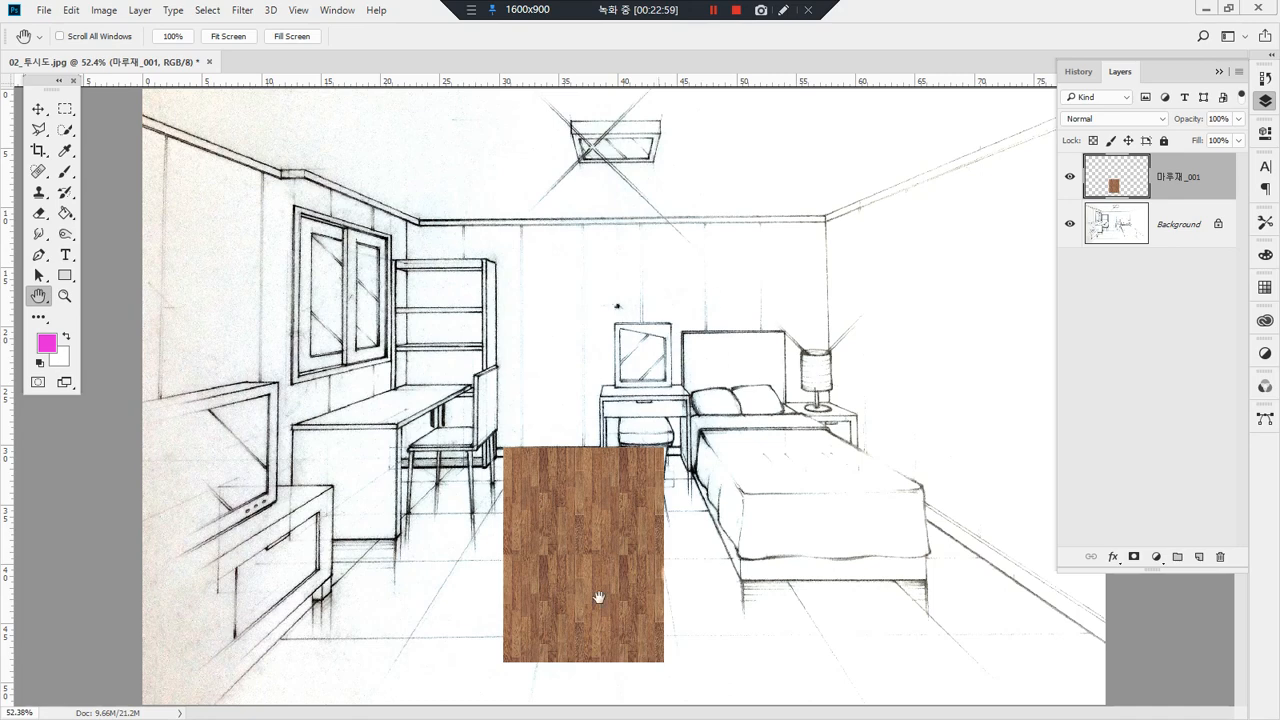
key("ctrl+alt+z")
key("ctrl+alt+z")
key("ctrl+alt+z")
Step: Duplicate the 마루재_001 strip to a new layer and place the copy directly above the original, edge to edge
key("v")
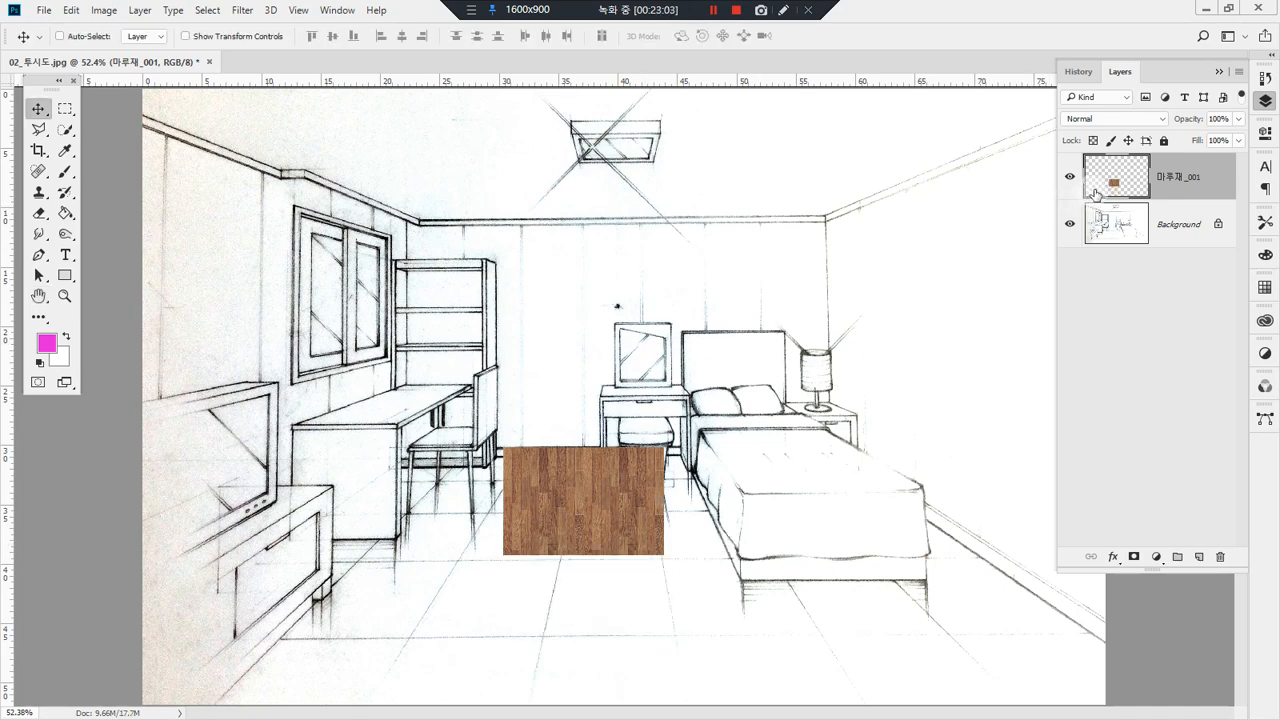
left_click(591, 487)
left_click_drag(1116, 176, 1199, 556)
left_click(620, 497)
left_click_drag(620, 497, 624, 397)
left_click_drag(447, 408, 719, 499)
mouse_move(1000, 407)
left_mouse_down()
mouse_move(592, 415)
mouse_move(329, 402)
mouse_move(248, 336)
mouse_move(539, 323)
mouse_move(990, 346)
mouse_move(1023, 417)
mouse_move(316, 512)
mouse_move(223, 382)
mouse_move(554, 266)
mouse_move(761, 471)
mouse_move(702, 455)
left_mouse_up()
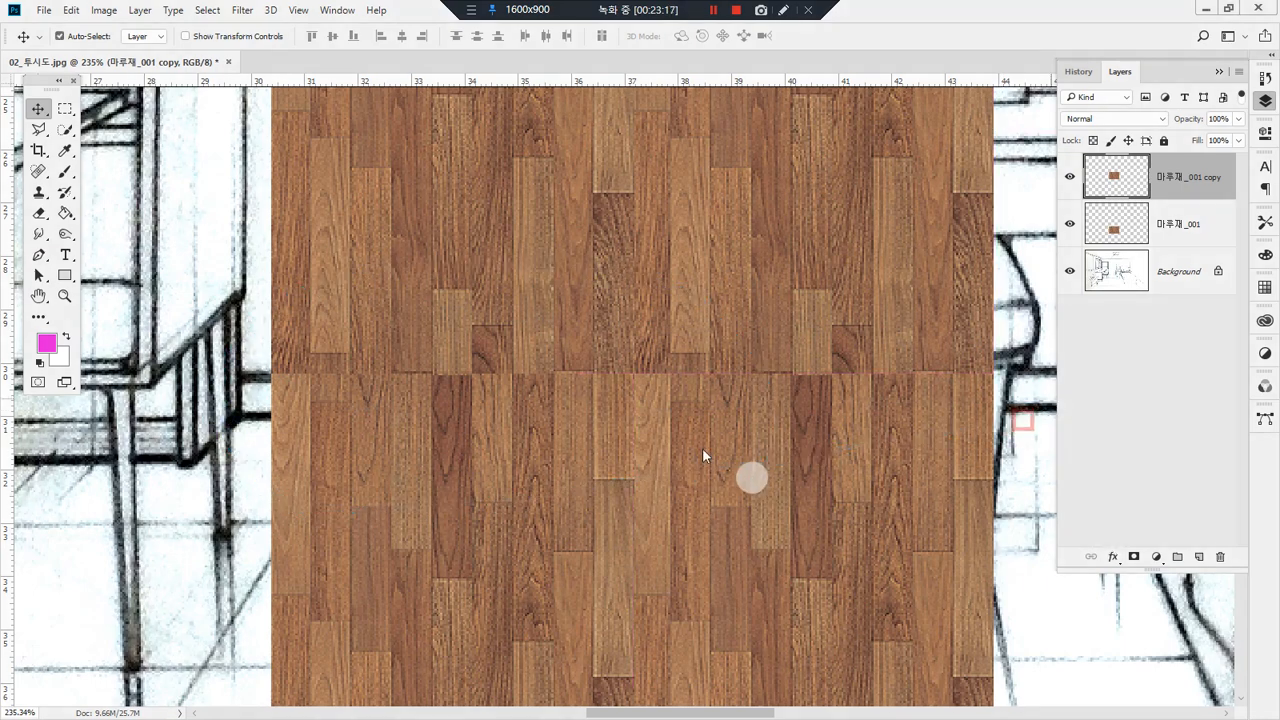
Step: Flip the 마루재_001 copy layer vertically so its planks mirror those of the strip below
right_click(692, 155)
left_click(682, 157)
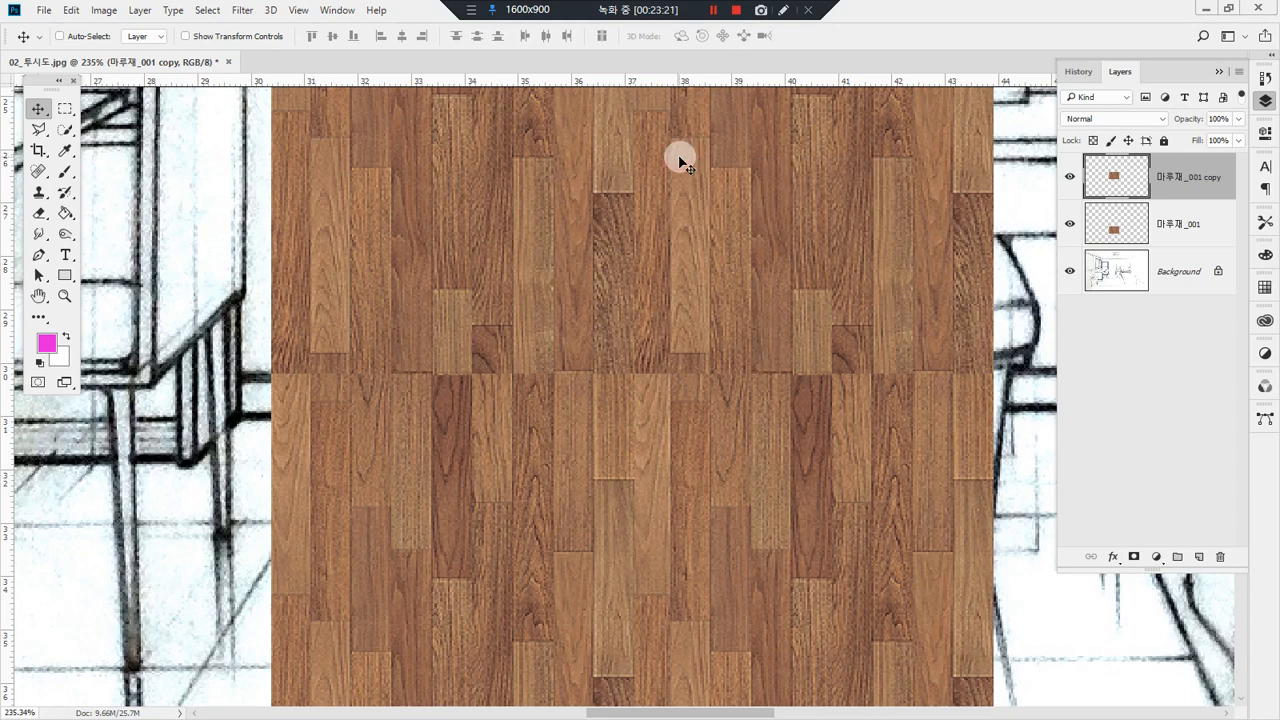
key("ctrl+t")
right_click(684, 148)
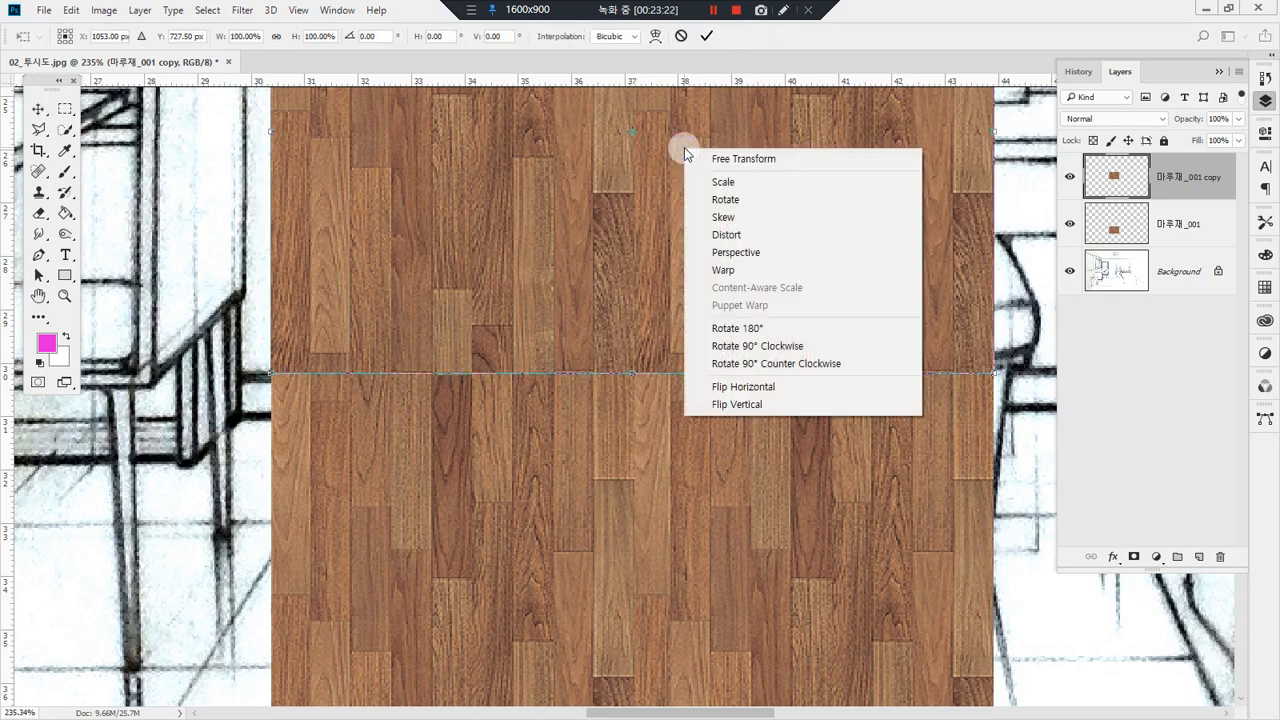
left_click(826, 408)
left_click(1050, 477)
key("Return")
mouse_move(810, 443)
left_mouse_down()
mouse_move(800, 286)
mouse_move(845, 285)
left_mouse_up()
mouse_move(612, 446)
left_mouse_down()
mouse_move(612, 356)
mouse_move(641, 376)
left_mouse_up()
key("Escape")
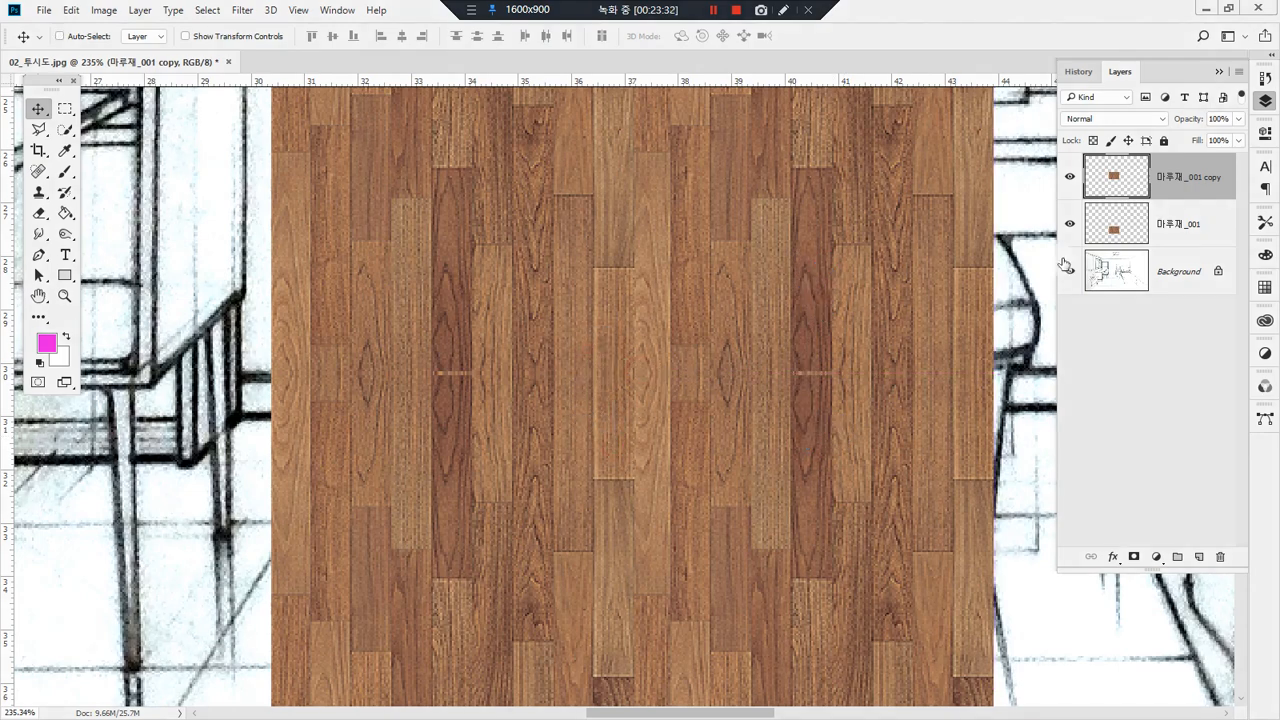
Step: Nudge the flipped 마루재_001 copy vertically until it slightly overlaps the lower strip without a gap
key("Down")
key("Down")
key("Down")
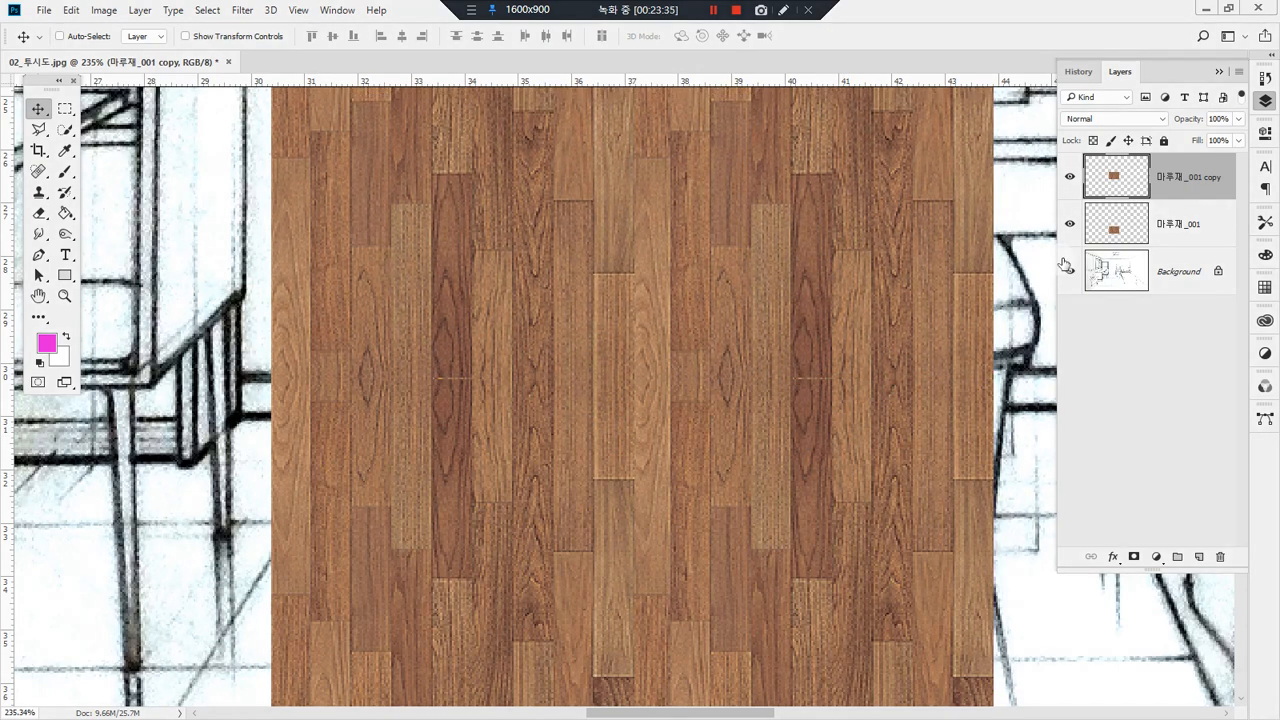
key("Down")
key("Down")
key("Down")
key("Down")
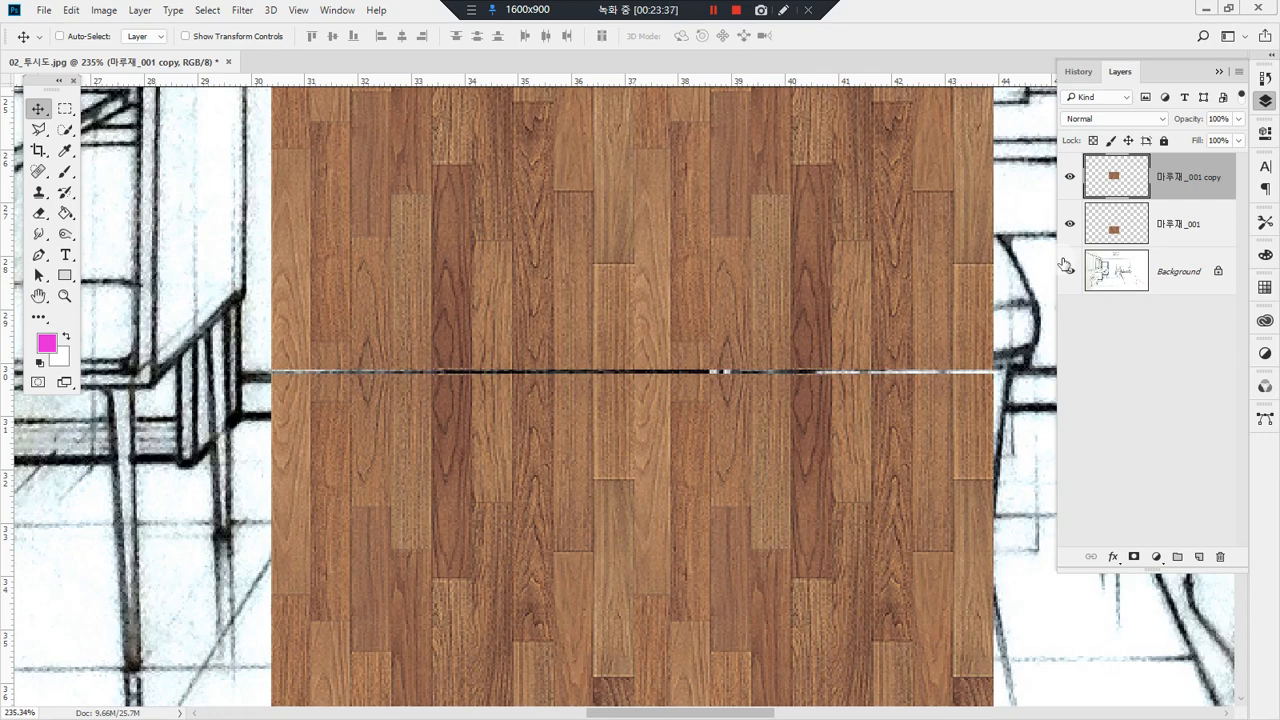
key("Down")
key("Down")
key("Down")
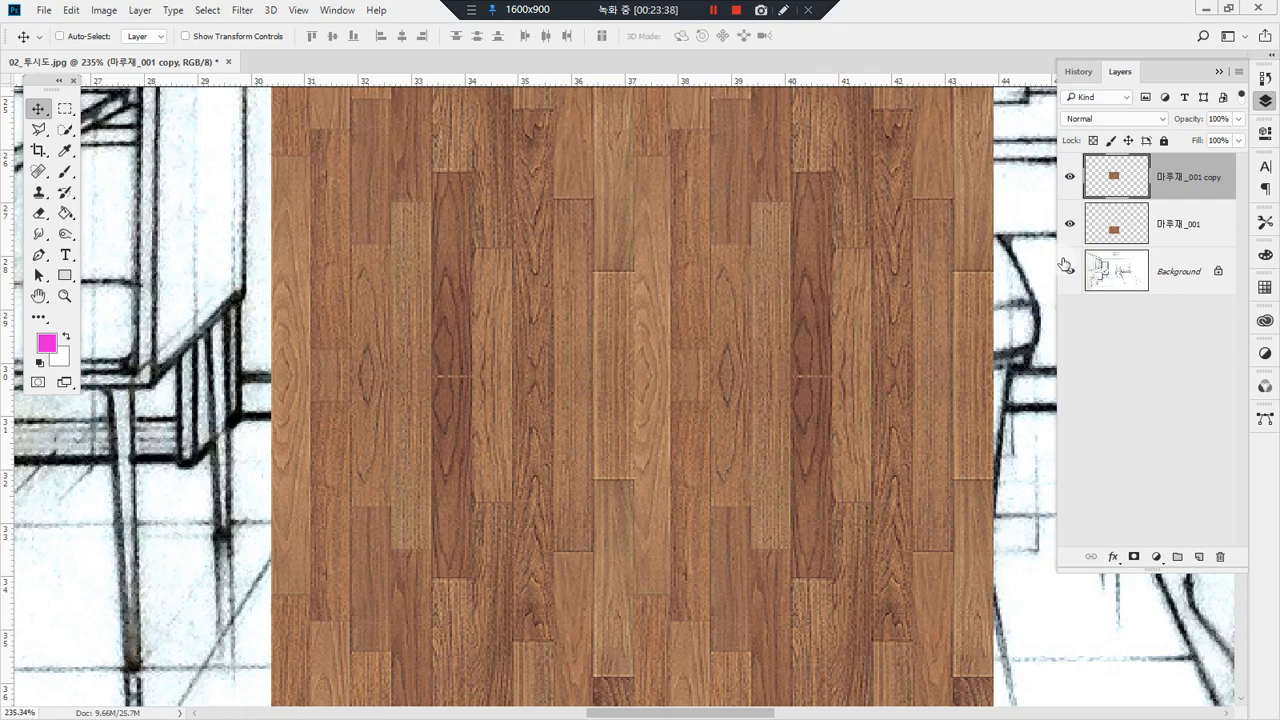
Step: Delete a thin rectangular strip along the visible seam from the 마루재_001 copy layer, and deselect
key("m")
left_click(1071, 431)
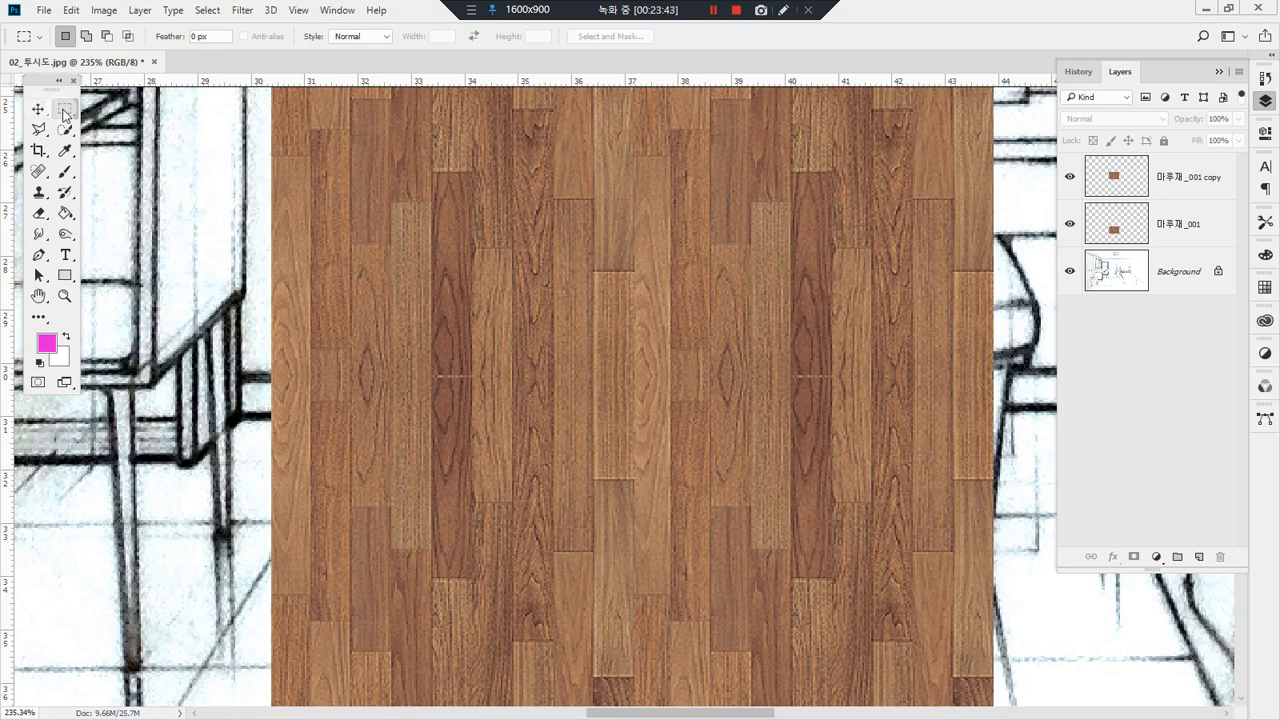
left_click_drag(224, 381, 1077, 375)
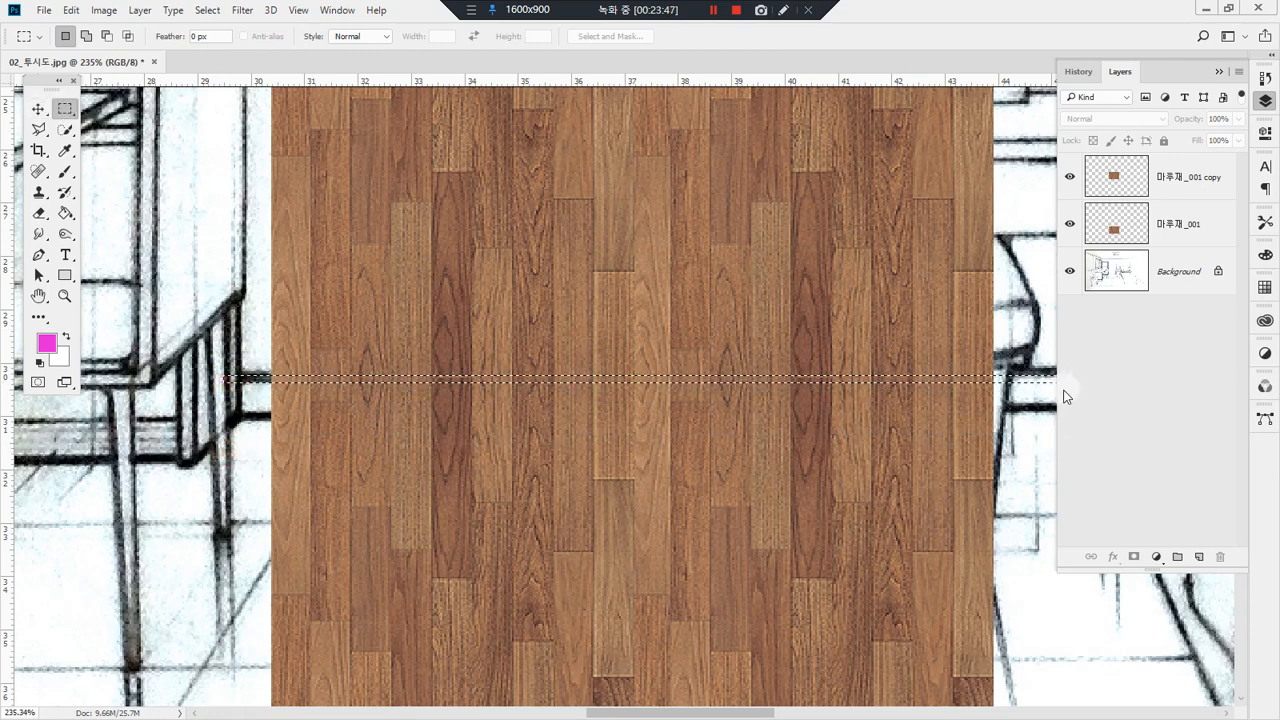
left_click(1188, 180)
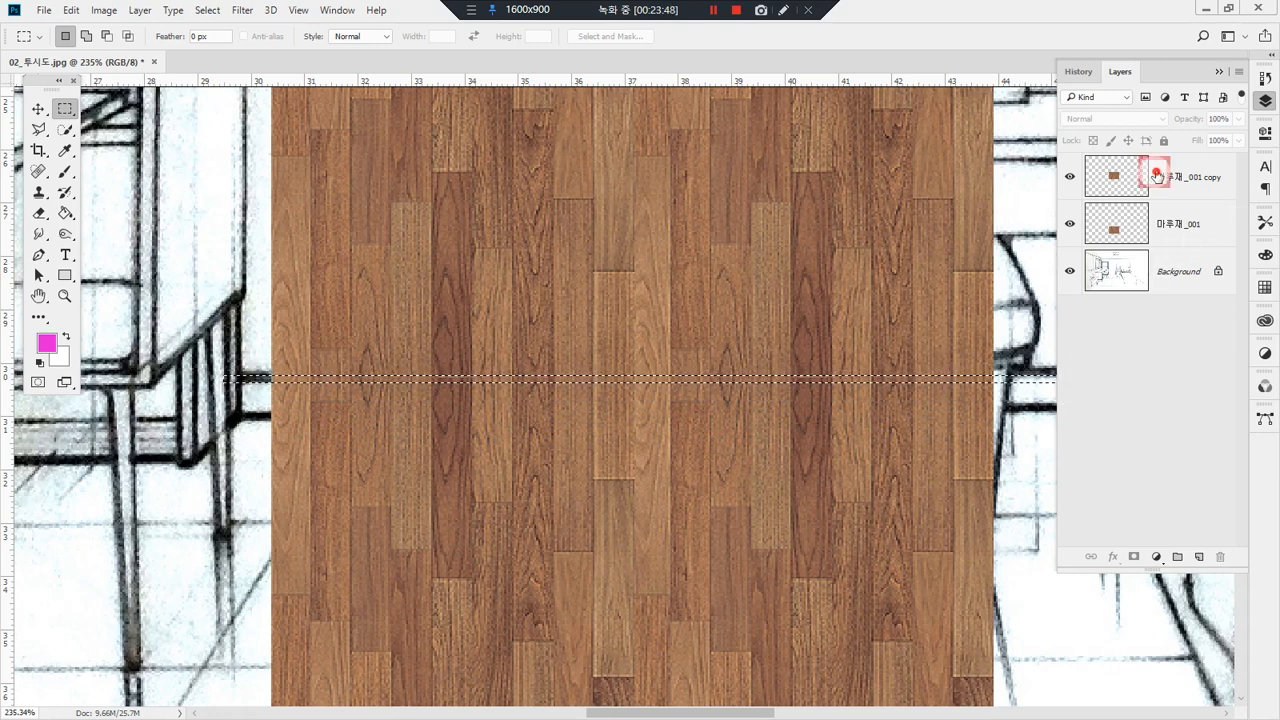
left_click(1100, 314)
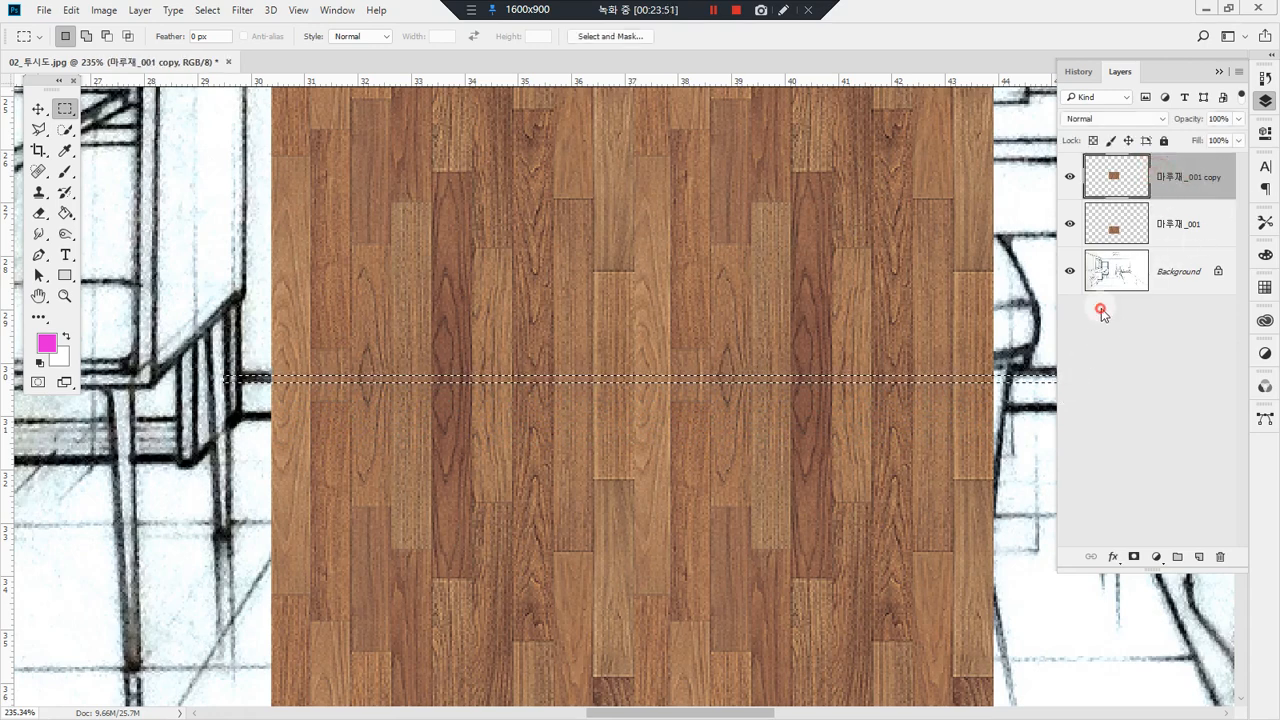
left_click(1042, 424)
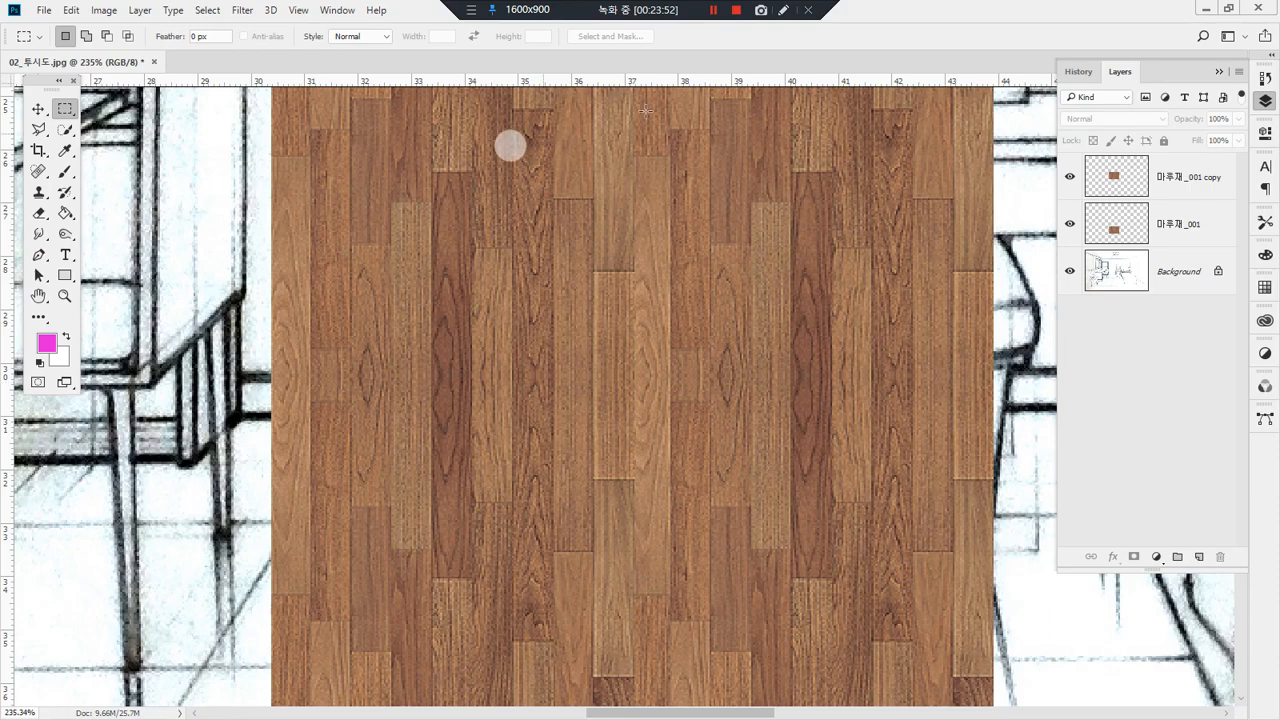
Step: Merge the 마루재_001 and 마루재_001 copy layers into one layer
double_click(64, 296)
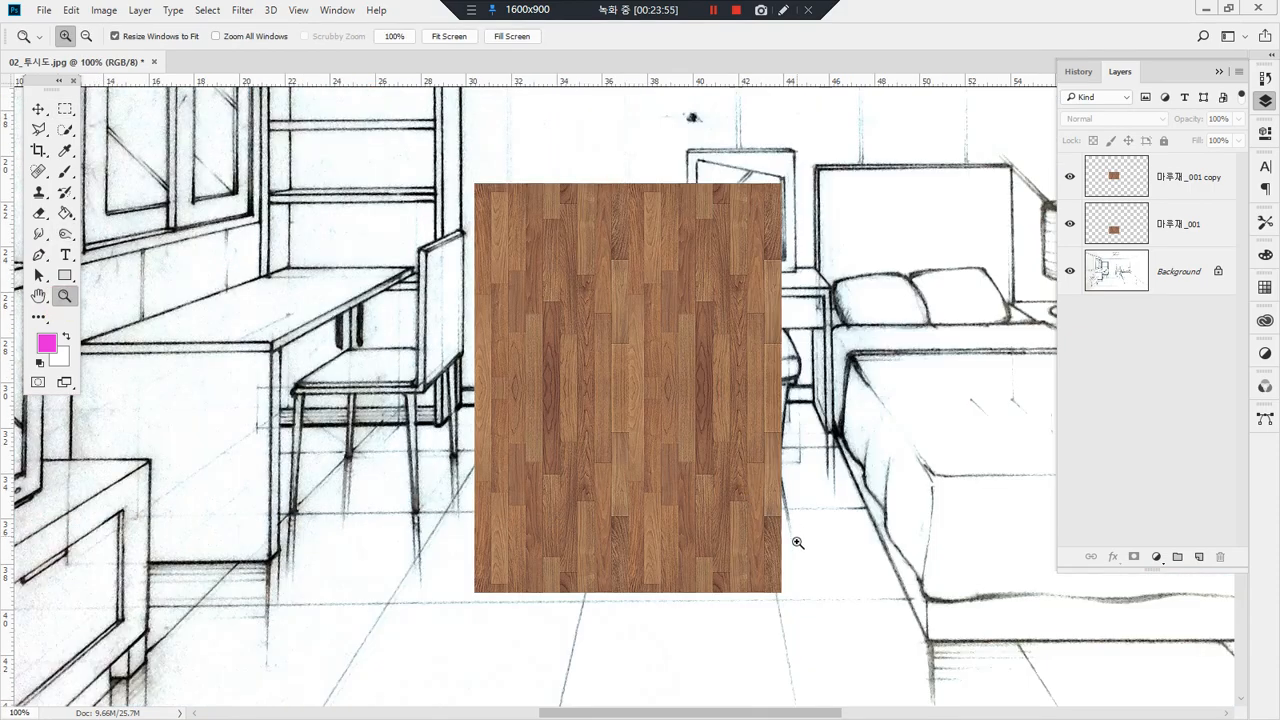
mouse_move(677, 562)
left_mouse_down()
mouse_move(669, 357)
mouse_move(617, 277)
mouse_move(710, 294)
left_mouse_up()
key("Escape")
mouse_move(1165, 206)
left_mouse_down()
mouse_move(1132, 222)
mouse_move(1140, 168)
mouse_move(1158, 228)
mouse_move(1127, 162)
mouse_move(1161, 236)
left_mouse_up()
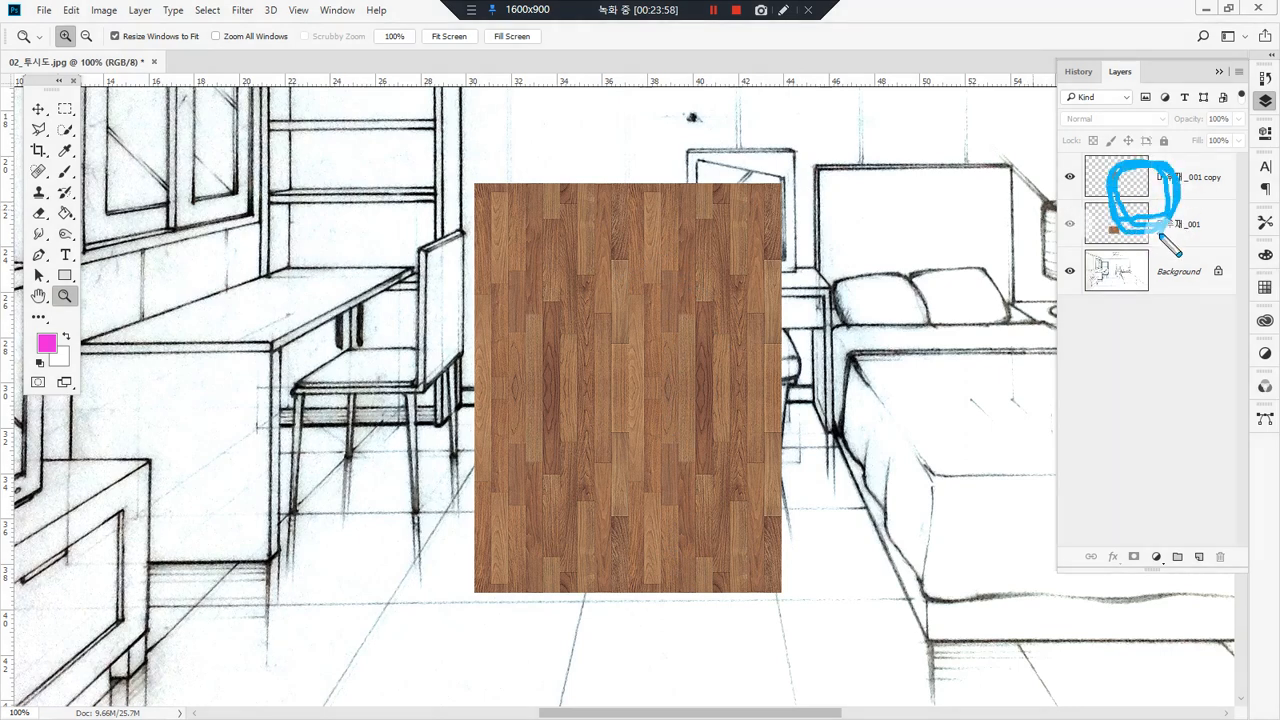
key("Escape")
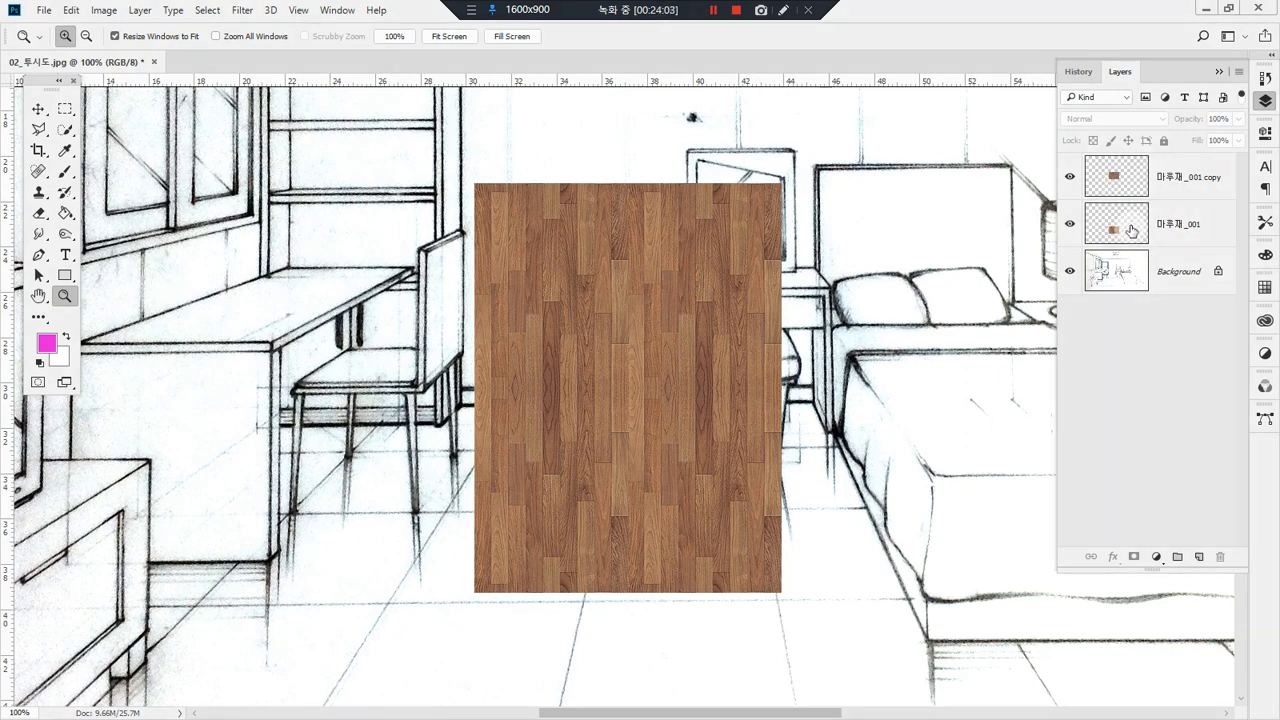
left_click(1130, 228)
left_click(1126, 183, "shift")
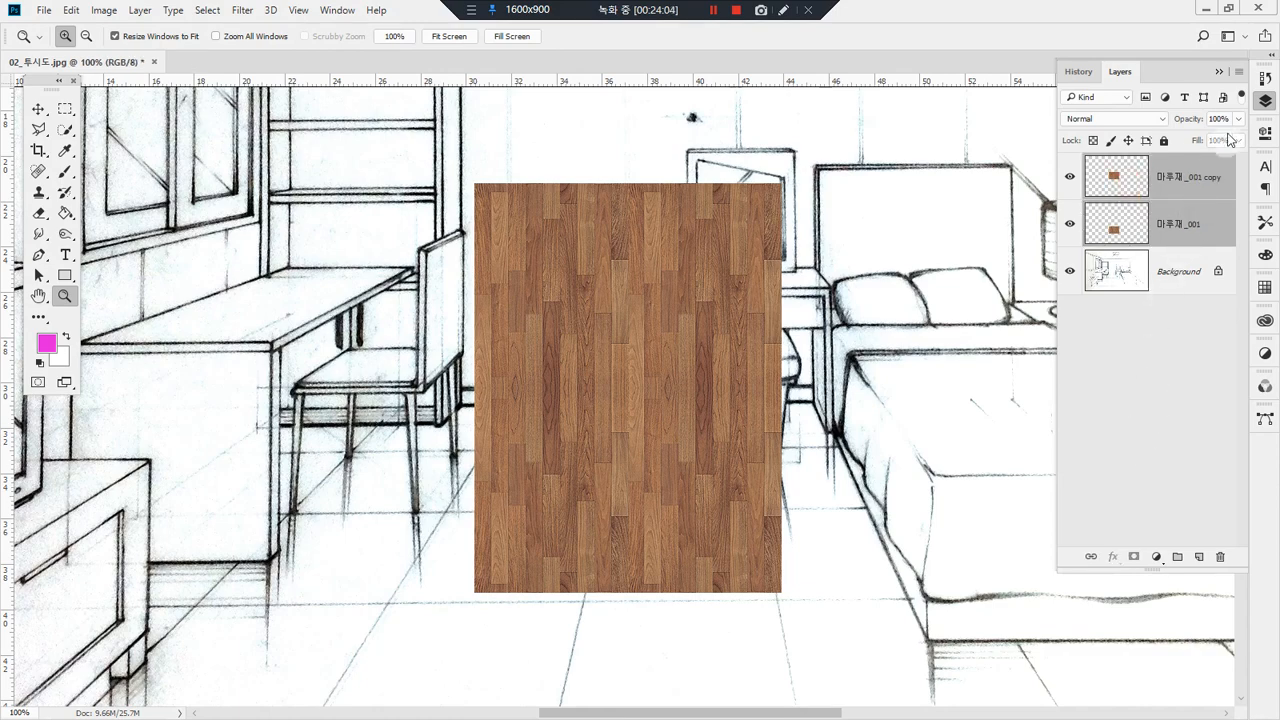
left_click(1239, 76)
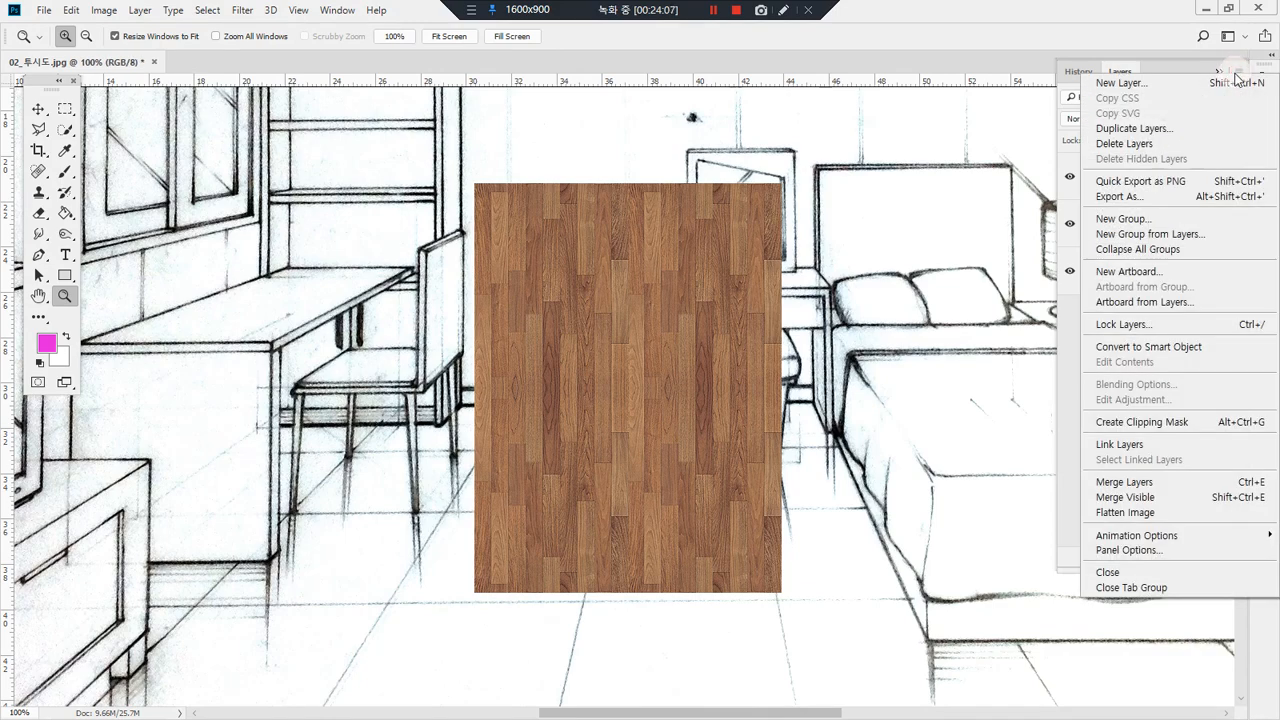
left_click(1213, 484)
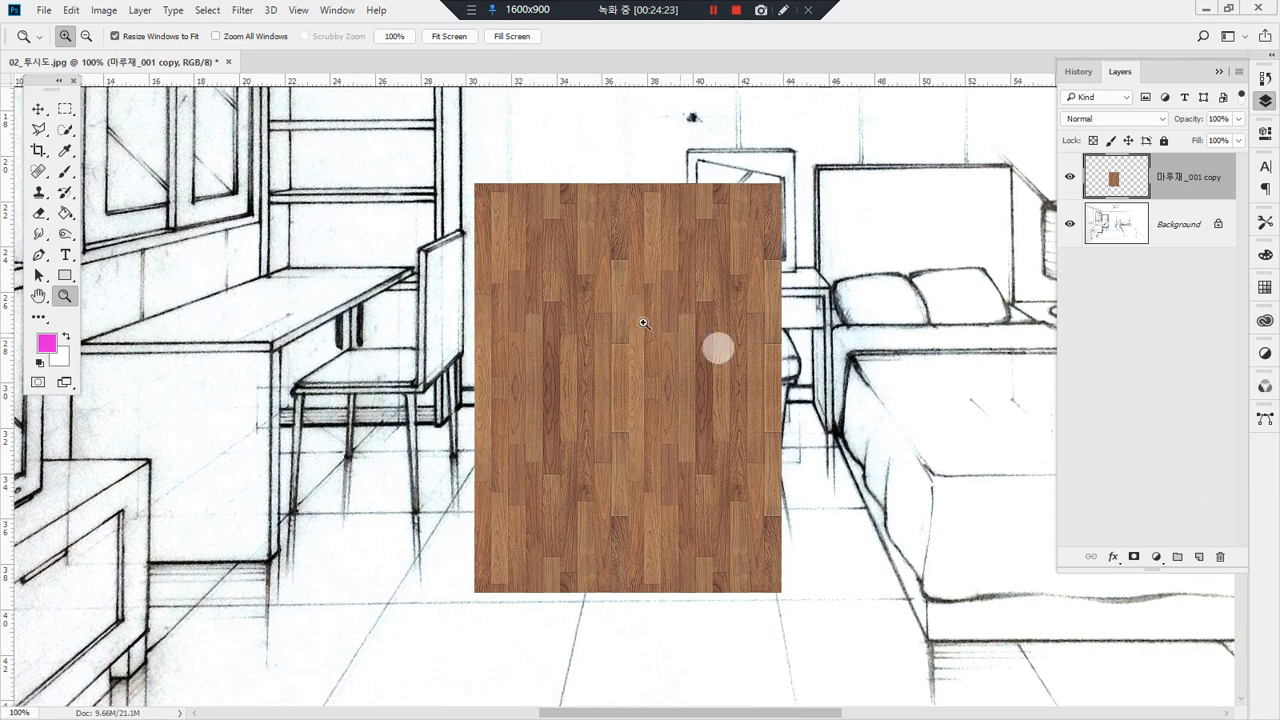
Step: Shift the merged wood panel left and place a duplicate flush against its right edge
key("v")
left_click_drag(552, 368, 688, 390)
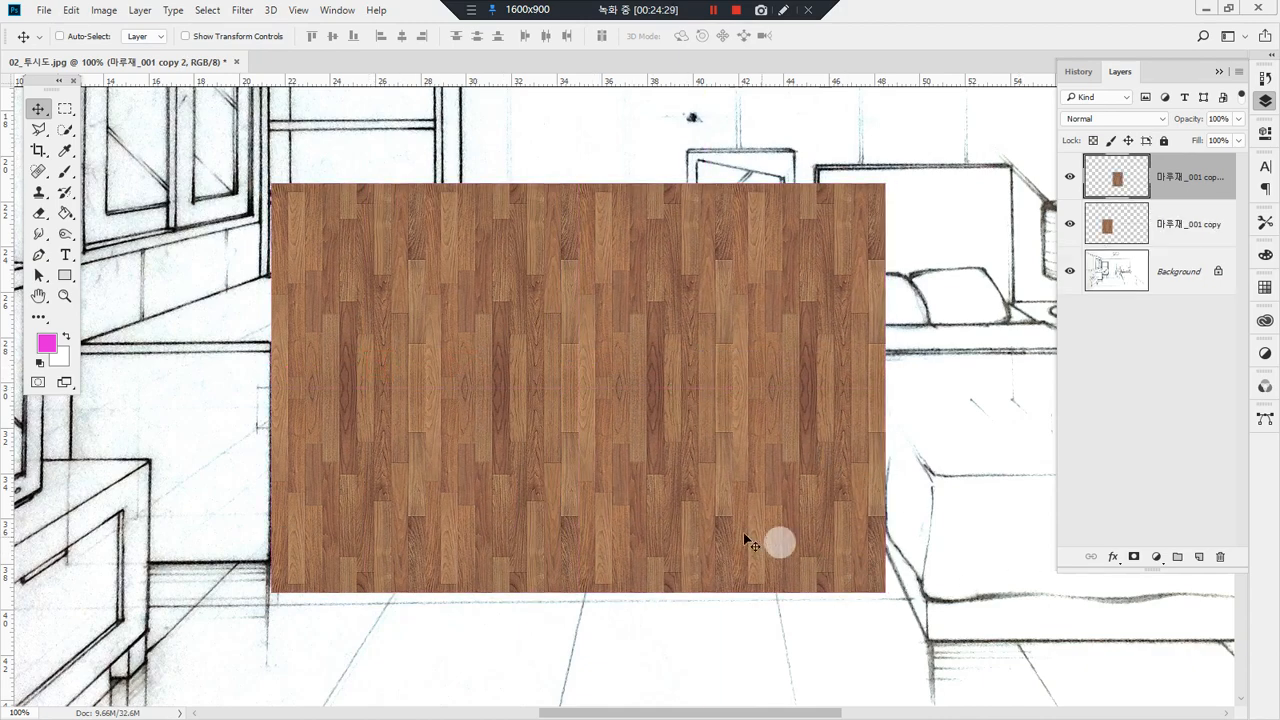
mouse_move(340, 398)
left_mouse_down()
mouse_move(788, 398)
mouse_move(798, 380)
mouse_move(800, 420)
left_mouse_up()
left_click_drag(360, 371, 380, 428)
mouse_move(1150, 254)
left_mouse_down()
mouse_move(1066, 245)
mouse_move(1188, 226)
mouse_move(1178, 266)
left_mouse_up()
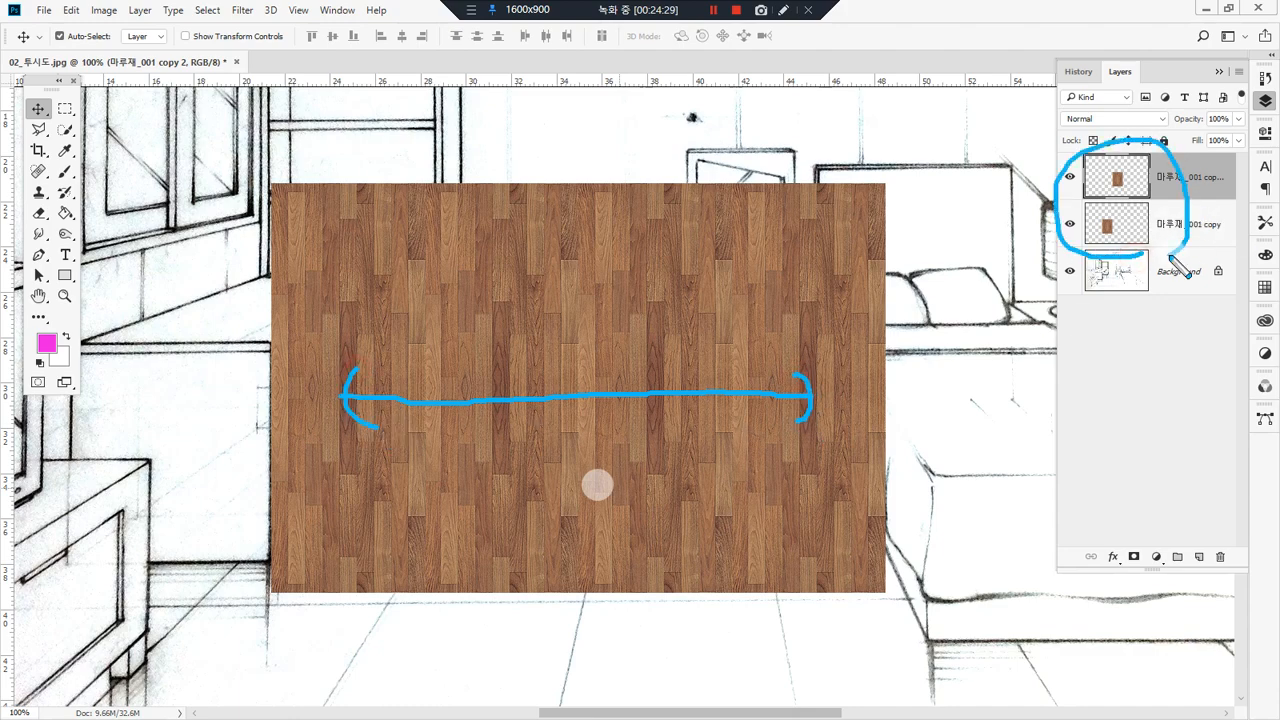
Step: Merge the two side-by-side wood panel layers into one layer
left_click(1170, 228, "ctrl")
left_click(1236, 74)
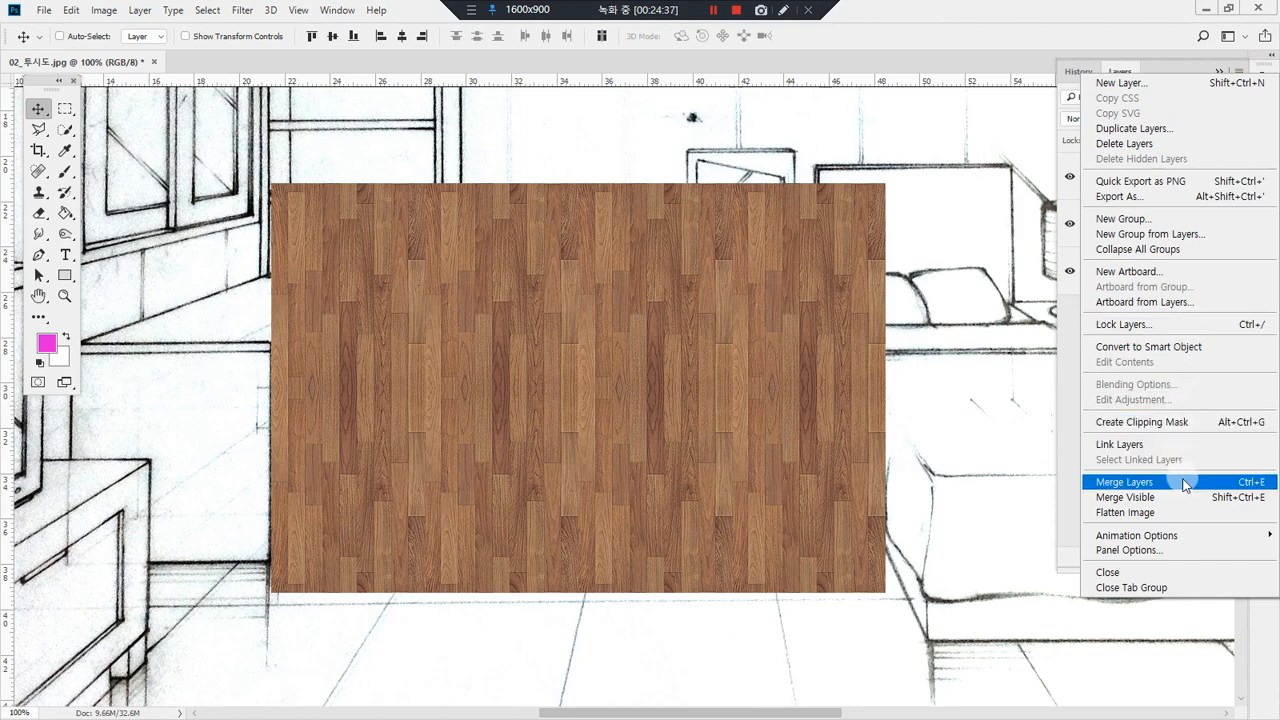
left_click(1256, 482)
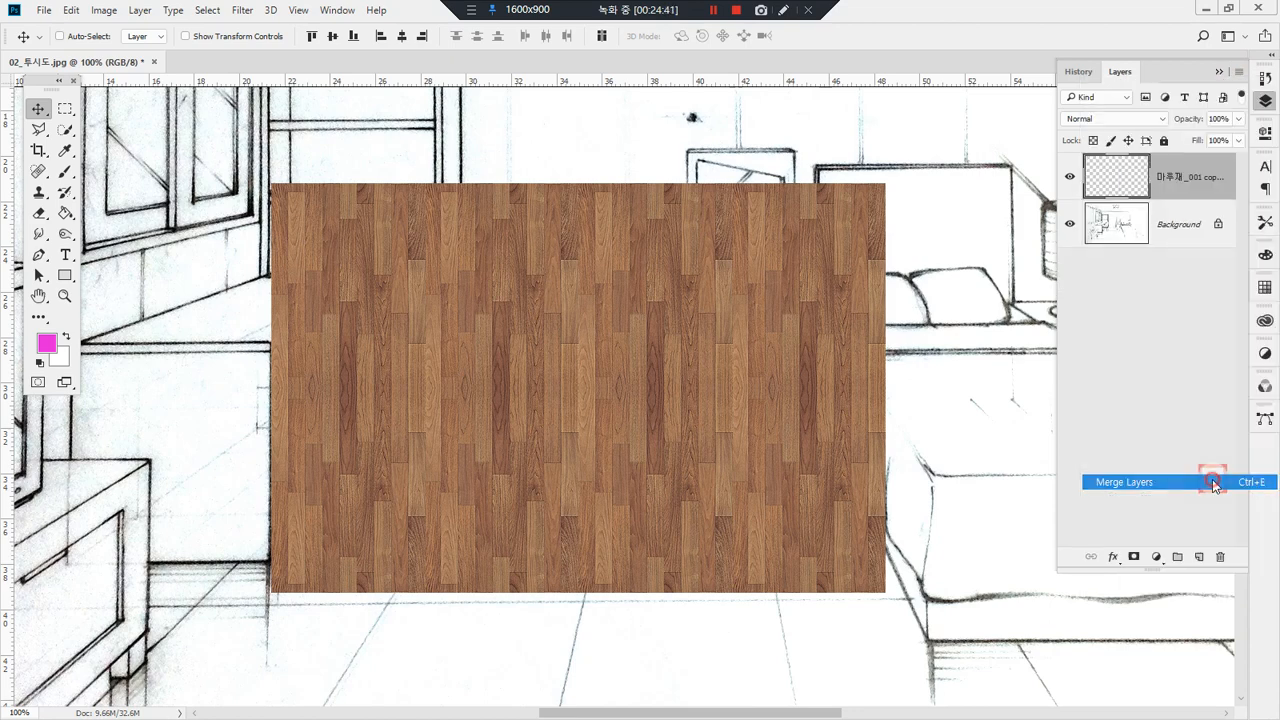
Step: Move the merged wood panel about 5 cm left and 7 cm up, showing the whole sketch
left_click_drag(683, 337, 569, 163)
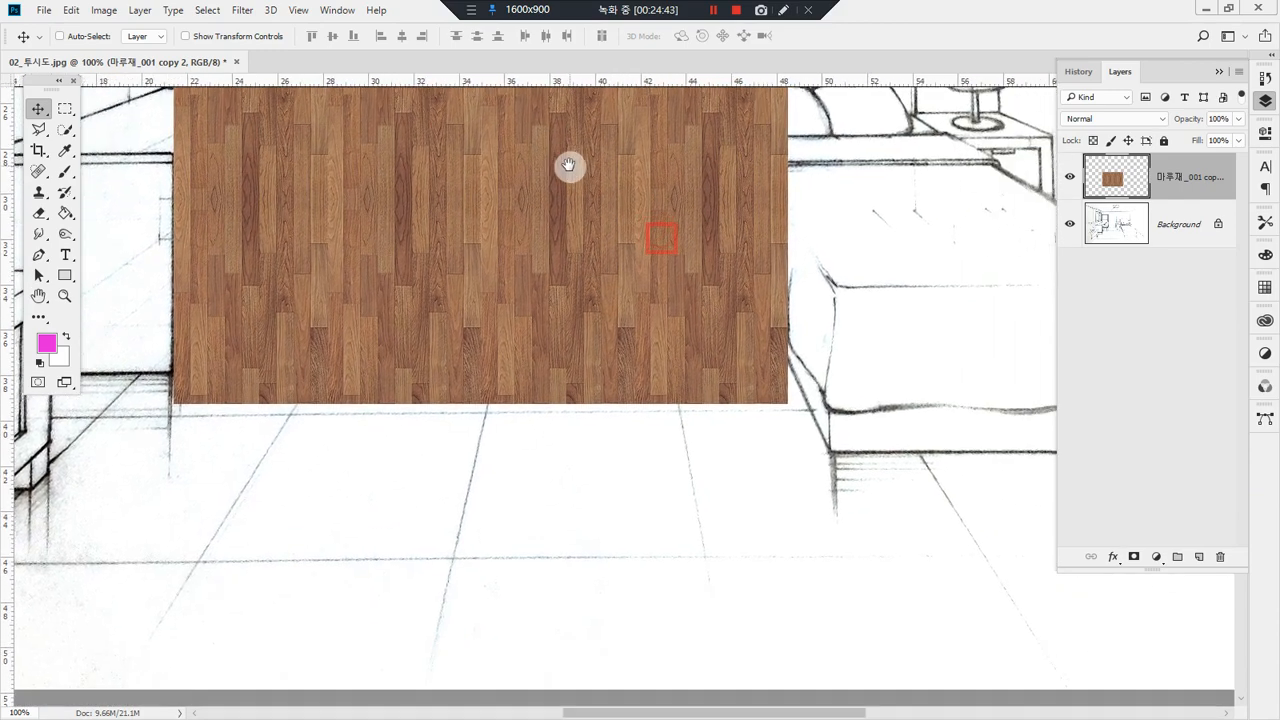
double_click(52, 300)
left_click_drag(623, 431, 573, 343)
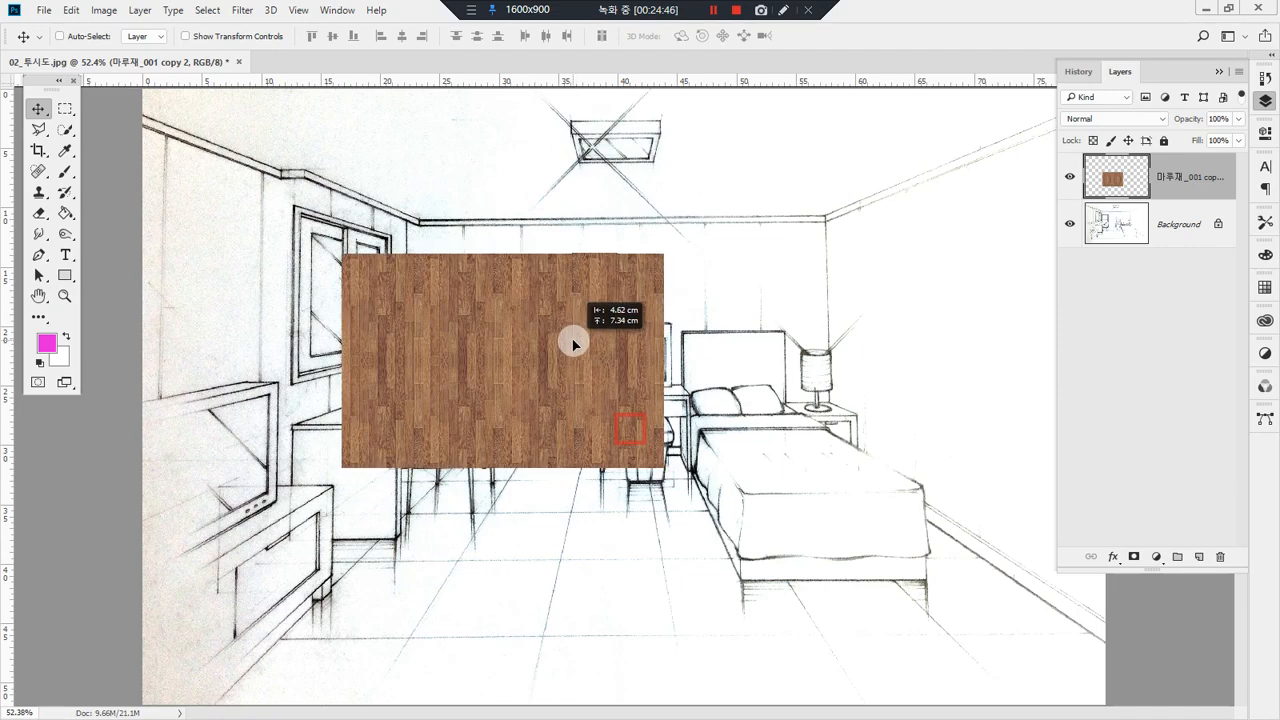
Step: Duplicate the wood panel flush against its right edge and merge both panel layers
left_click_drag(453, 330, 788, 340)
left_click(1127, 222, "shift")
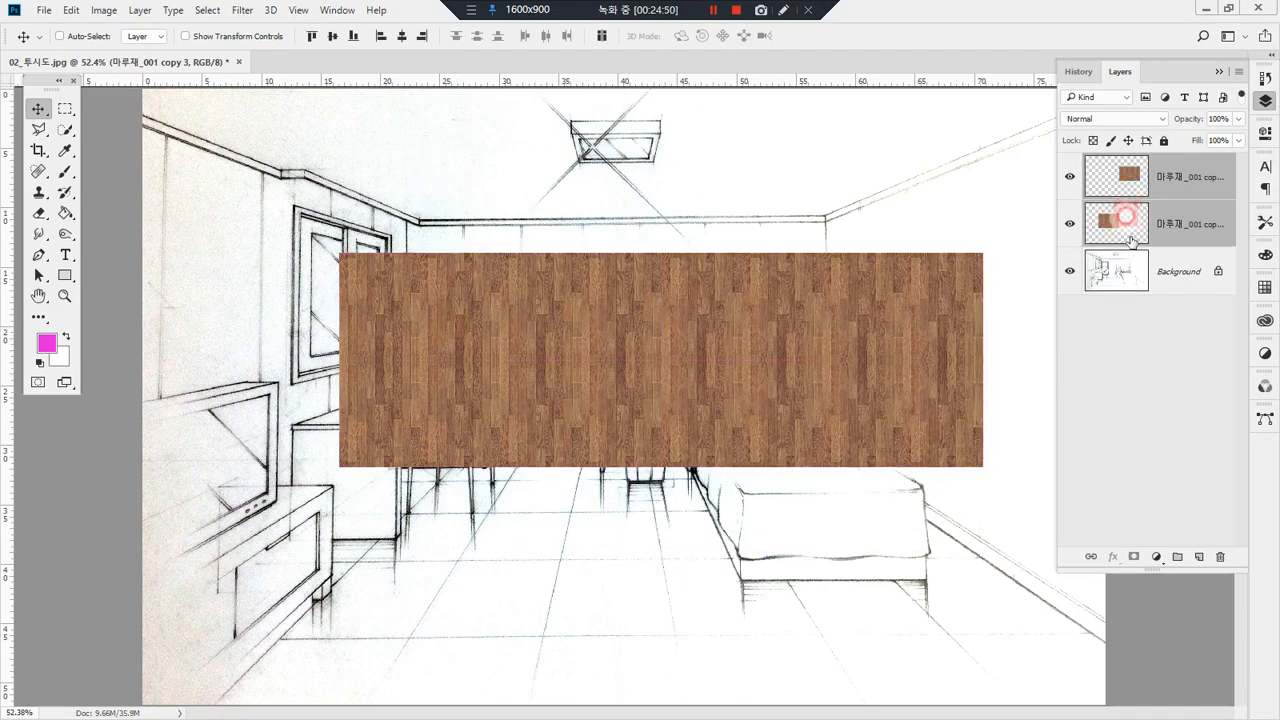
key("ctrl+e")
Step: Place a duplicate of the wide wood panel flush below it and flip the copy vertically
left_click_drag(729, 303, 723, 520)
key("ctrl+t")
right_click(728, 514)
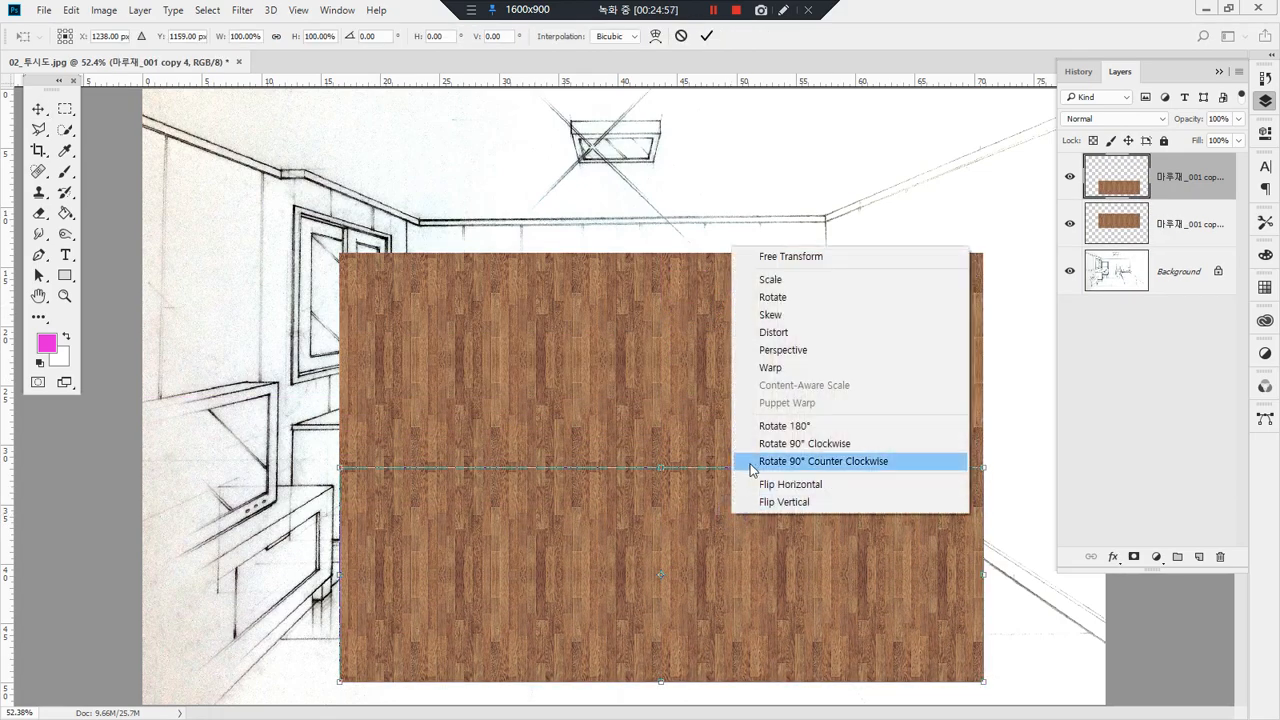
left_click(860, 502)
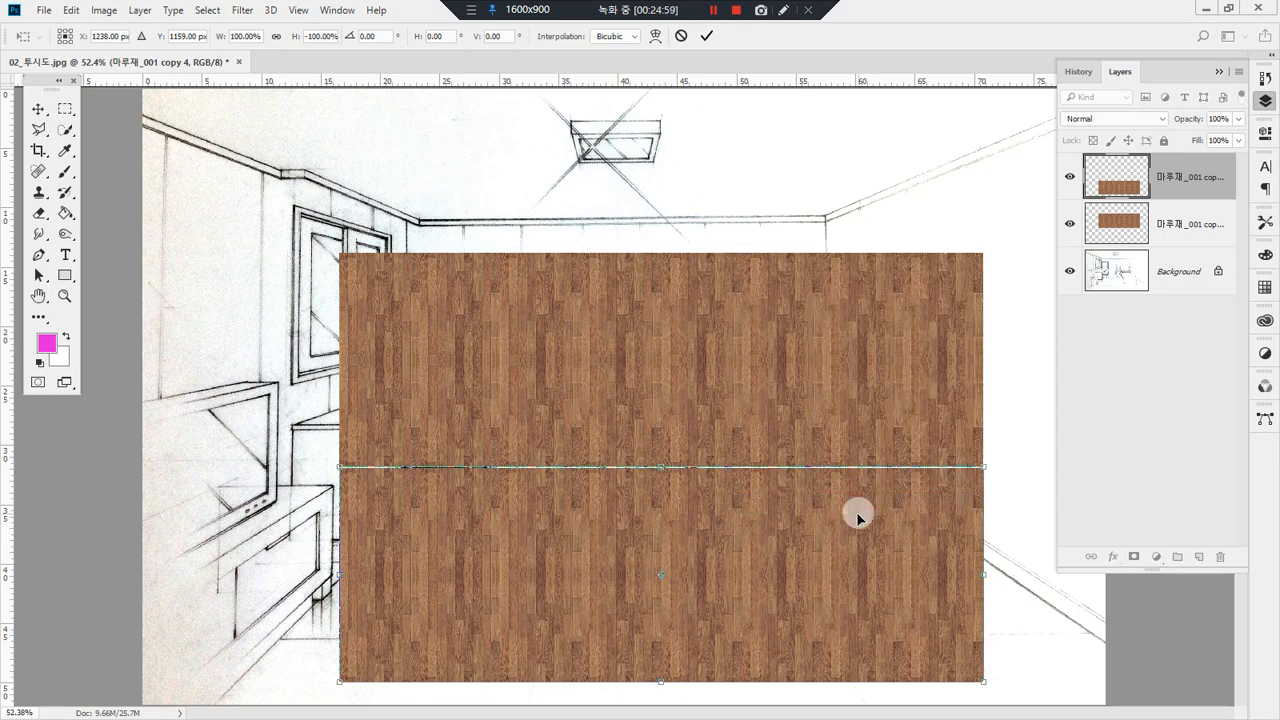
key("Return")
Step: Nudge the flipped panel up over the horizontal seam and trim the visible strip along the seam
key("Up")
key("Up")
key("Up")
key("Up")
key("Up")
key("Up")
key("Up")
key("Up")
key("Up")
key("Up")
key("Up")
key("Up")
key("Up")
key("Up")
key("Up")
key("Up")
key("Up")
key("Up")
key("Up")
key("Up")
key("Up")
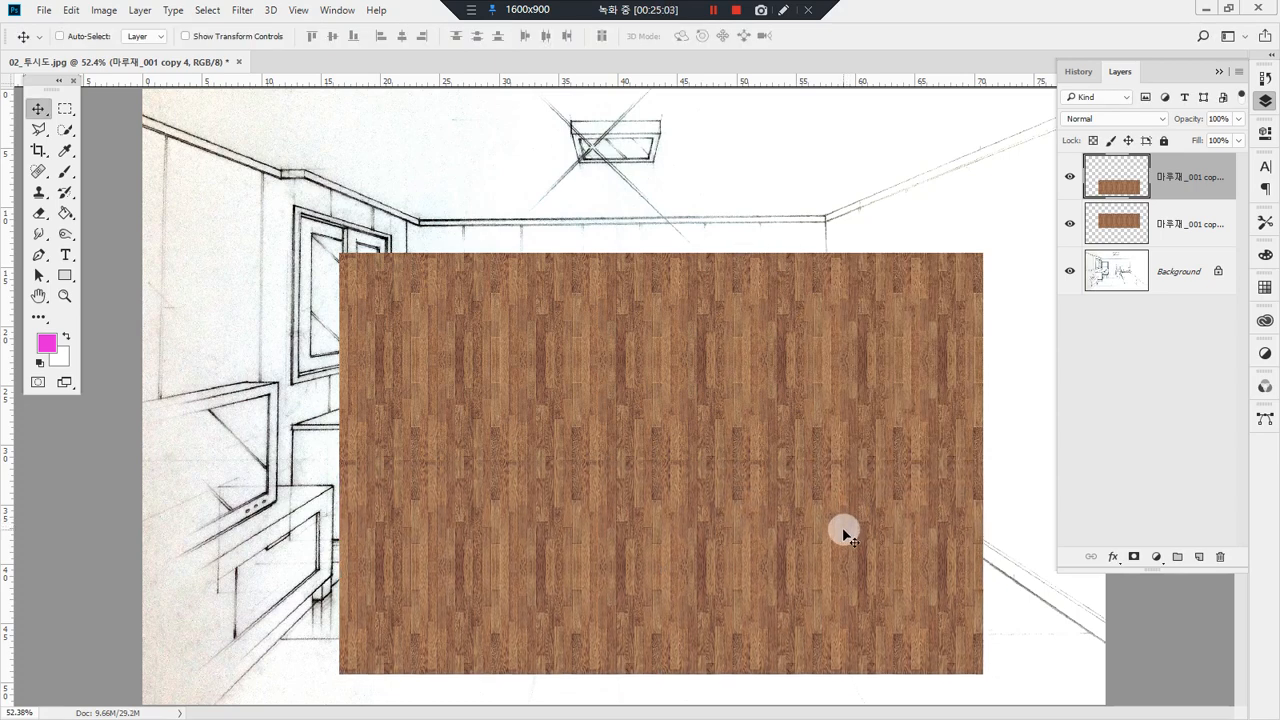
key("m")
left_click_drag(1031, 398, 327, 462)
left_click(789, 523)
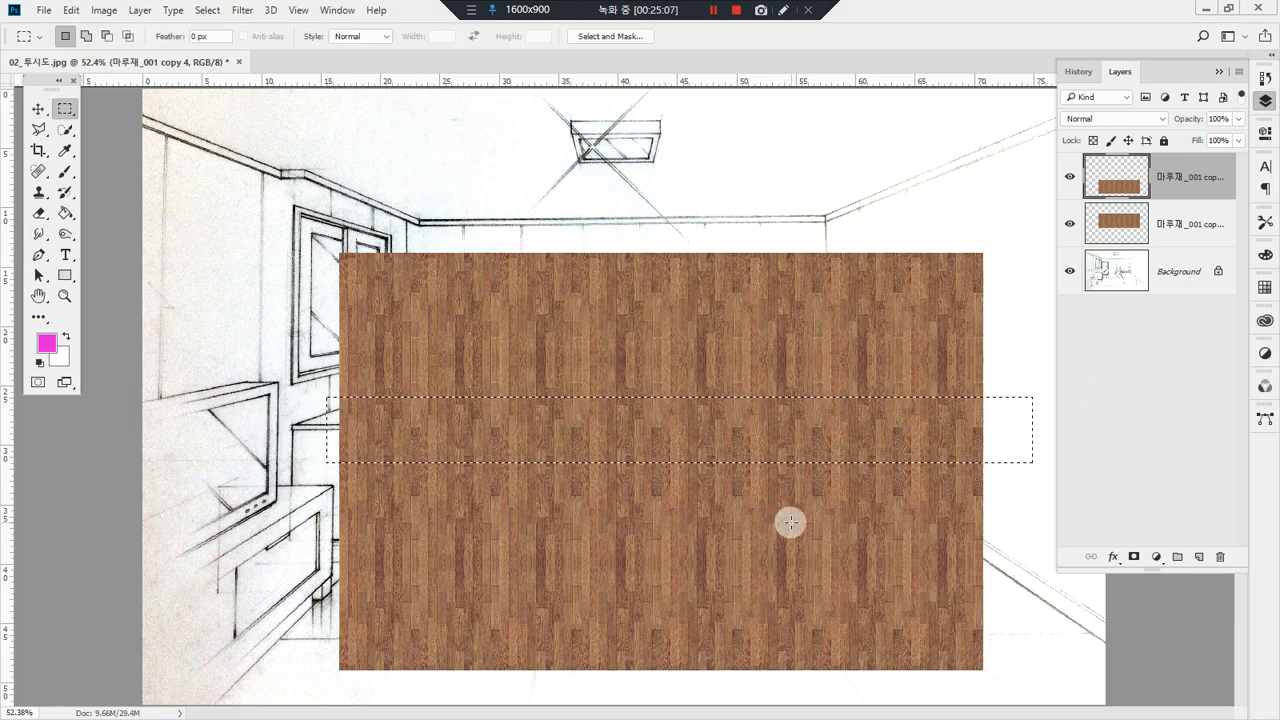
Step: Merge both wood panel layers and move the merged panel about 15 cm down and 3 cm left over the floor
left_click(1170, 226, "shift")
key("ctrl+e")
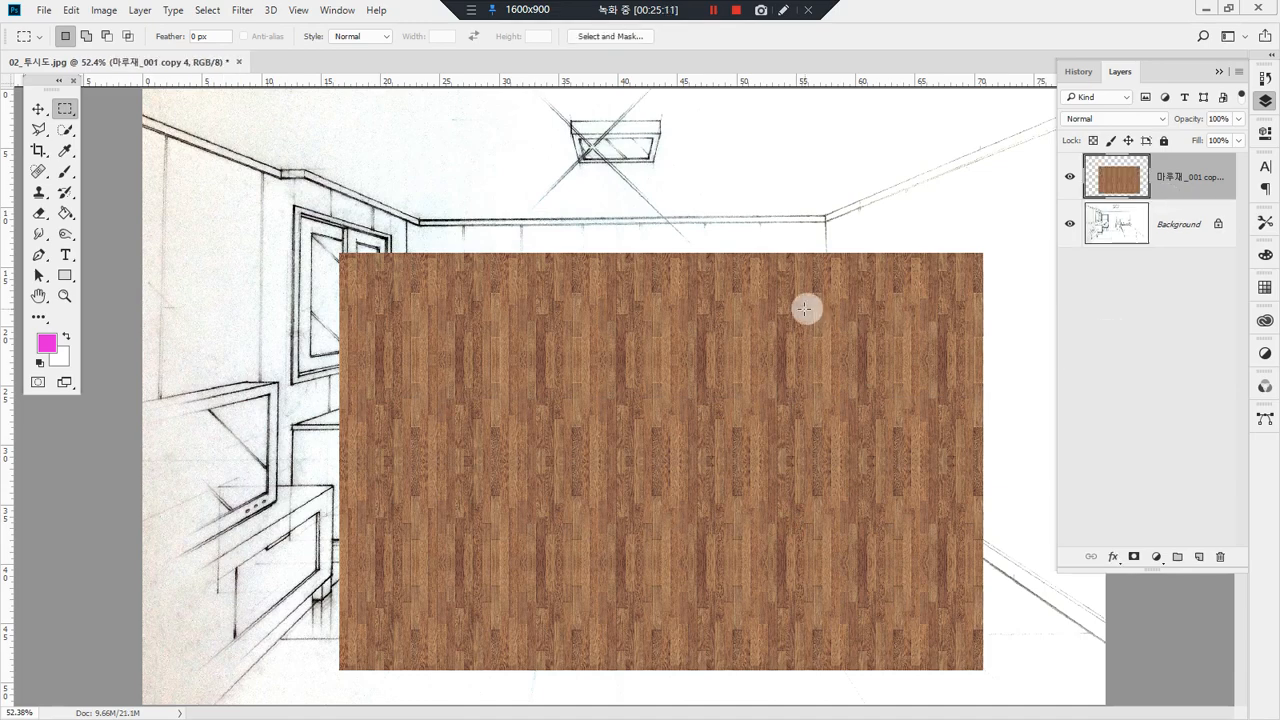
key("v")
mouse_move(780, 322)
left_mouse_down()
mouse_move(706, 557)
mouse_move(742, 502)
left_mouse_up()
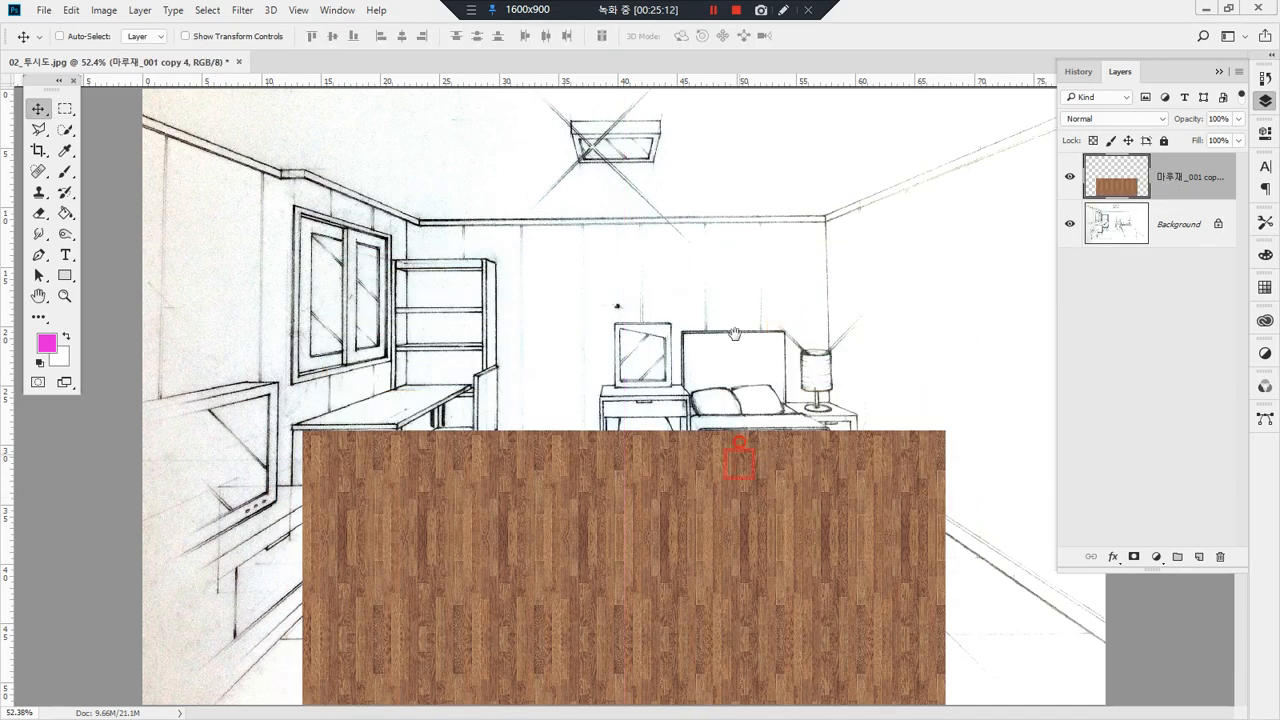
key("ctrl+minus")
key("ctrl+minus")
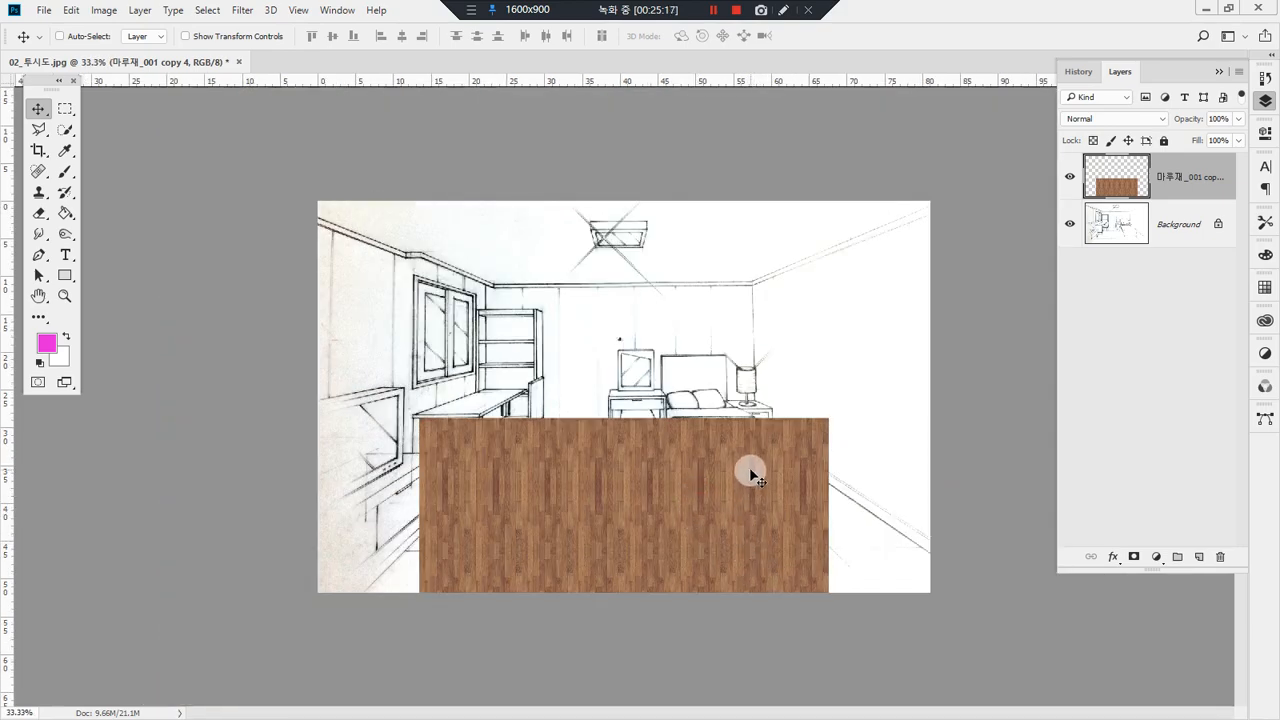
Step: Transform the wood panel in perspective, narrowing its far edge and widening its near edge to follow the room's floor
key("ctrl+t")
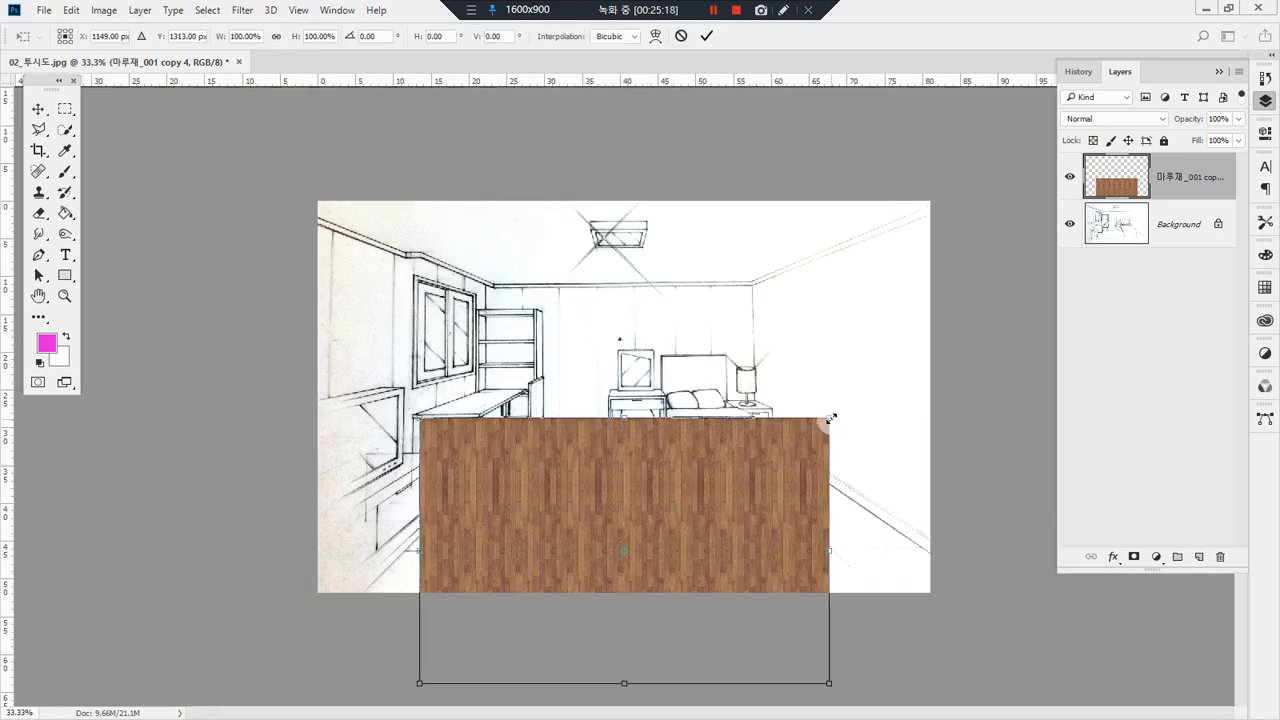
right_click(755, 467)
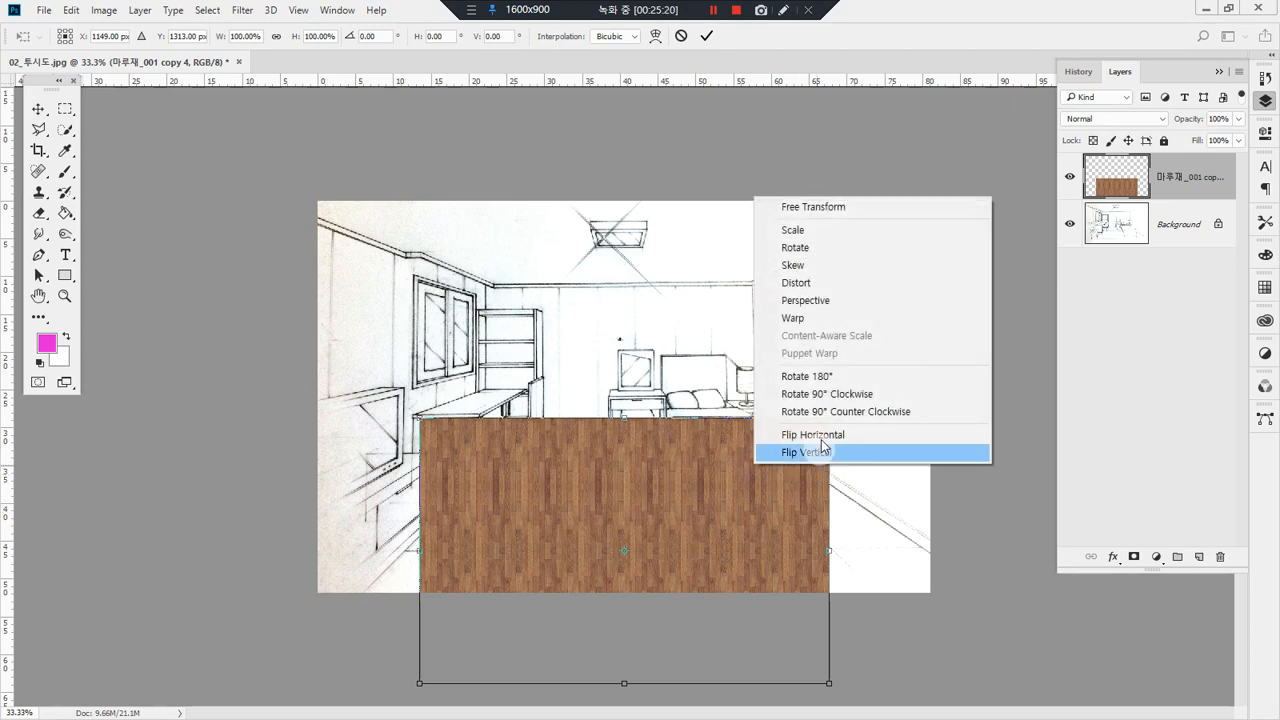
left_click(843, 298)
left_click_drag(831, 426, 742, 446)
left_click_drag(832, 684, 1111, 622)
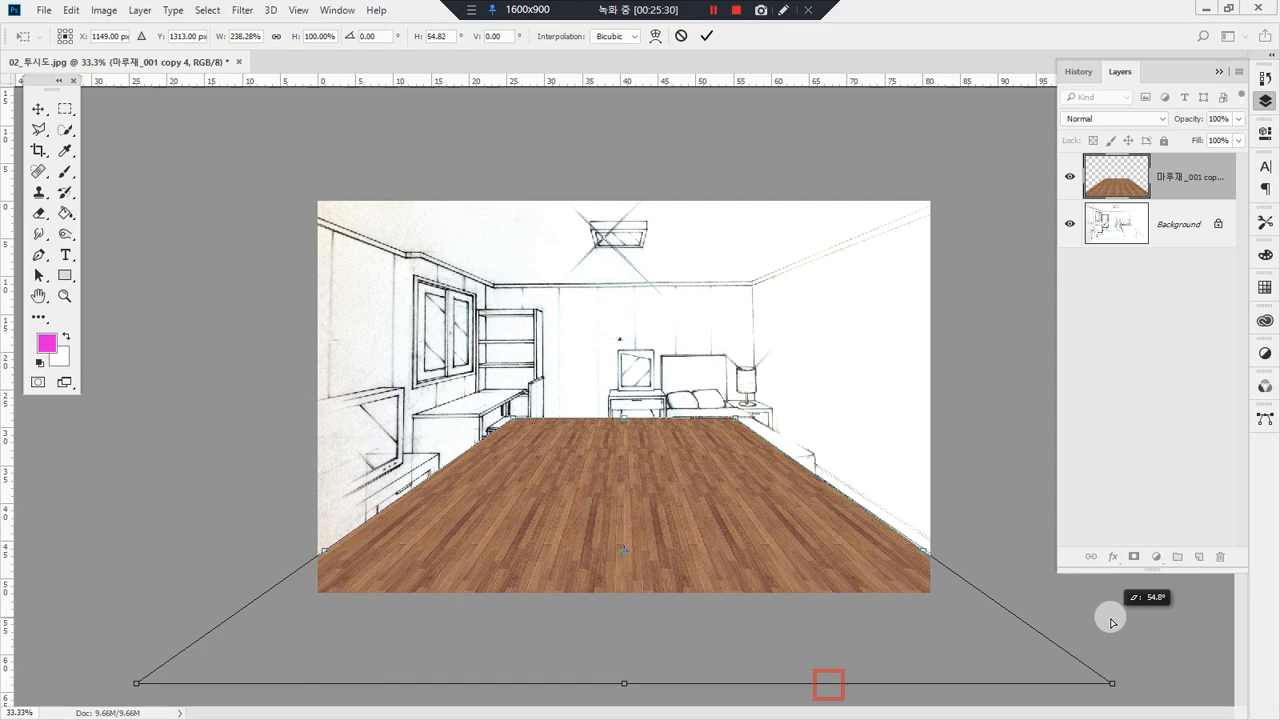
left_click_drag(738, 422, 770, 421)
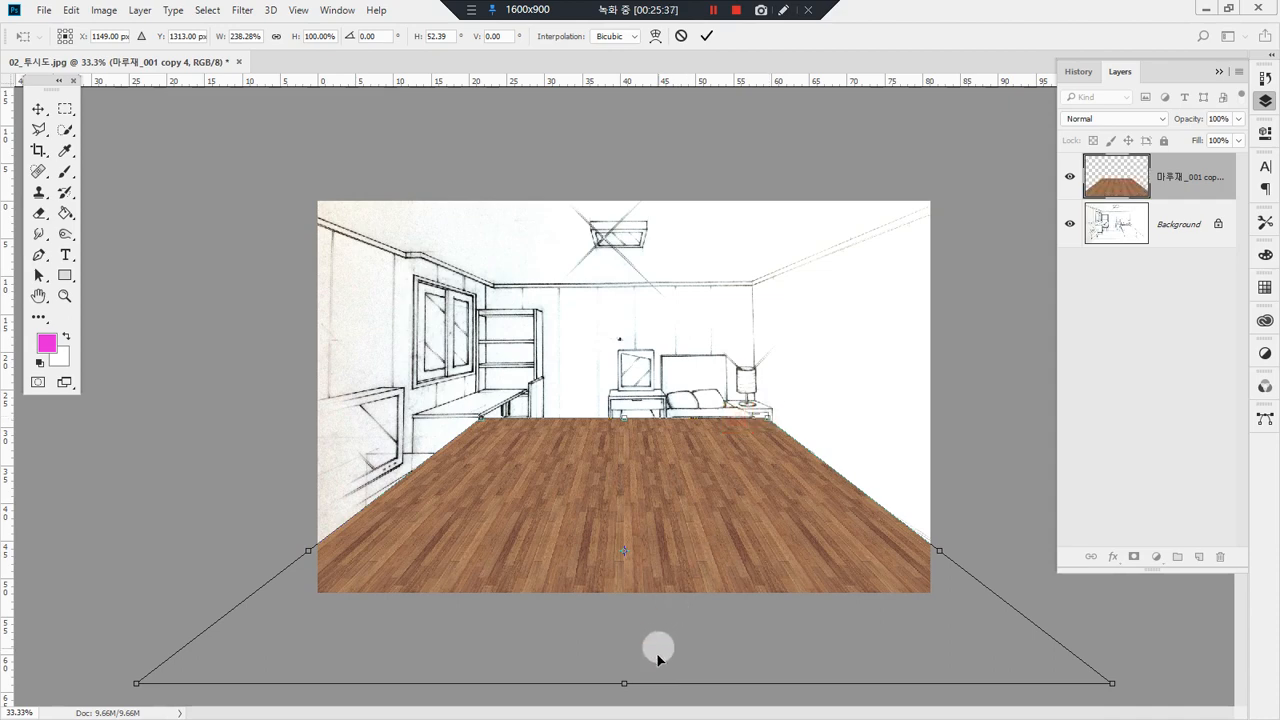
Step: Raise the wood floor's near edge toward the sketch's lower border and apply the transformation
left_click(625, 686)
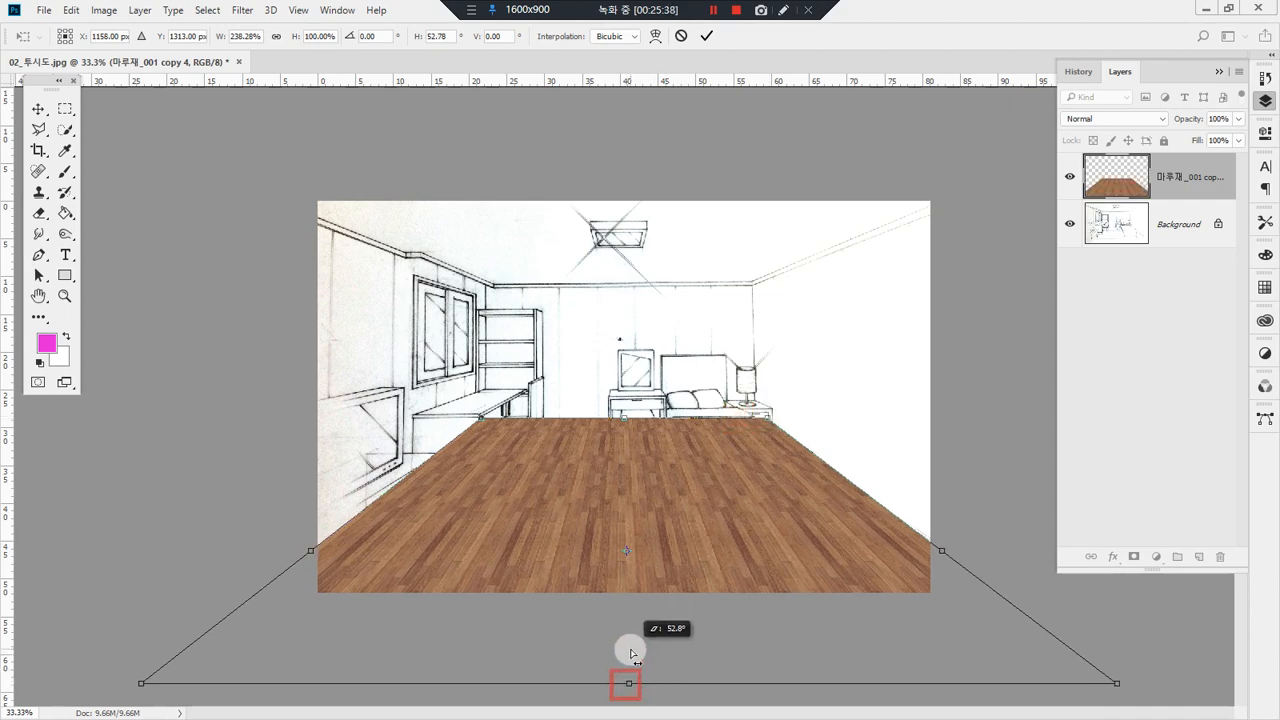
right_click(651, 570)
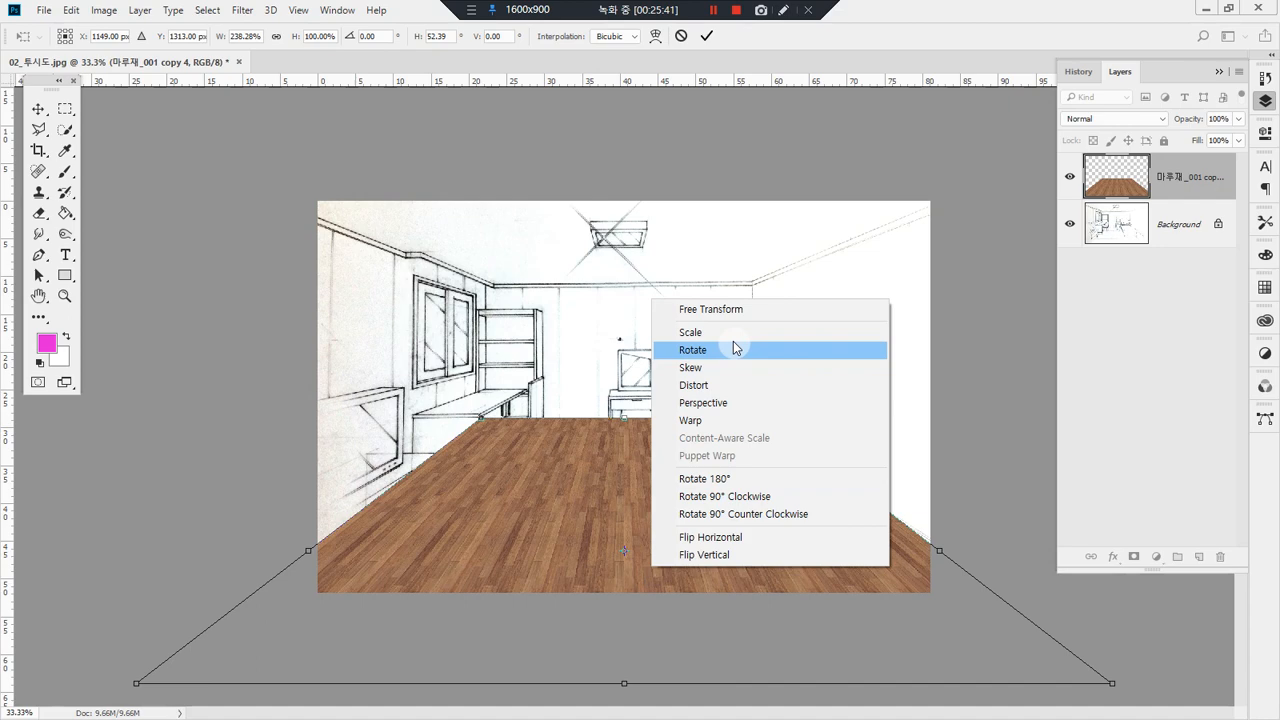
left_click(736, 348)
left_click_drag(627, 682, 637, 593)
key("Return")
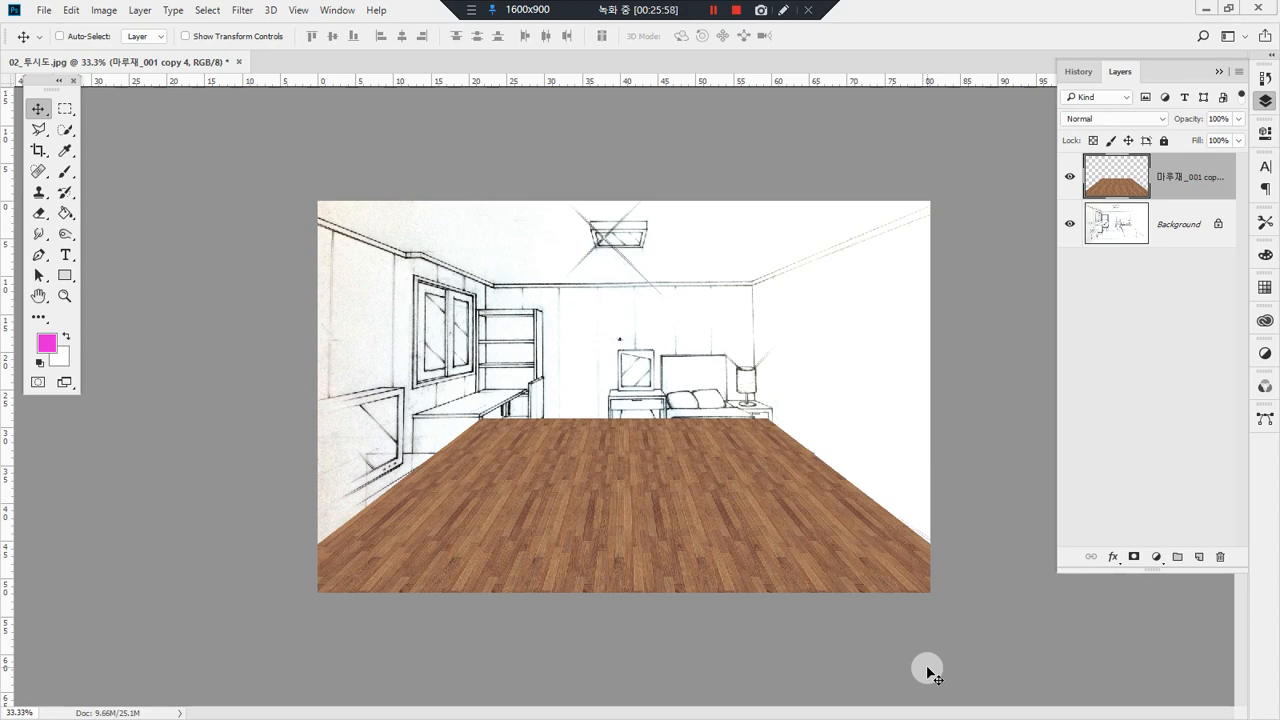
Step: Delete the wood floor layer and create a new 800 x 800 pixel document at 72 ppi with a white background
key("Delete")
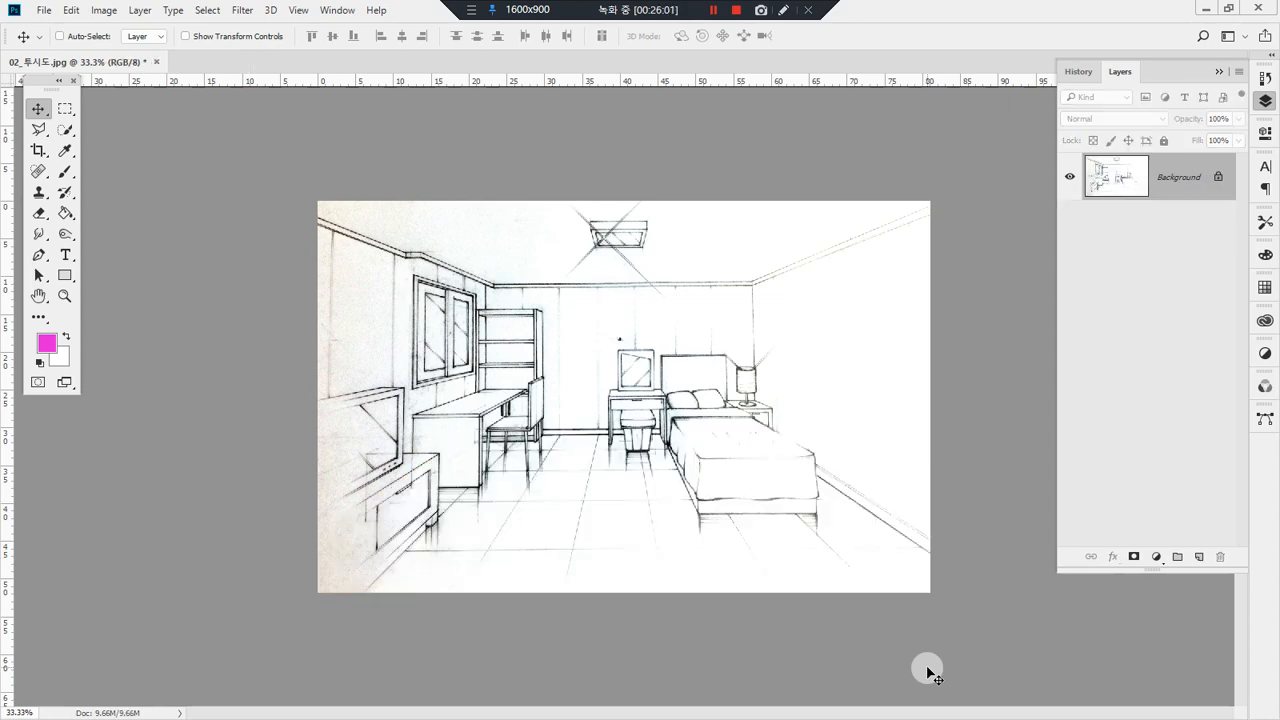
left_click(48, 13)
left_click(50, 27)
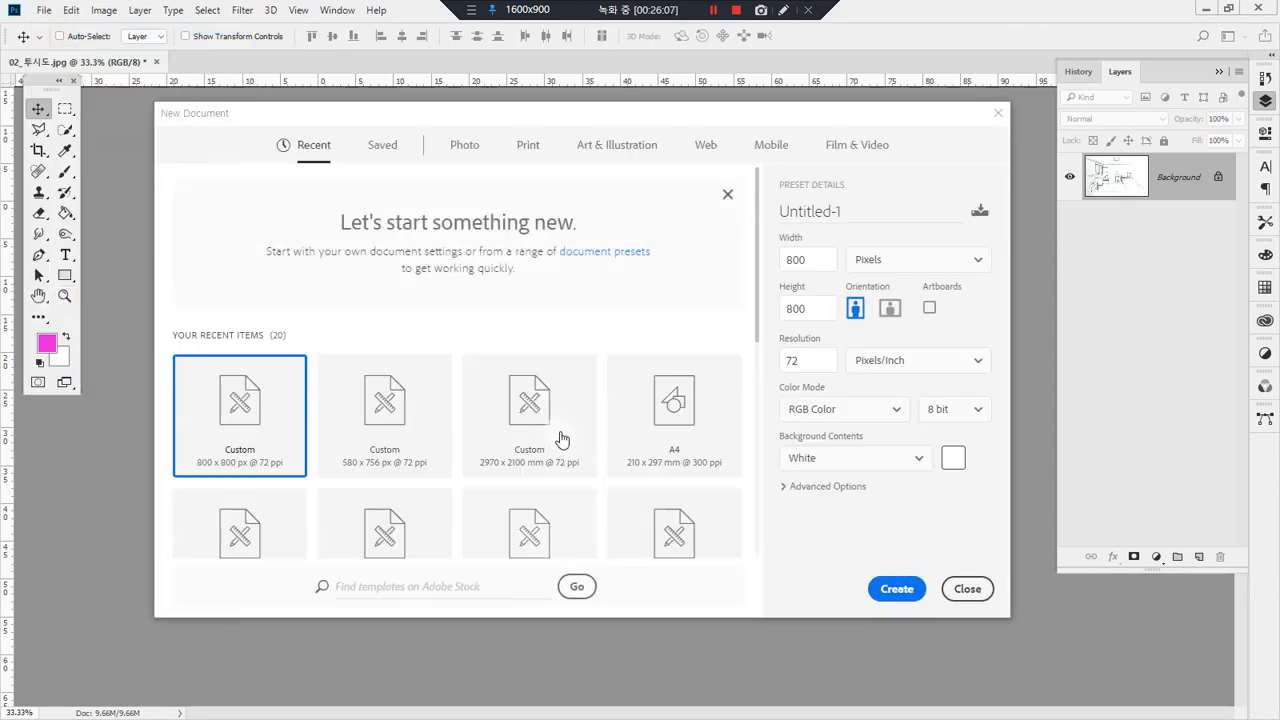
key("Return")
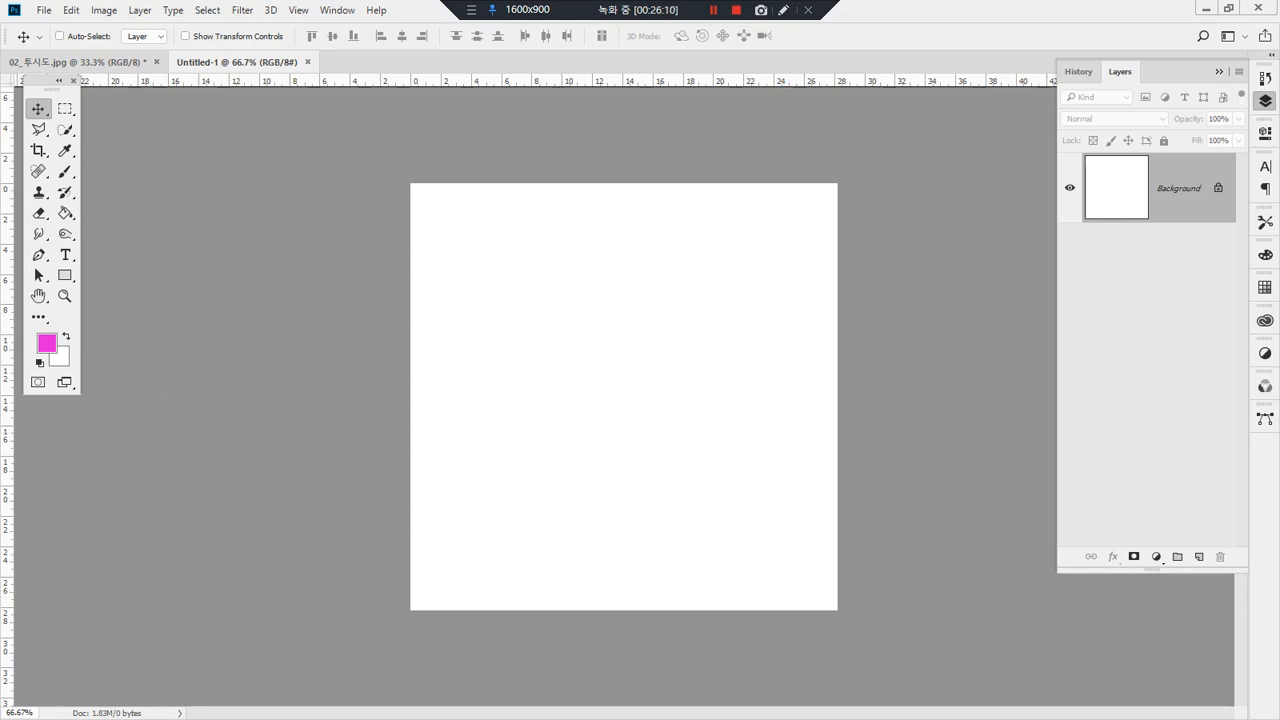
Step: Place the 마루재_001 image in the new document, rotate it 90° counterclockwise and rasterize its layer
left_click_drag(2, 398, 537, 371)
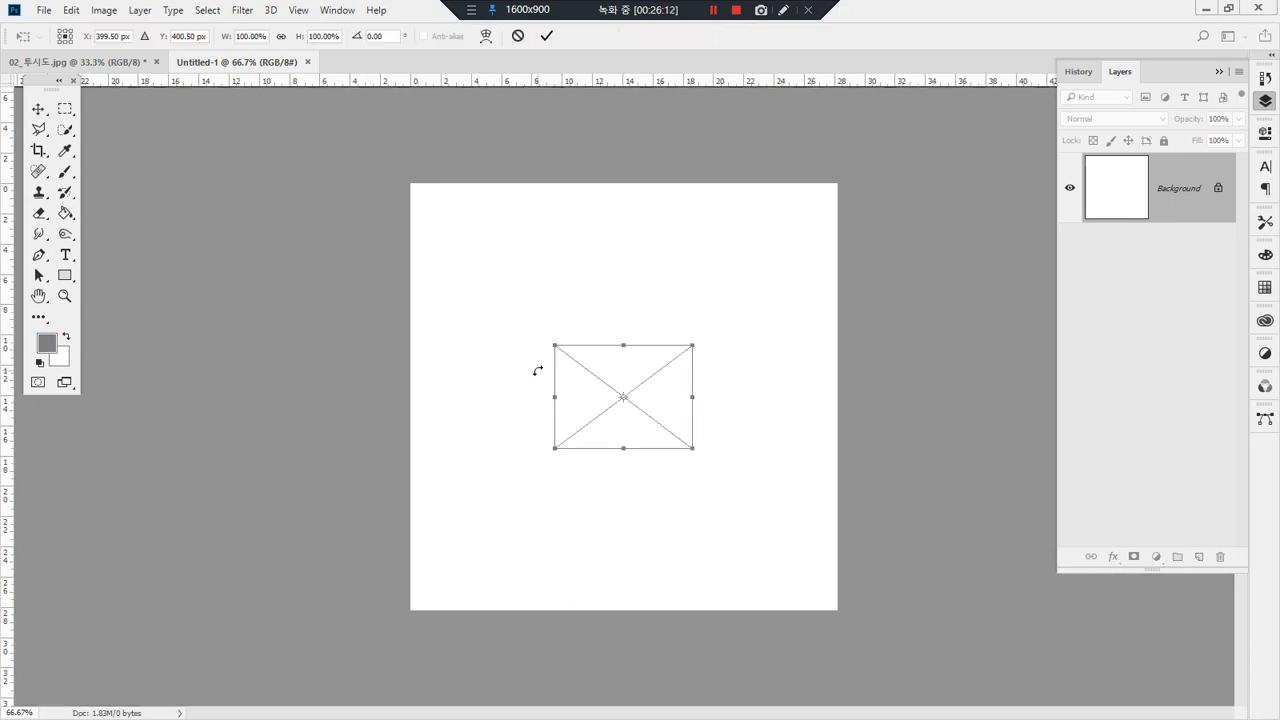
left_click_drag(722, 324, 568, 328)
key("Return")
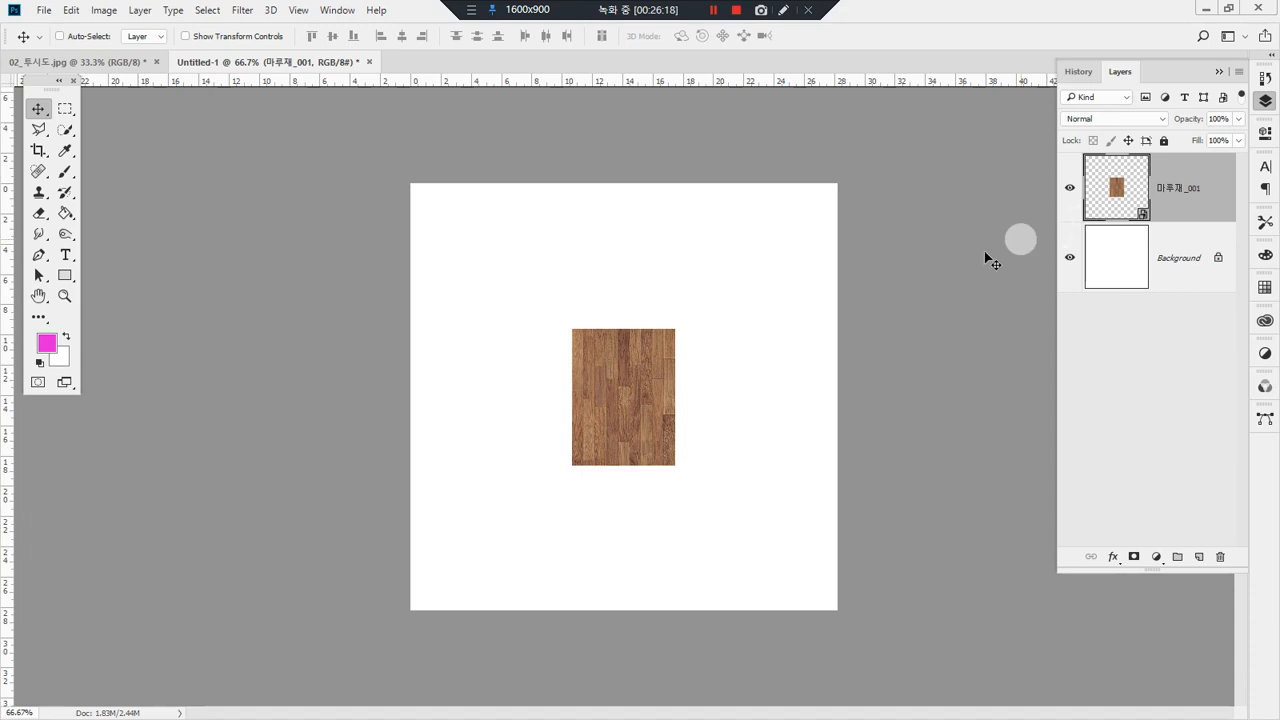
key("b")
left_click(688, 419)
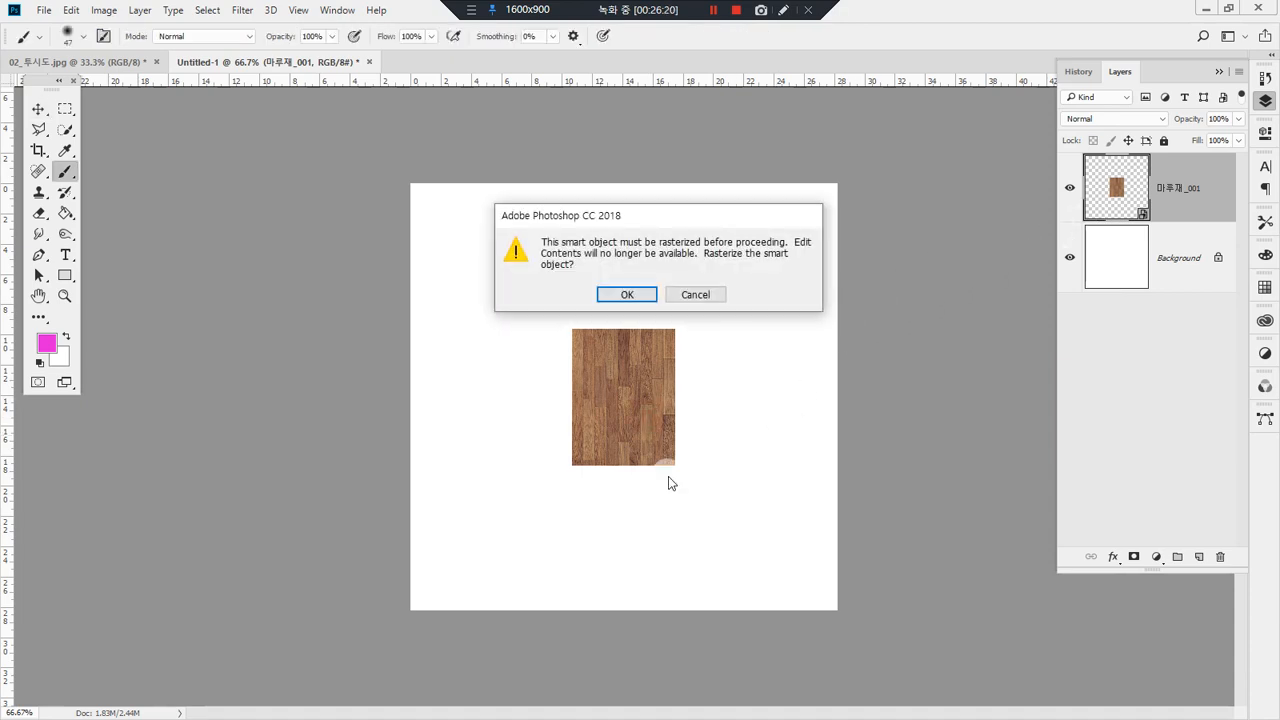
key("Return")
Step: Delete the narrow strip of cut-off planks along the wood tile's lower edge and deselect
left_click_drag(557, 323, 707, 506)
left_click_drag(764, 450, 759, 492)
key("m")
left_click_drag(871, 671, 307, 597)
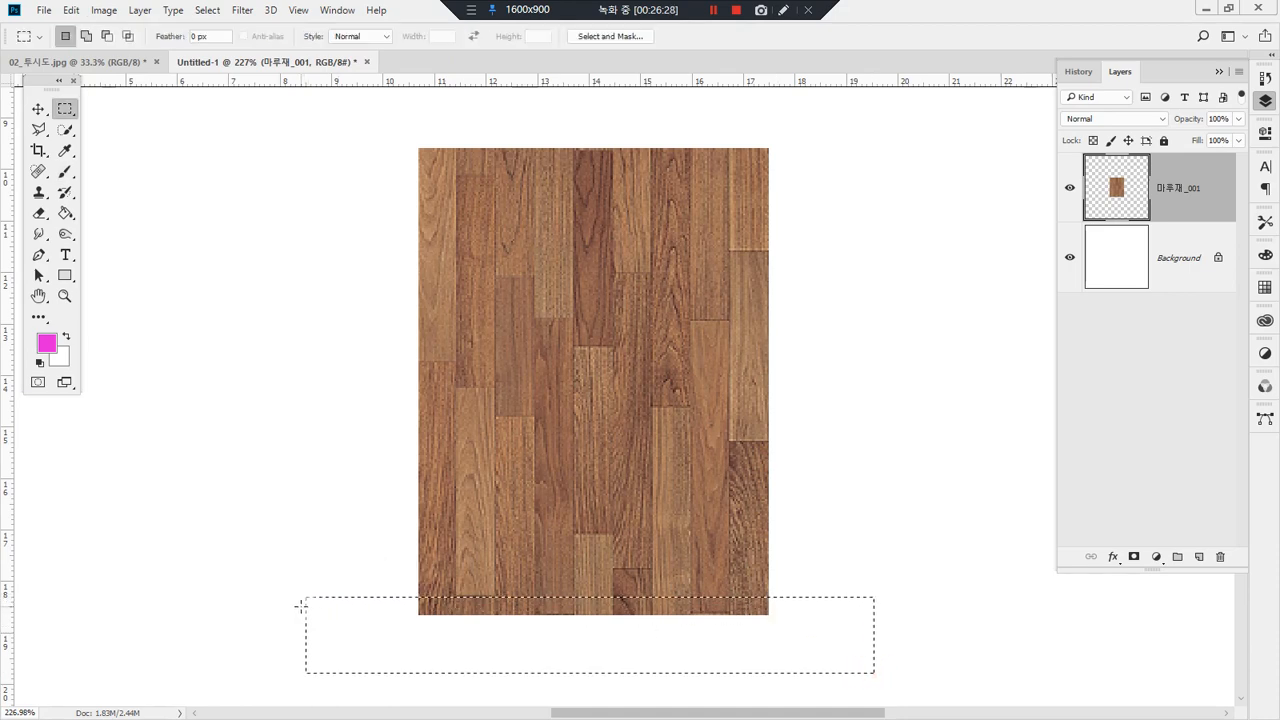
key("Delete")
left_click(893, 560)
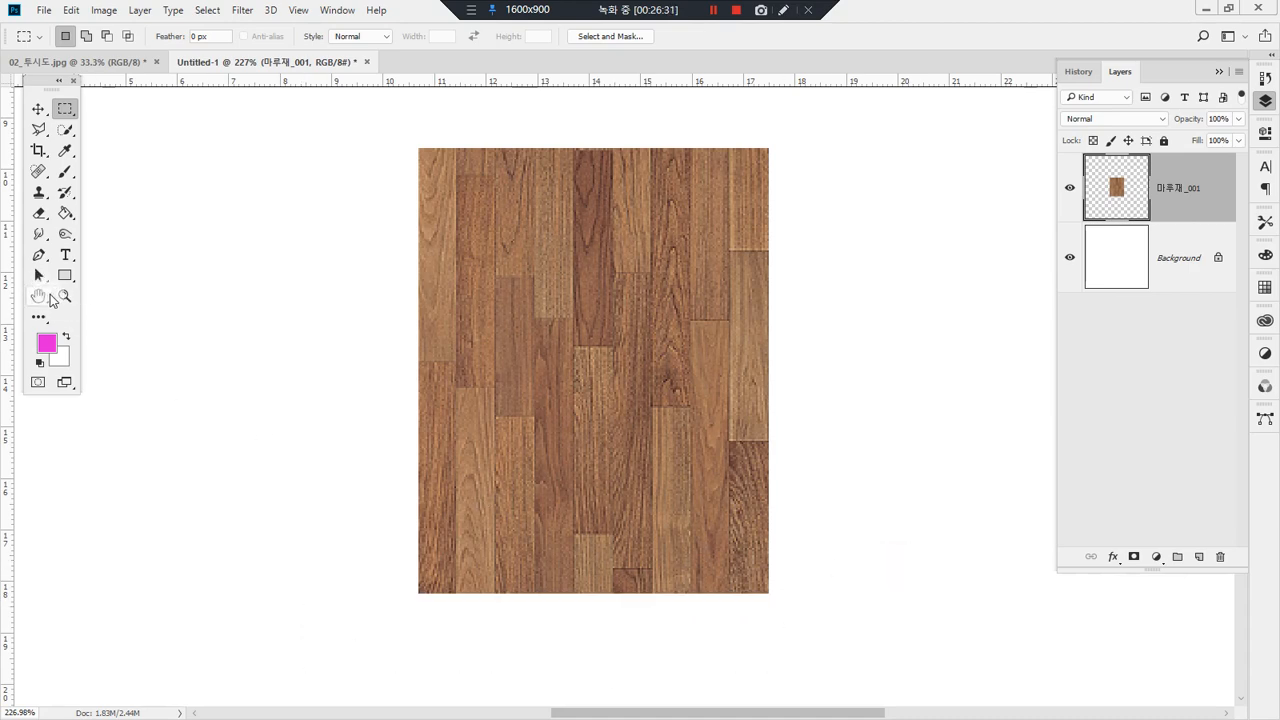
double_click(64, 296)
mouse_move(671, 498)
left_mouse_down()
mouse_move(590, 506)
mouse_move(495, 403)
mouse_move(580, 275)
mouse_move(717, 352)
mouse_move(692, 486)
mouse_move(664, 500)
left_mouse_up()
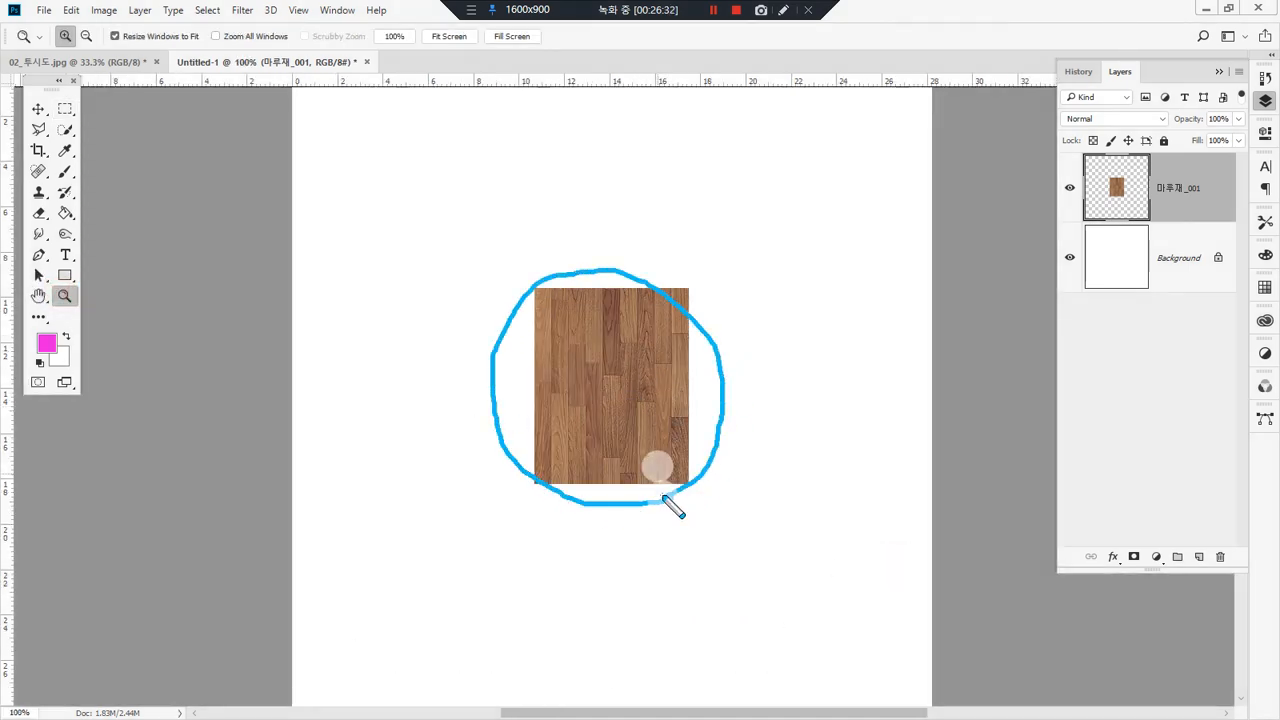
key("Escape")
left_click(65, 108)
left_click_drag(489, 272, 731, 539)
left_click(791, 558)
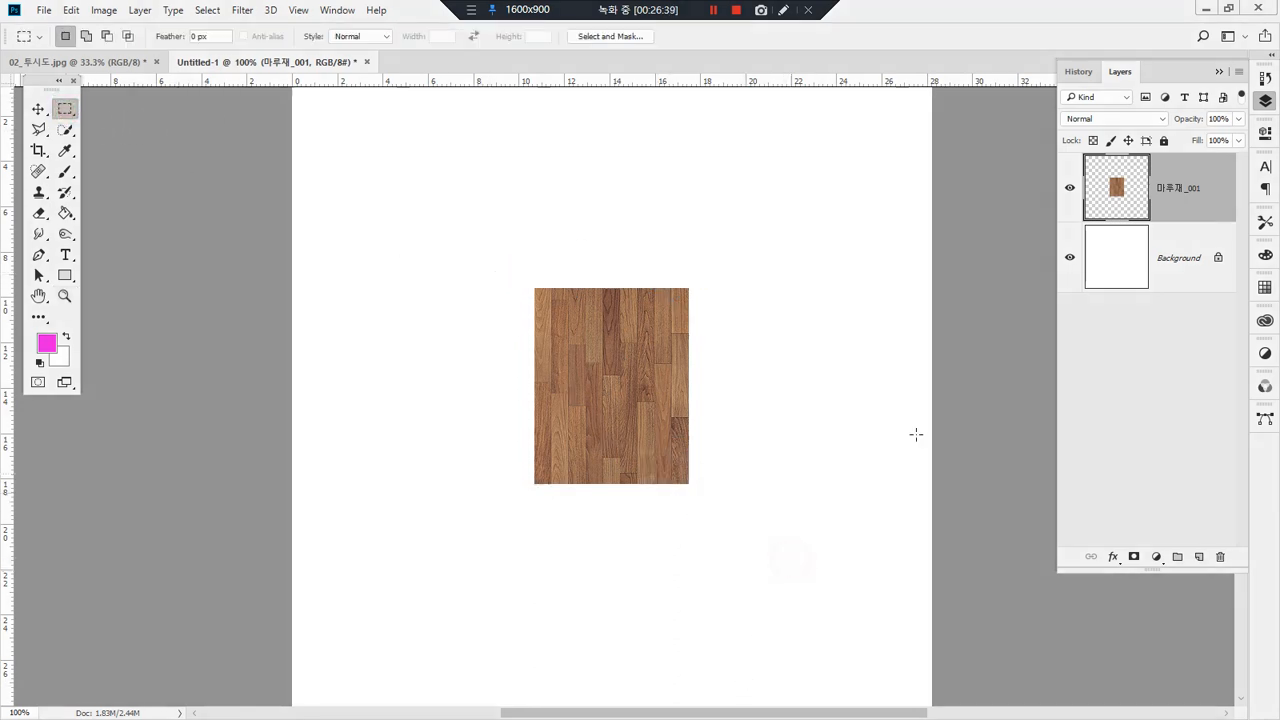
Step: Load the wood tile's outline as a selection and define it as a pattern with the default name
left_click(1119, 191, "ctrl")
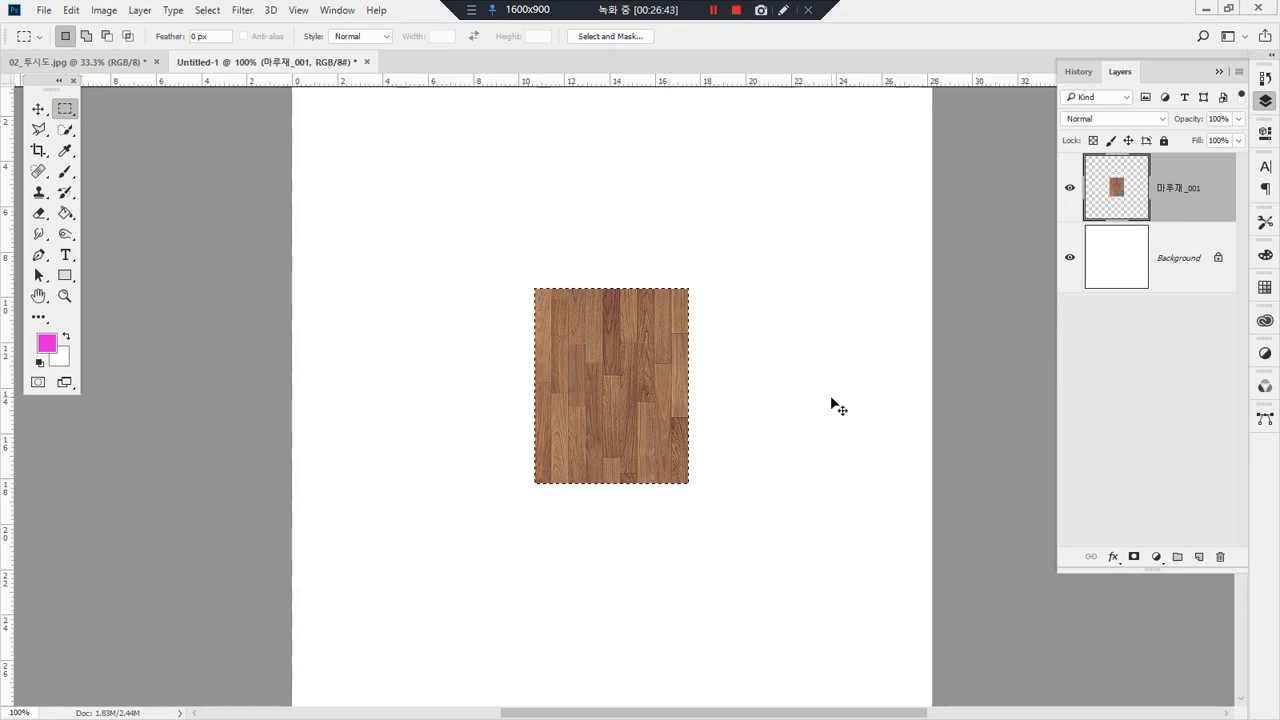
mouse_move(1135, 212)
left_mouse_down()
mouse_move(1087, 201)
mouse_move(1128, 158)
mouse_move(1141, 216)
mouse_move(1129, 227)
mouse_move(920, 232)
mouse_move(695, 297)
mouse_move(705, 270)
mouse_move(692, 298)
mouse_move(745, 344)
left_mouse_up()
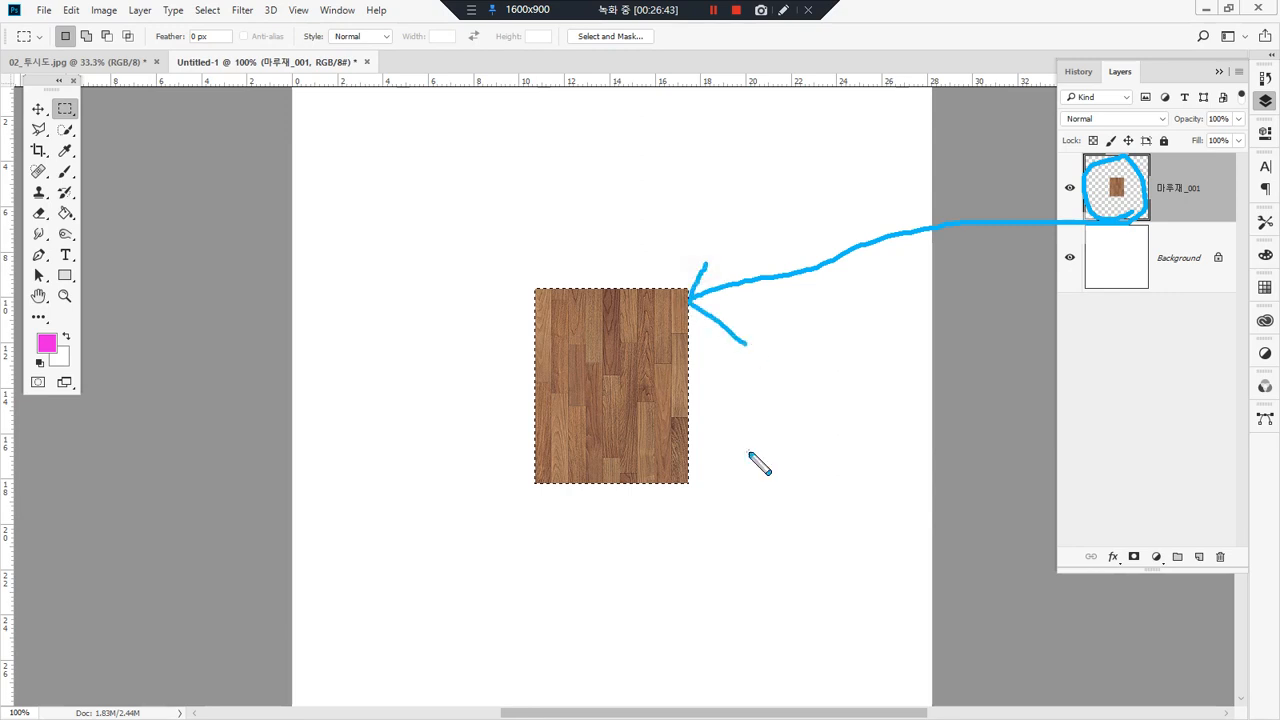
left_click(74, 12)
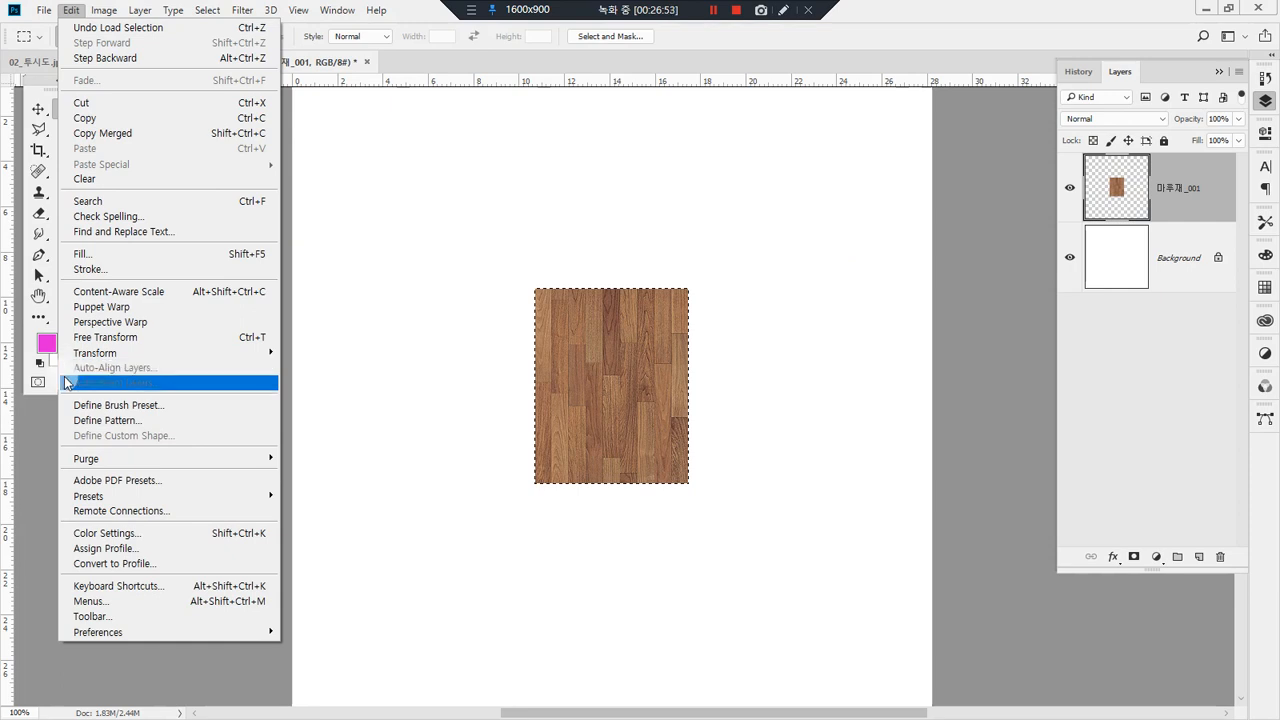
left_click(163, 427)
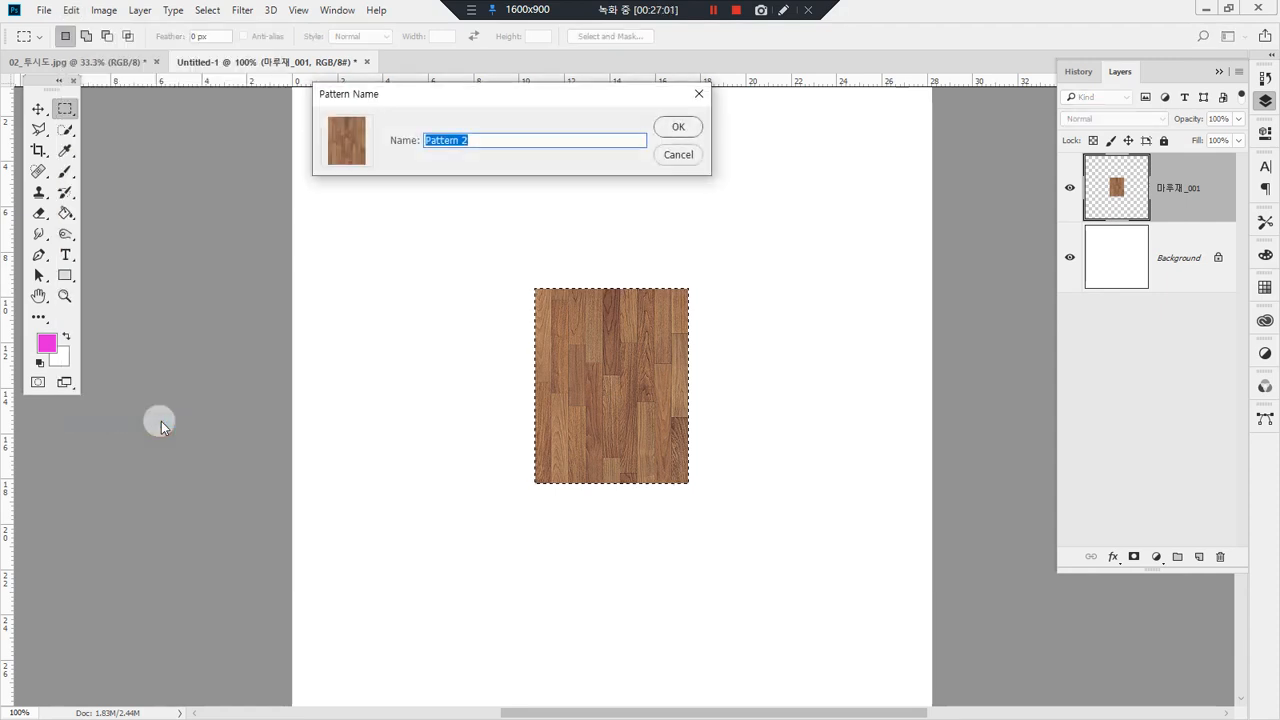
left_click(690, 125)
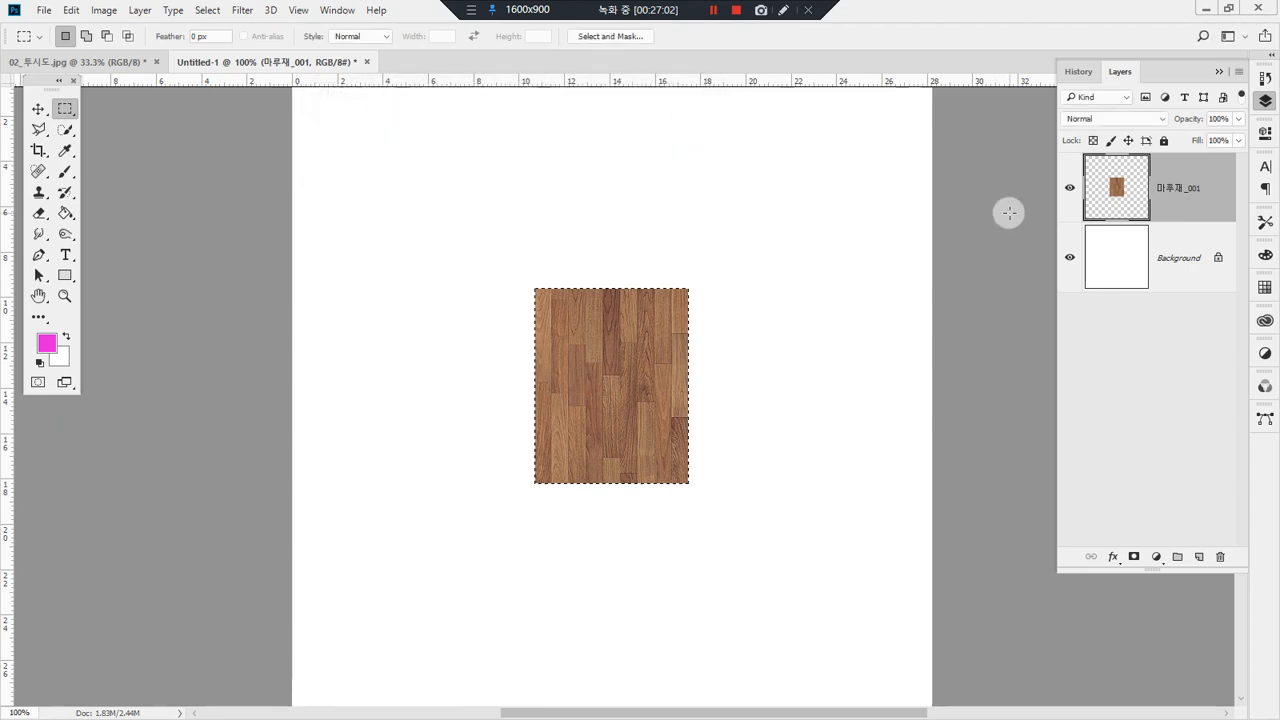
Step: Clear the wood tile, deselect, and fill the whole 마루재_001 layer with the new wood pattern at 100% opacity
key("Delete")
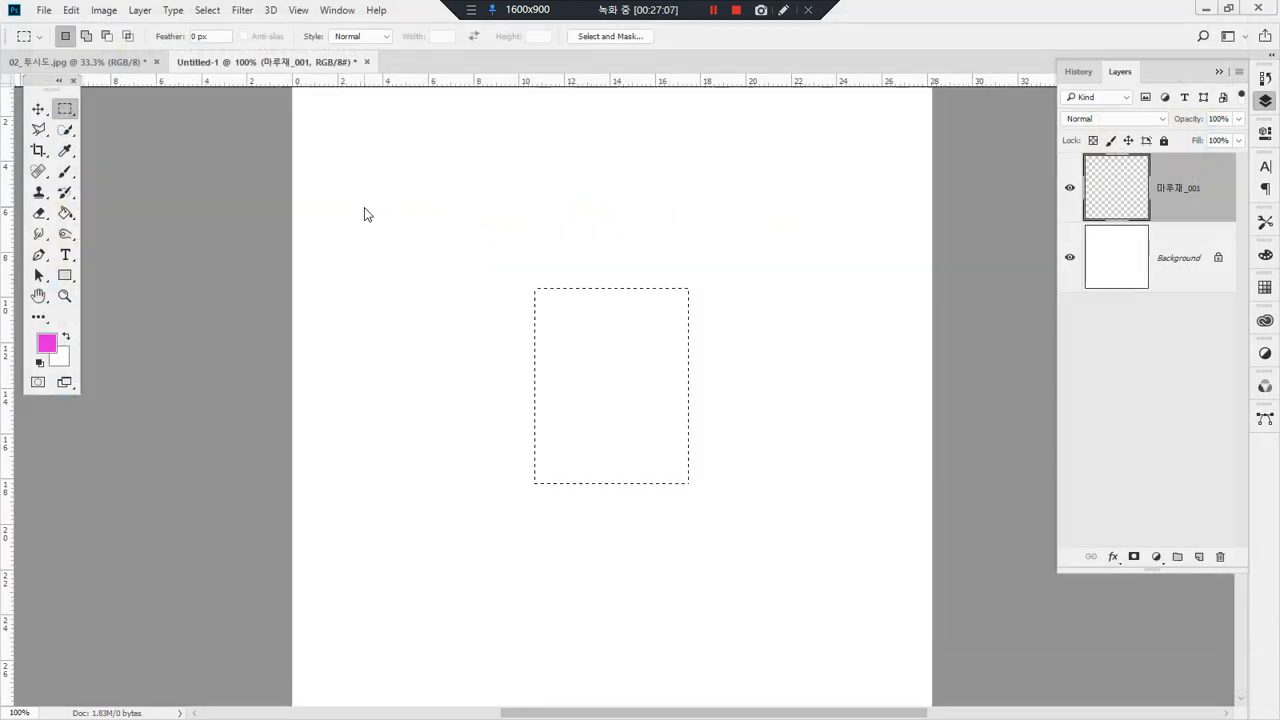
left_click(257, 114)
left_click(71, 10)
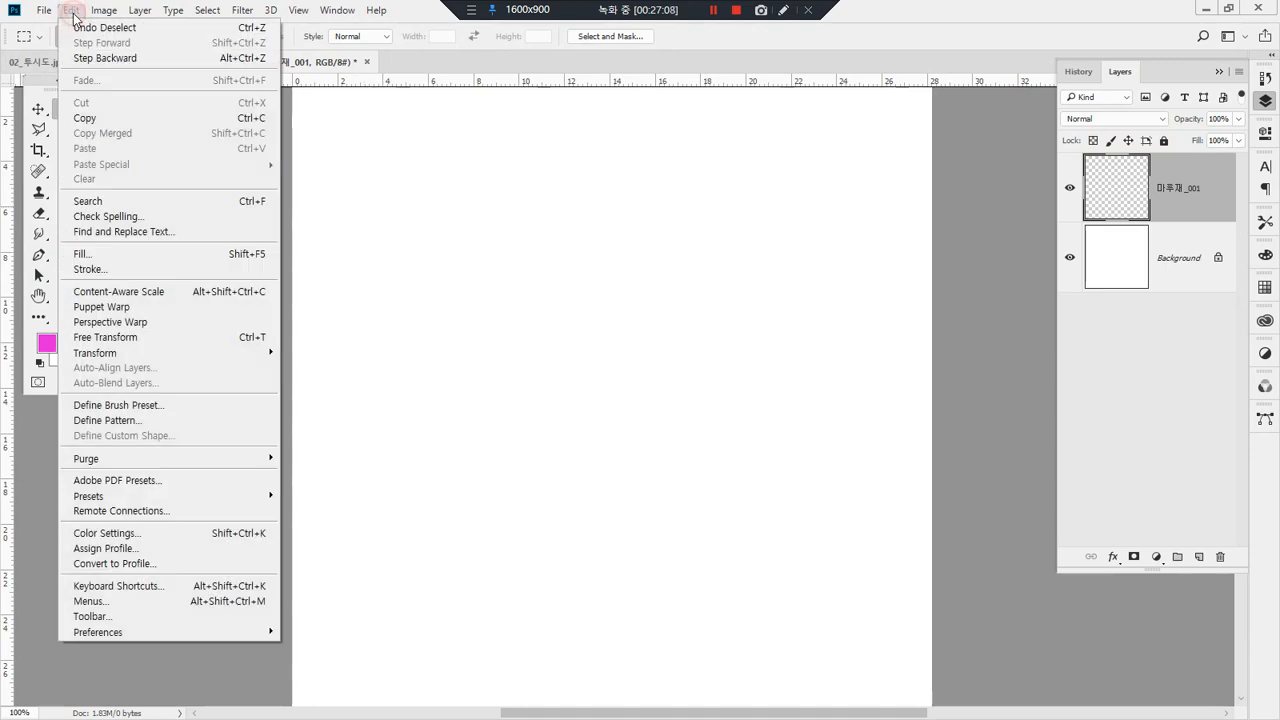
left_click(143, 255)
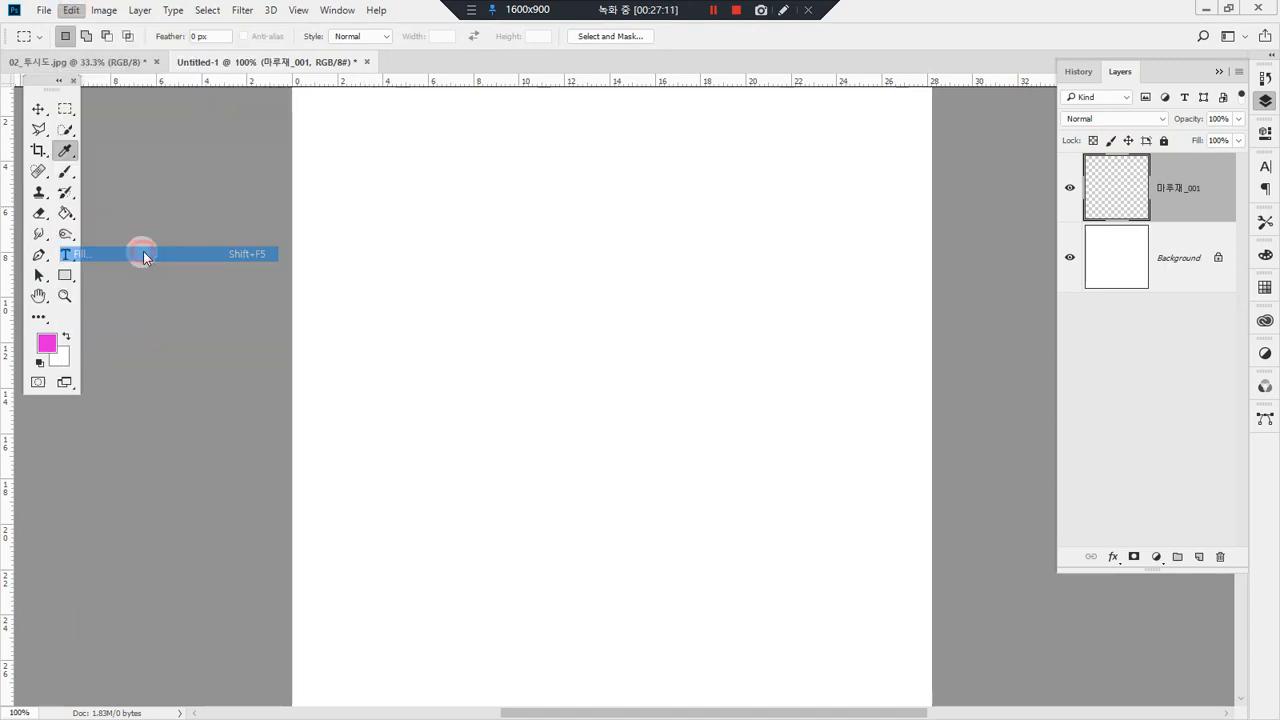
left_click(500, 216)
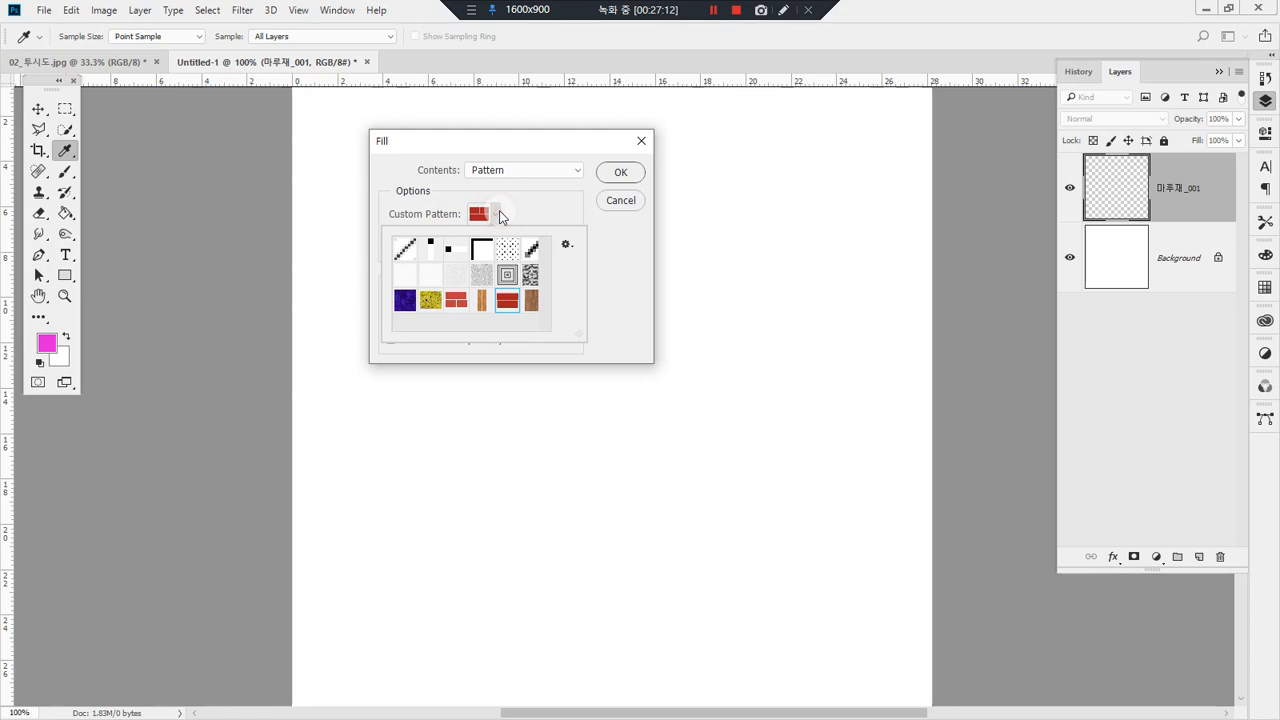
left_click(530, 299)
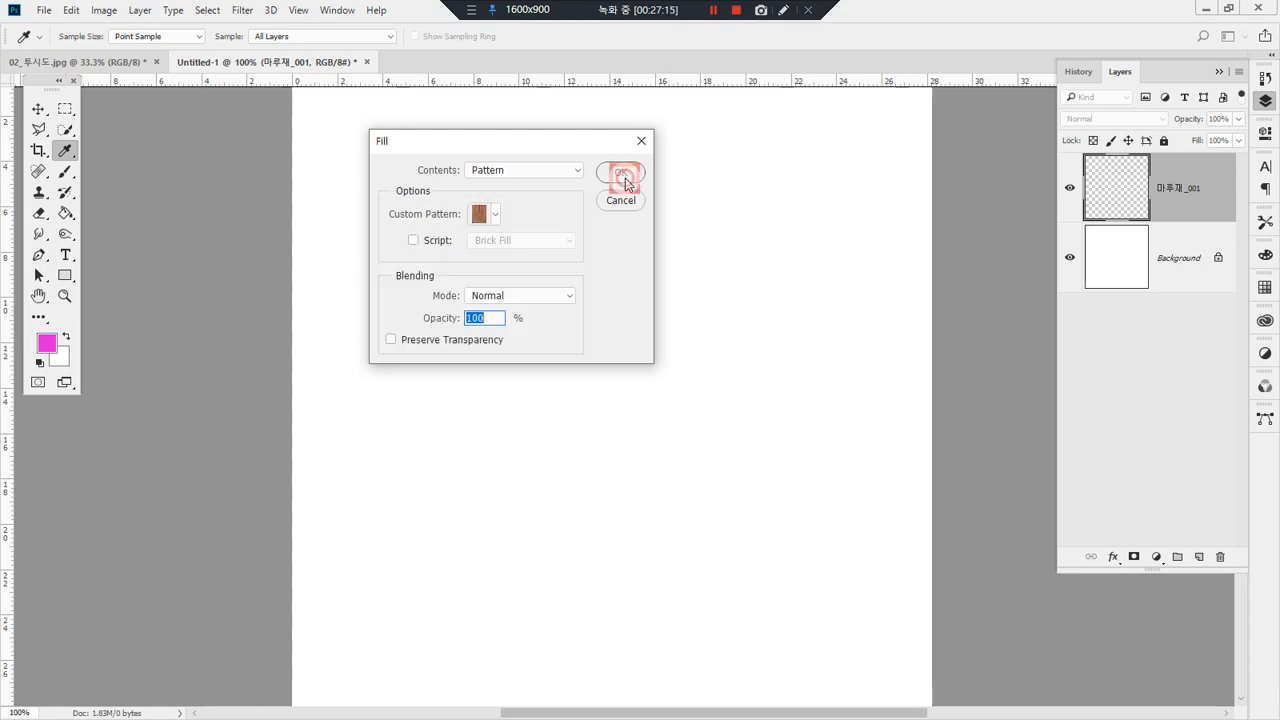
left_click(622, 174)
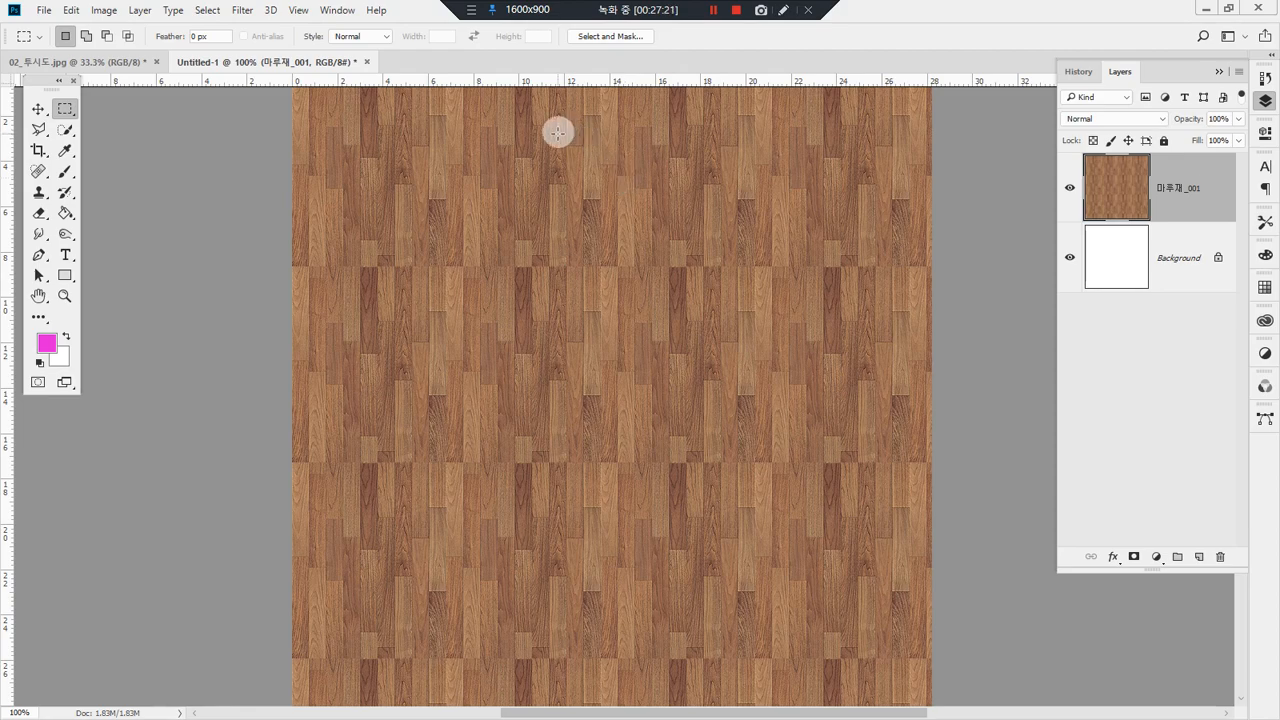
Step: Copy the wood-filled layer from Untitled-1 into the 02_투시도.jpg room sketch and close Untitled-1 without saving
left_click_drag(270, 62, 568, 212)
key("v")
left_click_drag(808, 391, 427, 377)
left_click(365, 248)
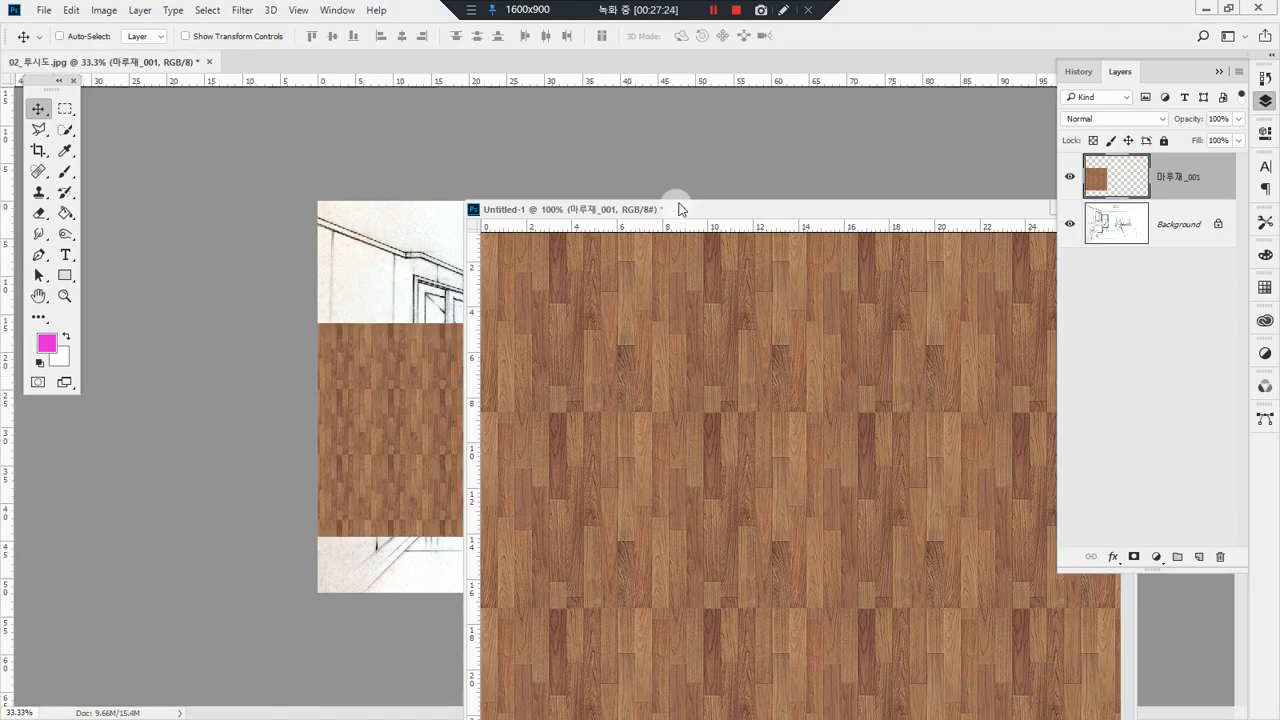
mouse_move(754, 208)
left_mouse_down()
mouse_move(466, 285)
mouse_move(253, 319)
left_mouse_up()
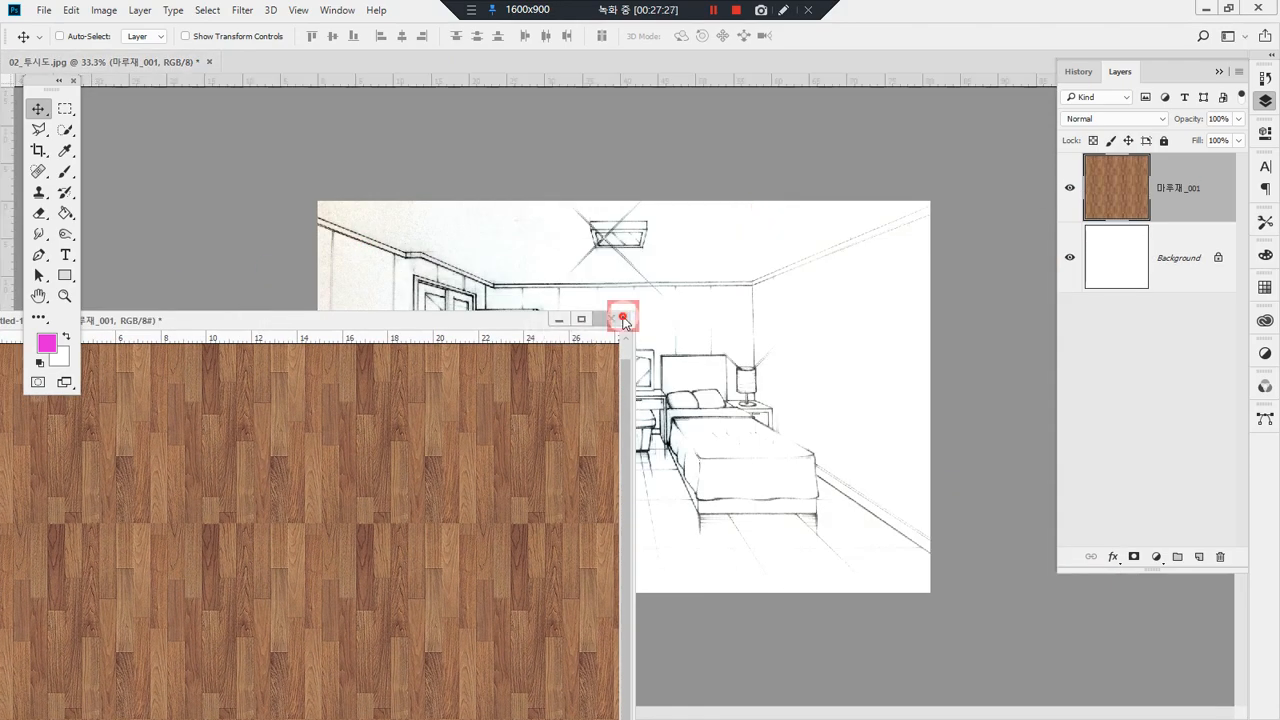
left_click(611, 318)
left_click(648, 284)
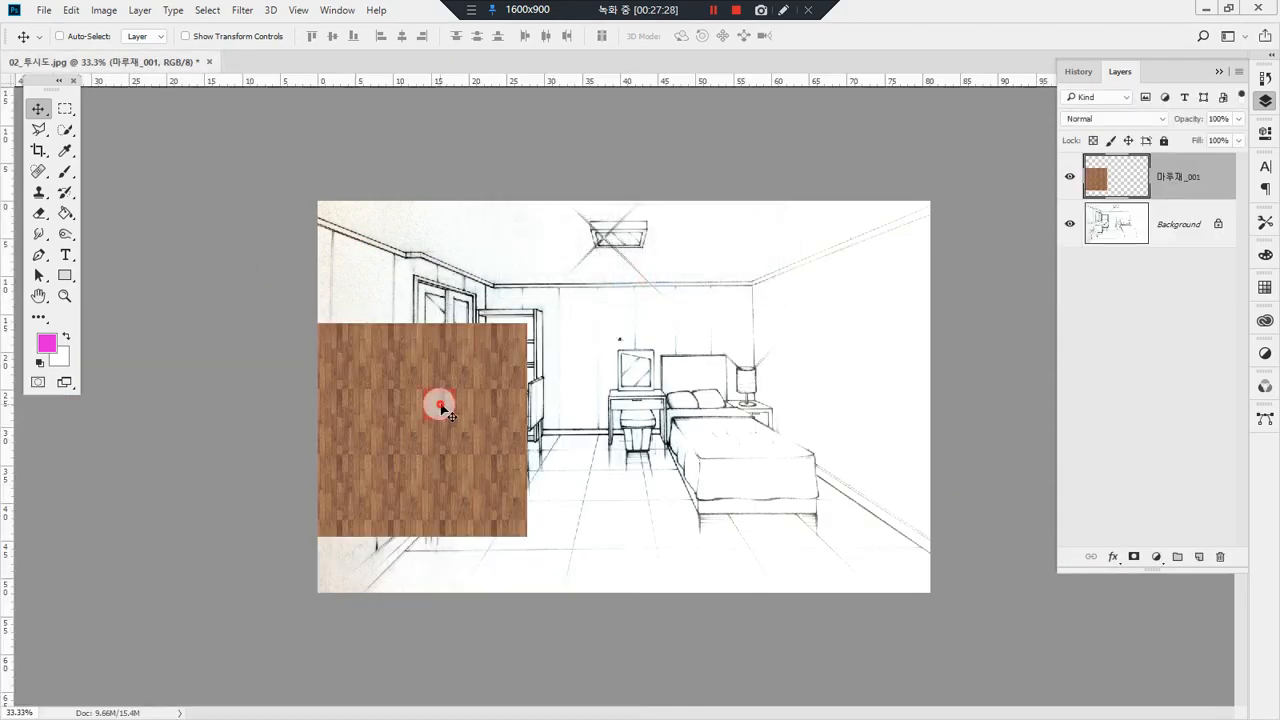
Step: Move the wood layer onto the room's floor and distort it in perspective, widening its near edge far beyond the sketch's width
mouse_move(437, 400)
left_mouse_down()
mouse_move(674, 489)
mouse_move(650, 512)
mouse_move(660, 500)
left_mouse_up()
key("ctrl+t")
right_click(686, 484)
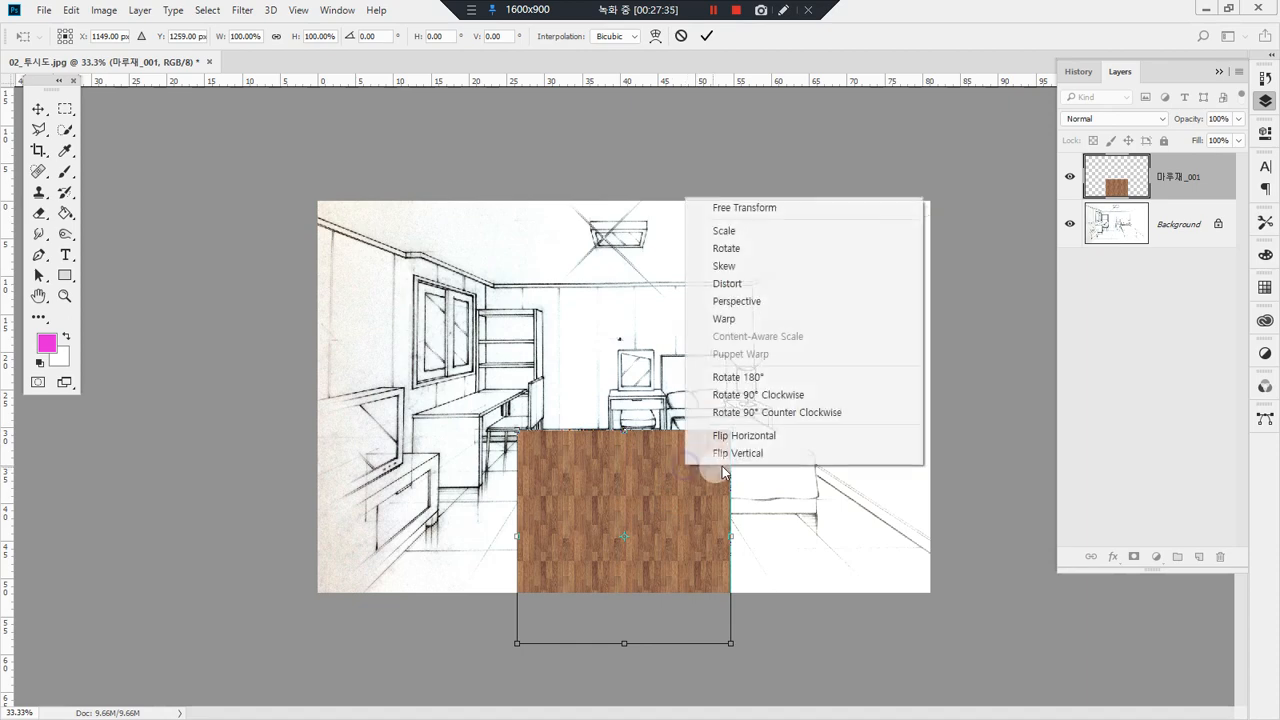
left_click(798, 303)
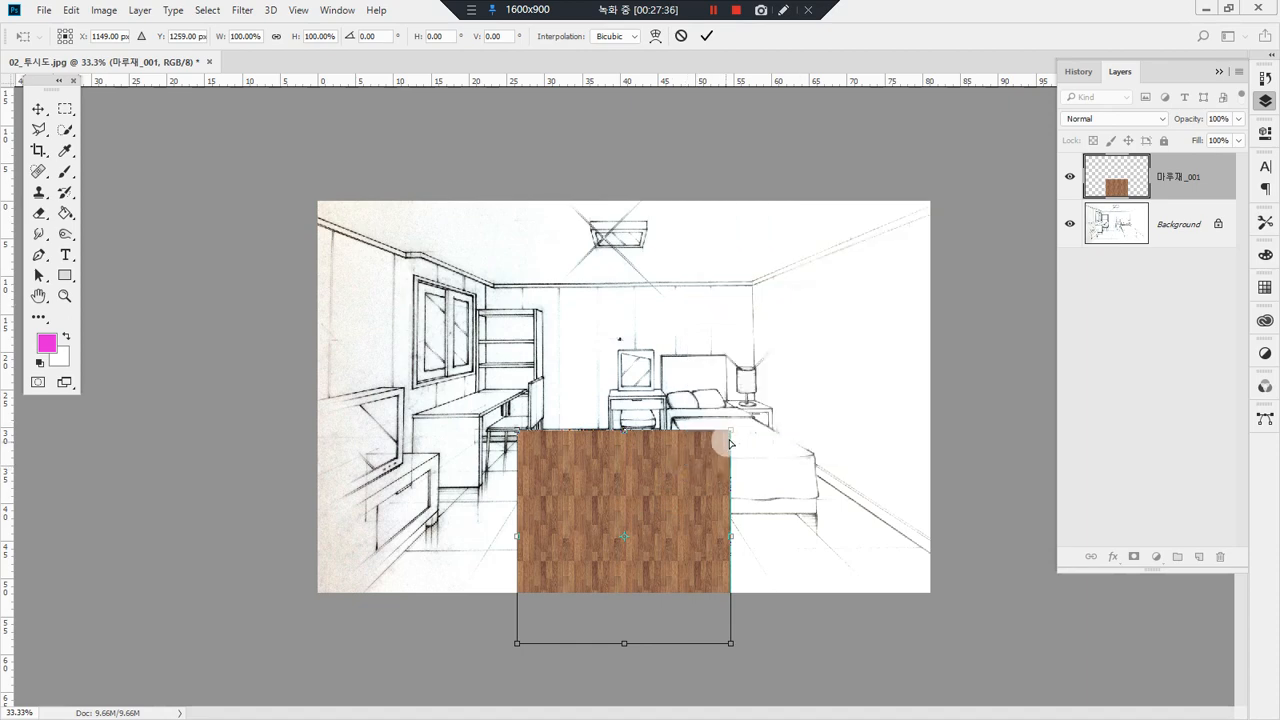
left_click_drag(733, 437, 768, 437)
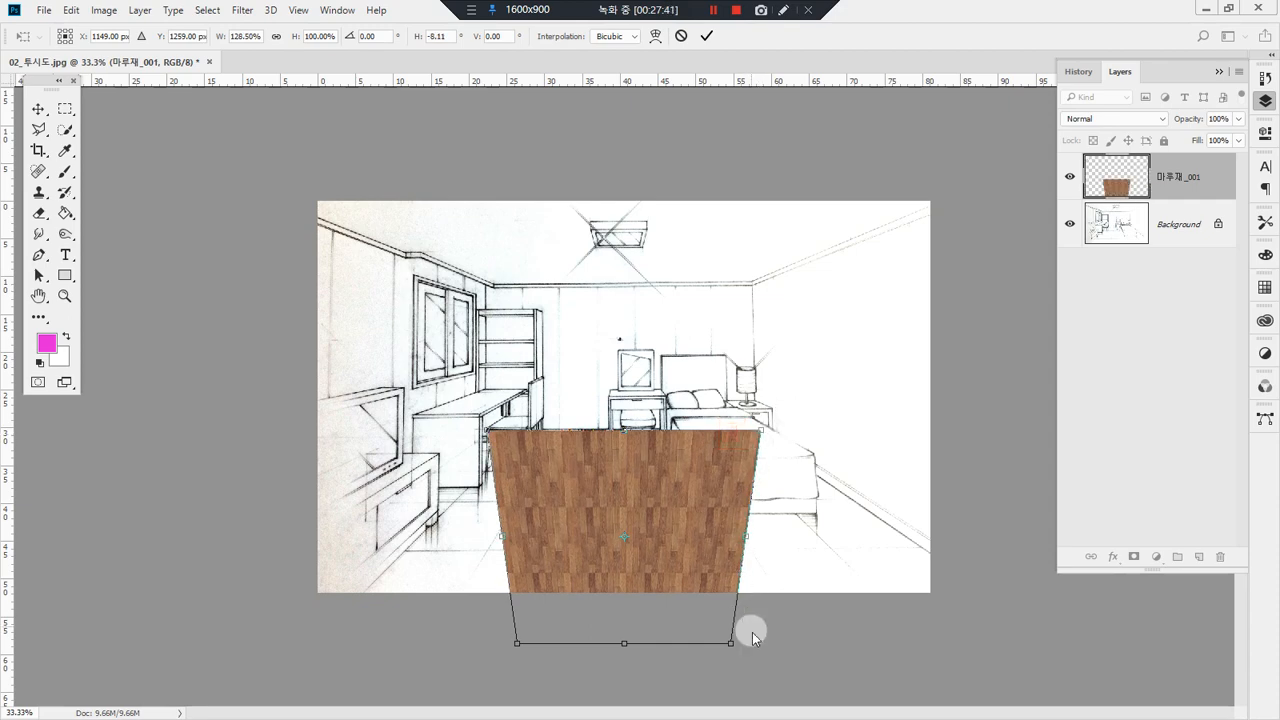
left_click_drag(733, 644, 1064, 575)
Step: Compress the wood floor's height to about 78% from its near edge and apply the transform
right_click(711, 549)
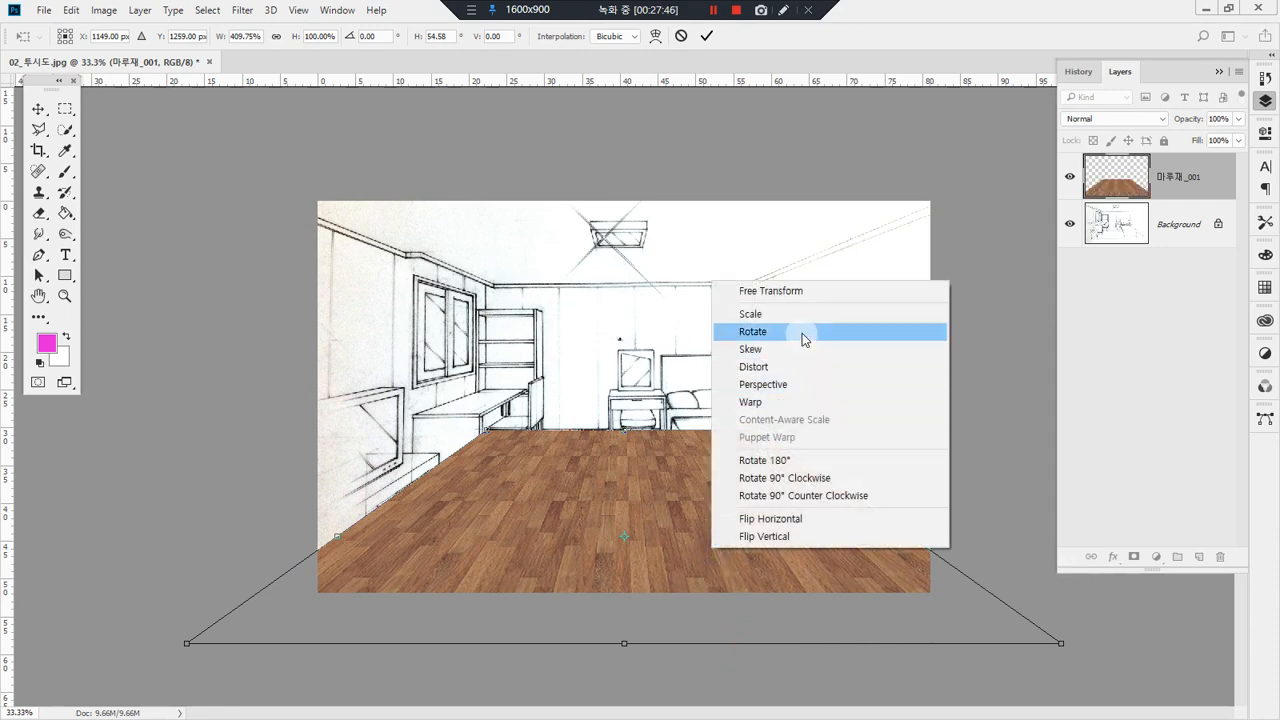
left_click(803, 335)
left_click_drag(629, 648, 638, 600)
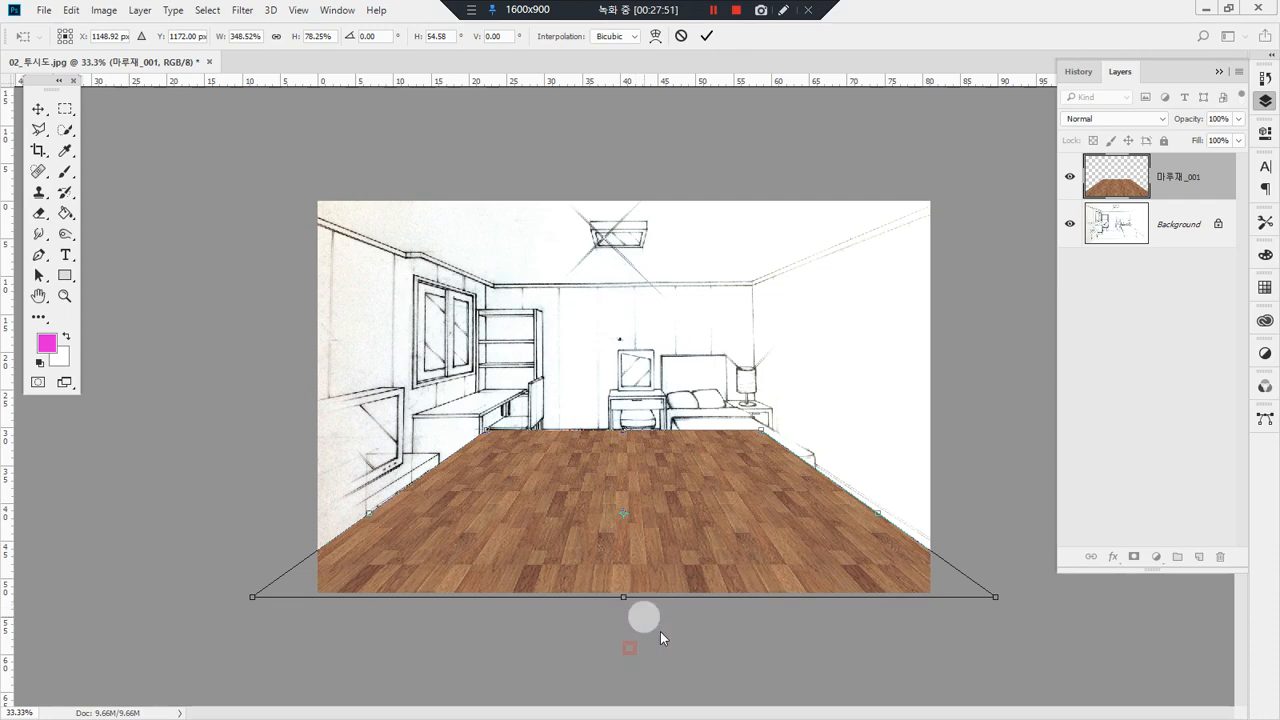
key("Return")
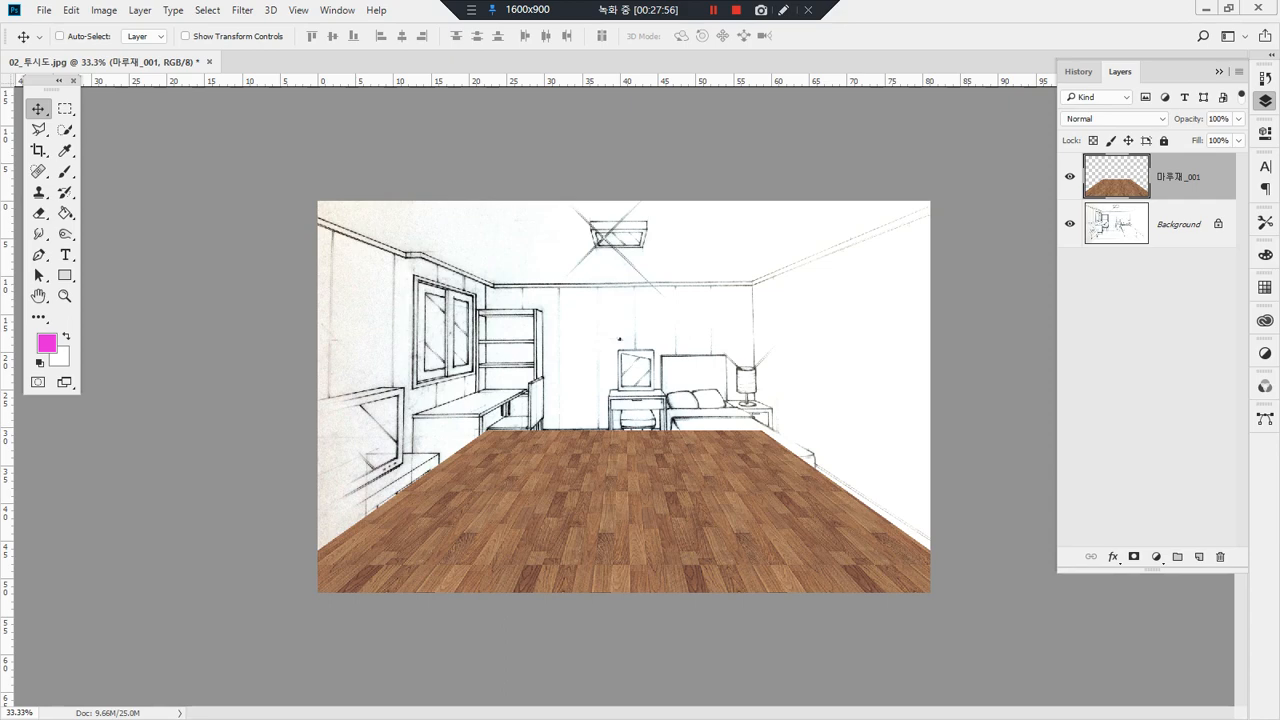
Step: Delete the 마루재_001 wood floor layer and add a new empty layer above the sketch
key("Delete")
left_click(153, 186)
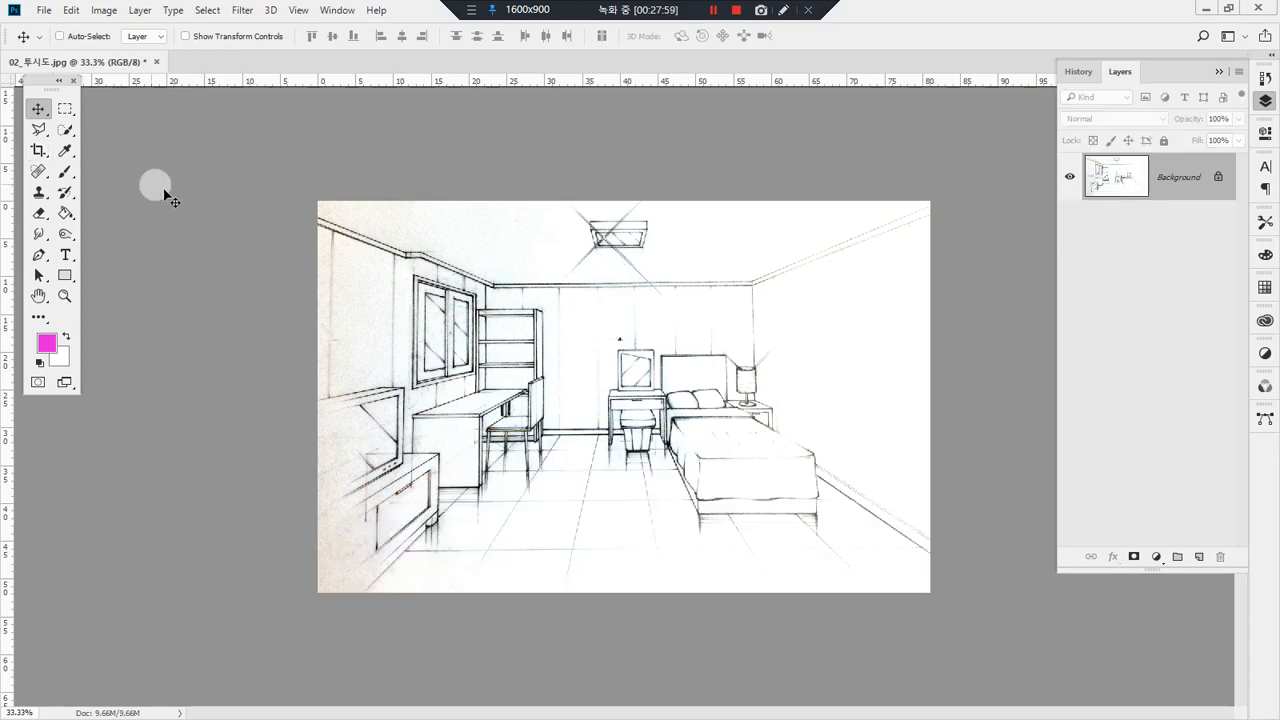
left_click(1199, 557)
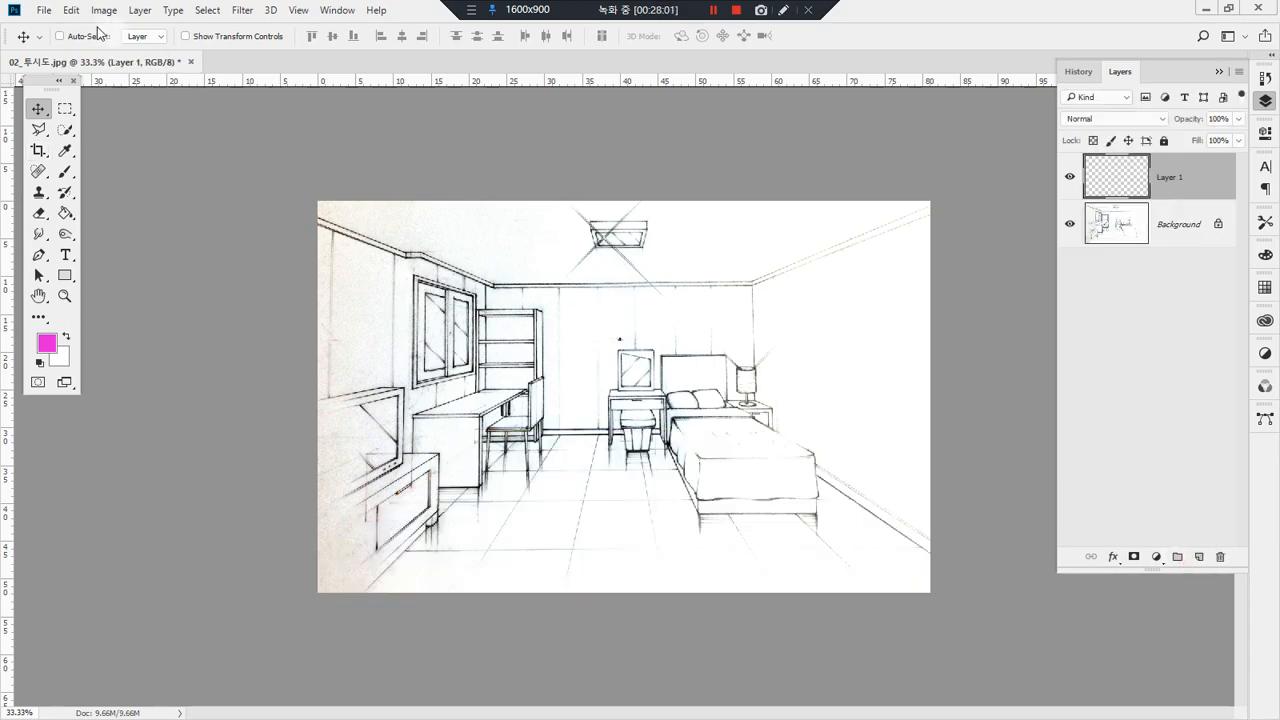
Step: Fill the whole new layer with the custom wood pattern, and undo that fill
left_click(86, 10)
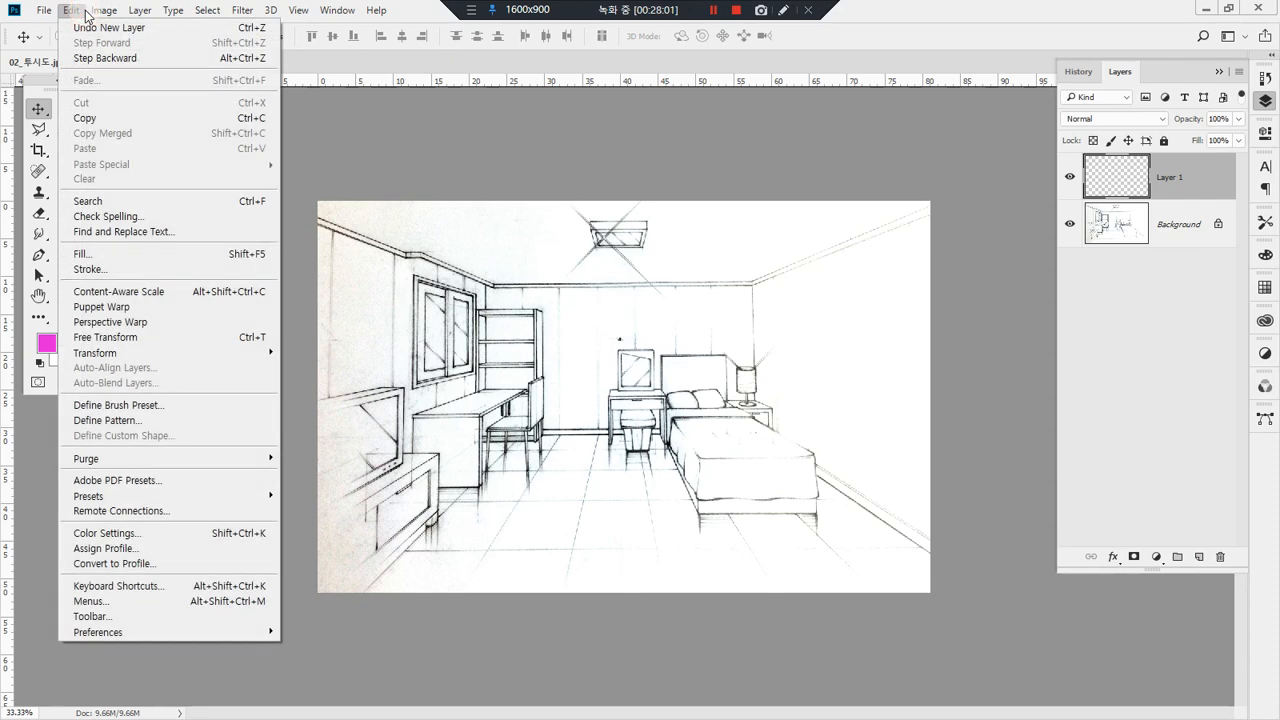
left_click(150, 250)
left_click(494, 215)
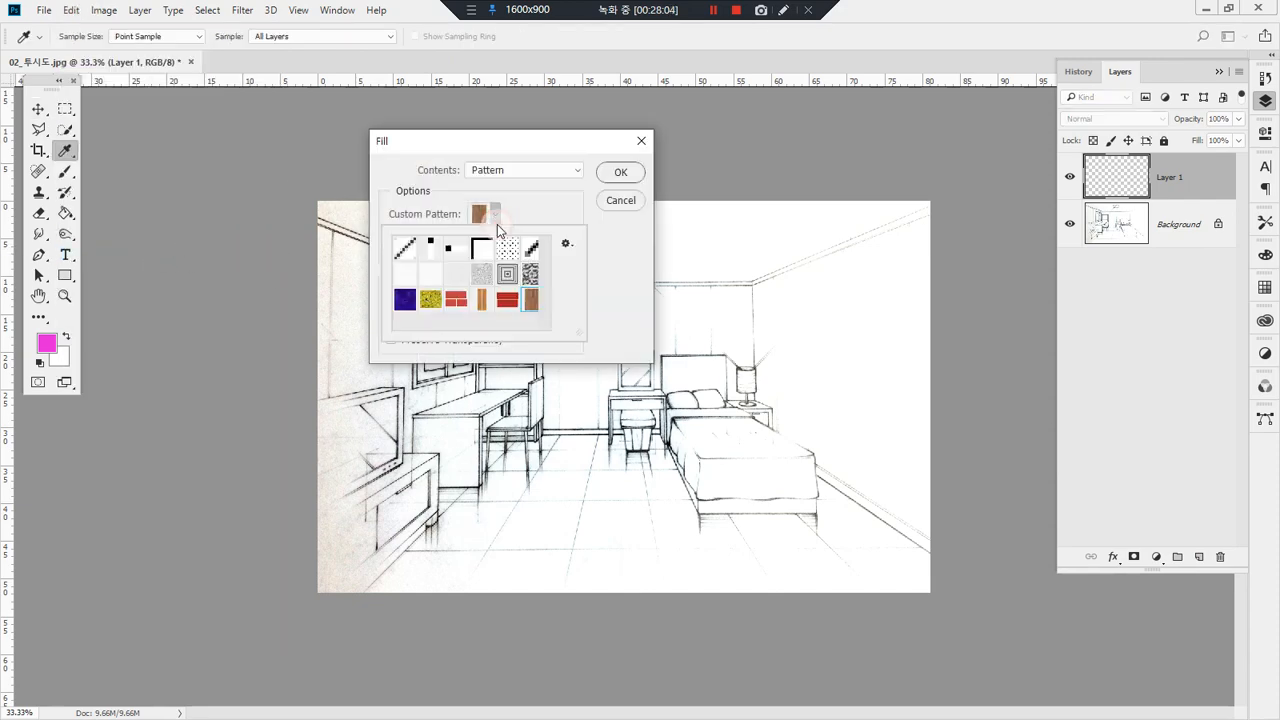
left_click(614, 172)
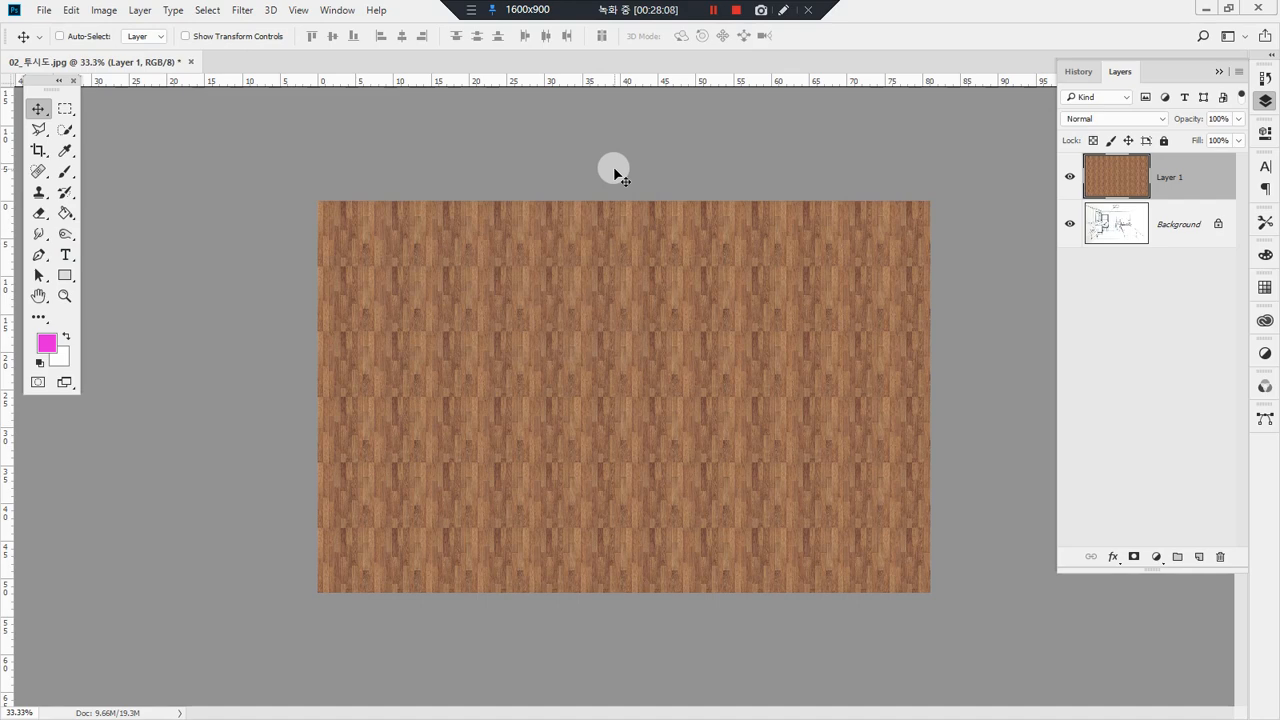
key("ctrl+z")
Step: Fill a rectangular selection over the room's lower middle with the wood pattern, and deselect and delete that layer
key("m")
left_click_drag(306, 412, 940, 660)
left_click(865, 379)
left_click(900, 351)
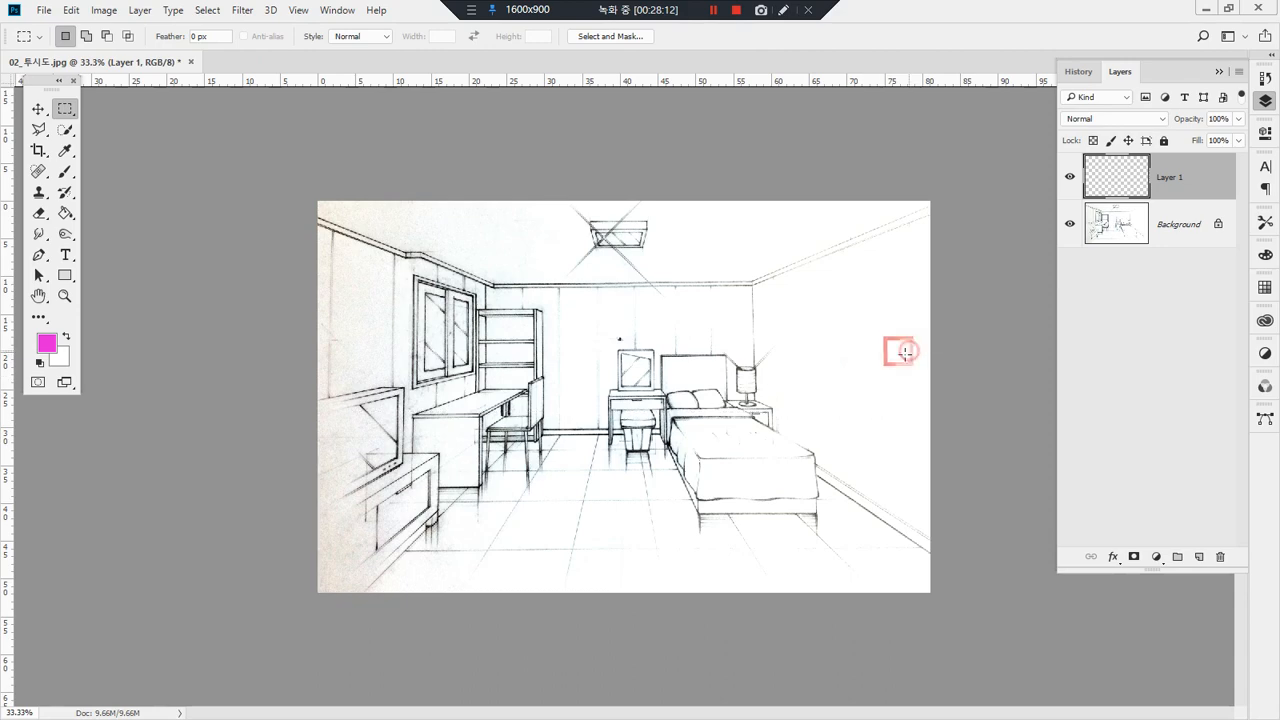
left_click_drag(795, 357, 435, 618)
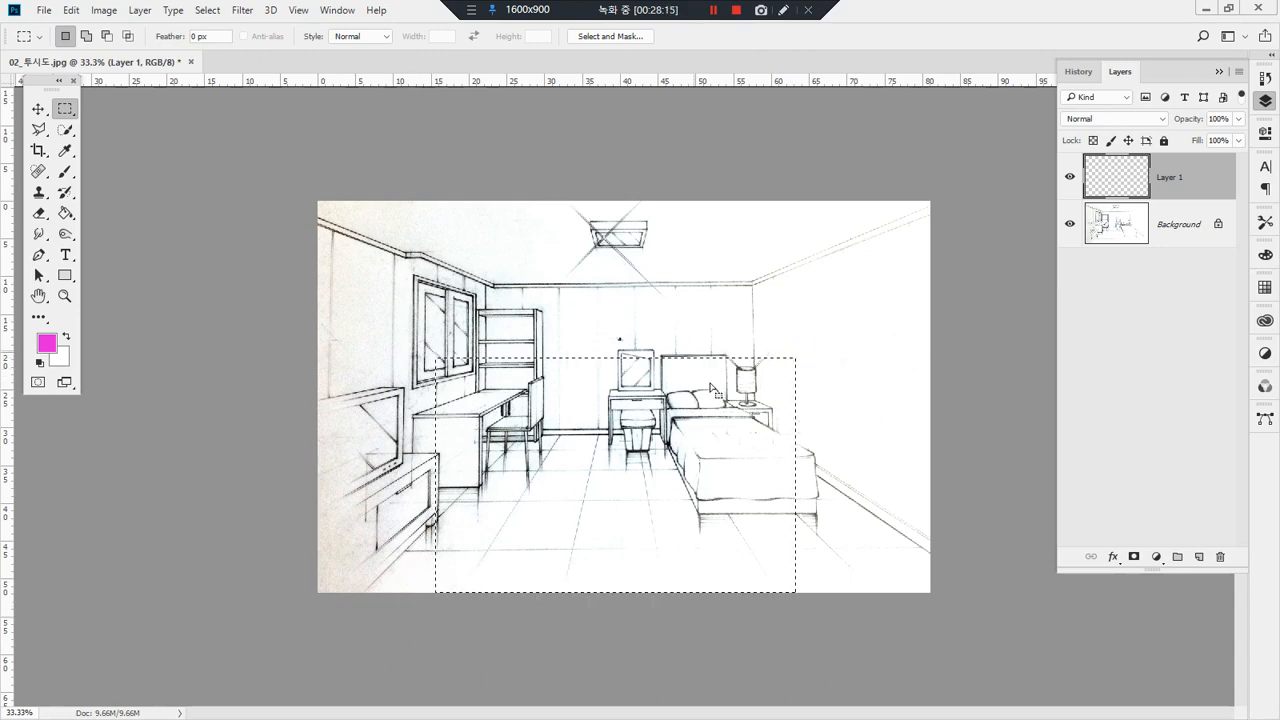
left_click(71, 10)
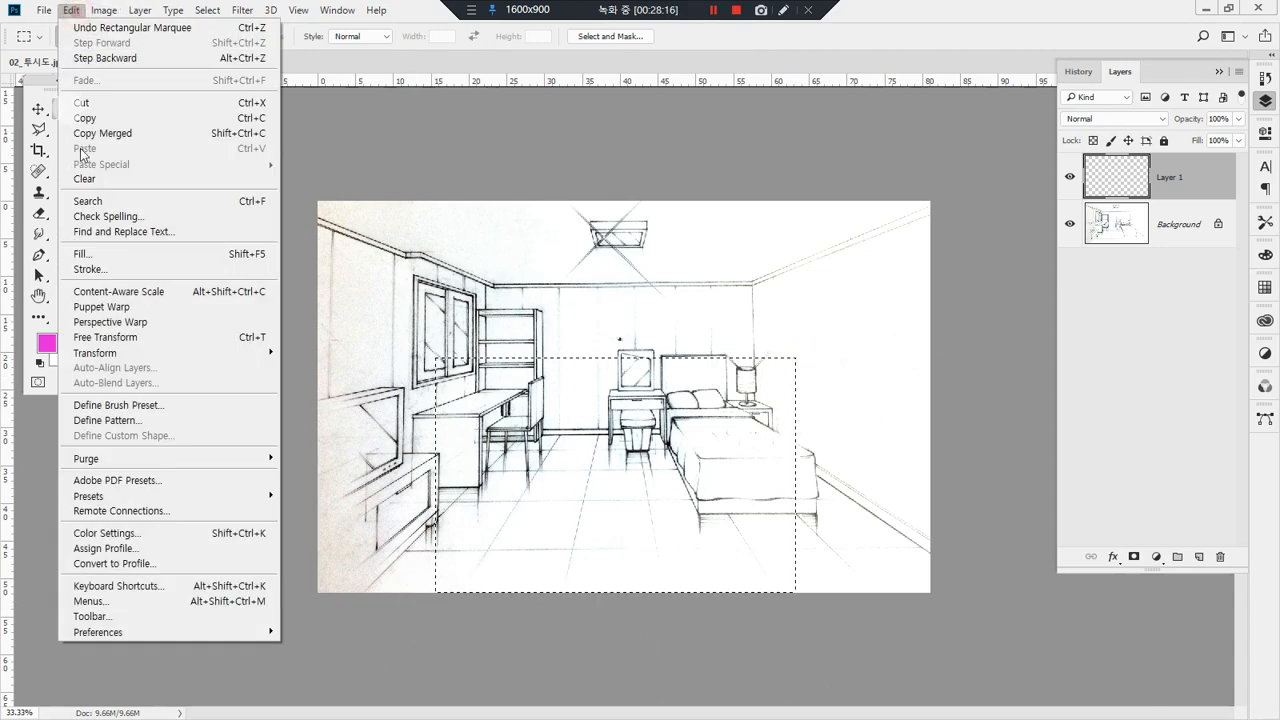
left_click(82, 253)
key("Return")
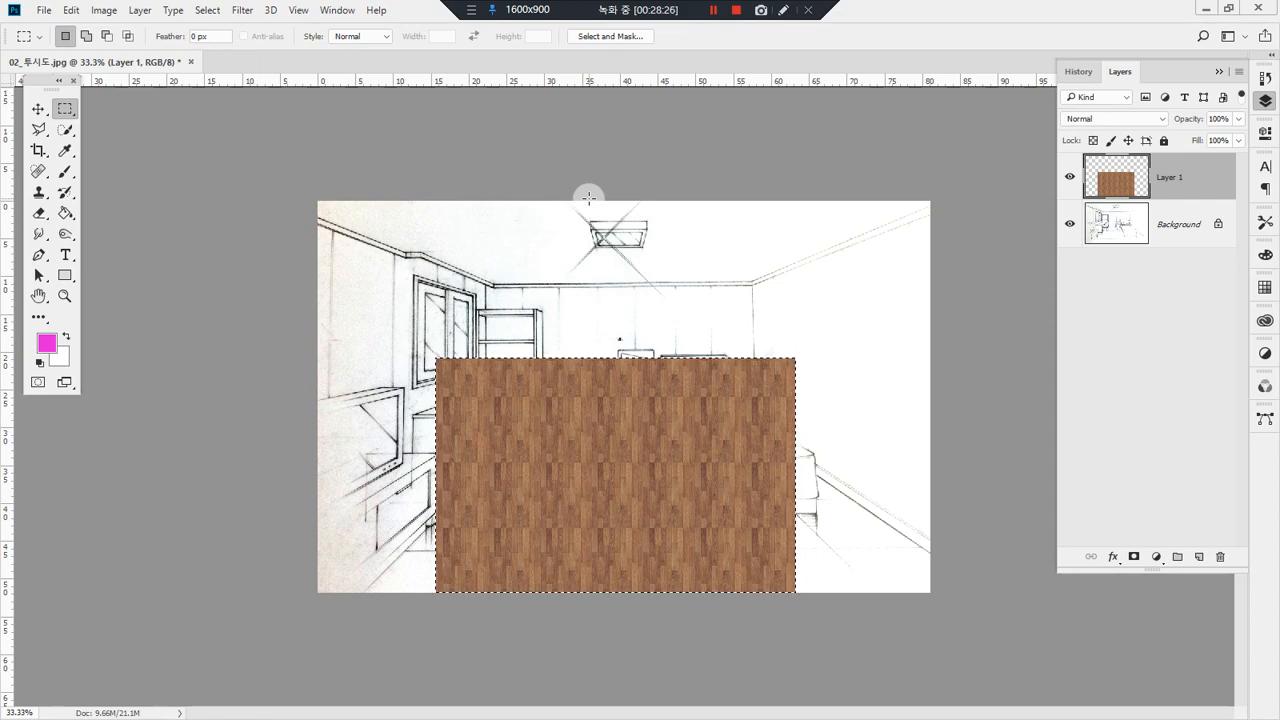
left_click(589, 197)
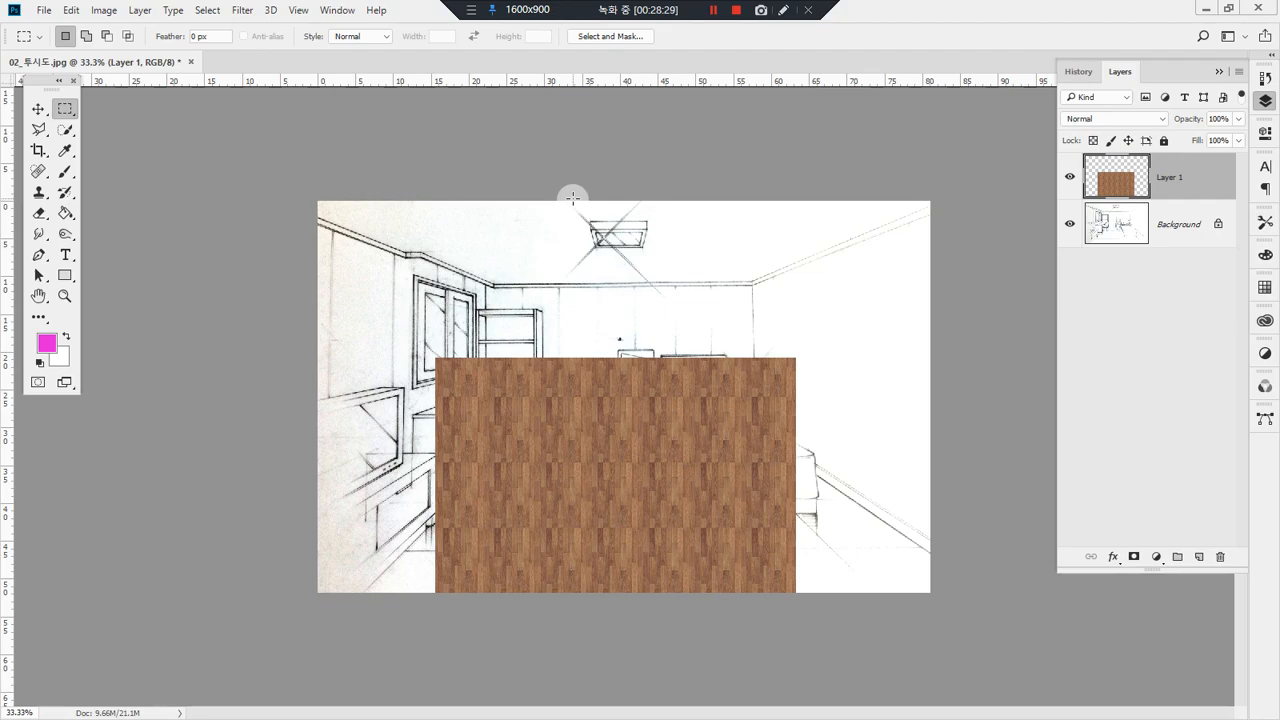
key("Delete")
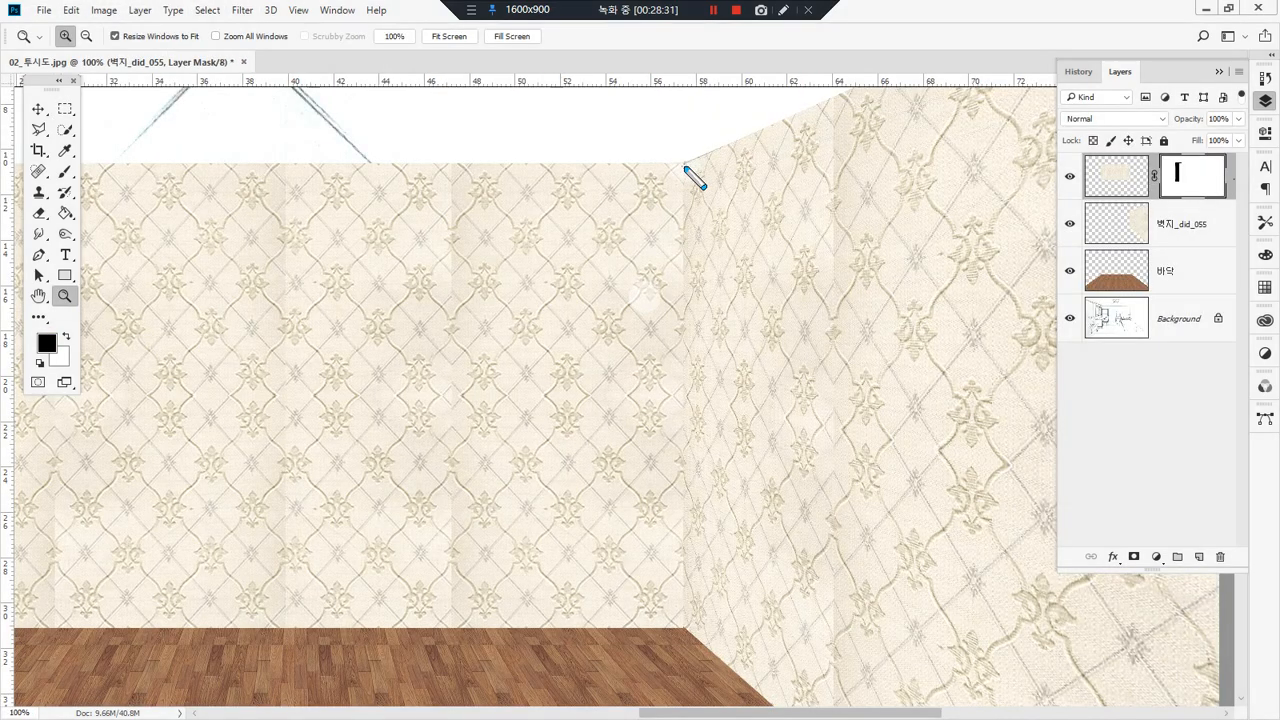
mouse_move(684, 163)
left_mouse_down()
mouse_move(665, 416)
mouse_move(684, 634)
left_mouse_up()
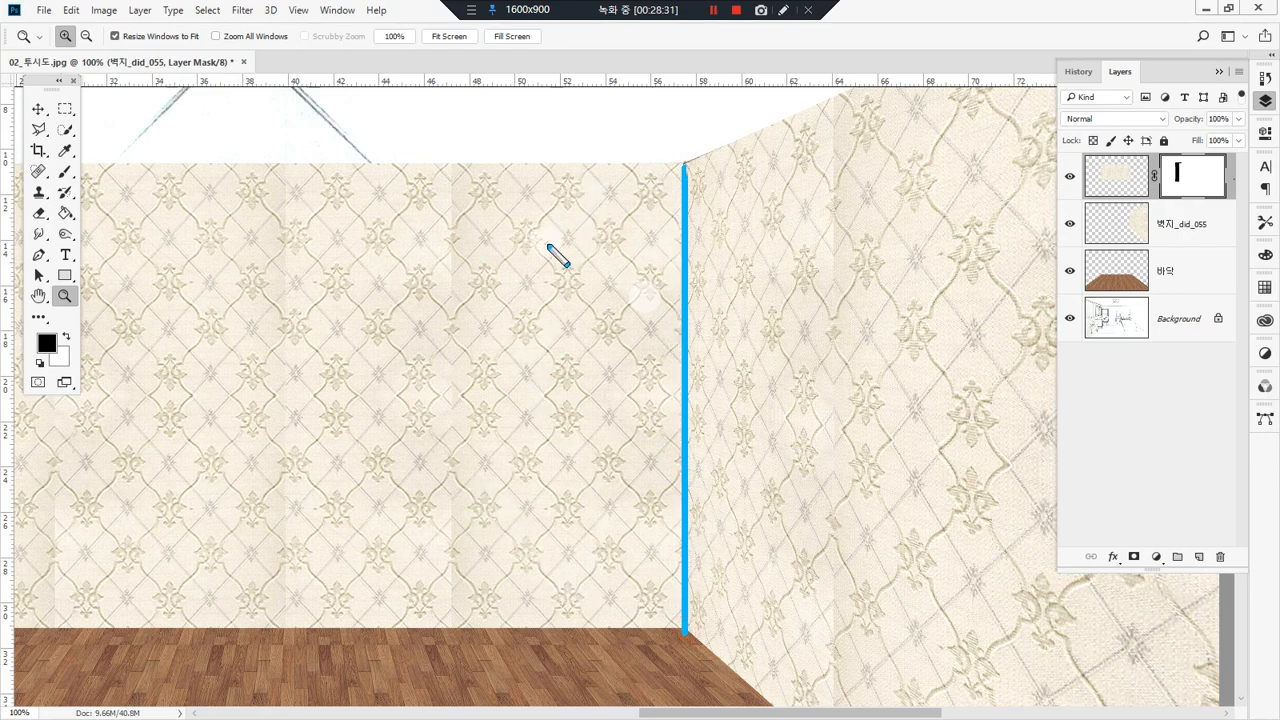
key("ctrl+z")
mouse_move(776, 131)
left_mouse_down()
mouse_move(801, 600)
mouse_move(691, 205)
mouse_move(753, 200)
mouse_move(668, 276)
left_mouse_up()
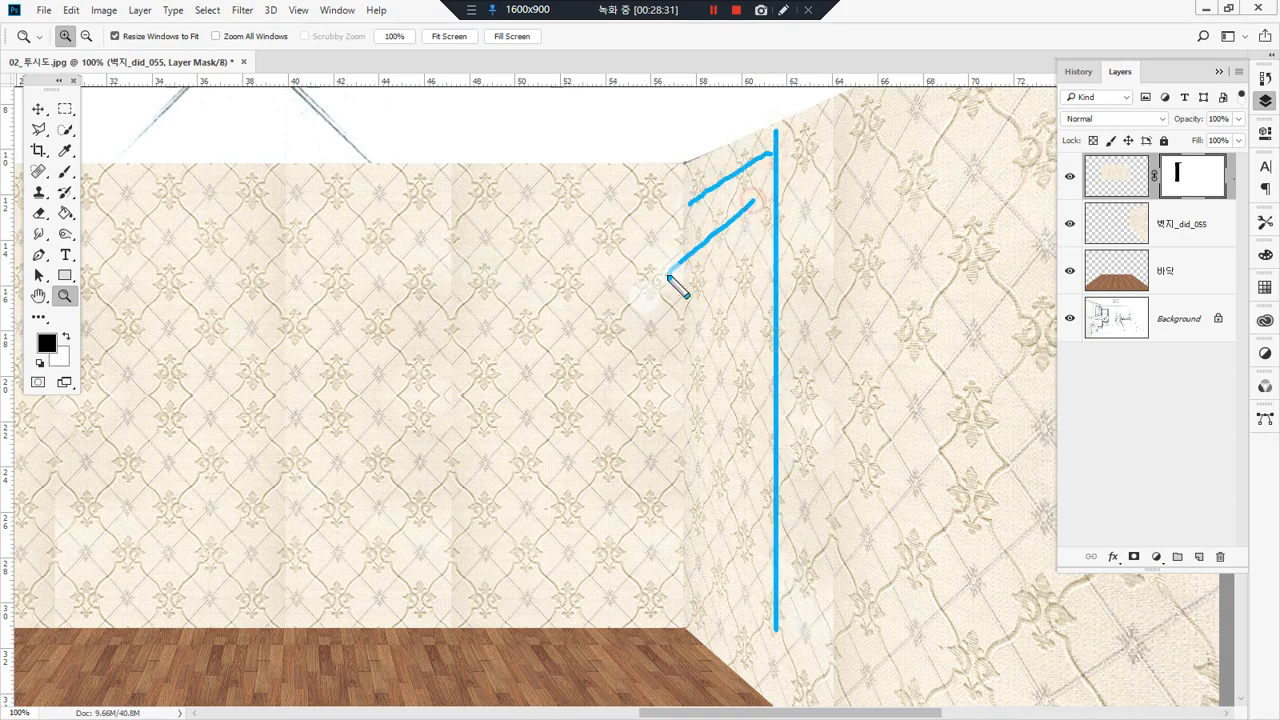
left_click_drag(752, 285, 670, 343)
mouse_move(752, 343)
left_mouse_down()
mouse_move(695, 408)
mouse_move(642, 518)
left_mouse_up()
left_click_drag(721, 515, 676, 580)
left_click_drag(748, 555, 714, 610)
key("Delete")
mouse_move(681, 152)
left_mouse_down()
mouse_move(680, 651)
mouse_move(712, 606)
mouse_move(746, 590)
left_mouse_up()
mouse_move(680, 568)
left_mouse_down()
mouse_move(731, 541)
mouse_move(726, 412)
left_mouse_up()
left_click_drag(684, 333, 730, 283)
left_click_drag(686, 230, 742, 198)
key("Delete")
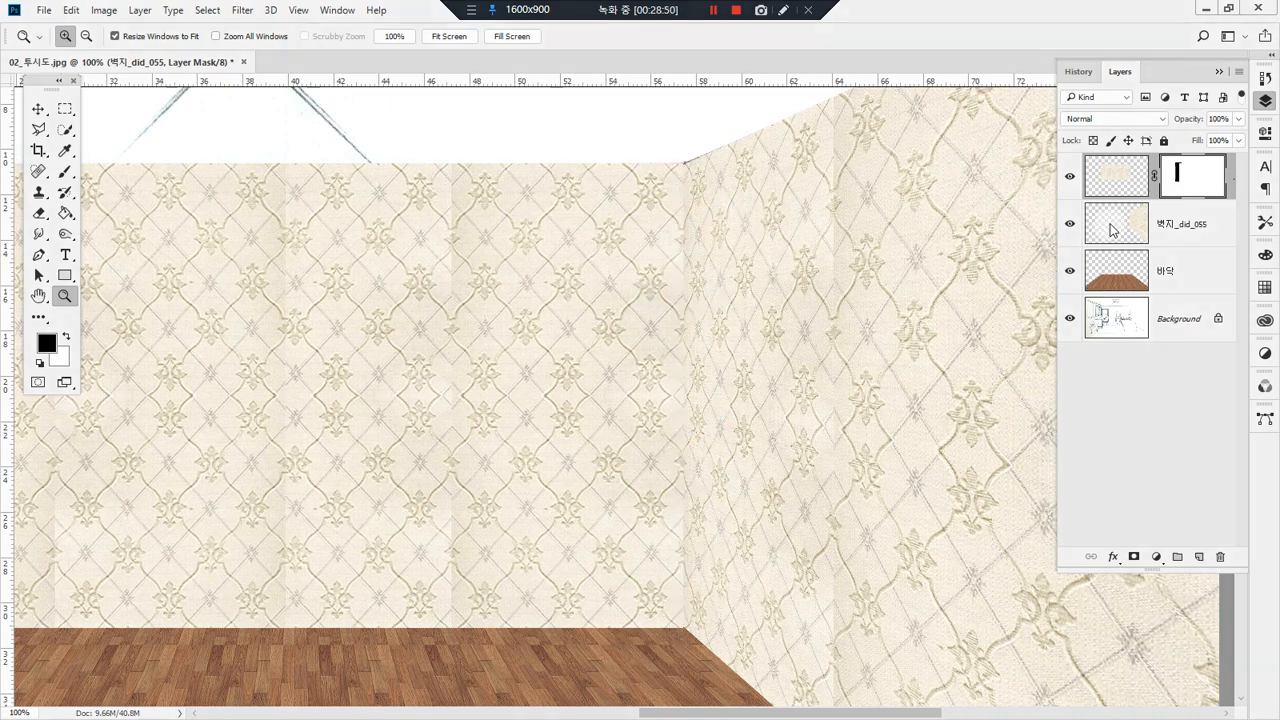
Step: Load the outline of the right wall's wallpaper as a selection and choose the Burn tool
left_click(1113, 230, "ctrl")
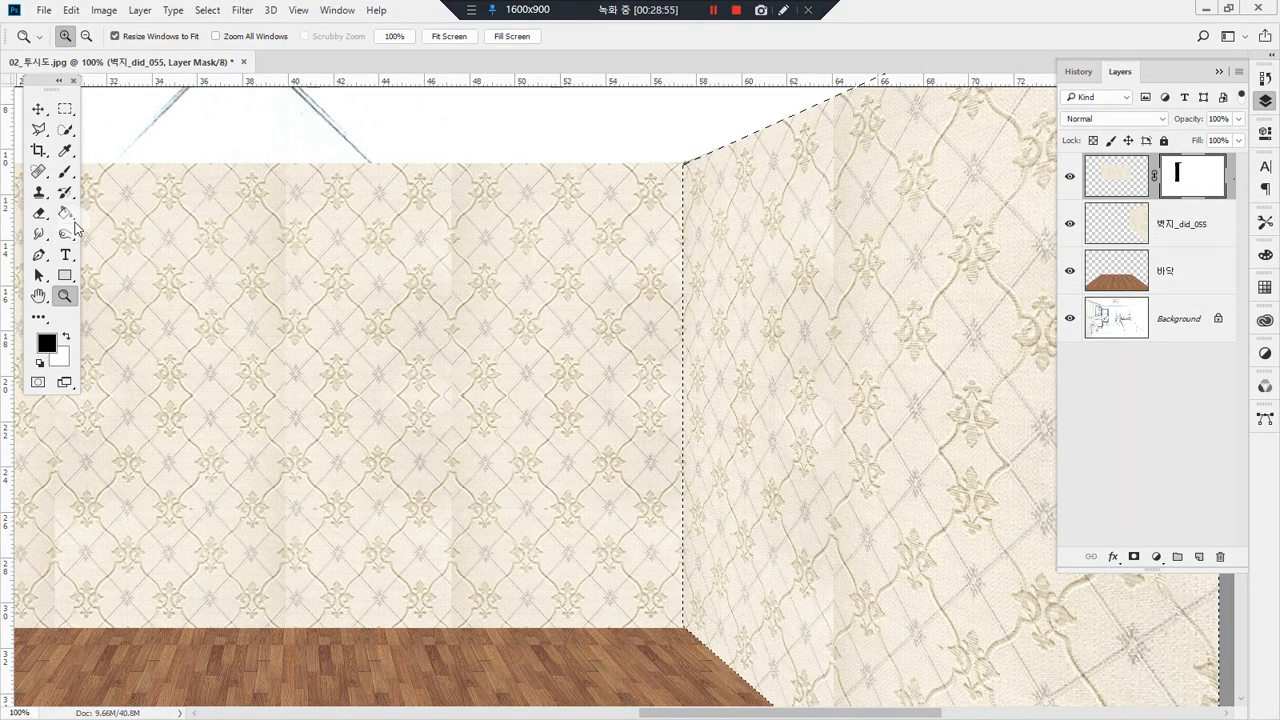
left_click(65, 233)
left_click(160, 252)
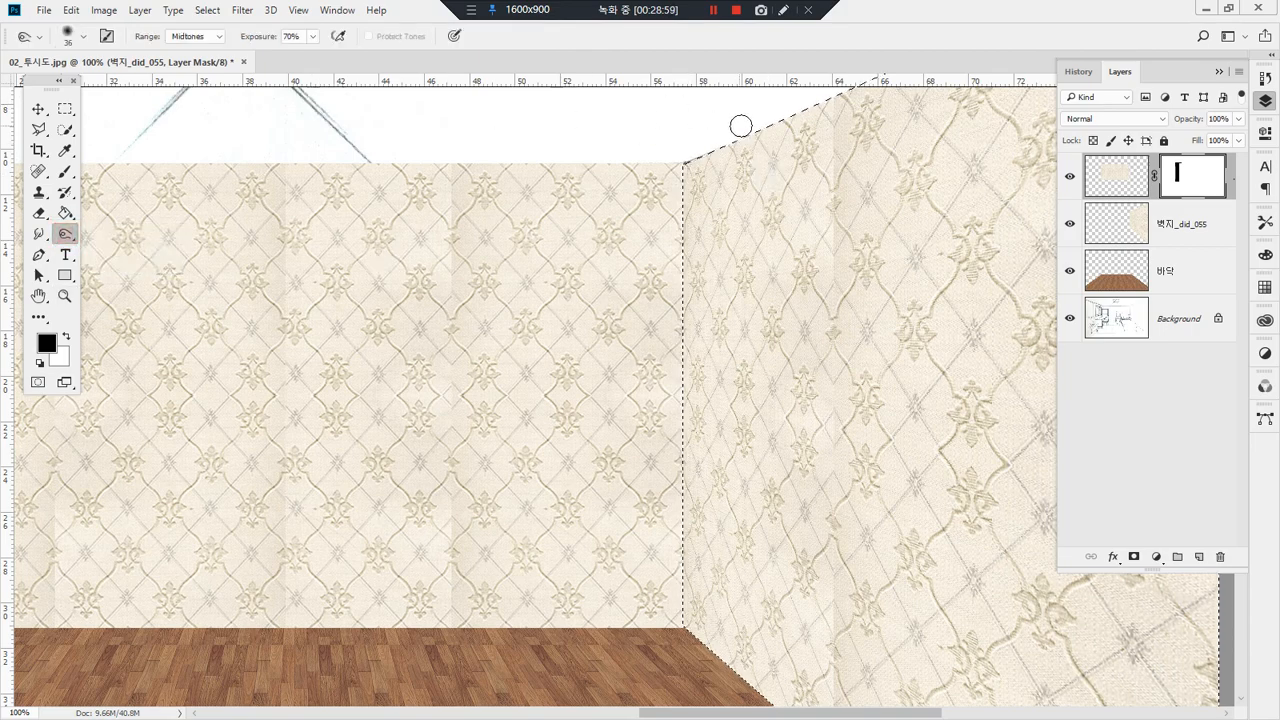
mouse_move(690, 110)
left_mouse_down()
mouse_move(669, 580)
mouse_move(691, 474)
mouse_move(695, 83)
mouse_move(718, 218)
left_mouse_up()
mouse_move(694, 143)
left_mouse_down()
mouse_move(699, 613)
mouse_move(730, 65)
left_mouse_up()
Step: Activate the right wall's 벽지_did_055 layer and set the Burn brush size to 80 px
left_click(1126, 213)
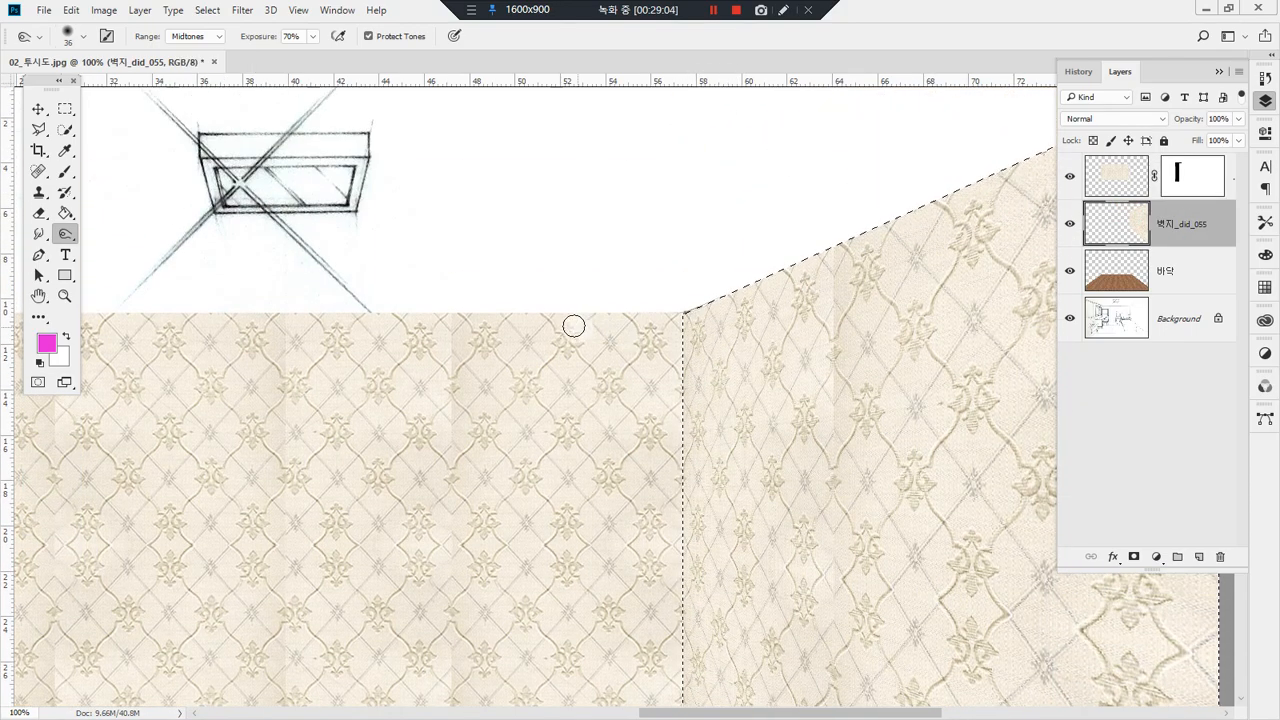
left_click(86, 40)
left_click(120, 91)
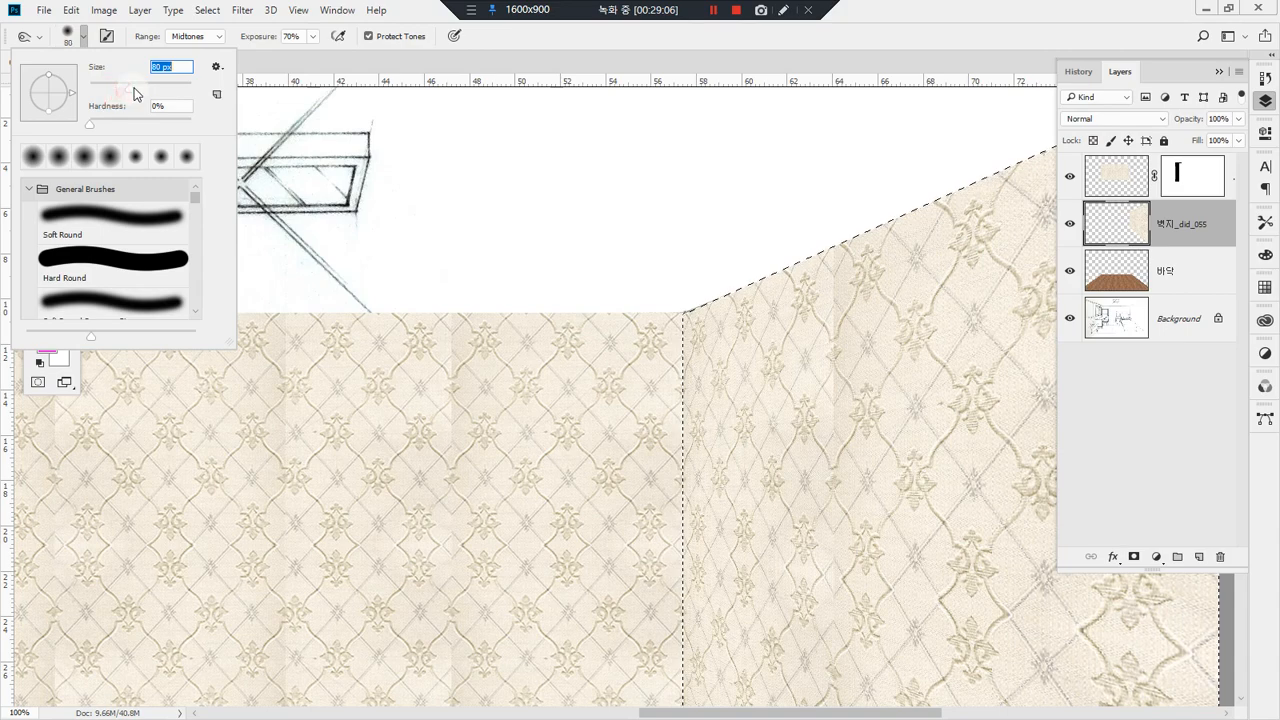
Step: Burn several strokes down the selected right wall along its corner with the back wall to build up shading
left_click(716, 84)
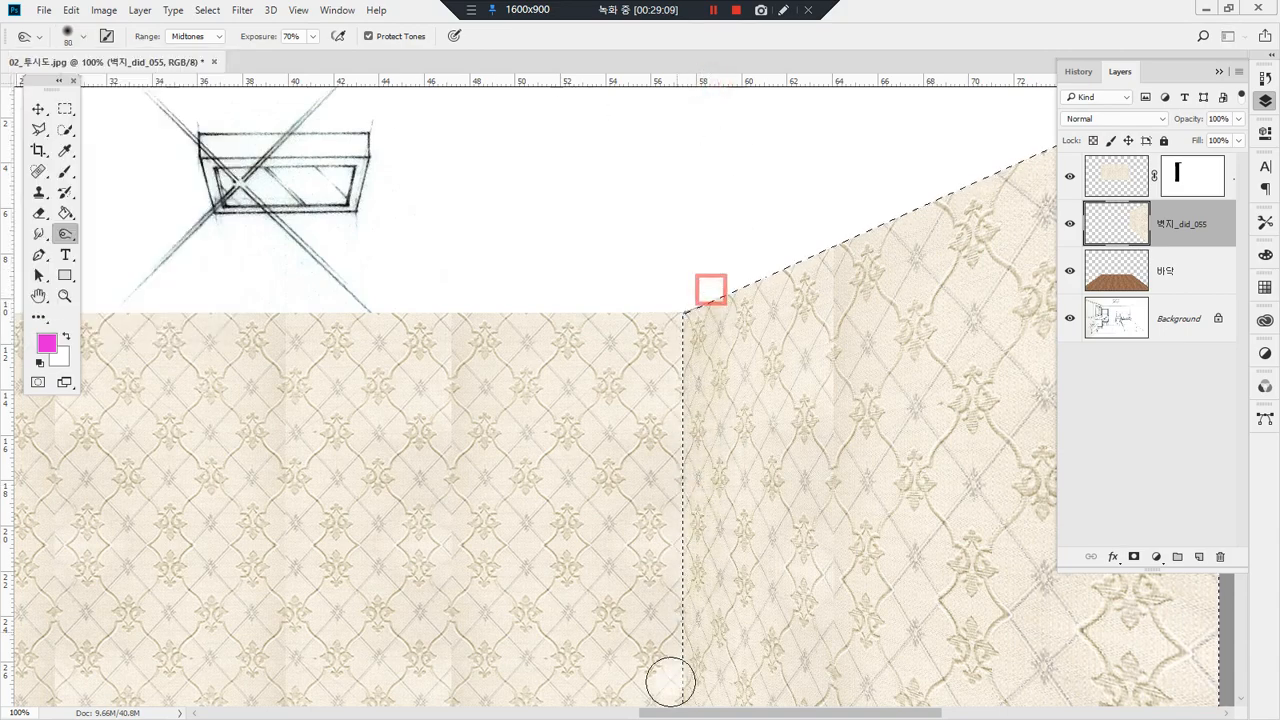
scroll(670, 680, "down", 3)
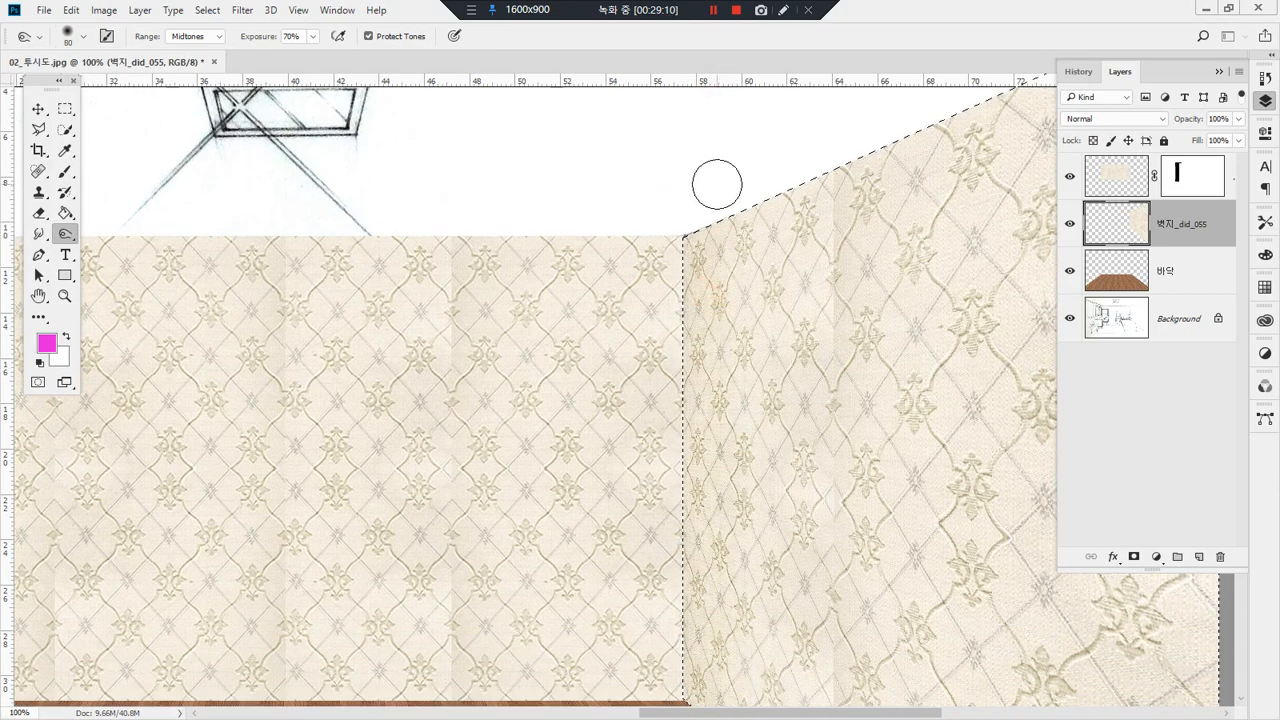
key("alt+space")
left_click(606, 534)
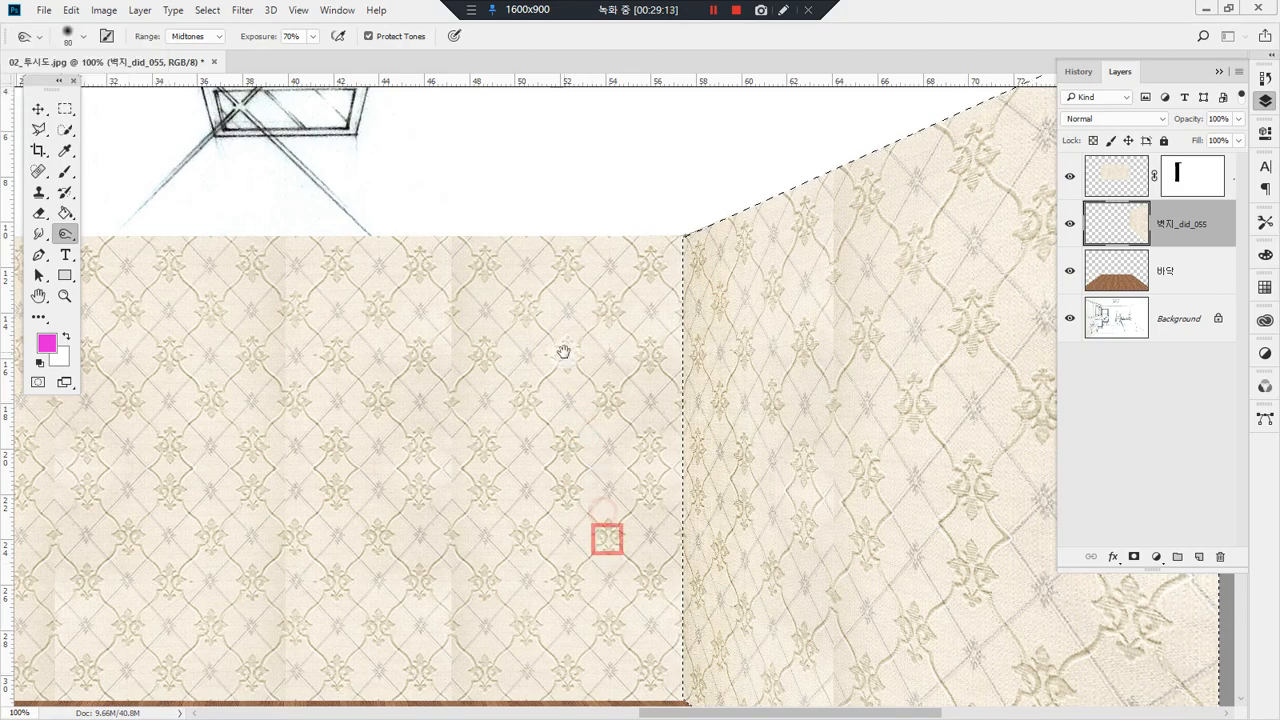
left_click(650, 509, "alt")
left_click_drag(688, 543, 619, 267)
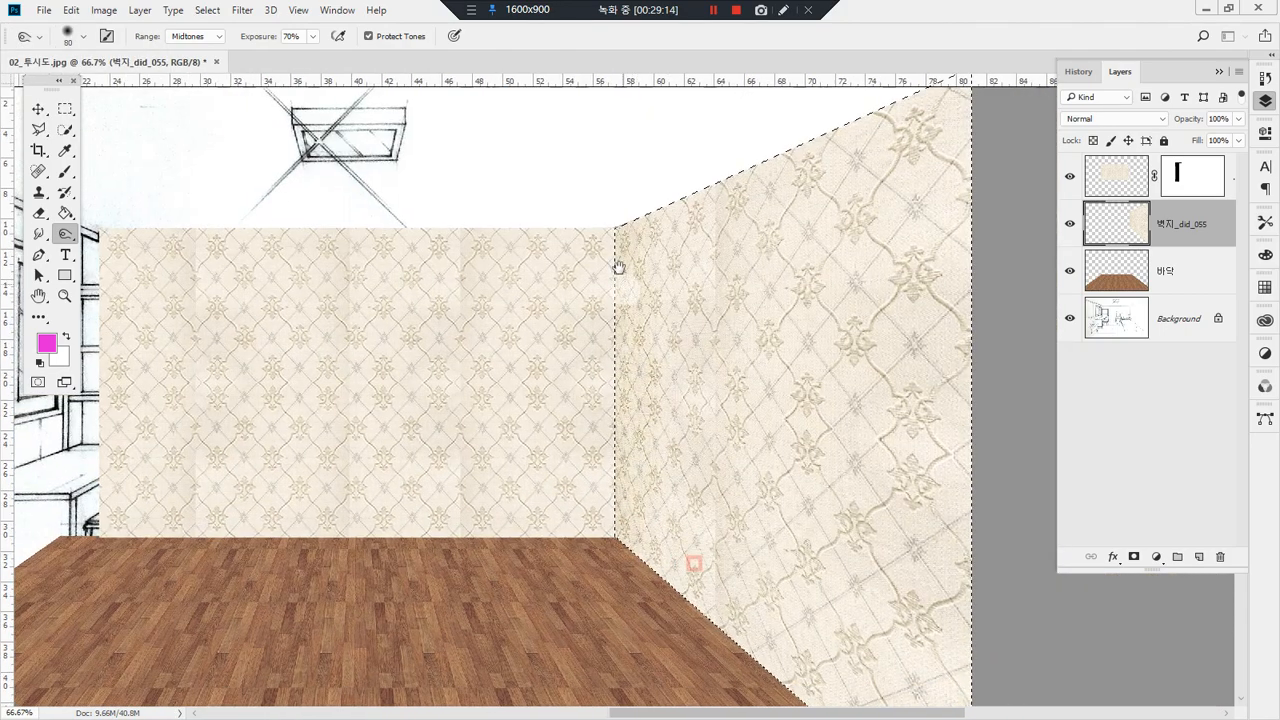
left_click_drag(614, 551, 646, 453)
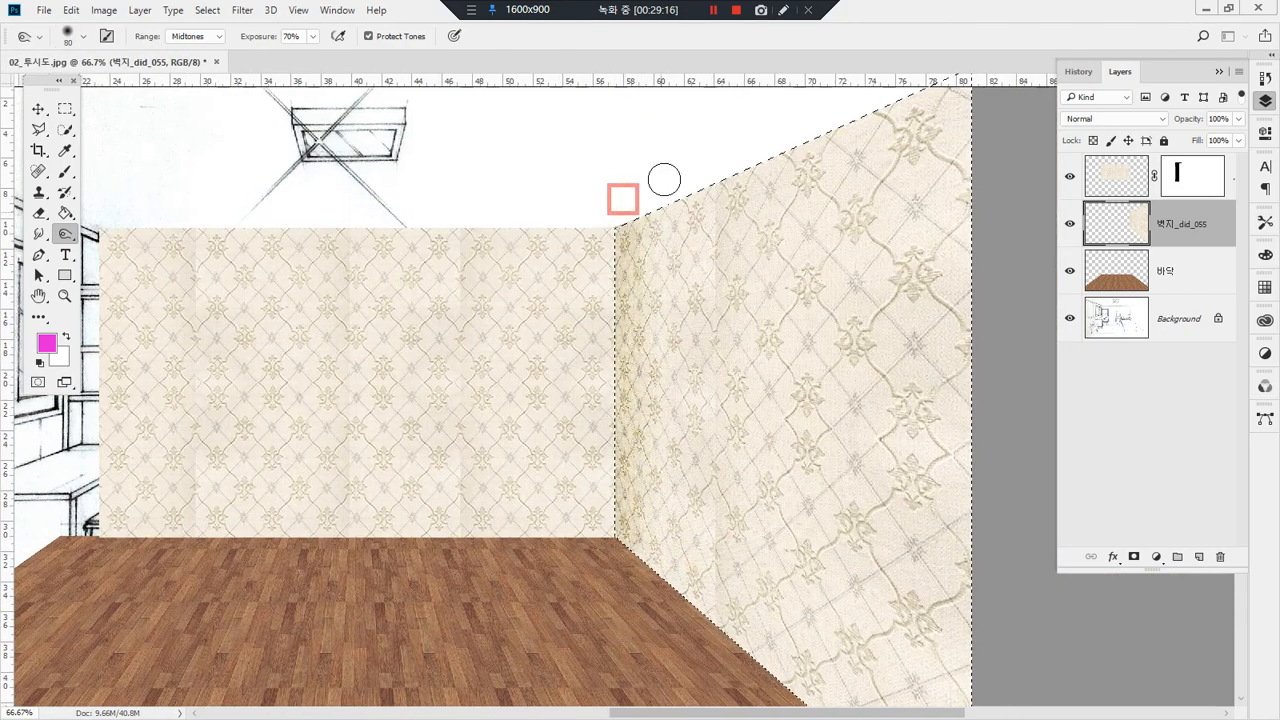
scroll(641, 233, "down", 1)
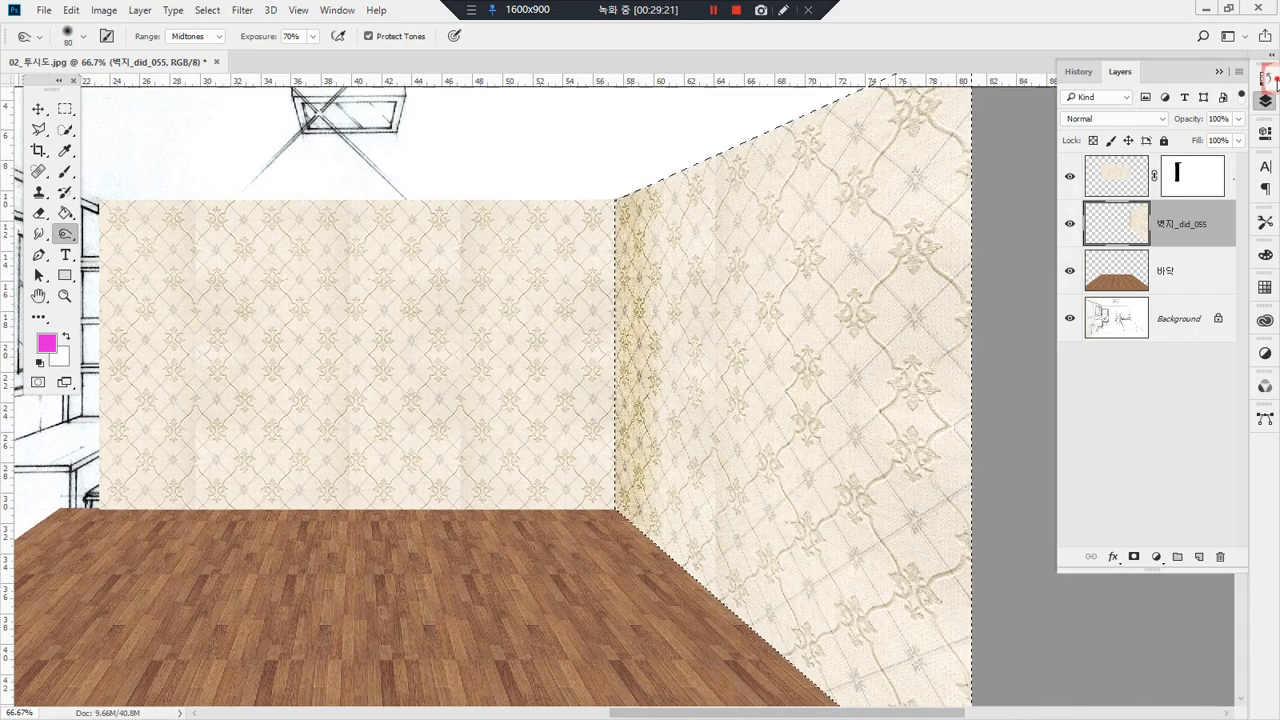
Step: Revert all the burn strokes to the loaded selection state and burn a single stroke along the wall corner
left_click(1264, 80)
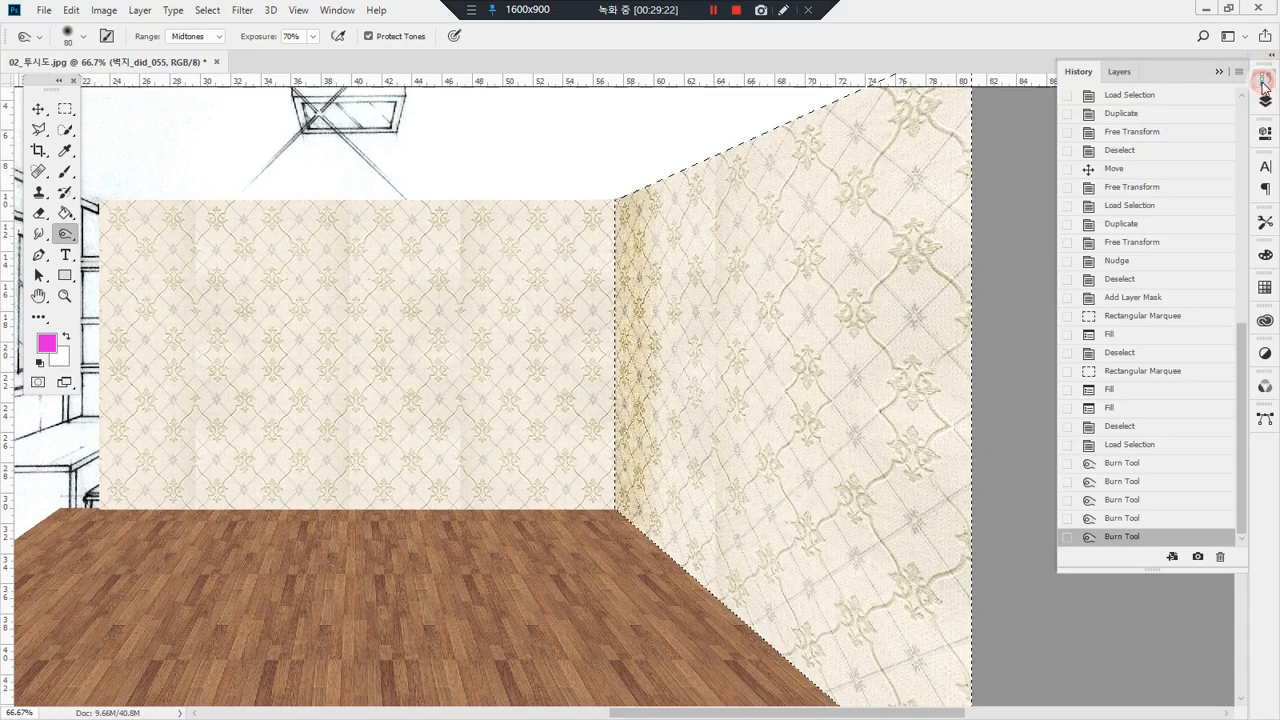
left_click(1126, 446)
left_click(1083, 638)
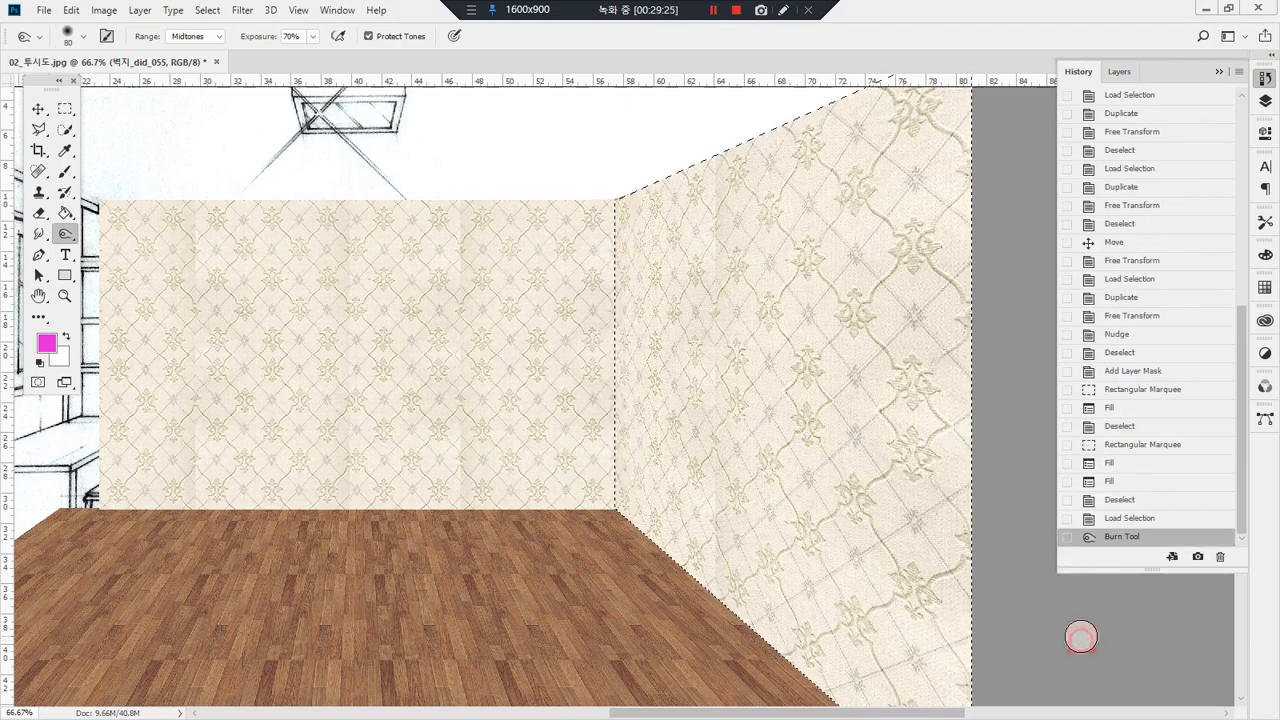
Step: Create a new layer and place it directly above the right wall's 벽지_did_055 layer
left_click(1265, 101)
mouse_move(1188, 247)
left_mouse_down()
mouse_move(1106, 230)
mouse_move(1211, 207)
mouse_move(1194, 251)
left_mouse_up()
left_click(1185, 226)
left_click(1197, 557)
mouse_move(1158, 244)
left_mouse_down()
mouse_move(1109, 215)
mouse_move(1165, 262)
left_mouse_up()
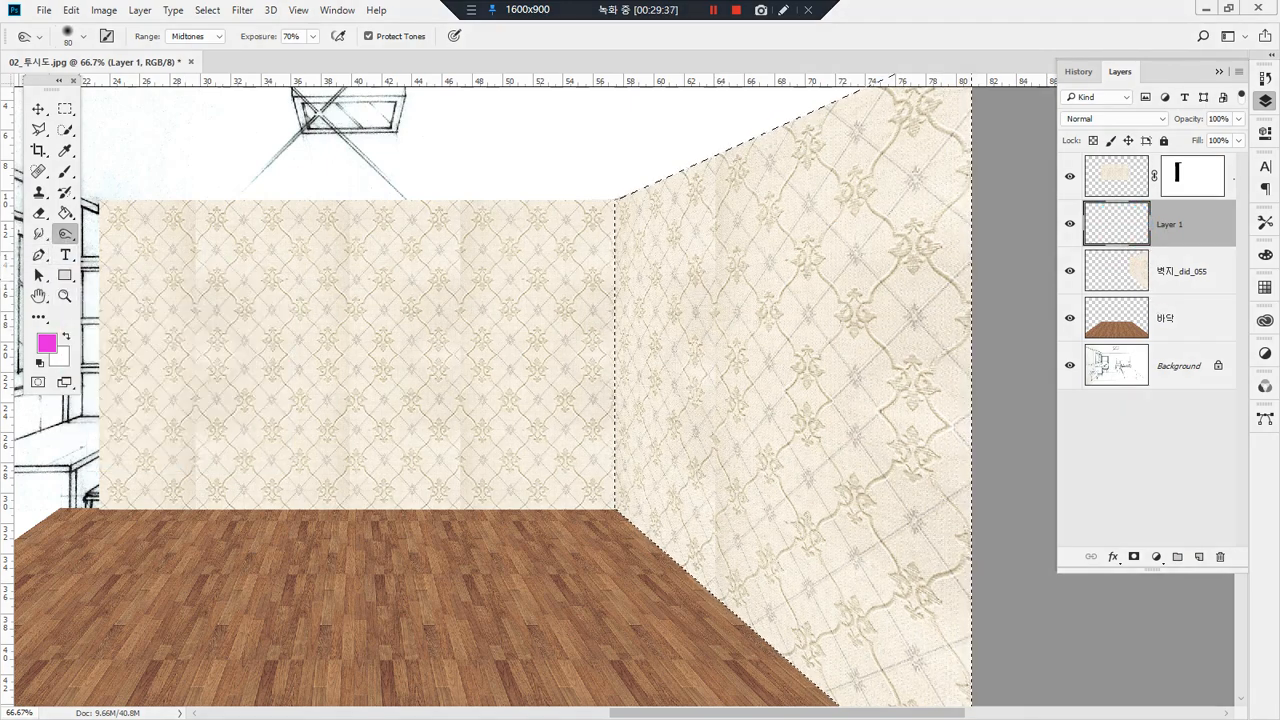
Step: Choose the Gradient tool with the Foreground to Background preset
left_click(69, 218)
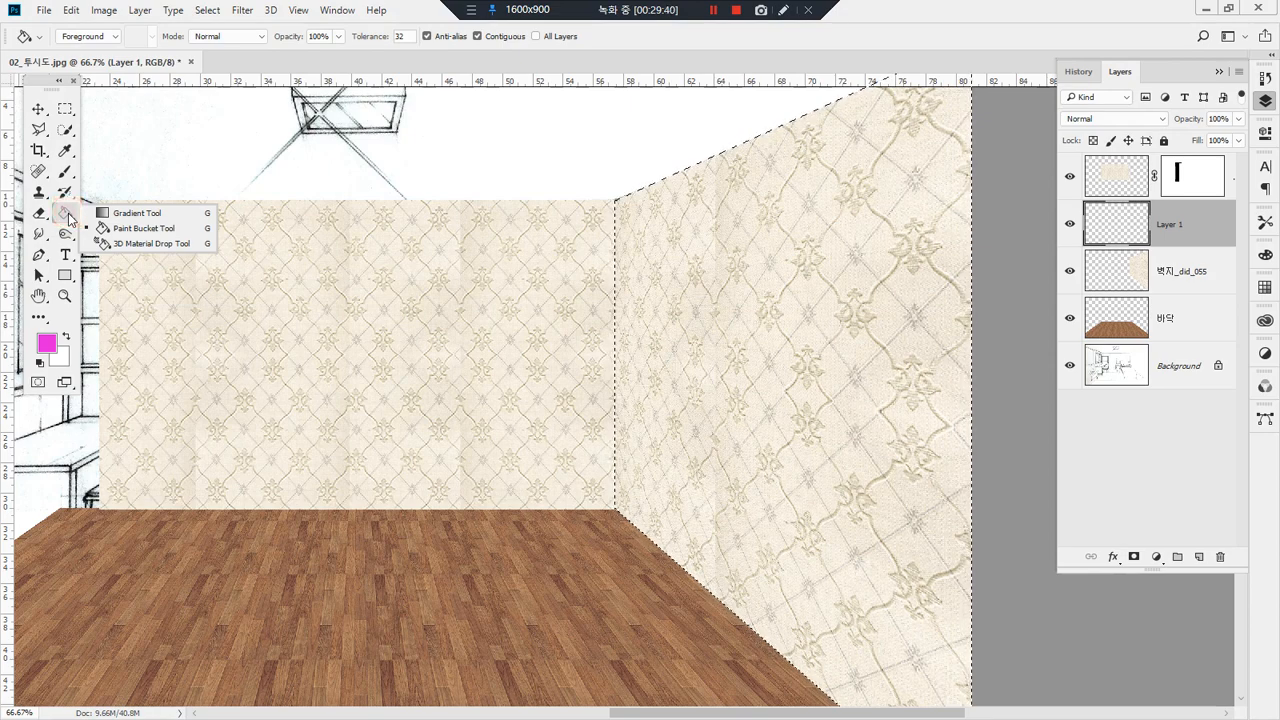
left_click(66, 221)
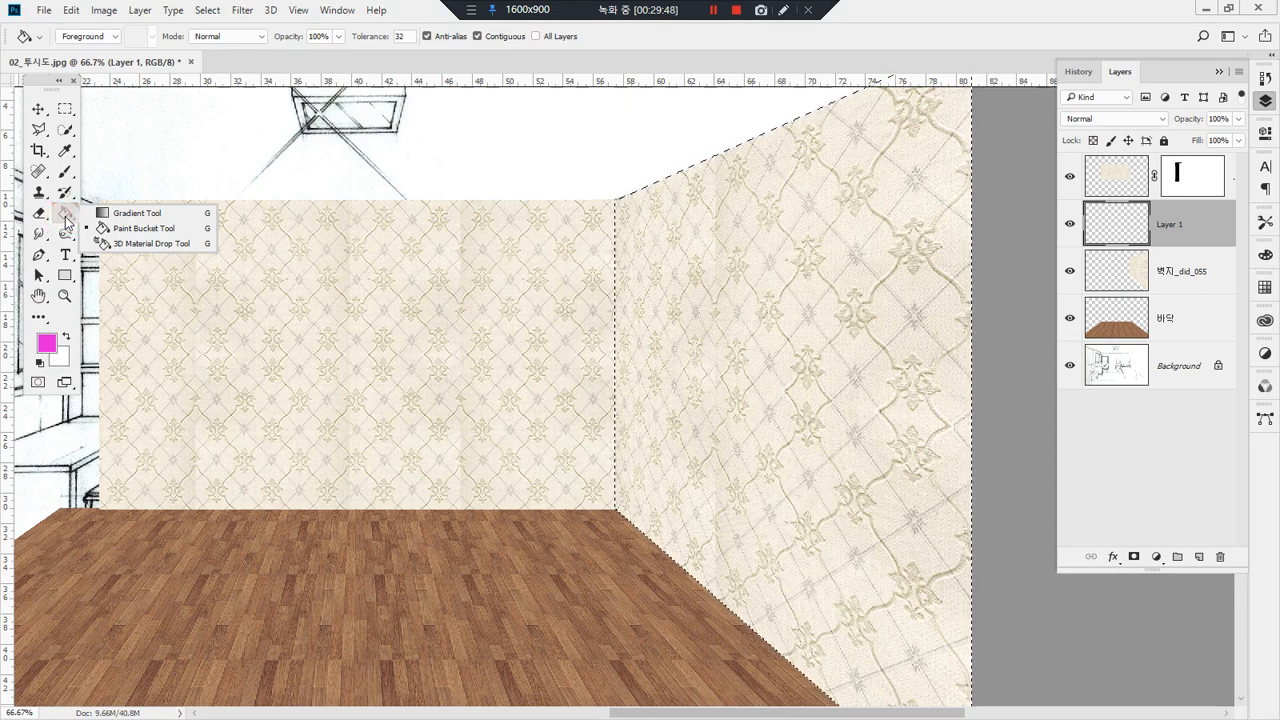
left_click(131, 214)
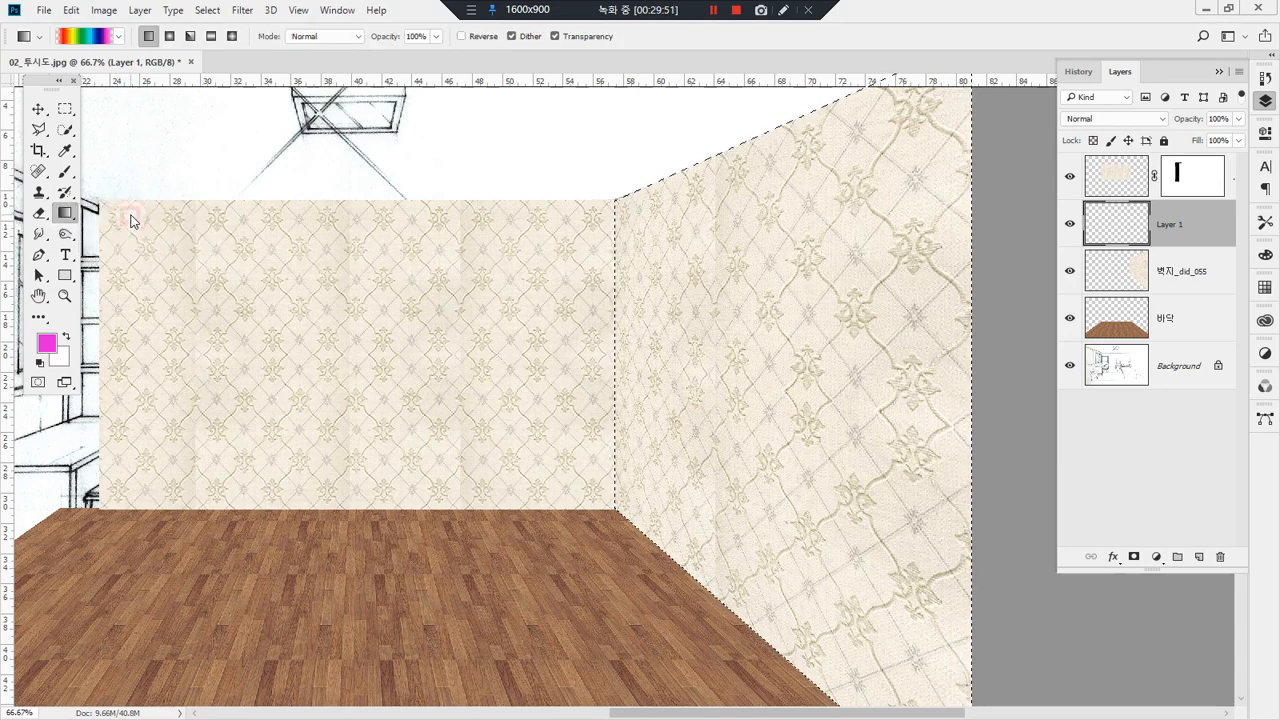
key("ctrl+2")
mouse_move(107, 60)
left_mouse_down()
mouse_move(44, 63)
mouse_move(67, 23)
mouse_move(115, 49)
mouse_move(117, 86)
mouse_move(71, 88)
mouse_move(66, 10)
left_mouse_up()
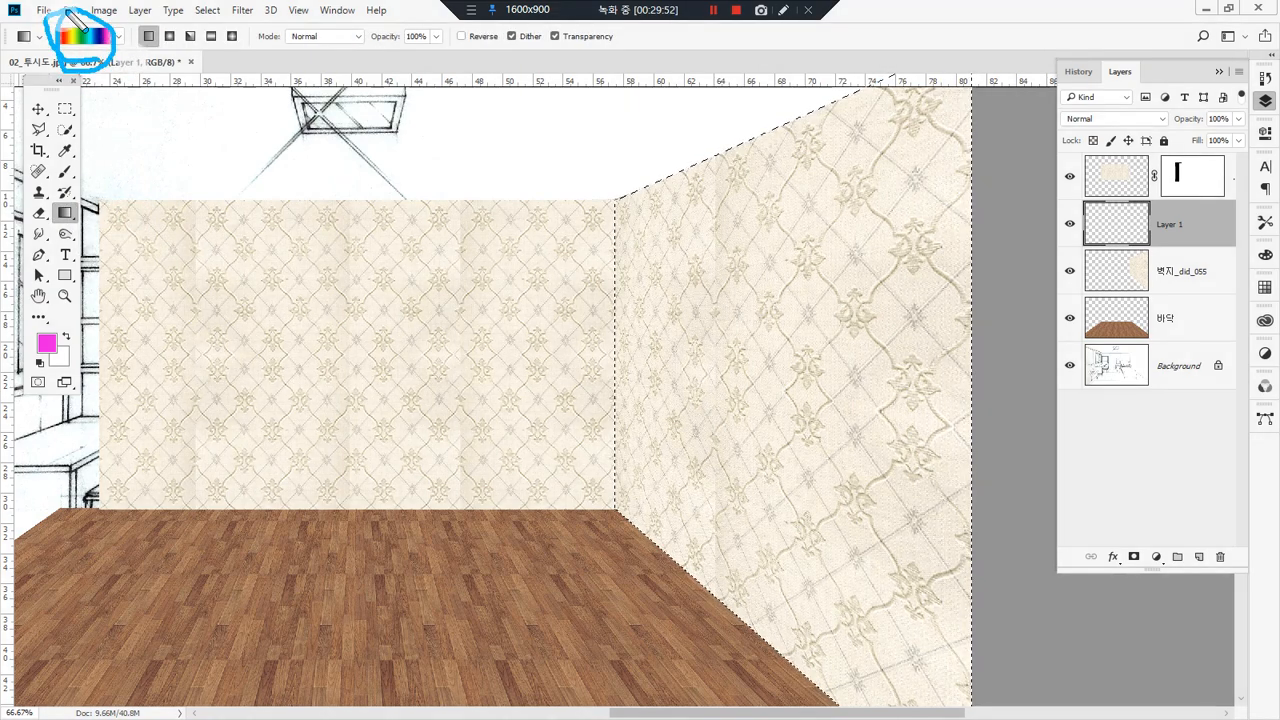
key("ctrl+2")
left_click(124, 37)
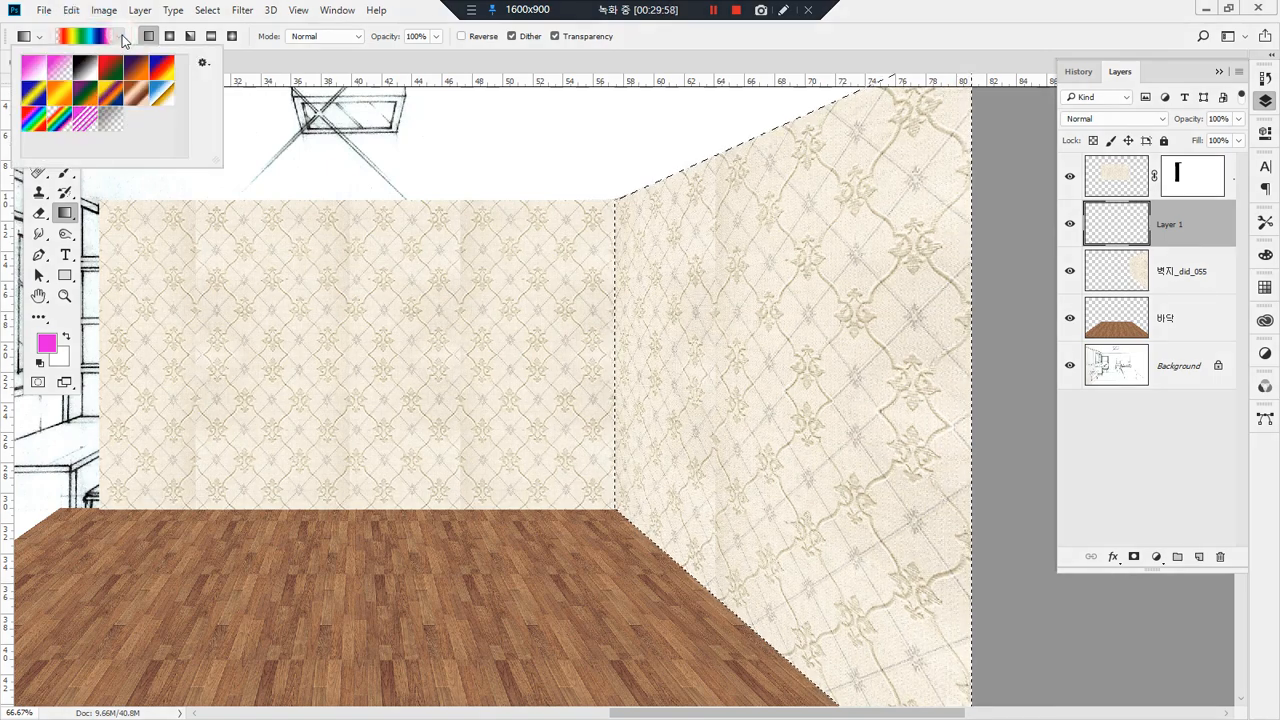
left_click(33, 67)
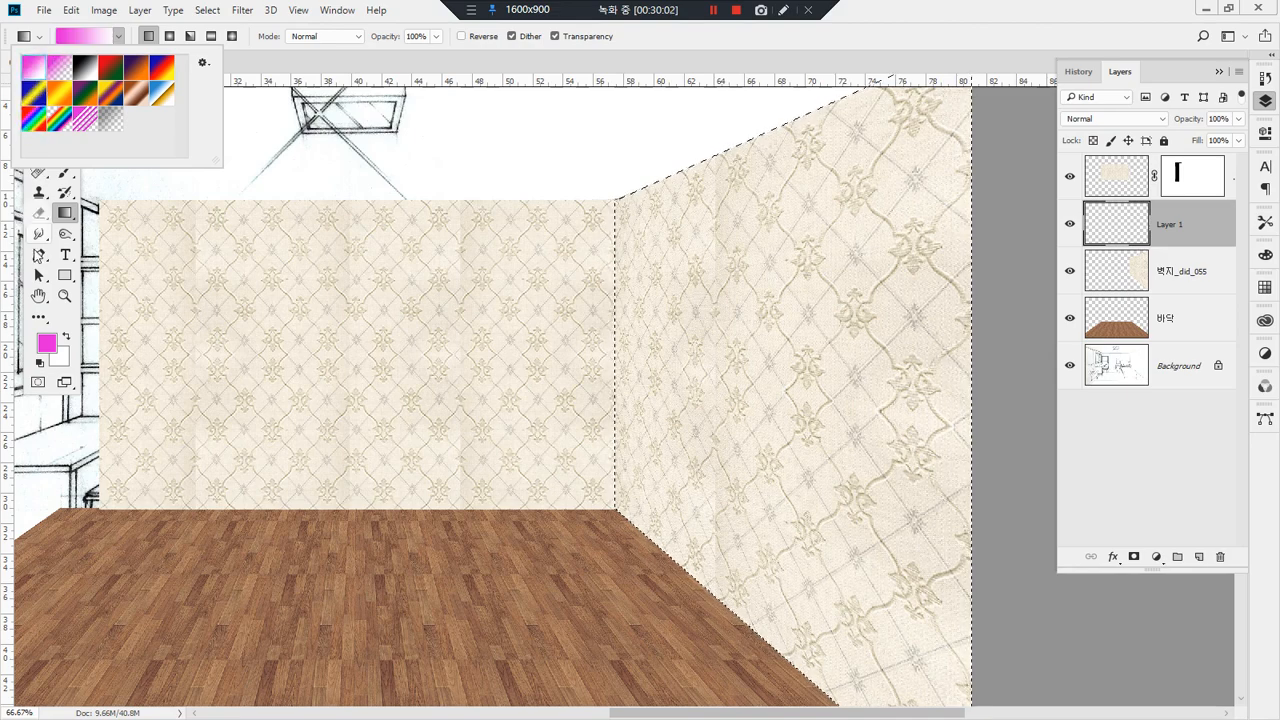
key("ctrl+alt+d")
mouse_move(58, 353)
left_mouse_down()
mouse_move(22, 339)
mouse_move(46, 338)
mouse_move(82, 394)
mouse_move(90, 367)
mouse_move(60, 346)
left_mouse_up()
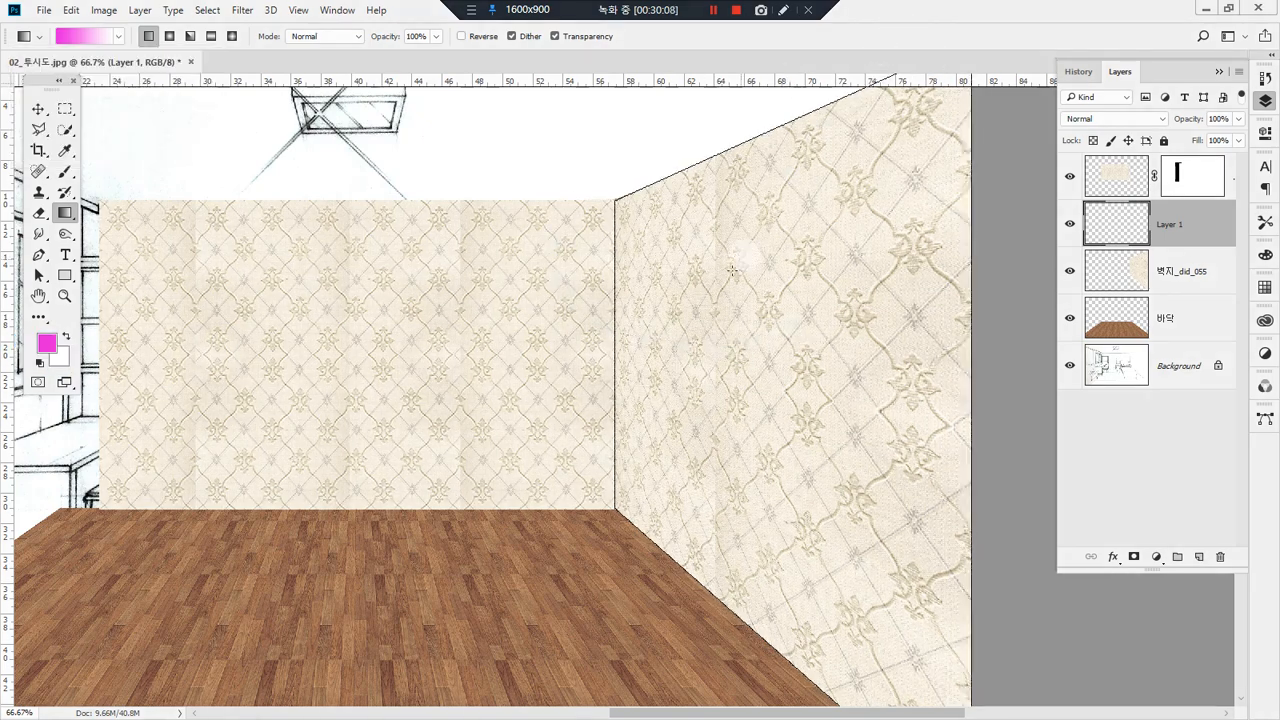
Step: Draw trial magenta-to-white gradients from the wall corner across the selected right wall and undo them
left_click_drag(617, 360, 832, 366)
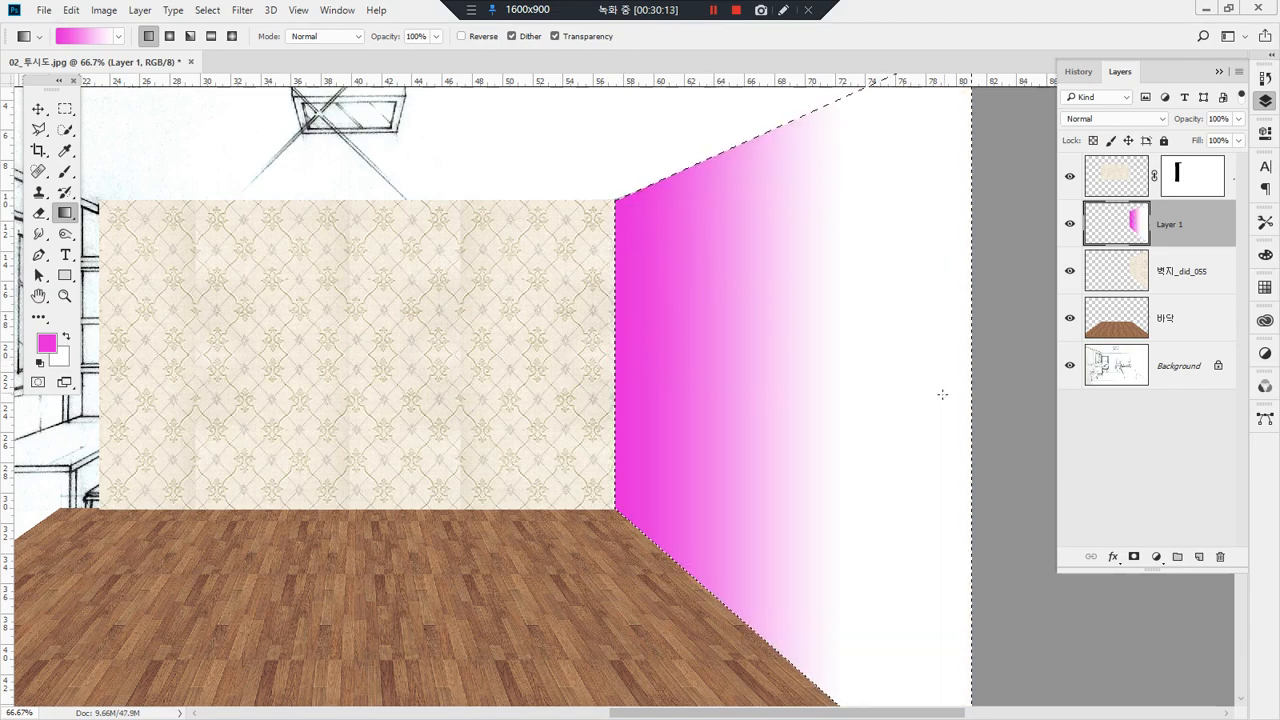
mouse_move(641, 299)
left_mouse_down()
mouse_move(630, 271)
mouse_move(636, 294)
mouse_move(905, 289)
left_mouse_up()
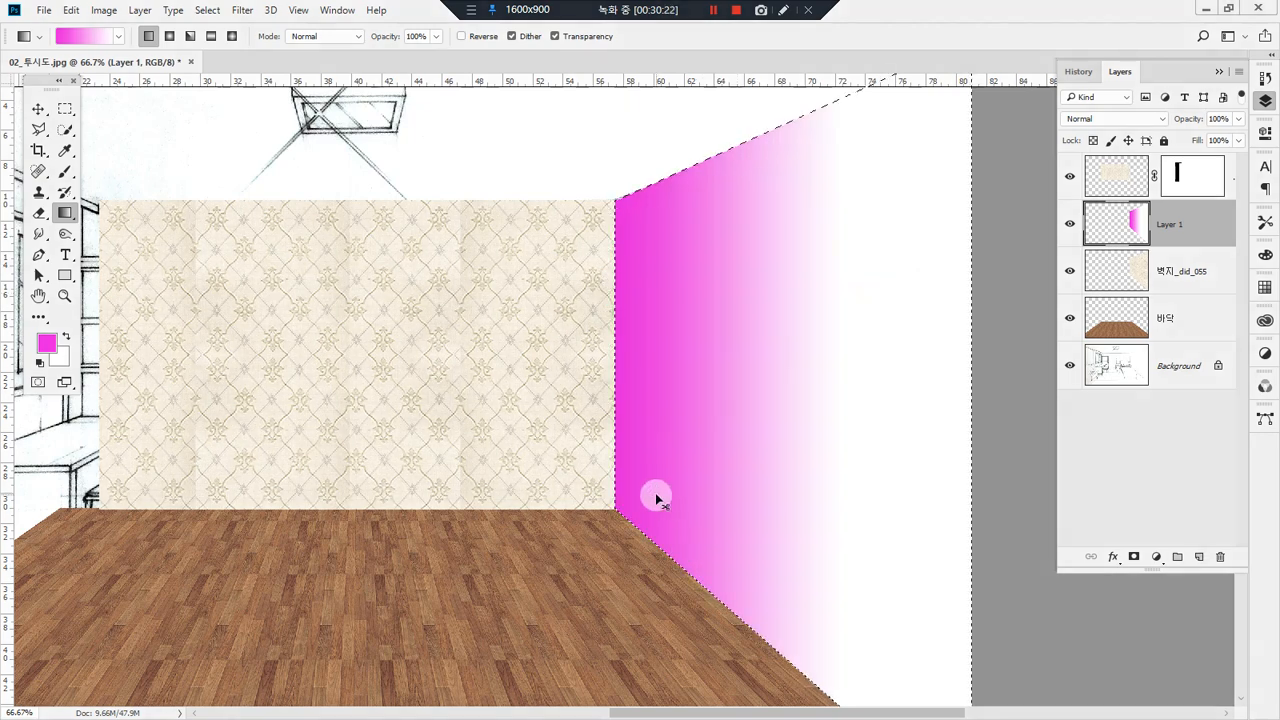
key("ctrl+z")
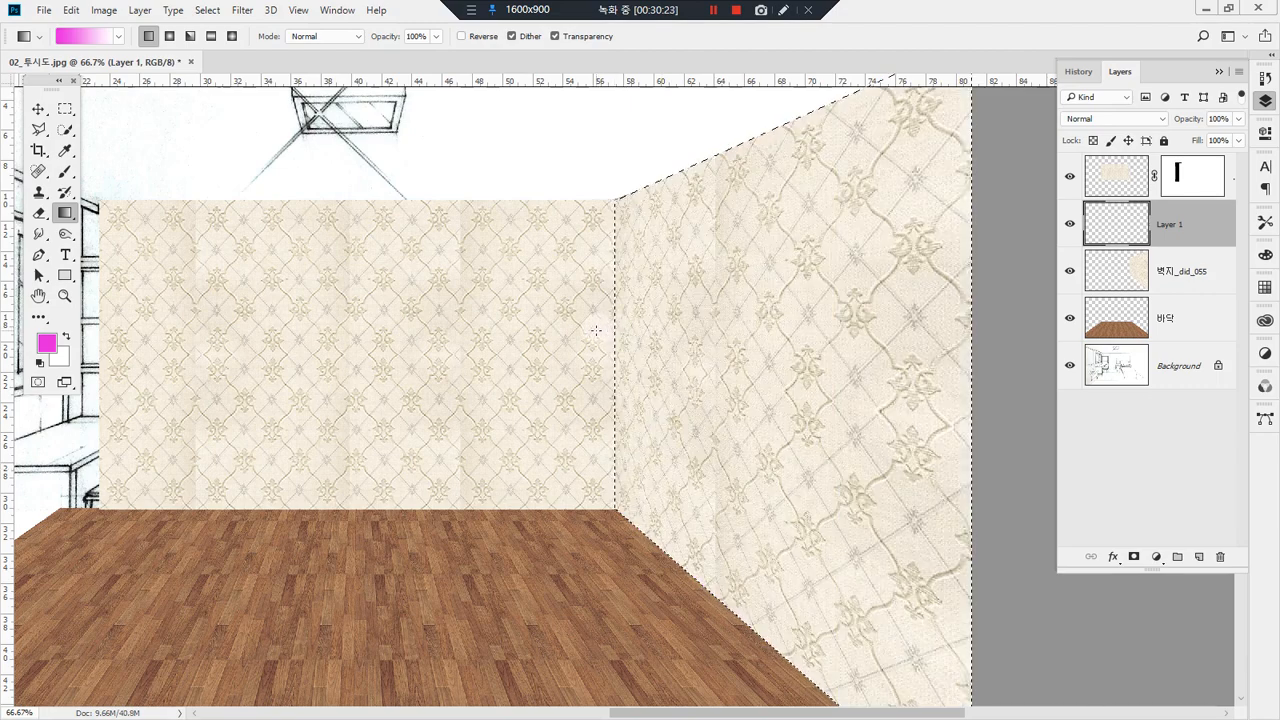
left_click_drag(597, 330, 793, 318)
key("ctrl+z")
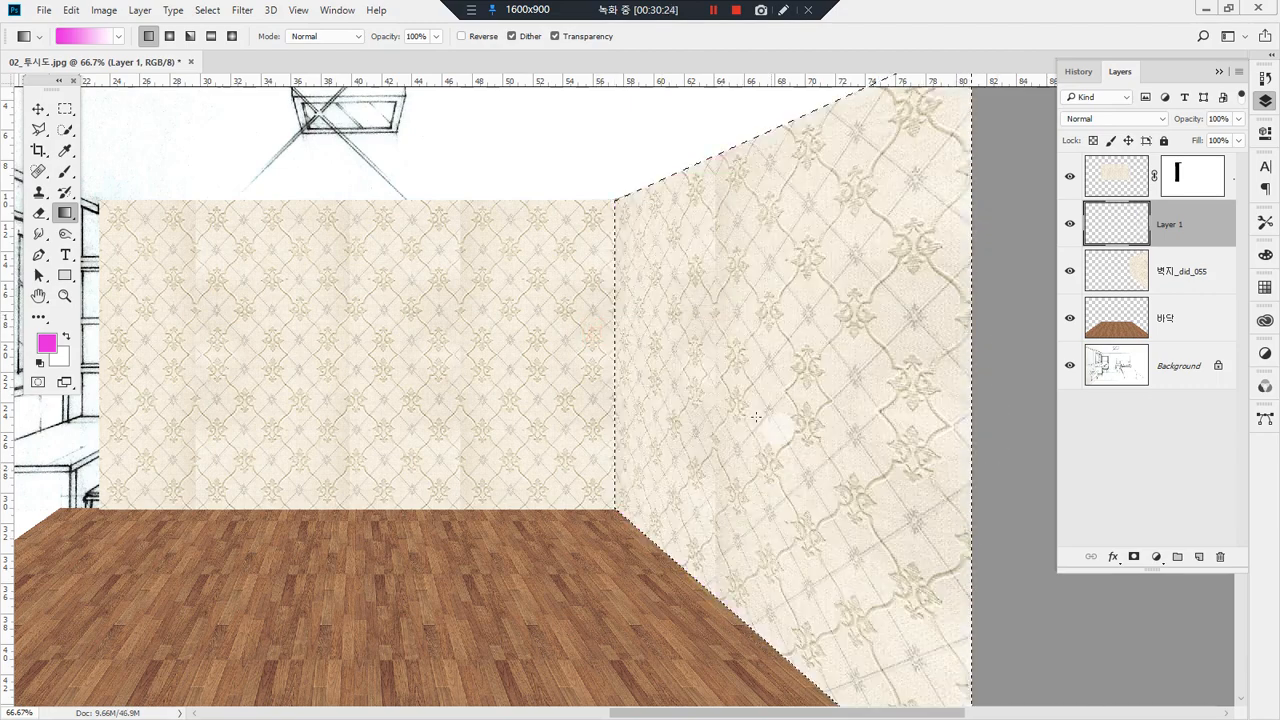
Step: Set the foreground color to black (000000) and draw a short black-to-white gradient from the wall corner into the right wall
left_click(46, 343)
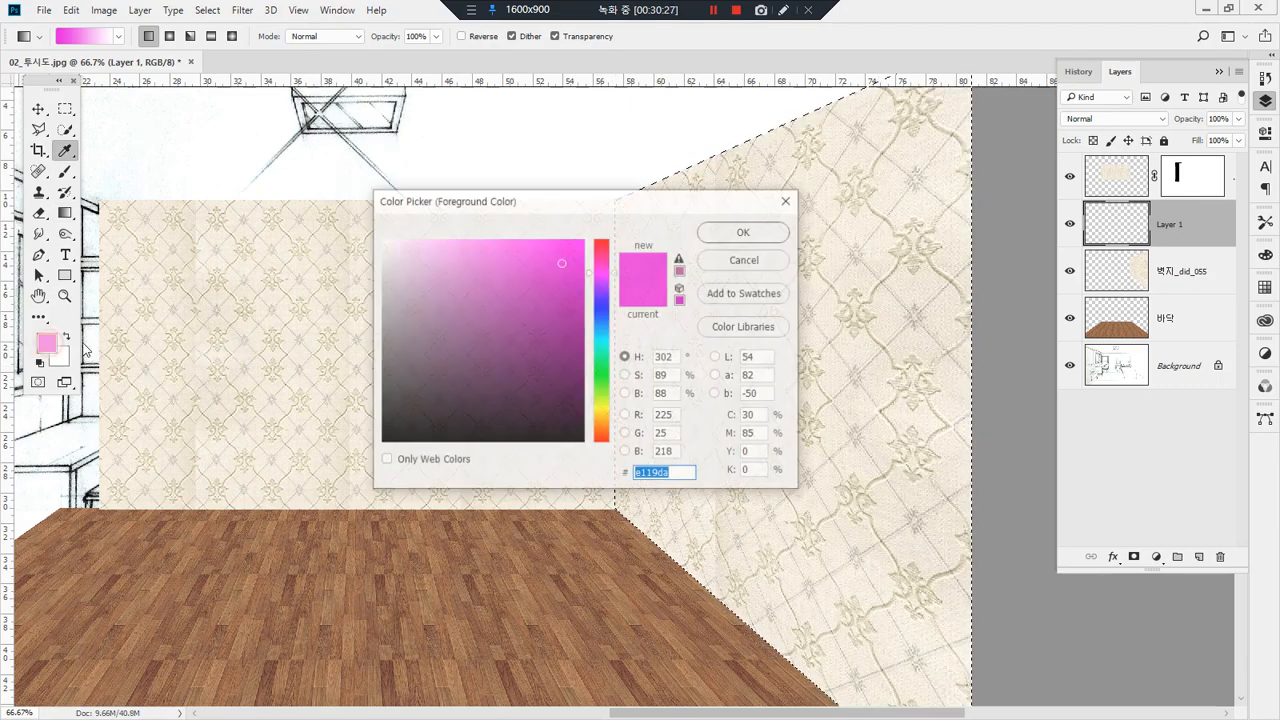
left_click_drag(421, 319, 281, 574)
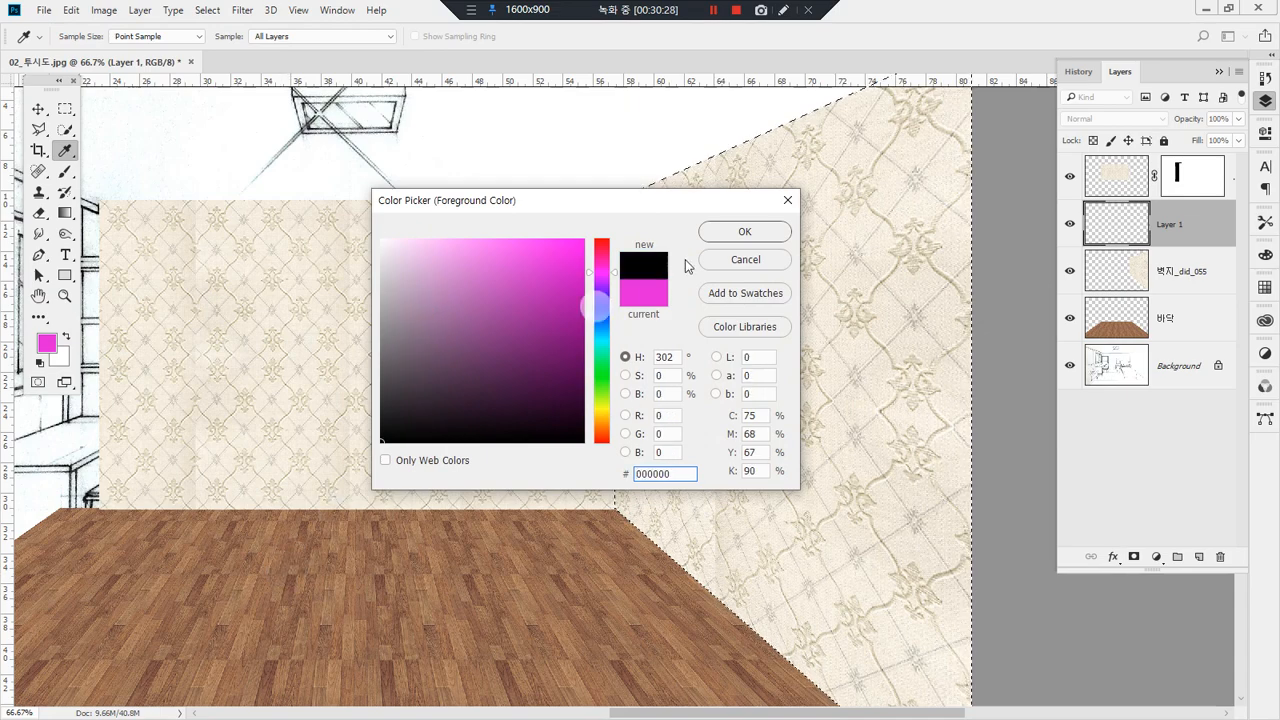
left_click(777, 230)
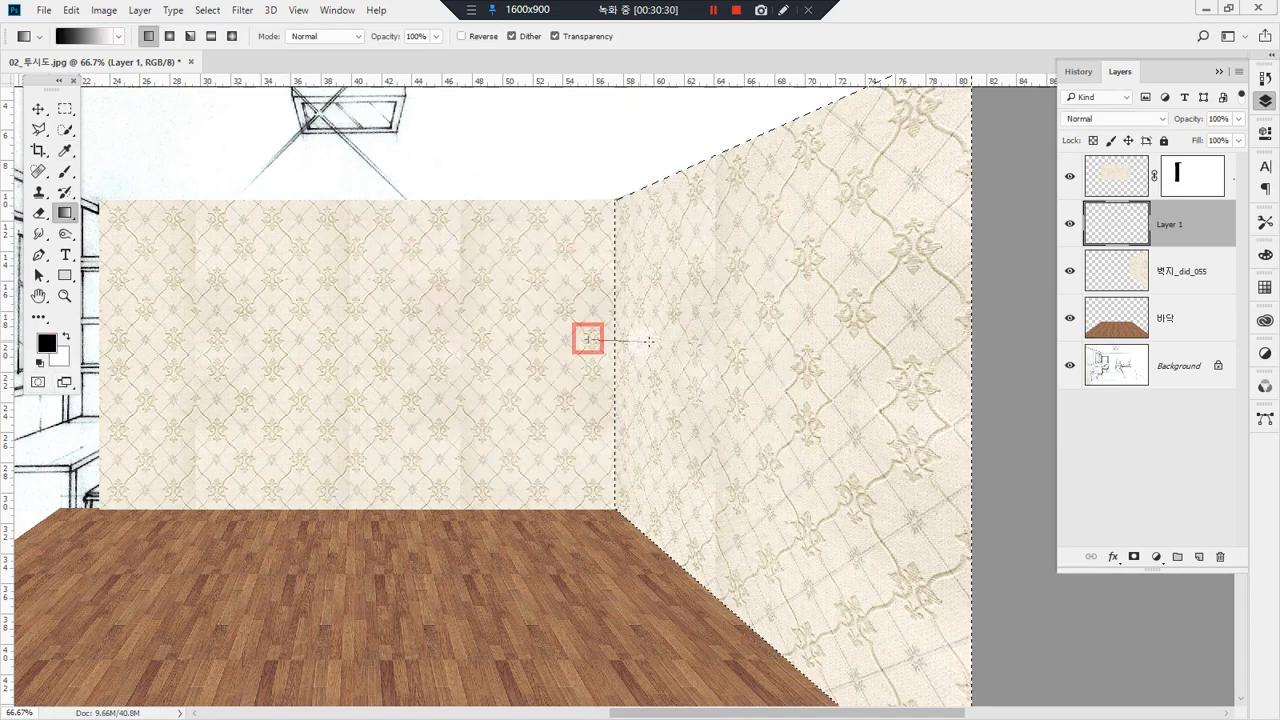
left_click_drag(697, 341, 700, 341)
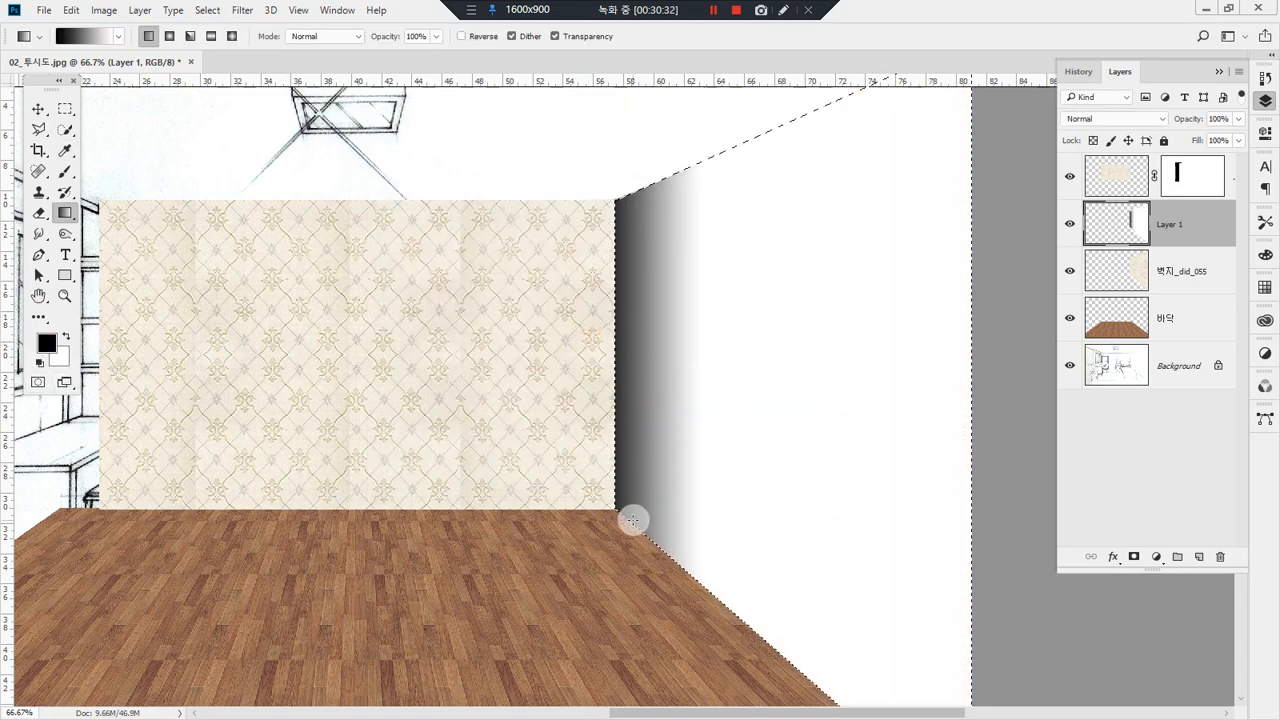
Step: Lower the opacity of Layer 1 to 28%
left_click(1239, 119)
mouse_move(1200, 140)
left_mouse_down()
mouse_move(1169, 140)
mouse_move(1186, 139)
left_mouse_up()
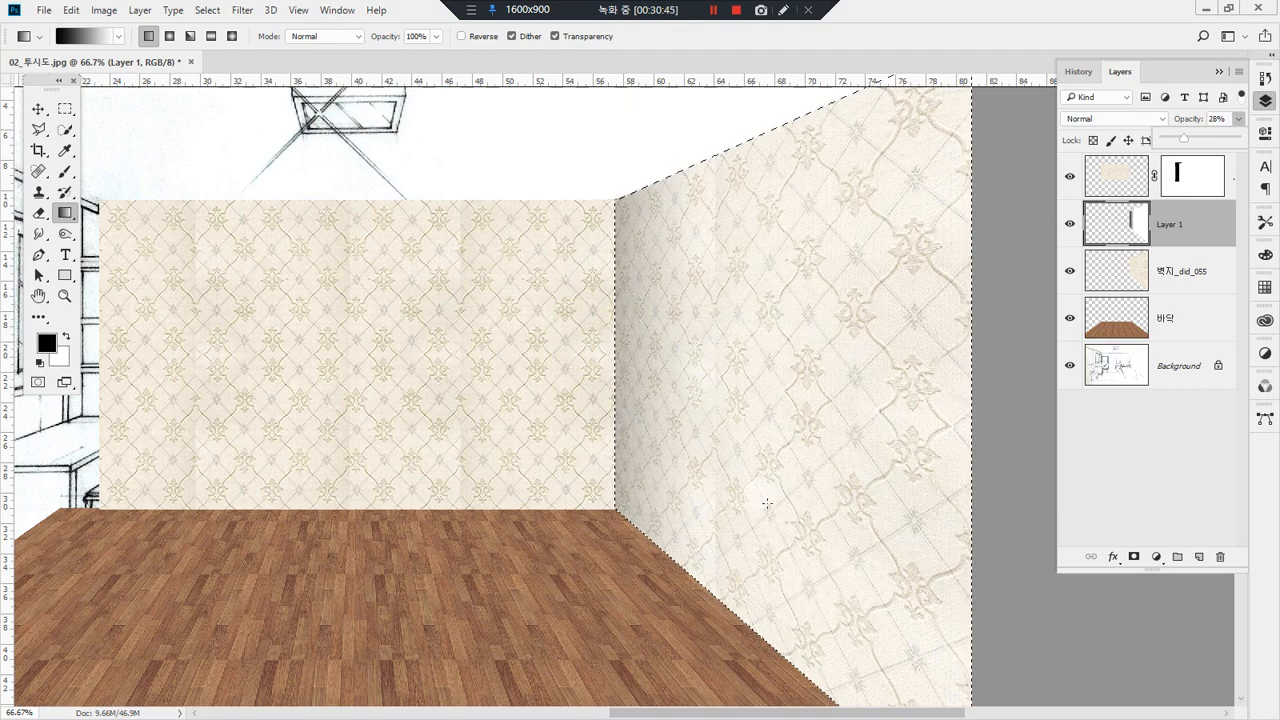
key("ctrl+d")
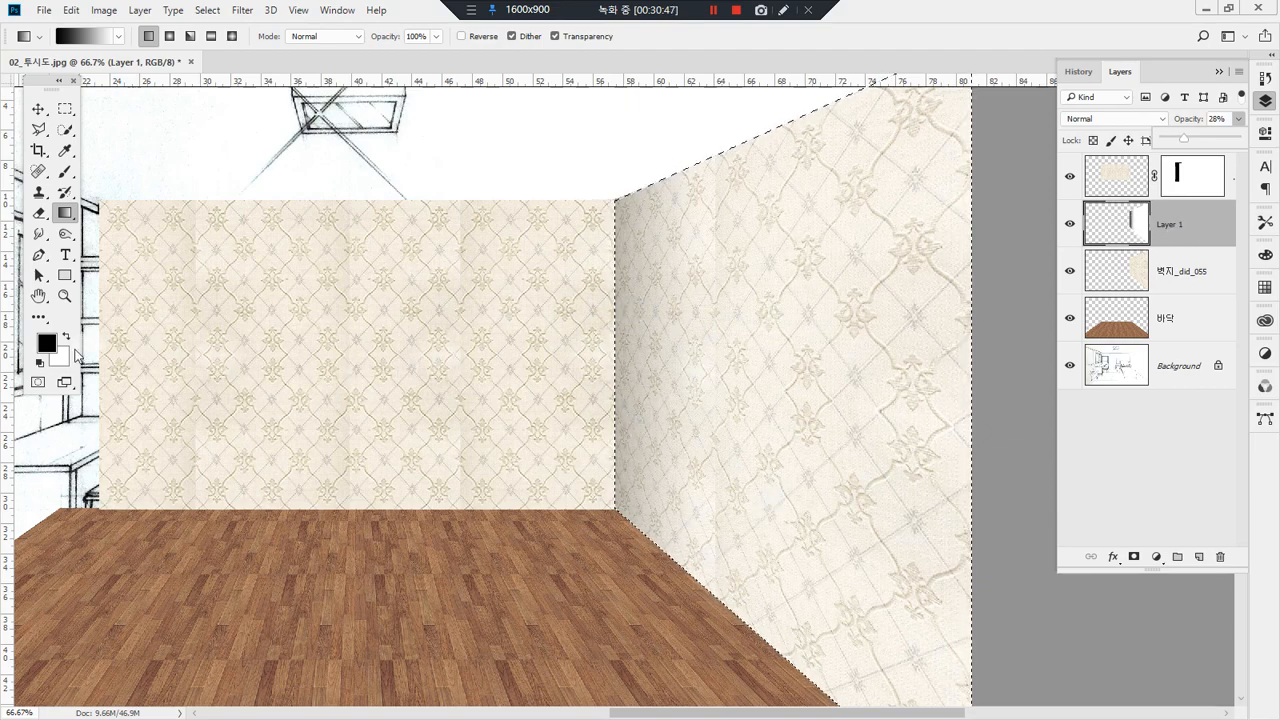
Step: Set the background color to grey a2a2a2 and draw a wide gradient from the wall corner across the right wall
left_click(62, 367)
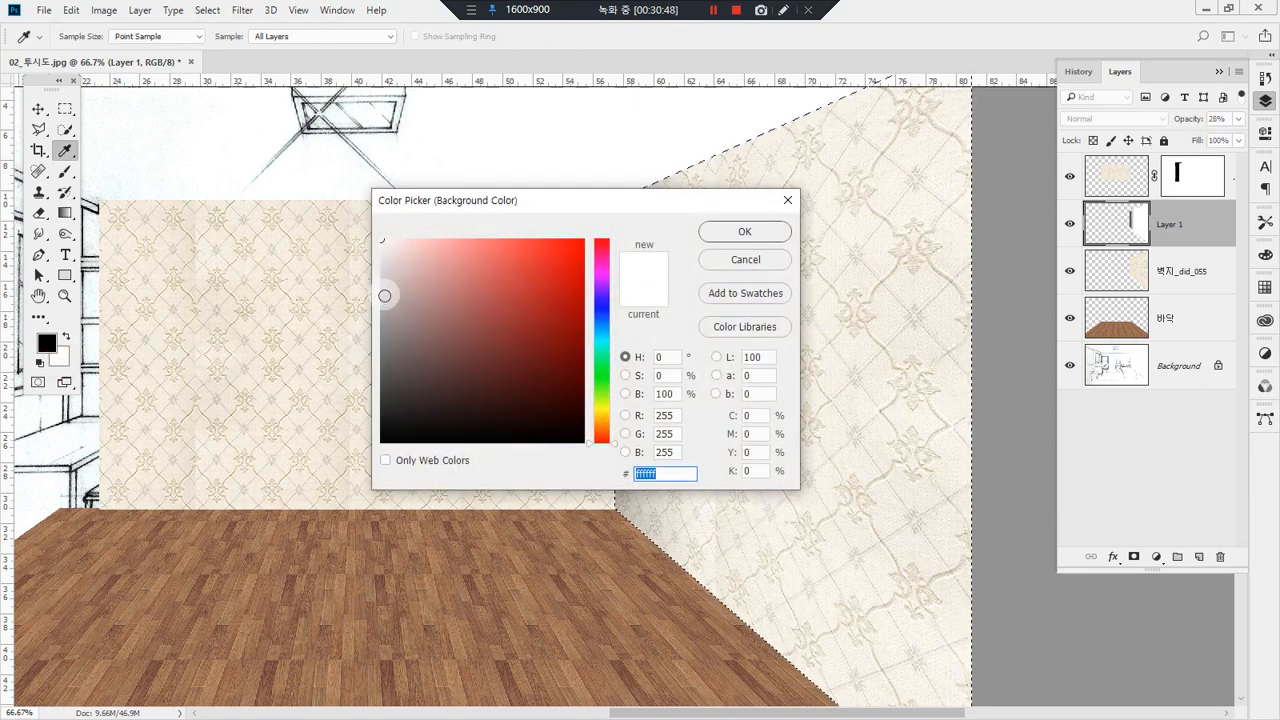
left_click_drag(384, 295, 372, 313)
left_click(744, 232)
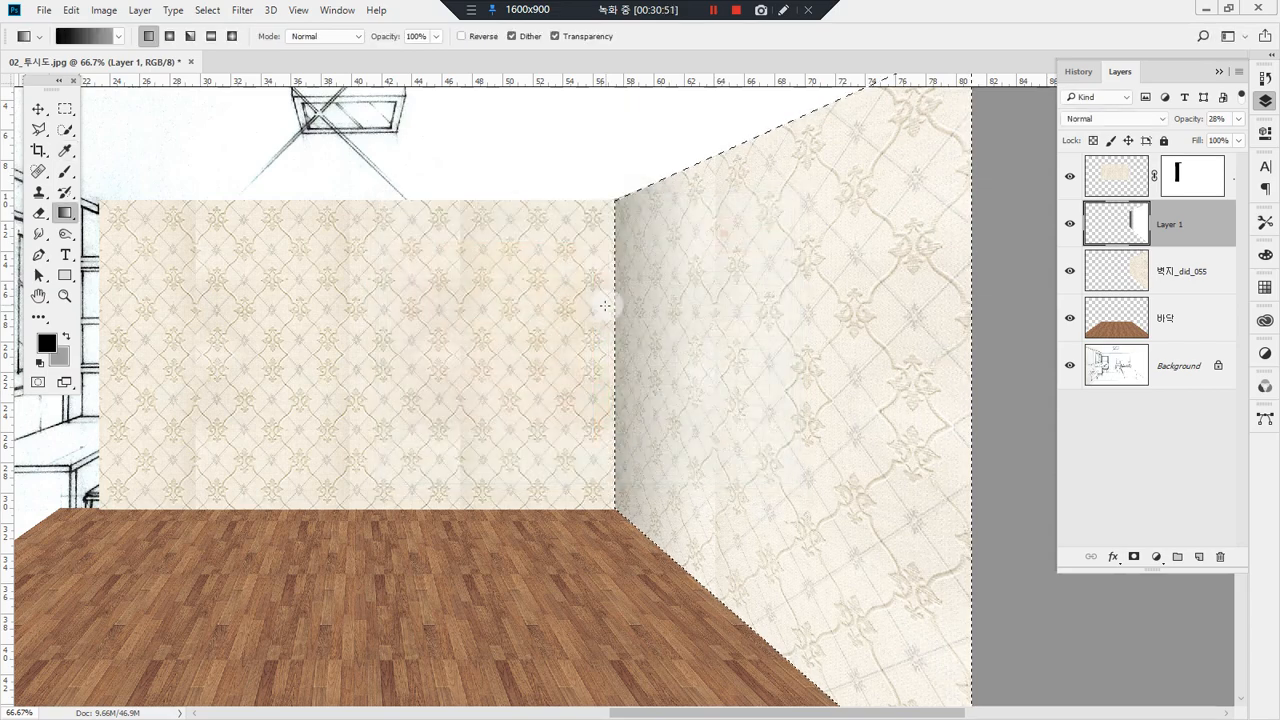
left_click_drag(620, 303, 865, 303)
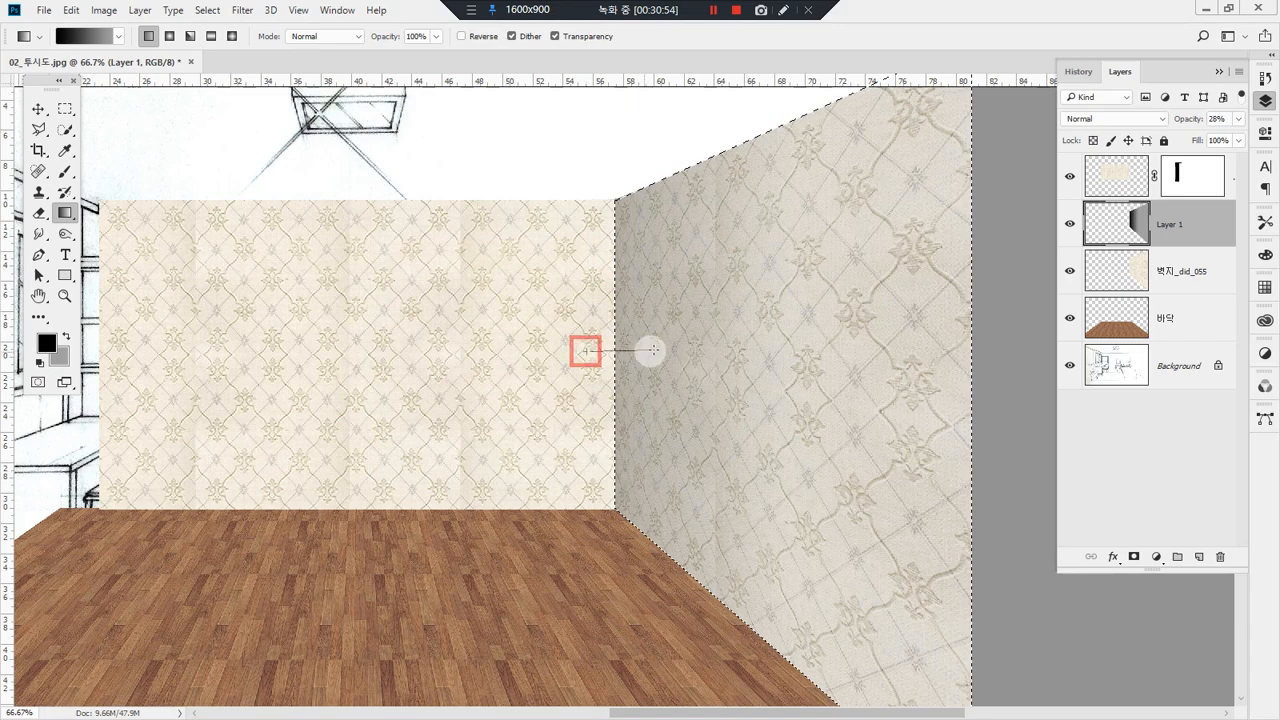
Step: Redraw the black-to-grey gradient over the right wall in vertical, horizontal and diagonal directions to compare the shading
left_click_drag(653, 349, 656, 573)
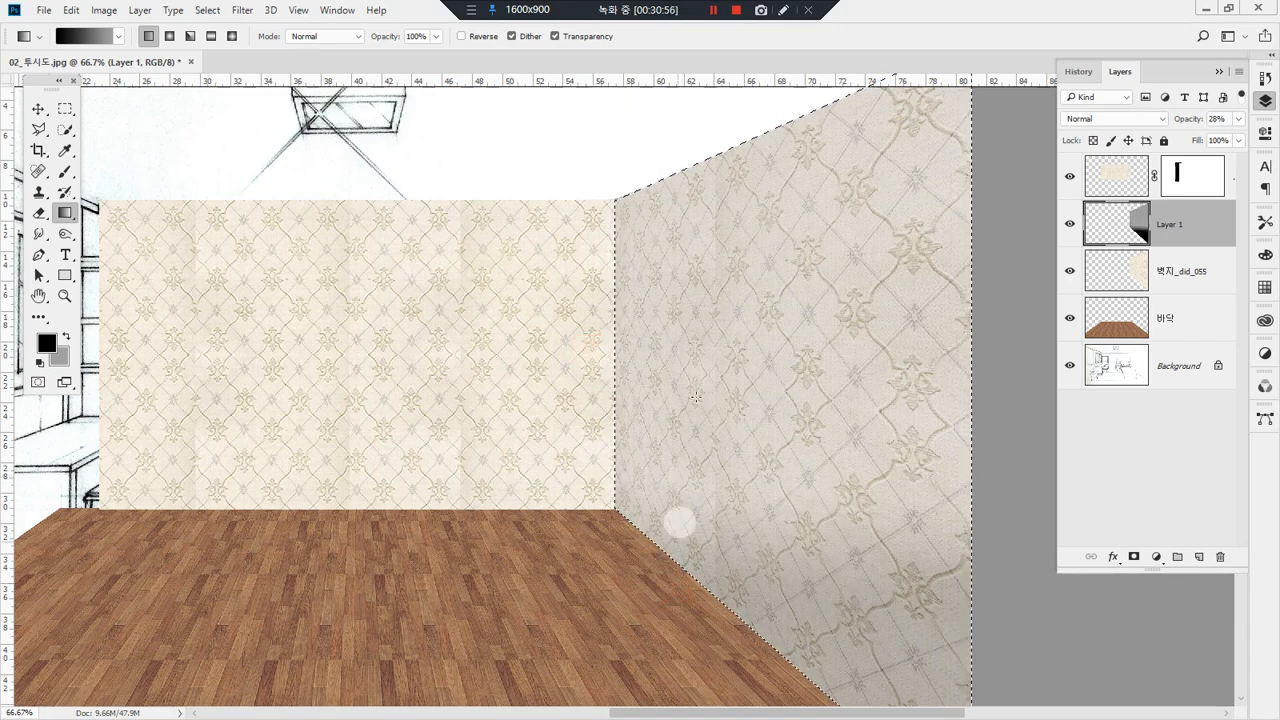
left_click_drag(724, 128, 709, 400)
left_click_drag(524, 392, 995, 474)
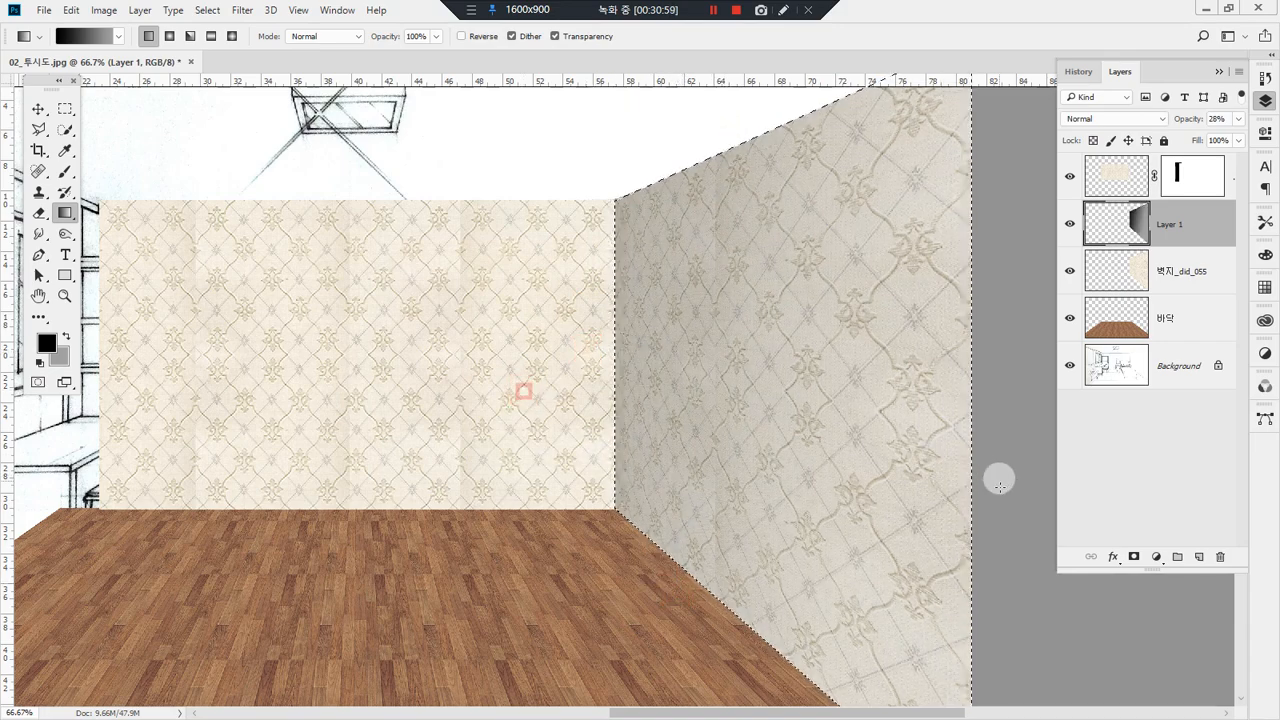
left_click_drag(740, 632, 757, 234)
left_click_drag(543, 314, 880, 323)
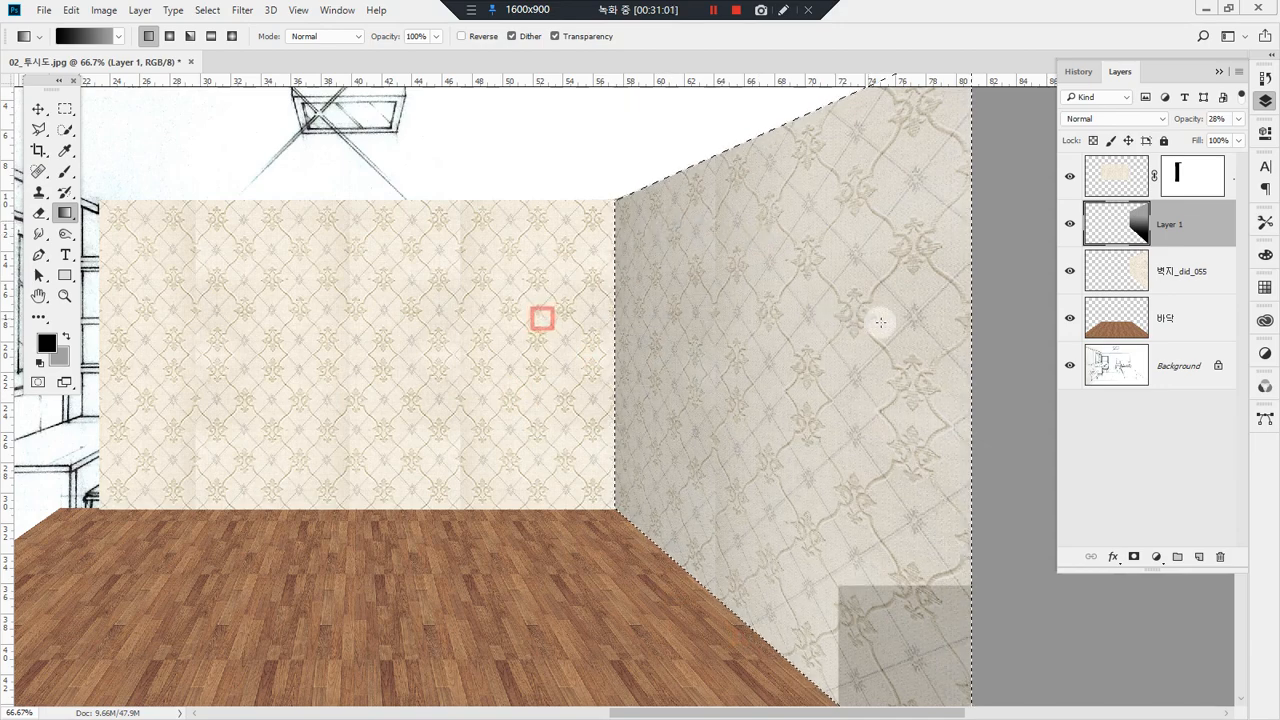
left_click_drag(596, 166, 954, 477)
left_click_drag(529, 566, 899, 279)
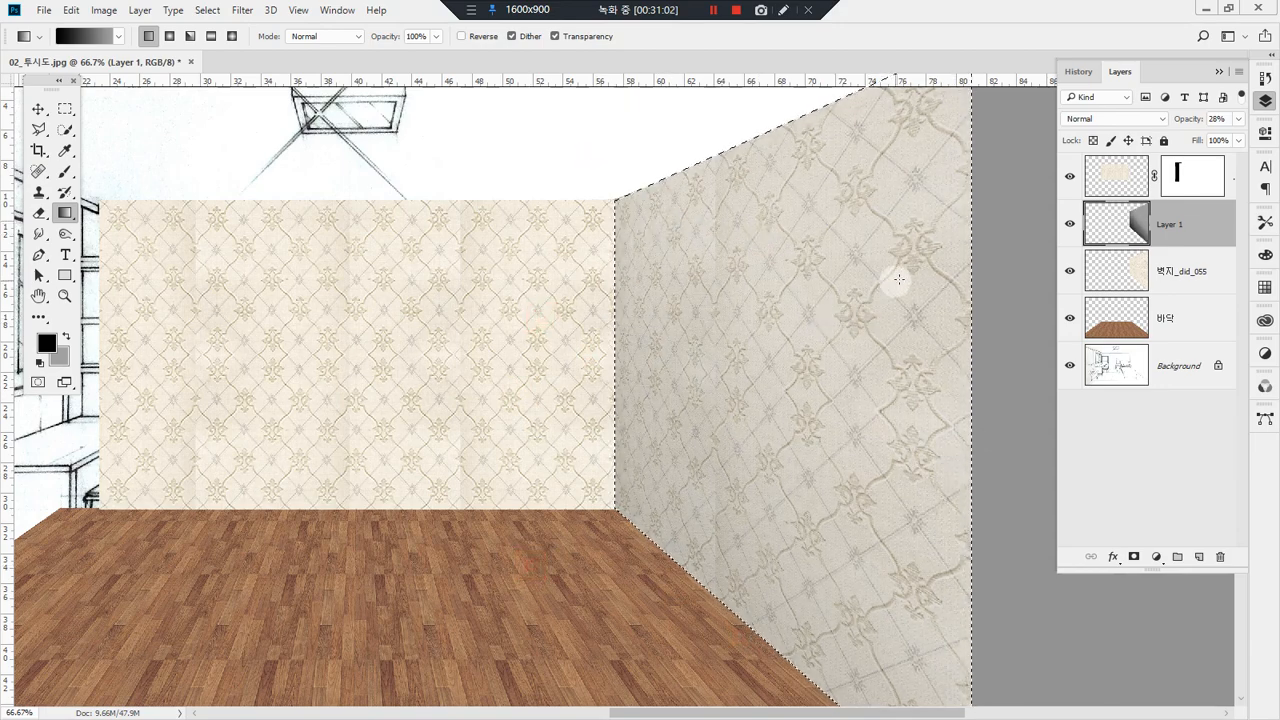
left_click_drag(819, 190, 877, 249)
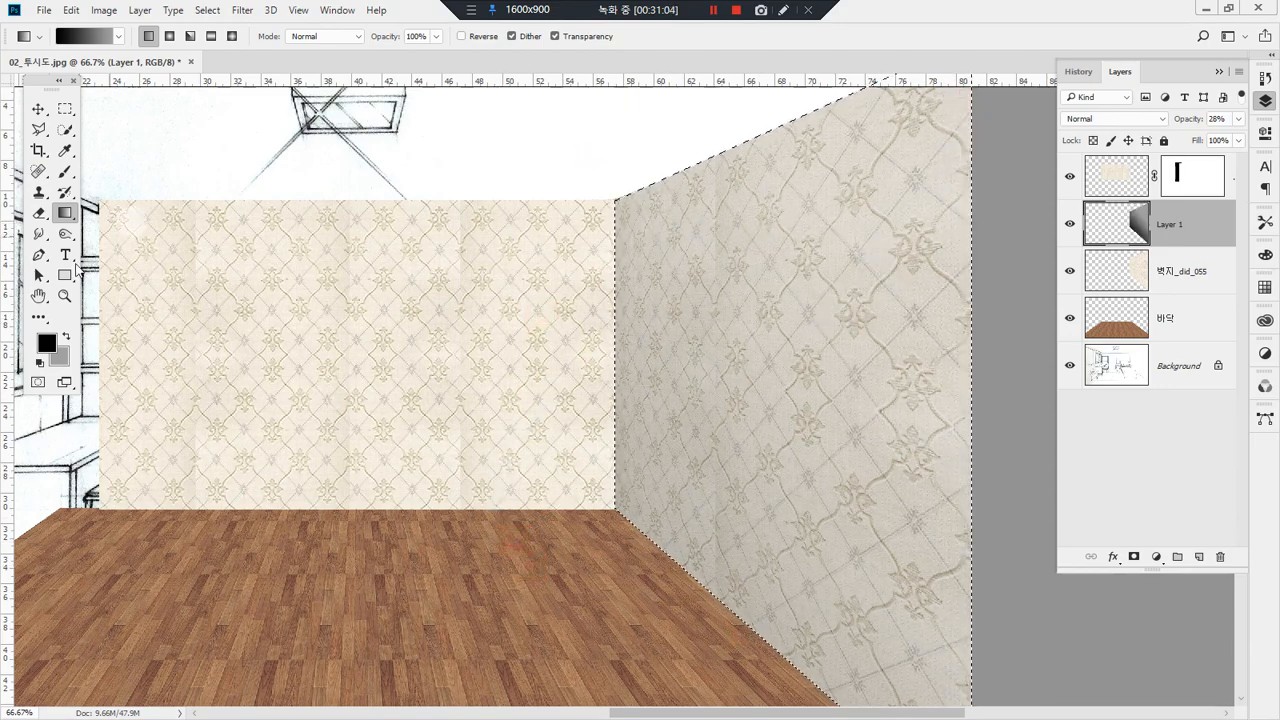
Step: Set the background color to a lighter grey and redraw the gradient diagonally over the right wall
left_click(62, 355)
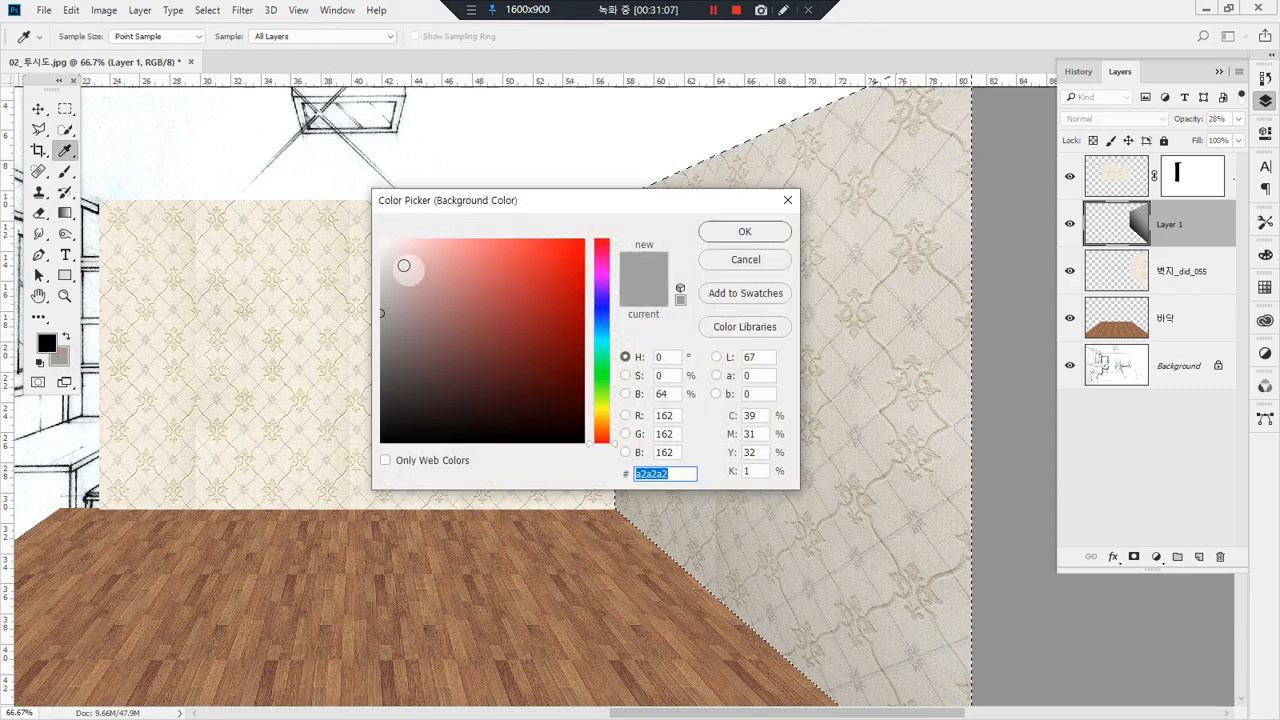
left_click_drag(390, 264, 352, 258)
left_click(743, 233)
left_click_drag(515, 191, 754, 436)
left_click_drag(599, 605, 790, 402)
left_click_drag(1057, 451, 757, 300)
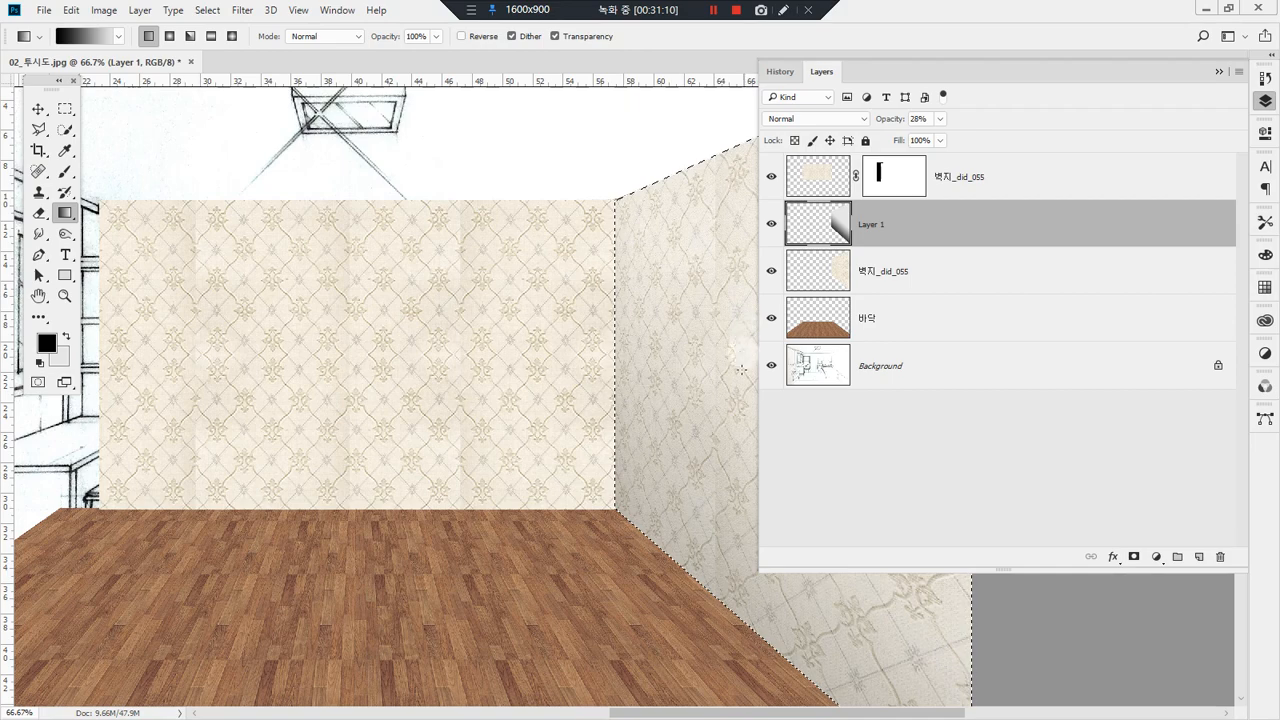
left_click_drag(756, 383, 1057, 345)
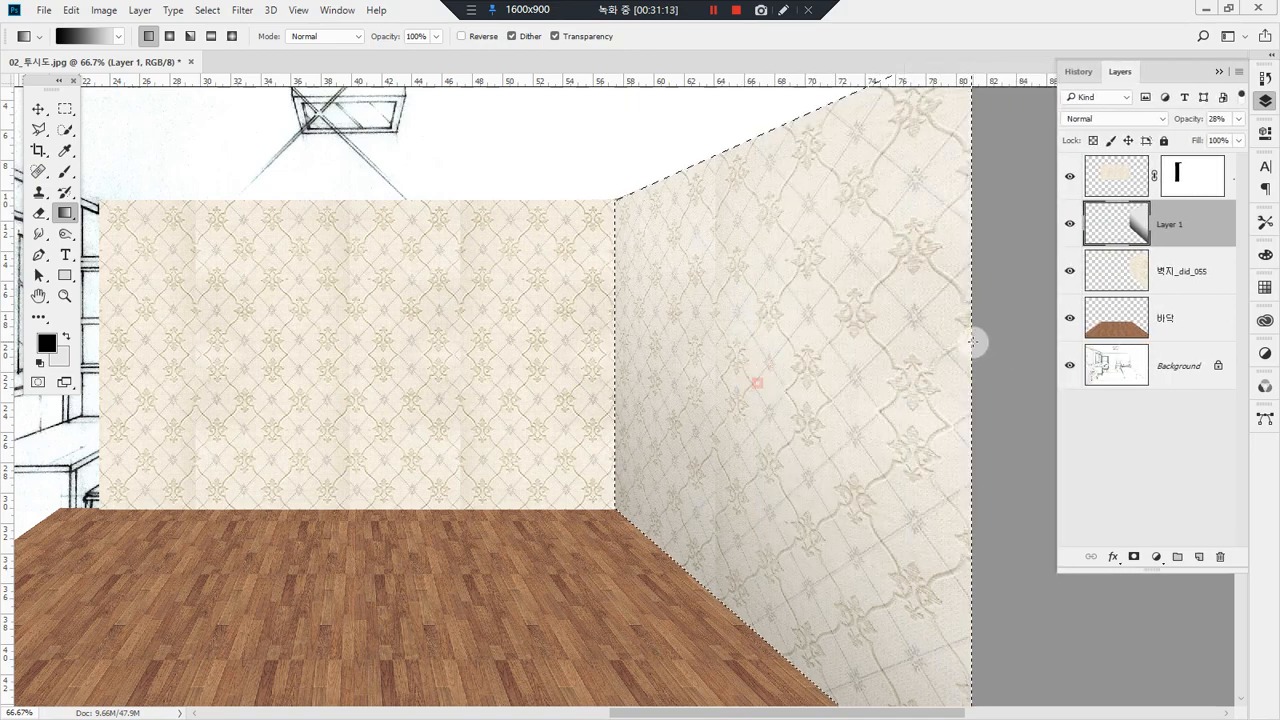
Step: Redraw the gradient on Layer 1 from different angles, finishing with one that darkens the right wall along its corner with the back wall
left_click_drag(762, 327, 748, 323)
left_click_drag(700, 99, 706, 310)
left_click_drag(521, 341, 754, 306)
left_click_drag(640, 577, 756, 412)
left_click_drag(550, 372, 748, 336)
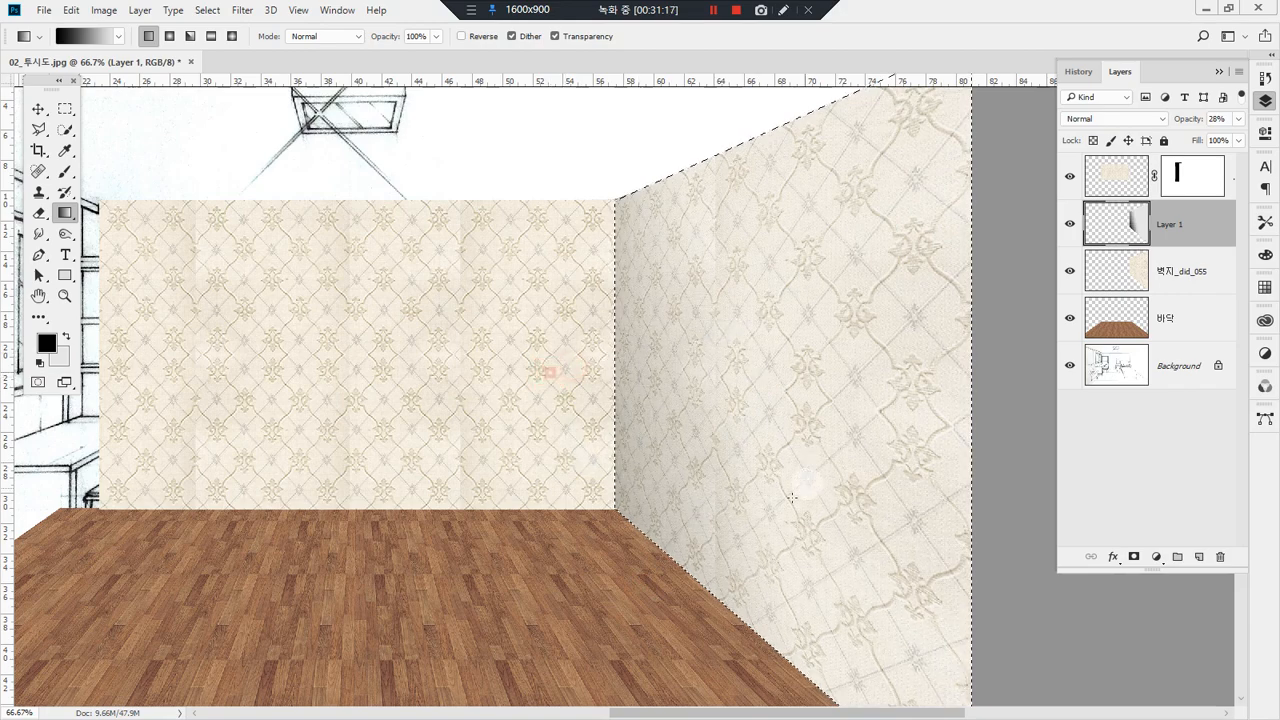
left_click_drag(589, 309, 715, 357)
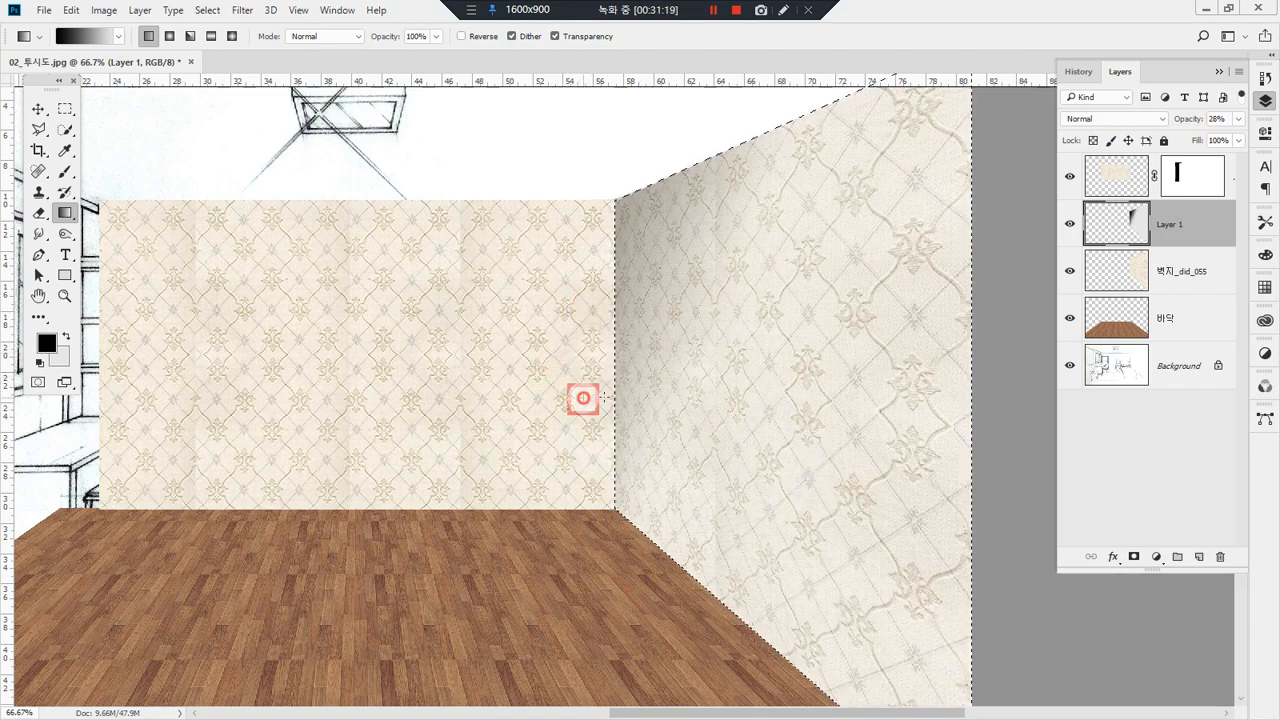
left_click_drag(583, 398, 772, 526)
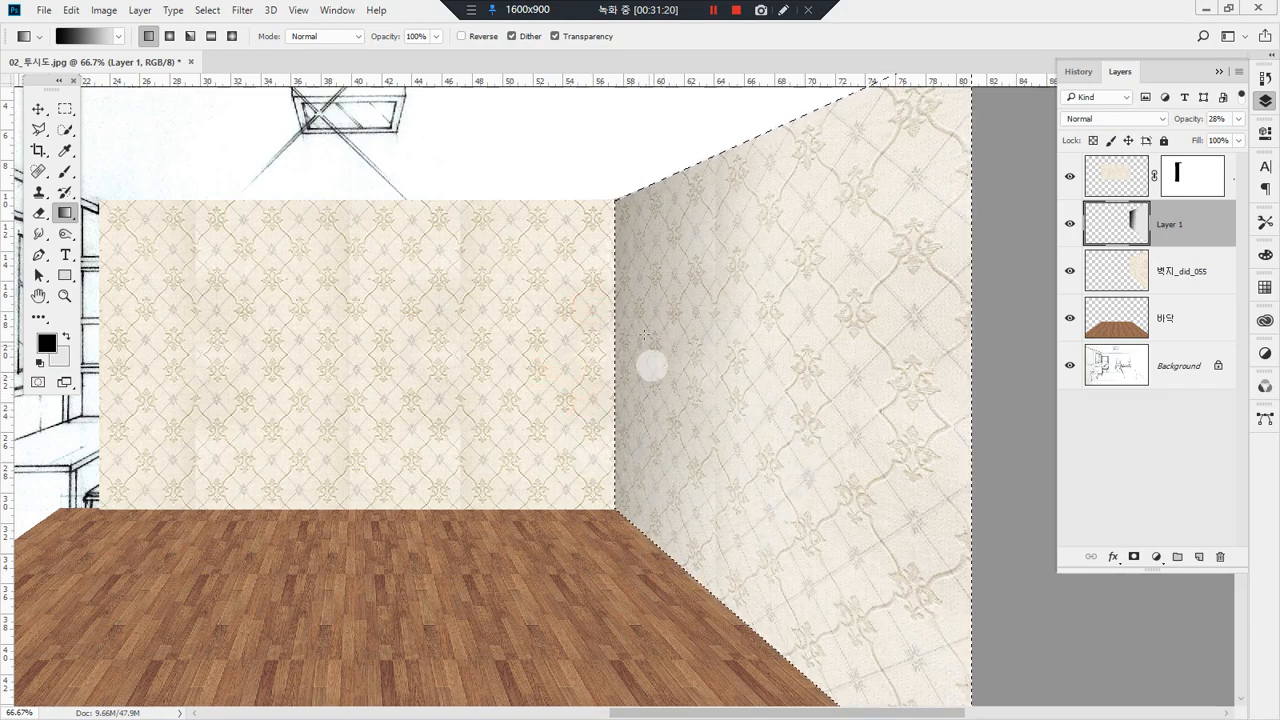
left_click_drag(615, 300, 609, 632)
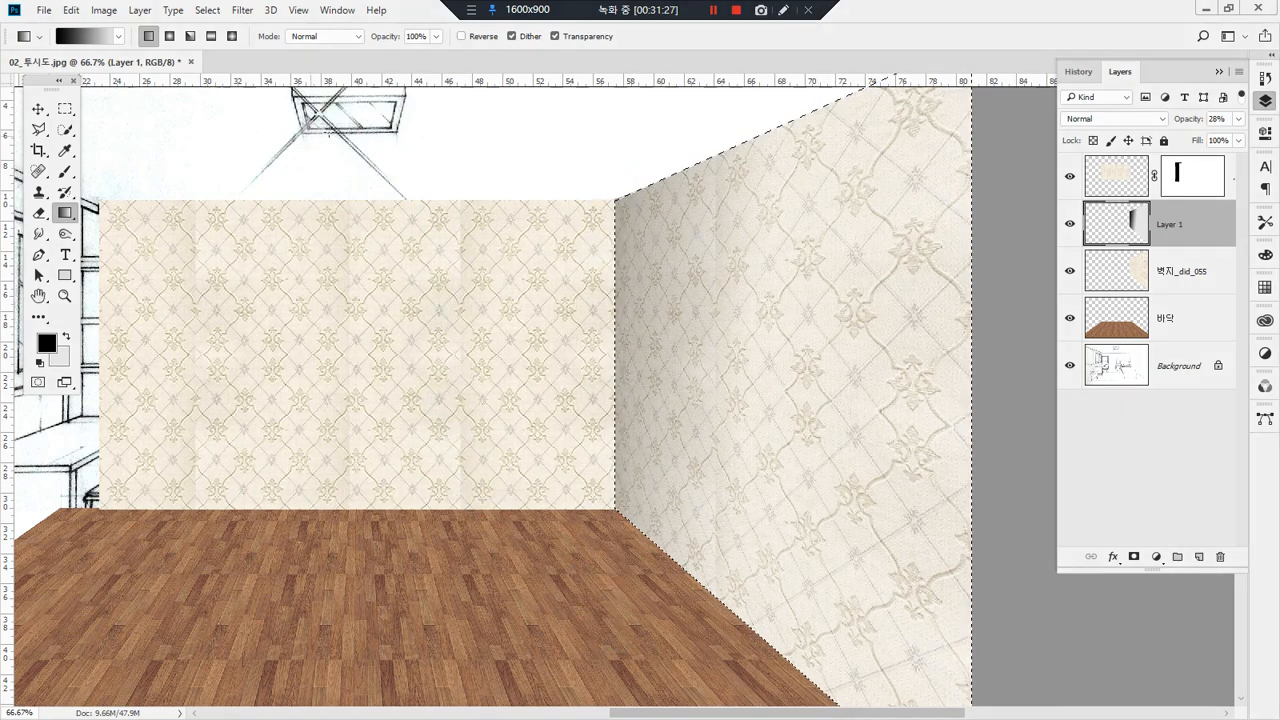
Step: Switch the gradient preset to Foreground to Transparent and draw black gradients from the wall corner across the right wall on Layer 1
left_click(90, 36)
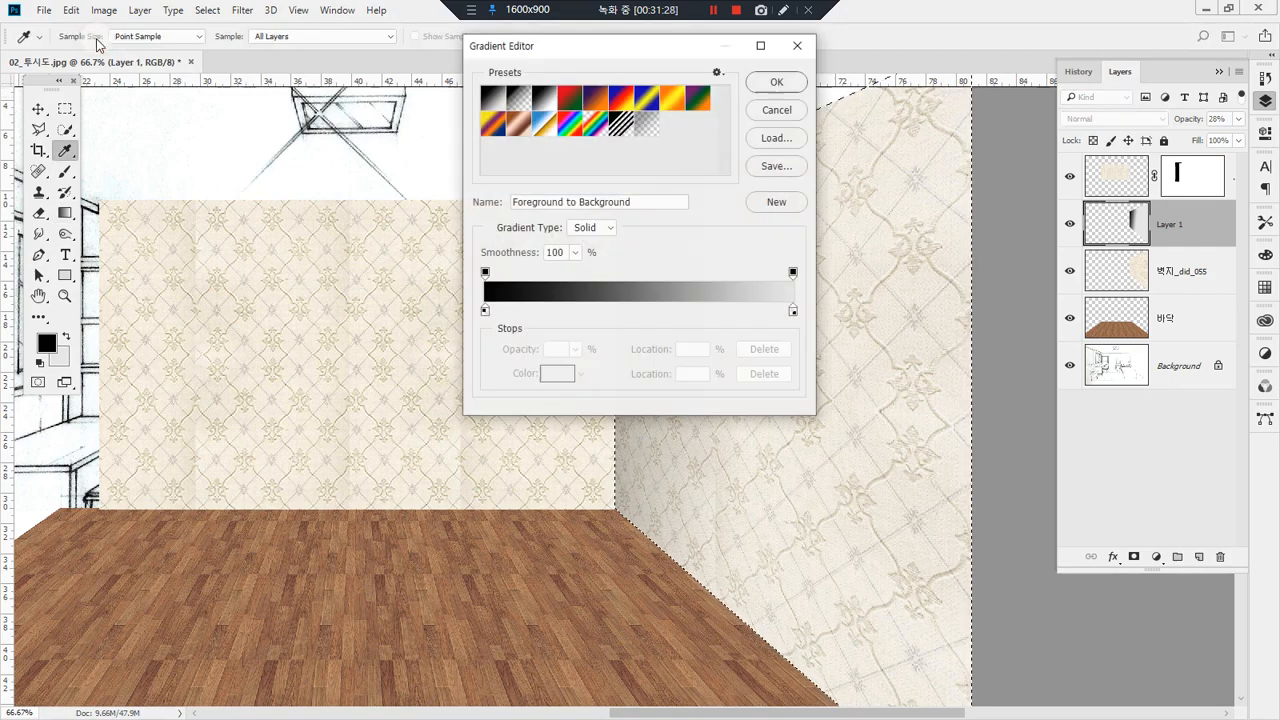
left_click(514, 97)
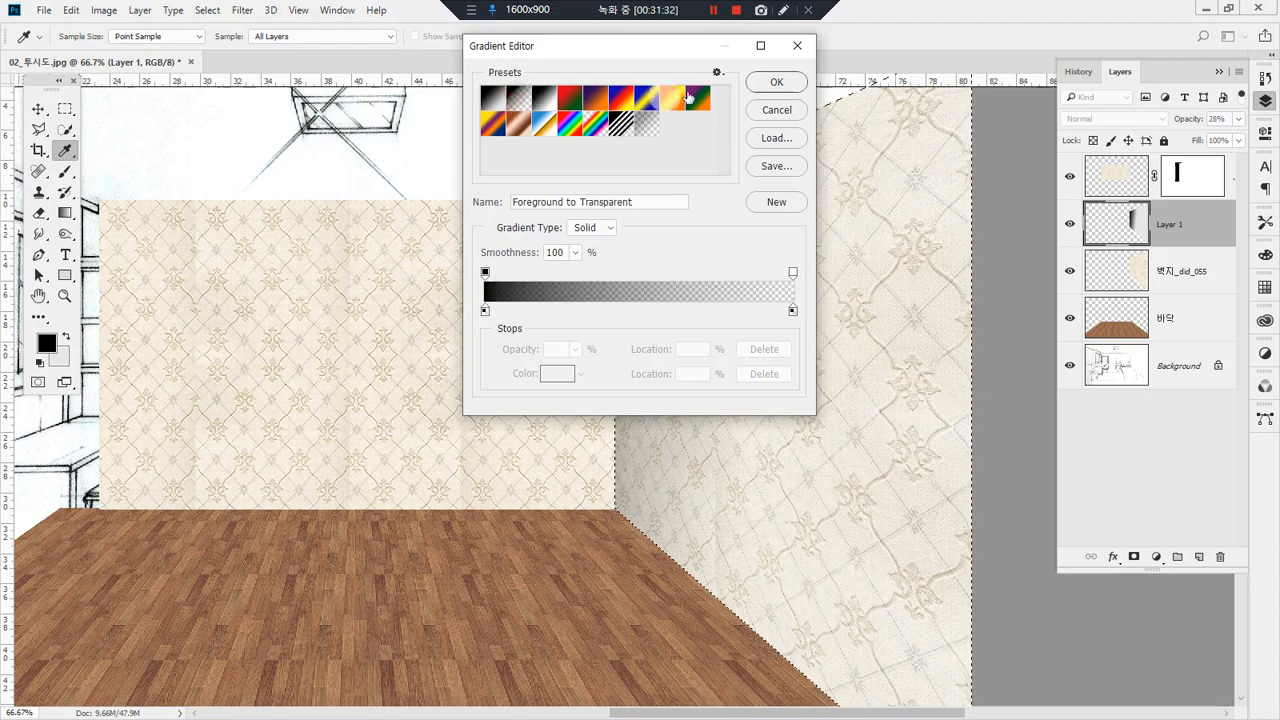
left_click(767, 85)
left_click_drag(580, 280, 698, 278)
left_click_drag(588, 344, 708, 336)
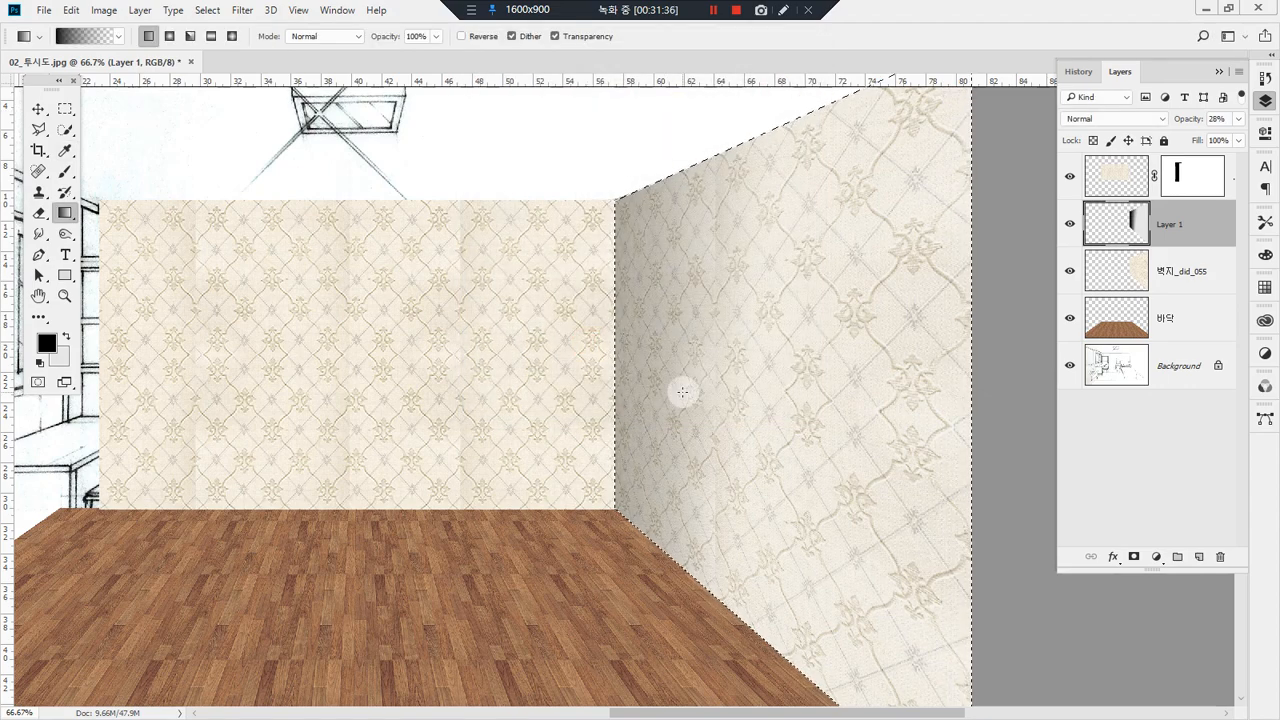
left_click_drag(586, 363, 903, 374)
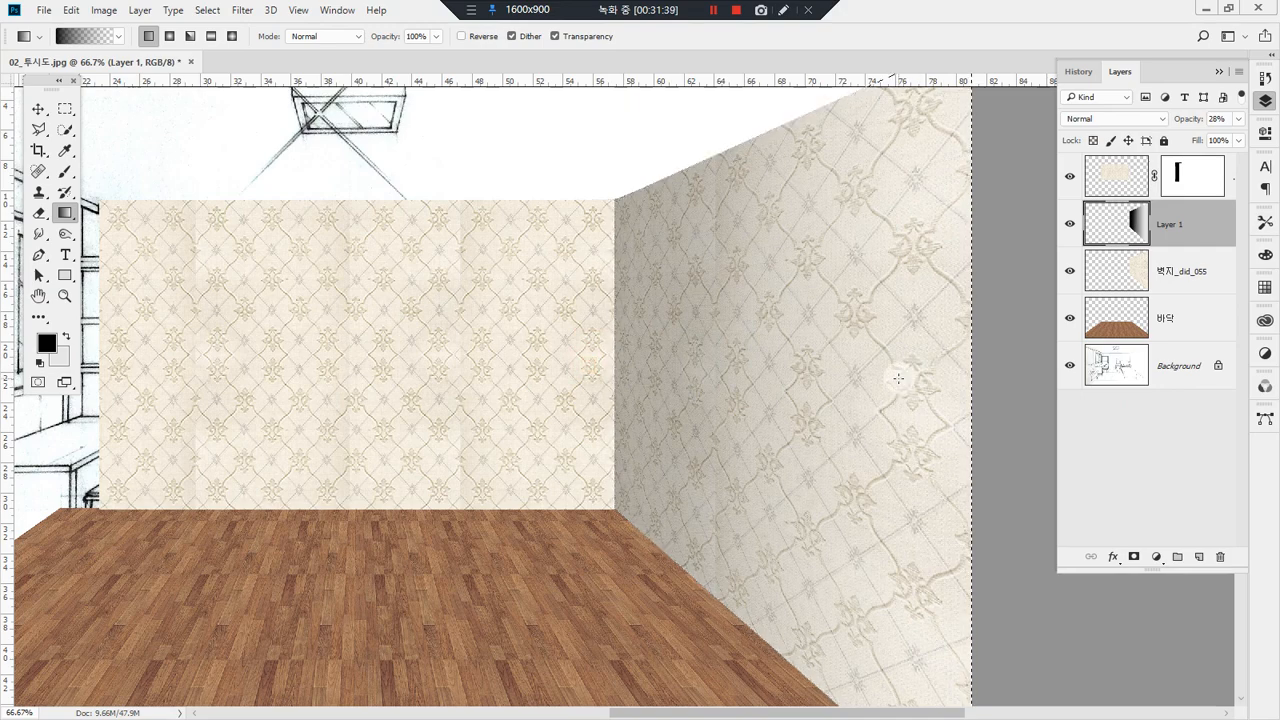
Step: Undo the wide gradients on Layer 1 and draw a short horizontal one from the wall corner onto the right wall
key("ctrl+z")
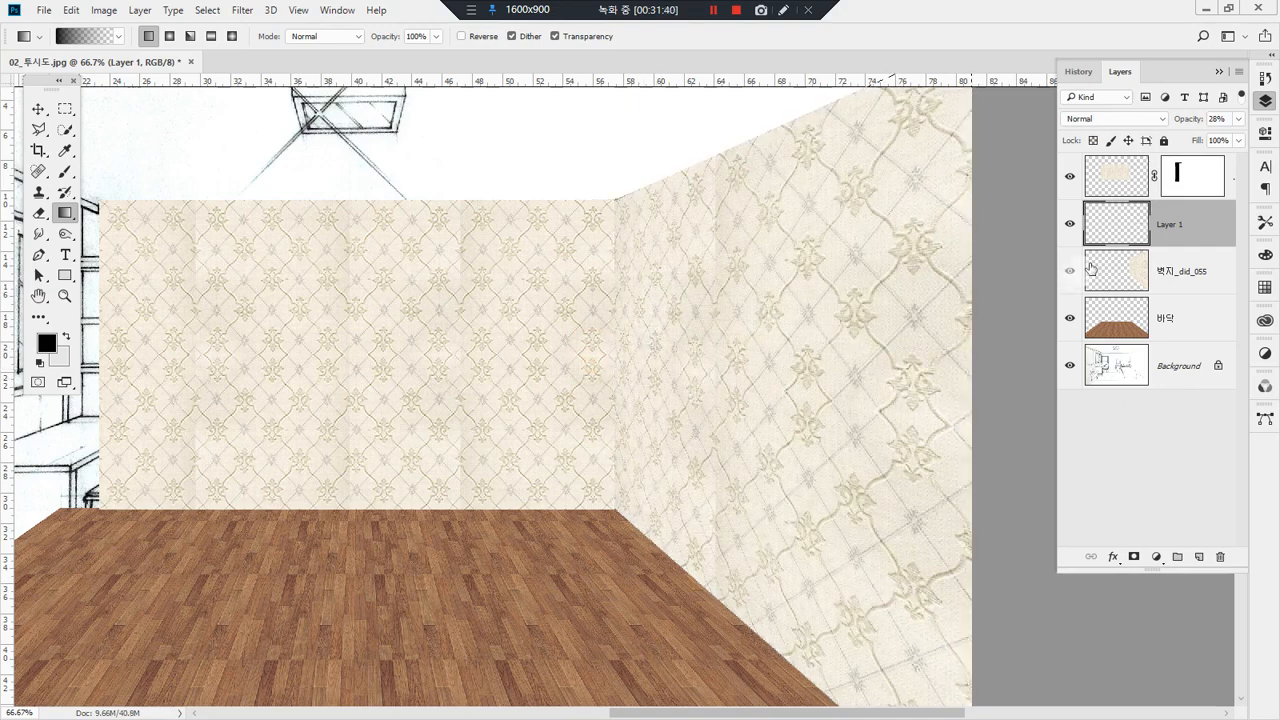
left_click(1116, 224, "ctrl")
key("Return")
left_click(1116, 271, "ctrl")
left_click_drag(601, 345, 730, 345)
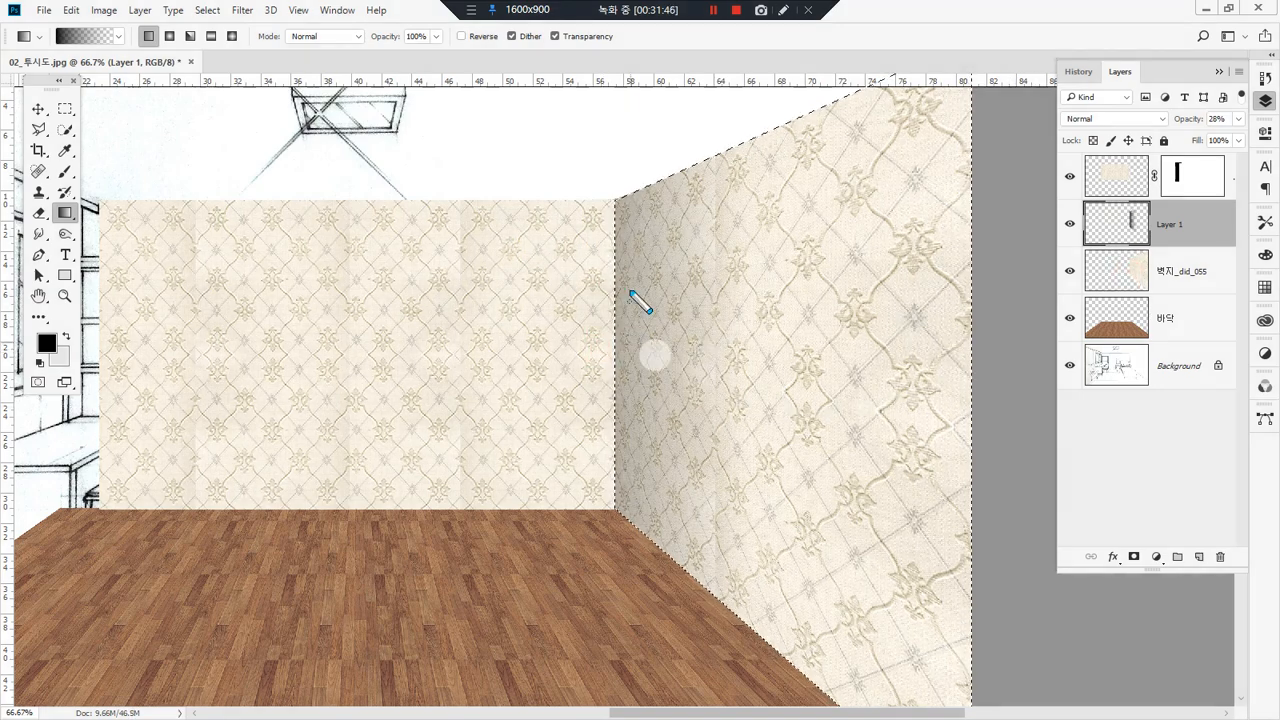
mouse_move(640, 208)
left_mouse_down()
mouse_move(639, 490)
mouse_move(564, 485)
mouse_move(563, 260)
mouse_move(620, 187)
left_mouse_up()
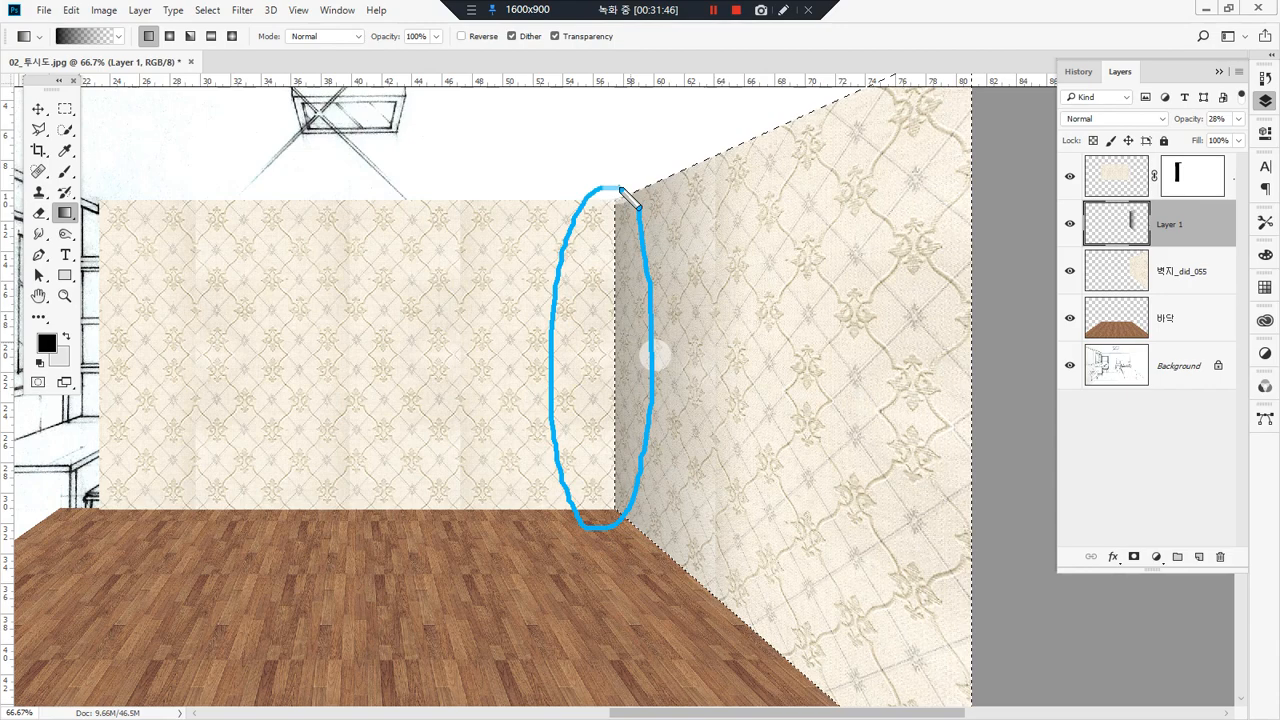
mouse_move(716, 318)
left_mouse_down()
mouse_move(899, 317)
mouse_move(868, 348)
left_mouse_up()
left_click_drag(866, 258, 867, 347)
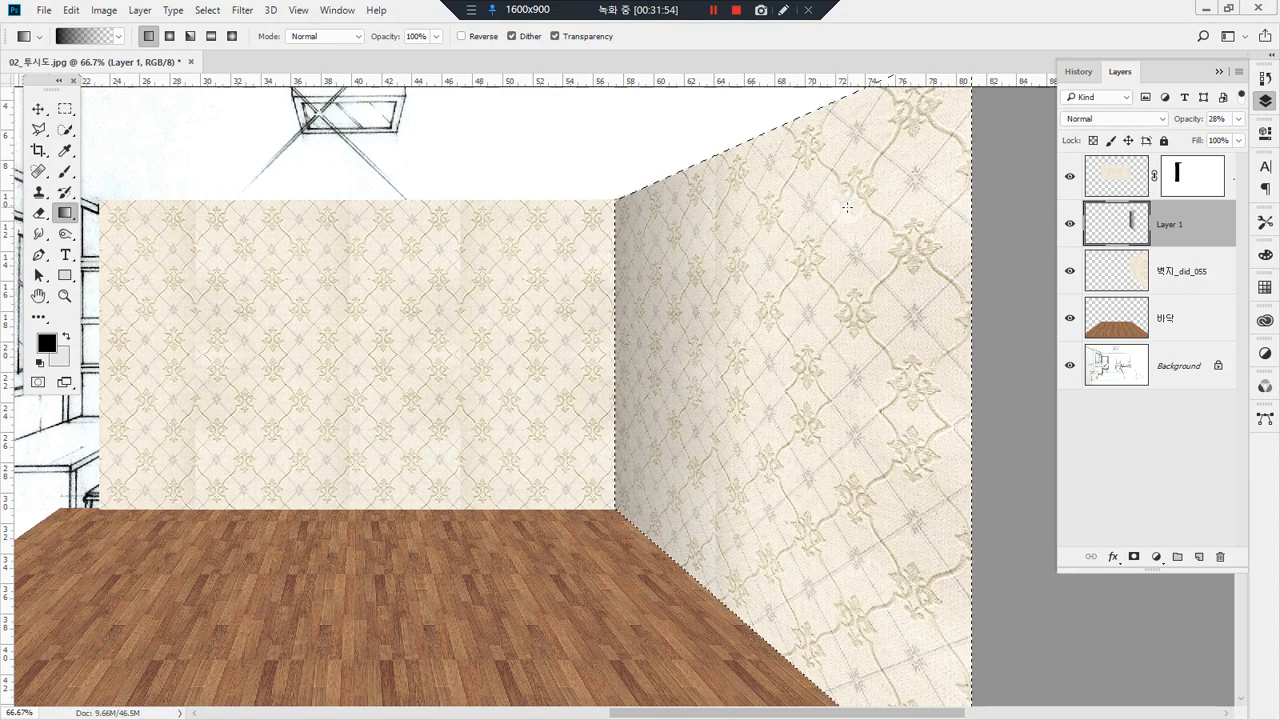
Step: Undo the short corner gradient and set Layer 1's opacity to 100%
left_click(1238, 119)
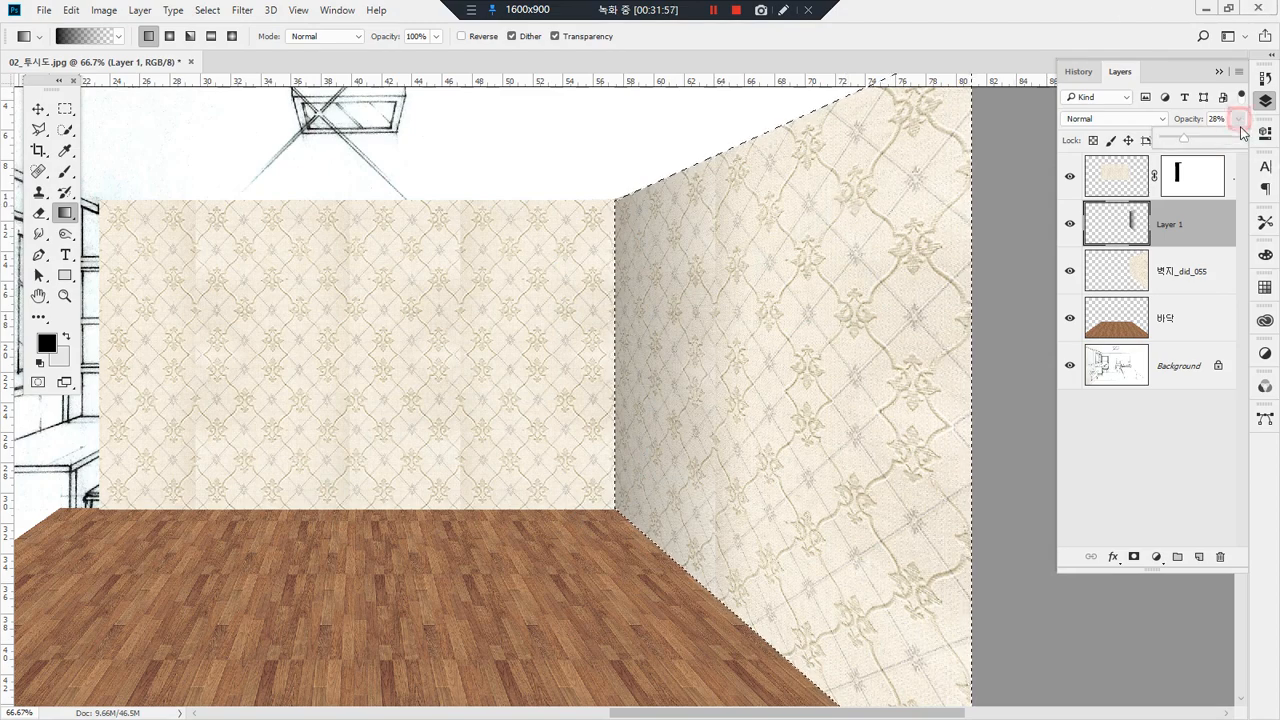
left_click(1229, 140)
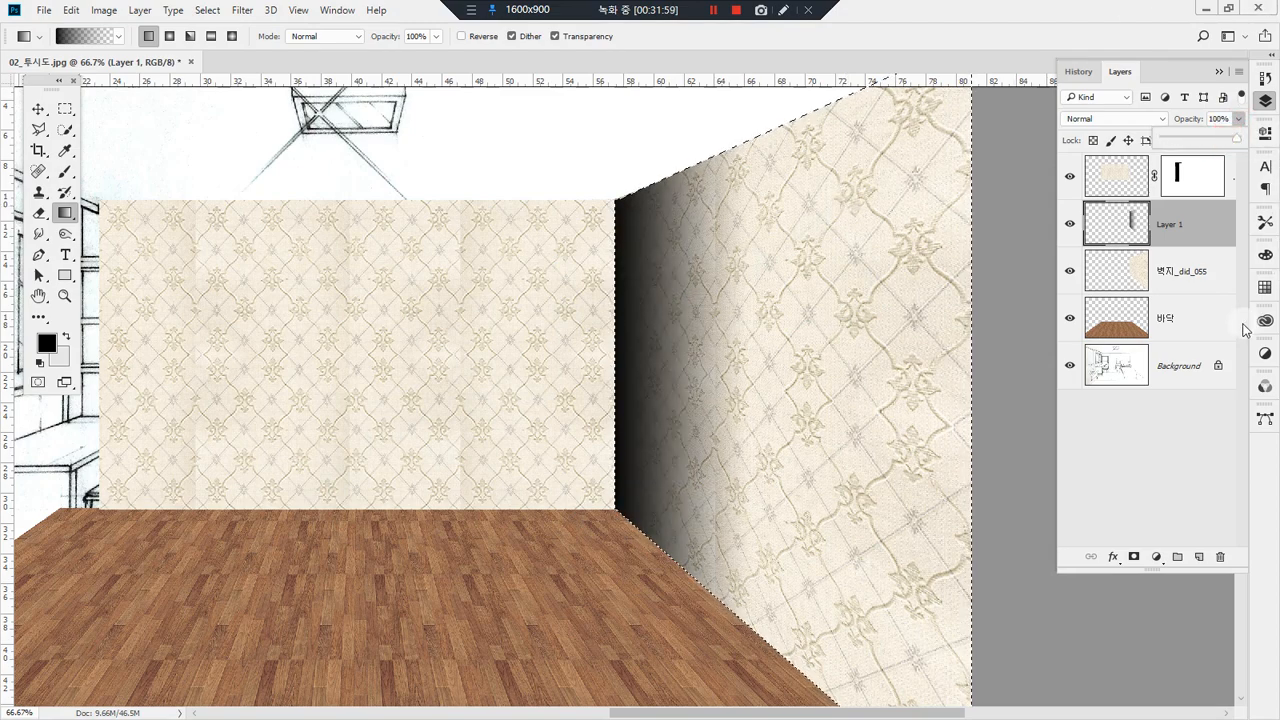
key("ctrl+z")
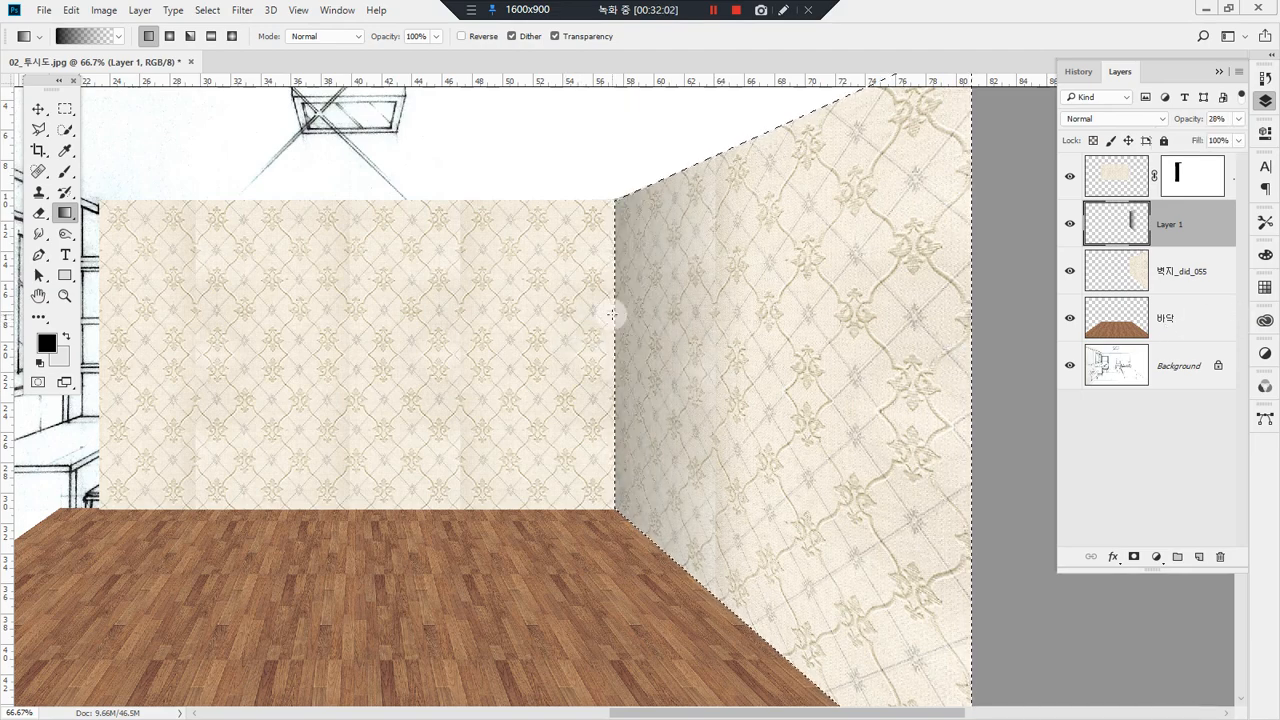
key("ctrl+z")
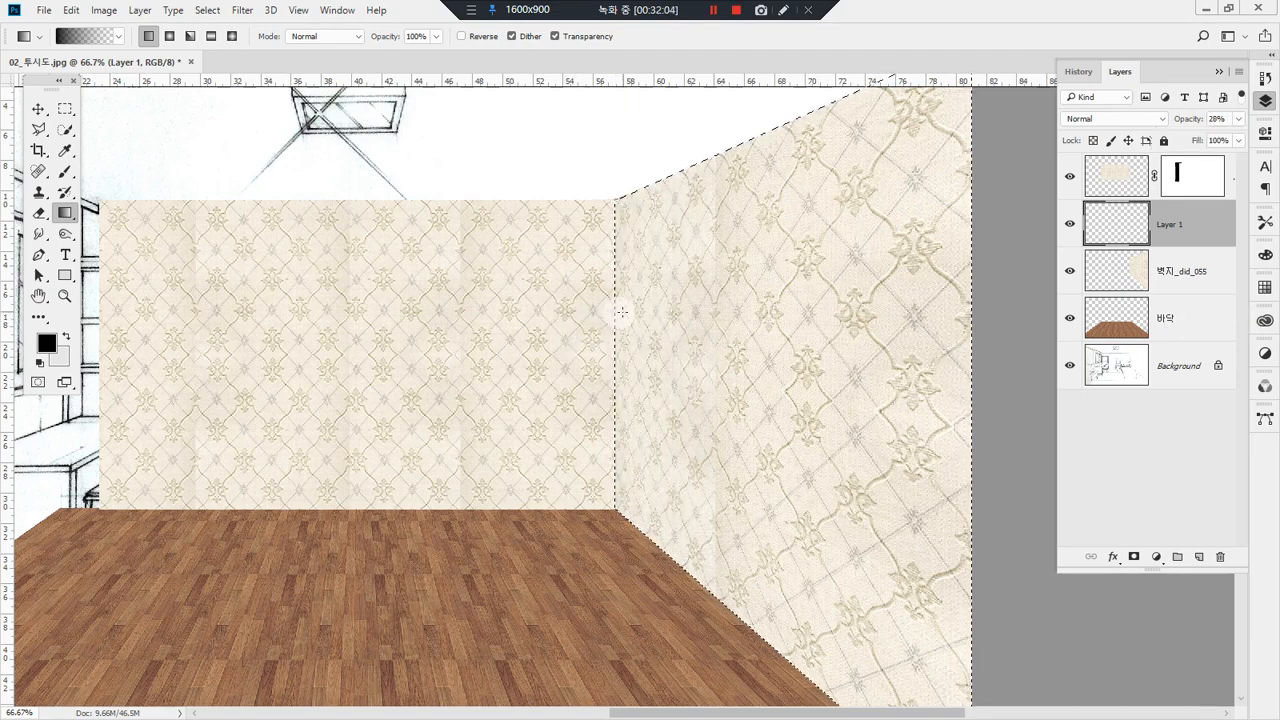
left_click(1240, 121)
left_click_drag(1221, 139, 1257, 143)
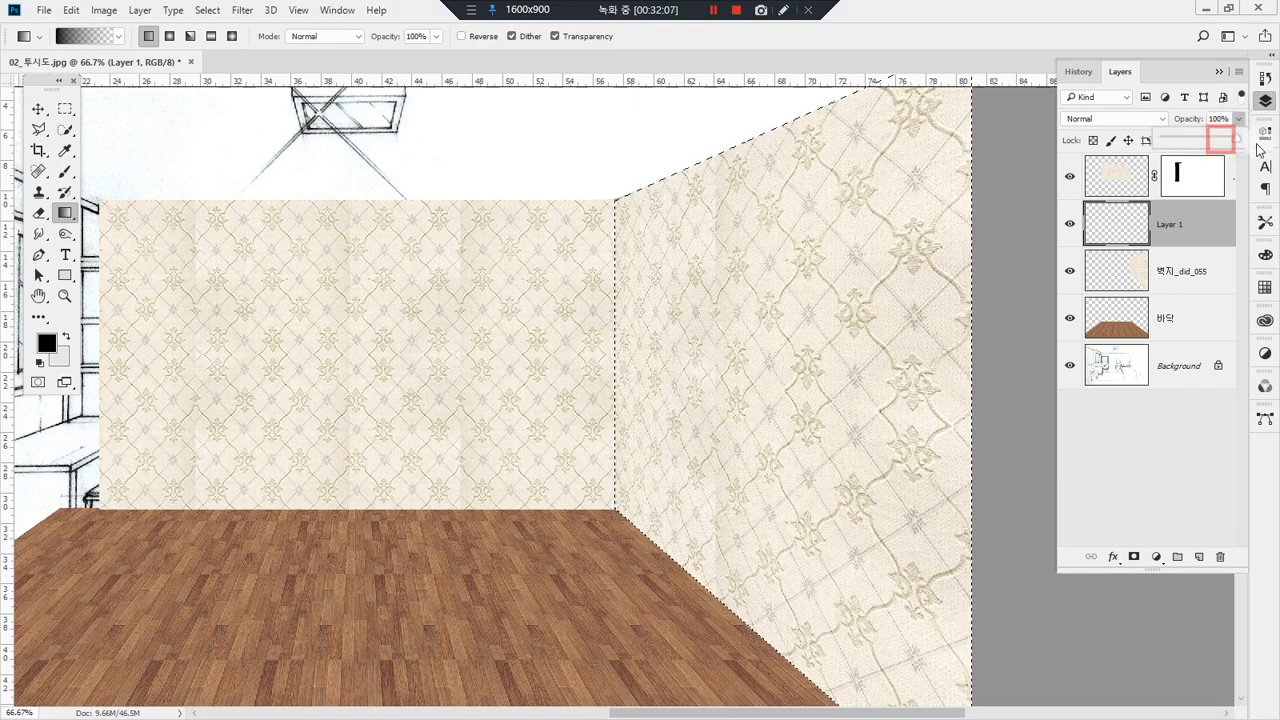
Step: Try black-to-transparent gradients of different lengths and angles over the right wall, undoing each attempt
left_click_drag(588, 344, 896, 369)
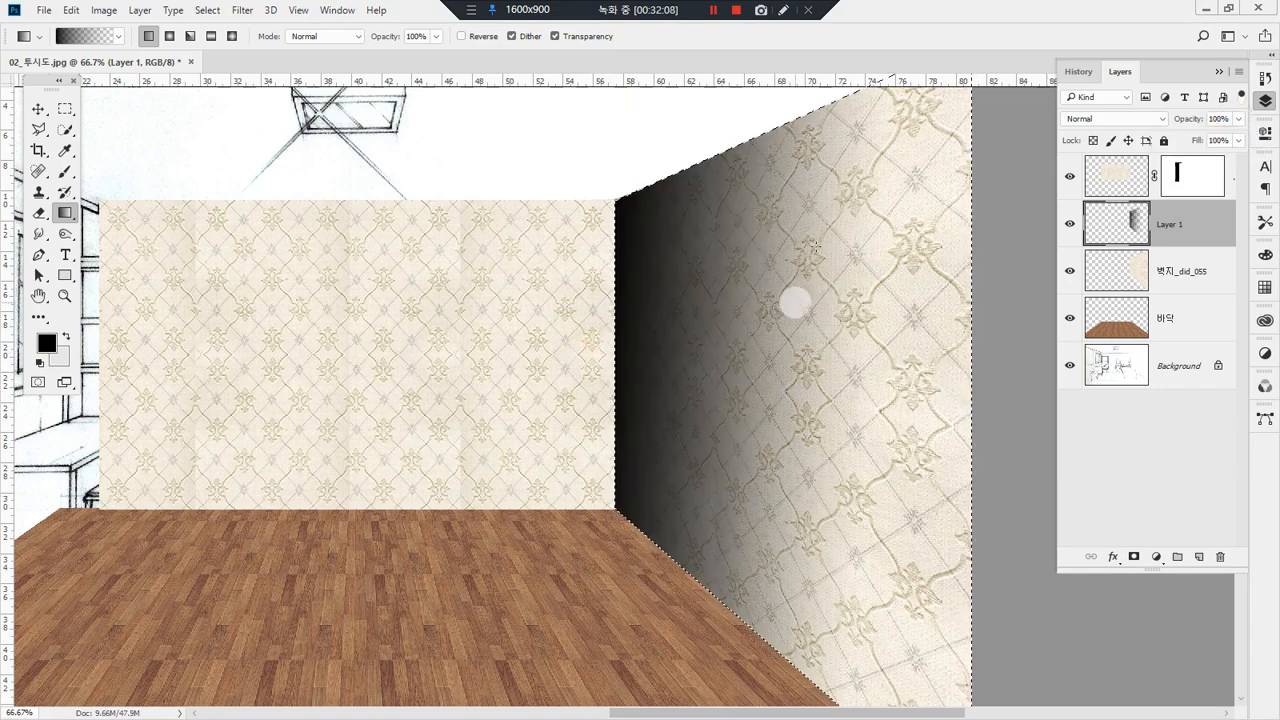
key("ctrl+z")
left_click_drag(571, 321, 756, 307)
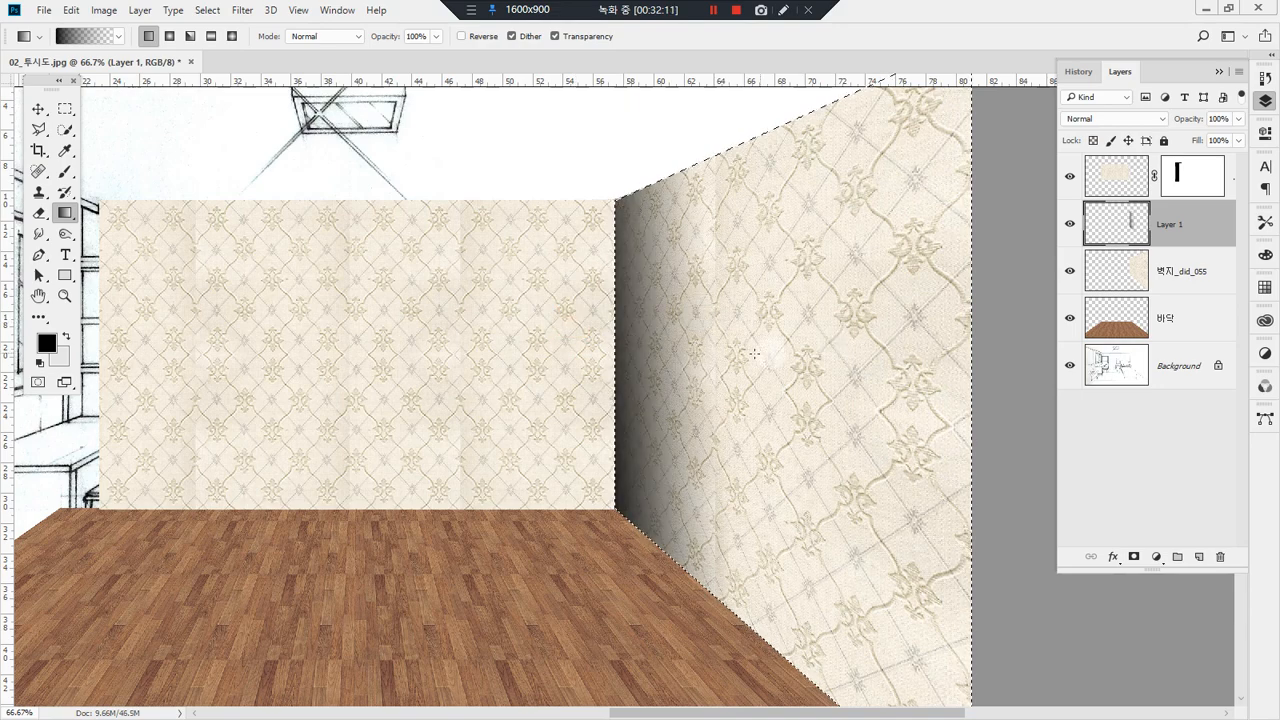
key("ctrl+z")
left_click_drag(591, 286, 839, 434)
key("ctrl+z")
left_click_drag(547, 482, 675, 448)
key("ctrl+z")
left_click_drag(597, 157, 847, 446)
key("ctrl+z")
Step: Draw a horizontal black-to-transparent gradient from the wall corner across the right wall and set Layer 1's opacity to 25%
left_click_drag(586, 363, 803, 370)
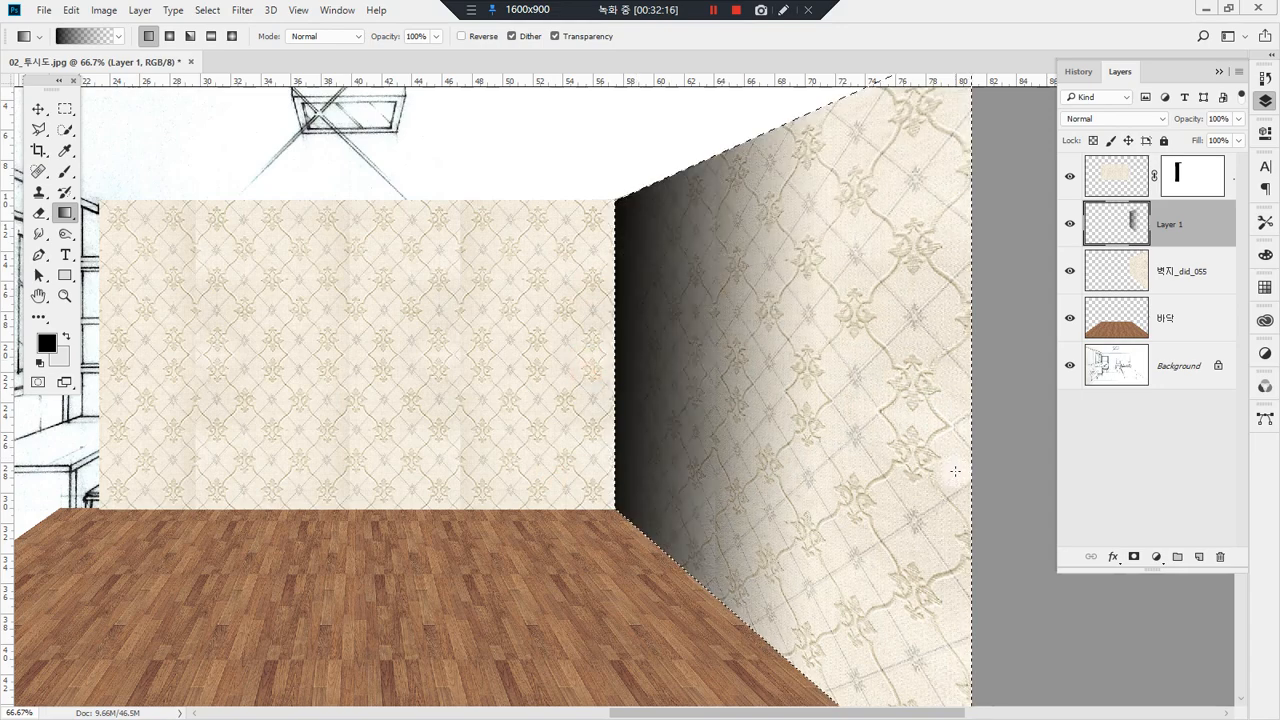
left_click(1238, 119)
left_click_drag(1207, 138, 1181, 147)
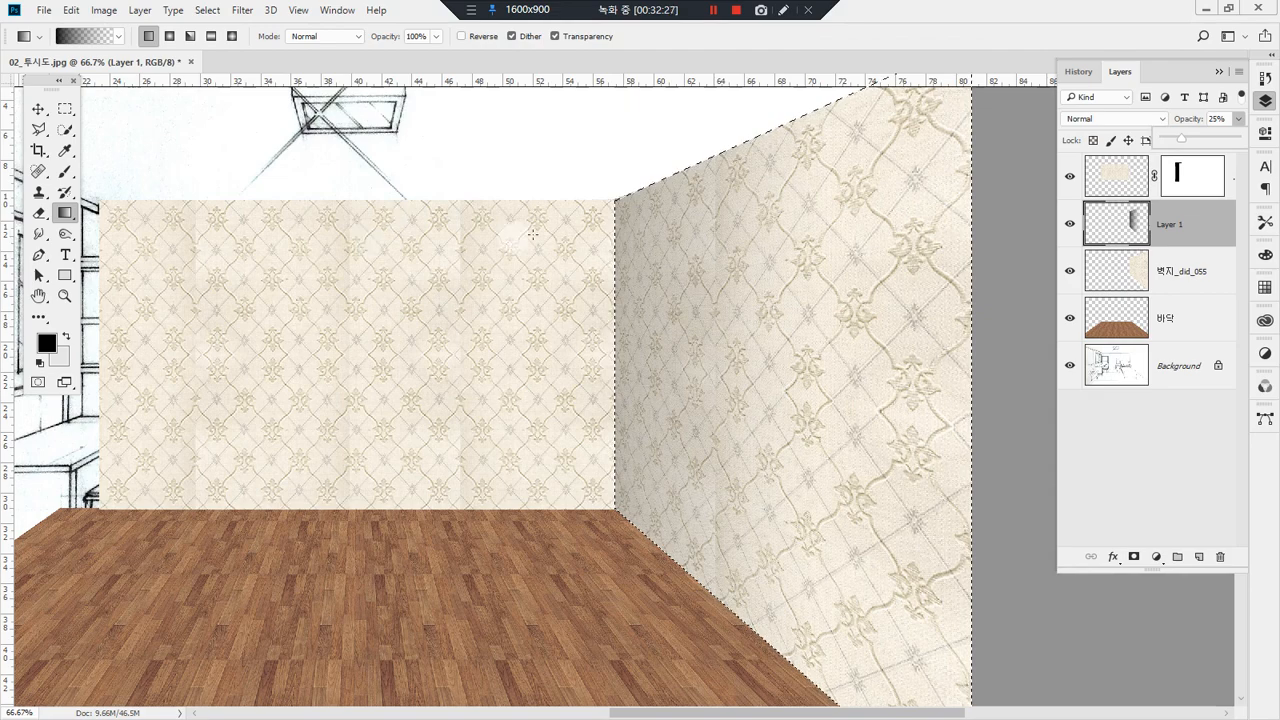
Step: Add gradients on Layer 1 that darken the right wall inward from its ceiling edge and its floor edge
left_click_drag(744, 121, 673, 579)
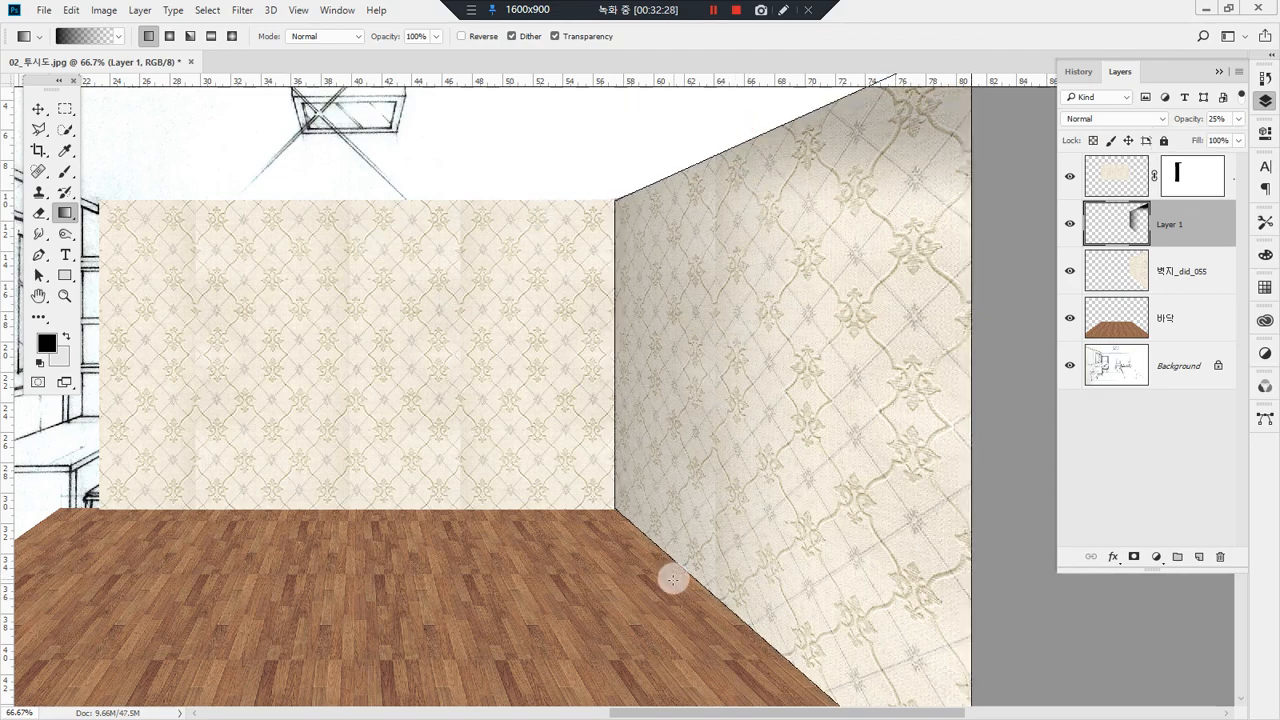
mouse_move(676, 420)
left_mouse_down()
mouse_move(717, 170)
mouse_move(755, 401)
left_mouse_up()
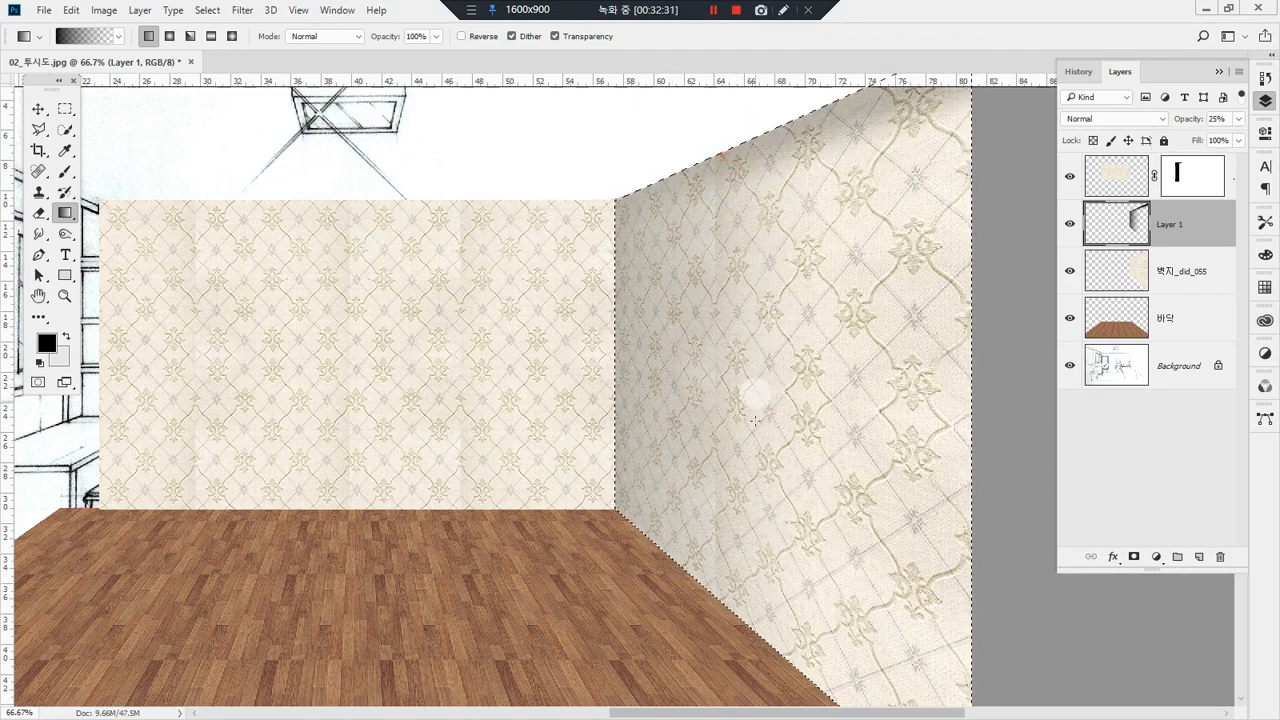
left_click_drag(704, 587, 729, 522)
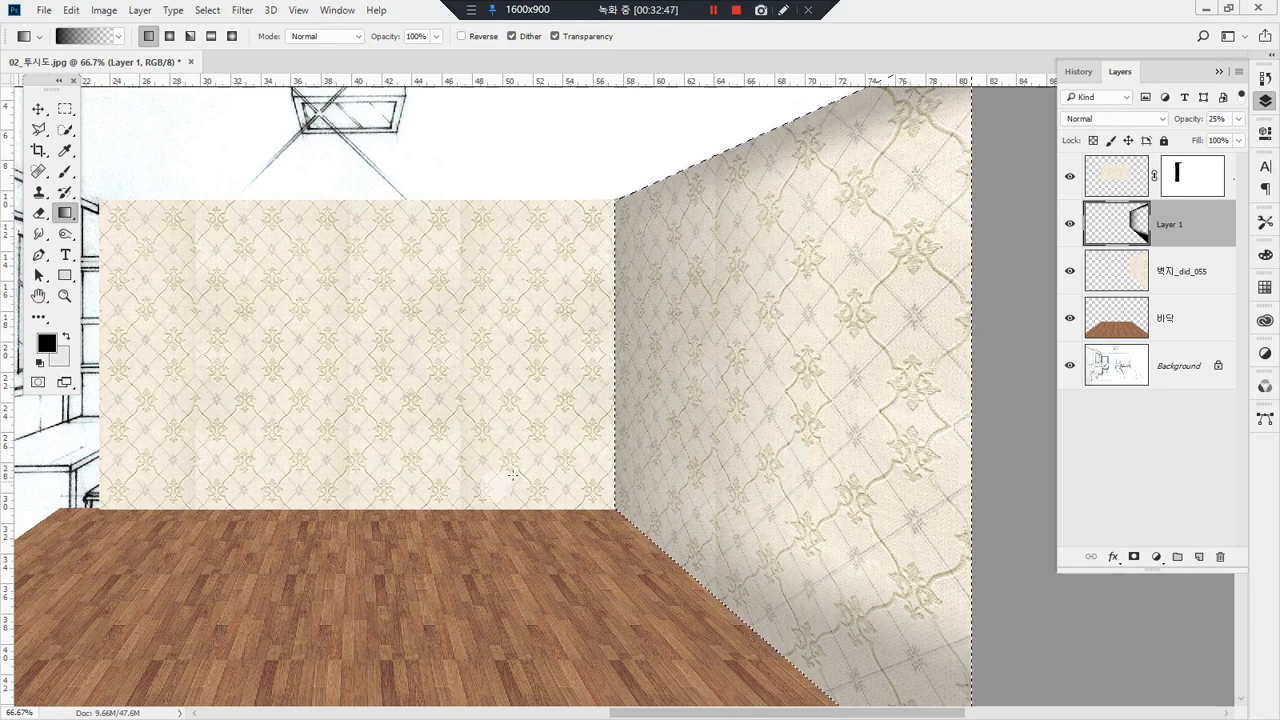
Step: Create an 800 x 800 px document at 72 ppi and set up a radial gradient with the Foreground to Background preset
key("ctrl+n")
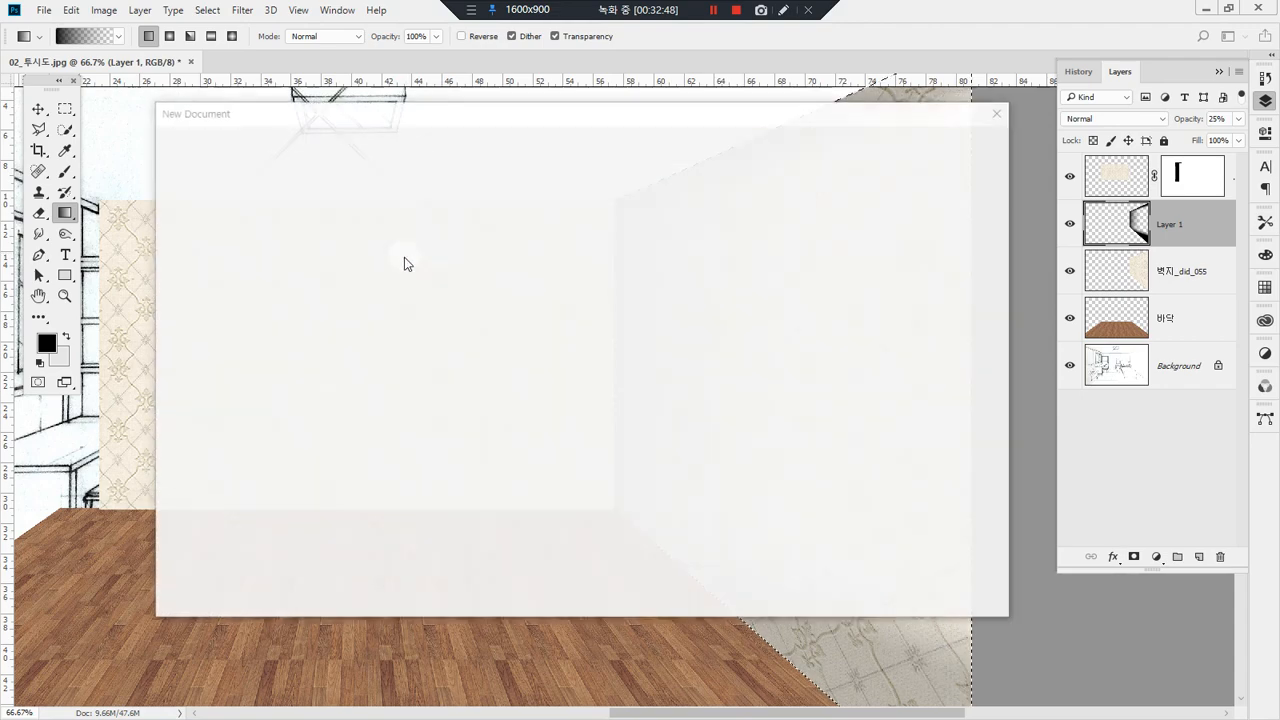
double_click(252, 416)
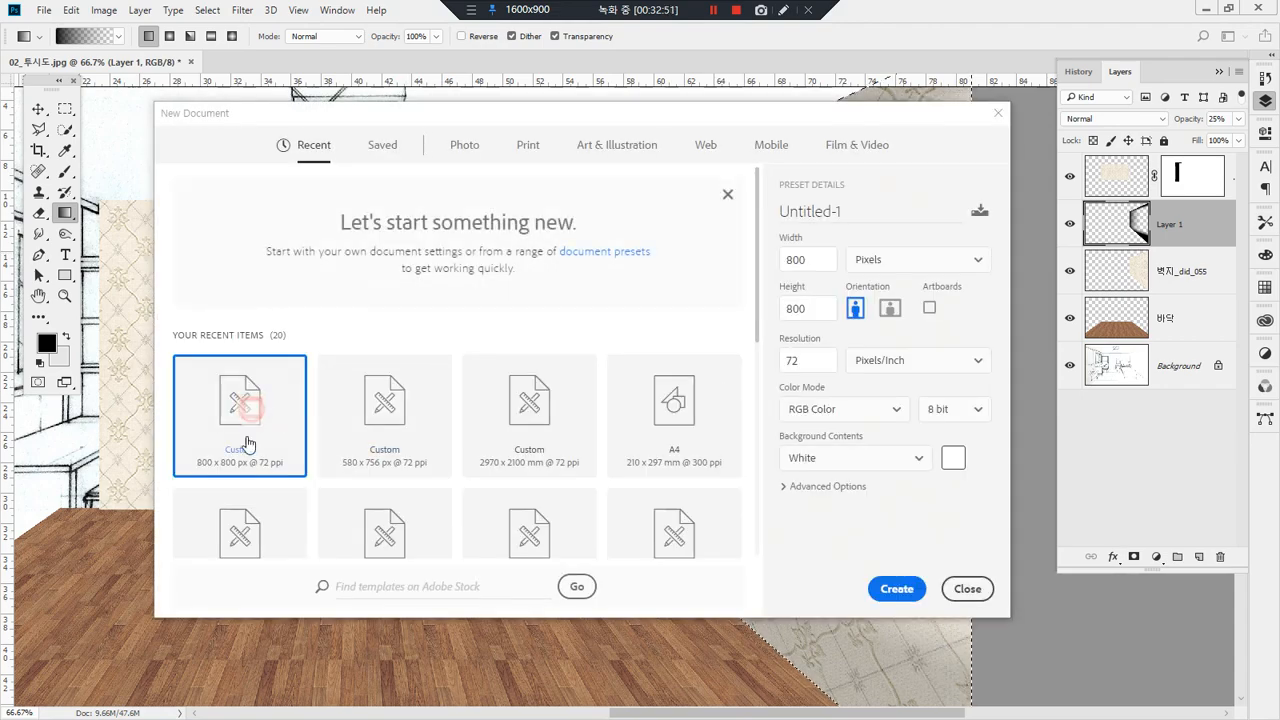
left_click(169, 37)
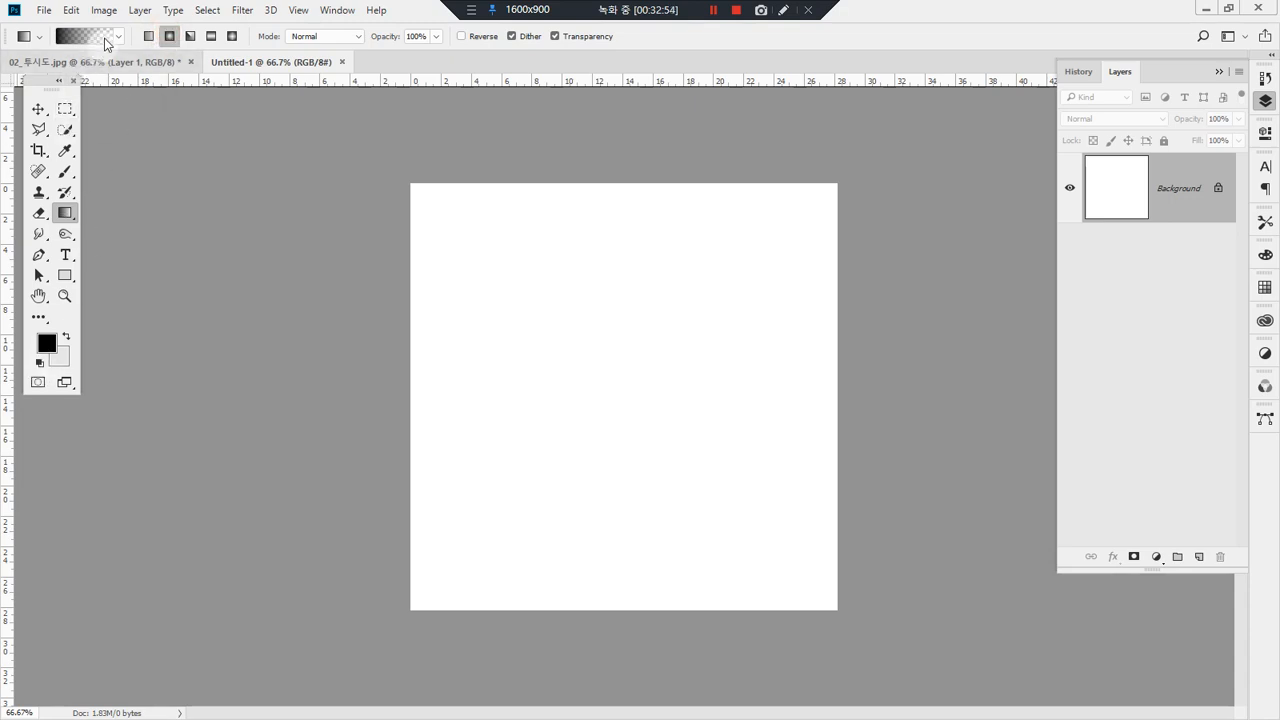
left_click(118, 37)
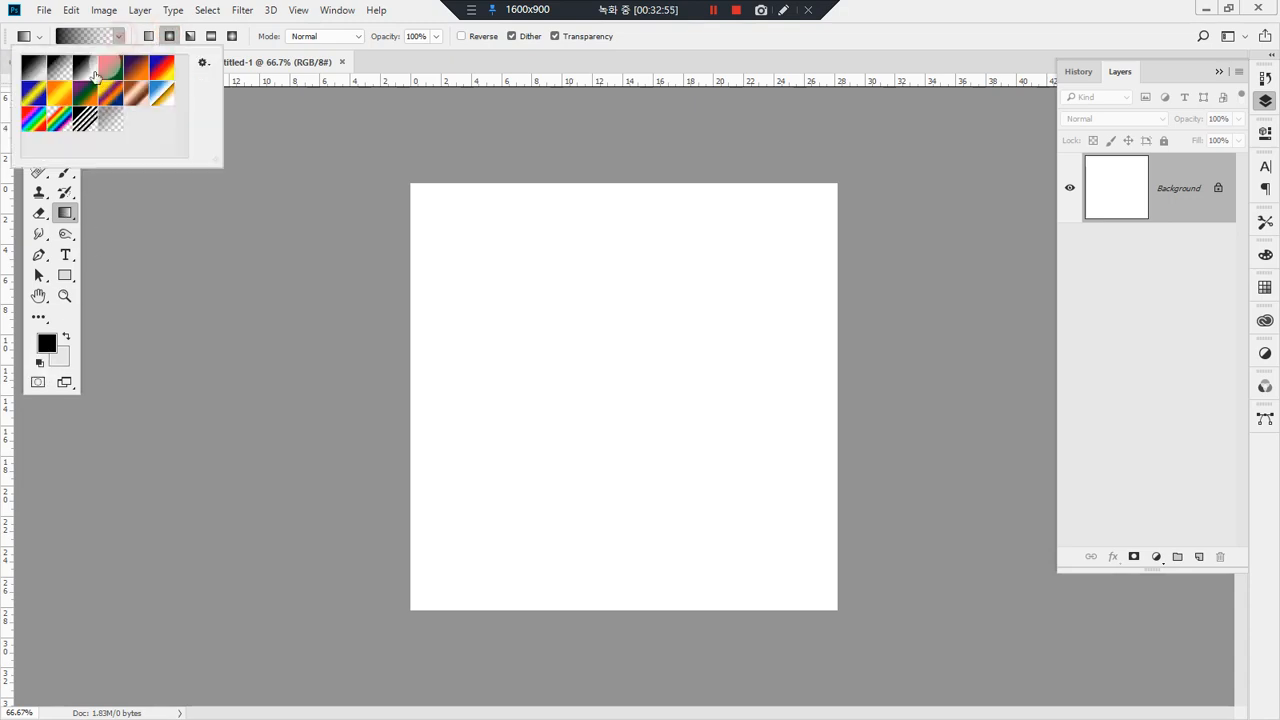
left_click(30, 72)
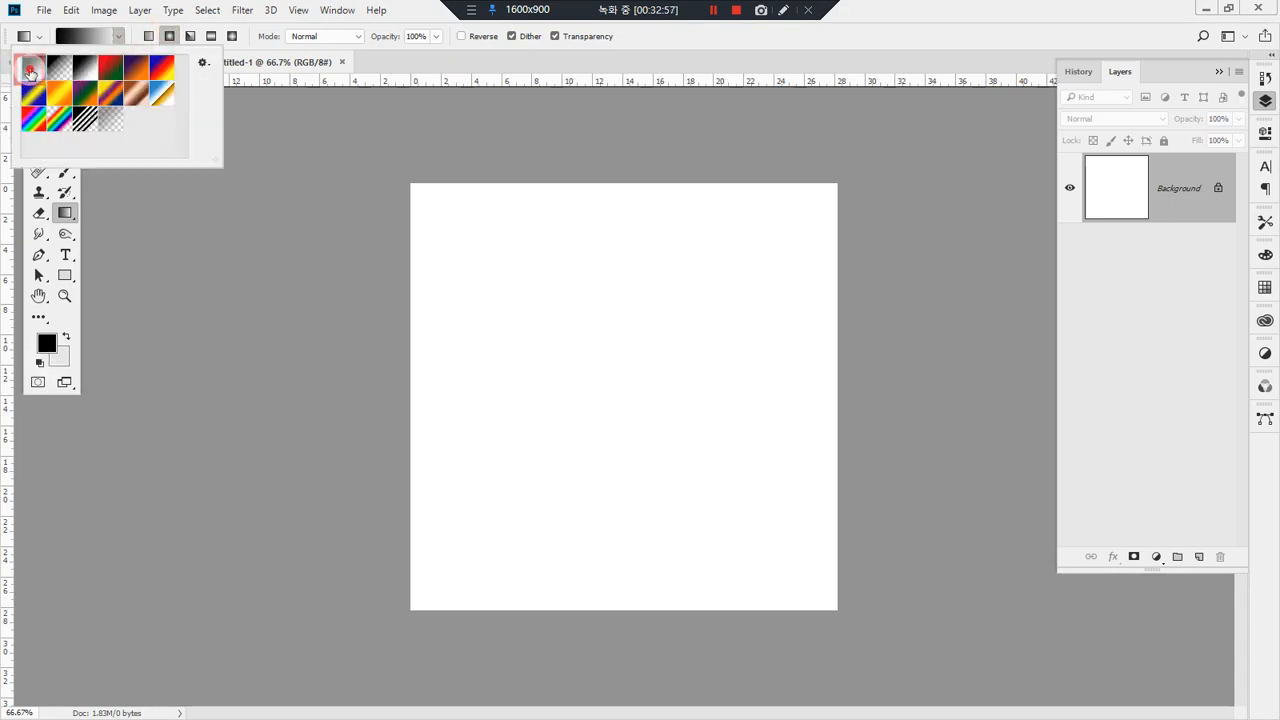
left_click(170, 37)
mouse_move(167, 55)
left_mouse_down()
mouse_move(161, 18)
mouse_move(176, 29)
mouse_move(166, 80)
left_mouse_up()
Step: Try radial gradients outward from the canvas centre with normal and swapped foreground and background colors, undoing each
mouse_move(618, 402)
left_mouse_down()
mouse_move(554, 317)
mouse_move(491, 271)
left_mouse_up()
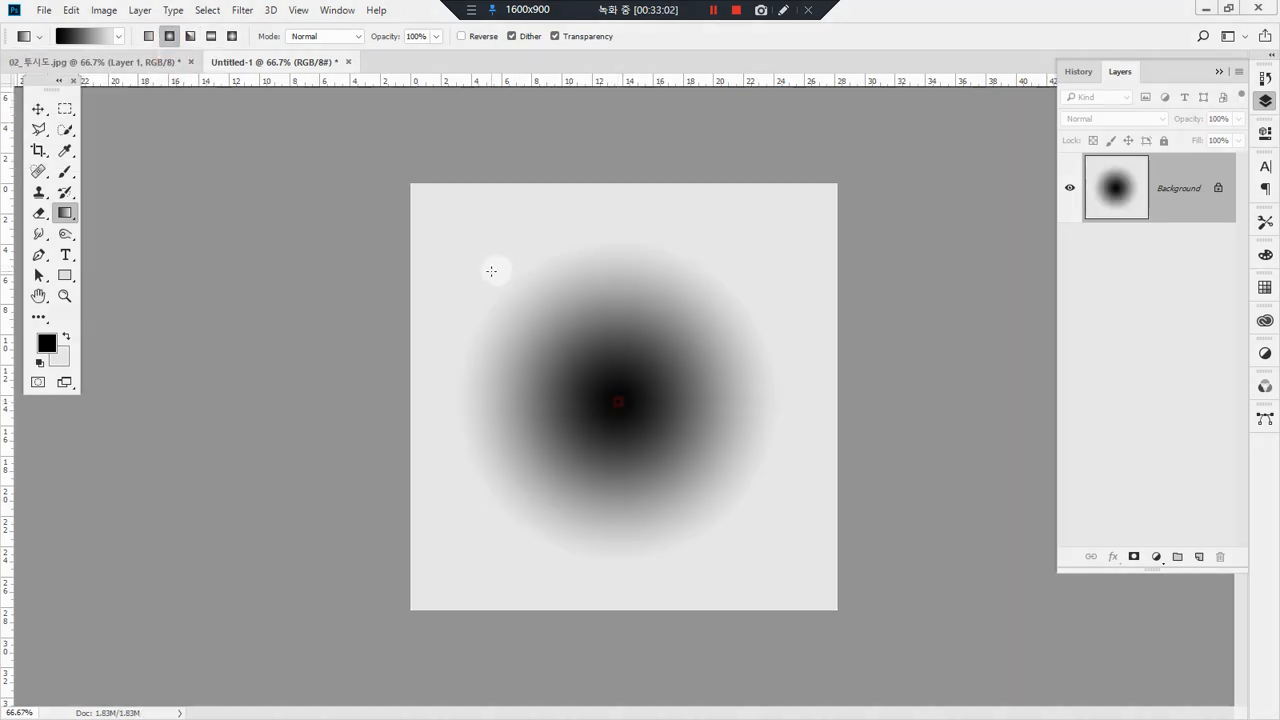
key("ctrl+z")
left_click_drag(574, 360, 474, 245)
key("ctrl+z")
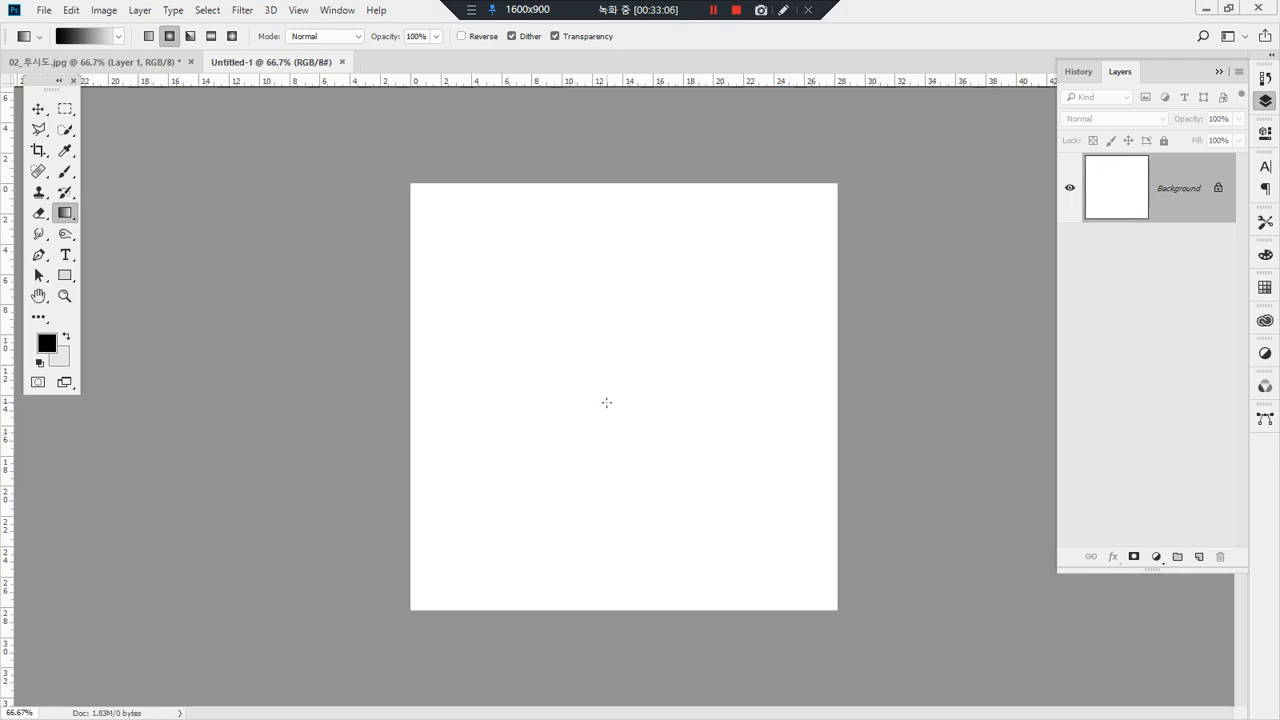
key("x")
left_click_drag(620, 388, 484, 241)
key("ctrl+z")
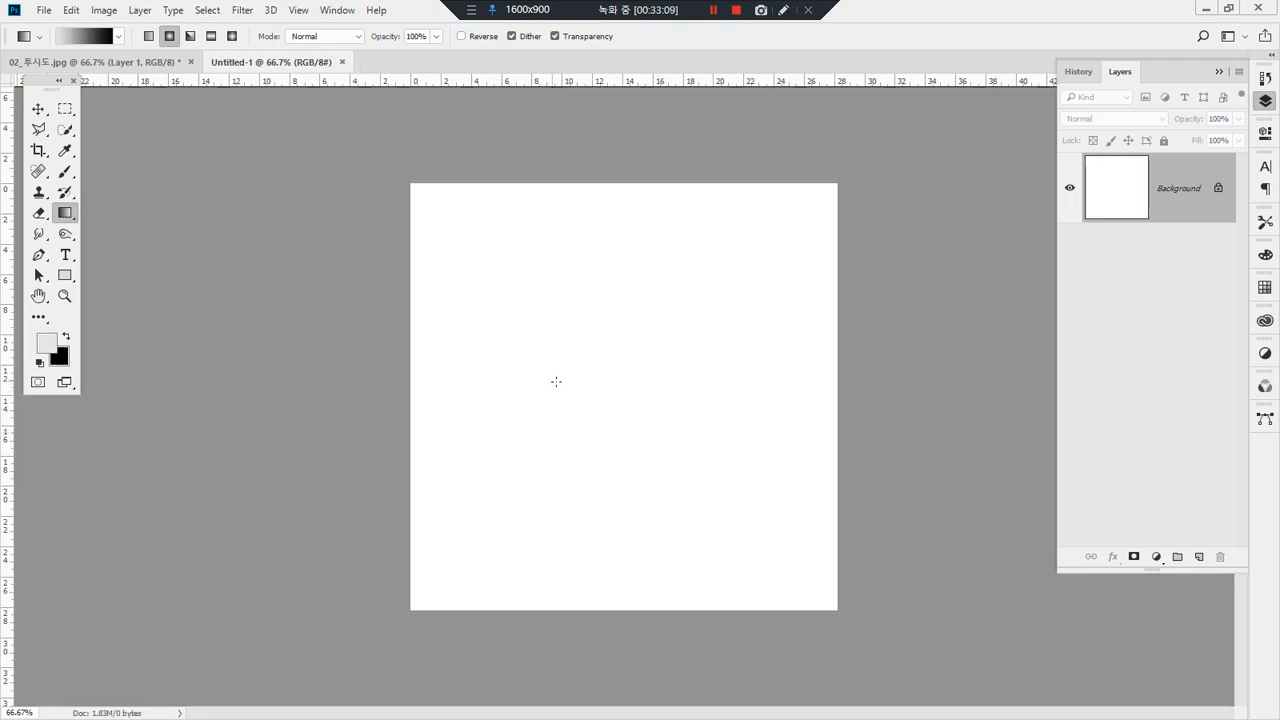
Step: Swap black back to the foreground, redraw radial gradients on the canvas and replace them with an angle gradient
key("x")
left_click_drag(605, 384, 695, 396)
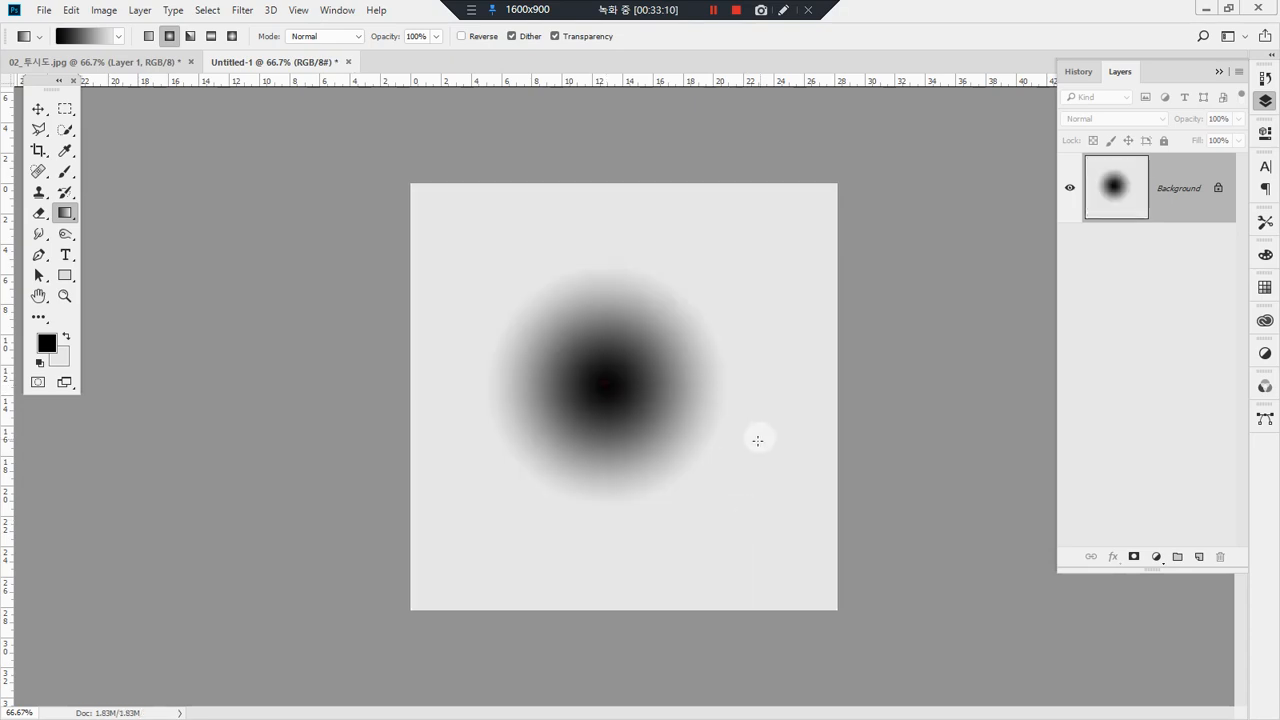
left_click_drag(769, 460, 630, 305)
mouse_move(715, 233)
left_mouse_down()
mouse_move(541, 403)
mouse_move(700, 224)
left_mouse_up()
left_click(190, 37)
left_click_drag(596, 405, 546, 284)
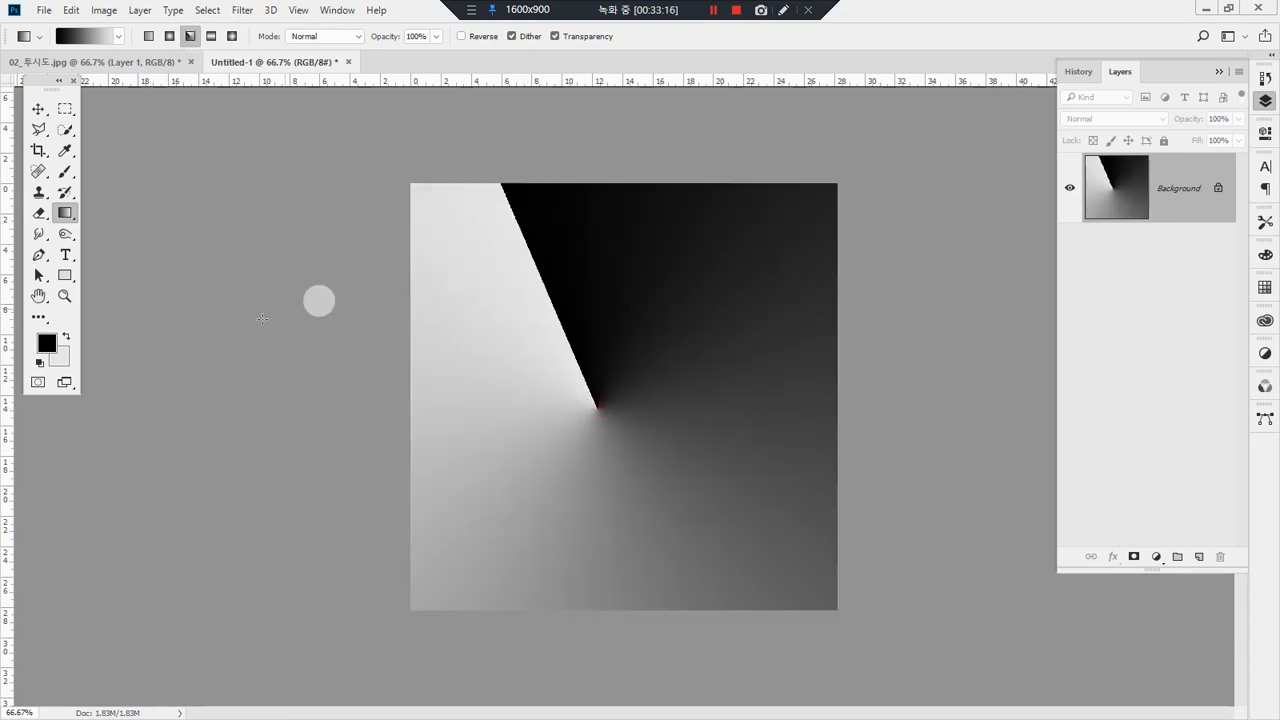
Step: Switch to the reflected gradient style and draw it across the canvas in horizontal, vertical and diagonal directions
left_click(213, 37)
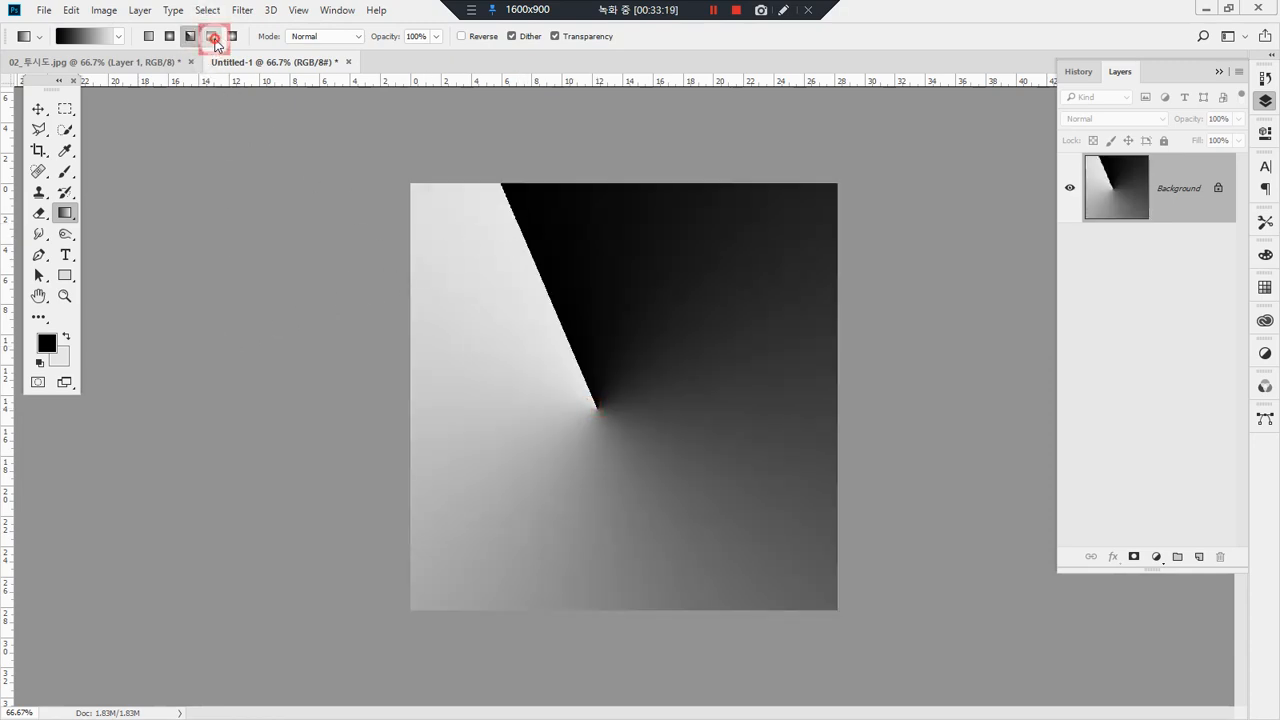
left_click_drag(523, 351, 716, 377)
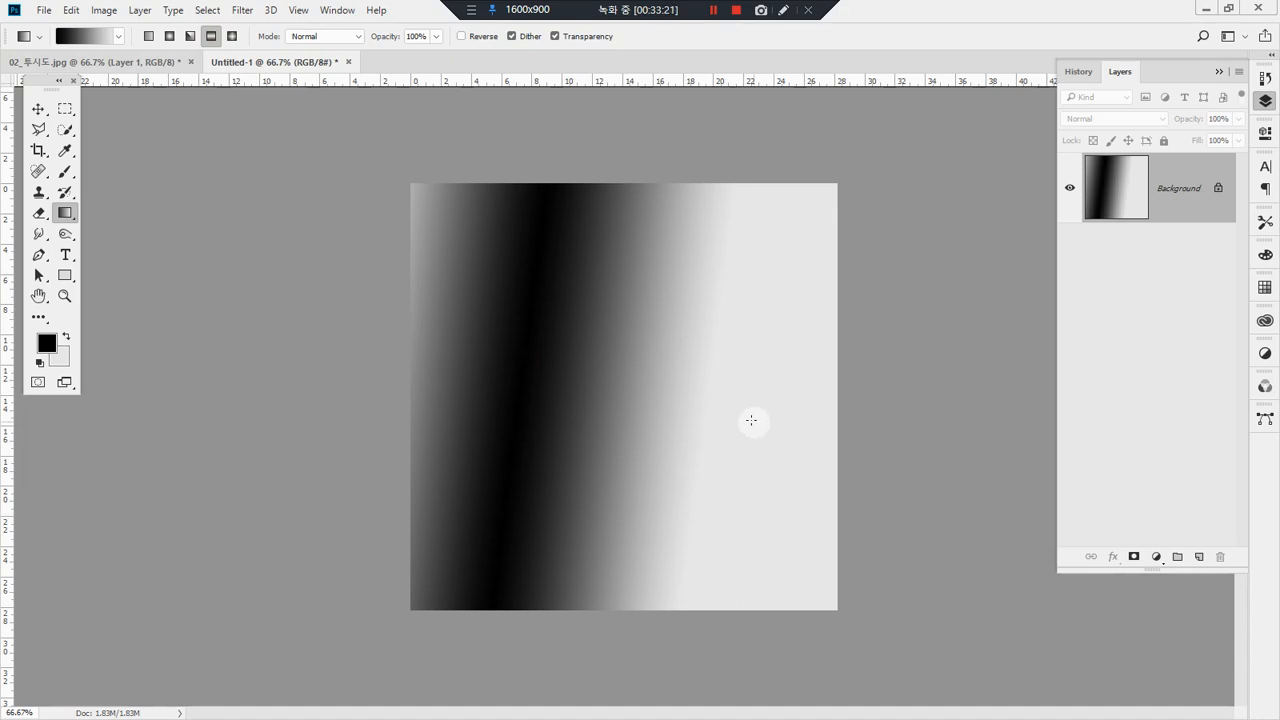
left_click_drag(594, 391, 791, 414)
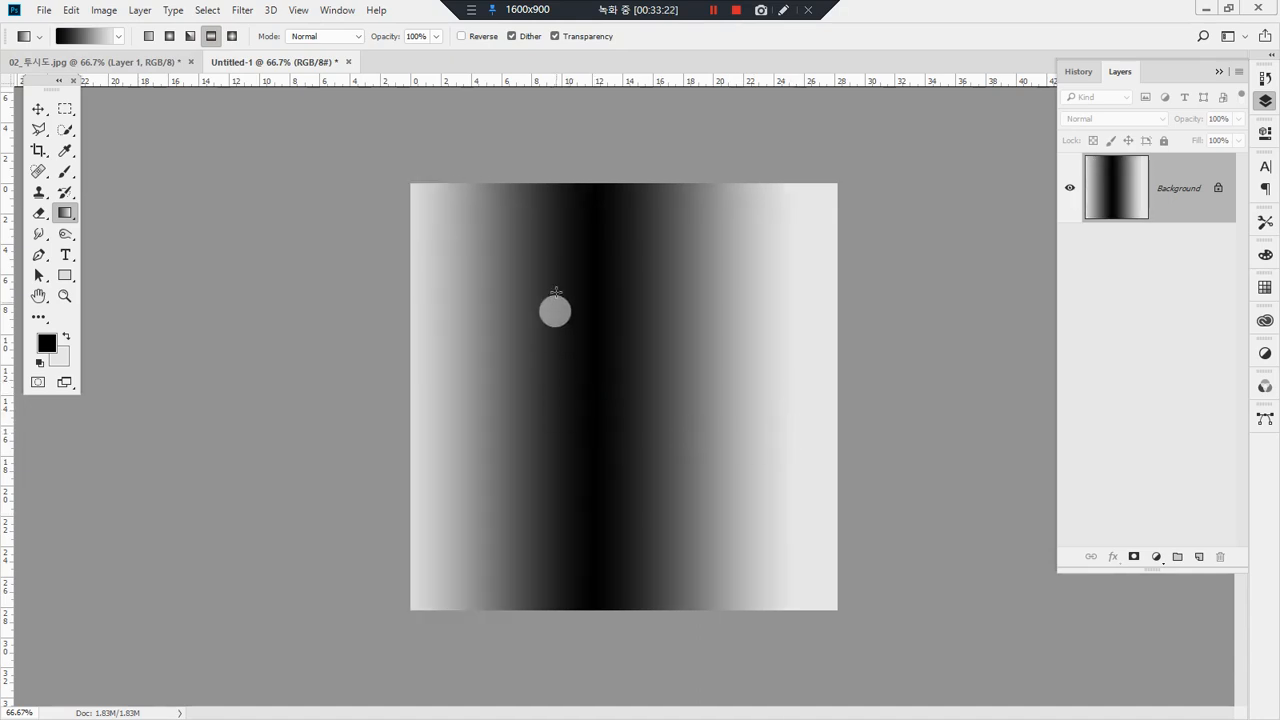
left_click_drag(600, 237, 591, 482)
left_click_drag(491, 400, 818, 412)
left_click_drag(537, 452, 707, 395)
Step: Sample a light grey from the canvas as the foreground color and redraw the reflected gradient vertically and horizontally
left_click(632, 284)
left_click(777, 352, "alt")
left_click_drag(629, 257, 629, 430)
left_click_drag(651, 503, 641, 295)
left_click_drag(723, 343, 358, 305)
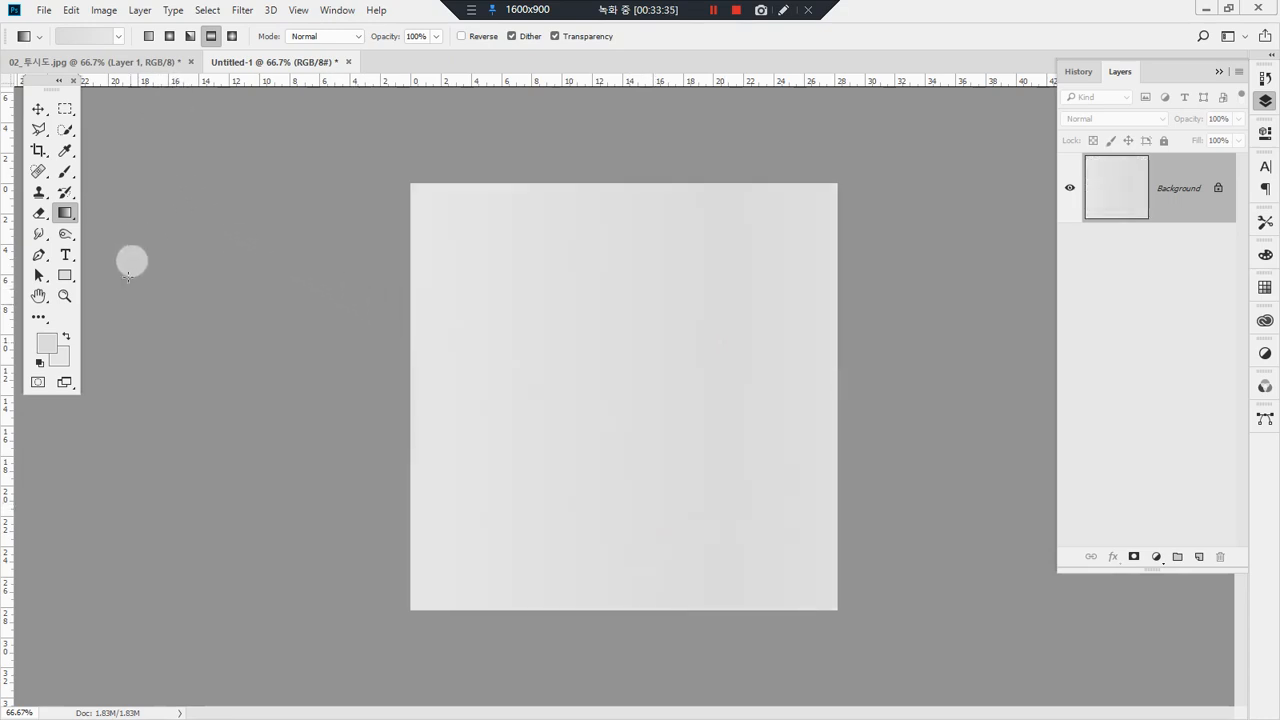
Step: Set the foreground color to black (#000000) and redraw the reflected gradient across the canvas
left_click(50, 345)
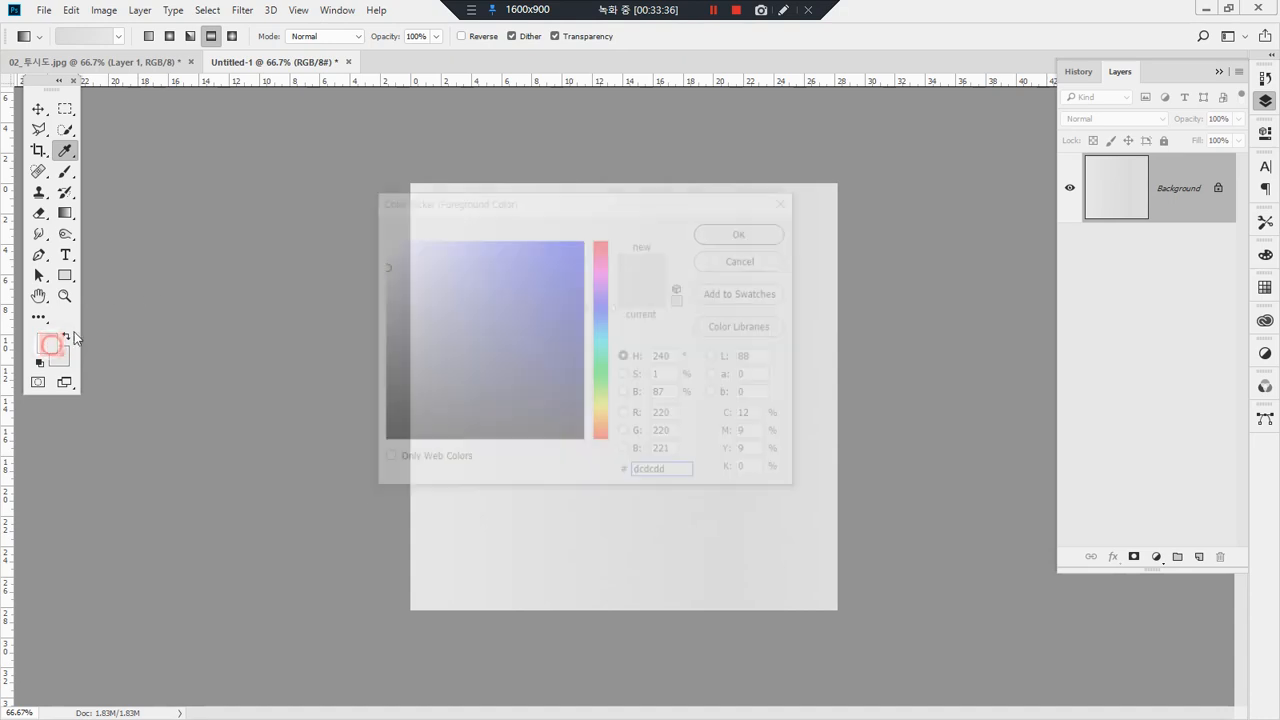
left_click_drag(437, 329, 376, 446)
left_click(728, 236)
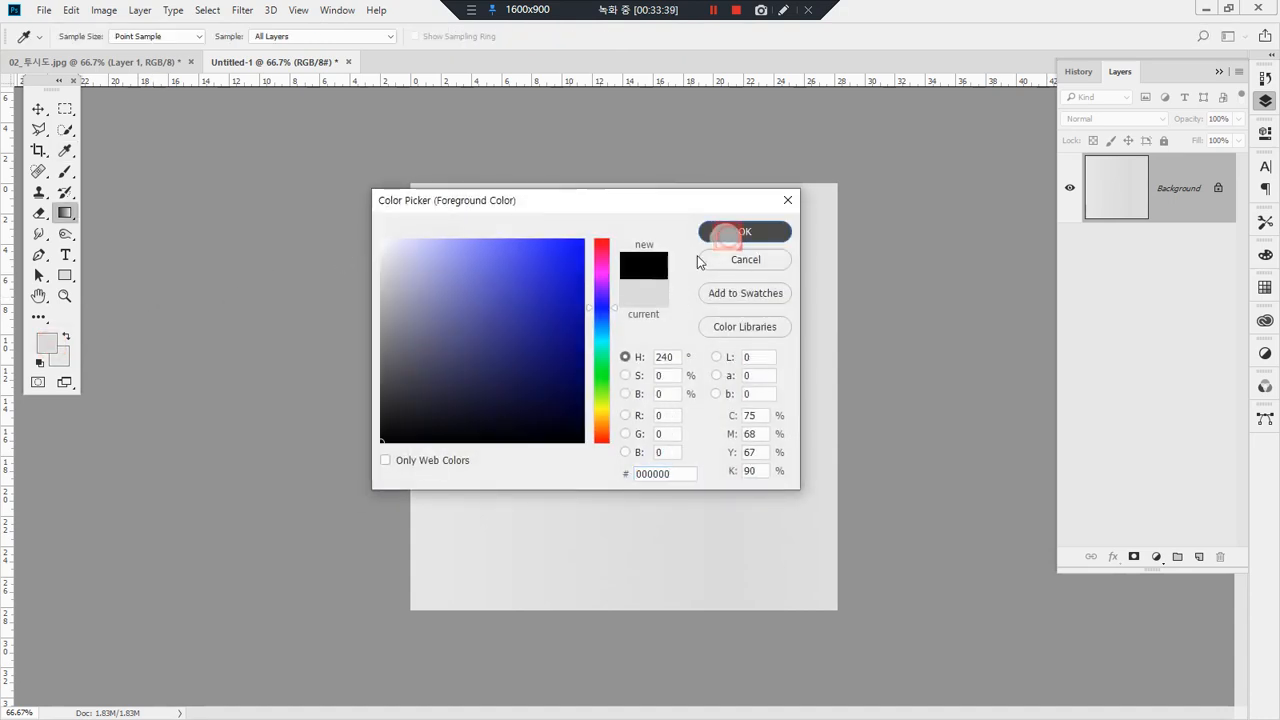
left_click_drag(574, 366, 470, 434)
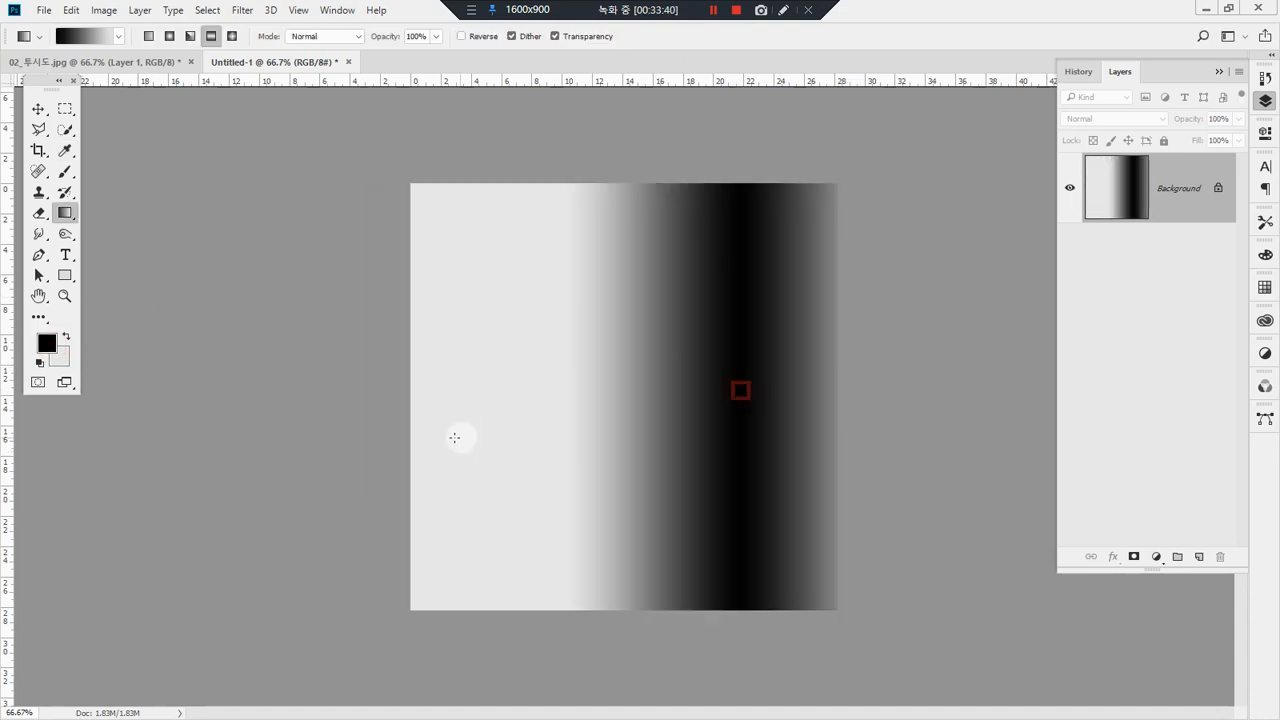
Step: Switch to the diamond gradient style and draw it repeatedly on the canvas from various starting points and in various directions
left_click(231, 37)
mouse_move(586, 414)
left_mouse_down()
mouse_move(705, 297)
mouse_move(563, 480)
left_mouse_up()
left_click(561, 492)
left_click_drag(641, 328, 641, 328)
left_click_drag(657, 446, 556, 275)
left_click_drag(640, 263, 439, 347)
left_click_drag(510, 389, 667, 412)
left_click_drag(723, 491, 590, 305)
left_click_drag(694, 220, 657, 405)
left_click_drag(623, 489, 758, 388)
Step: Draw a diagonal linear gradient across the canvas, then replace it with radial gradients from the centre and from the upper-left area
left_click(149, 36)
left_click_drag(686, 497, 429, 214)
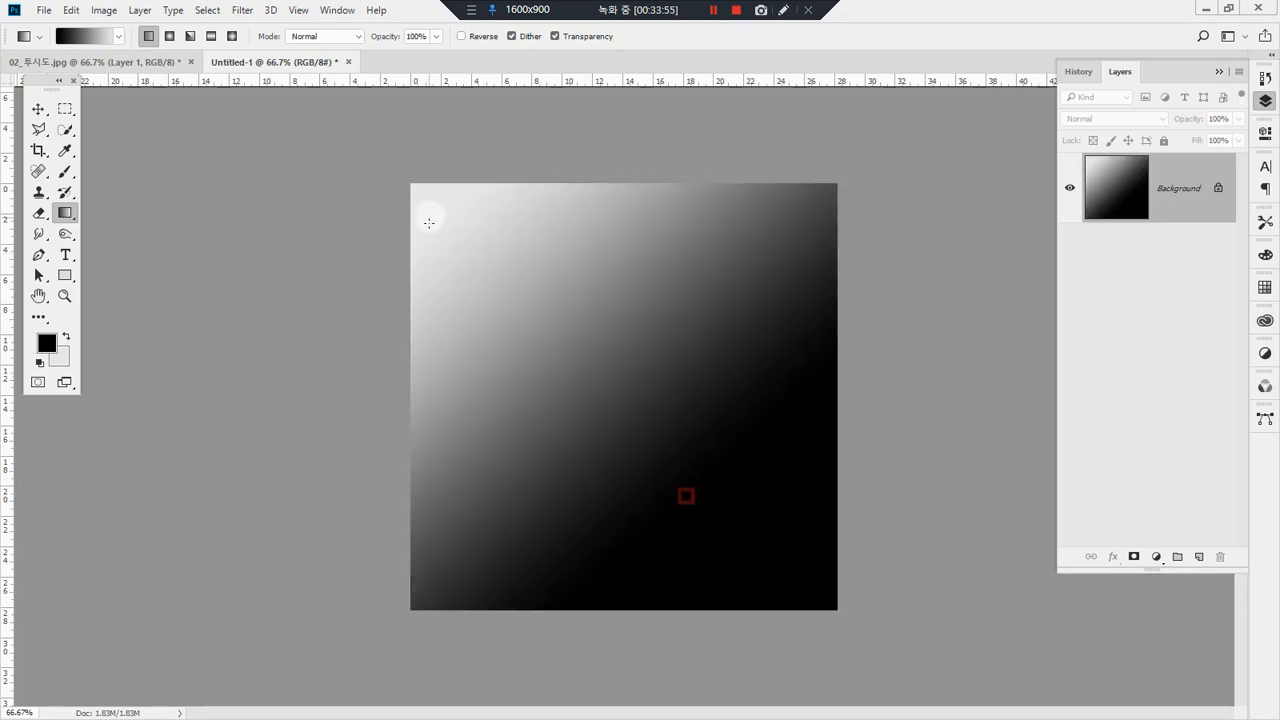
left_click(170, 36)
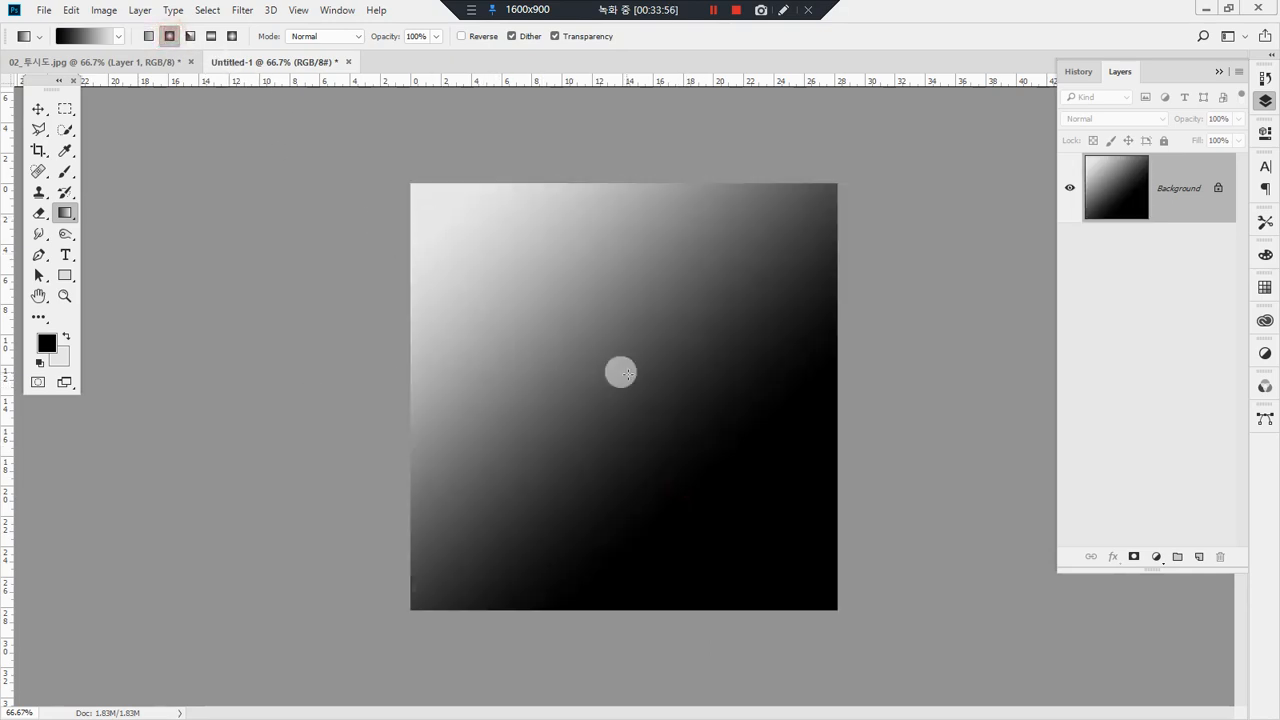
left_click_drag(651, 386, 509, 200)
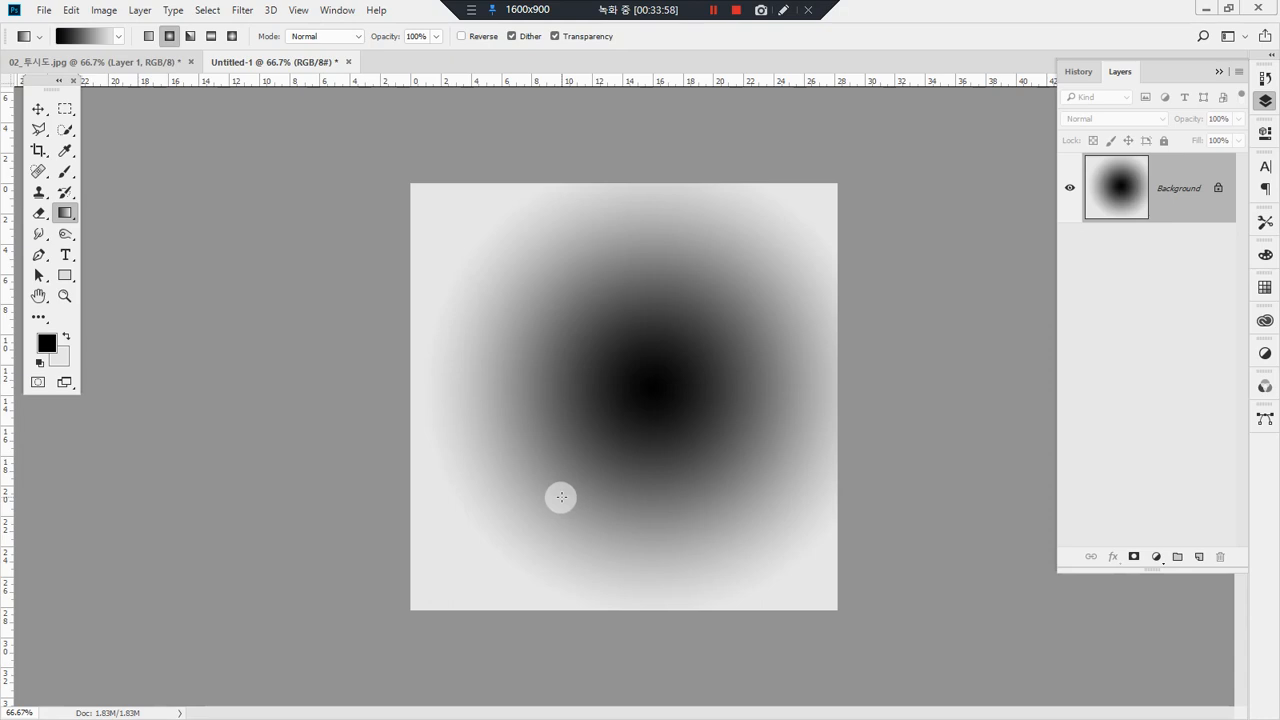
left_click_drag(523, 277, 634, 580)
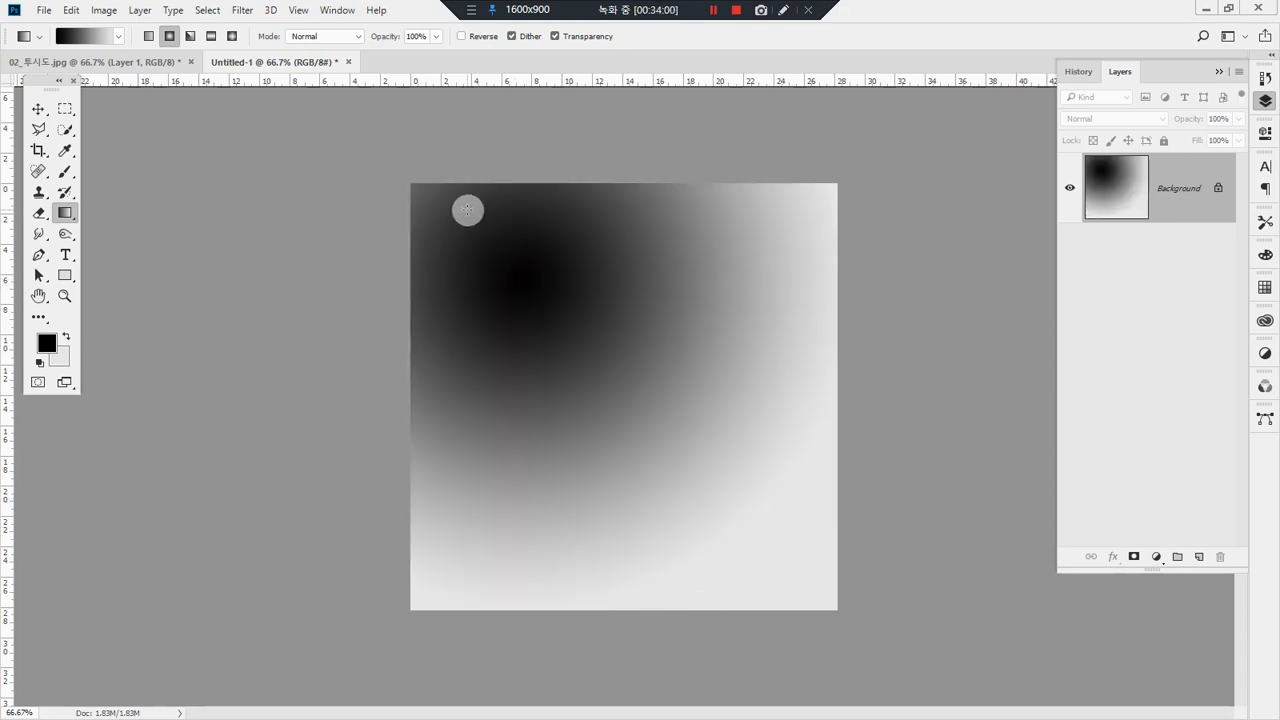
Step: Fill the canvas with the light grey background color and draw a tall elliptical selection around its middle
key("ctrl+BackSpace")
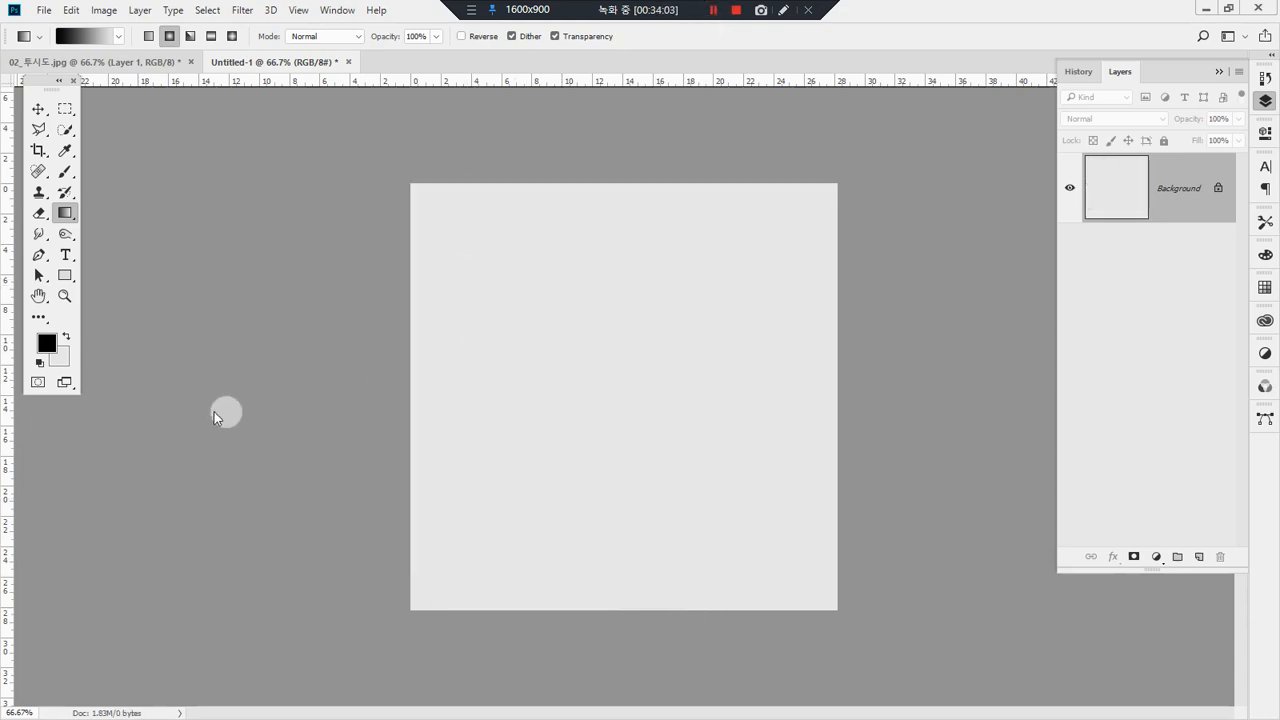
left_click(64, 108)
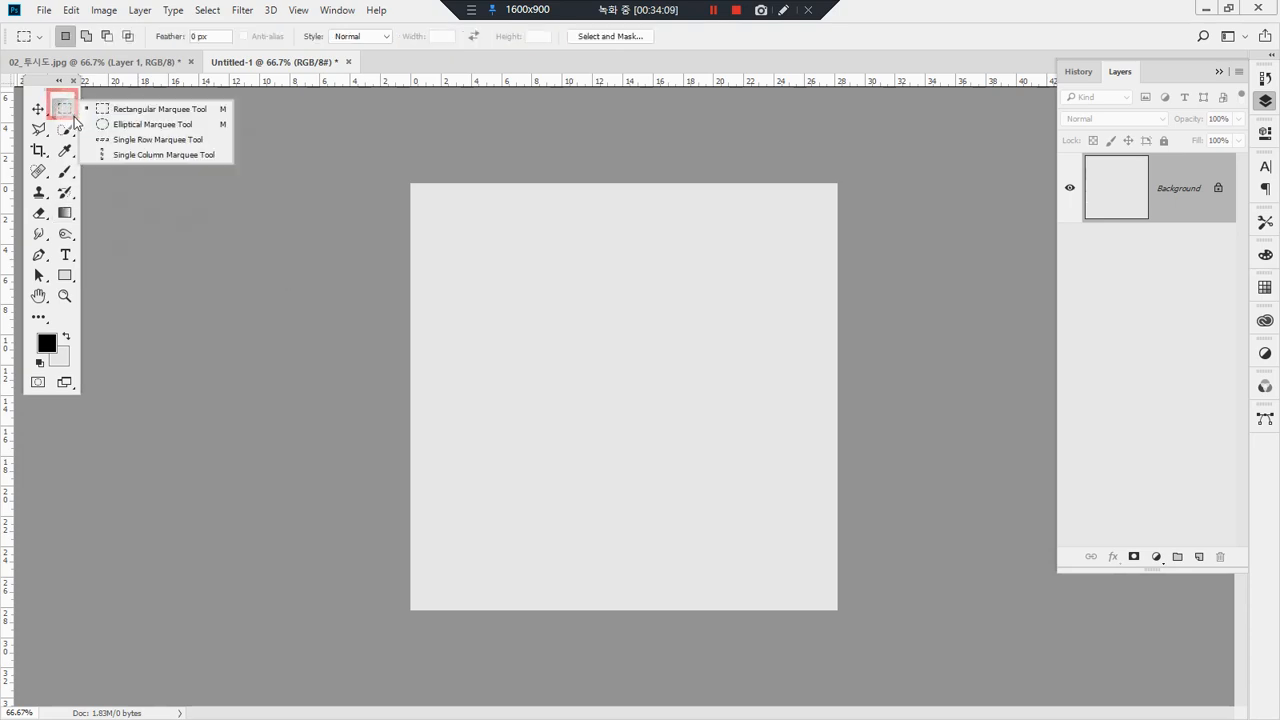
left_click(100, 125)
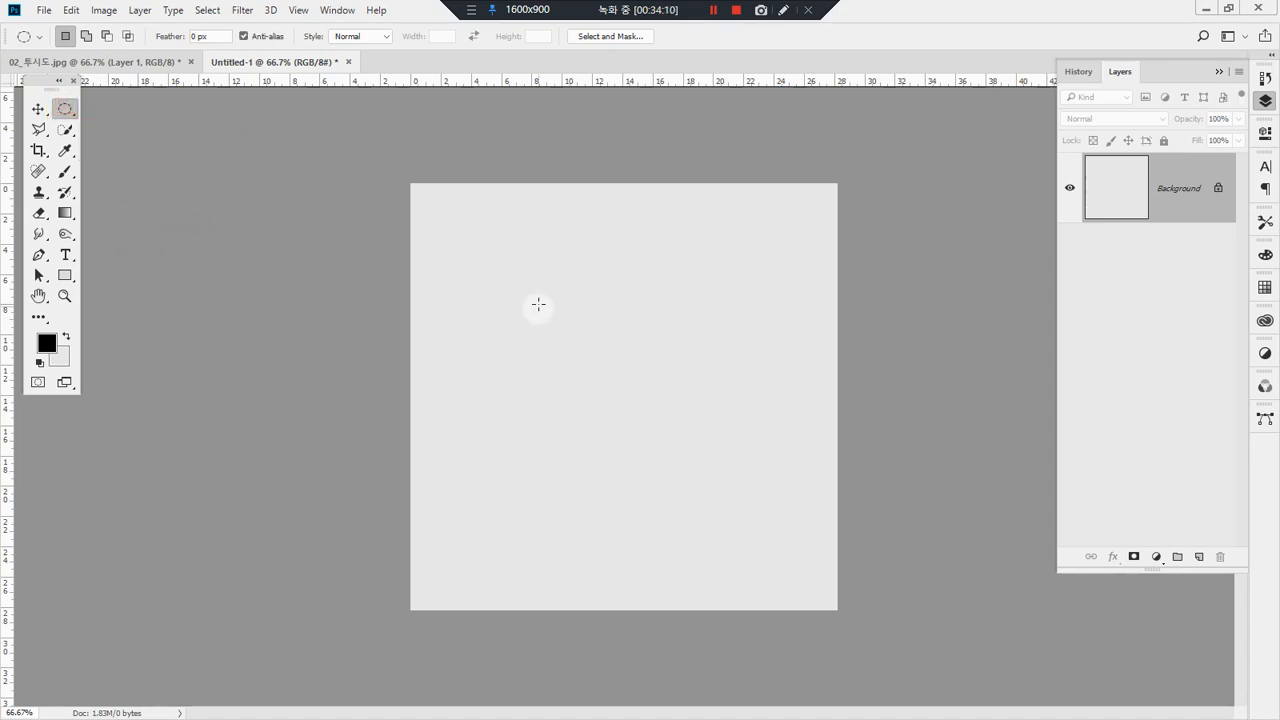
left_click_drag(537, 259, 750, 554)
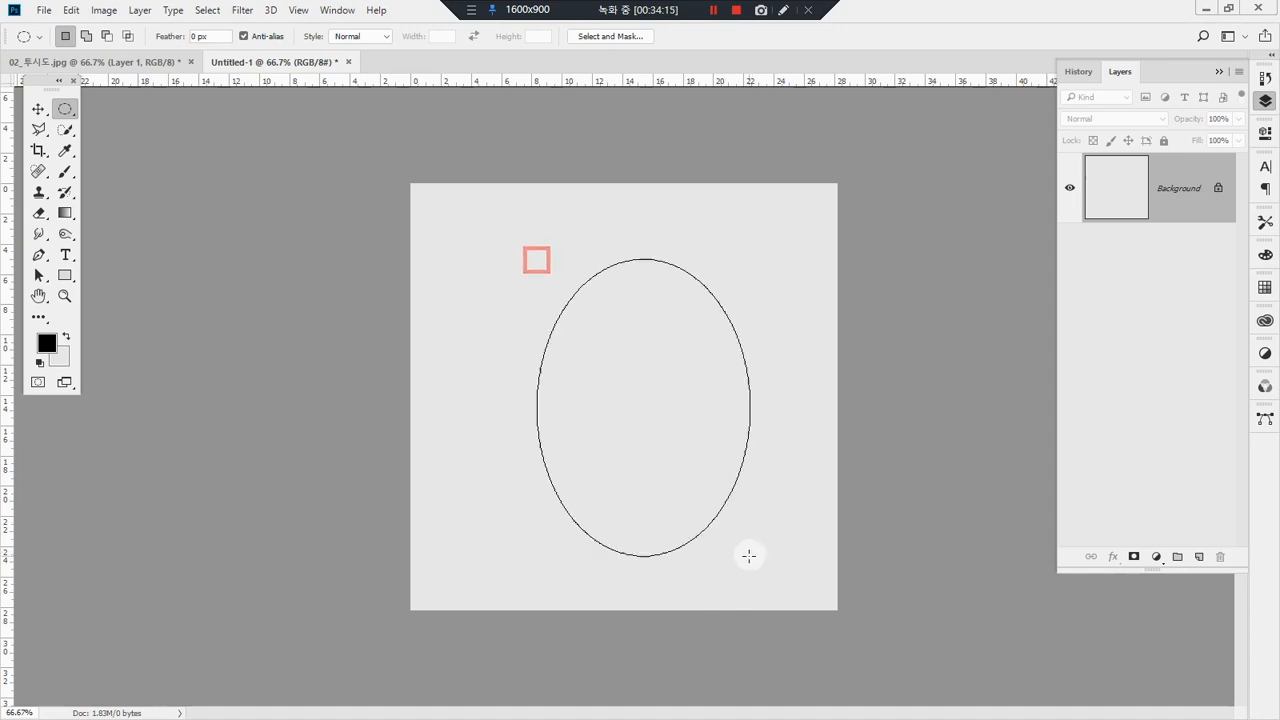
Step: Choose green #159b1c as the foreground color and swap it with the light grey background color
left_click(47, 343)
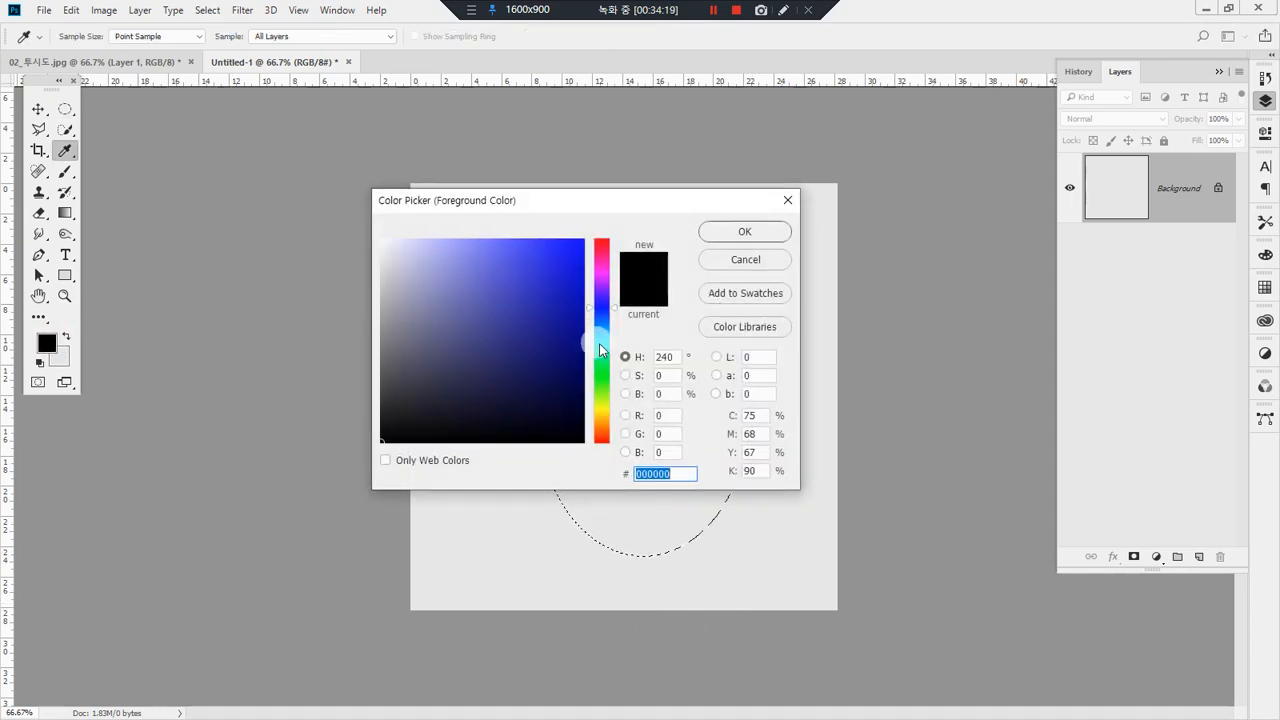
left_click(601, 376)
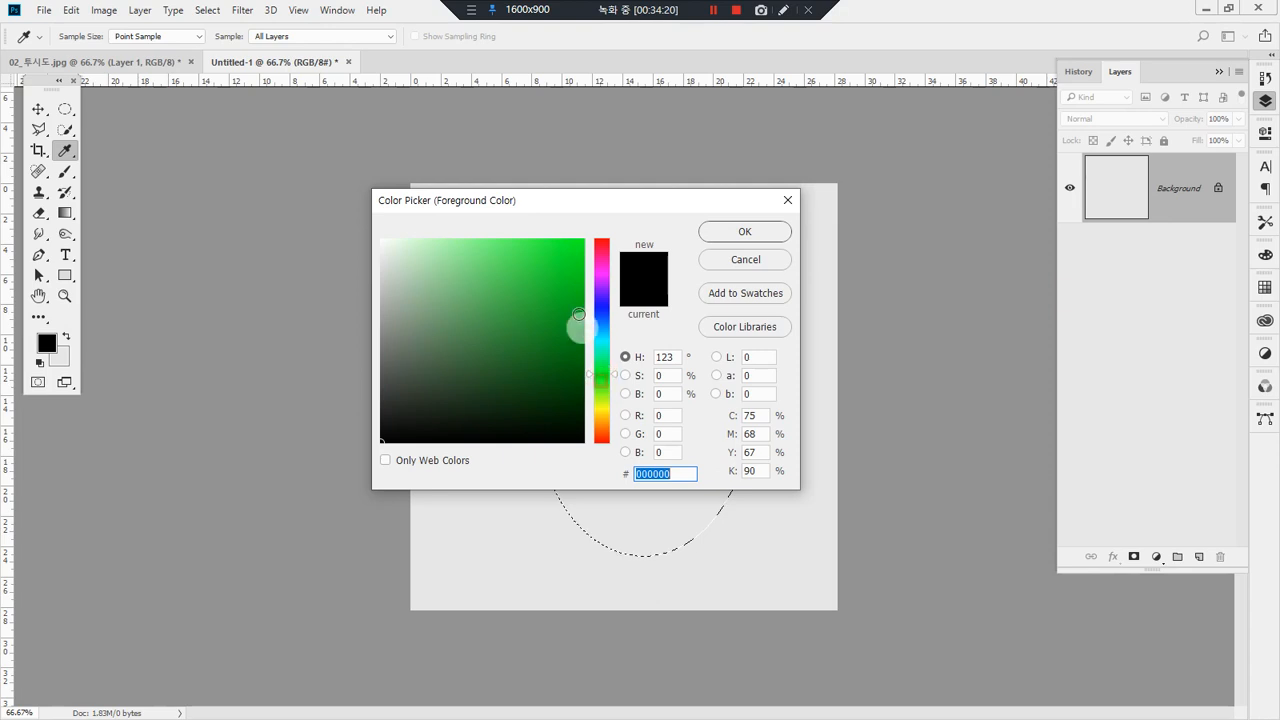
left_click(558, 274)
mouse_move(558, 274)
left_mouse_down()
mouse_move(543, 297)
mouse_move(556, 318)
left_mouse_up()
left_click(740, 234)
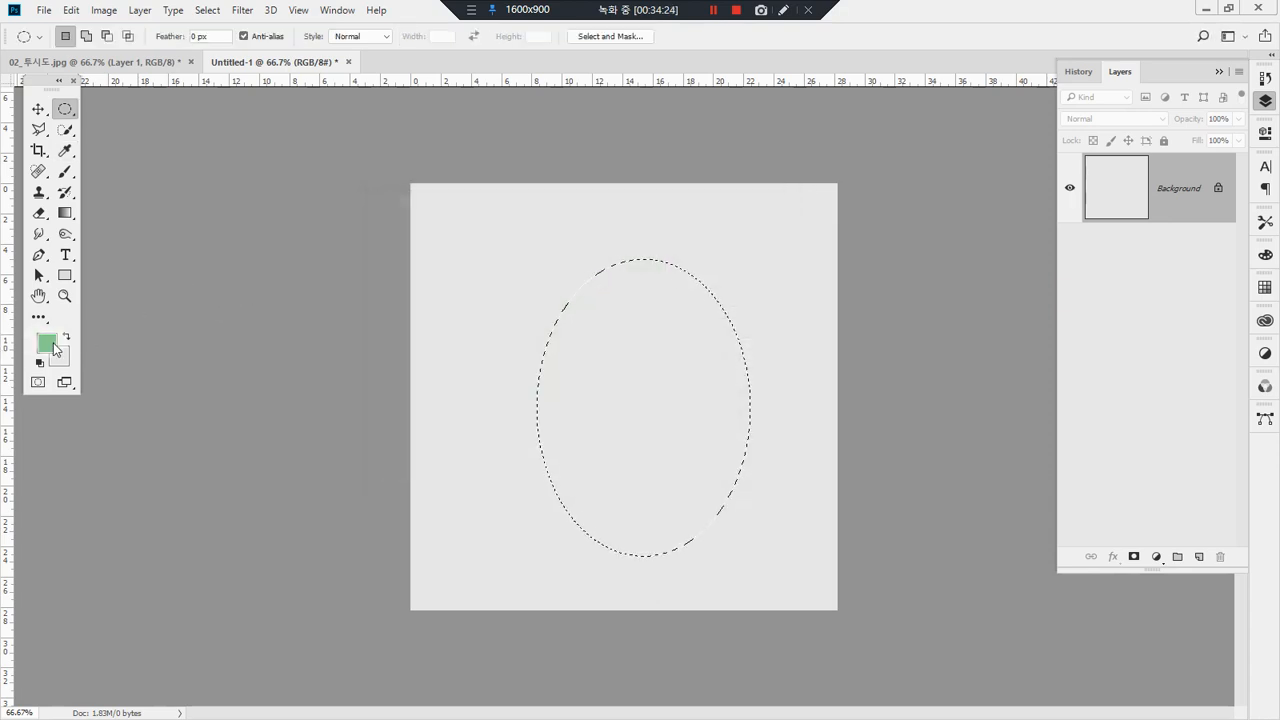
left_click(68, 337)
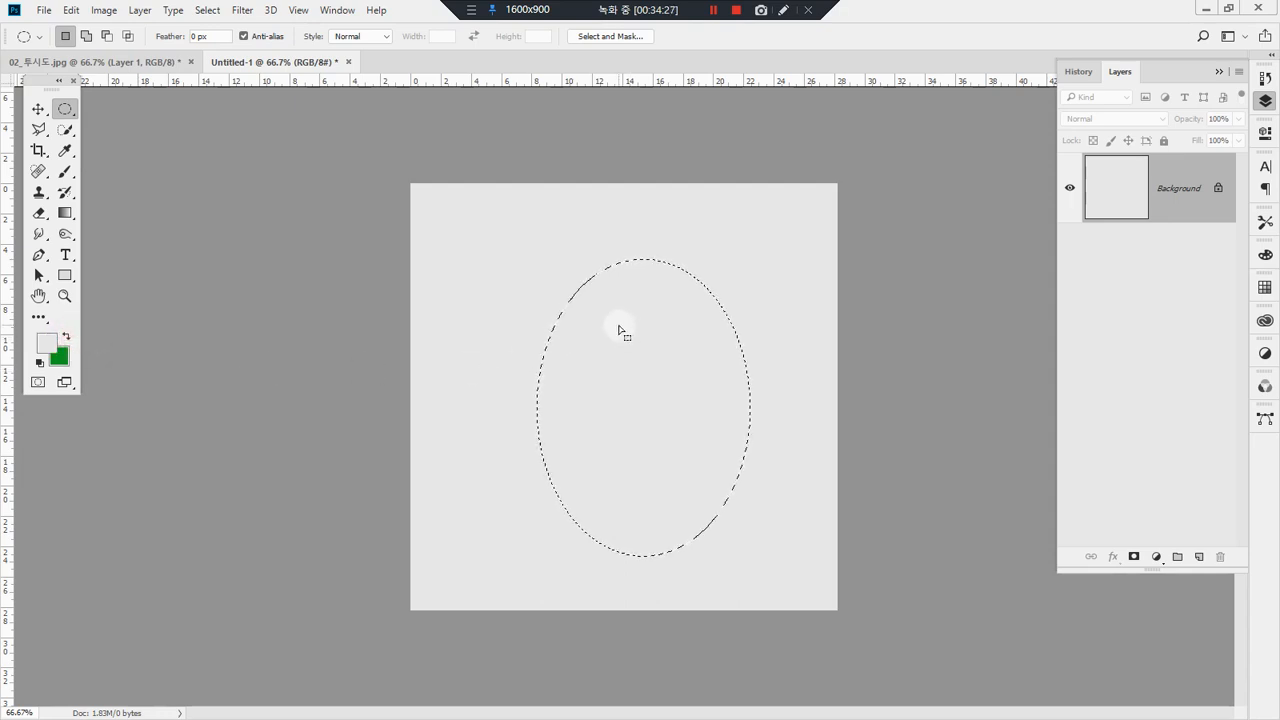
Step: Draw light grey to green radial gradients inside the ellipse, starting from its upper-left area and extending toward its lower edge
left_click(65, 212)
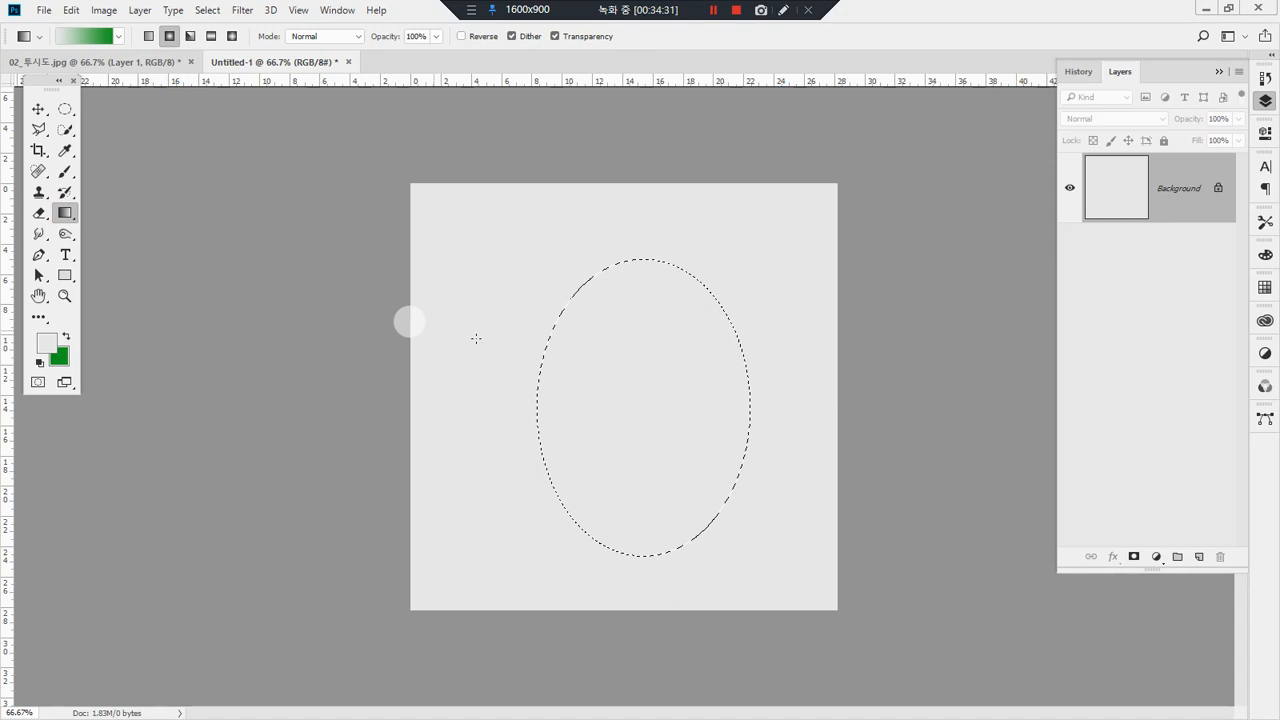
left_click_drag(608, 339, 676, 478)
left_click_drag(610, 329, 652, 560)
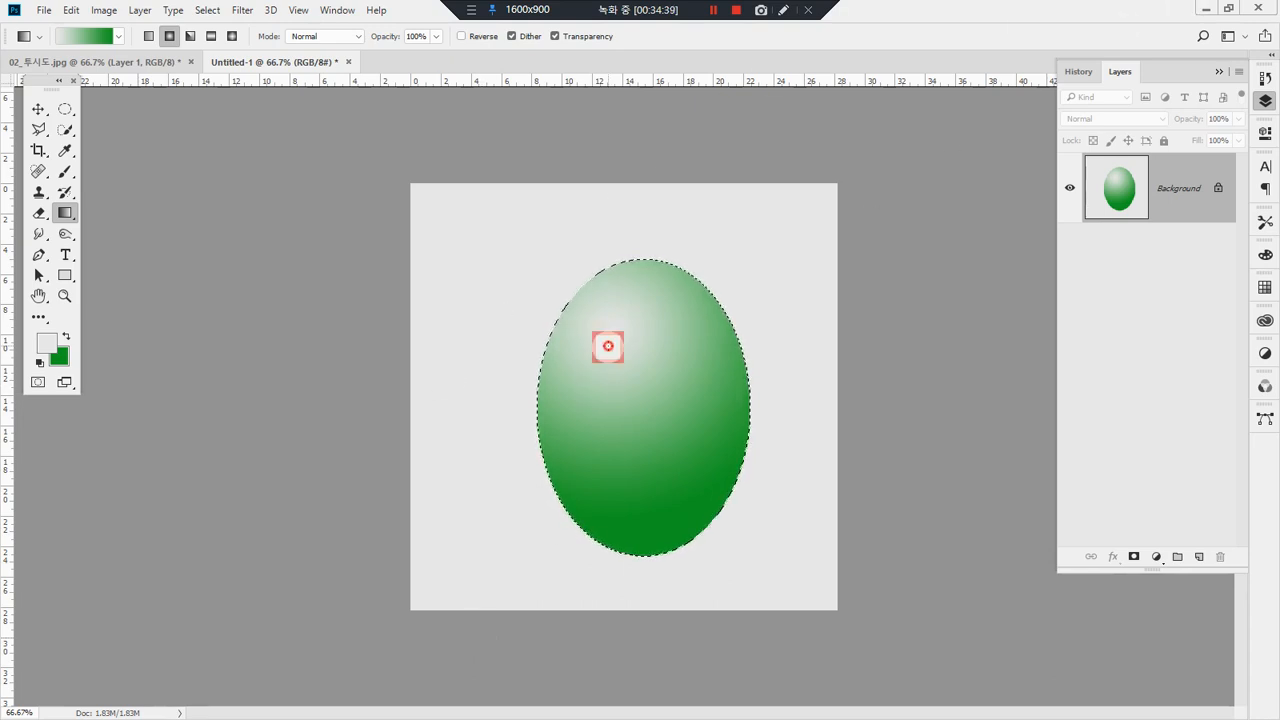
left_click_drag(632, 486, 622, 567)
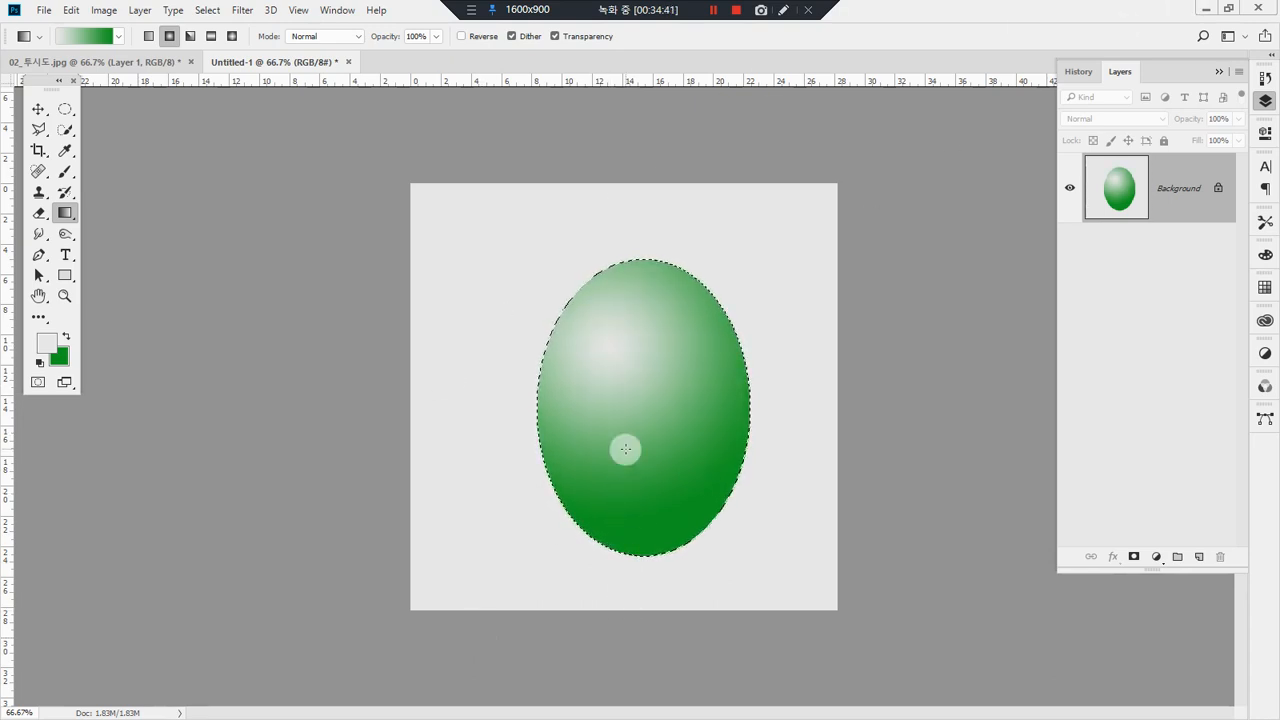
Step: Darken the background color to #013704 and redraw the radial gradient inside the ellipse
left_click(59, 355)
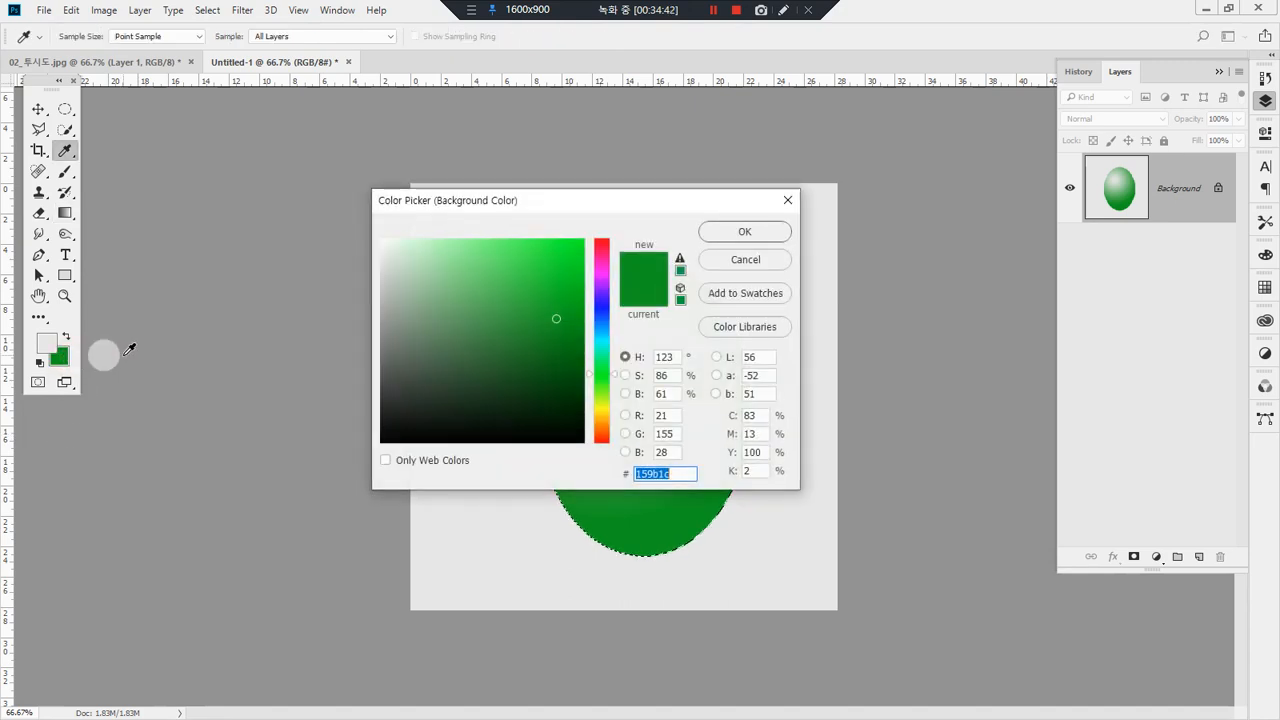
left_click_drag(571, 420, 580, 399)
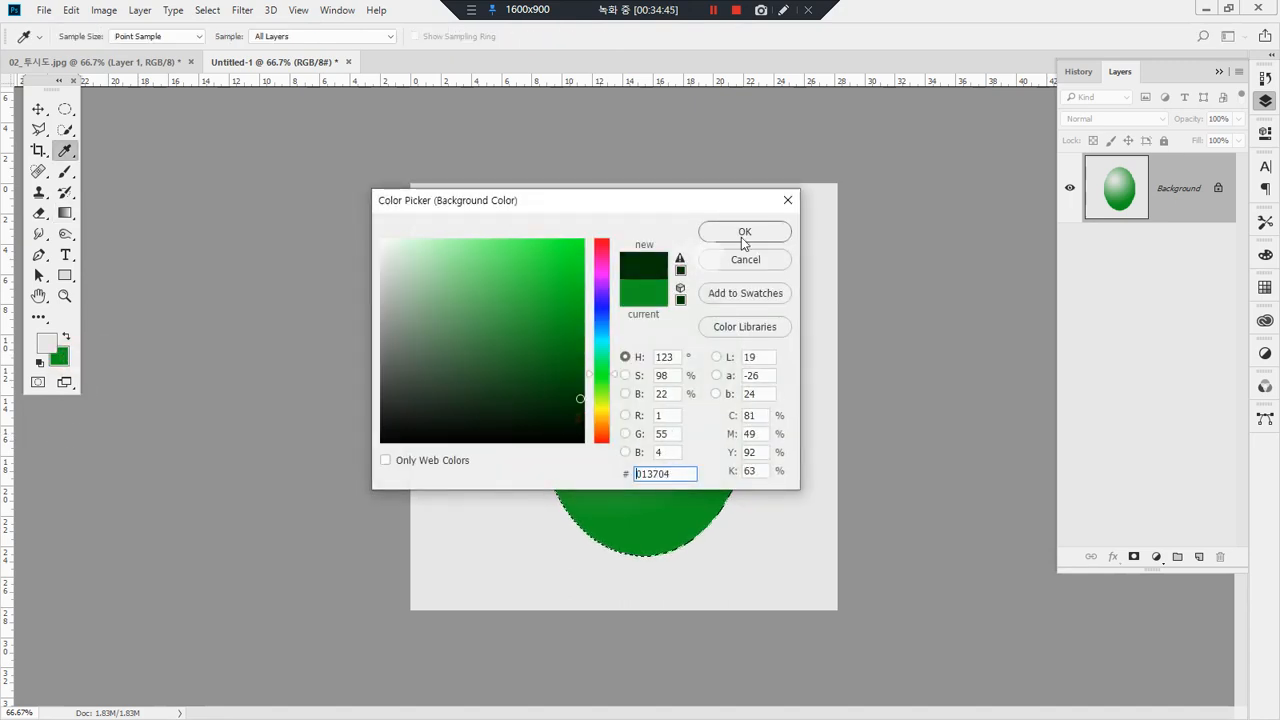
left_click(743, 233)
left_click_drag(625, 431, 640, 510)
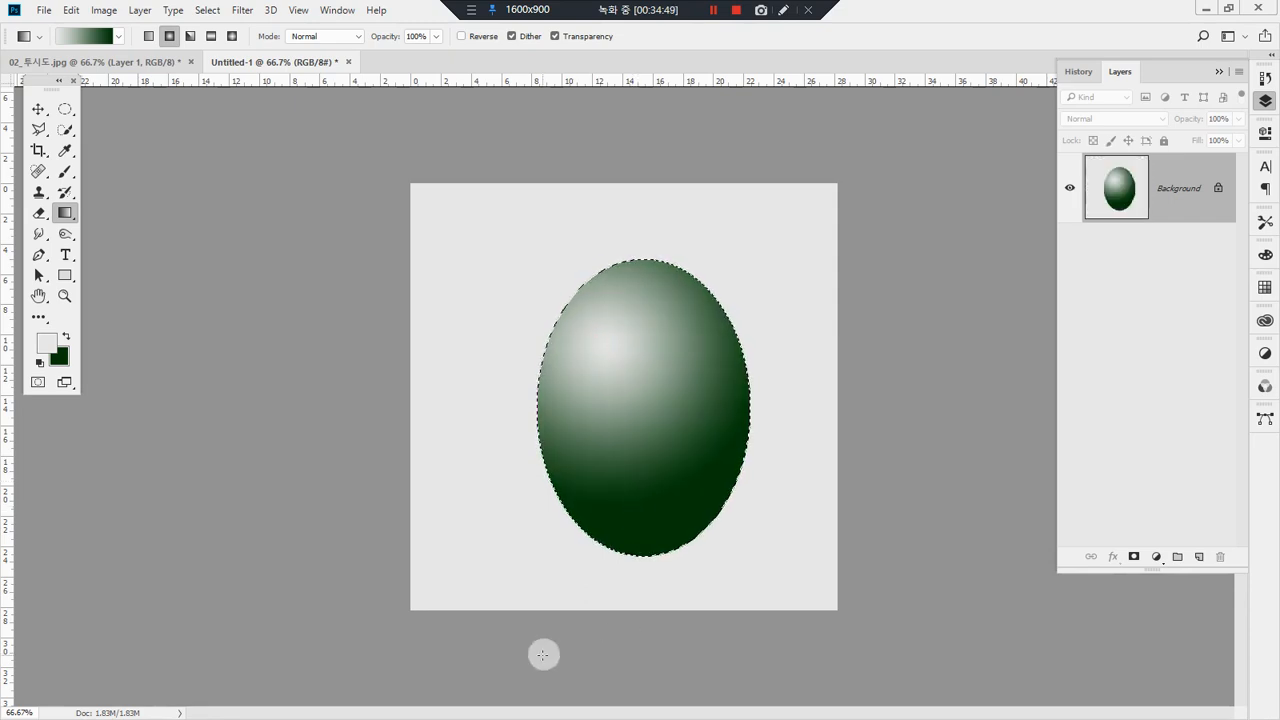
Step: Set the background color to green #007405 and redraw the radial gradient from the ellipse's upper-left highlight toward its lower edge
left_click(60, 357)
left_click(583, 354)
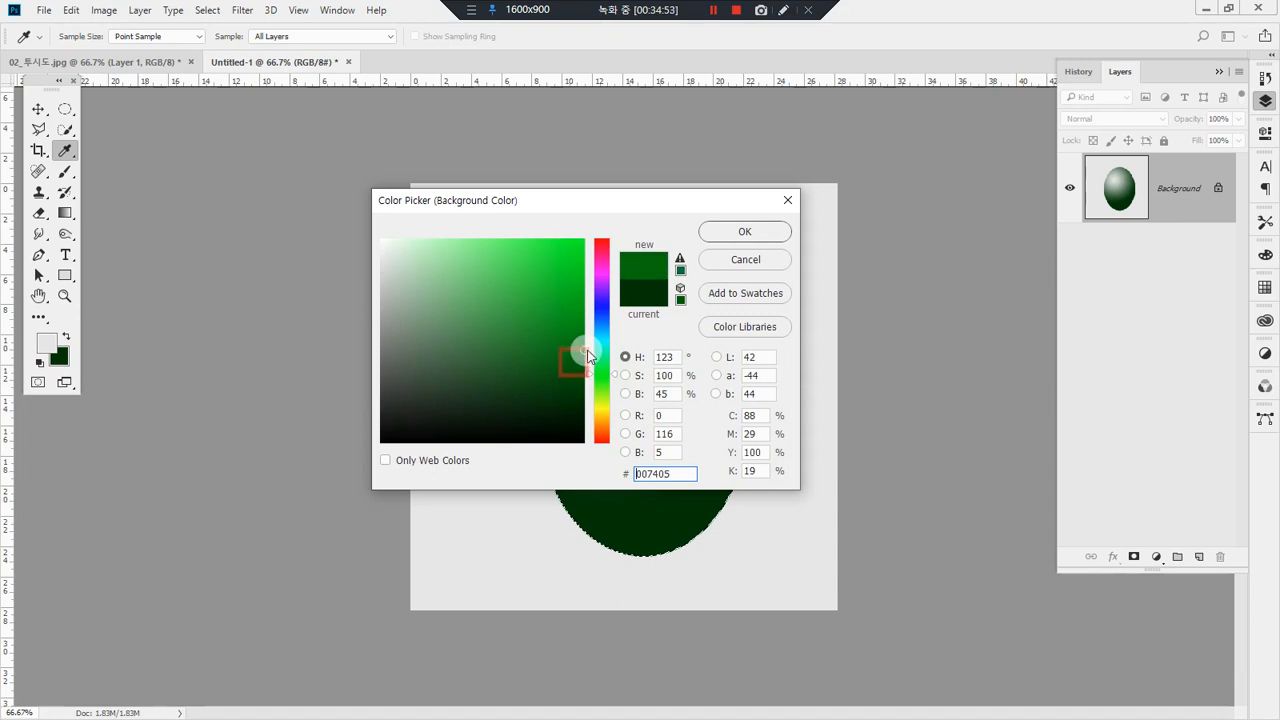
left_click(743, 231)
left_click_drag(603, 343, 640, 505)
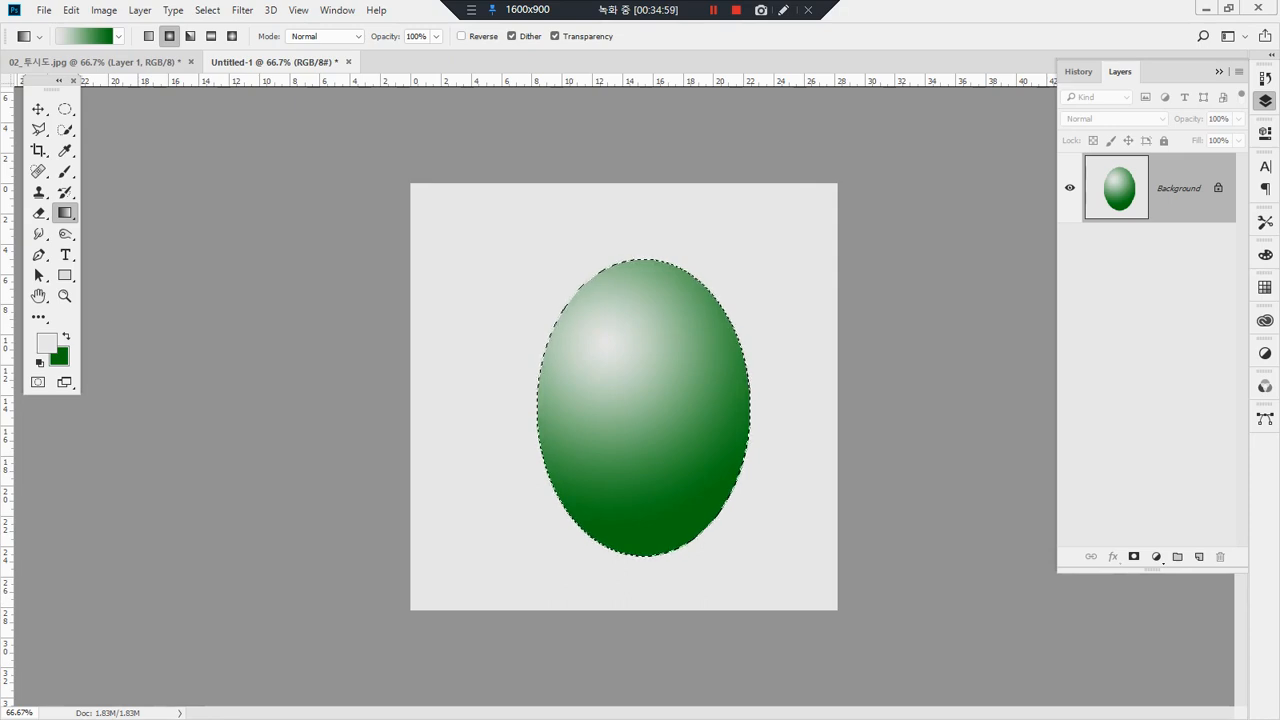
Step: Deselect the ellipse, undo the deselection and choose the Paint Bucket tool
key("ctrl+d")
key("shift+g")
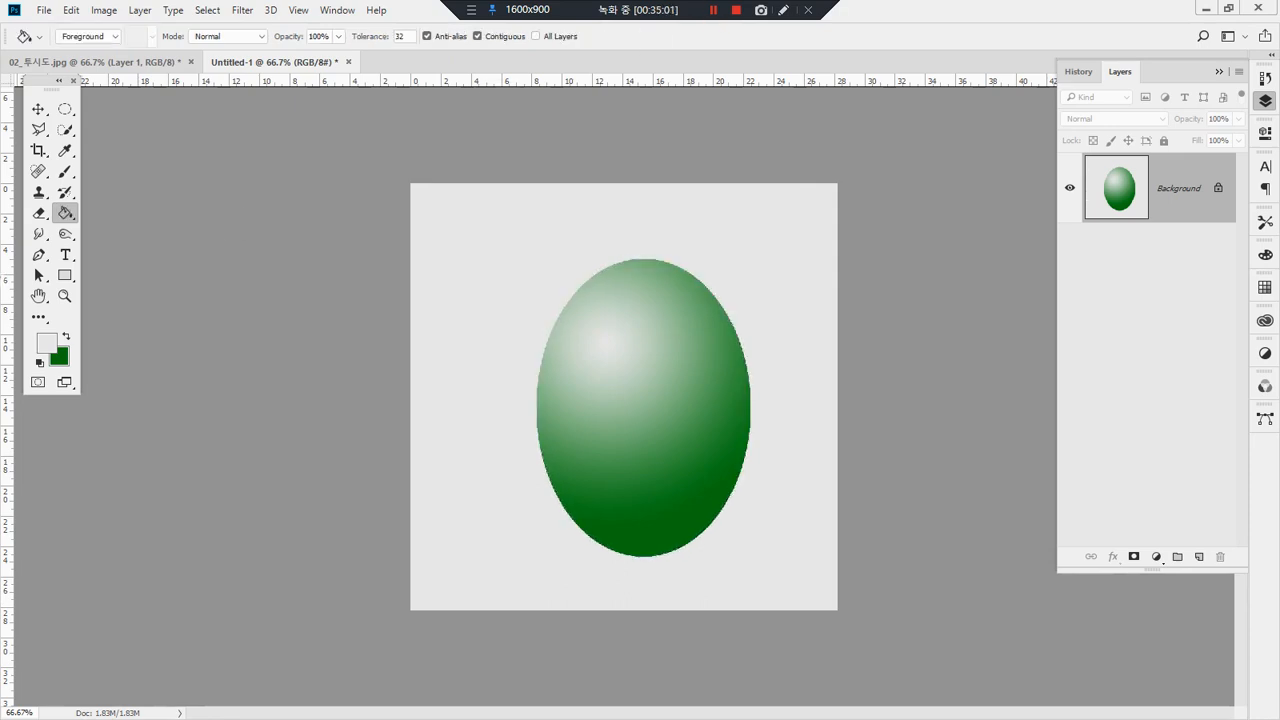
key("ctrl+z")
right_click(68, 218)
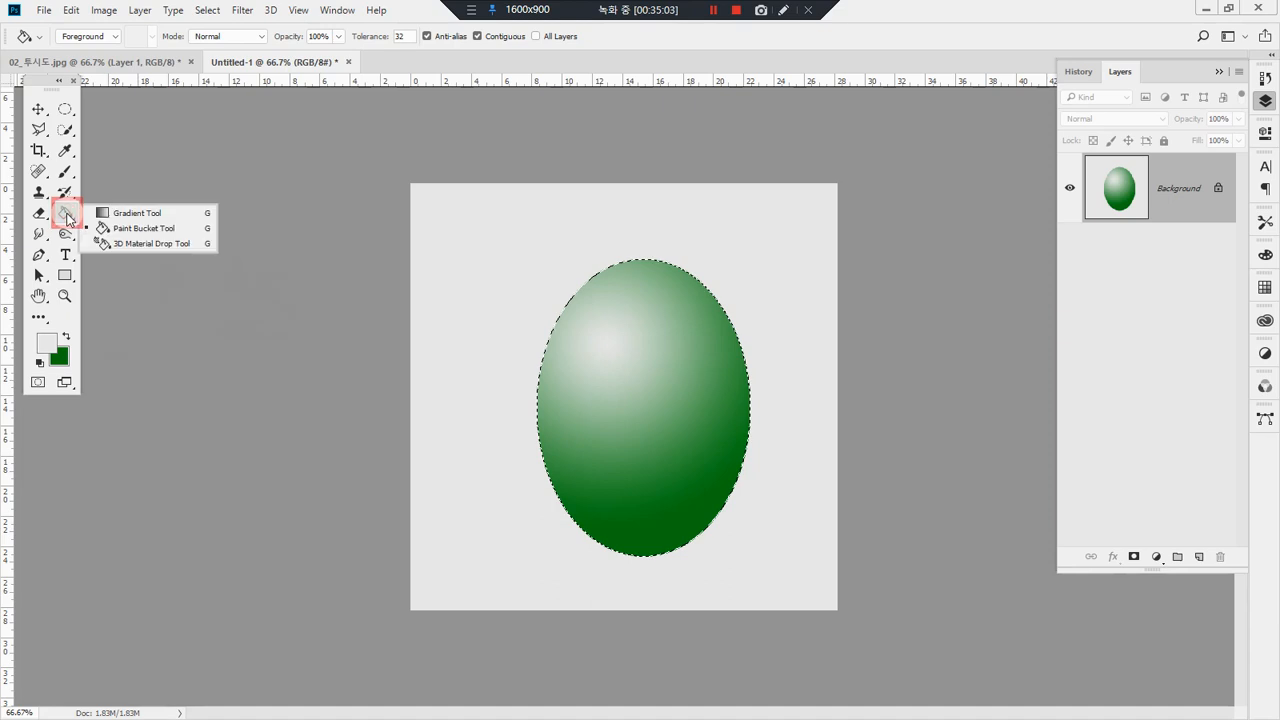
left_click(156, 236)
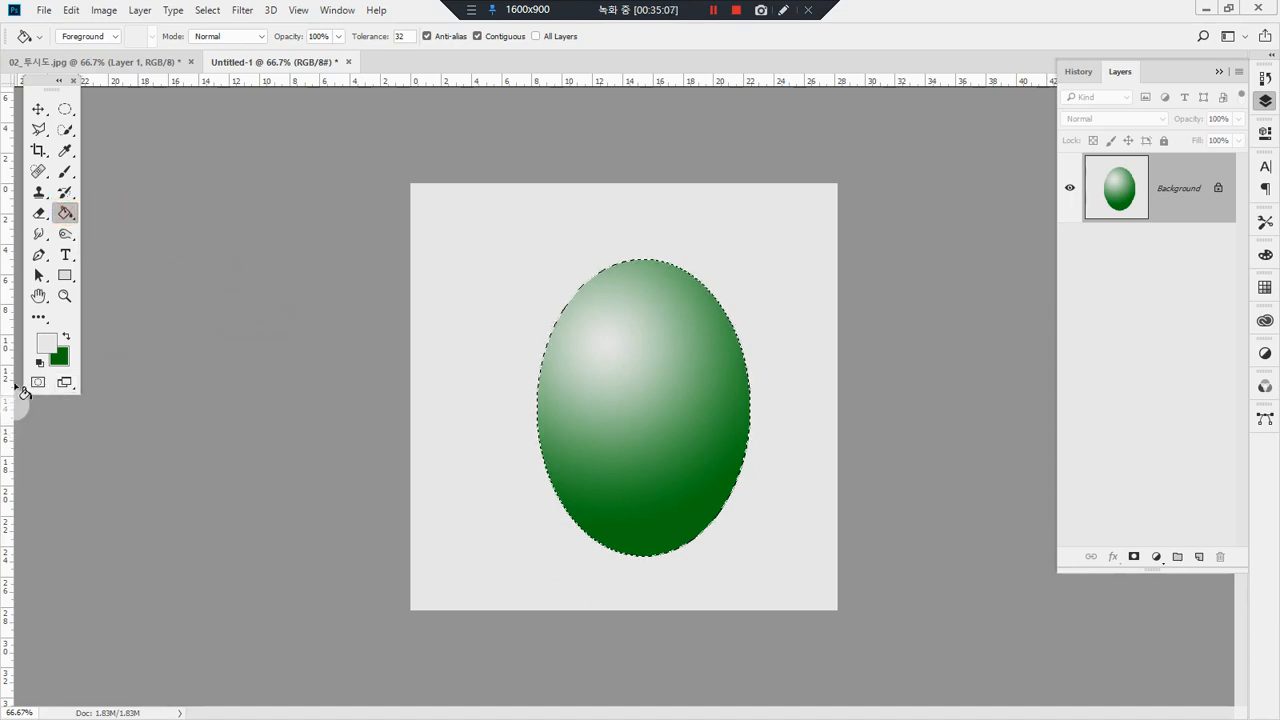
Step: Fill the gradient tones inside the ellipse one area after another with light grey using the Paint Bucket
left_click(632, 320)
left_click(616, 408)
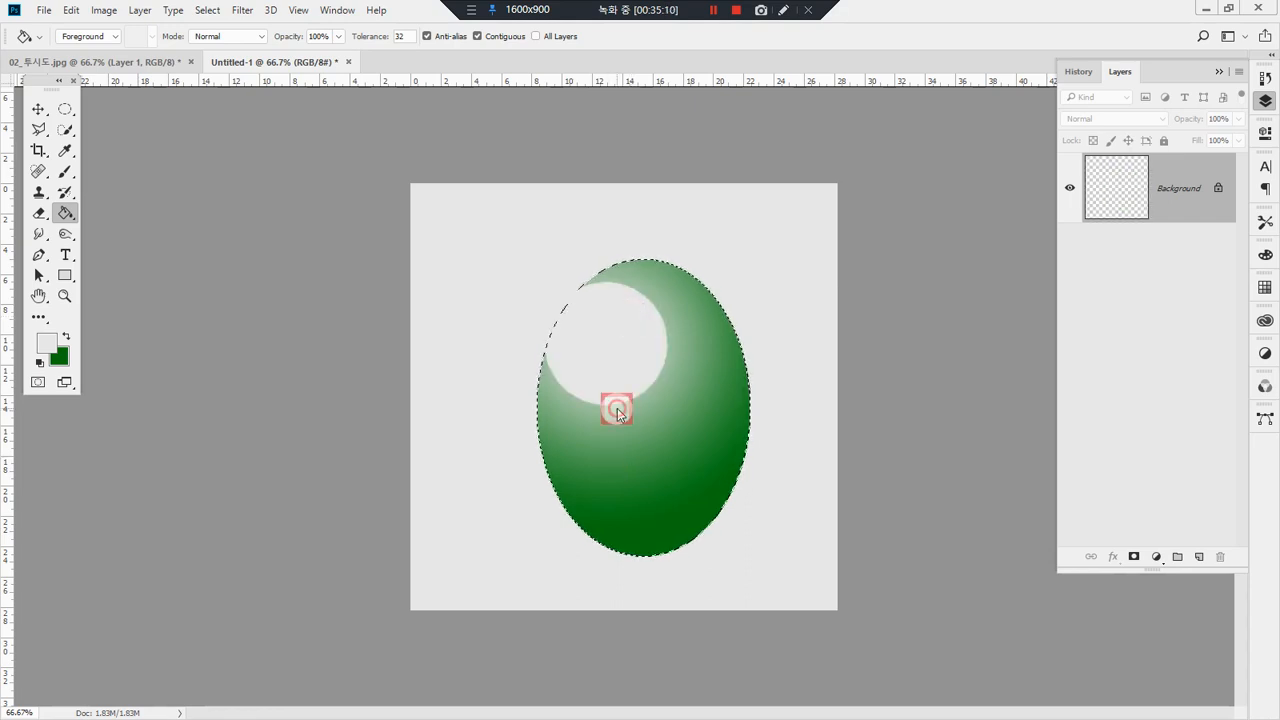
left_click(646, 440)
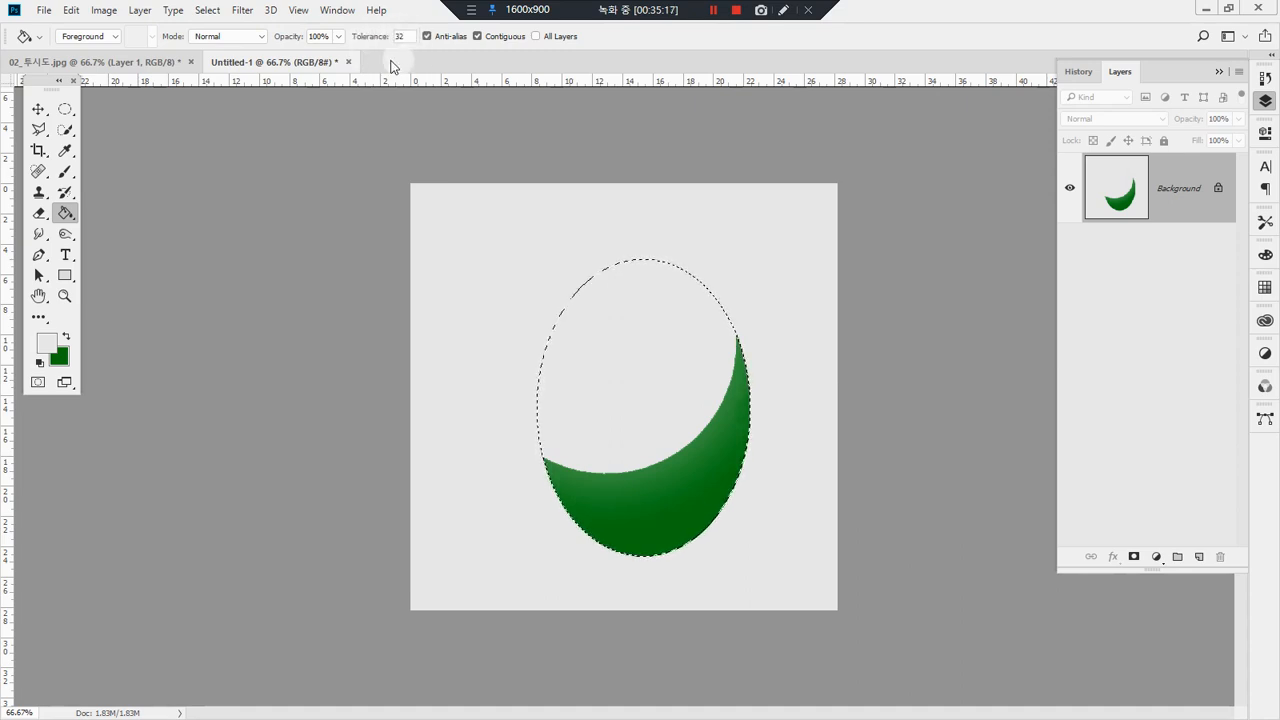
left_click(617, 500)
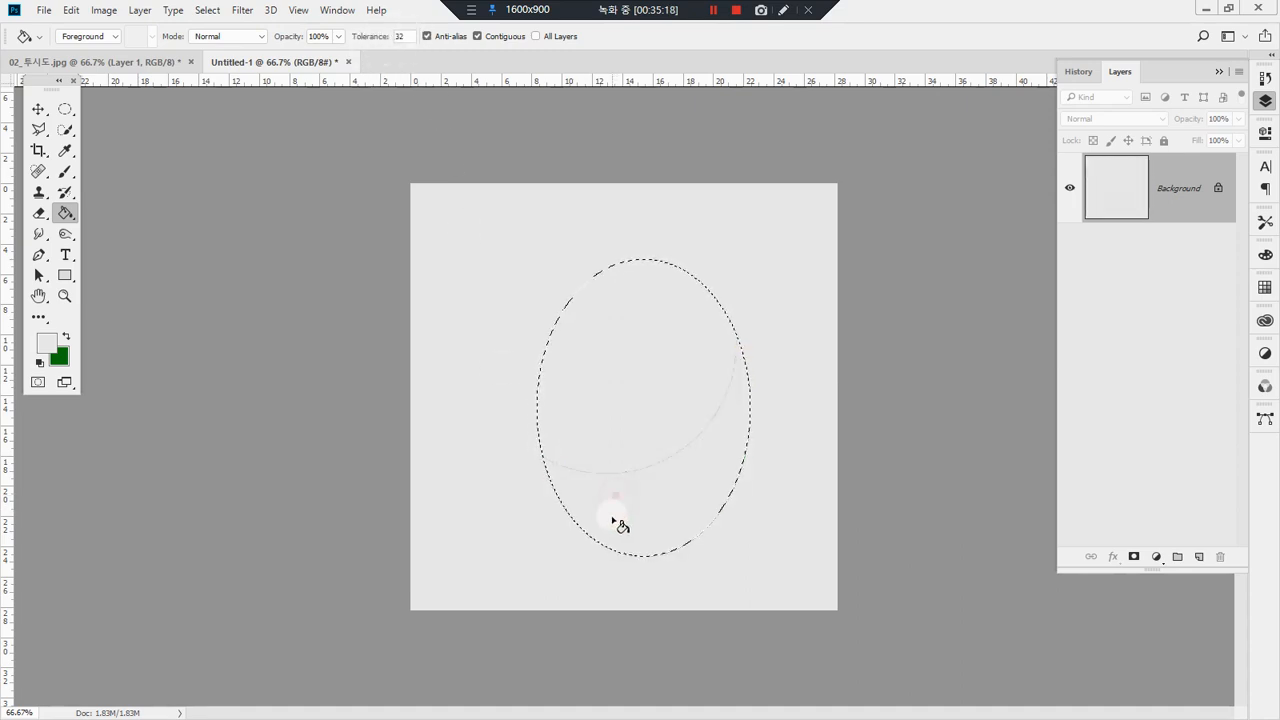
left_click(611, 460)
Step: Fill the ellipse alternately with green and light grey by swapping the two colors, and finish by filling it with the green background color
left_click(66, 335)
left_click(643, 386)
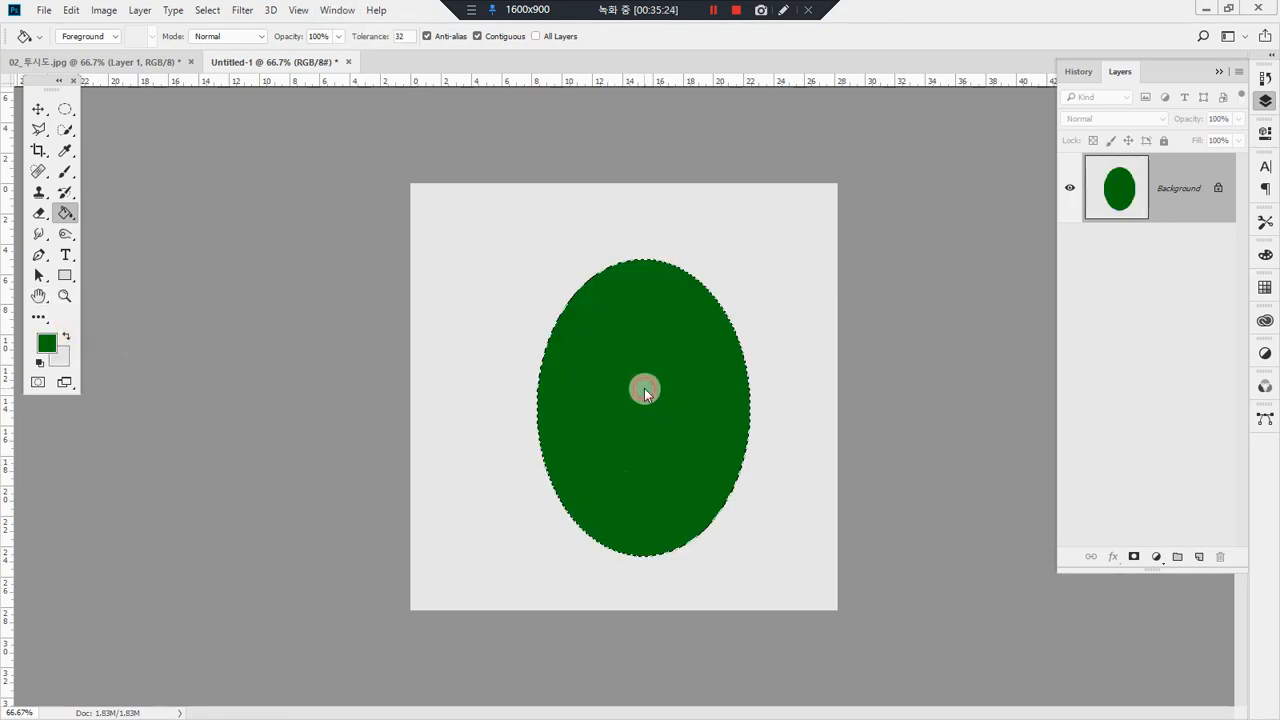
left_click(65, 336)
left_click(586, 355)
left_click(66, 336)
left_click(572, 384)
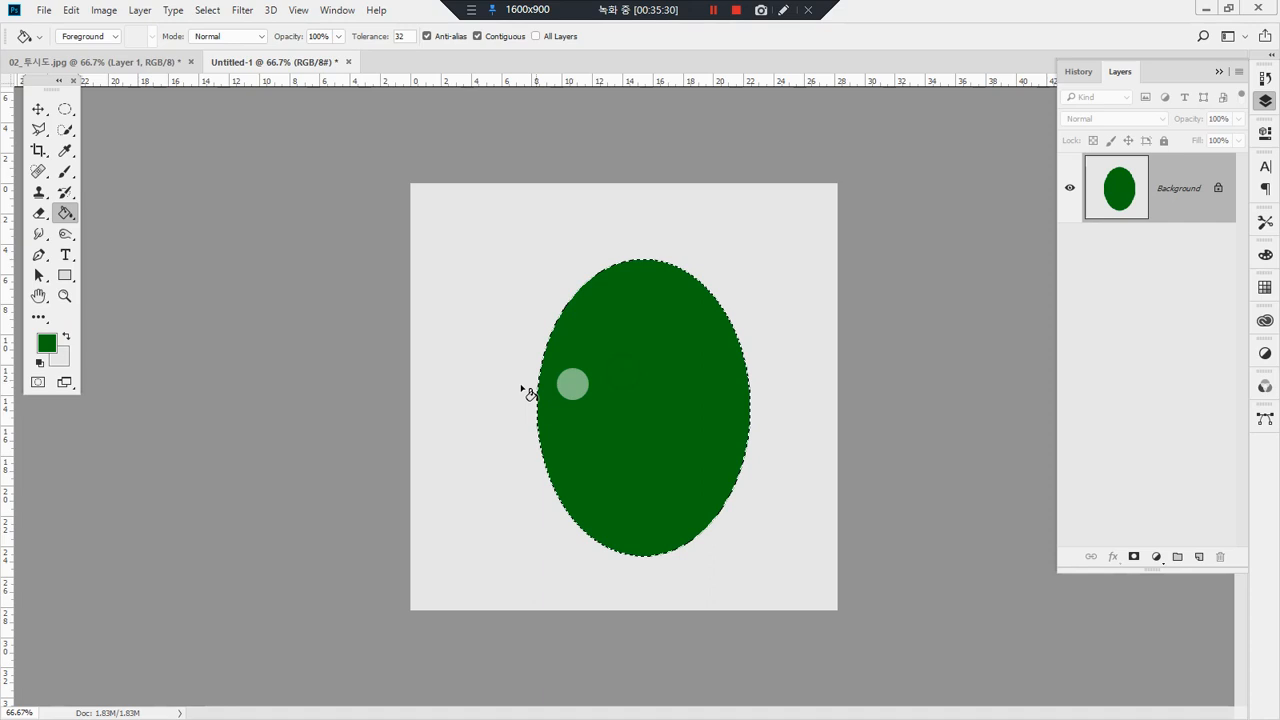
left_click(66, 336)
left_click(666, 371)
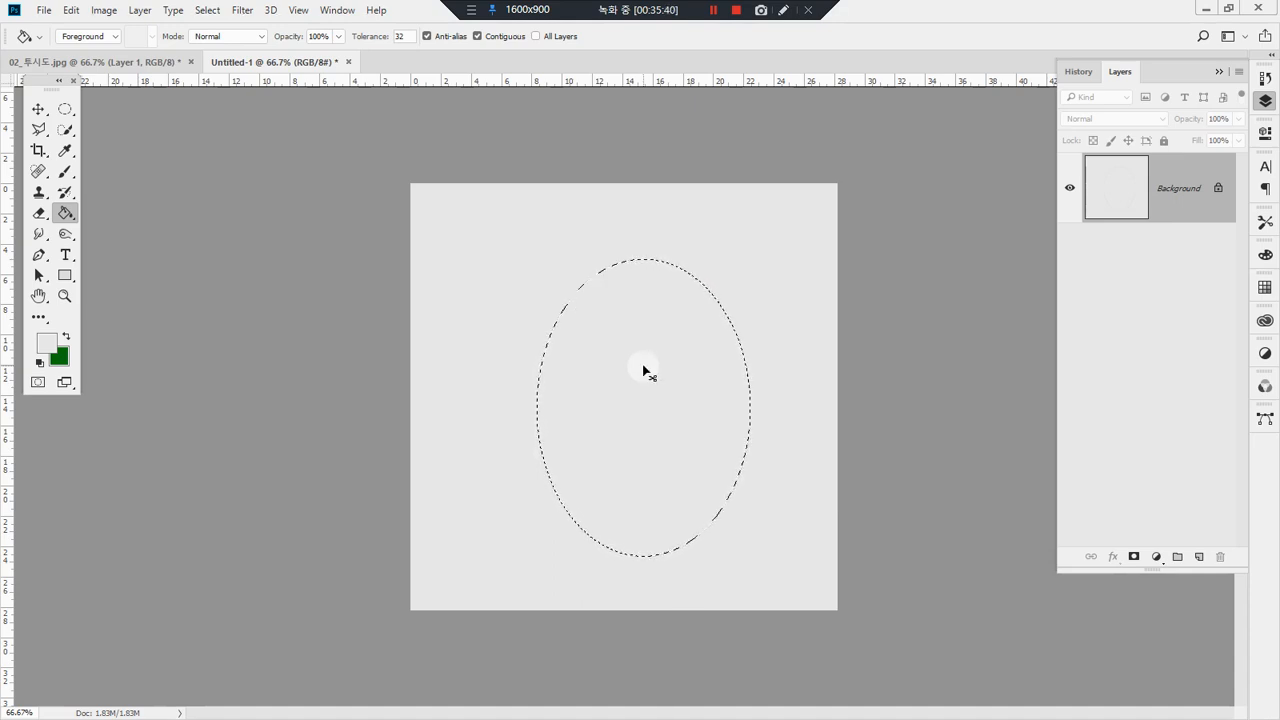
key("ctrl+BackSpace")
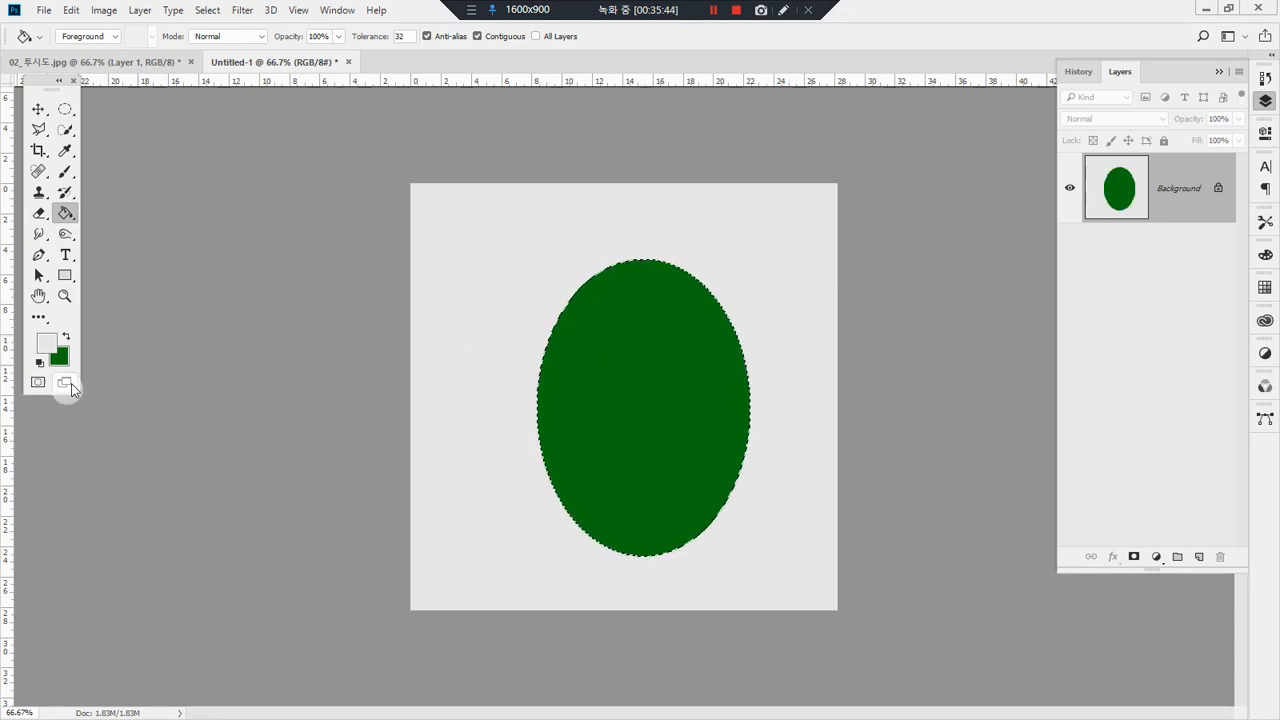
Step: Set the foreground color to bright yellow #f6ff02
left_click(46, 344)
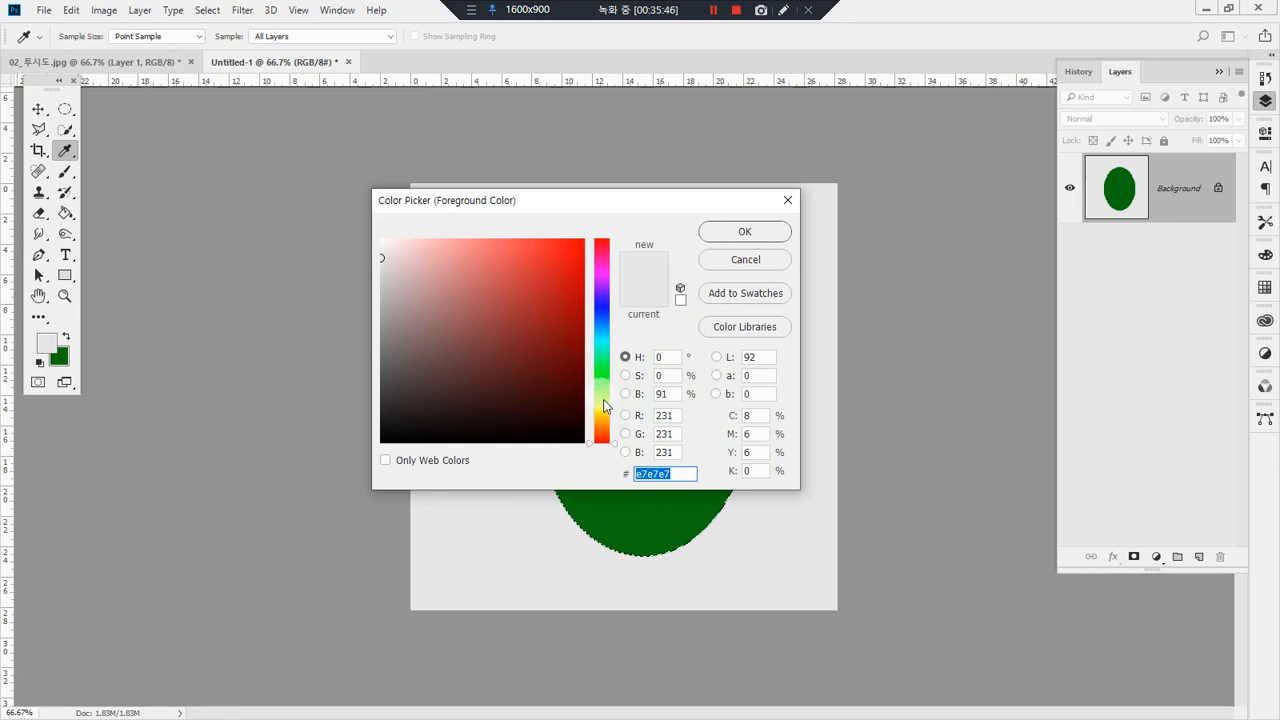
left_click_drag(601, 418, 601, 408)
left_click_drag(545, 262, 581, 240)
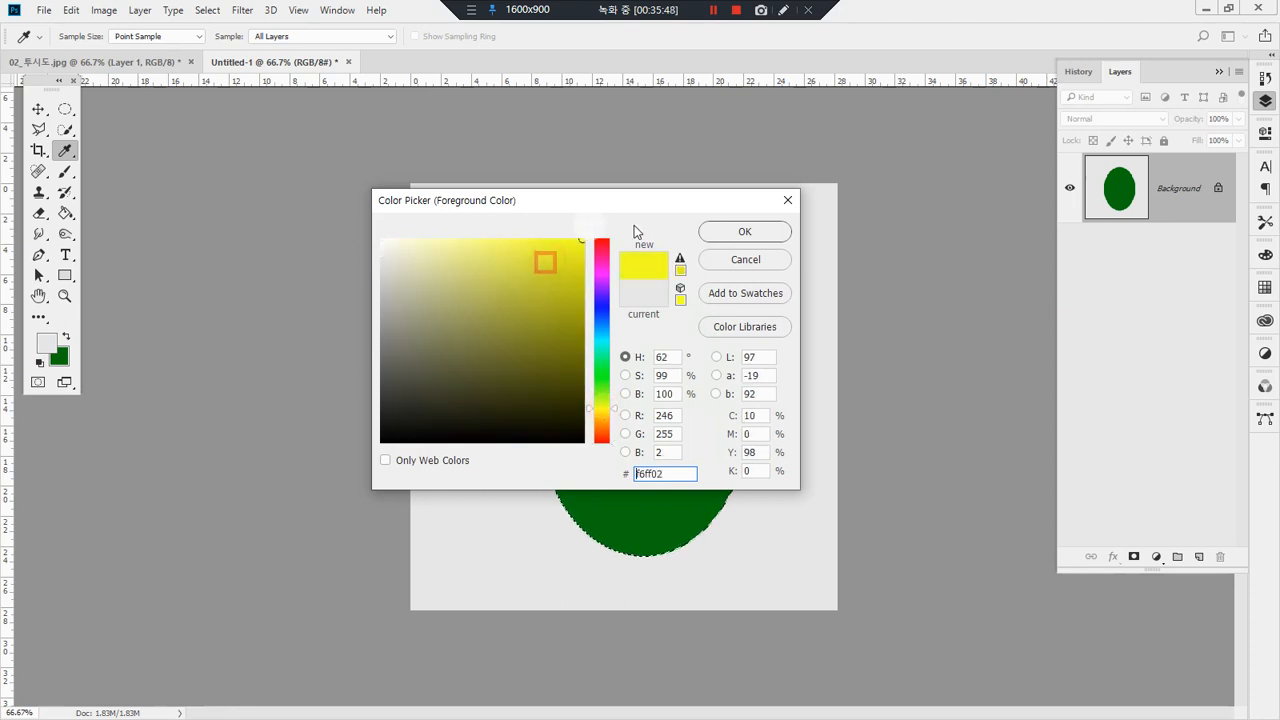
left_click(742, 231)
key("g")
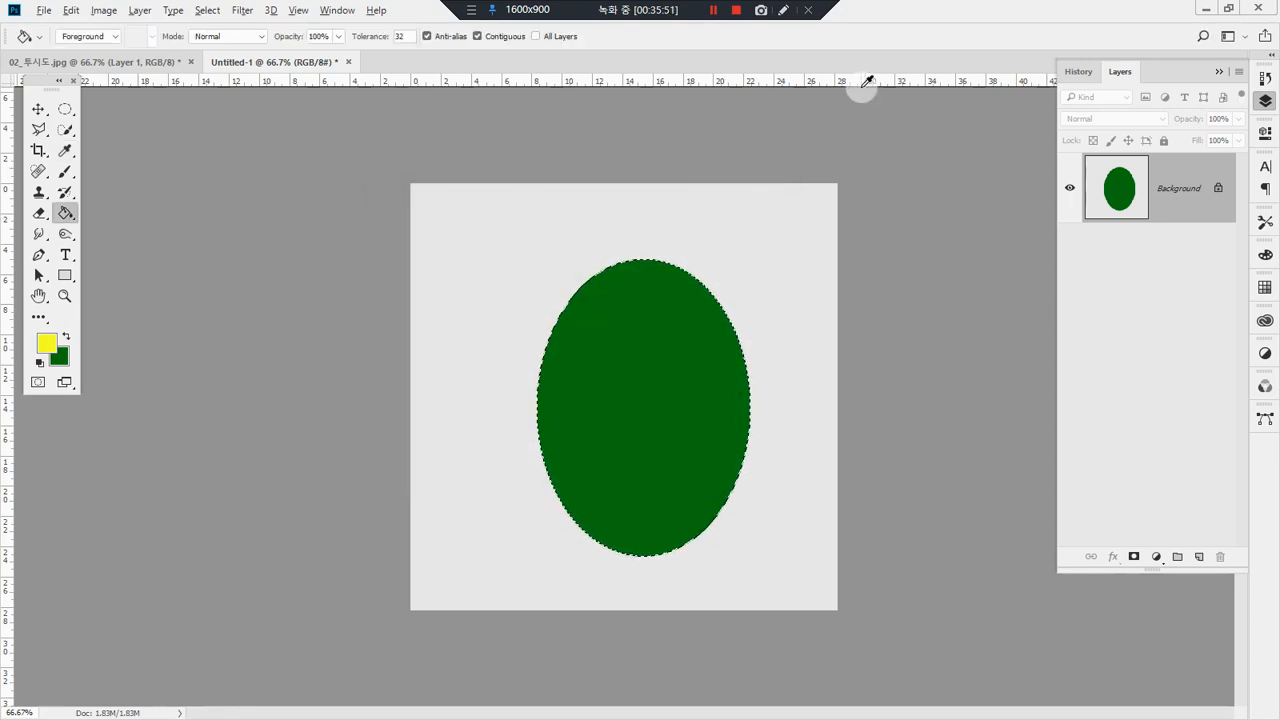
Step: Fill the elliptical selection alternately with the yellow foreground and green background colors, opening and cancelling the Fill dialog in between, and finish with green
key("alt+BackSpace")
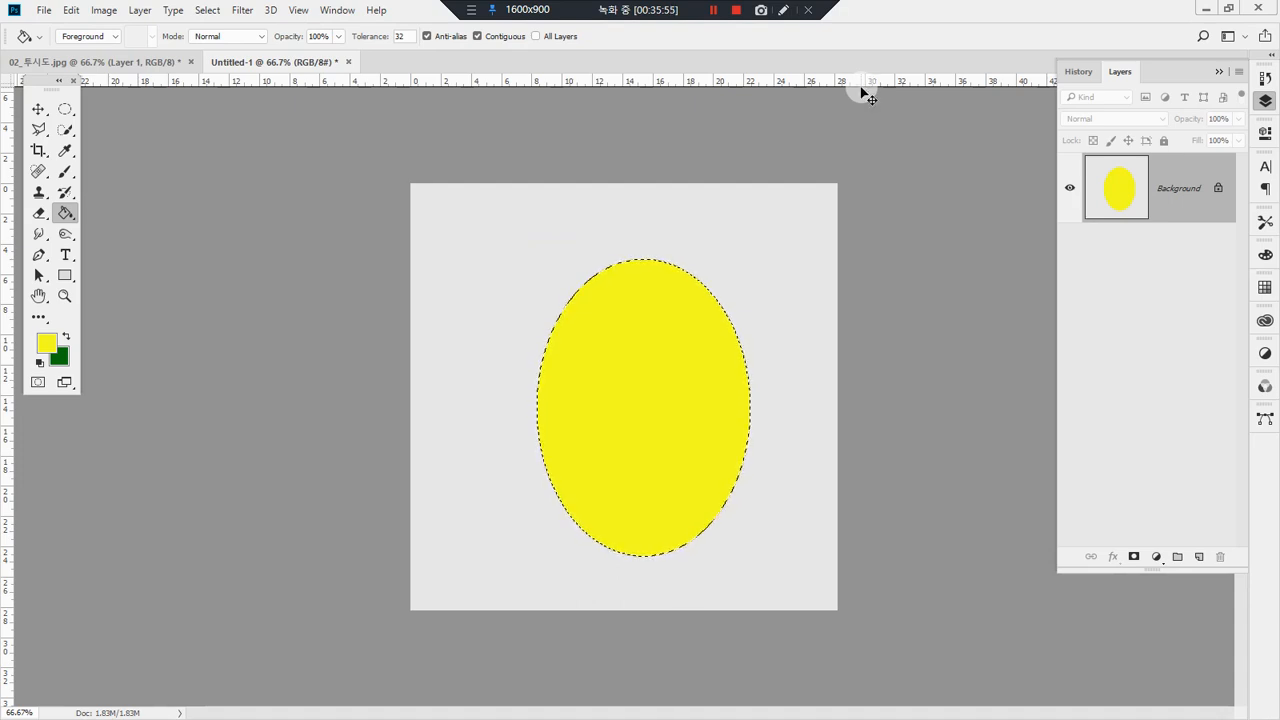
key("ctrl+BackSpace")
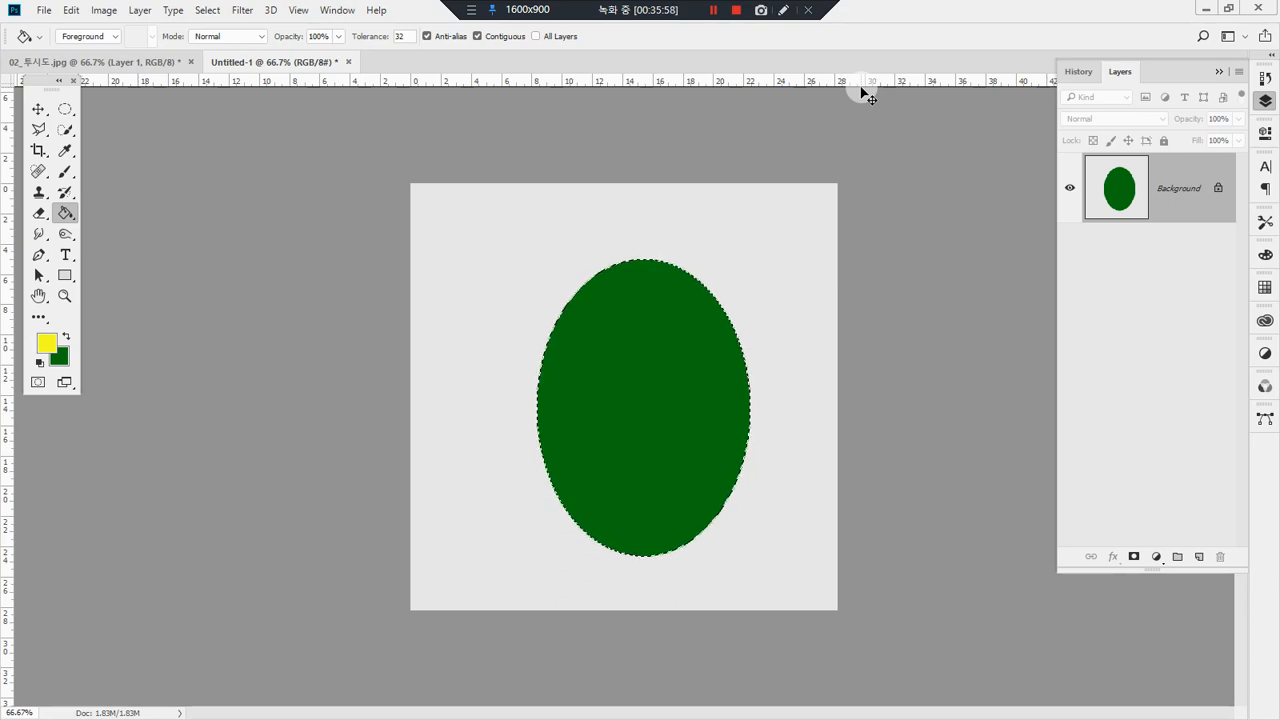
key("shift+BackSpace")
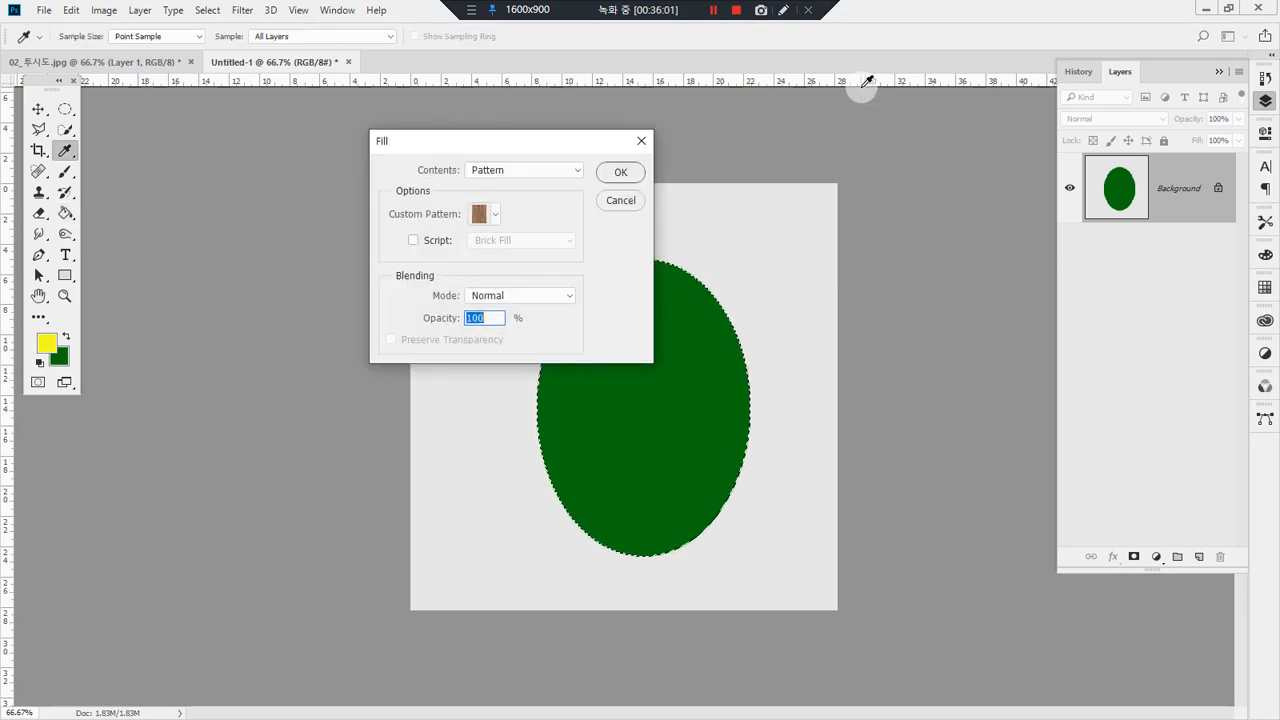
key("Escape")
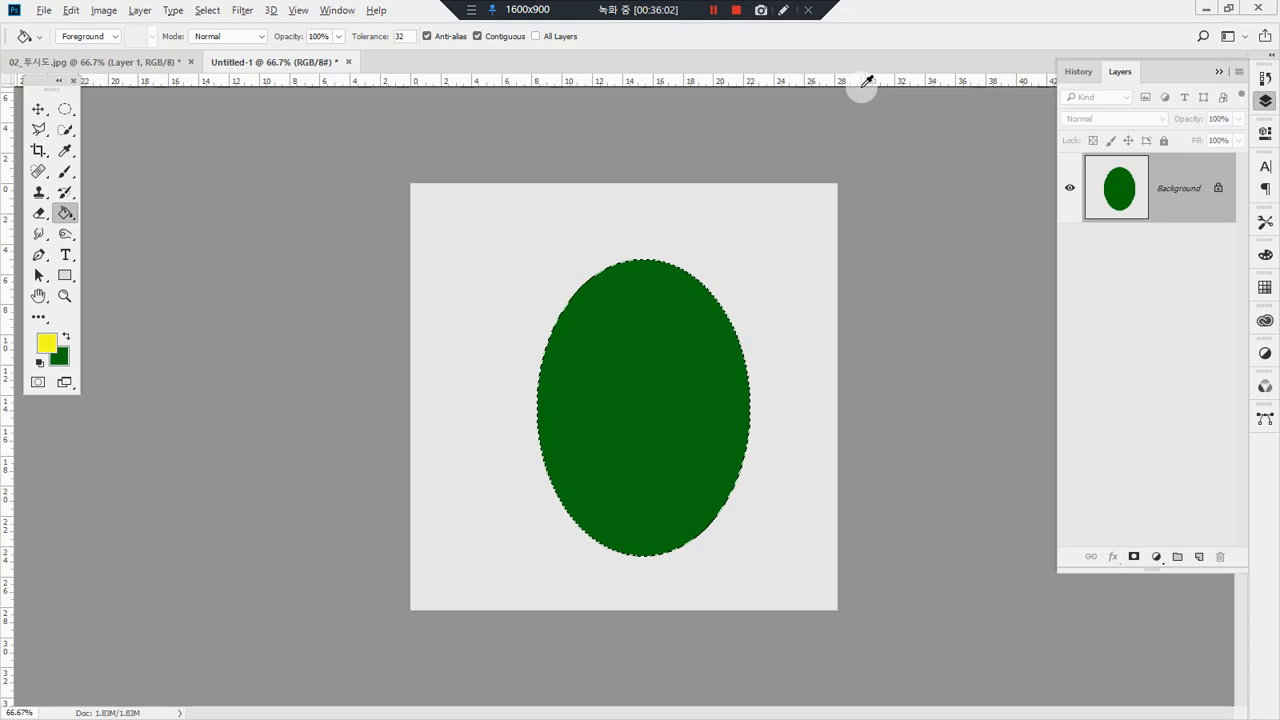
key("alt+BackSpace")
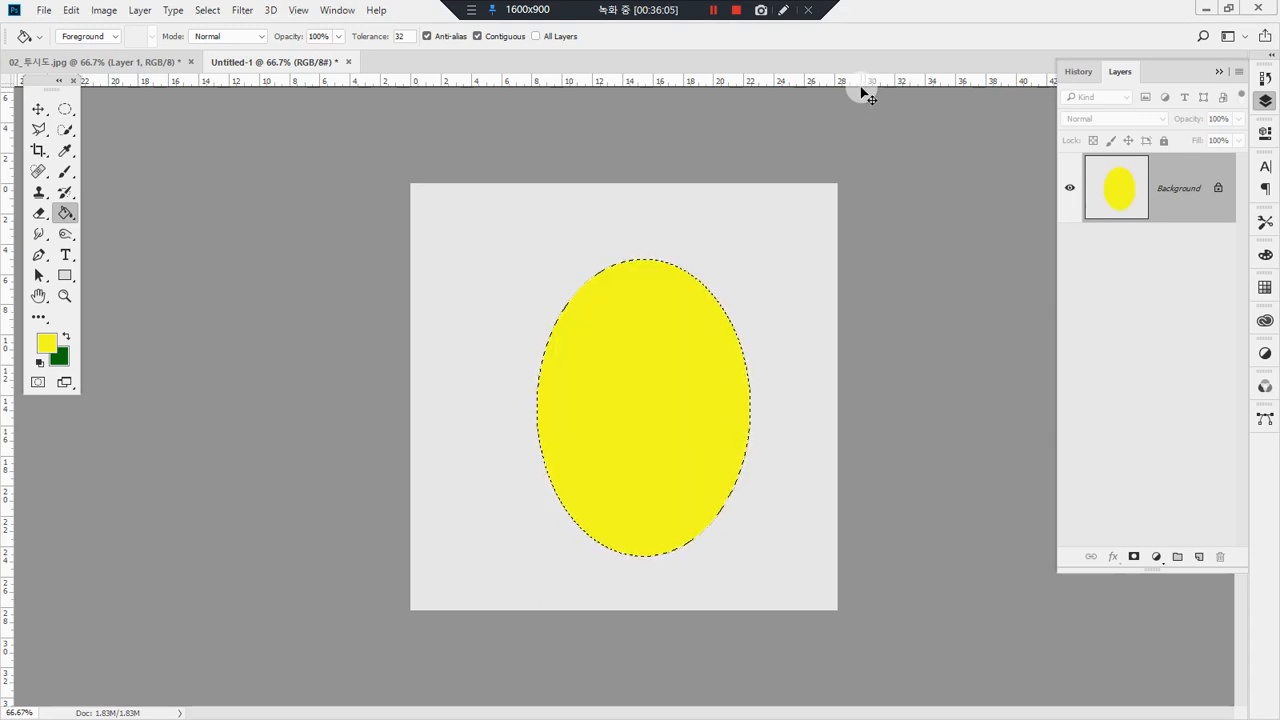
key("ctrl+BackSpace")
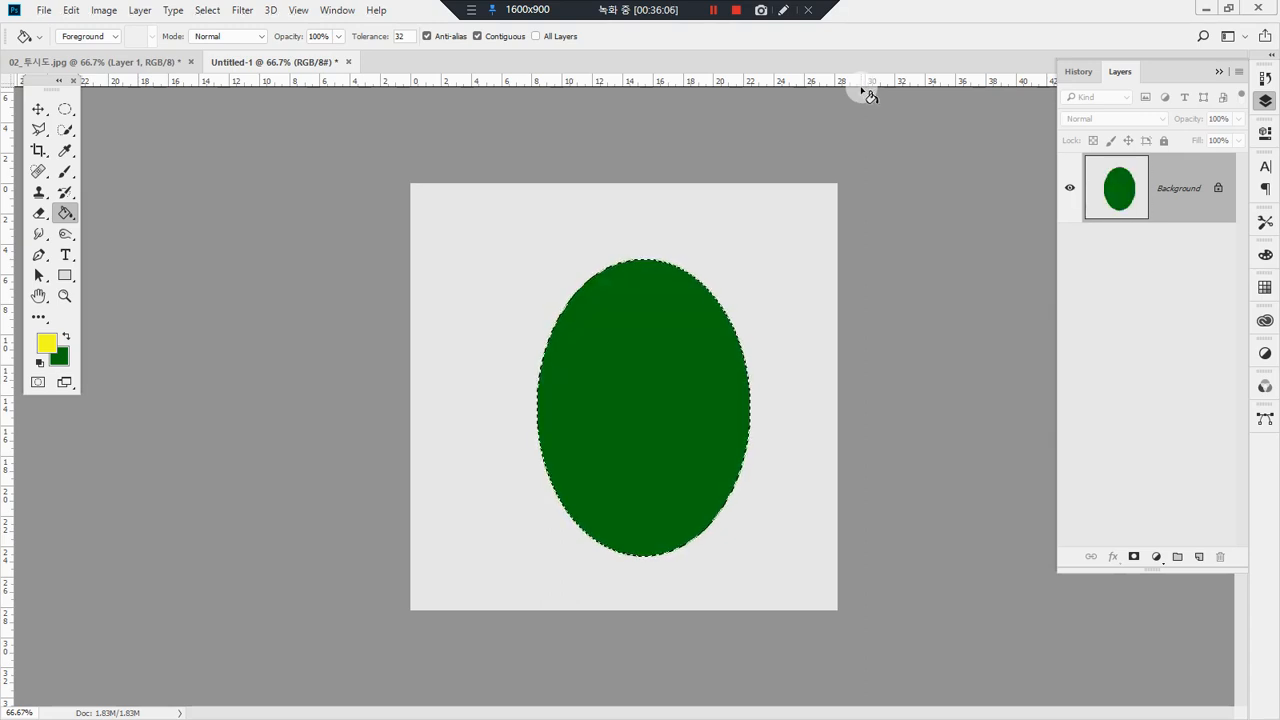
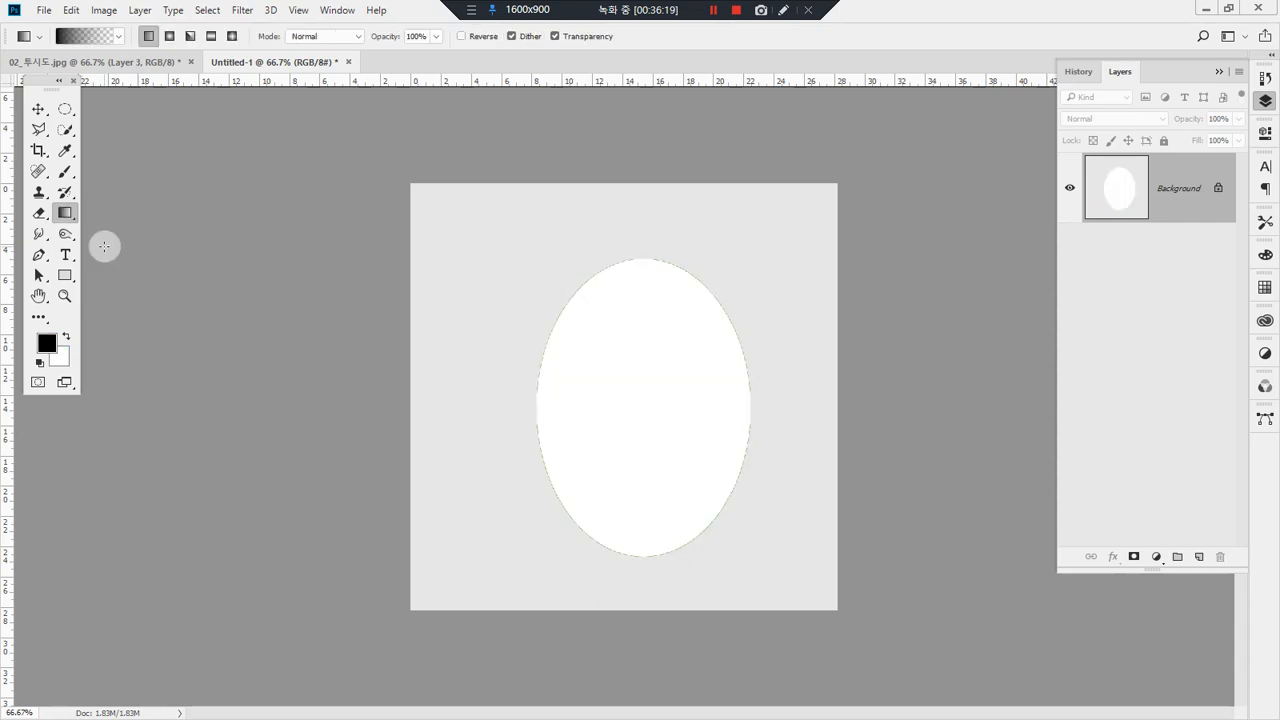
Step: Reset the colors to black and white, fill the ellipse with white, and dismiss the Fill dialog
key("Delete")
left_click(613, 202)
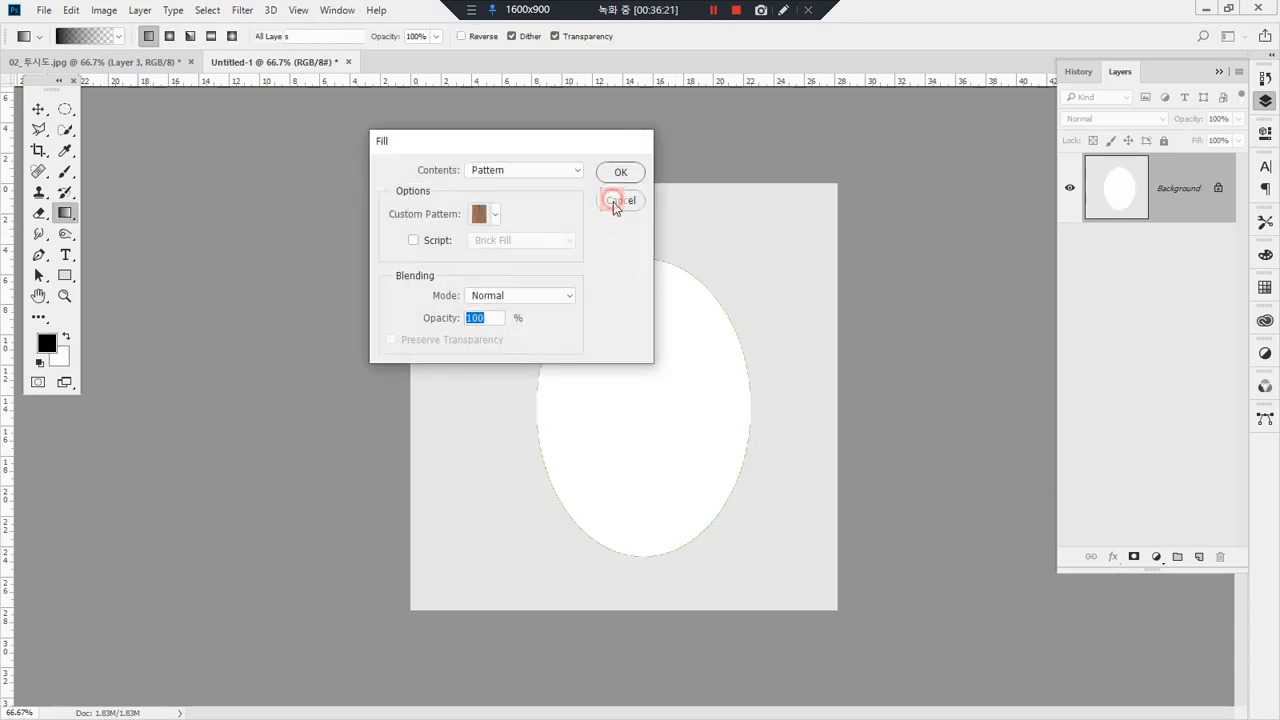
Step: Choose the Neutral Density gradient preset for the Gradient tool
left_click(62, 215)
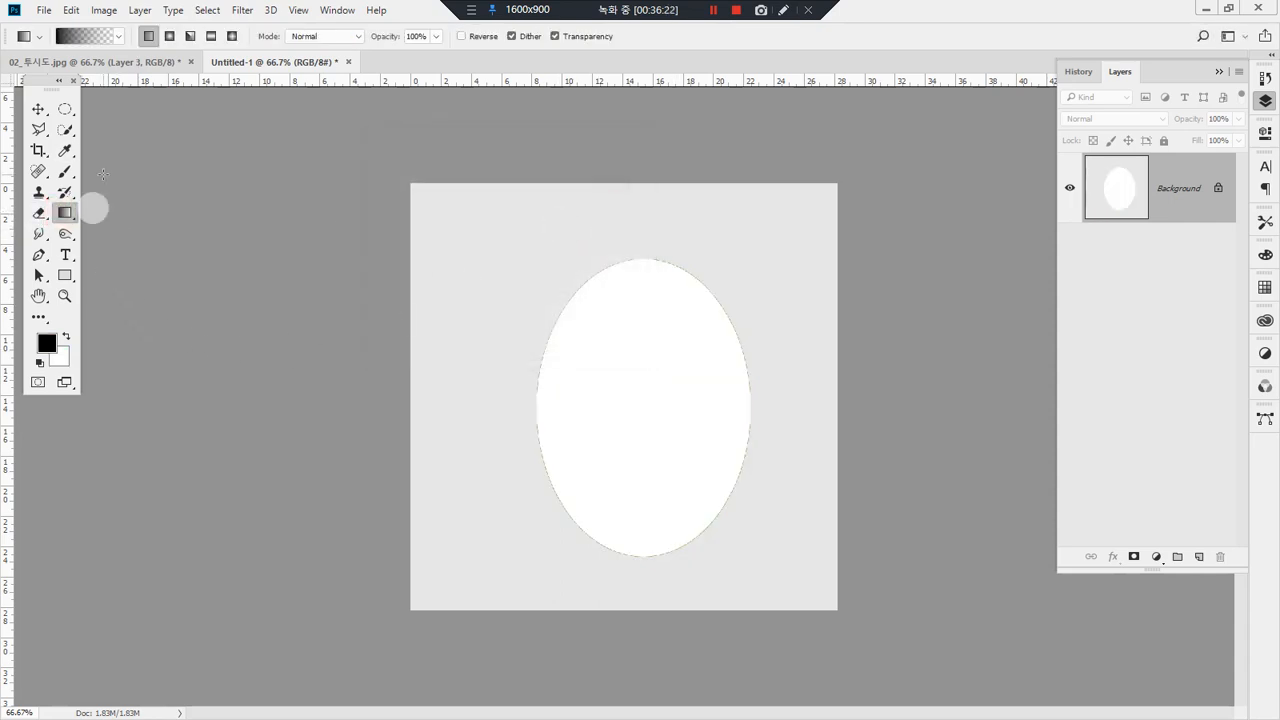
left_click(122, 37)
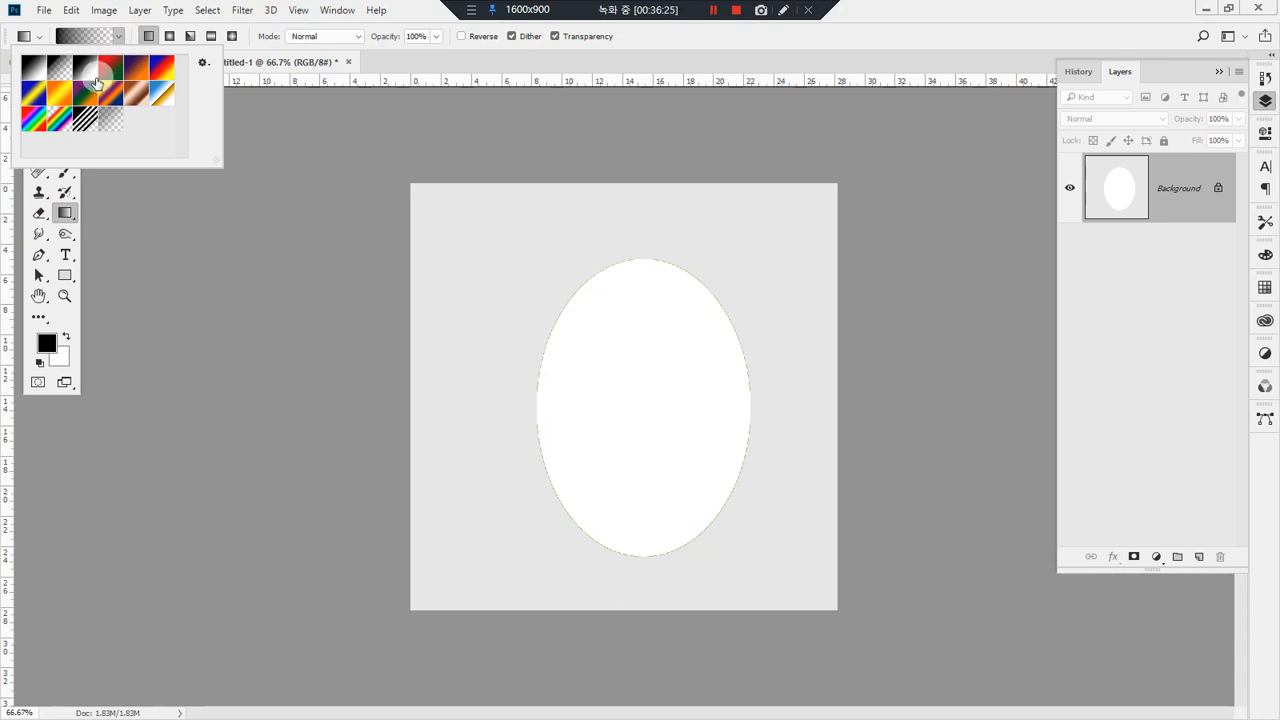
left_click(414, 76)
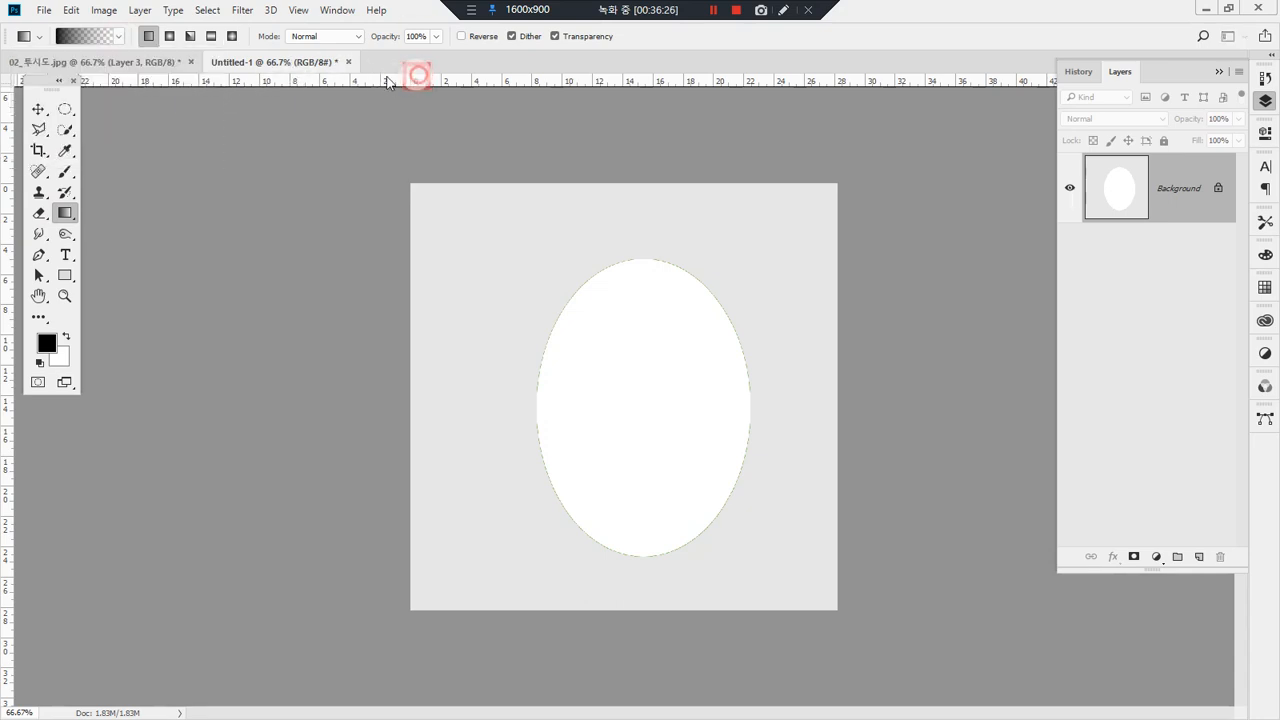
left_click(121, 37)
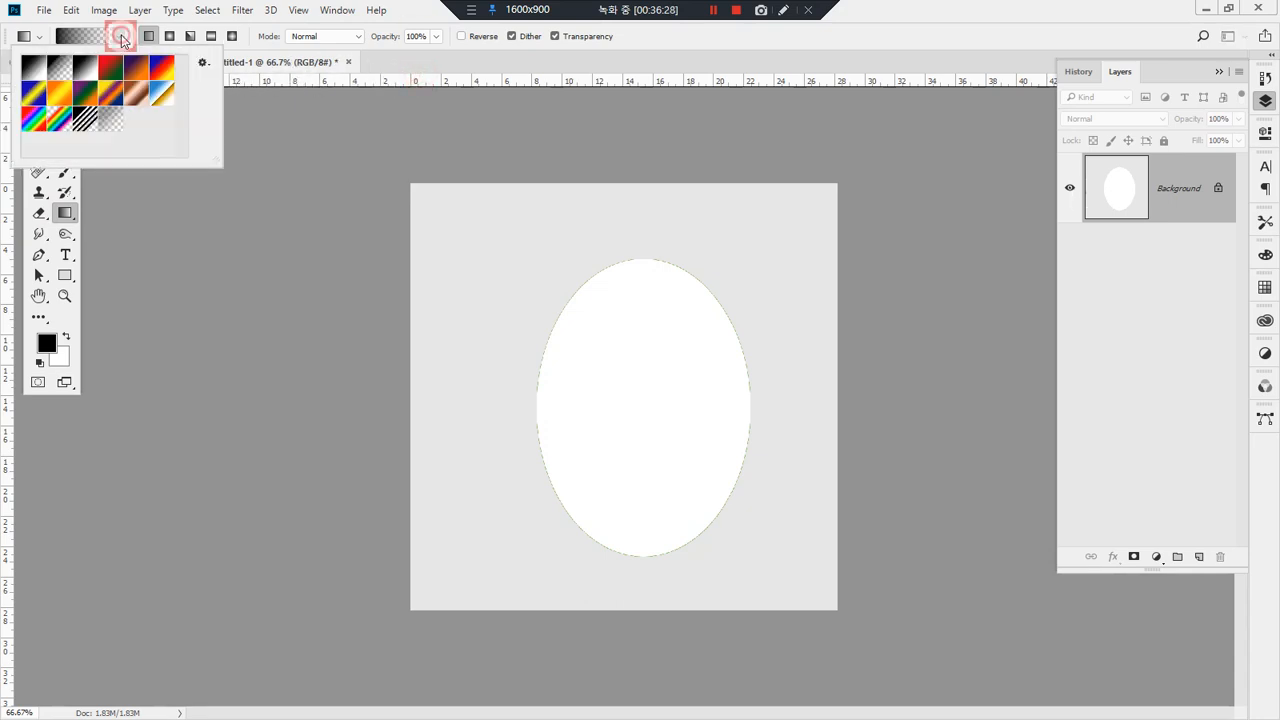
left_click(203, 64)
left_click(202, 62)
left_click_drag(35, 72, 114, 124)
left_click(112, 121)
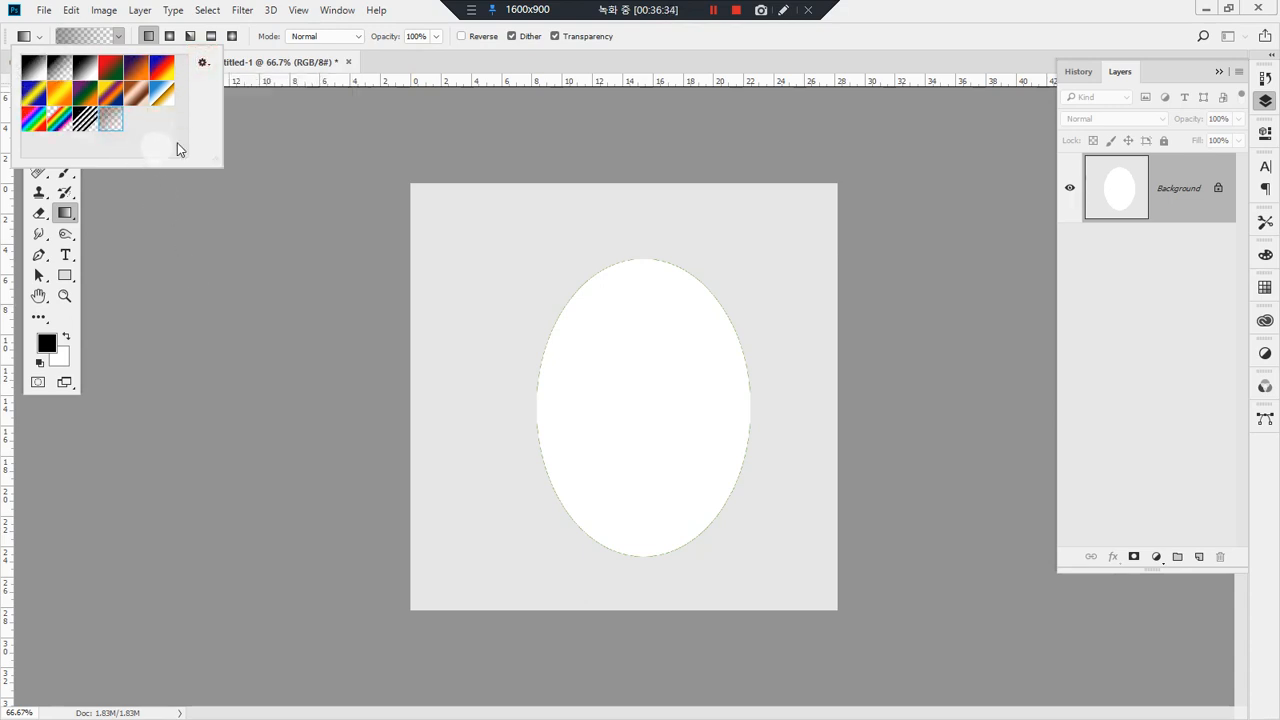
left_click(372, 54)
Step: Open the Gradient Editor for the current gradient and select the Neutral Density preset in it
left_click(85, 36)
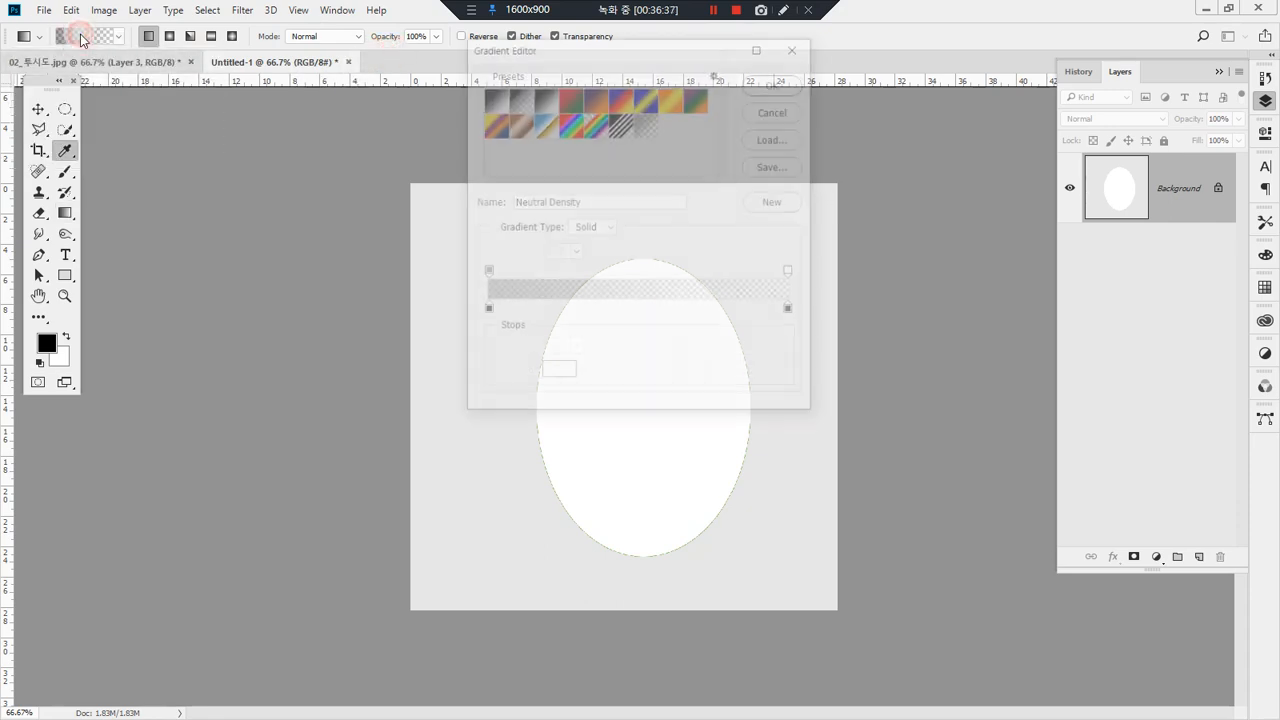
left_click_drag(517, 48, 392, 125)
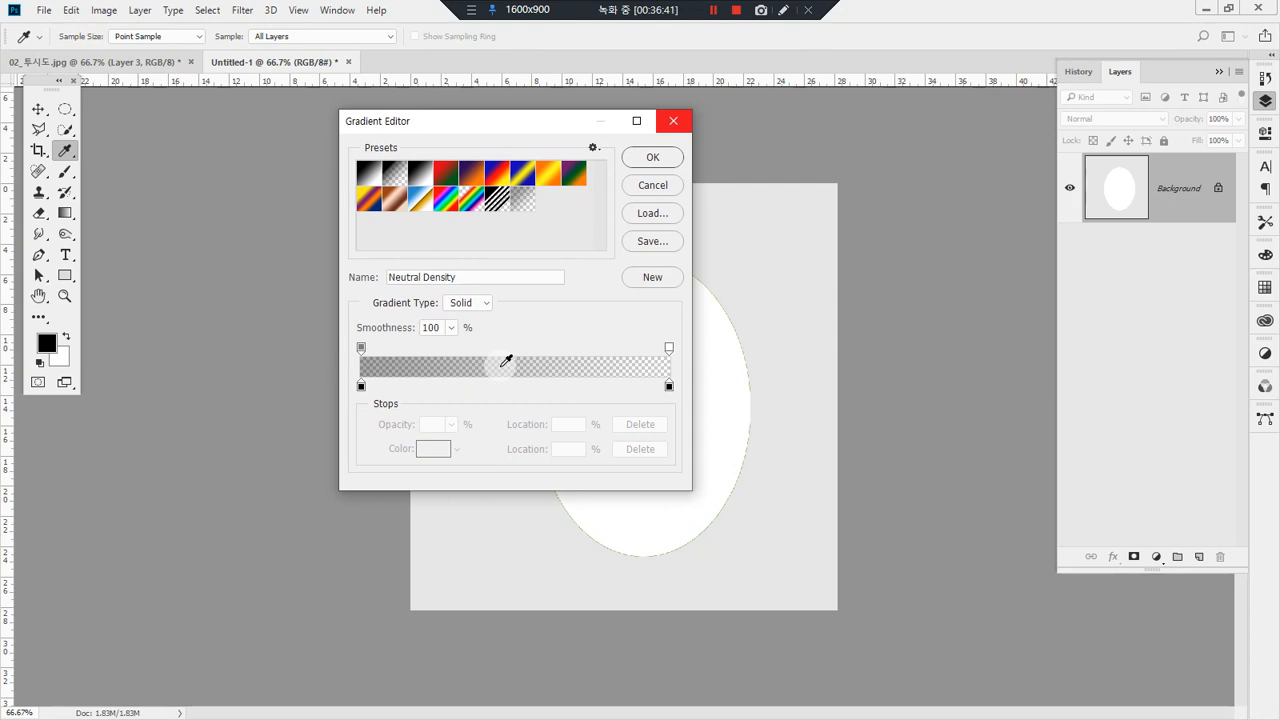
left_click(520, 206)
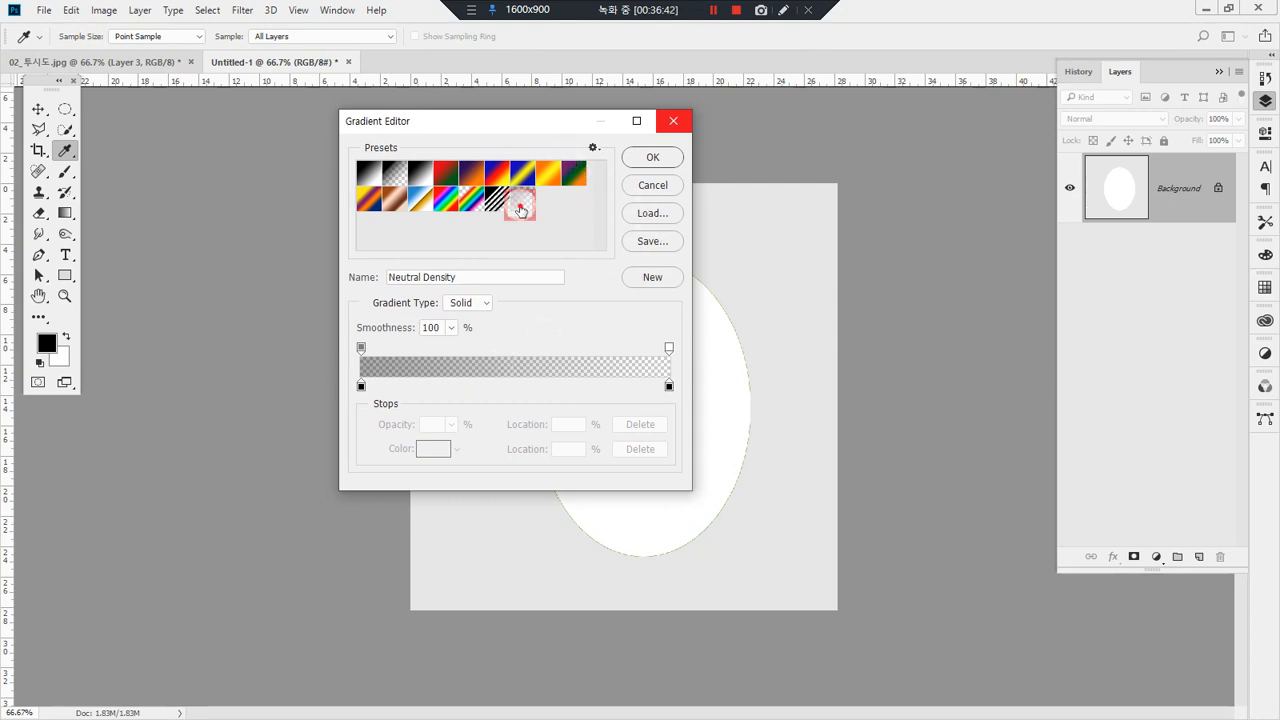
right_click(521, 208)
left_click(521, 209)
right_click(519, 204)
left_click(552, 197)
left_click_drag(526, 206, 542, 204)
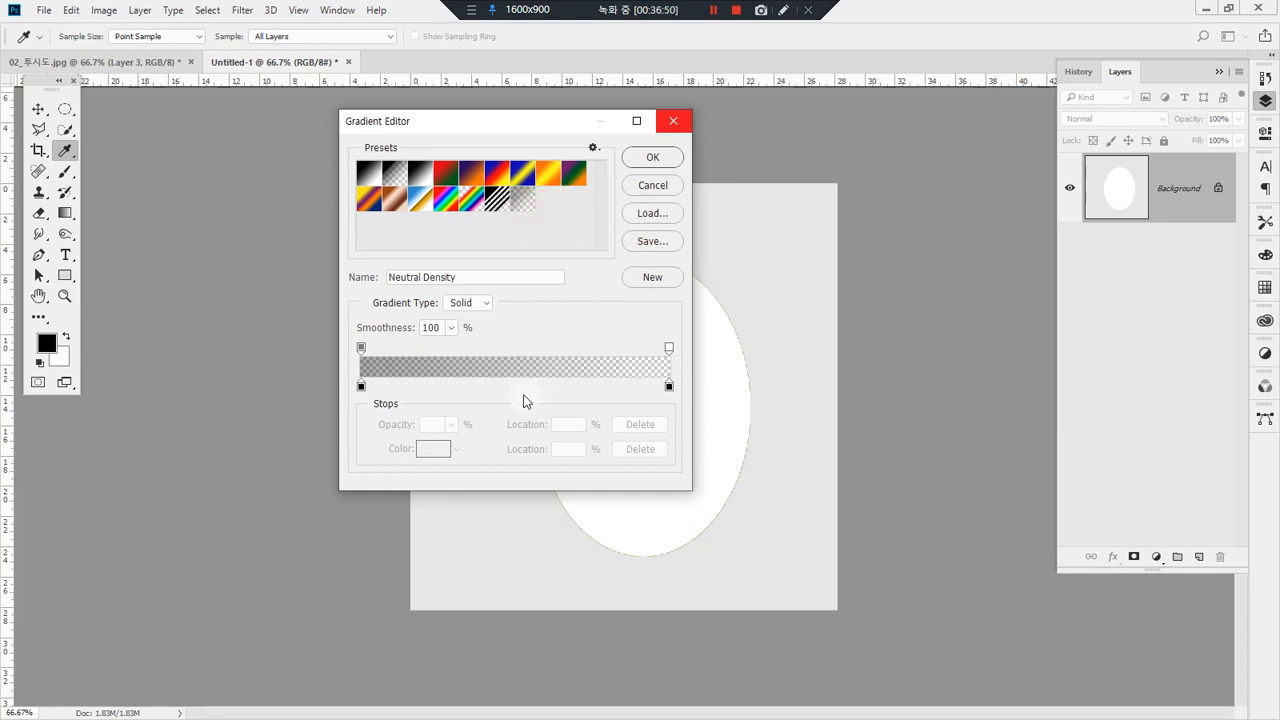
Step: Add three opacity stops to the gradient at locations 25%, 53% and 76%
mouse_move(443, 446)
left_mouse_down()
mouse_move(349, 362)
mouse_move(526, 284)
mouse_move(698, 359)
mouse_move(566, 466)
mouse_move(386, 469)
left_mouse_up()
left_click(362, 350)
left_click_drag(464, 437, 361, 438)
mouse_move(686, 369)
left_mouse_down()
mouse_move(691, 346)
mouse_move(686, 365)
left_mouse_up()
mouse_move(366, 366)
left_mouse_down()
mouse_move(400, 337)
mouse_move(392, 365)
left_mouse_up()
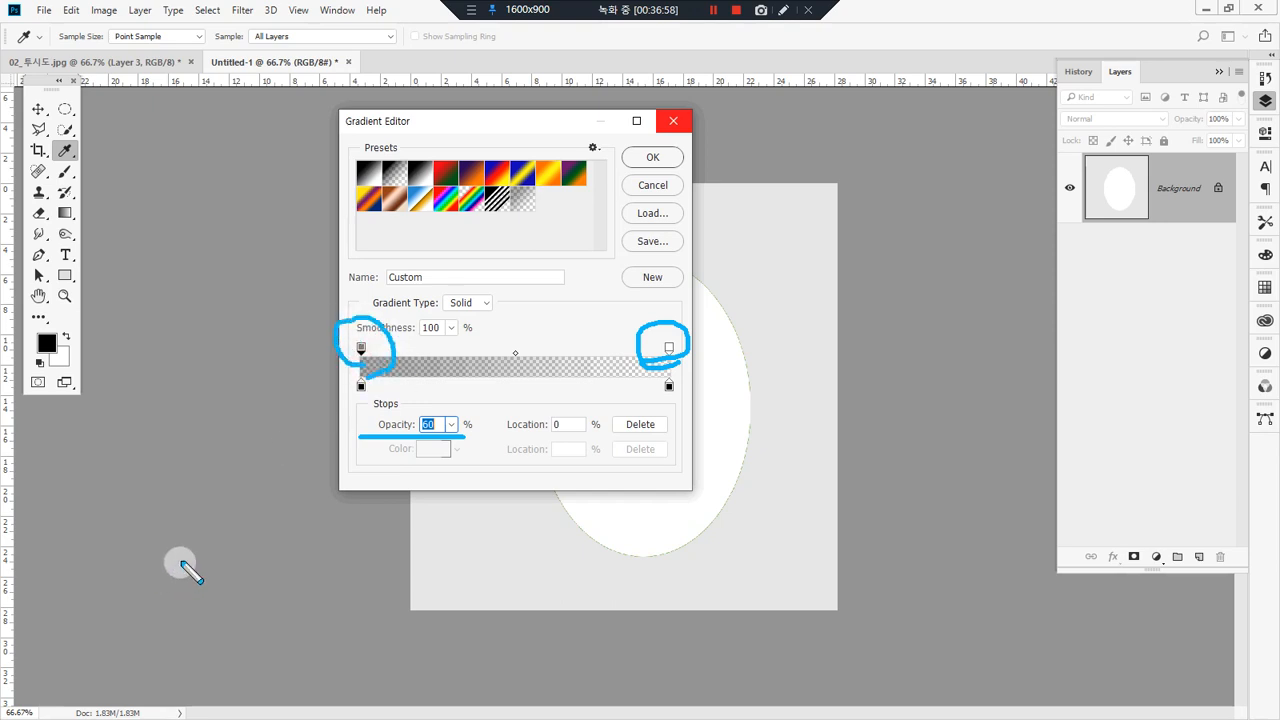
left_click_drag(463, 432, 380, 447)
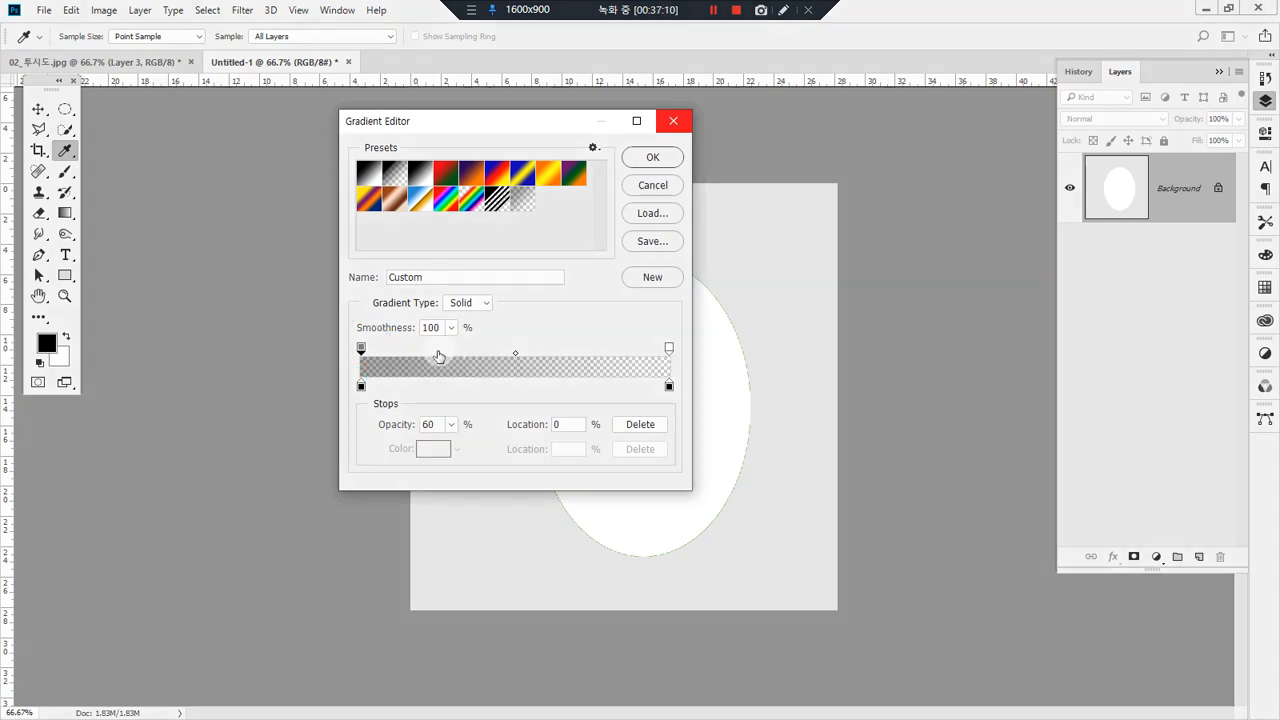
left_click(438, 351)
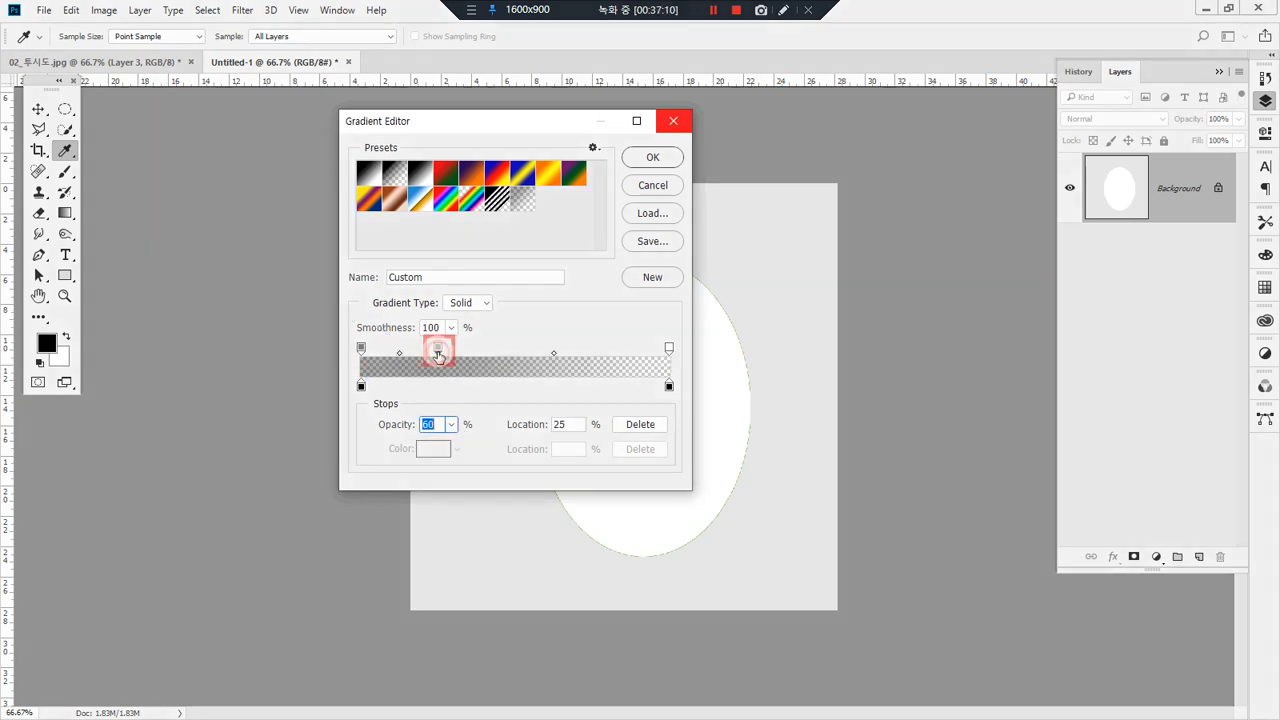
left_click(526, 350)
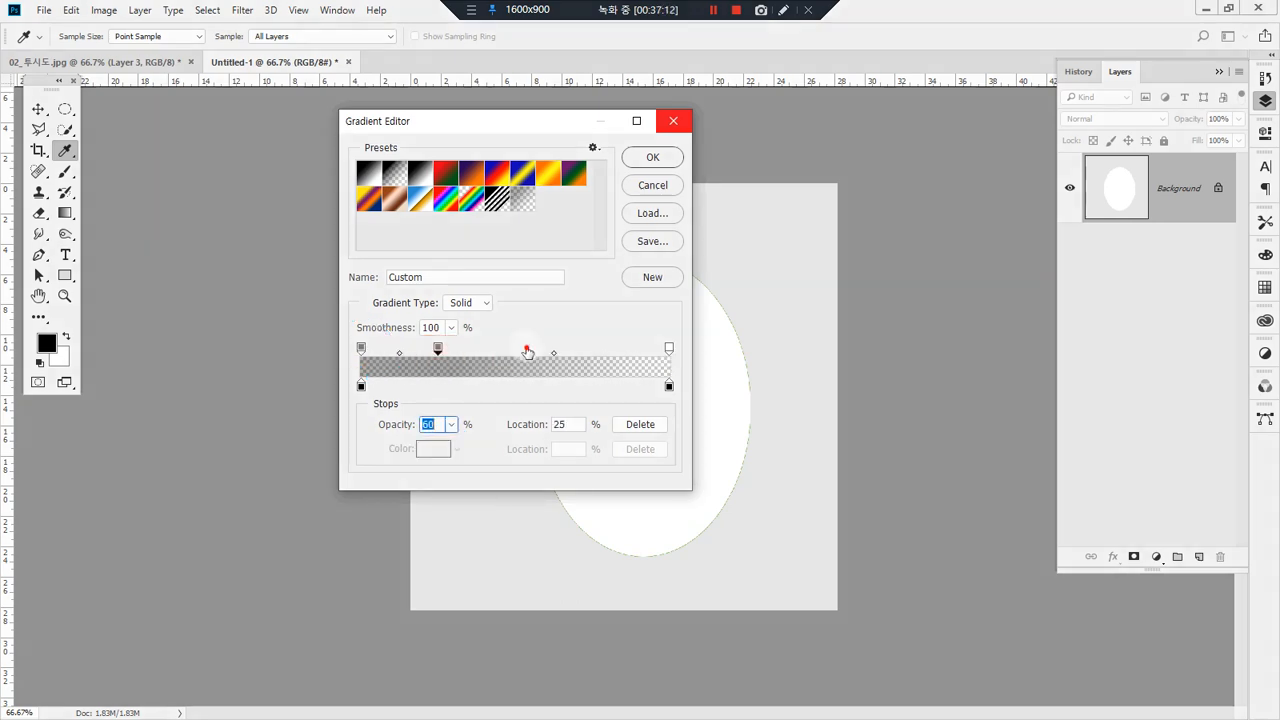
left_click(596, 350)
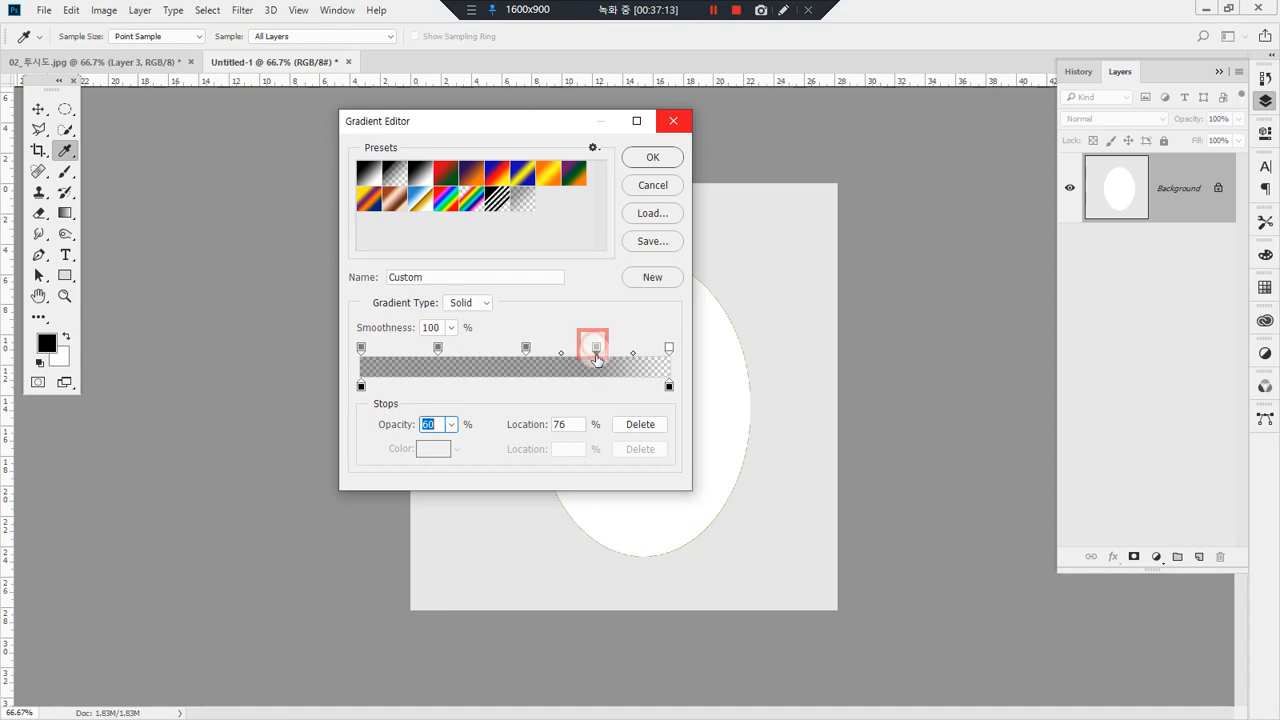
Step: Set the opacity stops at 25% and 76% to 100% opacity and accept the custom gradient
left_click(438, 349)
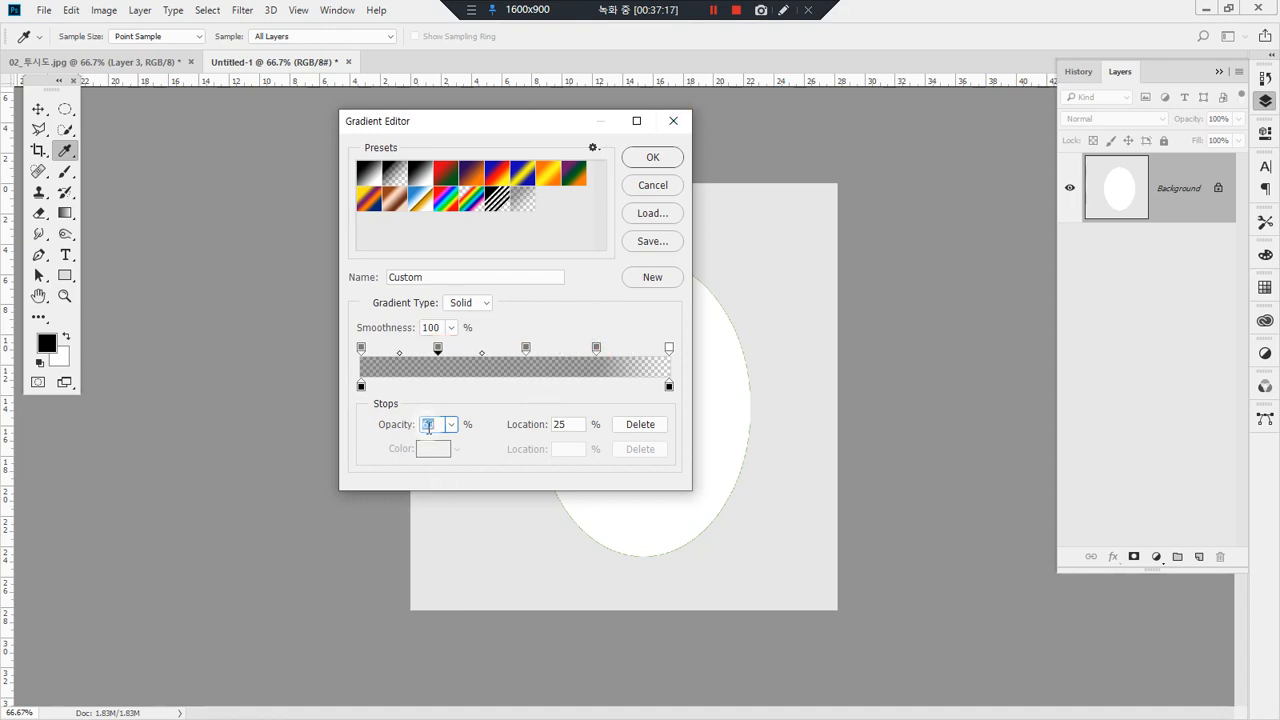
type("100")
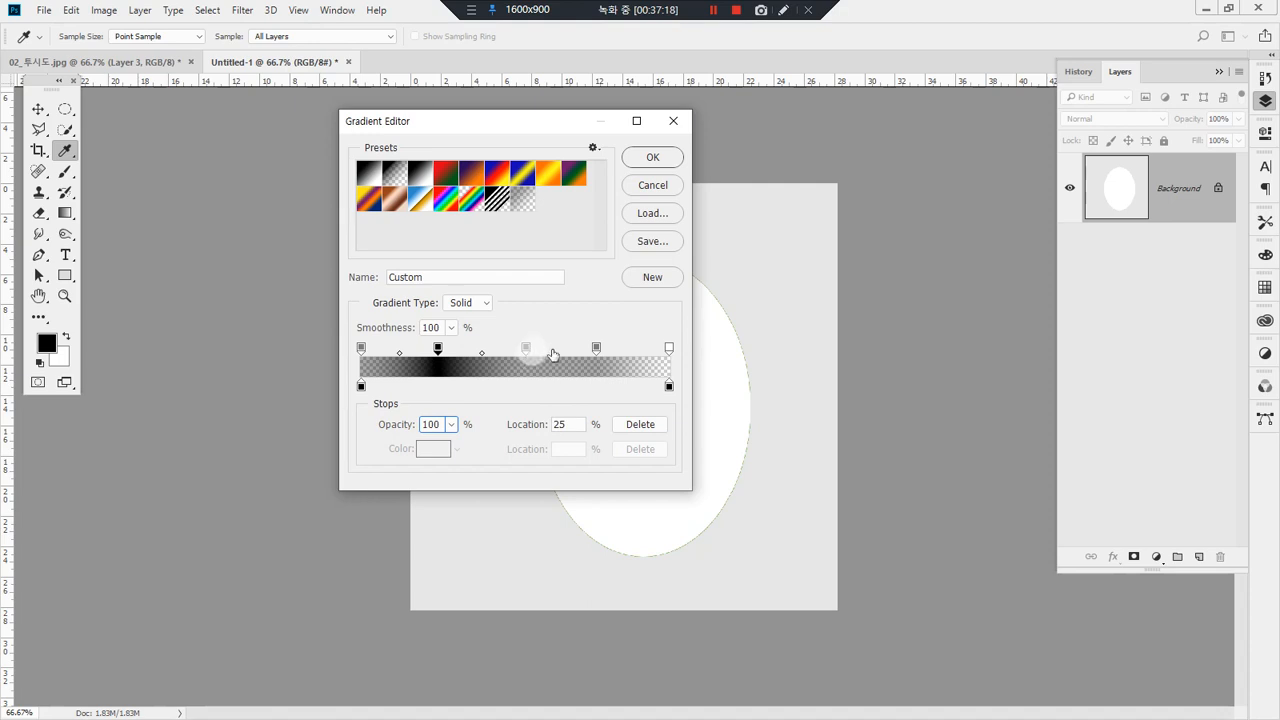
left_click(597, 350)
type("100")
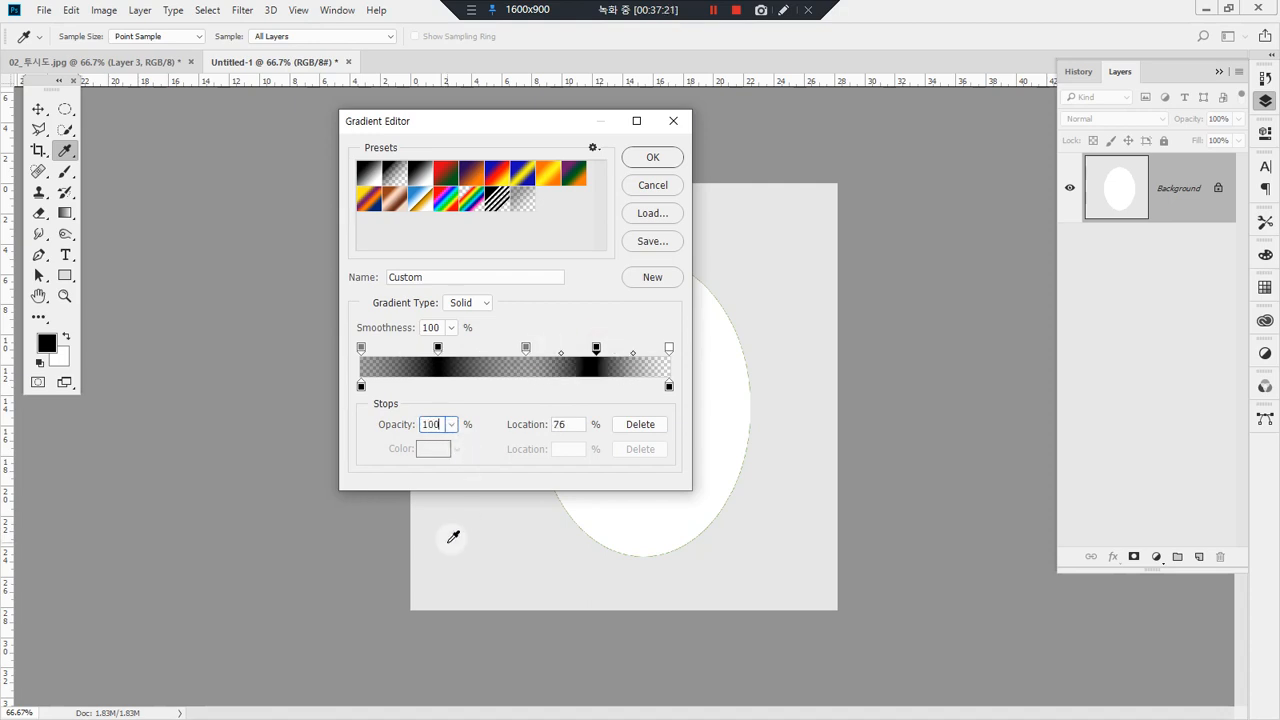
left_click(652, 157)
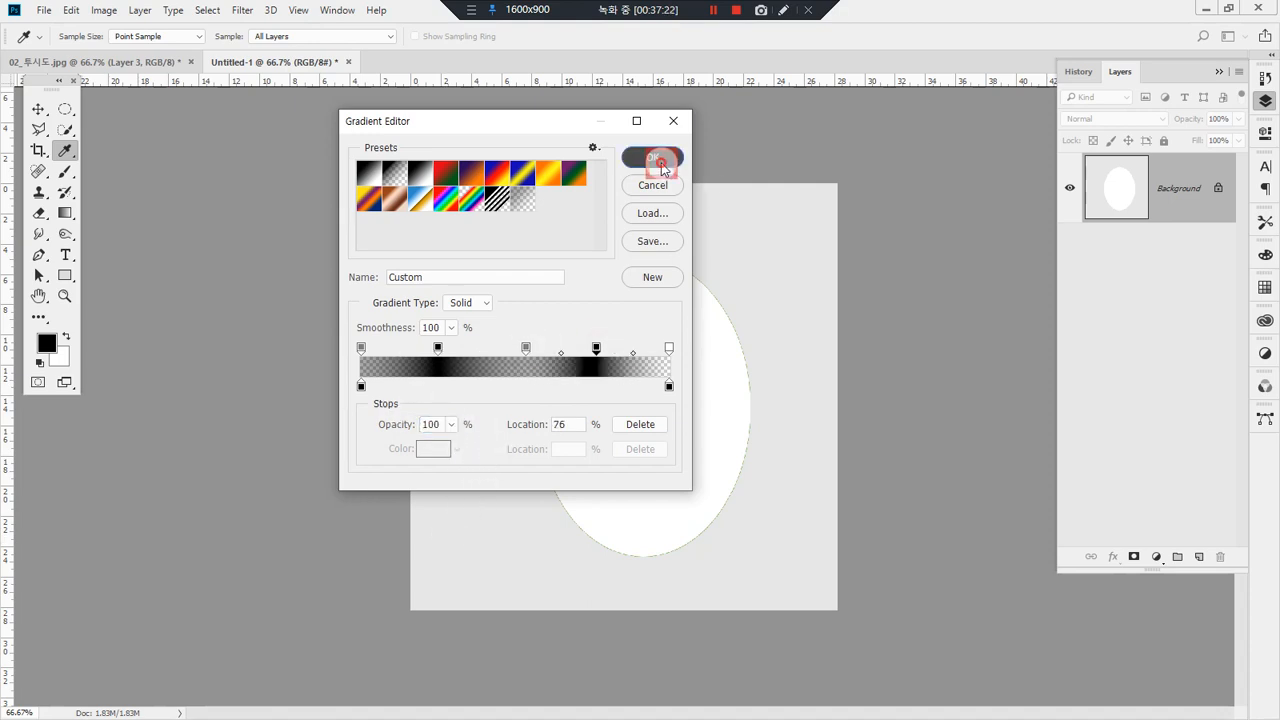
Step: Draw the custom gradient diagonally across the canvas in both directions, clear to white, draw it once more, and clear the canvas to white again
left_click_drag(528, 270, 700, 486)
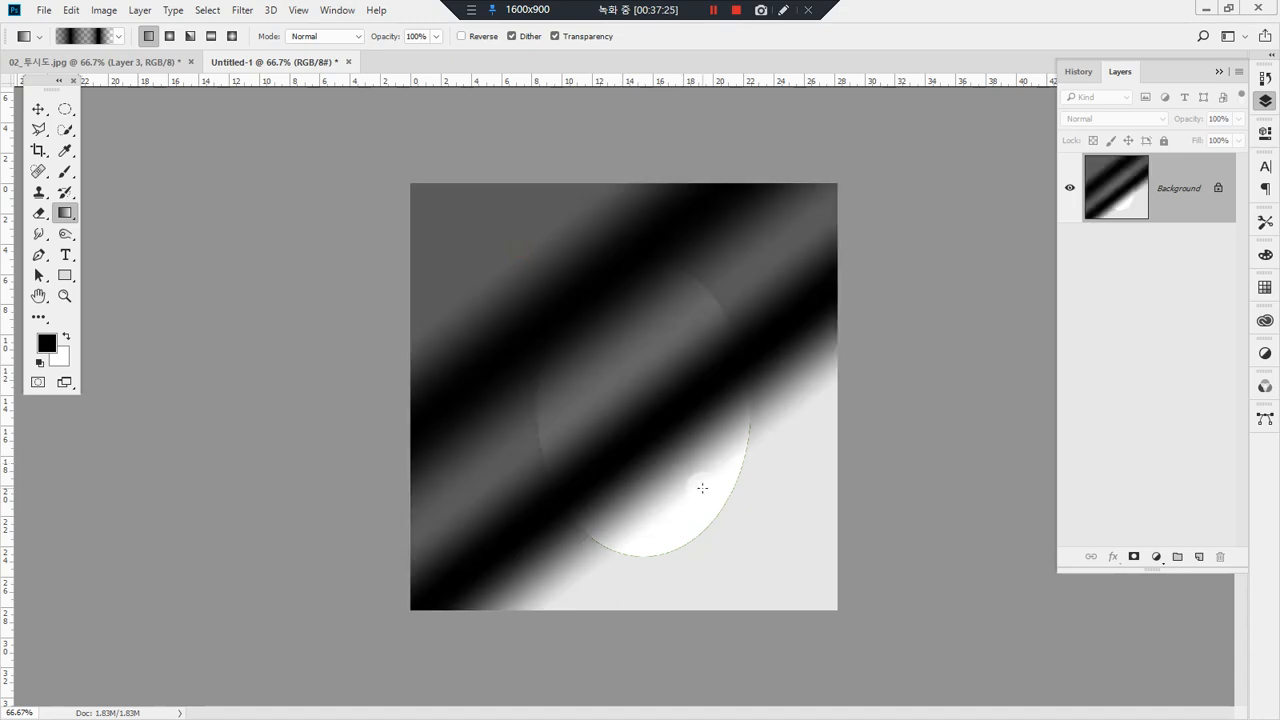
left_click_drag(791, 551, 498, 284)
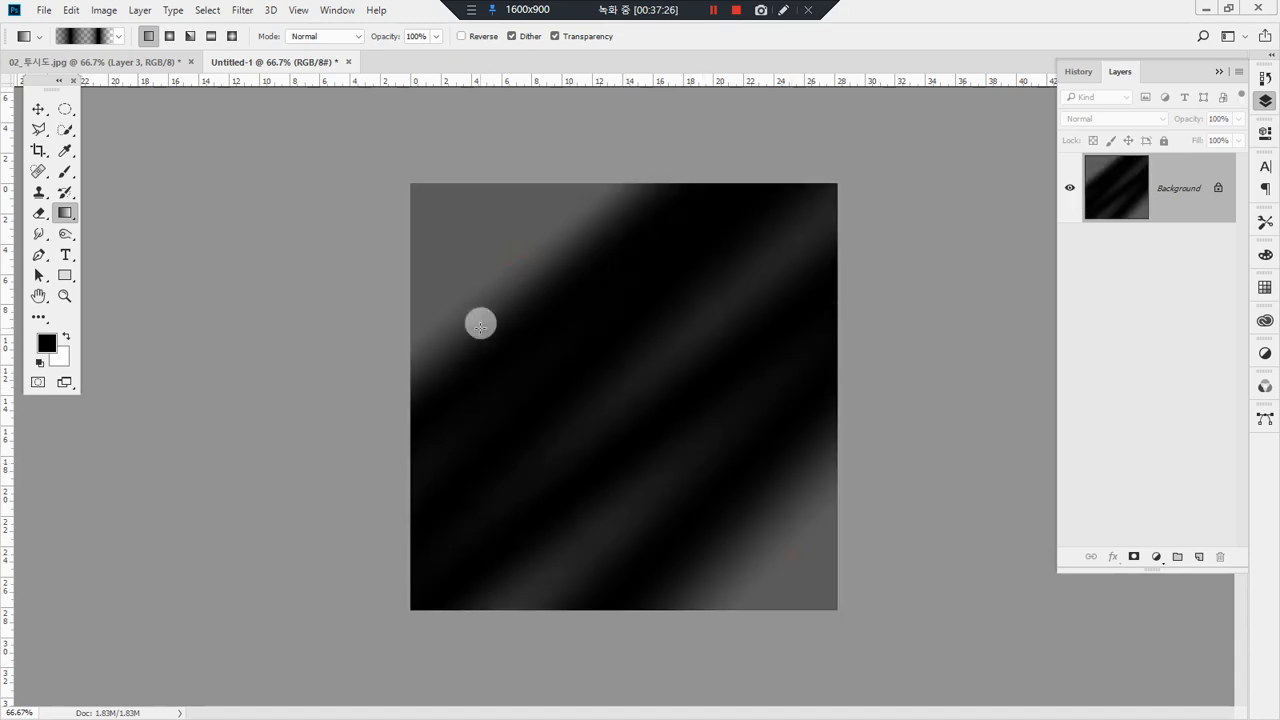
key("ctrl+Delete")
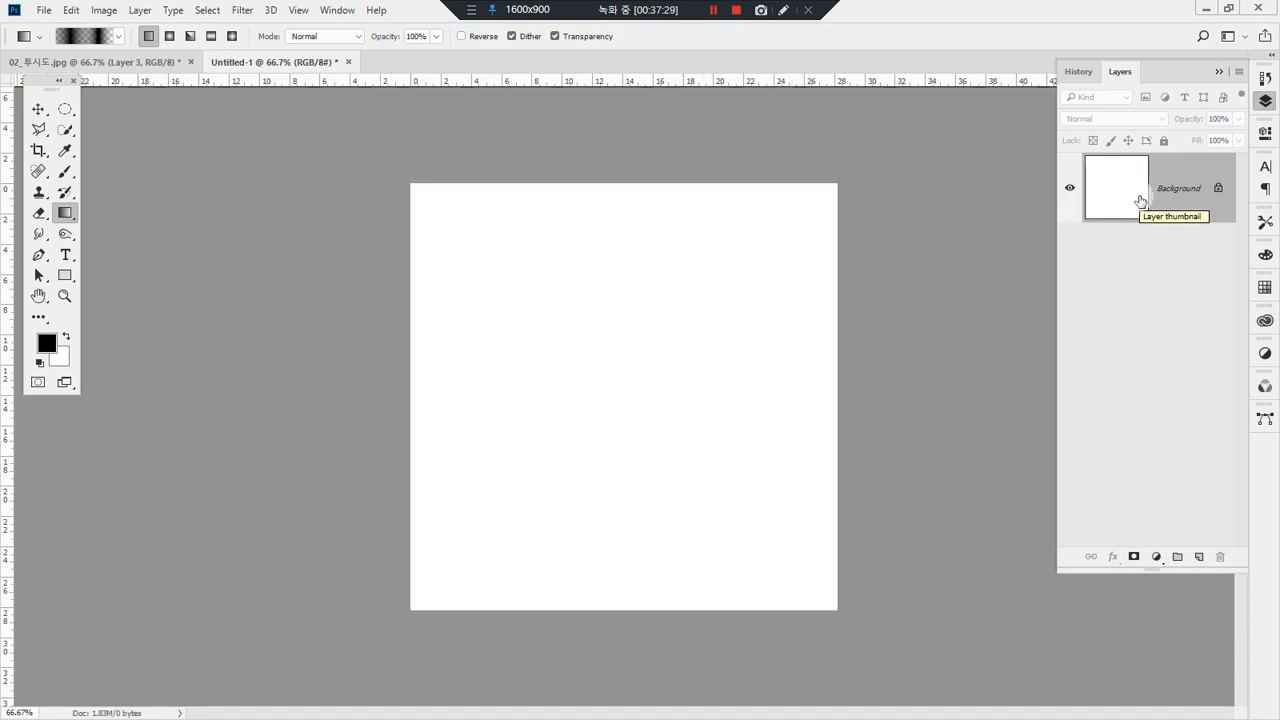
left_click_drag(484, 245, 786, 534)
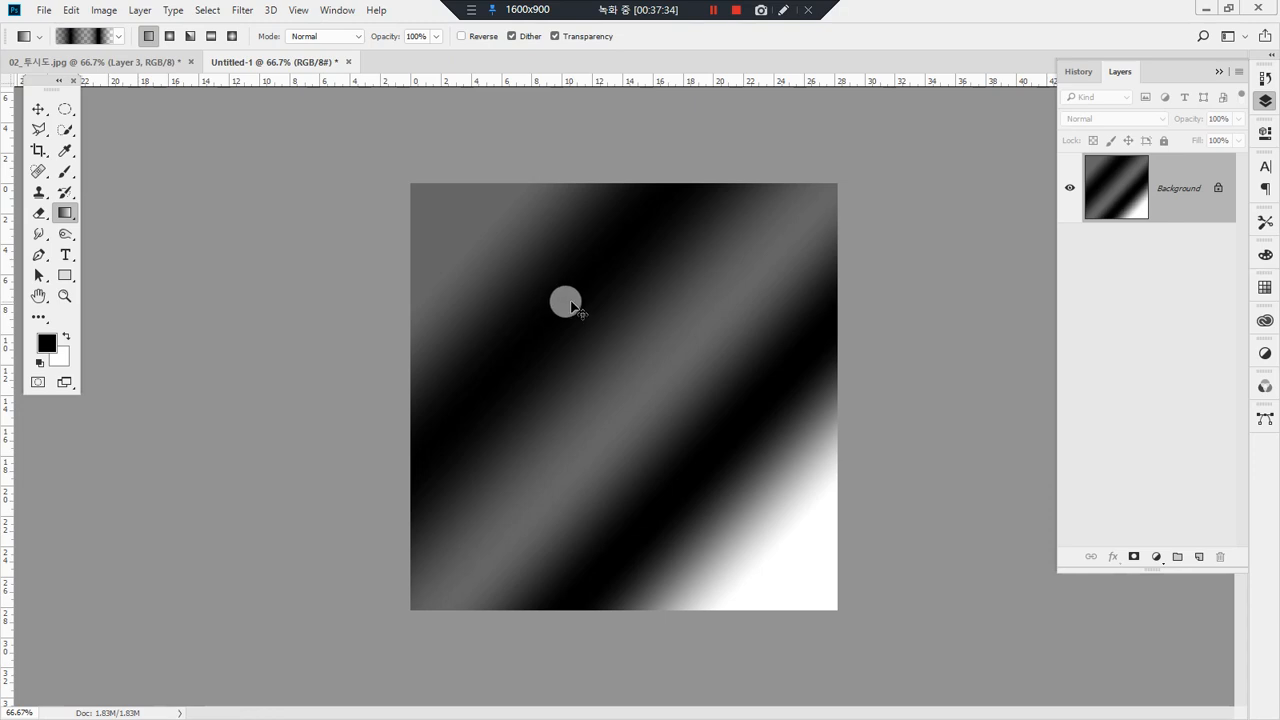
key("ctrl+Delete")
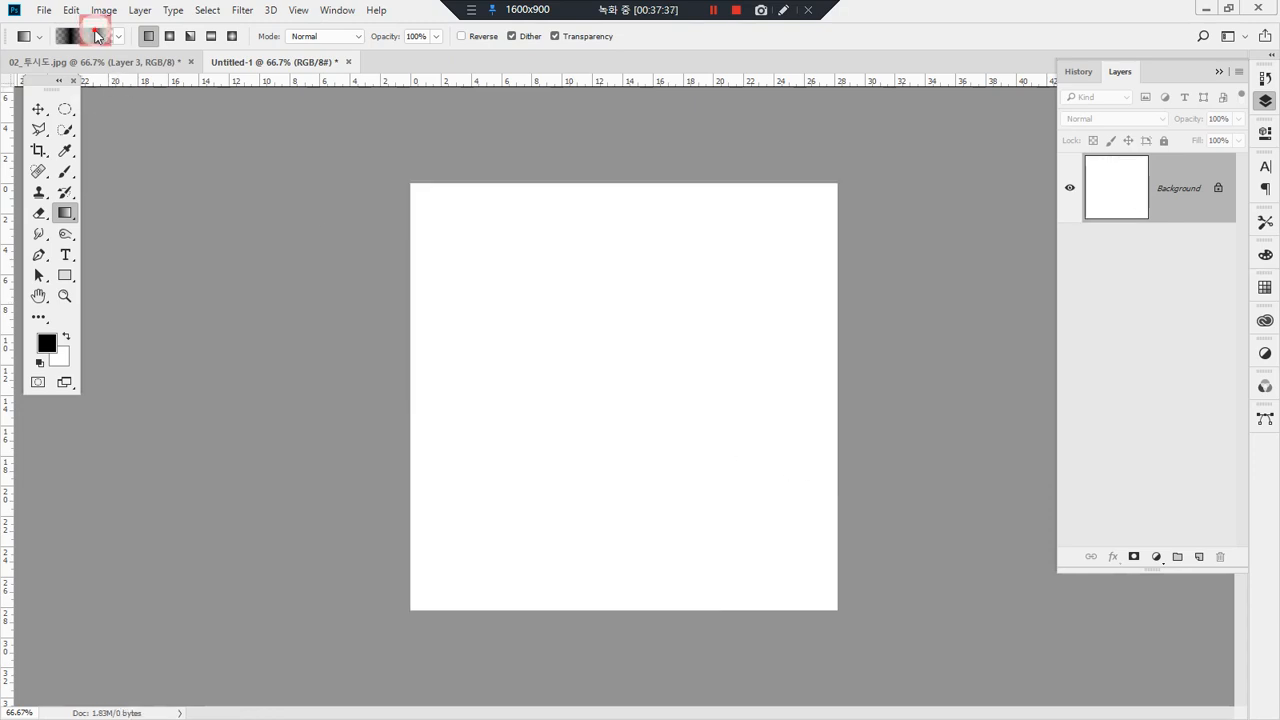
Step: Set the color of the custom gradient's starting color stop to red #ff001c
left_click(97, 36)
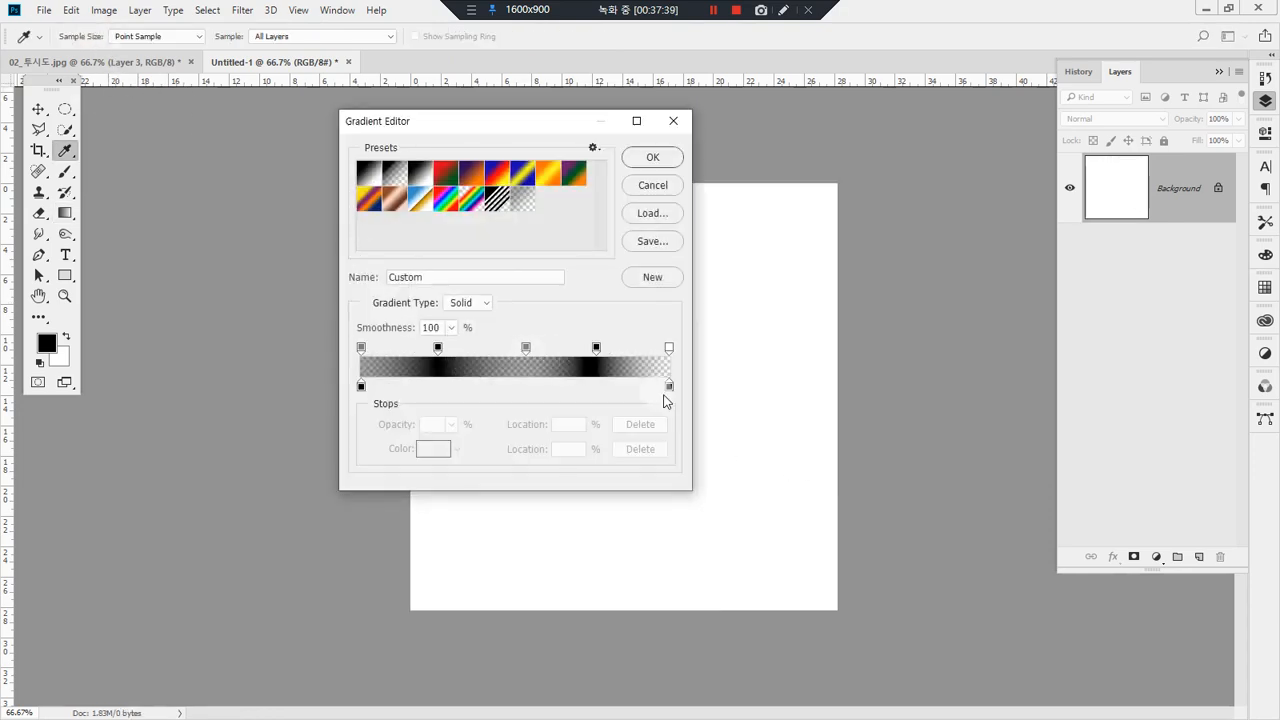
left_click(362, 386)
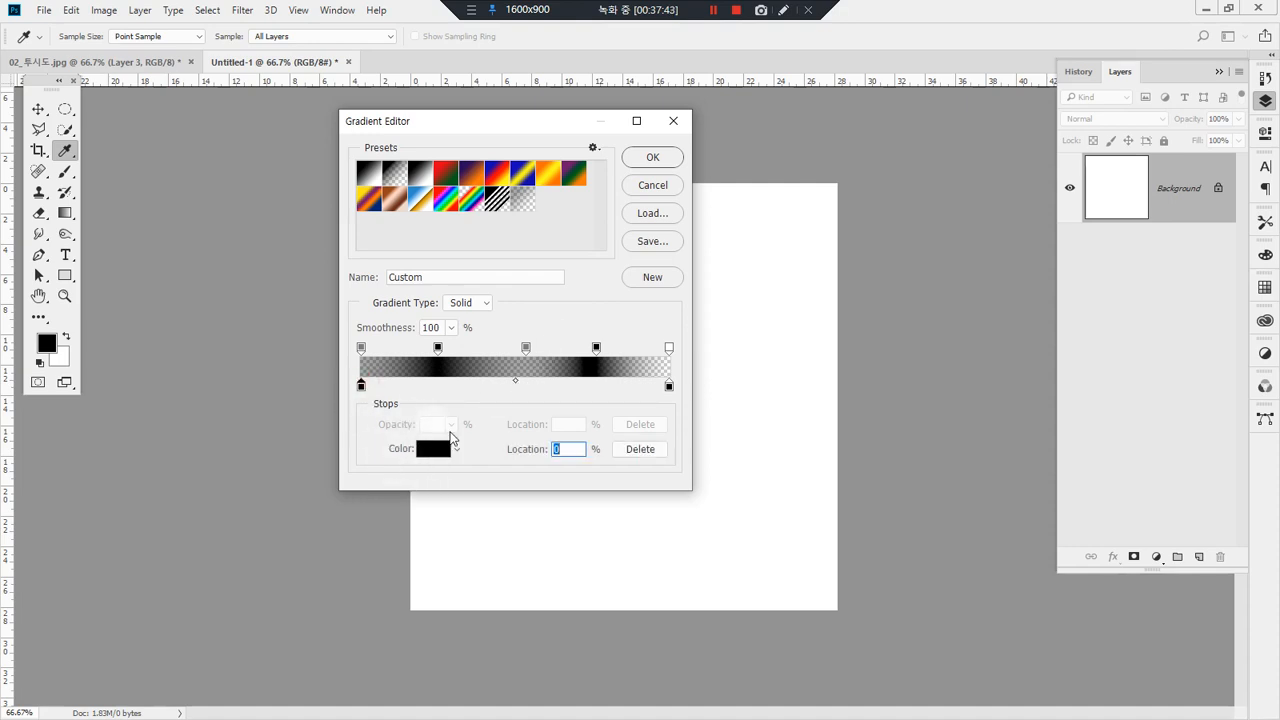
left_click(433, 448)
left_click_drag(500, 323, 617, 237)
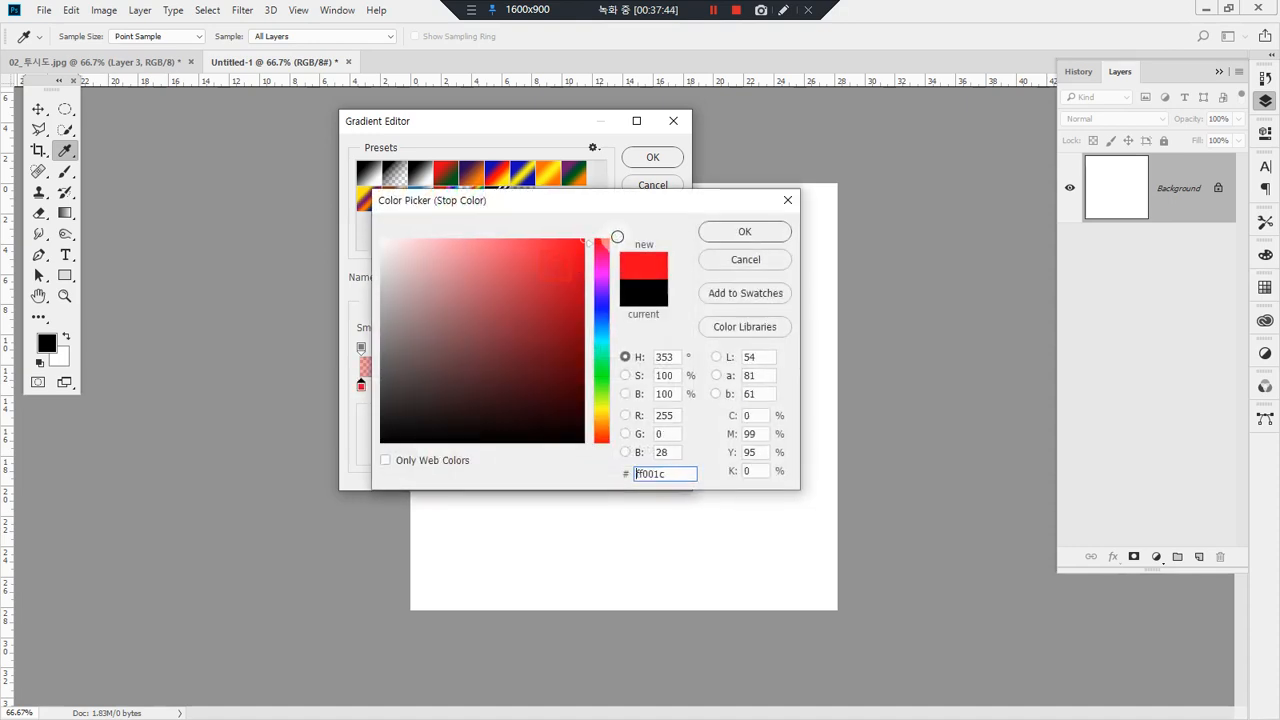
left_click(744, 229)
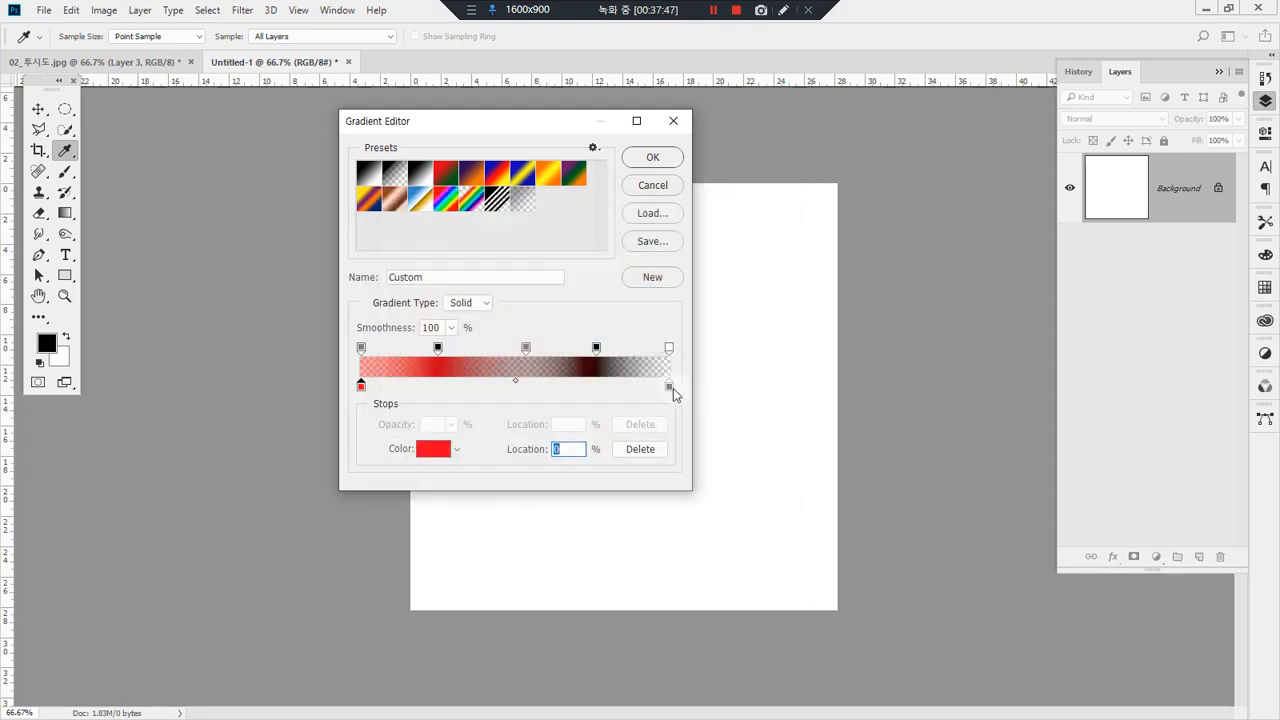
Step: Try to recolor the gradient's end color stop by setting its hue to 133°
left_click(669, 387)
left_click(433, 448)
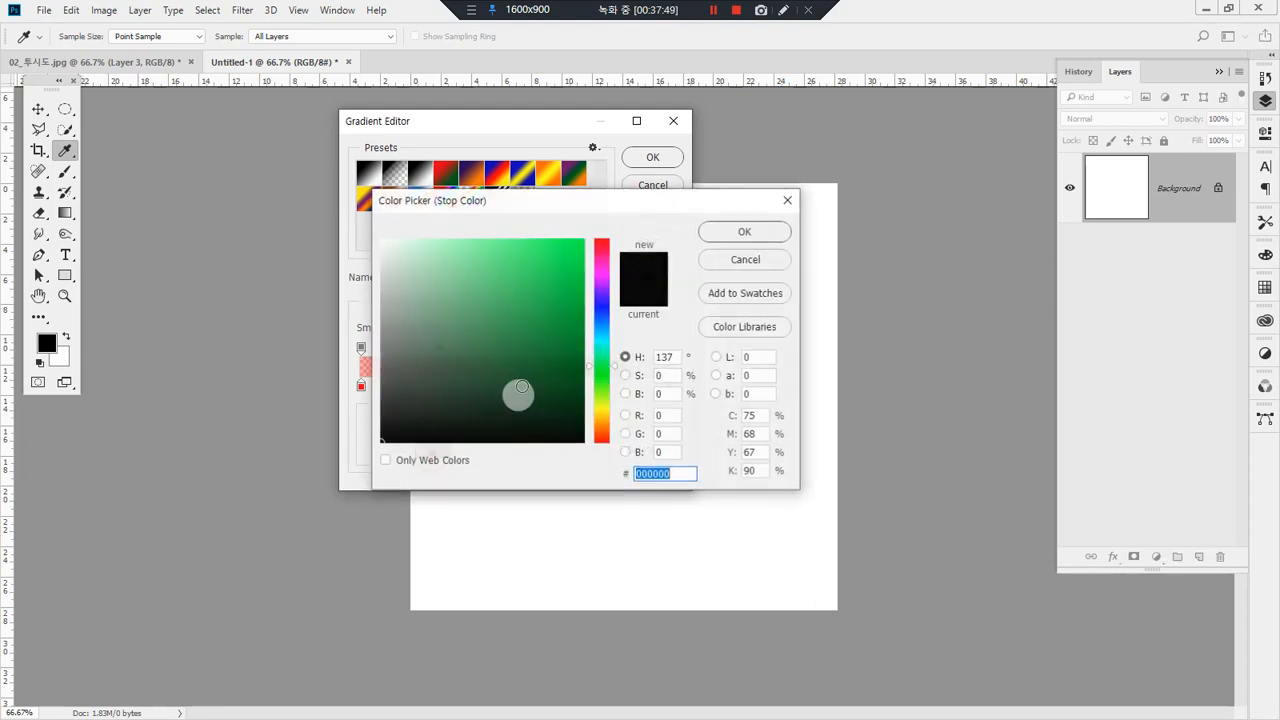
left_click(601, 371)
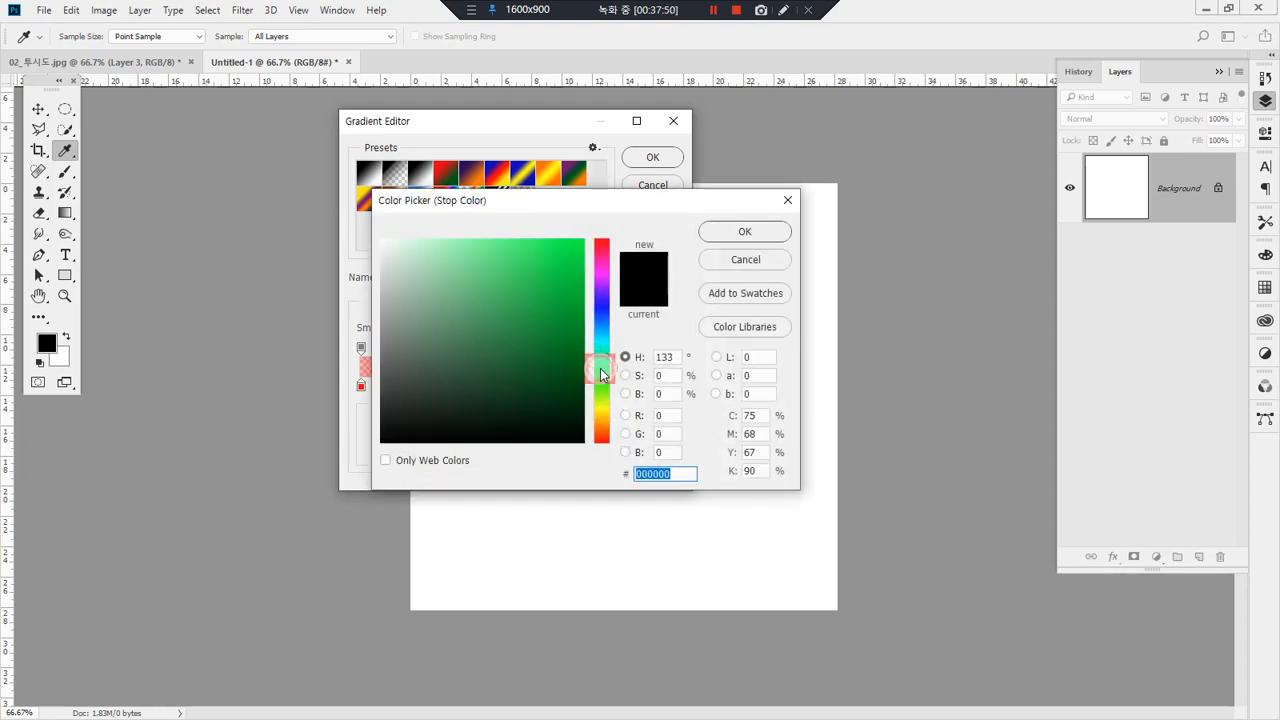
left_click(744, 231)
Step: Add two color stops to the gradient, the first moved to location 29% and the second at 70%
left_click(437, 387)
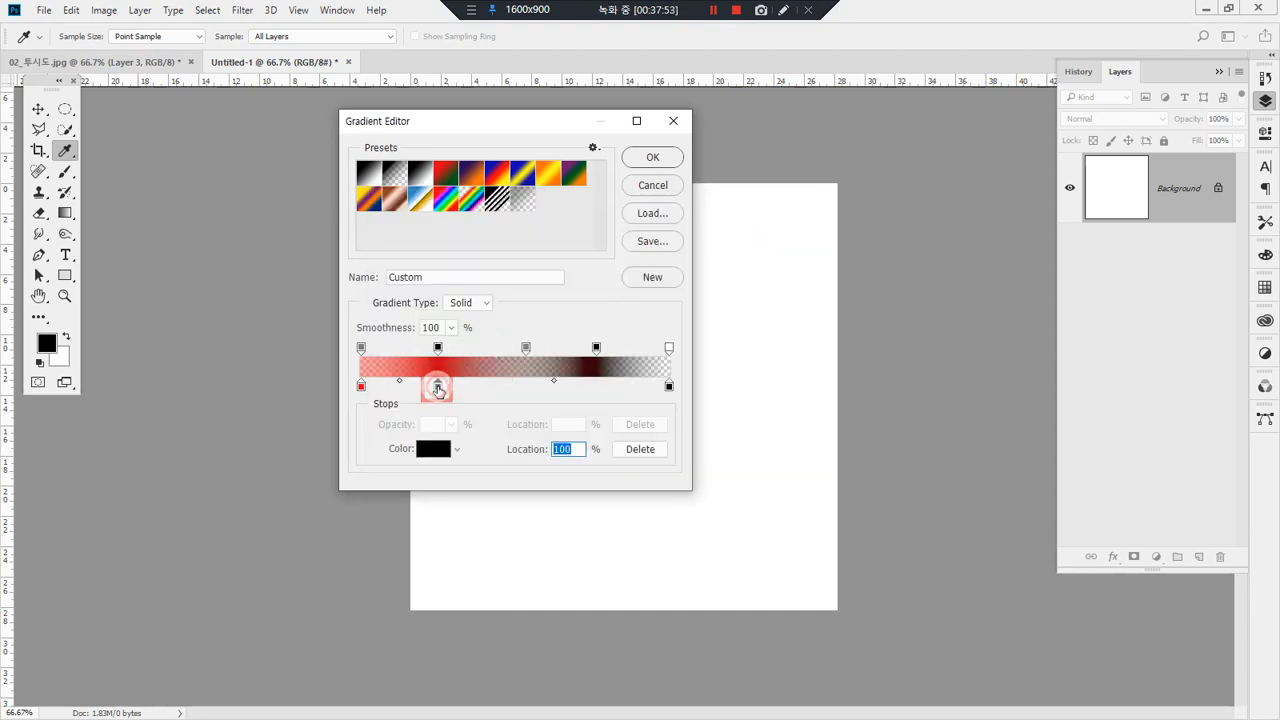
left_click(576, 387)
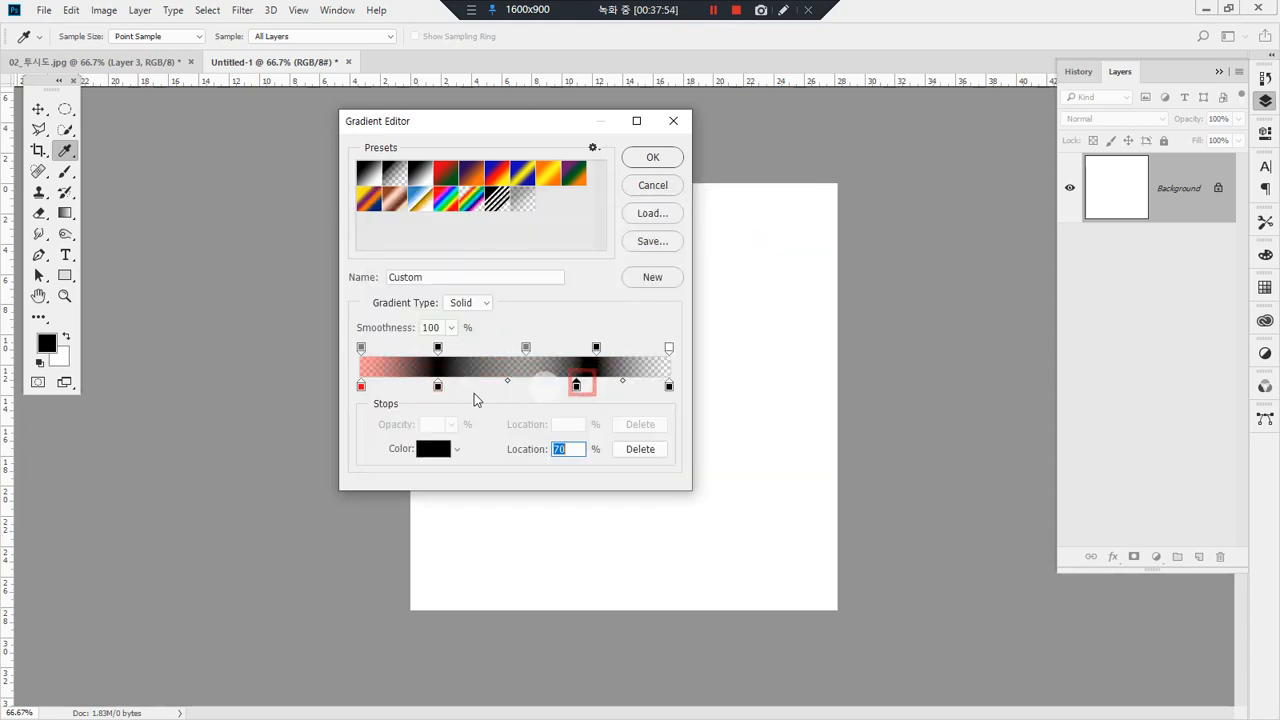
left_click(442, 391)
left_click_drag(437, 388, 450, 388)
Step: Try to recolor the color stop at 29% by shifting its hue to orange
left_click(437, 450)
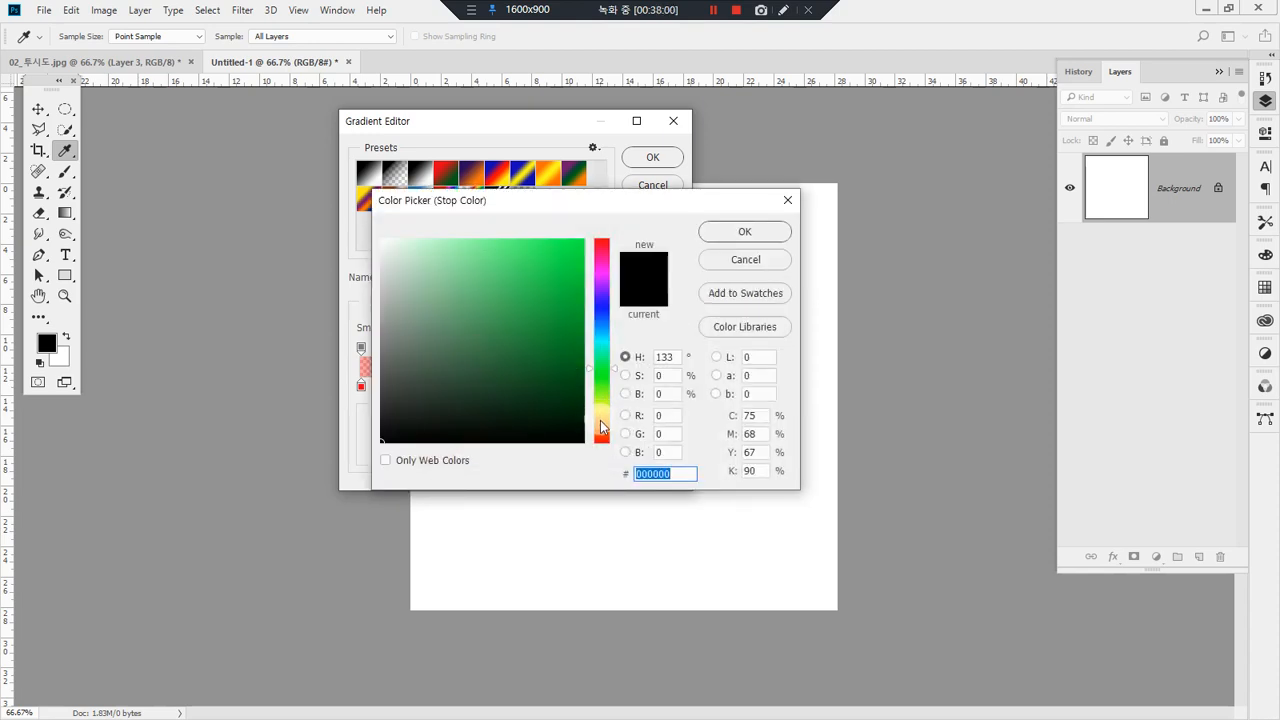
left_click(601, 428)
left_click(744, 231)
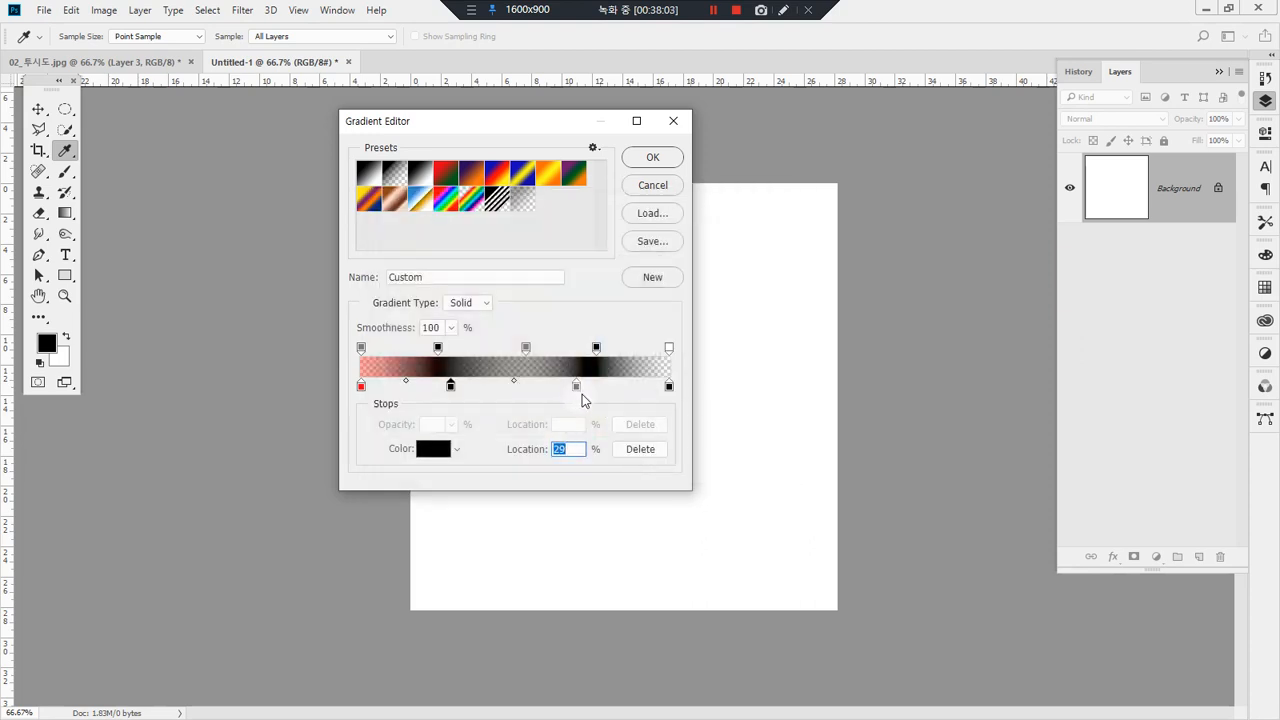
Step: Recolor the gradient's color stop at 70% to a bright green with hue 93°, #72ff00
left_click(576, 388)
left_click(430, 446)
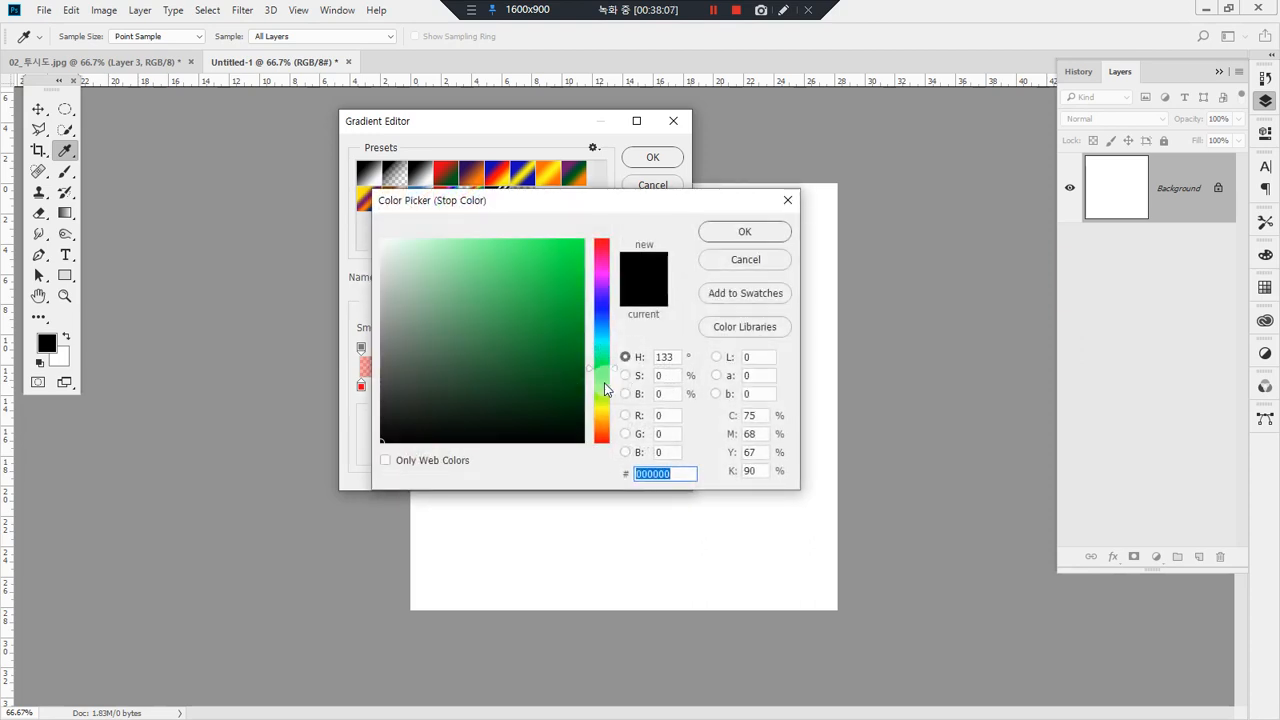
left_click(603, 390)
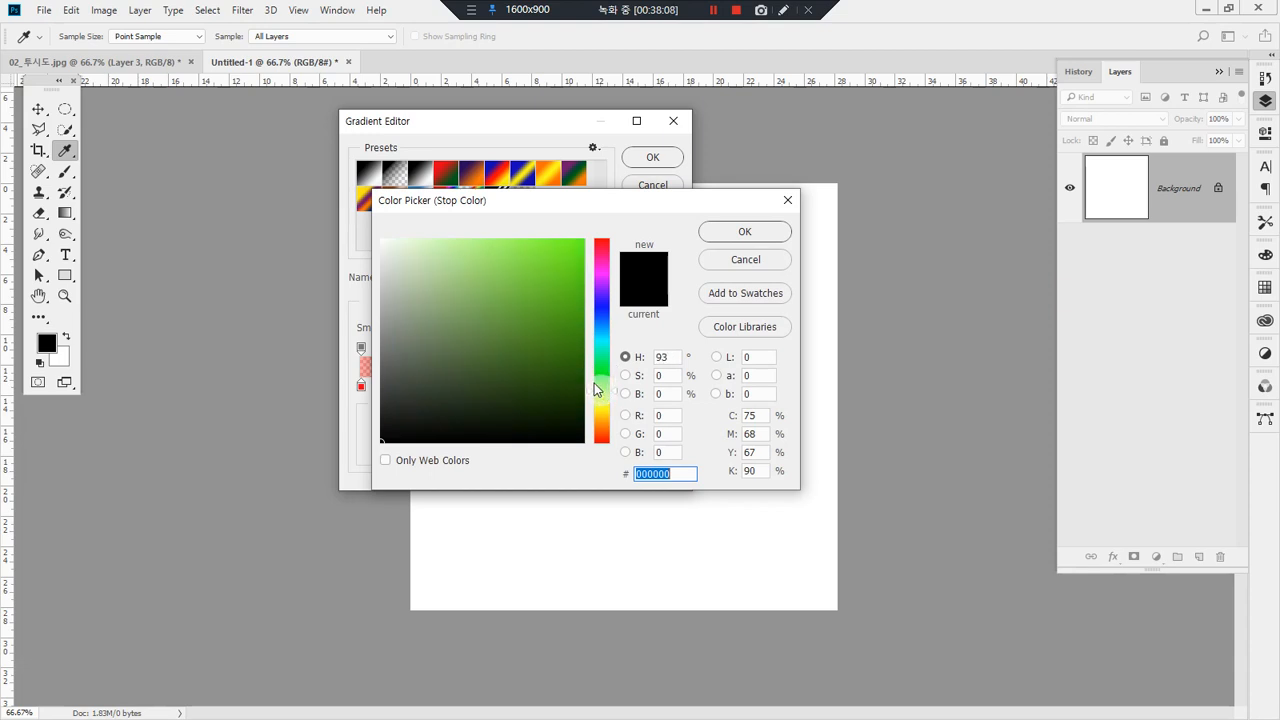
left_click(572, 285)
left_click(745, 231)
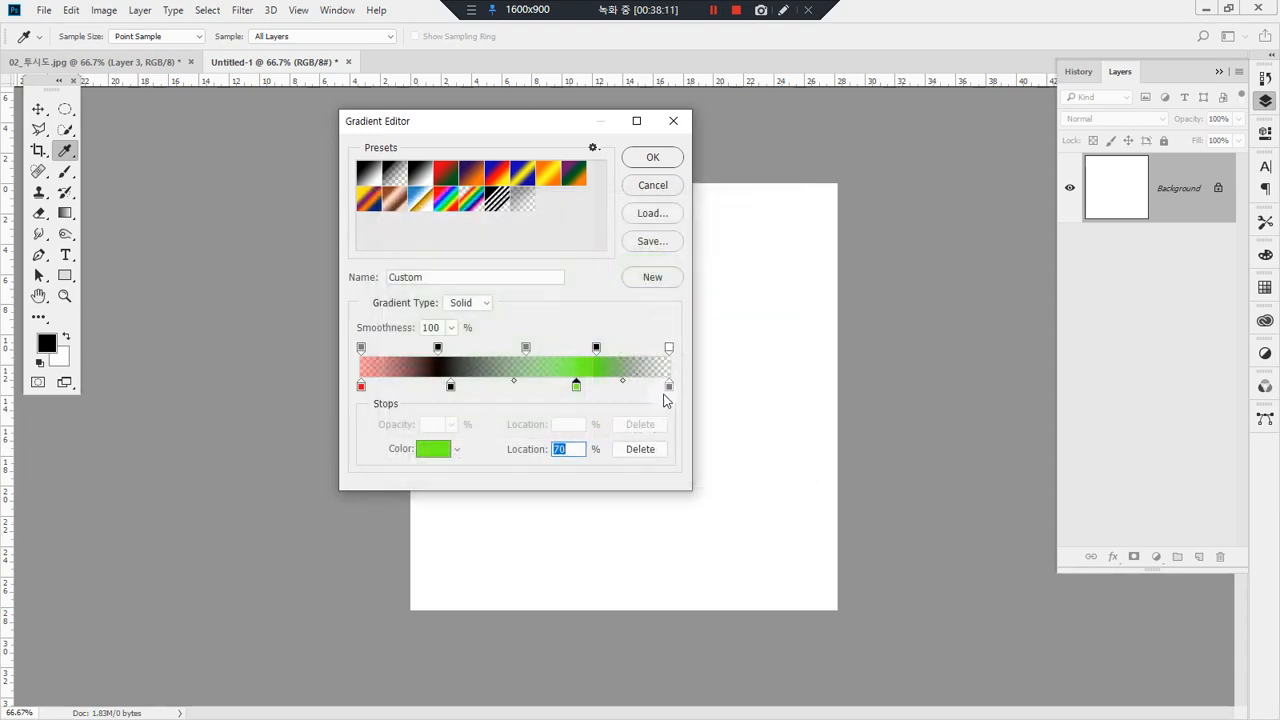
Step: Set the gradient's end color stop at 100% to green #00ff36
left_click(669, 388)
left_click(432, 460)
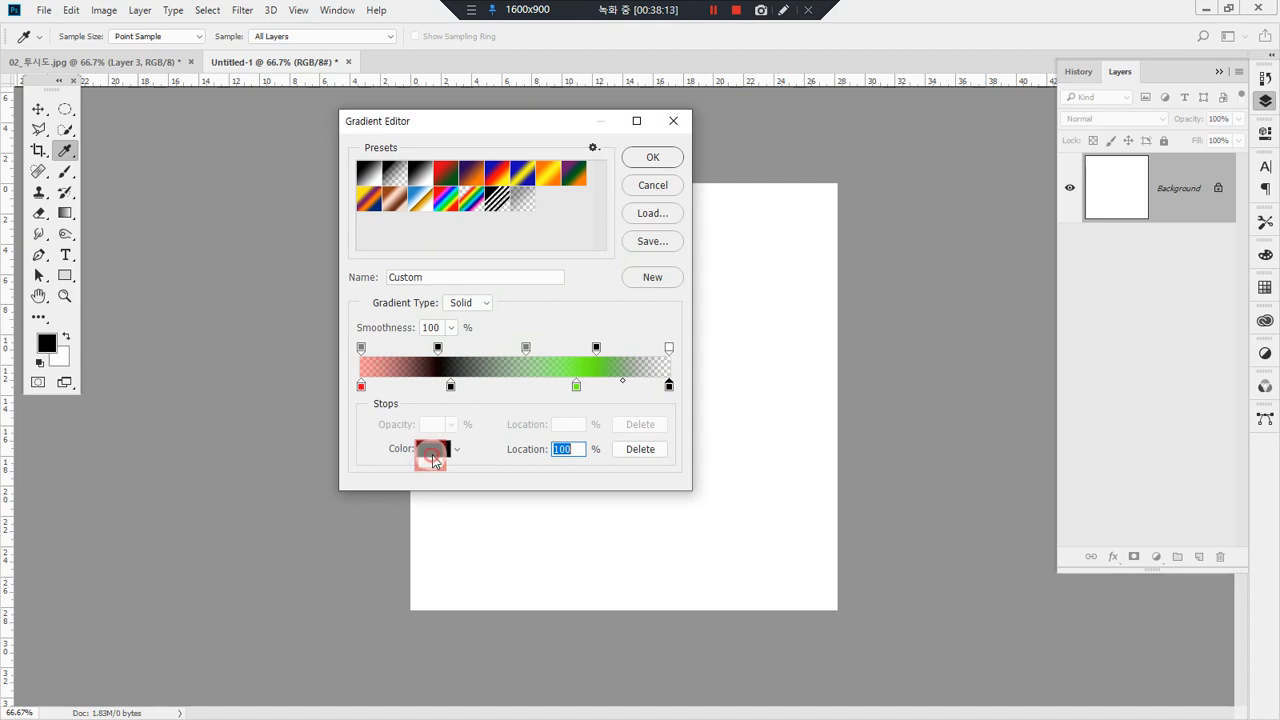
left_click(577, 257)
left_click_drag(577, 257, 586, 240)
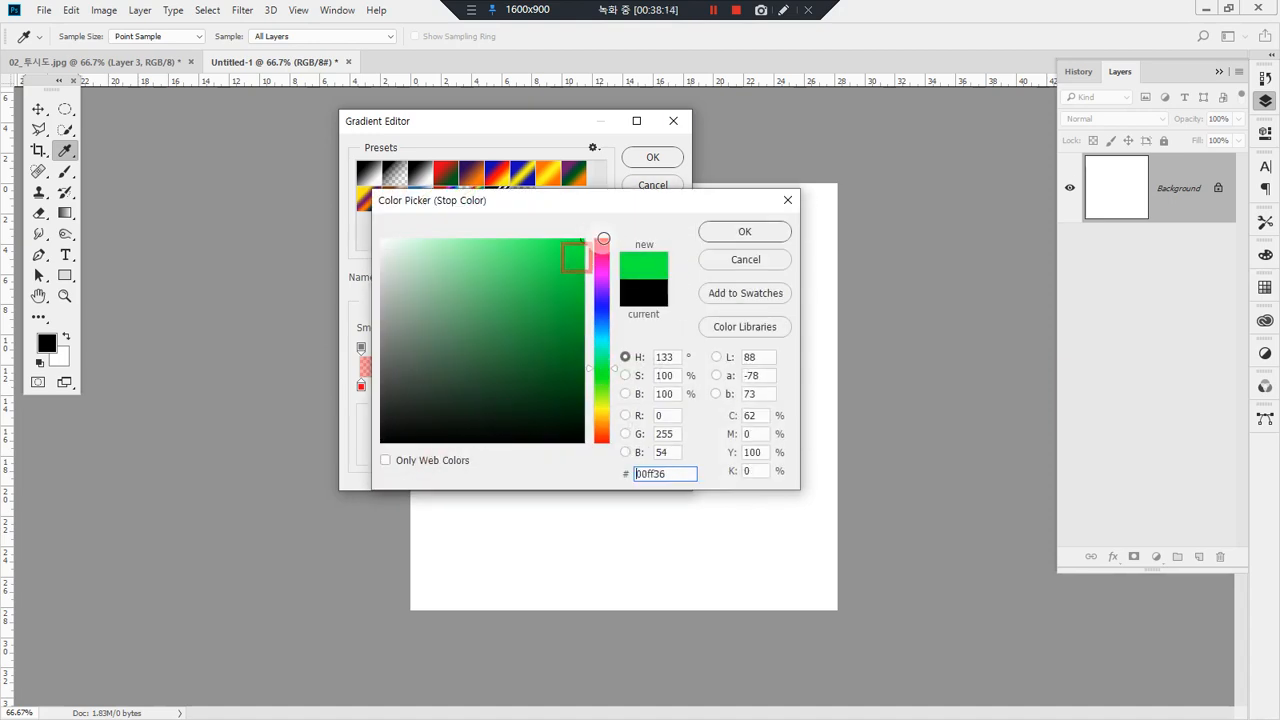
left_click(740, 236)
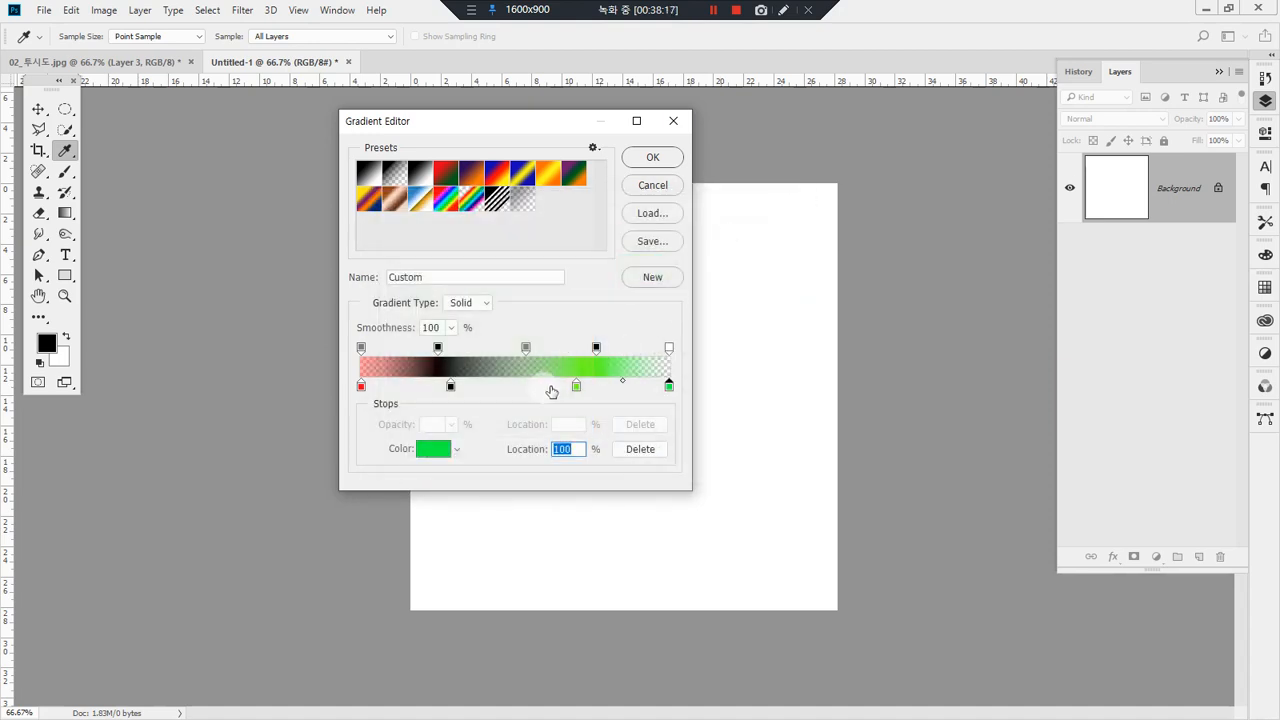
Step: Shift the hue of the 70% color stop to yellow-green and accept the custom gradient
left_click(576, 386)
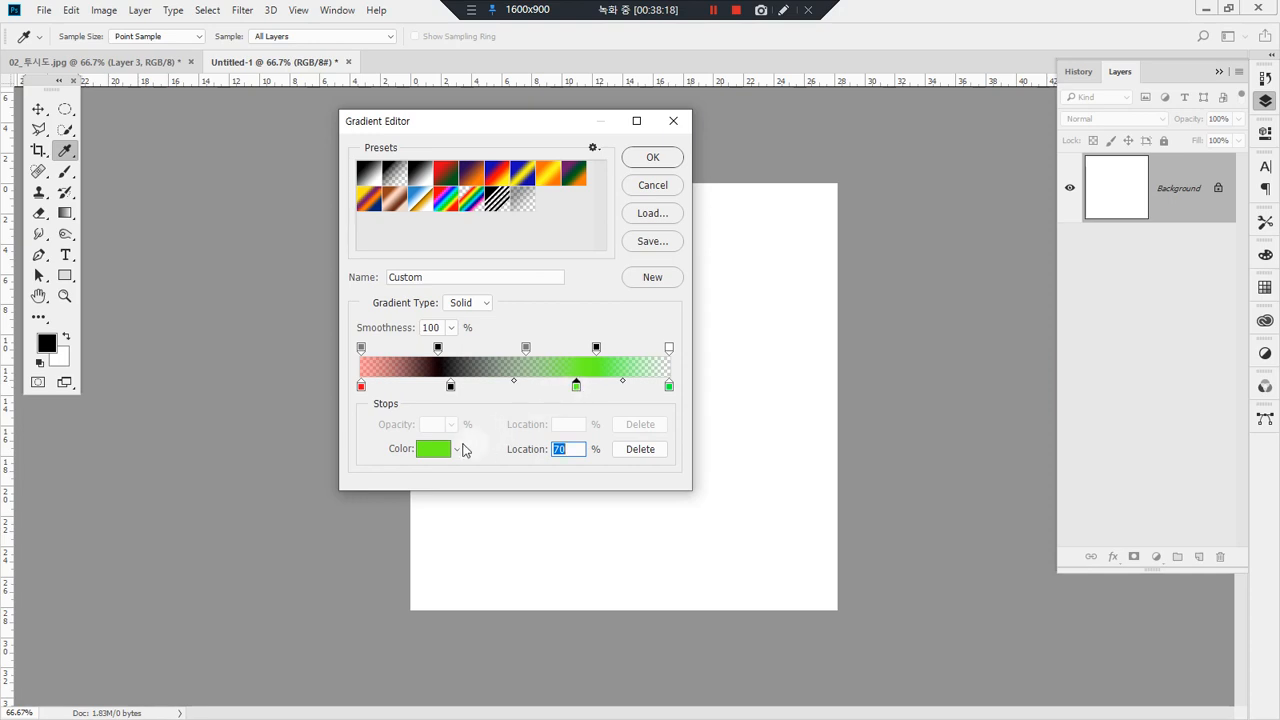
left_click(434, 449)
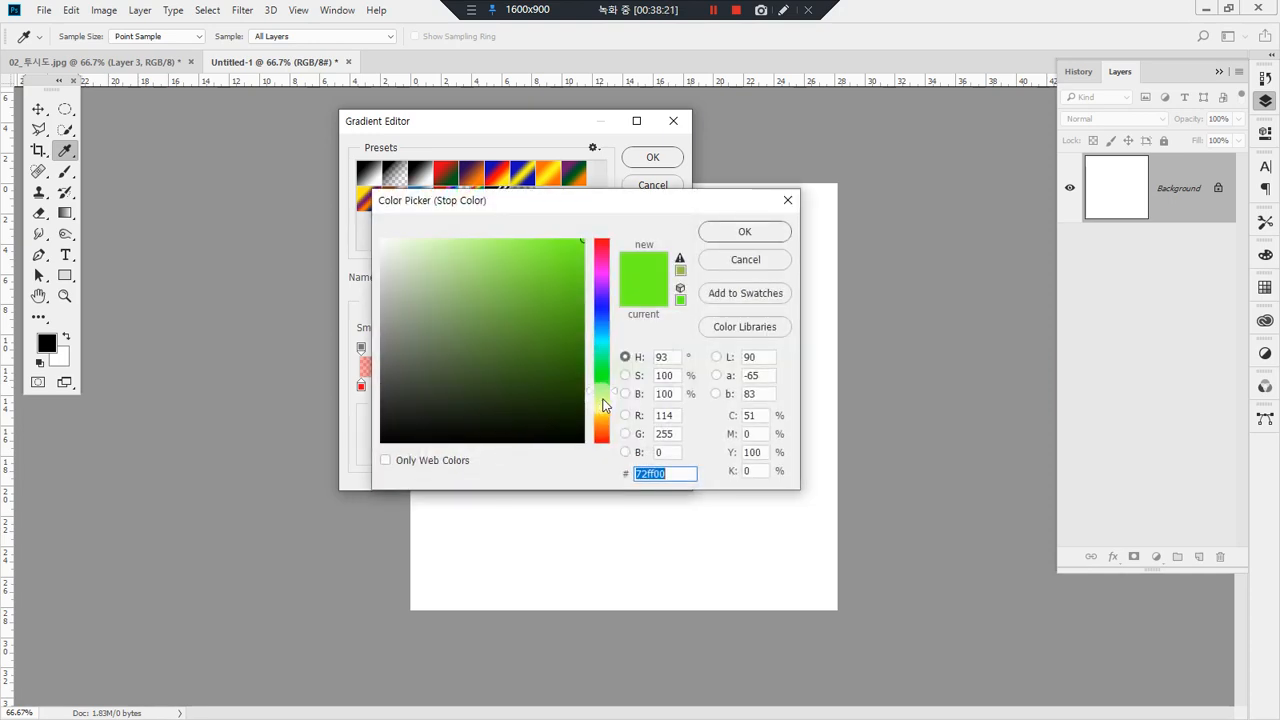
left_click(603, 402)
left_click(745, 231)
left_click(652, 157)
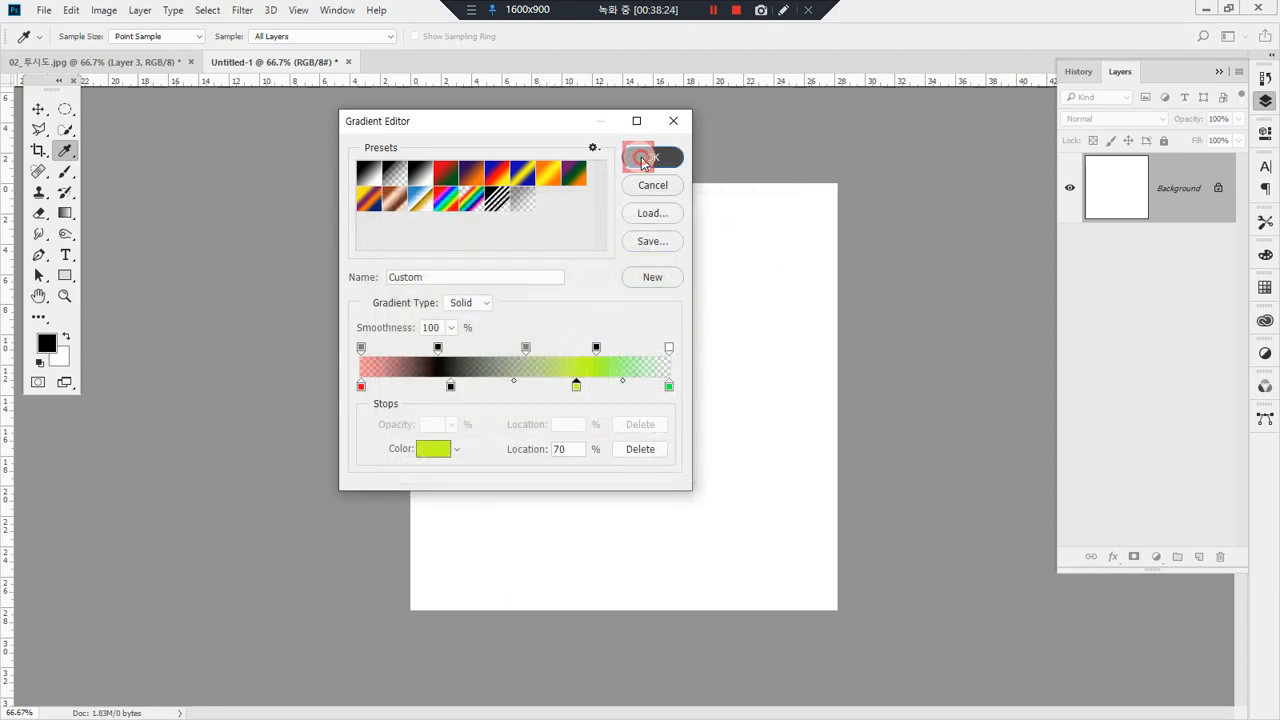
Step: Fill the blank canvas with the custom gradient in two diagonal passes
left_click_drag(475, 259, 740, 491)
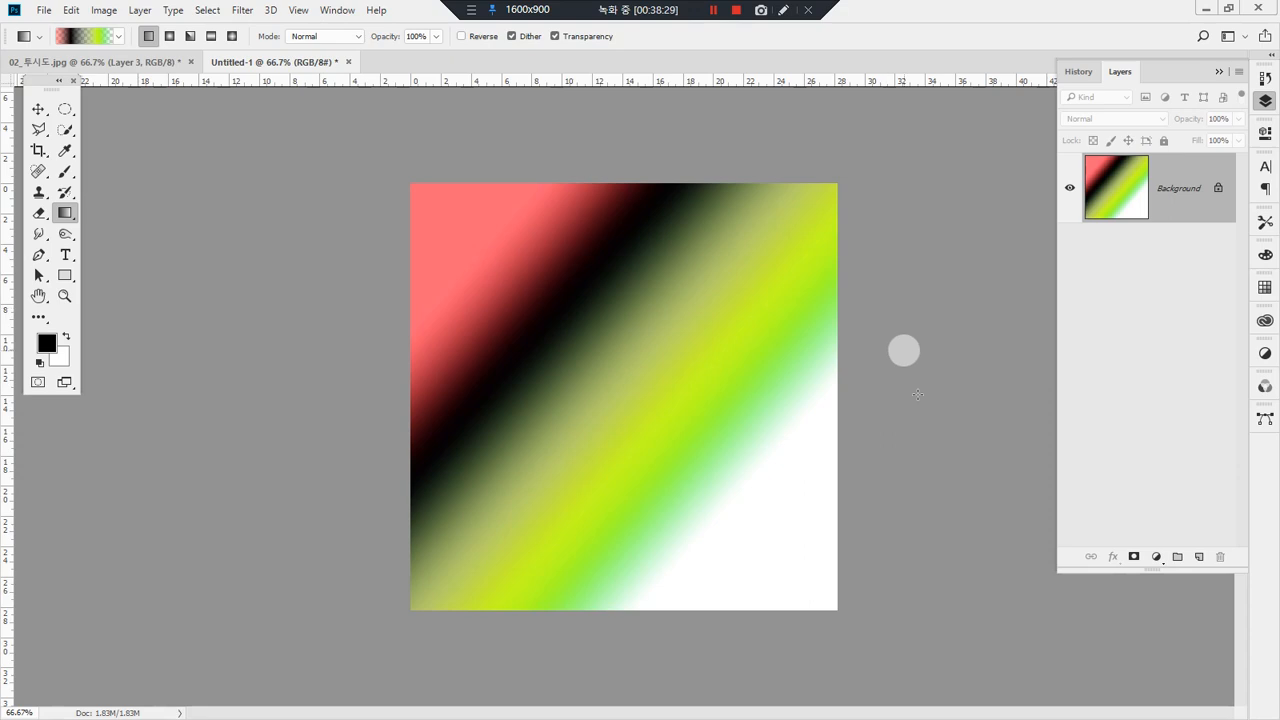
left_click_drag(572, 286, 495, 249)
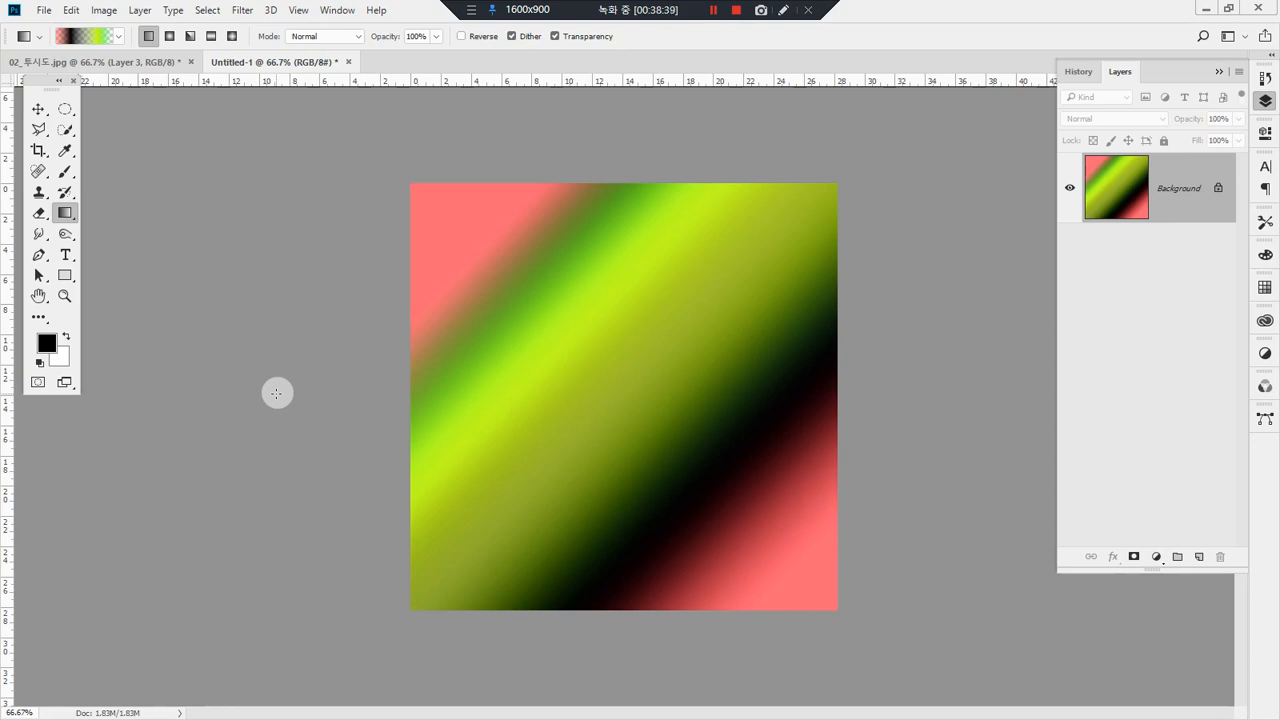
Step: Undo the custom gradient fills and draw the rainbow preset with transparent ends diagonally across the white canvas
left_click(115, 40)
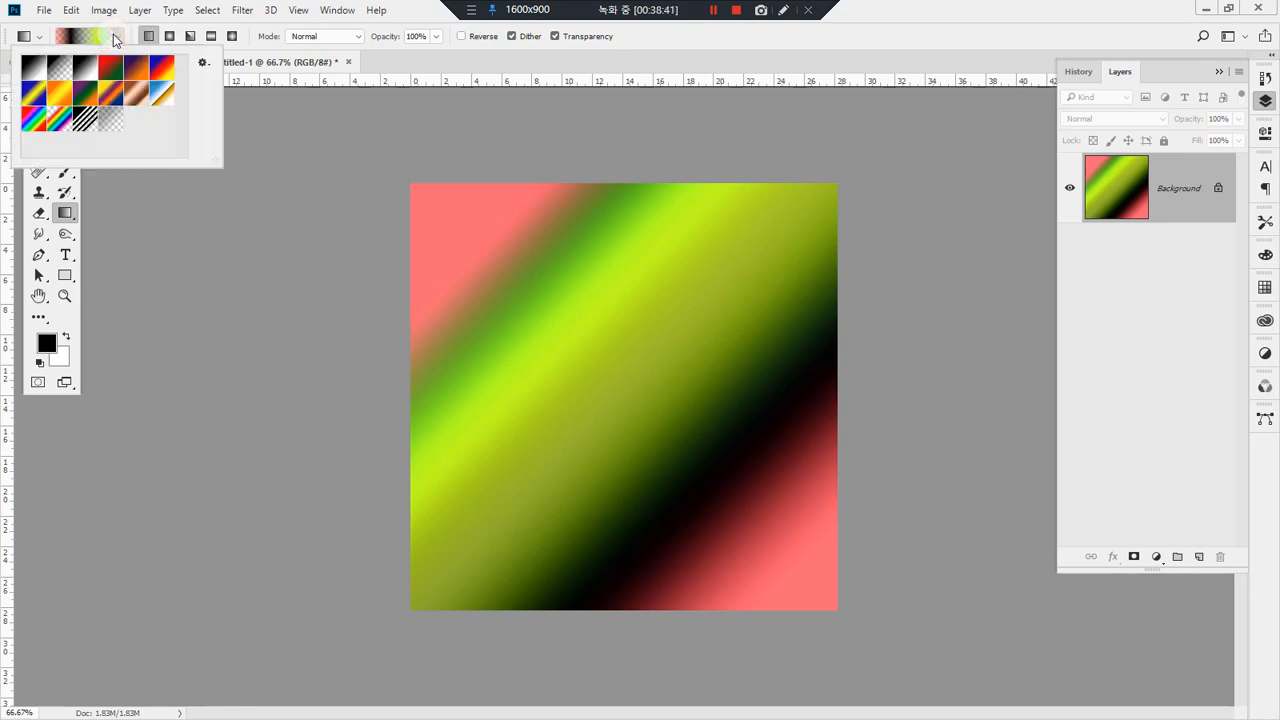
left_click(62, 123)
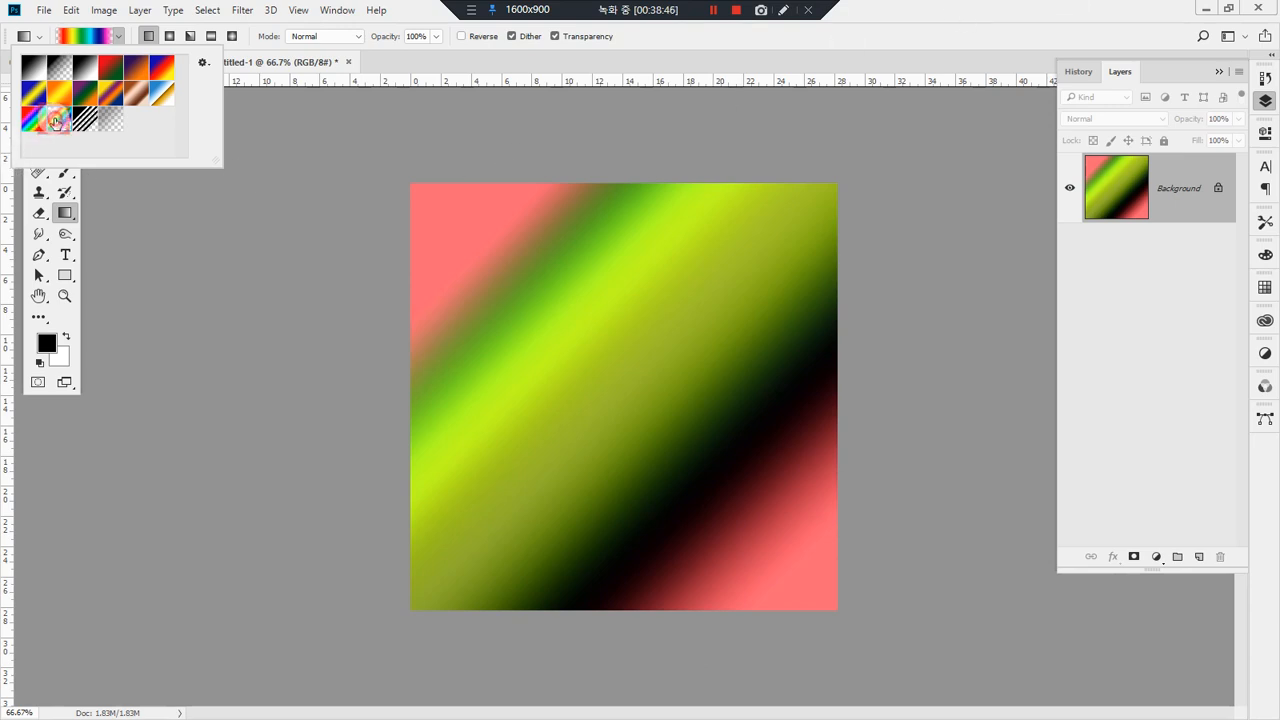
left_click(883, 8)
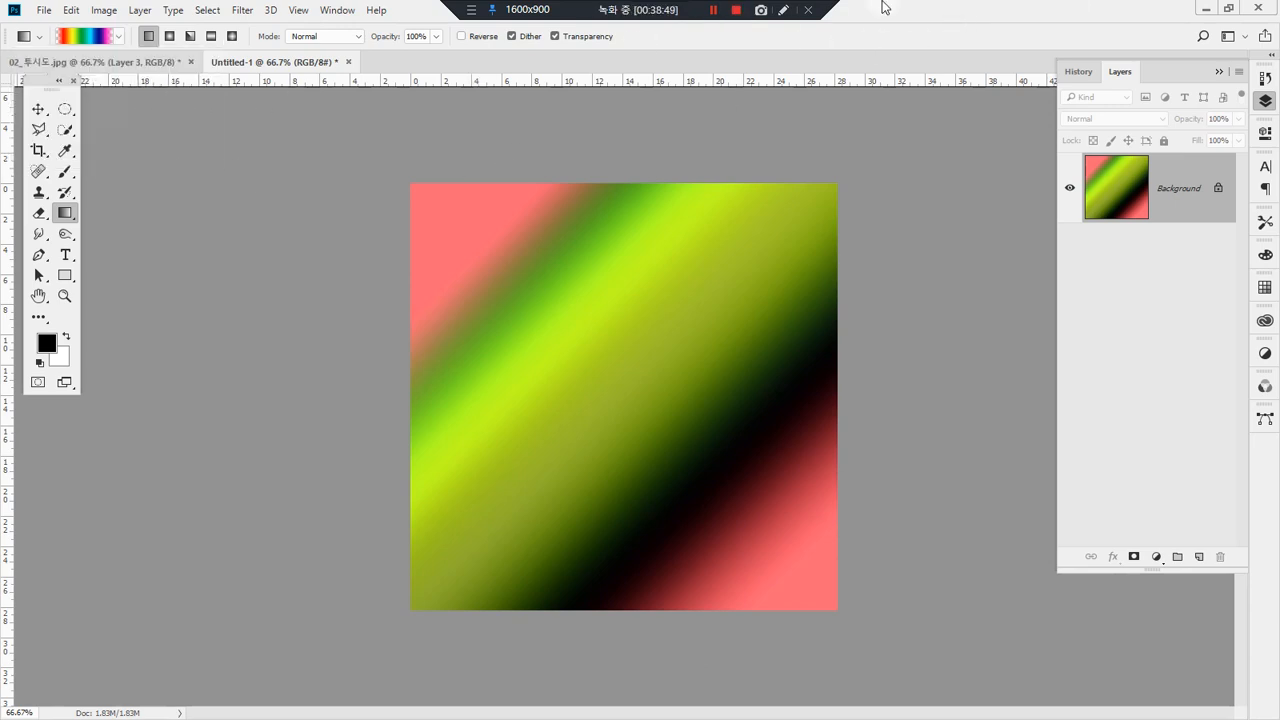
key("ctrl+z")
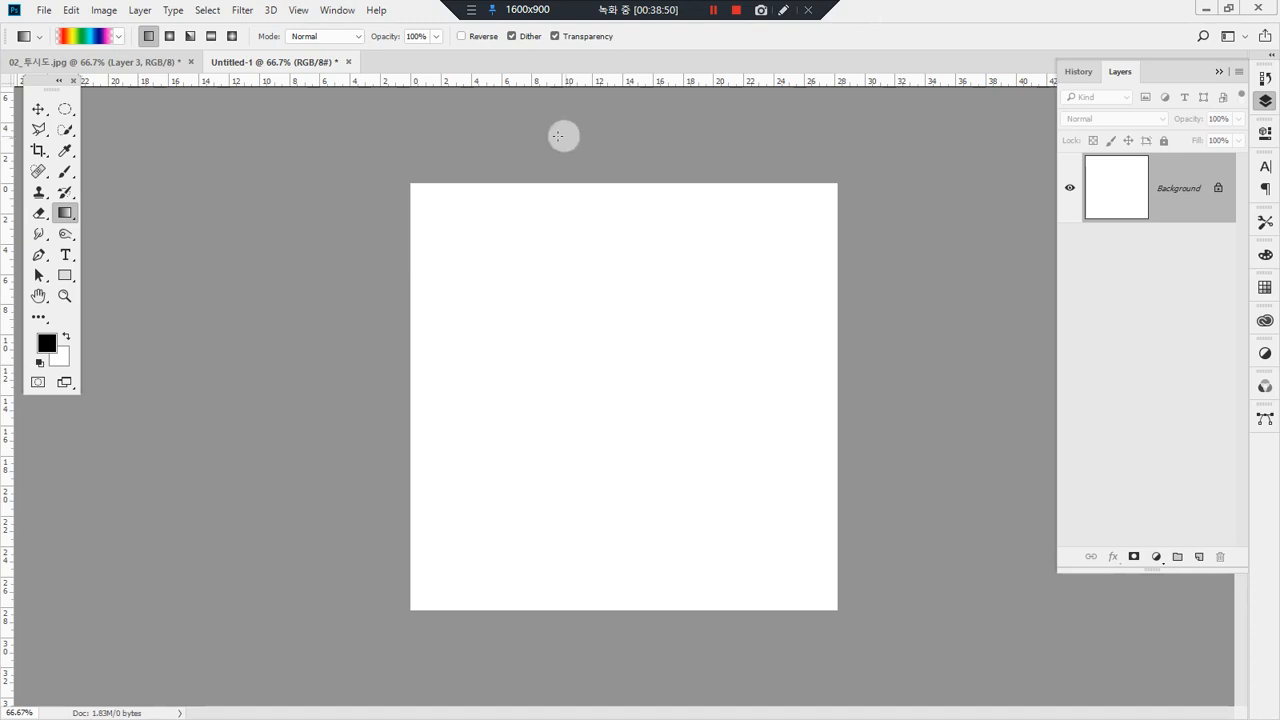
left_click(518, 292)
left_click_drag(701, 357, 742, 474)
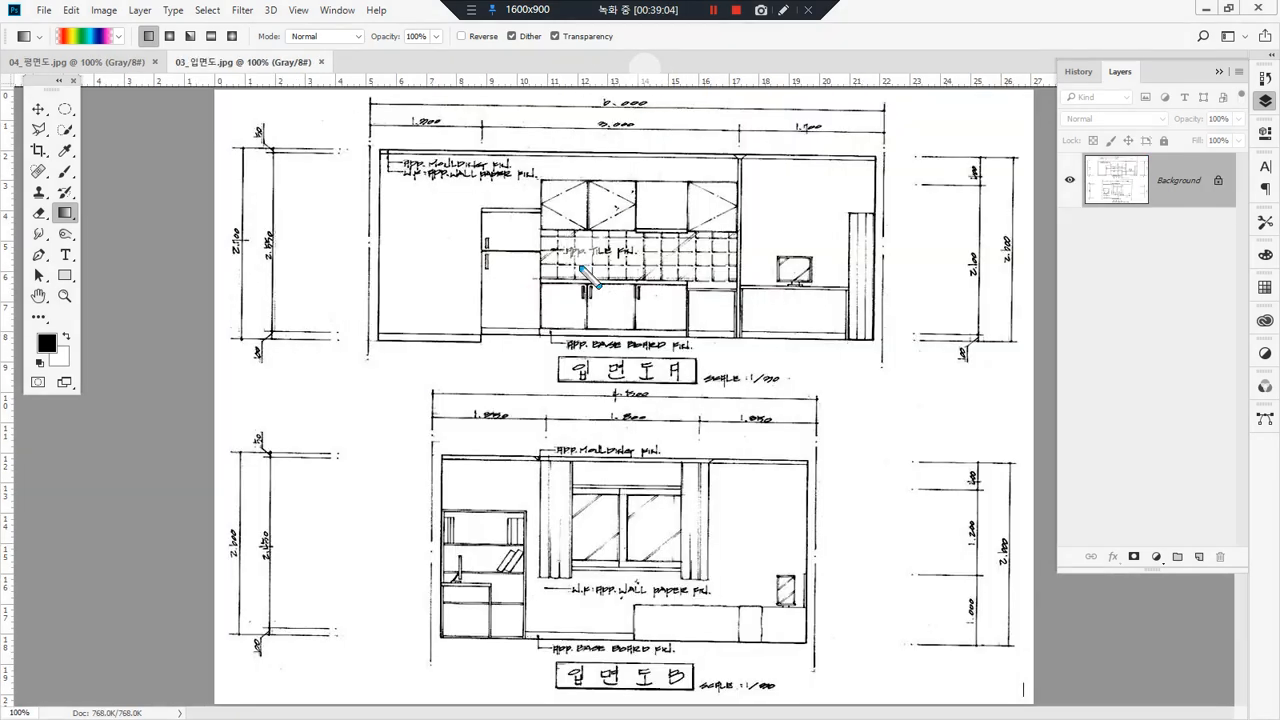
mouse_move(510, 393)
left_mouse_down()
mouse_move(384, 262)
mouse_move(475, 433)
mouse_move(496, 234)
mouse_move(480, 402)
left_mouse_up()
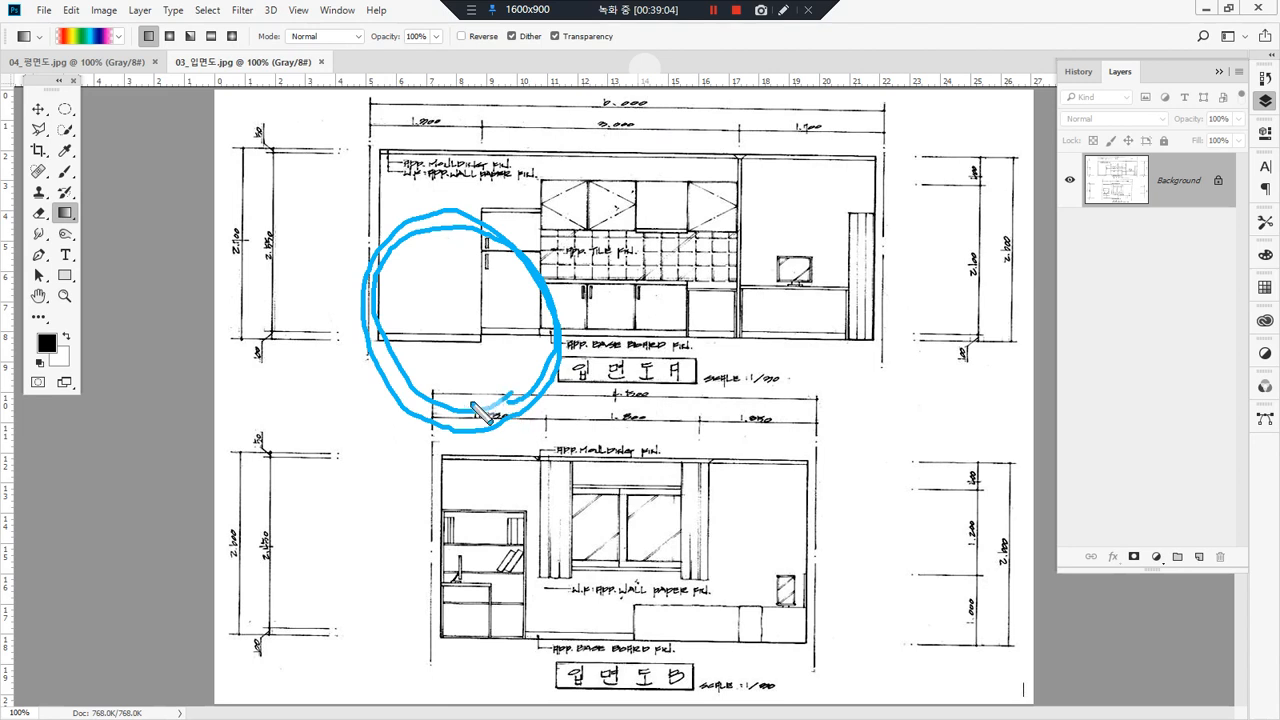
key("Escape")
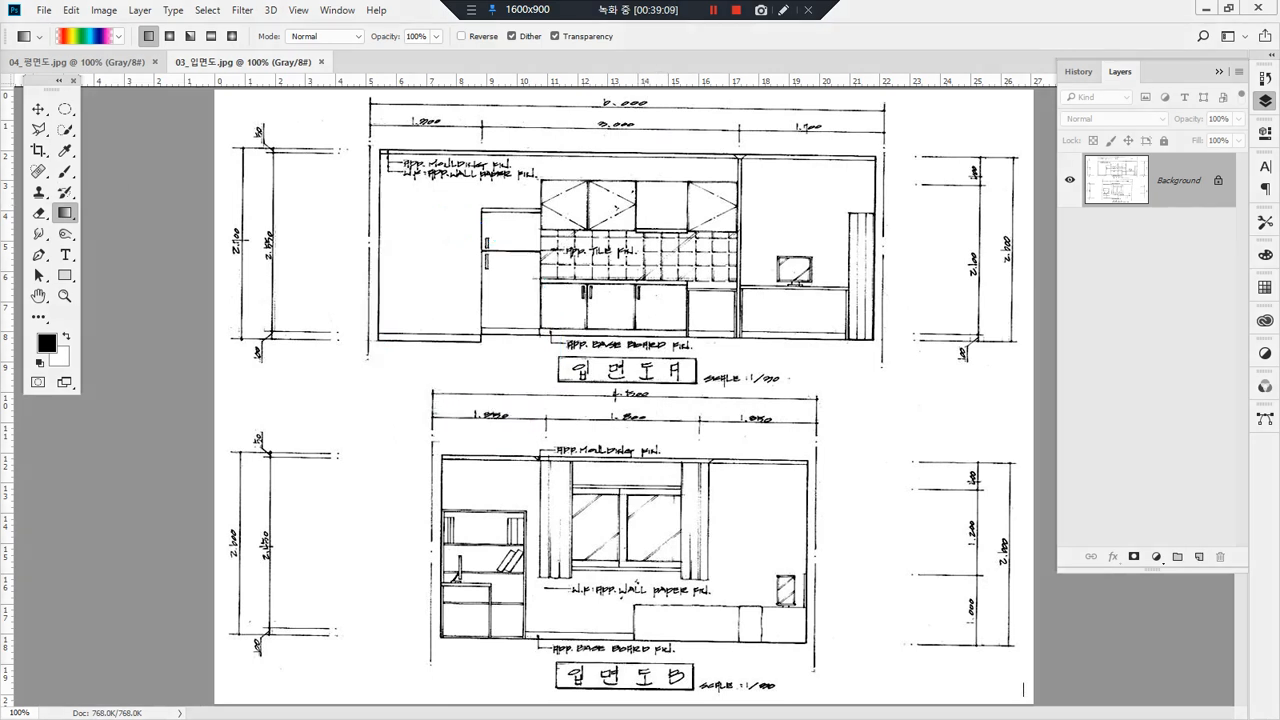
Step: Open 정면책상_책장.jpg in its own floating window and copy the photo into the 03_입면도.jpg drawing as a layer
left_click_drag(211, 338, 1070, 14)
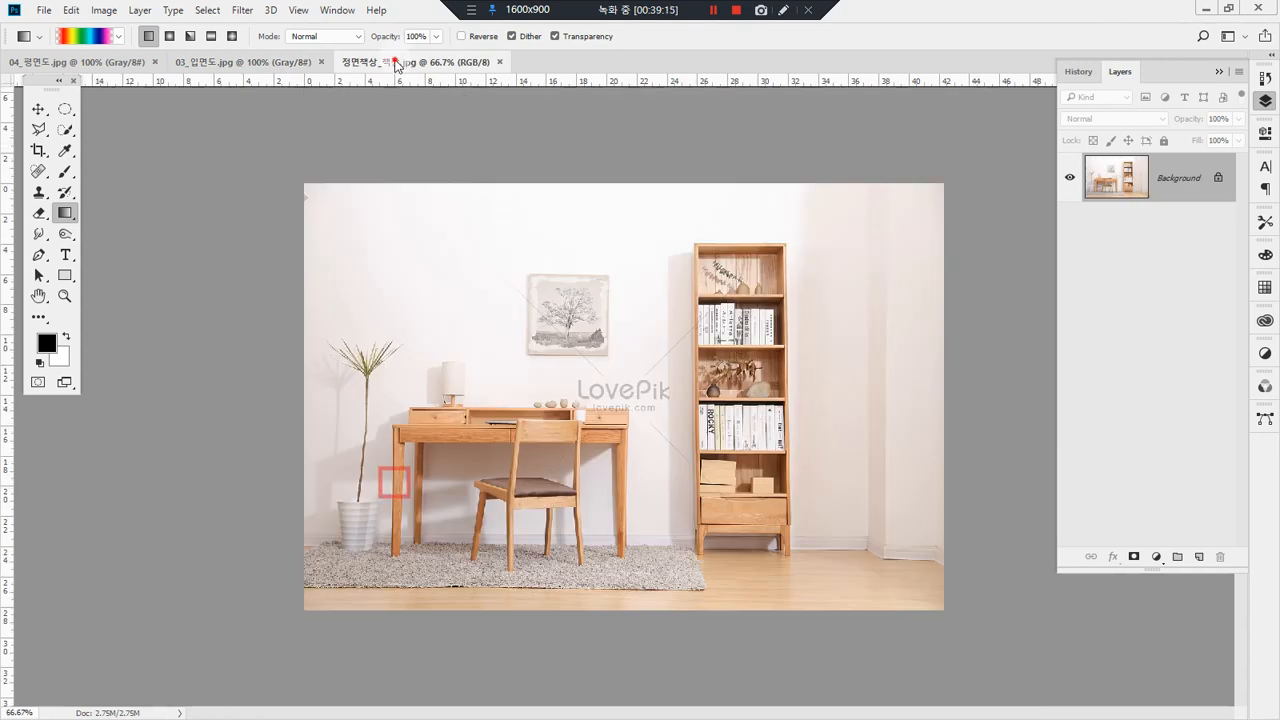
left_click_drag(398, 61, 661, 188)
key("v")
left_click_drag(850, 385, 443, 363)
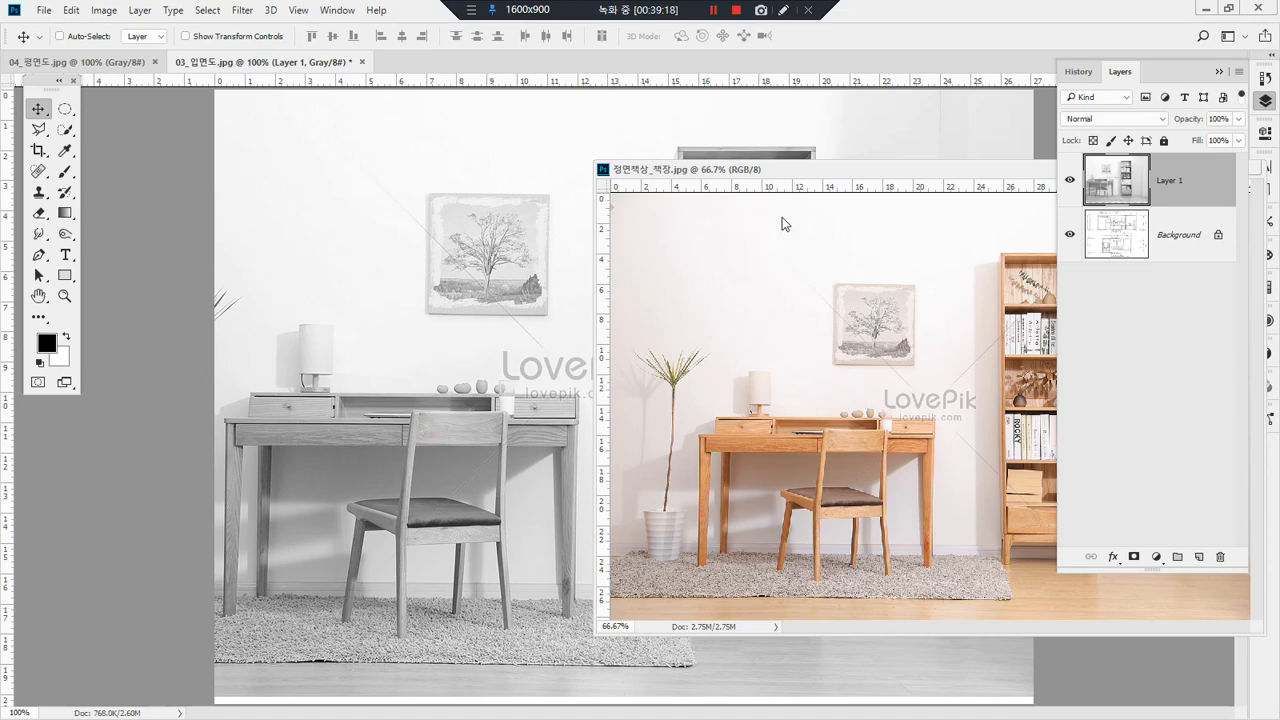
Step: Close the 정면책상_책장.jpg photo and delete its copied layer from the elevation drawing
left_click_drag(861, 169, 344, 357)
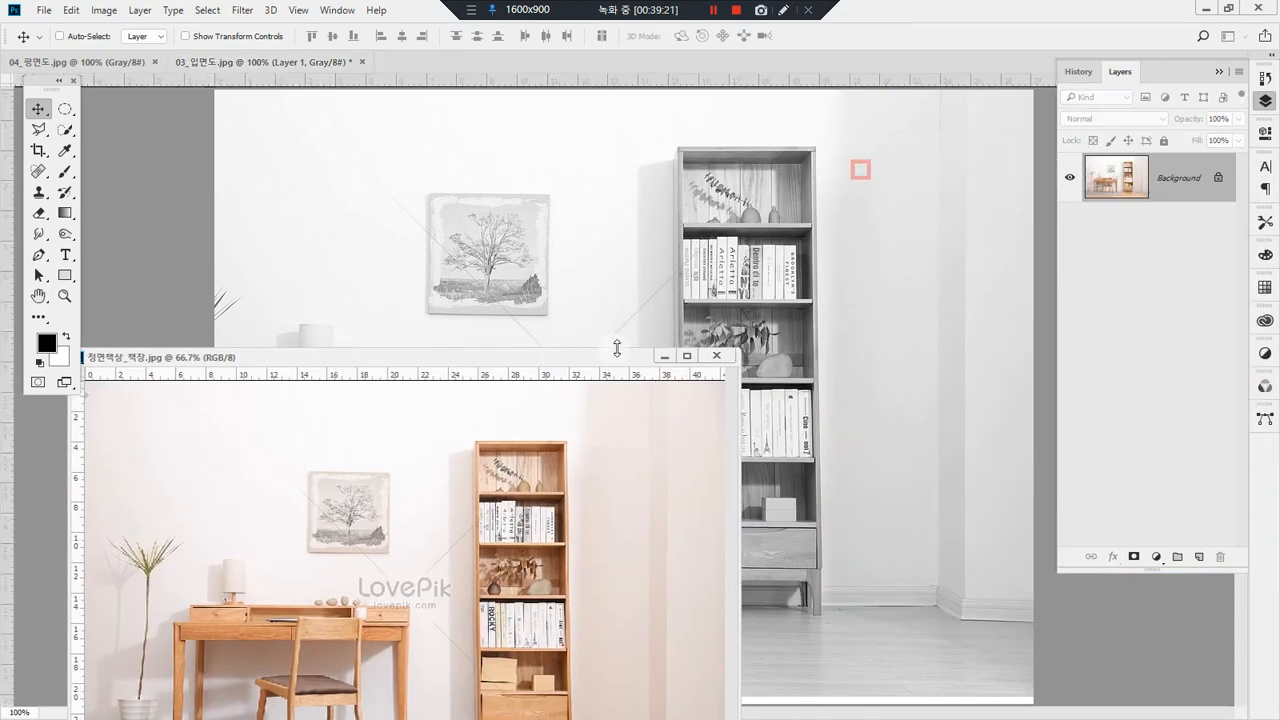
left_click(717, 356)
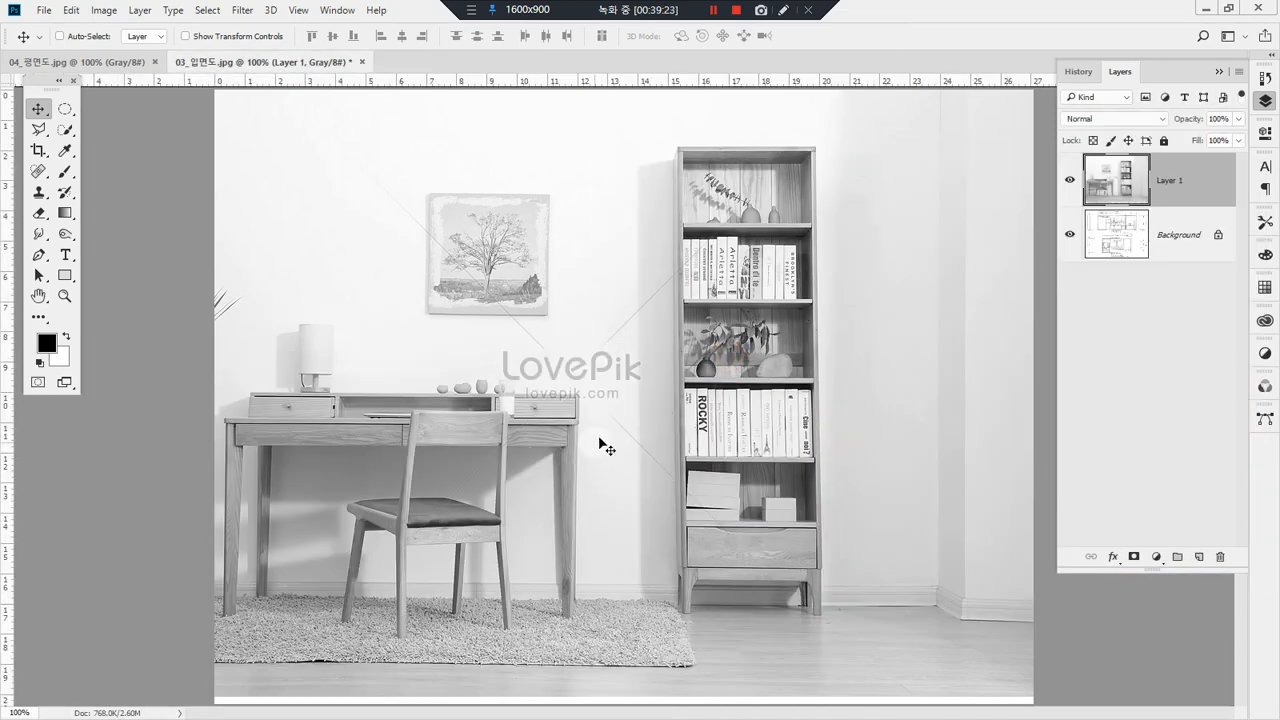
mouse_move(1115, 182)
left_mouse_down()
mouse_move(1130, 277)
mouse_move(1220, 556)
left_mouse_up()
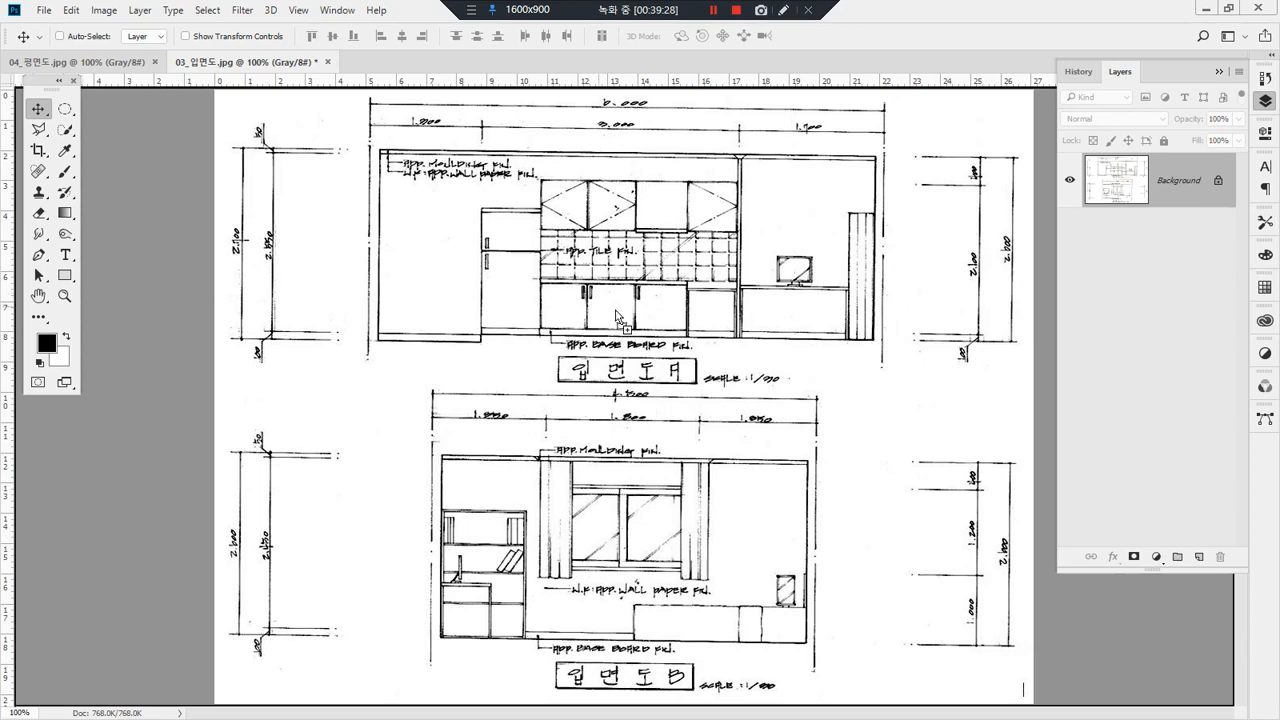
Step: Place the 색상보정 예제_2 image in the grayscale elevation drawing and undo the placement
left_click_drag(617, 318, 615, 320)
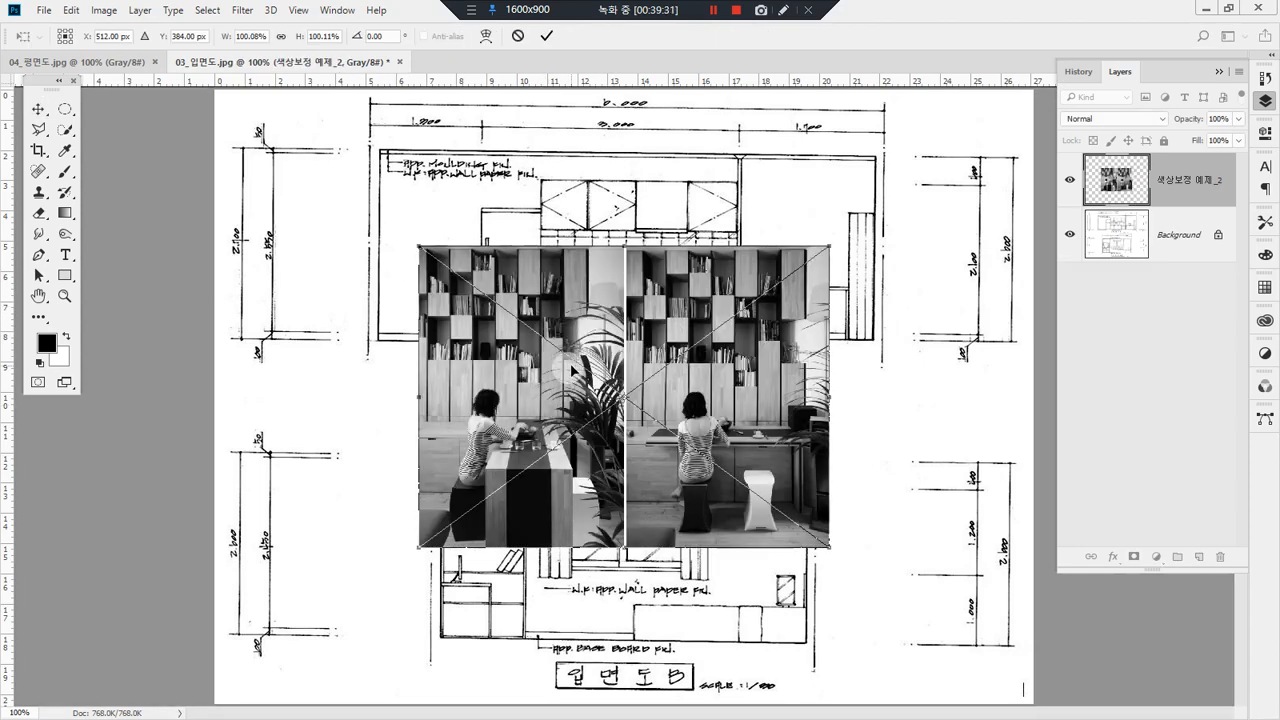
key("Return")
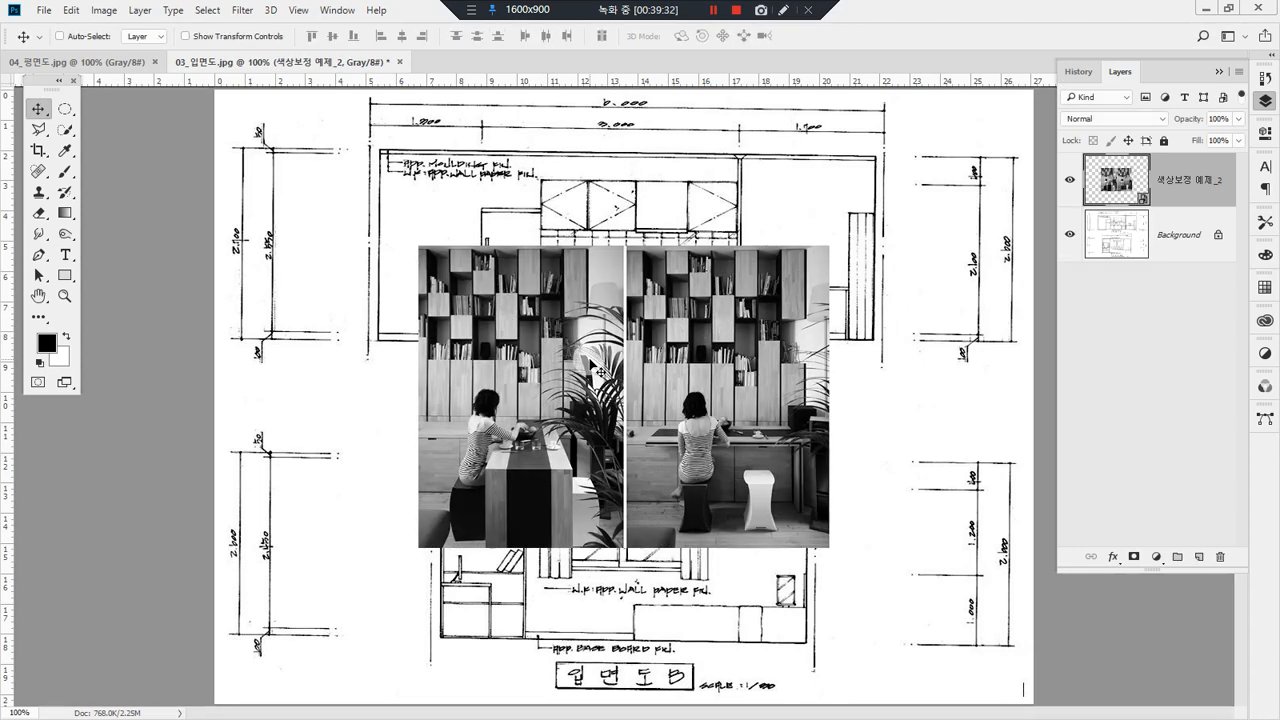
key("ctrl+z")
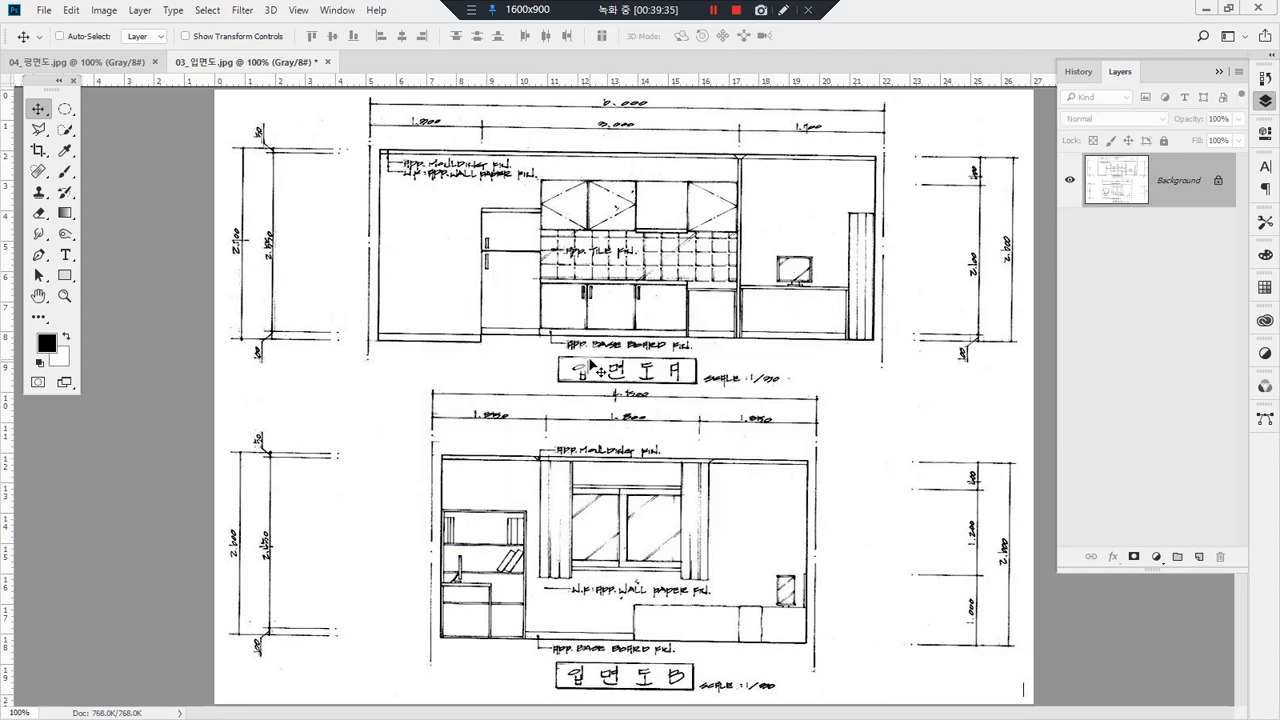
Step: Convert the 03_입면도.jpg drawing from Grayscale to RGB Color mode
mouse_move(306, 84)
left_mouse_down()
mouse_move(267, 75)
mouse_move(290, 52)
mouse_move(313, 86)
left_mouse_up()
left_click(114, 14)
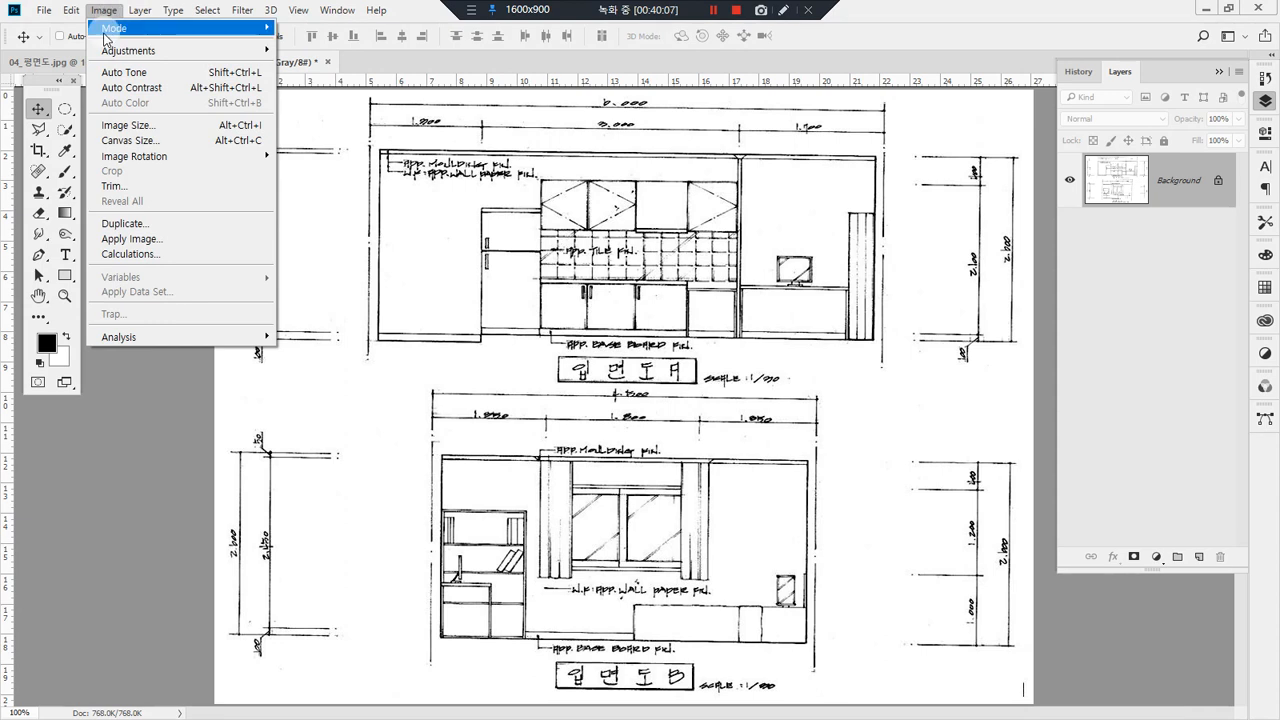
left_click(105, 38)
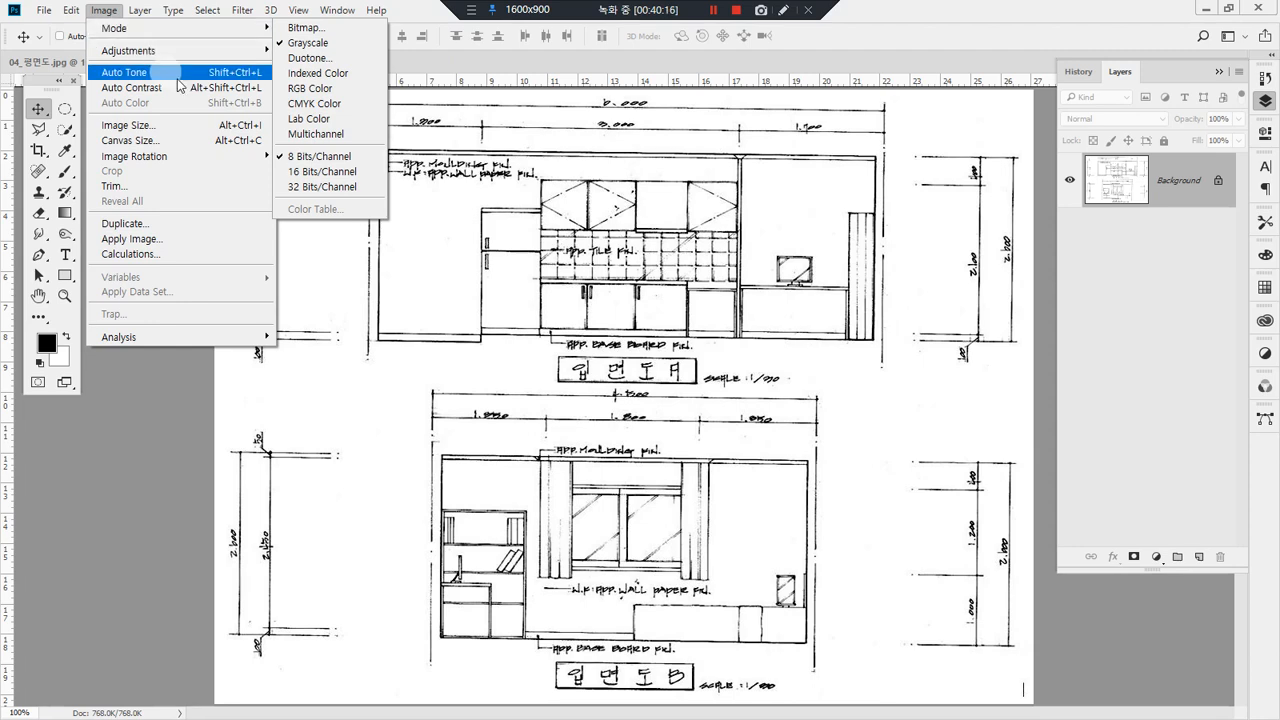
left_click(363, 90)
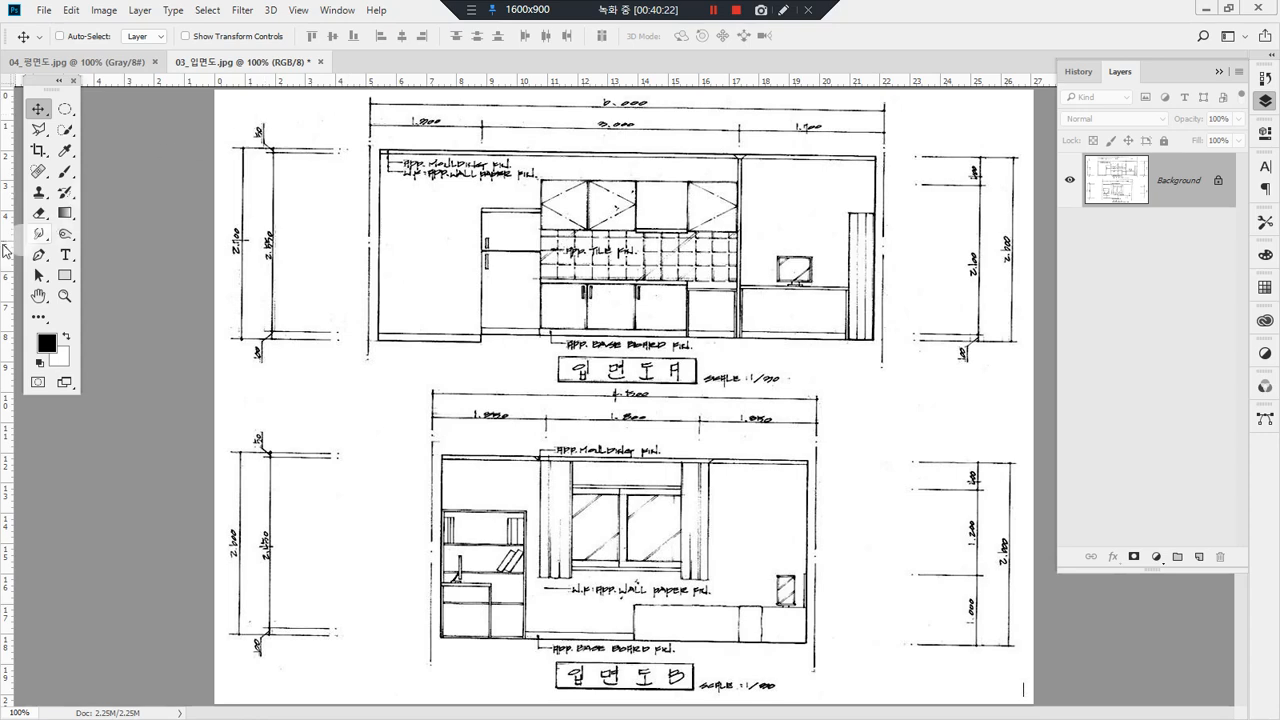
Step: Place the 색상보정 예제_2 image in the RGB drawing at 30% opacity and delete its layer
left_click_drag(2, 388, 429, 385)
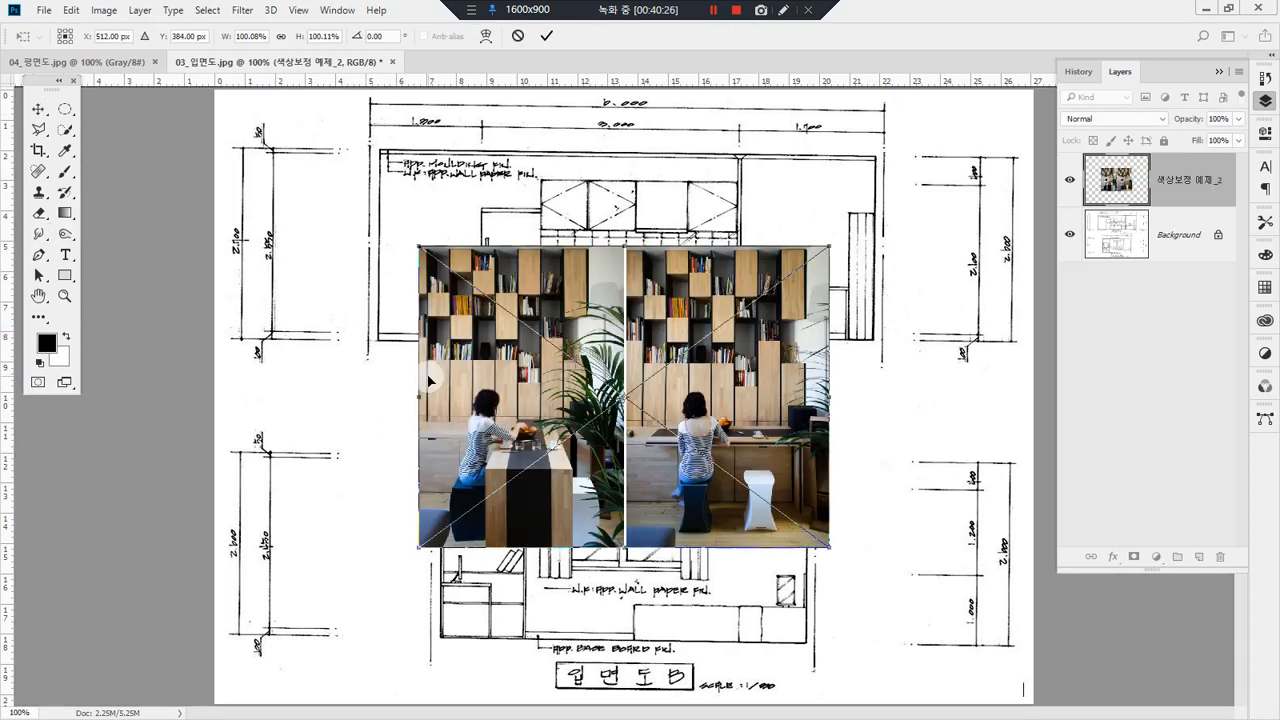
key("Return")
key("3")
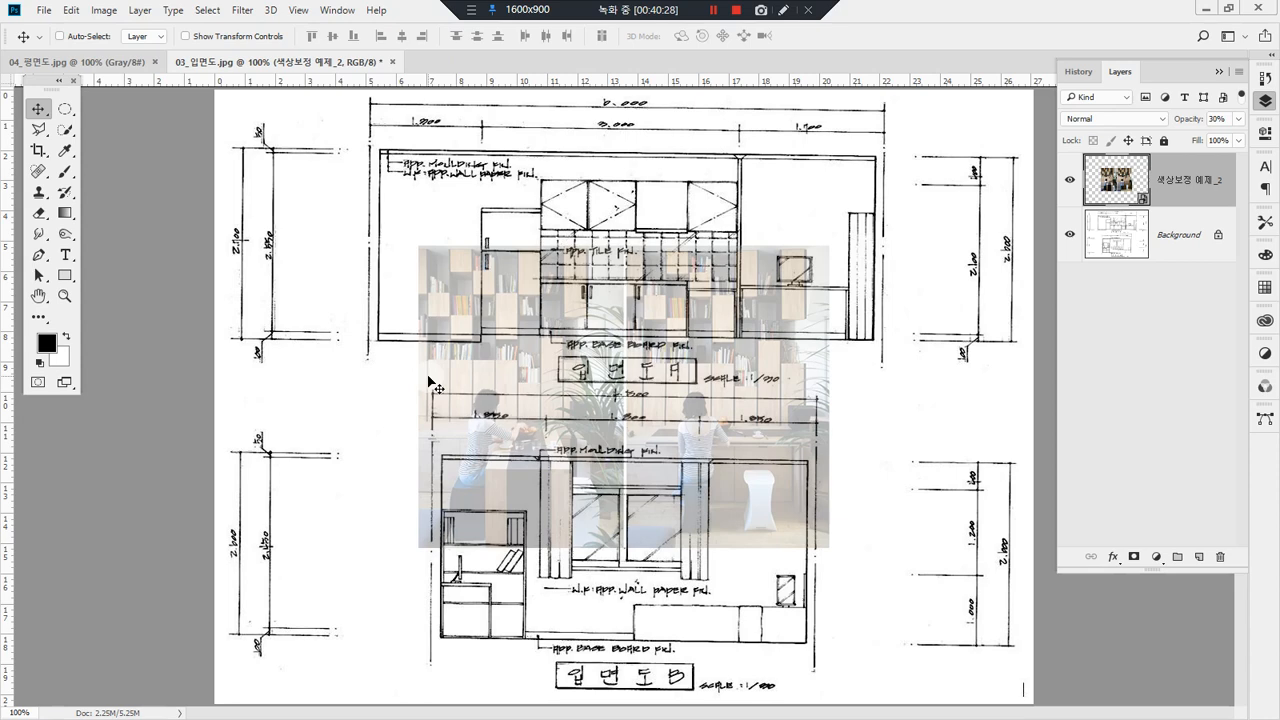
key("Delete")
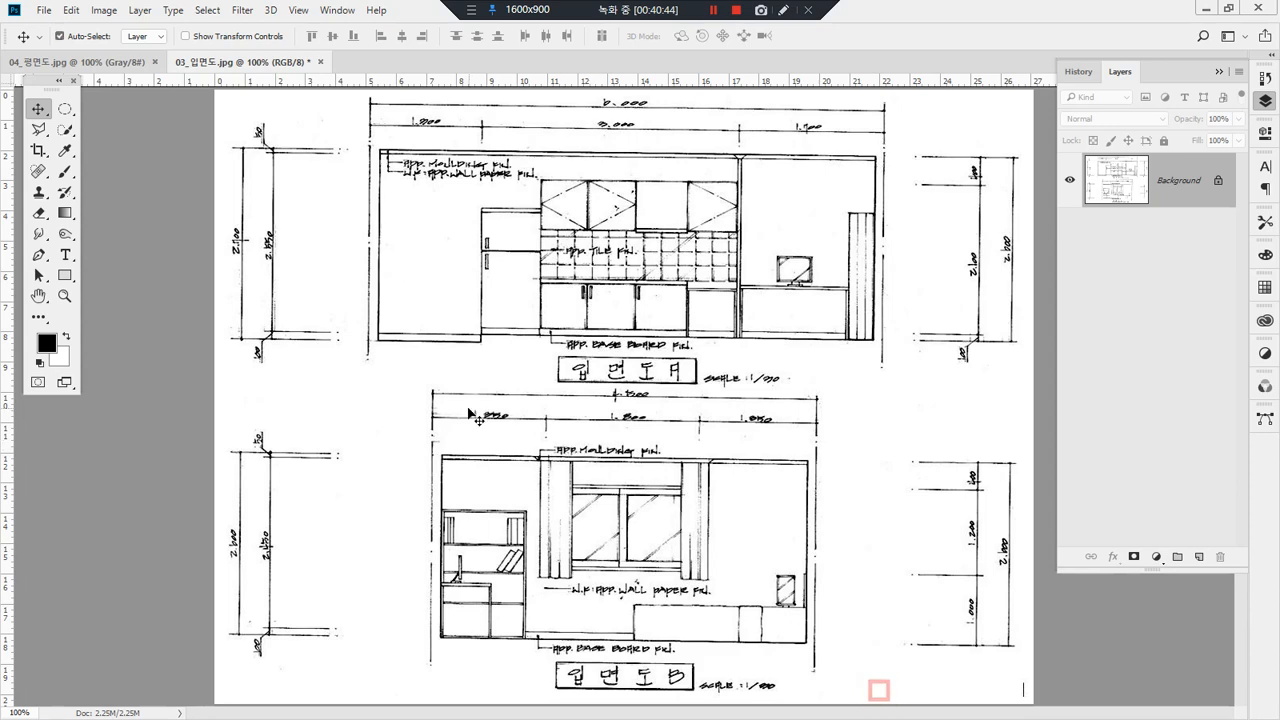
Step: Place the 벽지개나리39100-1 wall texture image in the elevation drawing at 100% scale
key("ctrl+space")
left_click_drag(676, 435, 860, 673)
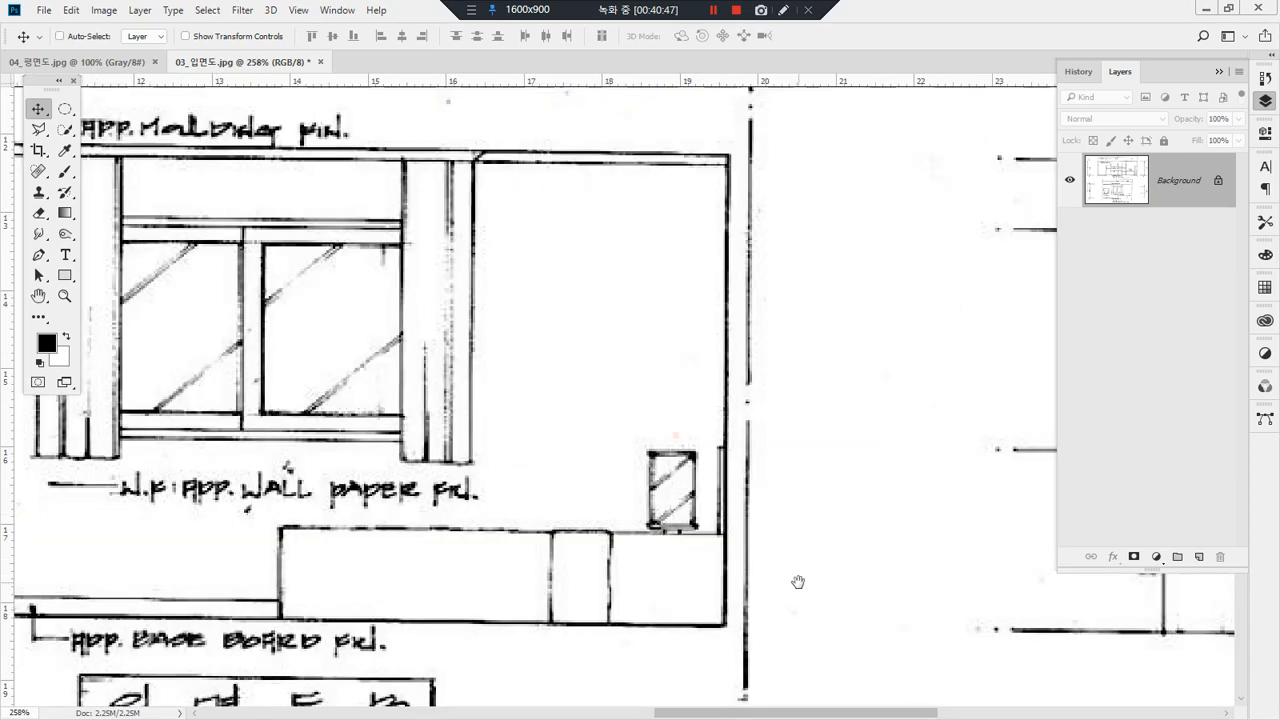
left_click_drag(795, 573, 880, 528)
left_click_drag(672, 182, 550, 280)
left_click_drag(742, 263, 619, 374)
left_click_drag(822, 358, 645, 505)
left_click_drag(764, 459, 654, 534)
key("Escape")
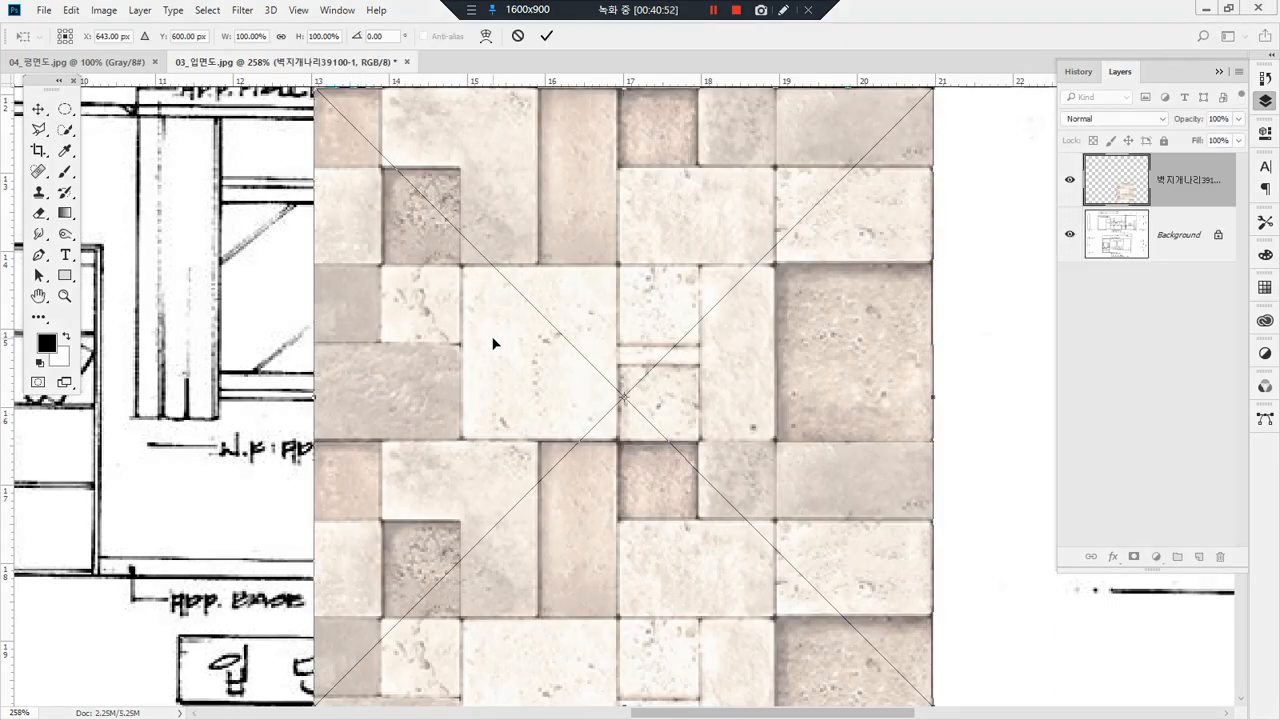
key("Return")
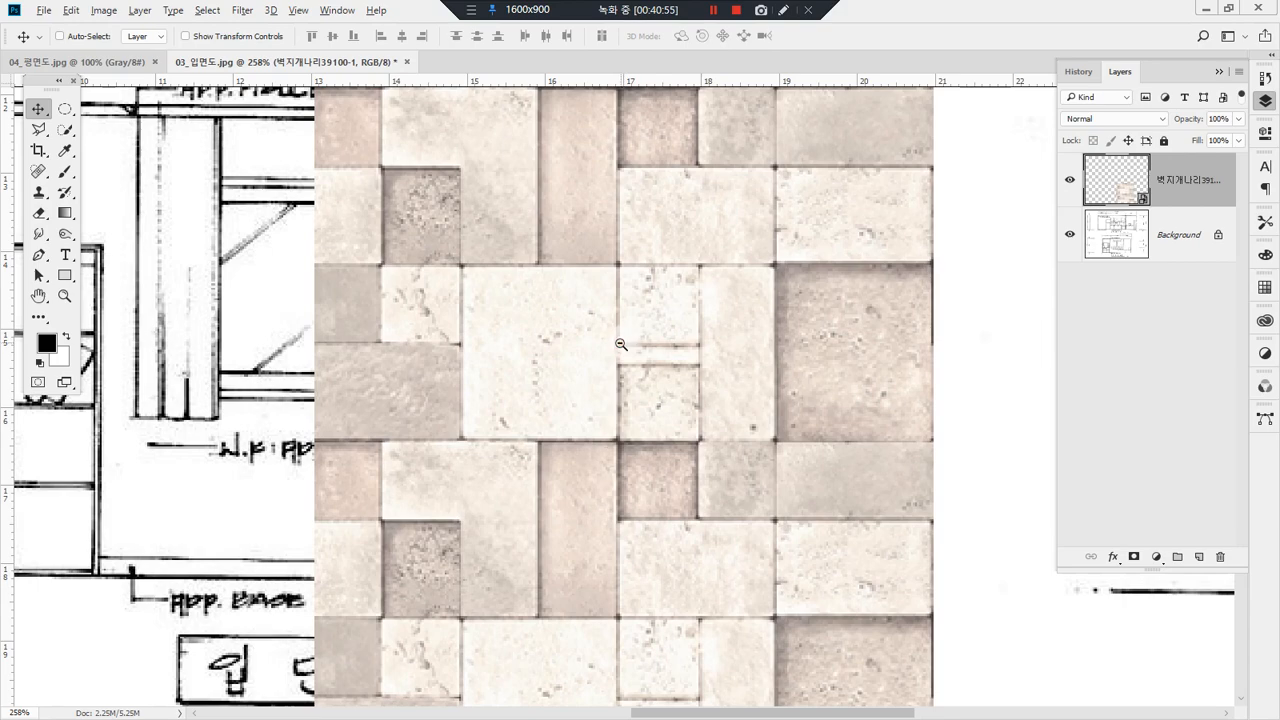
Step: Scale down the placed wall texture and position it over the right-hand wall of elevation 입면도 B
left_click(668, 500, "alt")
left_click(668, 504, "alt")
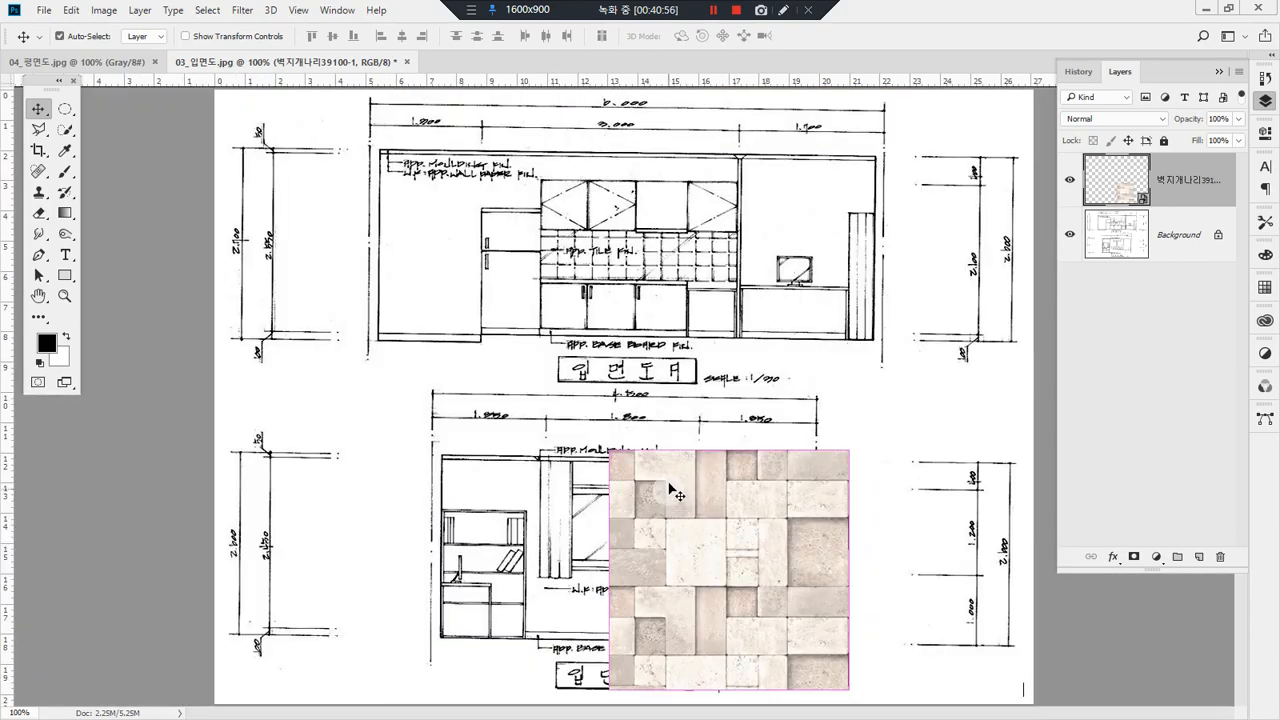
key("ctrl+t")
left_click_drag(612, 451, 641, 440)
left_click_drag(772, 543, 785, 552)
left_click_drag(636, 475, 620, 441)
key("Return")
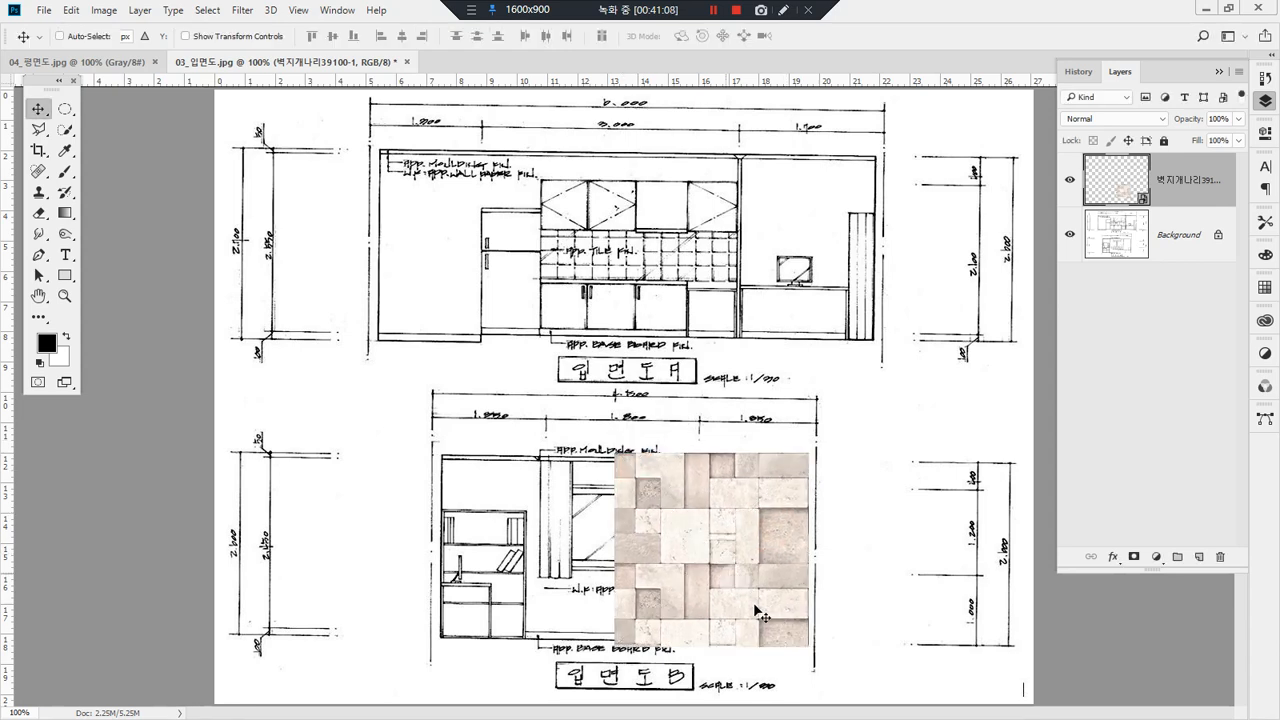
Step: Duplicate the Background layer and move the copy above the wall texture layer
left_click(710, 529, "ctrl")
mouse_move(1140, 209)
left_mouse_down()
mouse_move(1093, 193)
mouse_move(1112, 172)
mouse_move(1141, 211)
left_mouse_up()
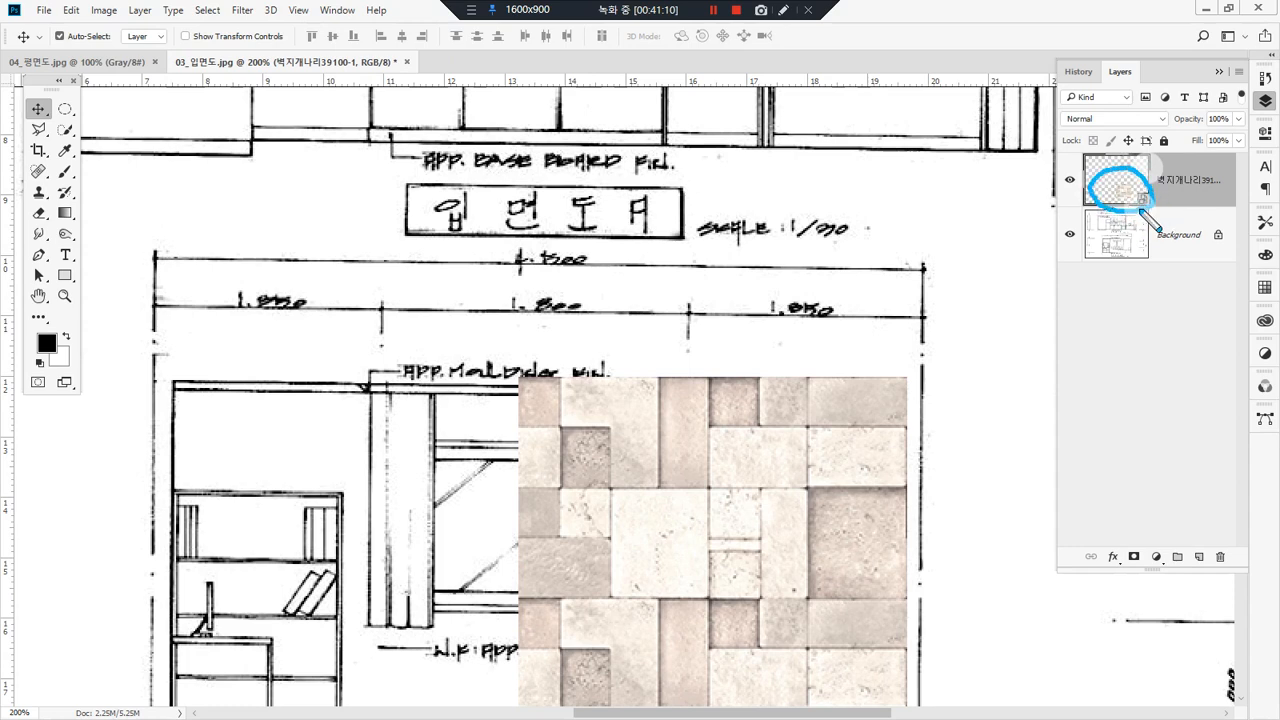
mouse_move(1129, 280)
left_mouse_down()
mouse_move(1112, 229)
mouse_move(1104, 288)
left_mouse_up()
mouse_move(1135, 227)
left_mouse_down()
mouse_move(1095, 282)
mouse_move(1135, 270)
left_mouse_up()
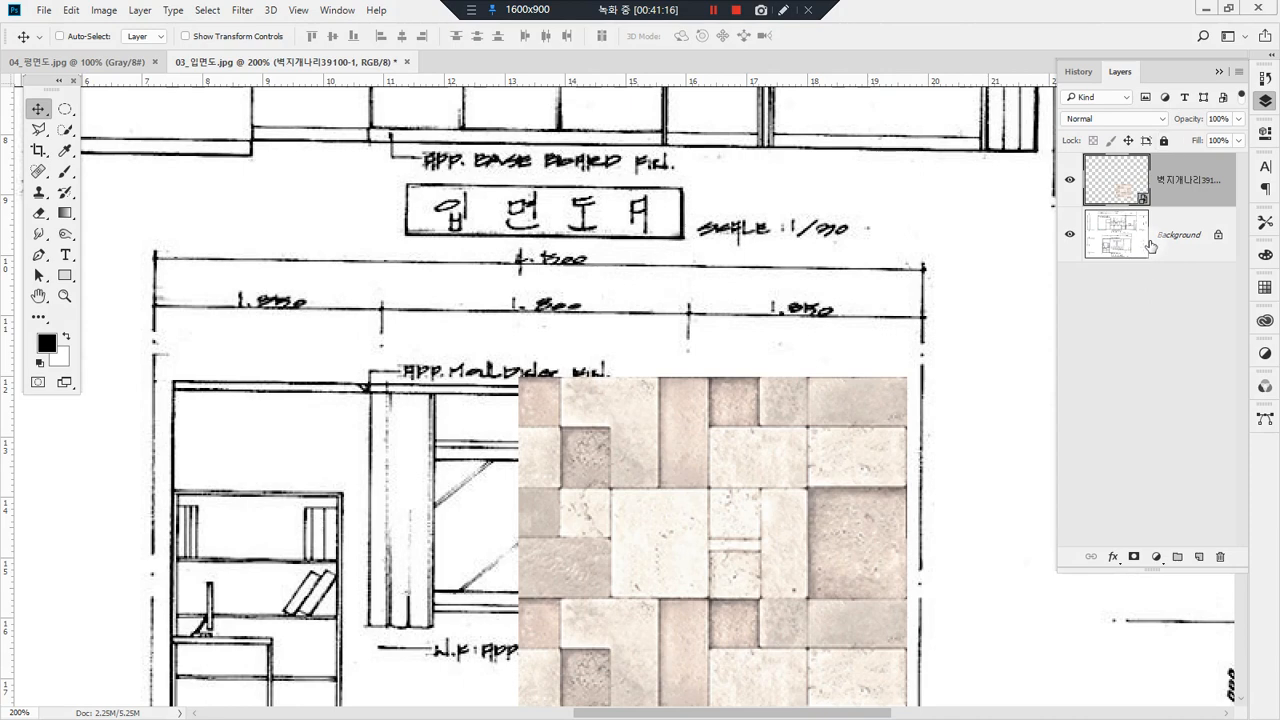
left_click_drag(1140, 238, 1195, 541)
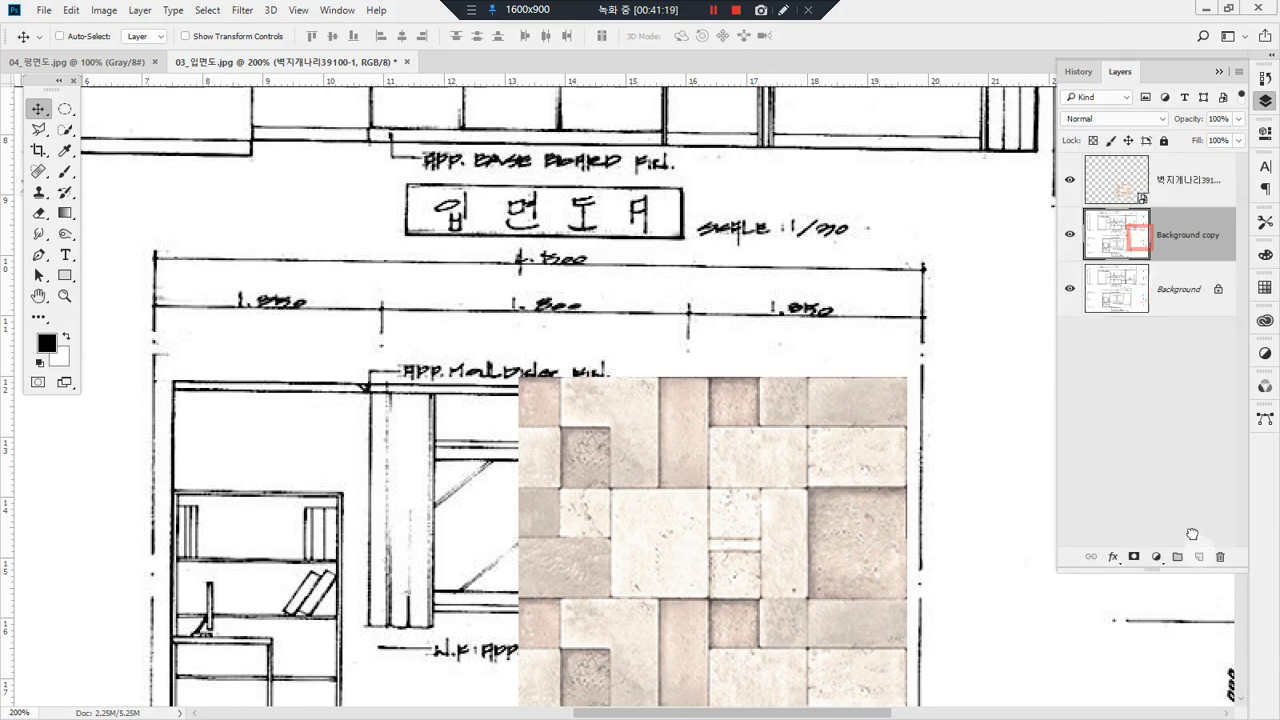
mouse_move(1127, 232)
left_mouse_down()
mouse_move(1137, 170)
mouse_move(1140, 180)
mouse_move(1079, 188)
left_mouse_up()
key("ctrl+2")
mouse_move(1178, 164)
left_mouse_down()
mouse_move(1097, 166)
mouse_move(1112, 177)
left_mouse_up()
mouse_move(1208, 187)
left_mouse_down()
mouse_move(1147, 191)
mouse_move(1165, 205)
mouse_move(1153, 188)
mouse_move(1165, 160)
mouse_move(1150, 181)
left_mouse_up()
mouse_move(1193, 261)
left_mouse_down()
mouse_move(1184, 227)
mouse_move(1215, 254)
left_mouse_up()
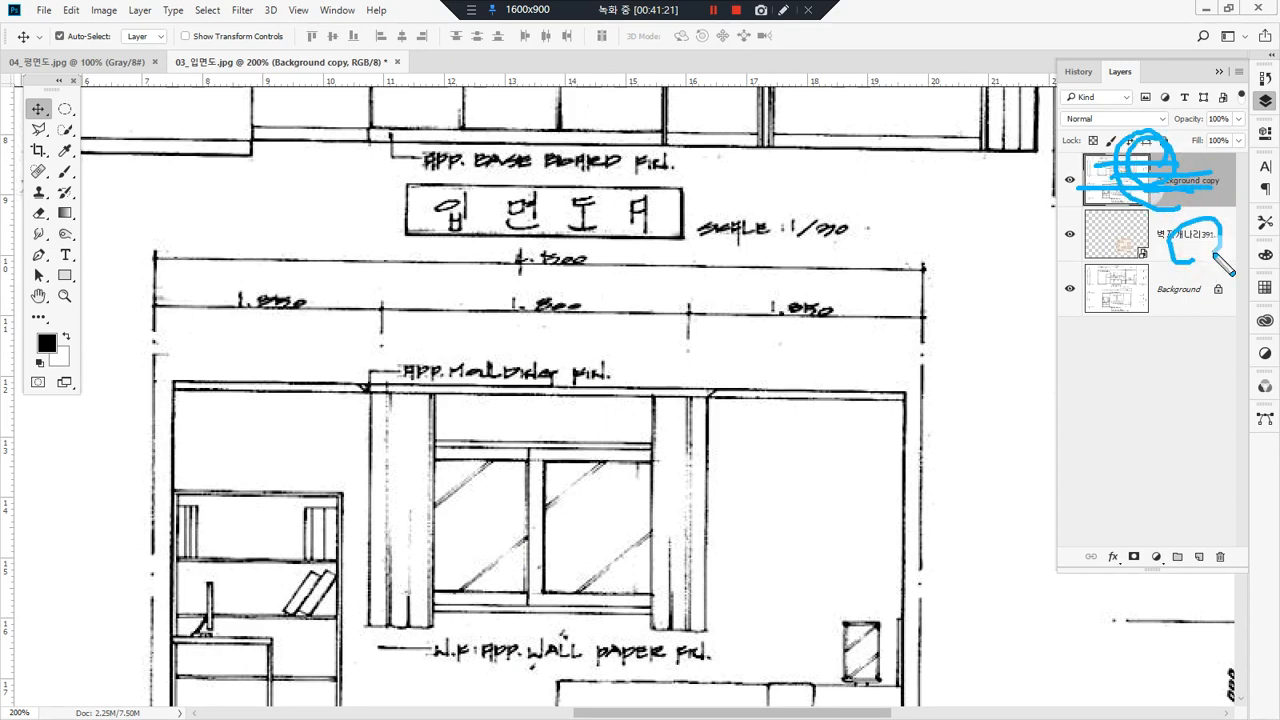
key("ctrl+2")
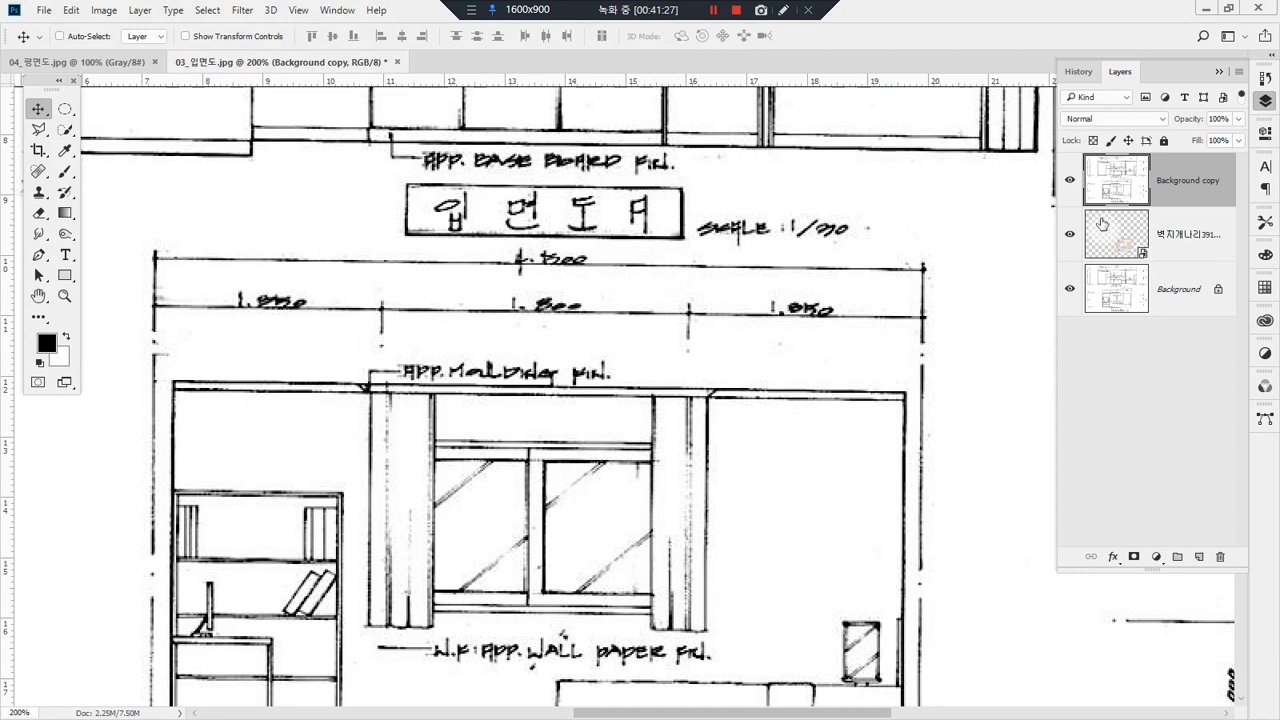
key("ctrl+2")
left_click_drag(1222, 198, 1082, 205)
key("ctrl+2")
Step: Try the Darken, Color Burn, Linear Burn and Darker Color blending modes on the Background copy layer
left_click(1105, 118)
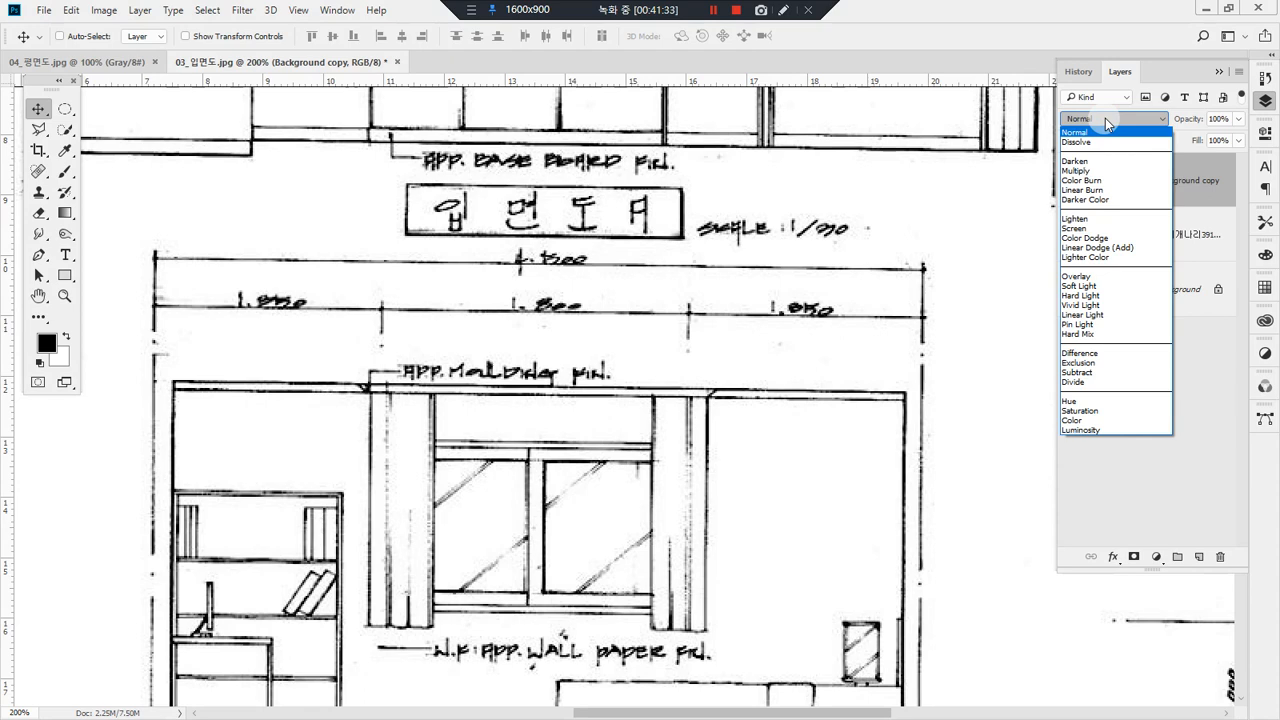
left_click(1097, 161)
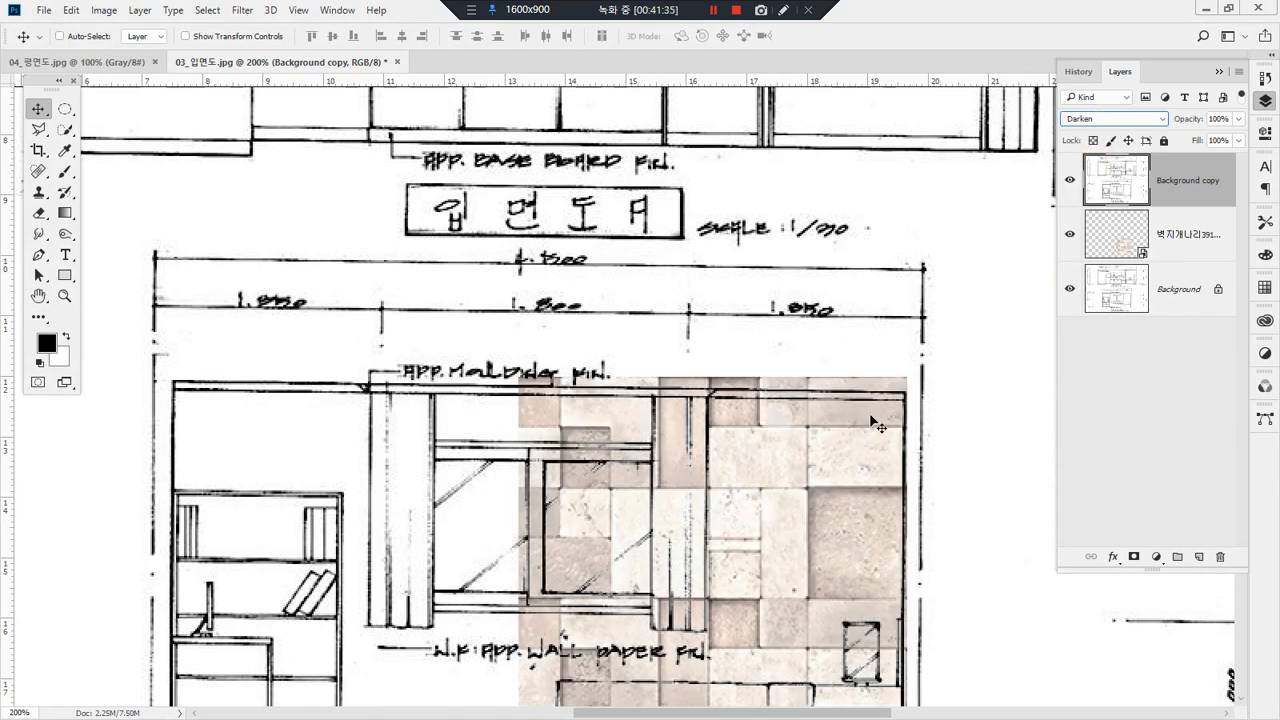
double_click(38, 295)
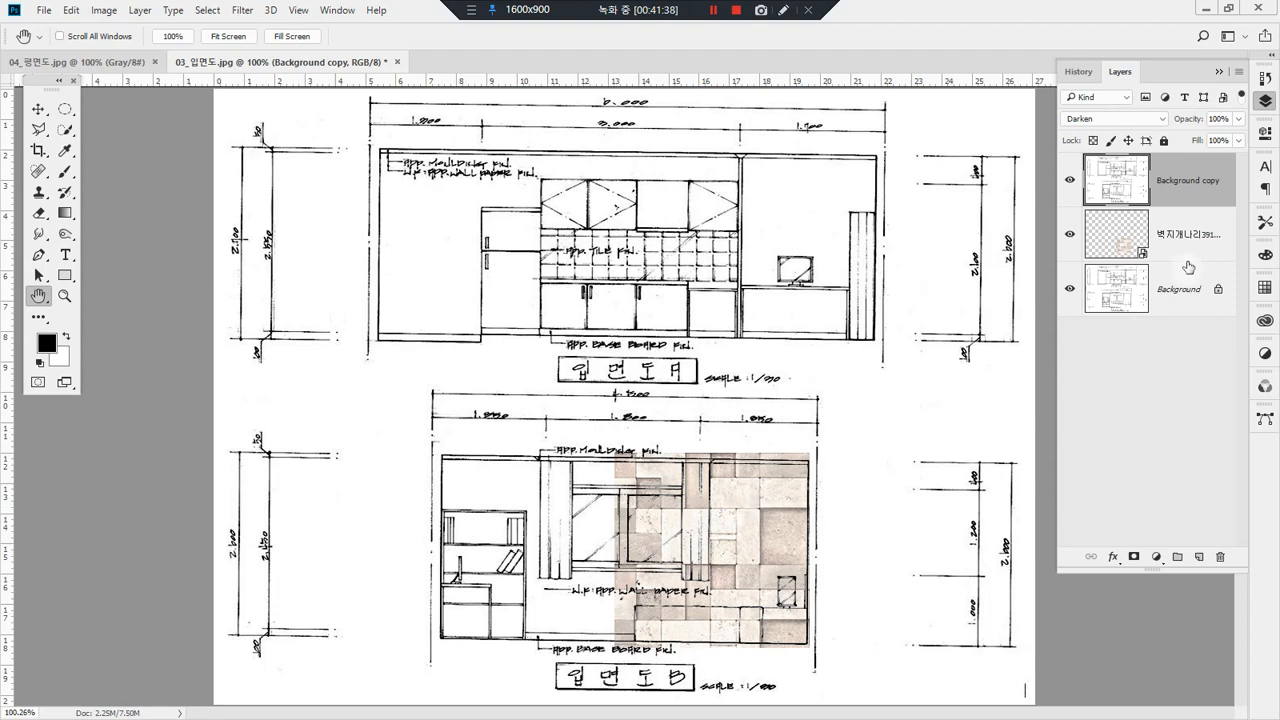
left_click(1114, 119)
left_click(1131, 124)
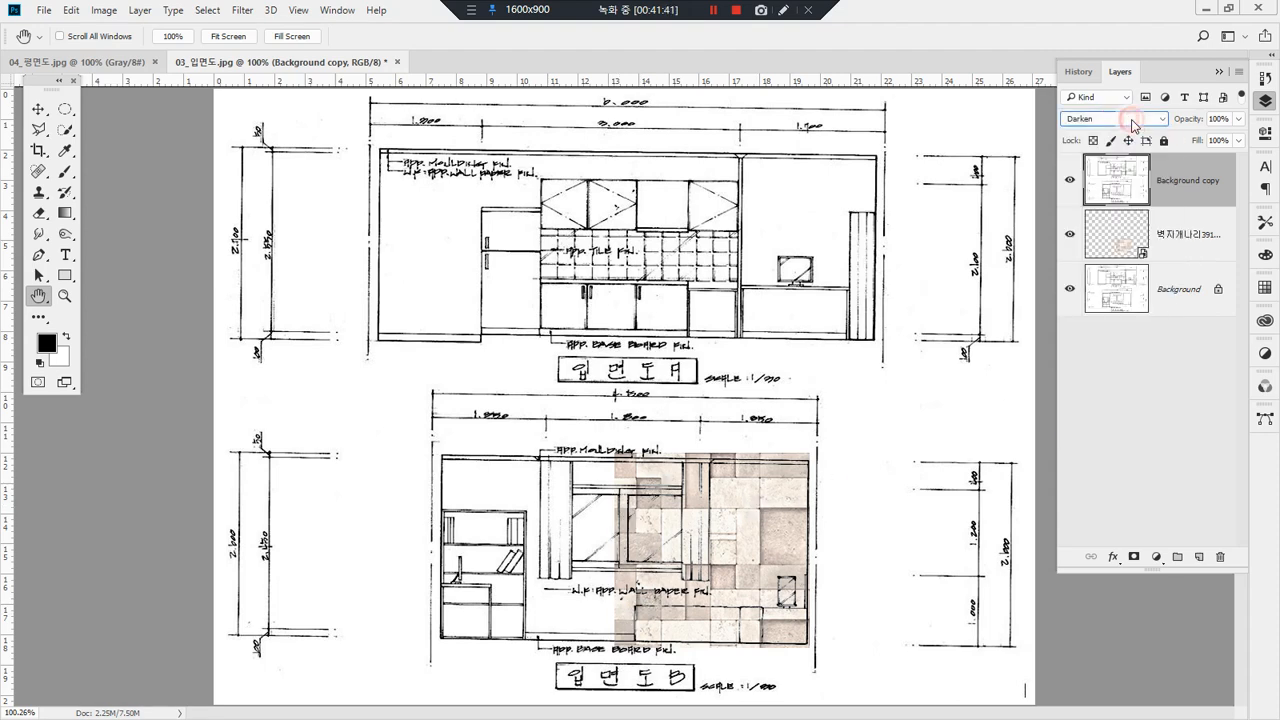
scroll(1133, 124, "down", 1)
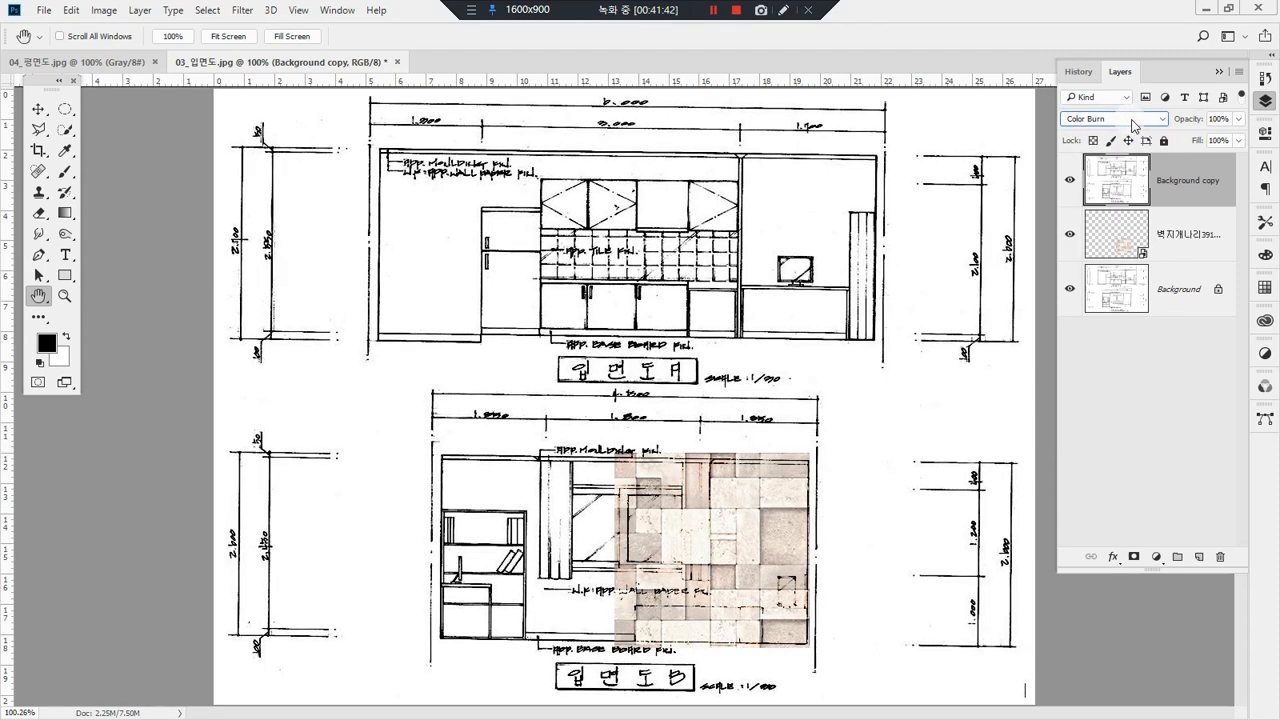
scroll(1133, 124, "up", 1)
scroll(1134, 126, "down", 1)
scroll(1134, 126, "down", 1)
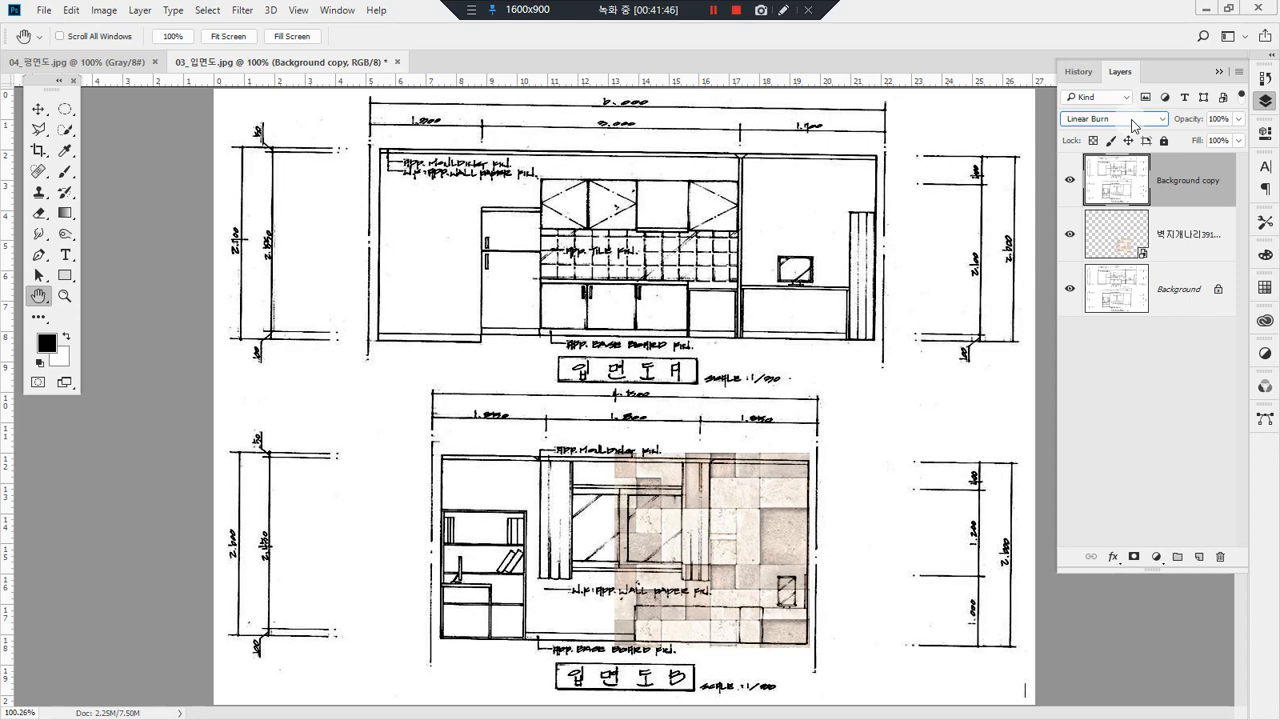
scroll(1134, 126, "down", 1)
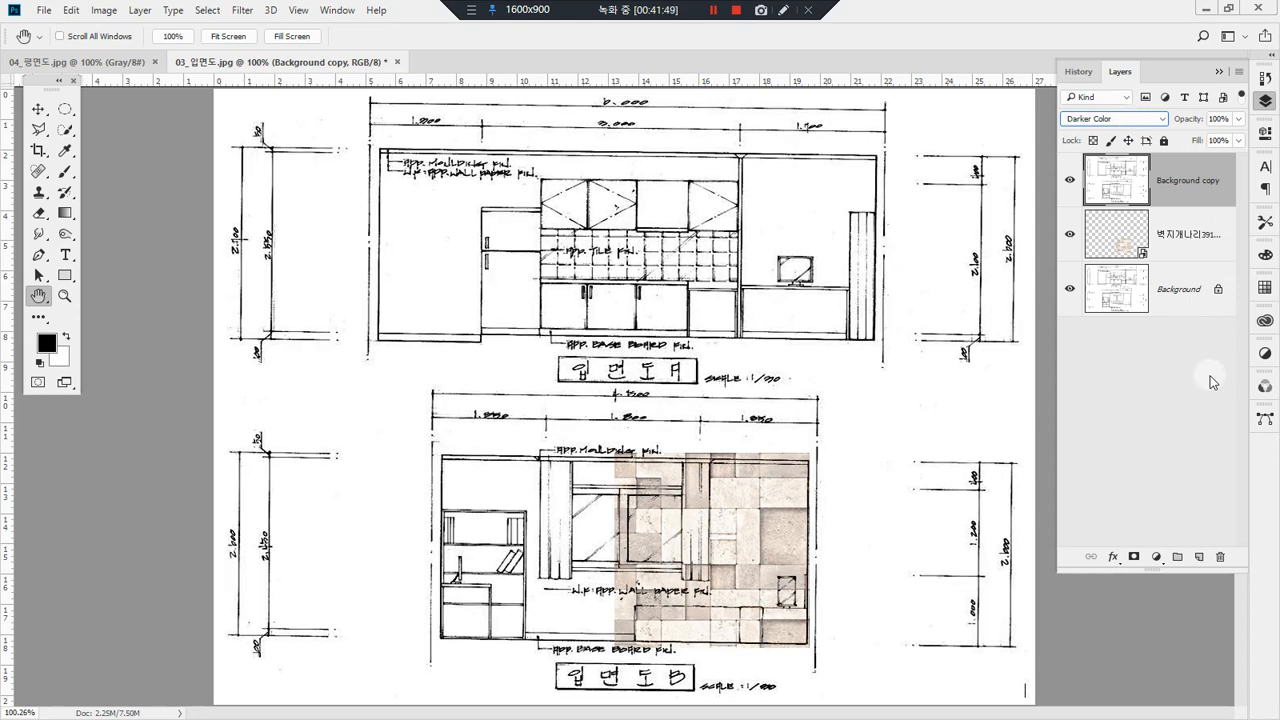
Step: Try the blending modes from Lighten through Hard Mix on the Background copy layer
key("Down")
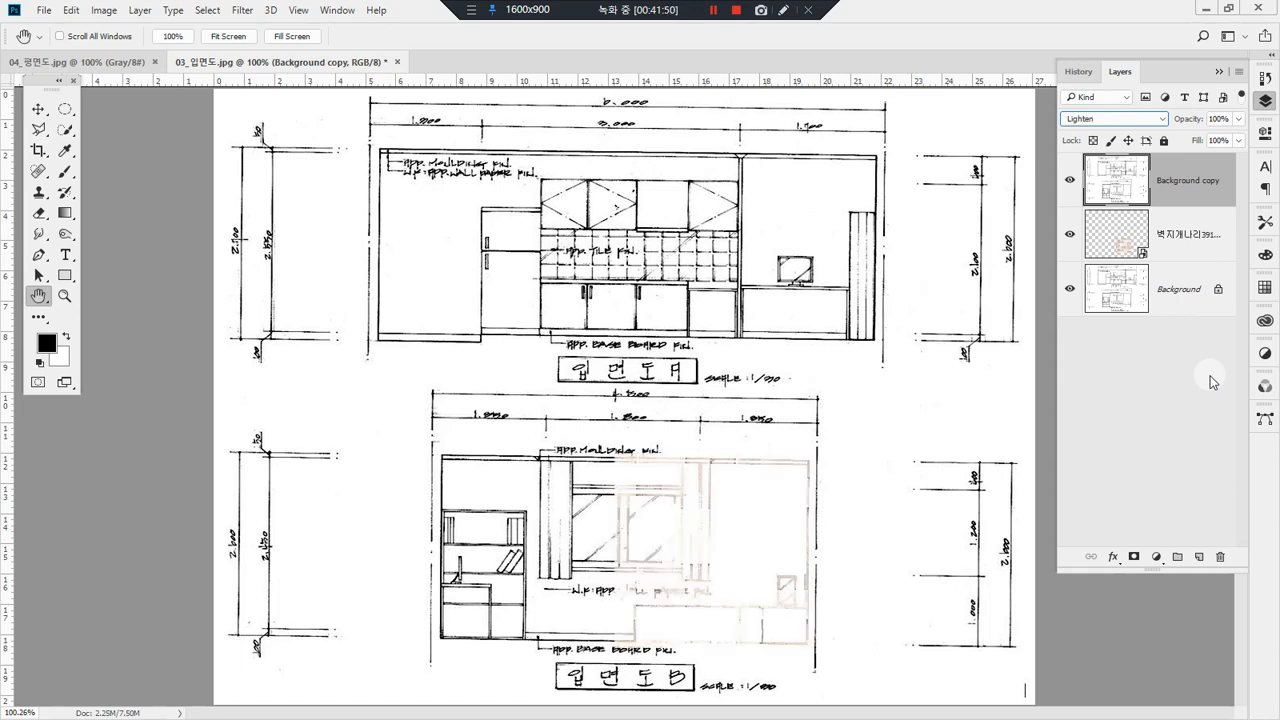
key("Down")
key("Down")
key("Down")
key("Down")
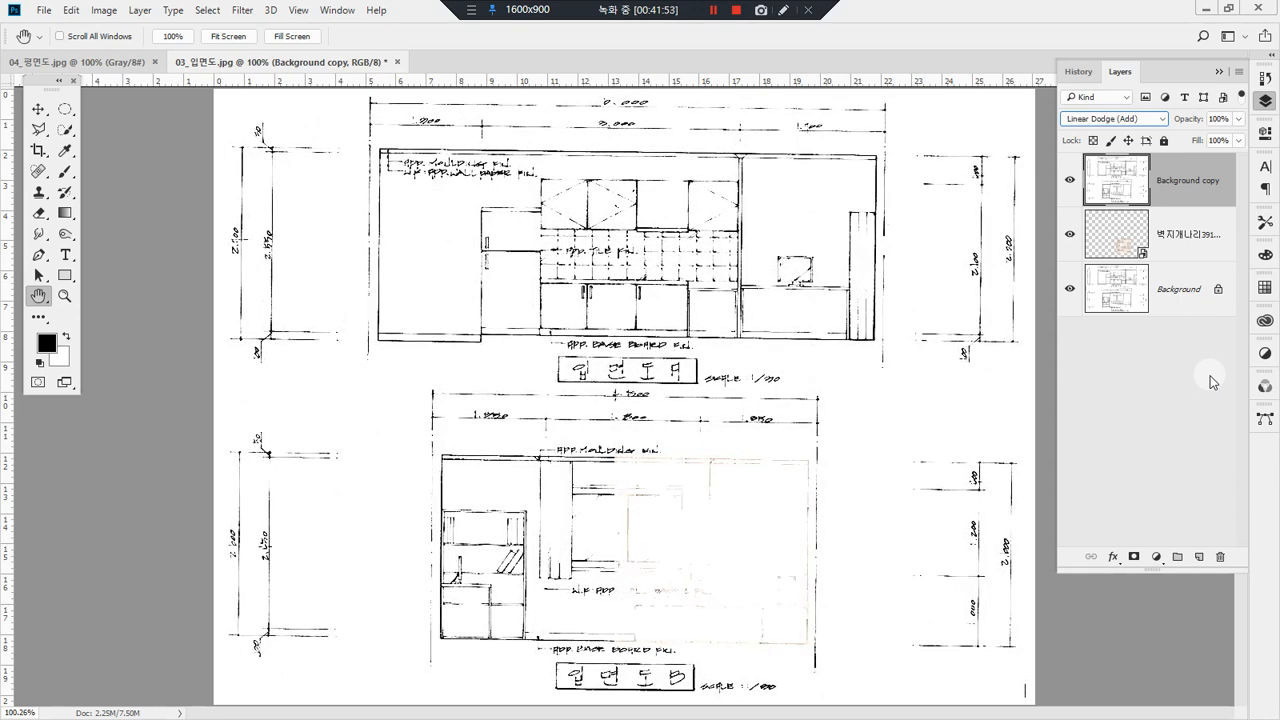
key("Down")
key("Down")
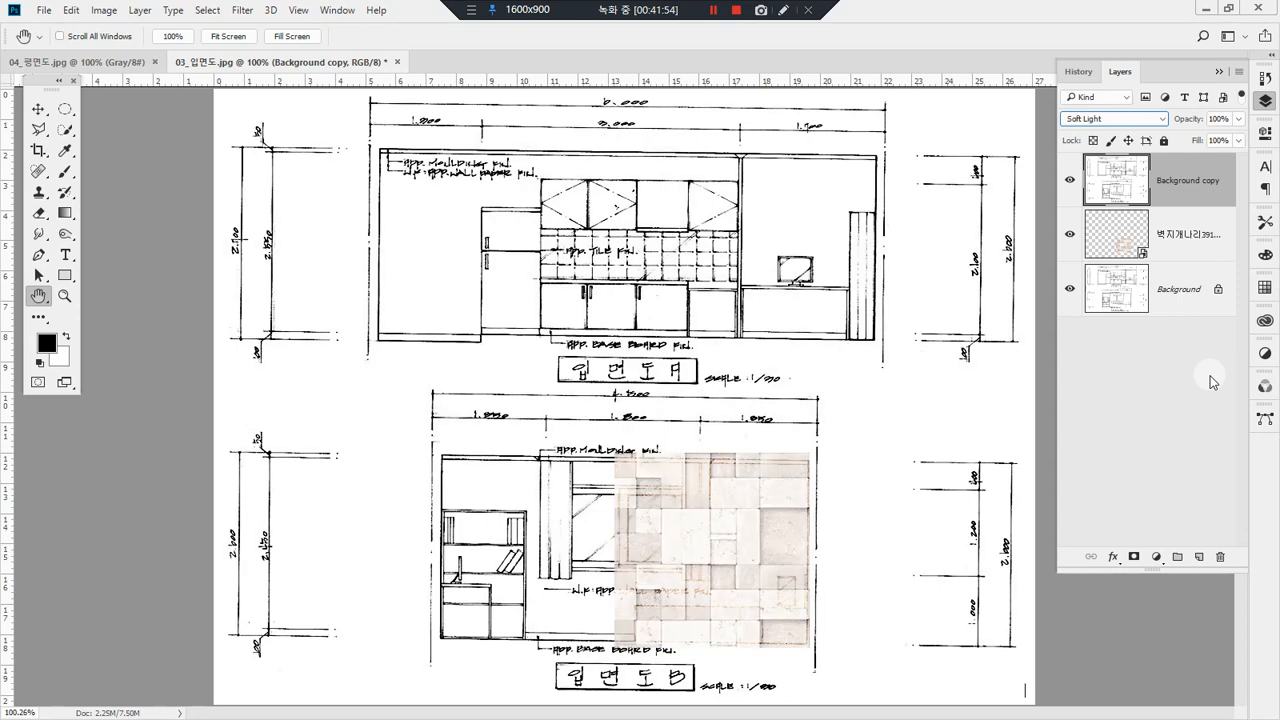
key("Down")
key("Down")
key("Down")
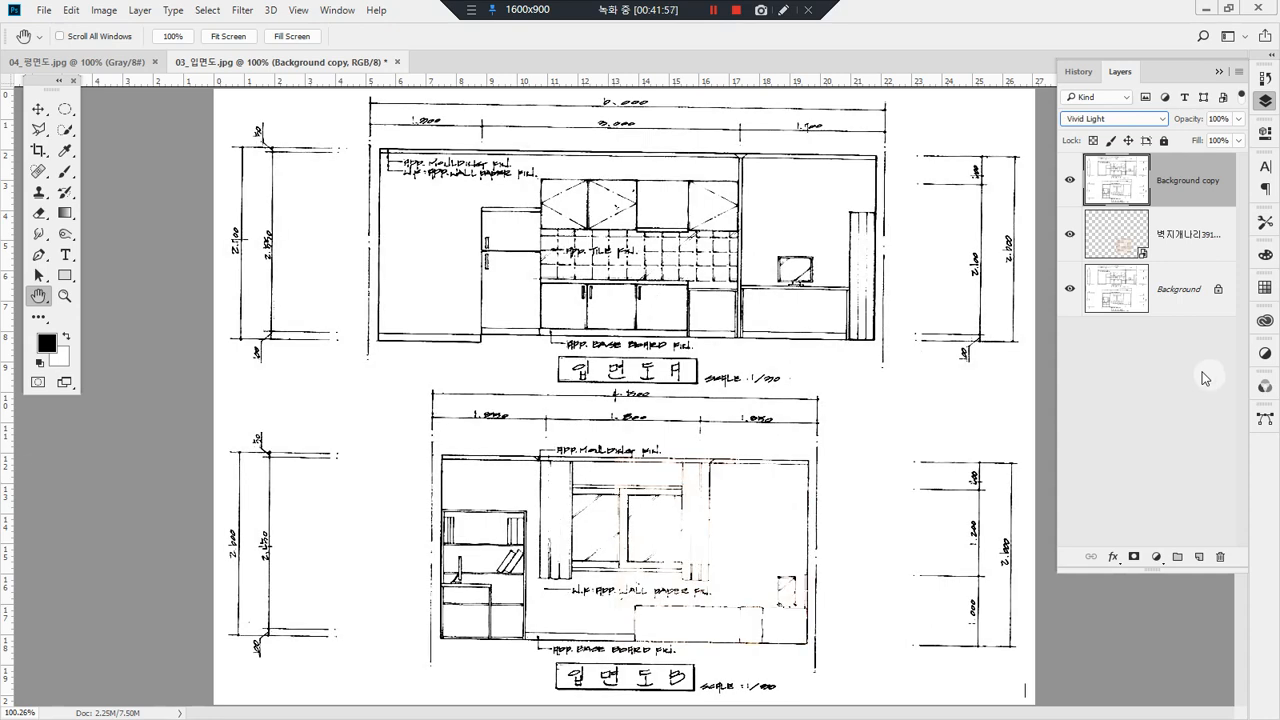
key("Down")
key("Down")
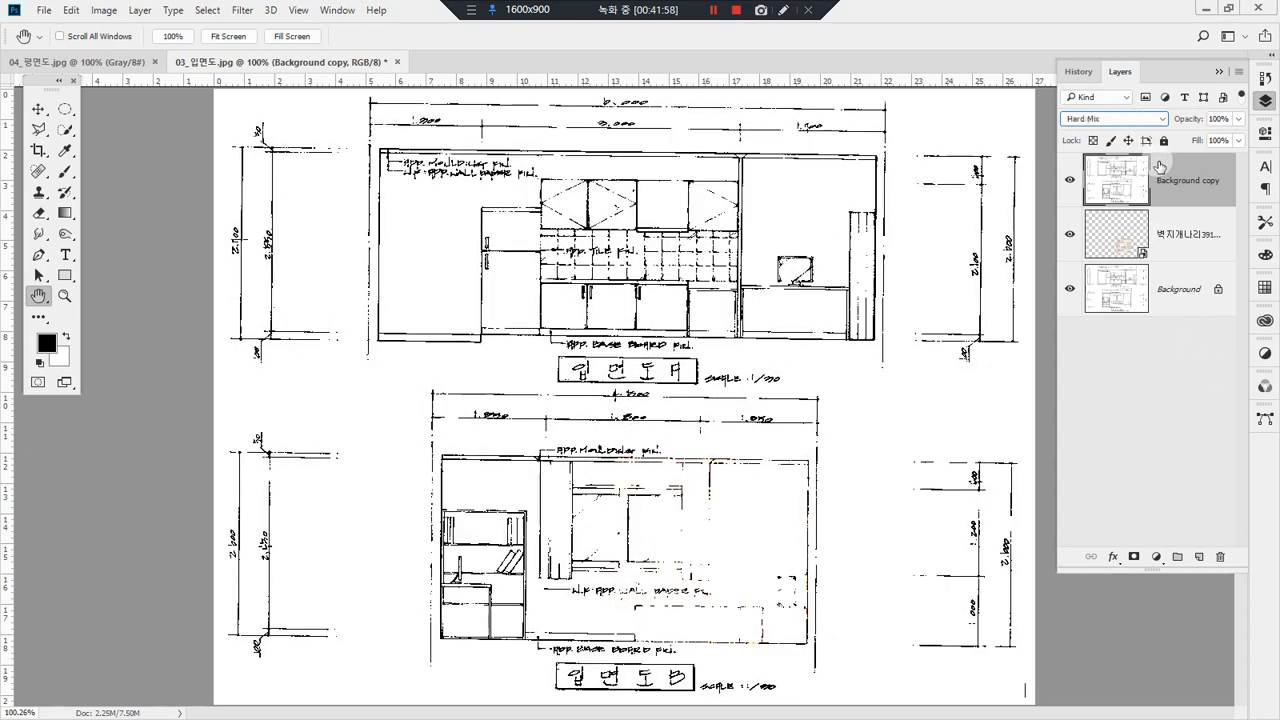
Step: Try Overlay on the Background copy layer and set its blending mode to Multiply
left_click(1160, 119)
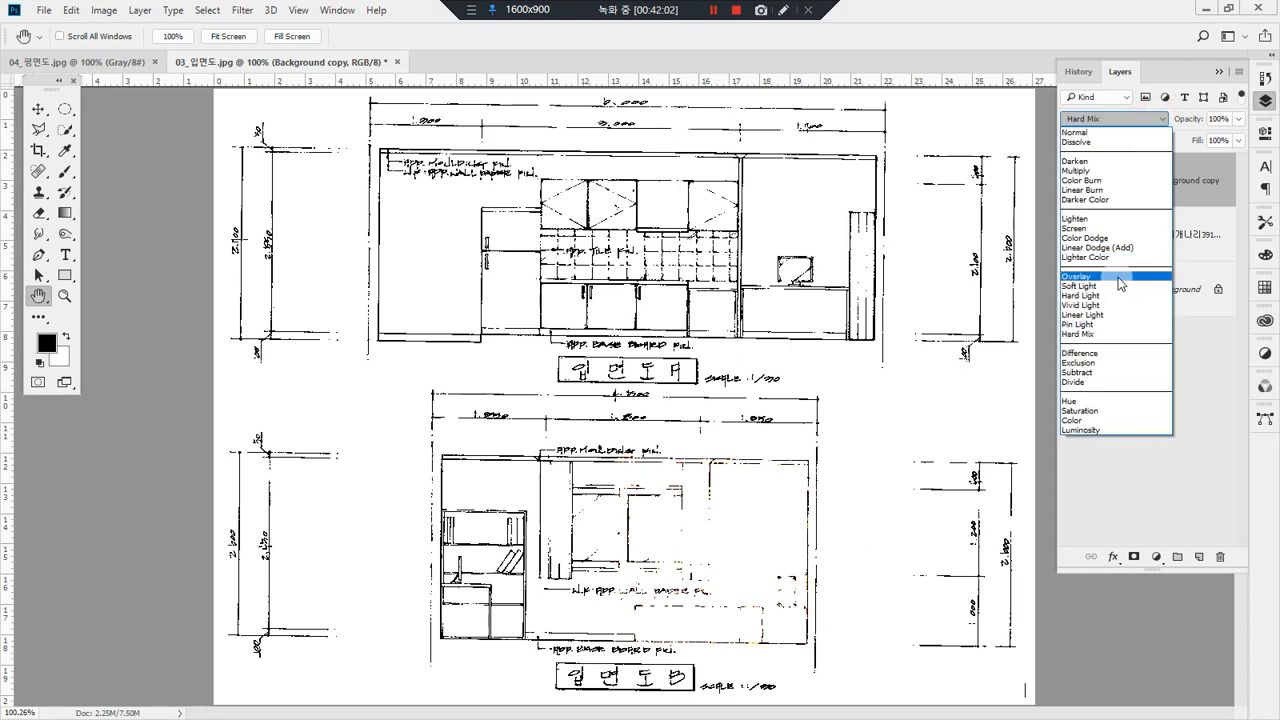
left_click(1118, 277)
left_click(1145, 119)
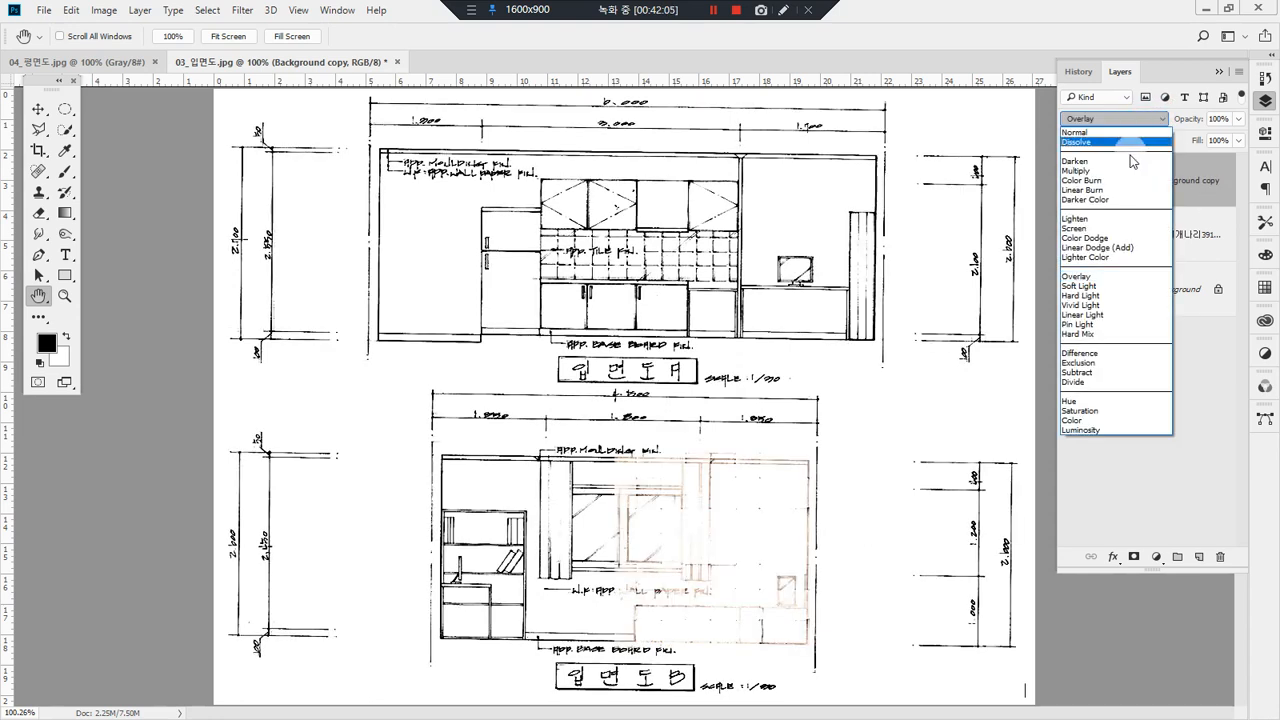
left_click(1125, 142)
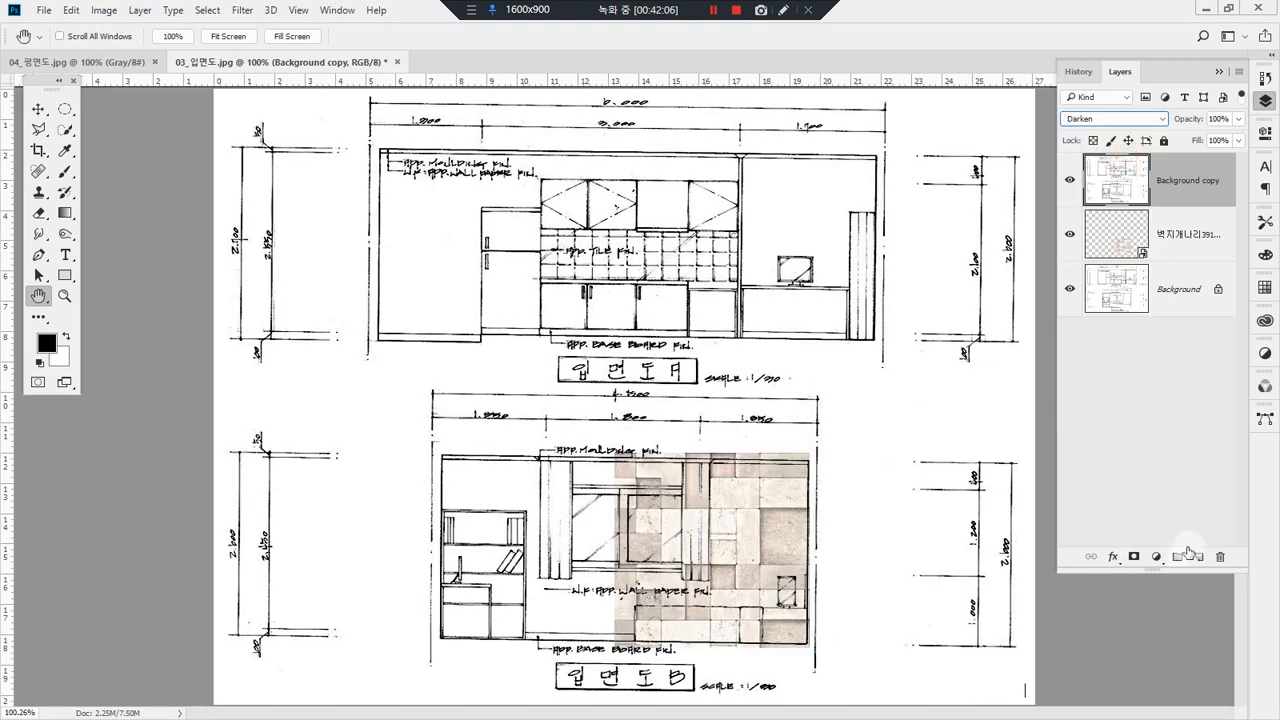
key("Down")
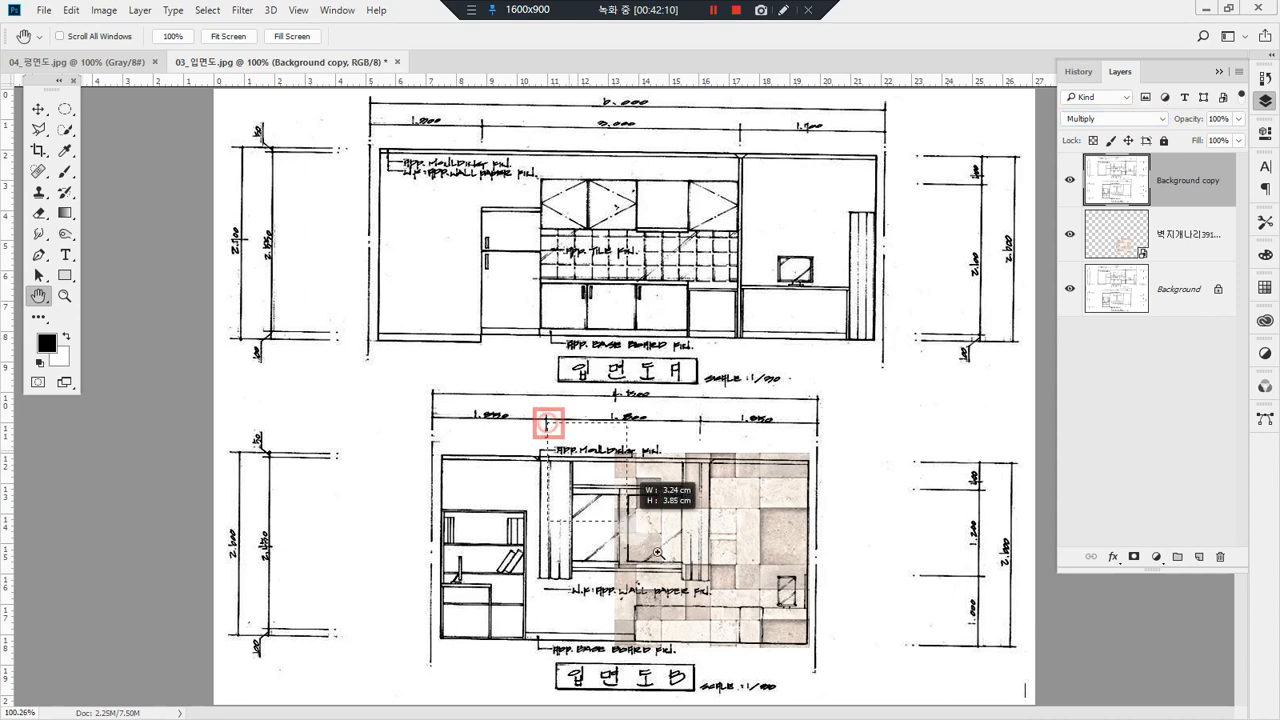
scroll(871, 688, "up", 2)
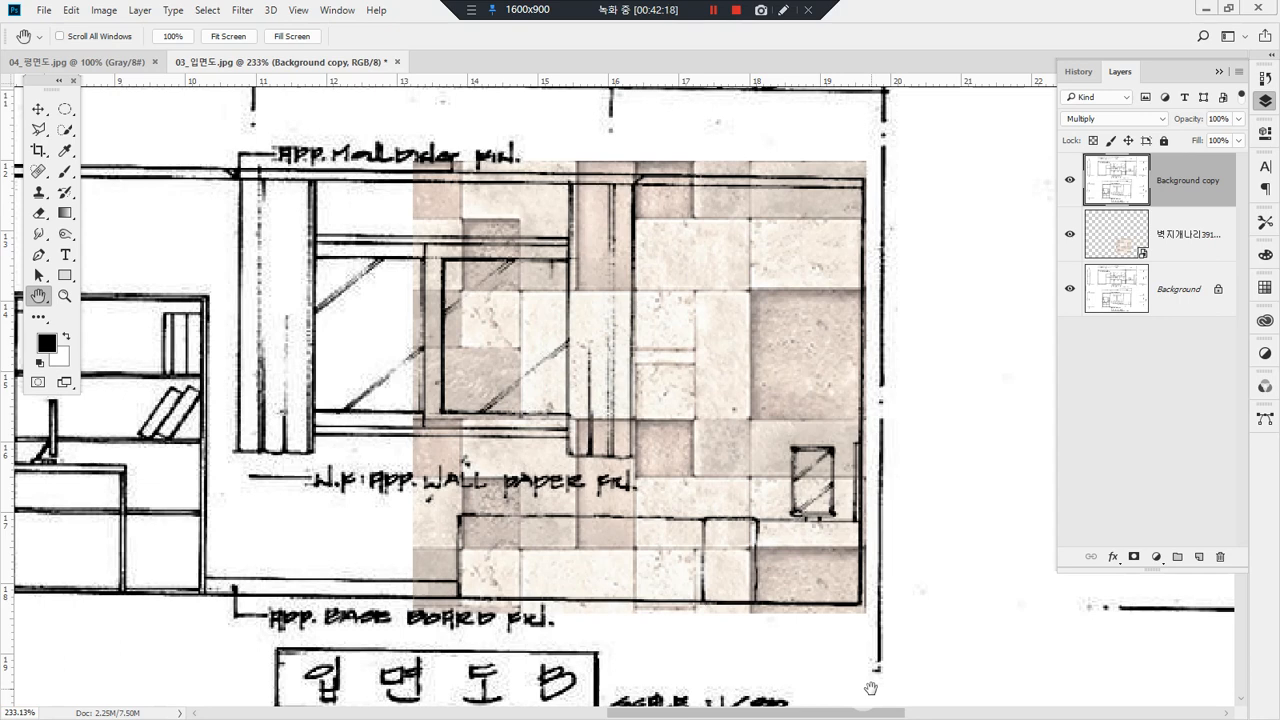
mouse_move(1224, 203)
left_mouse_down()
mouse_move(1194, 208)
mouse_move(1169, 172)
mouse_move(1217, 173)
mouse_move(1218, 210)
left_mouse_up()
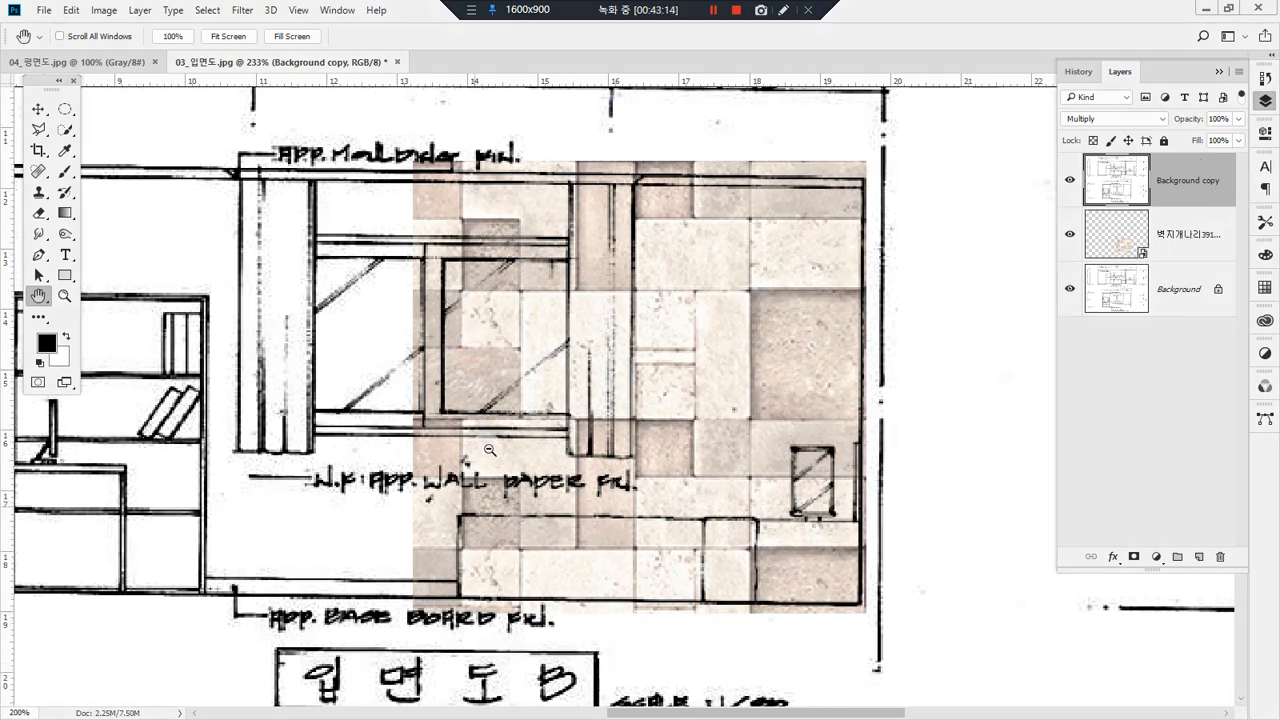
scroll(521, 395, "down", 1)
scroll(521, 395, "down", 3)
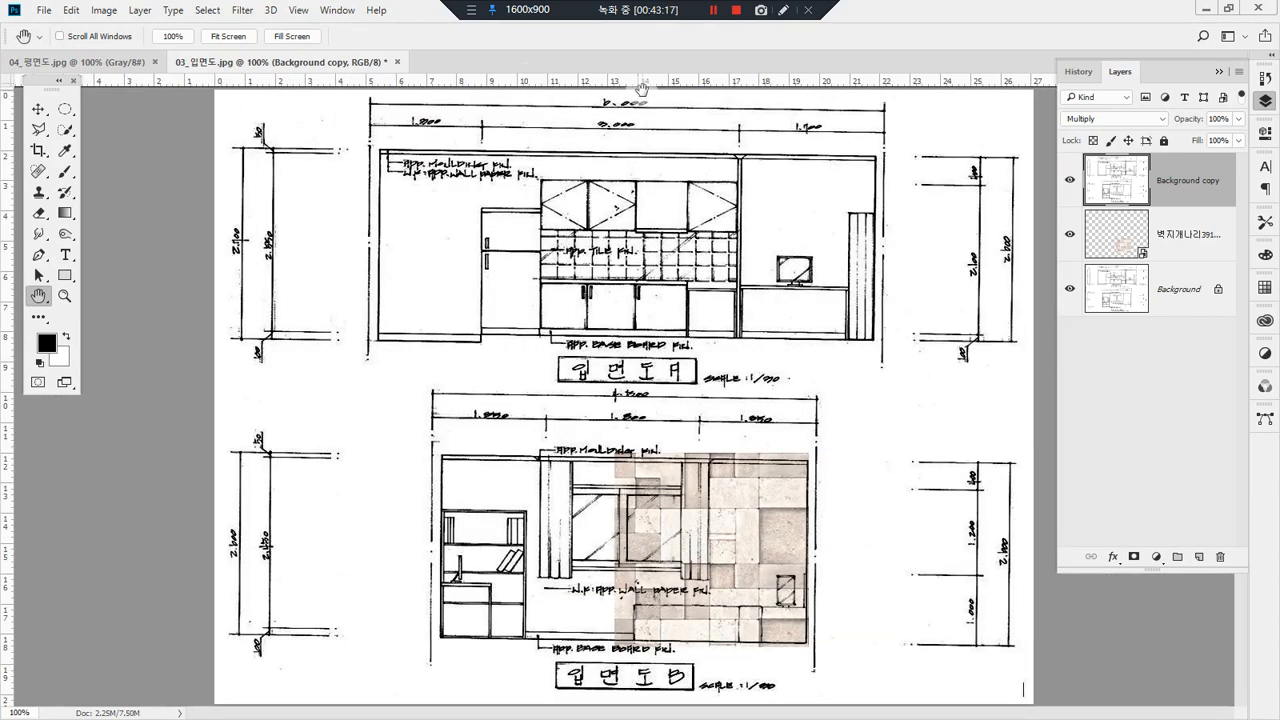
Step: Add a horizontal guide along elevation B's ceiling line, aligned with the wall's upper right corner
left_click_drag(645, 92, 777, 440)
left_click_drag(584, 288, 849, 331)
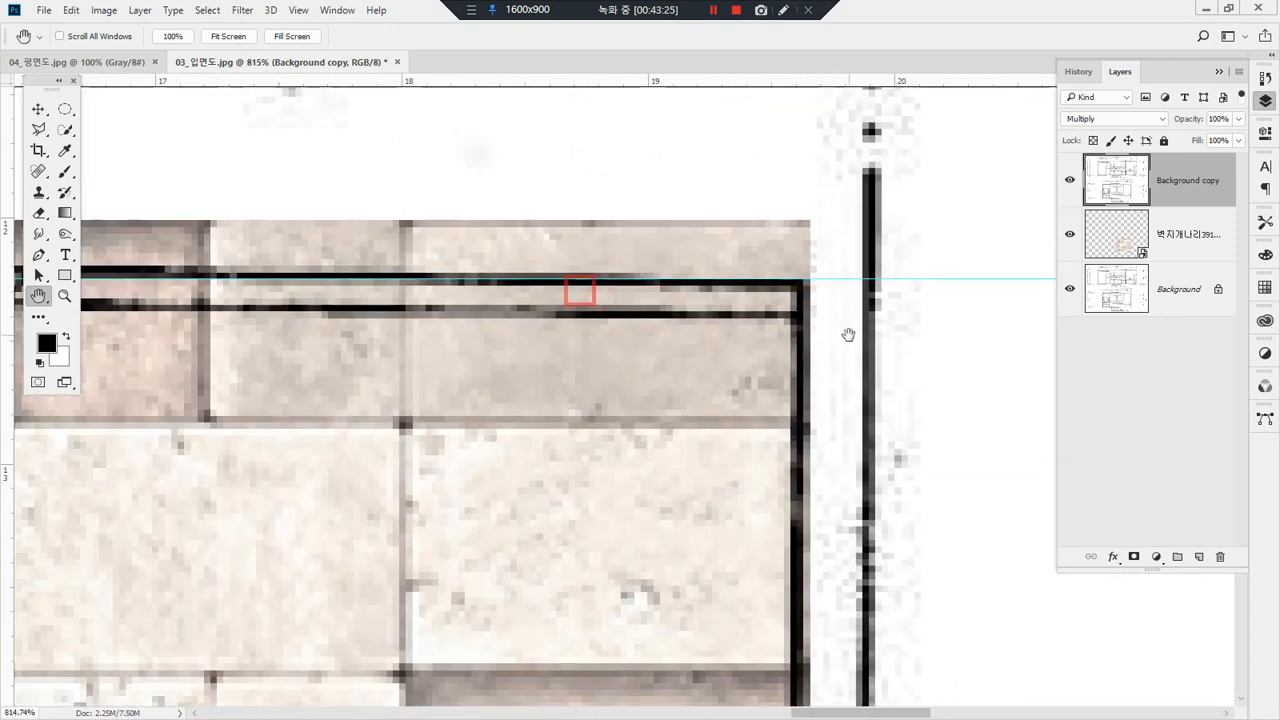
mouse_move(821, 281)
left_mouse_down()
mouse_move(826, 177)
mouse_move(831, 279)
left_mouse_up()
left_click(64, 296)
key("ctrl+0")
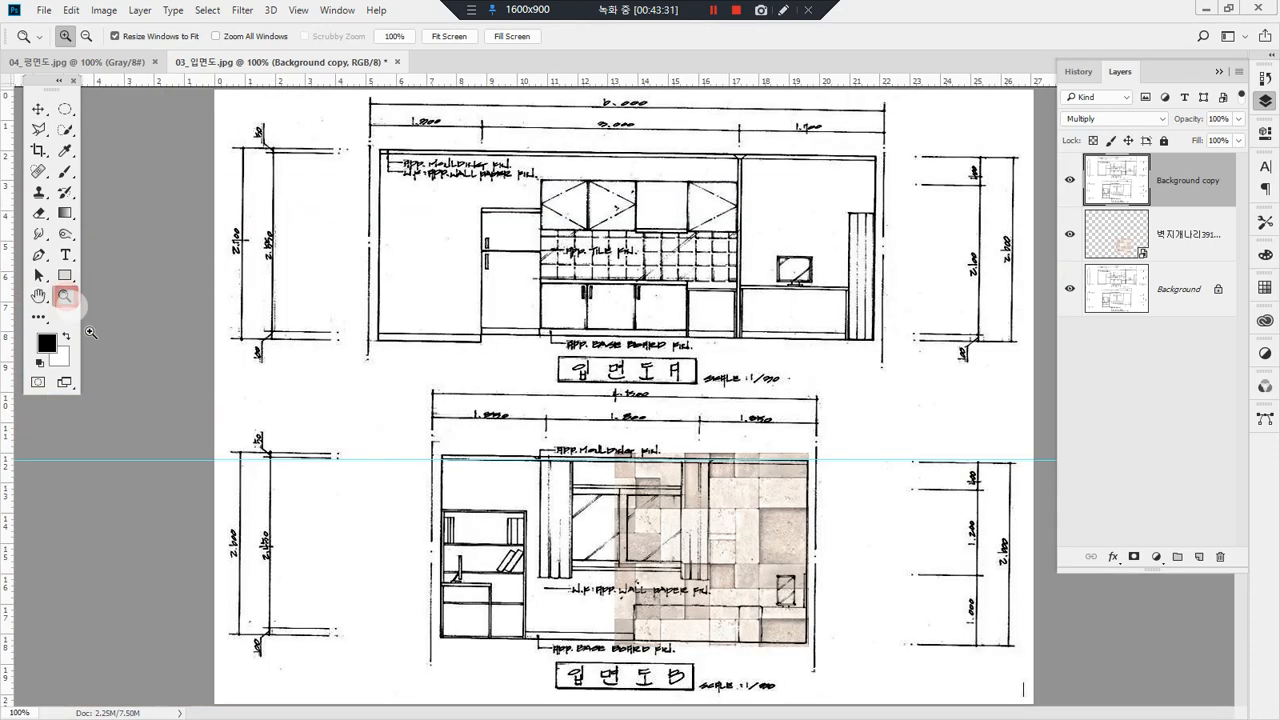
left_click_drag(345, 370, 880, 551)
mouse_move(975, 418)
left_mouse_down()
mouse_move(960, 396)
mouse_move(970, 416)
left_mouse_up()
mouse_move(234, 404)
left_mouse_down()
mouse_move(218, 400)
mouse_move(210, 320)
mouse_move(228, 342)
left_mouse_up()
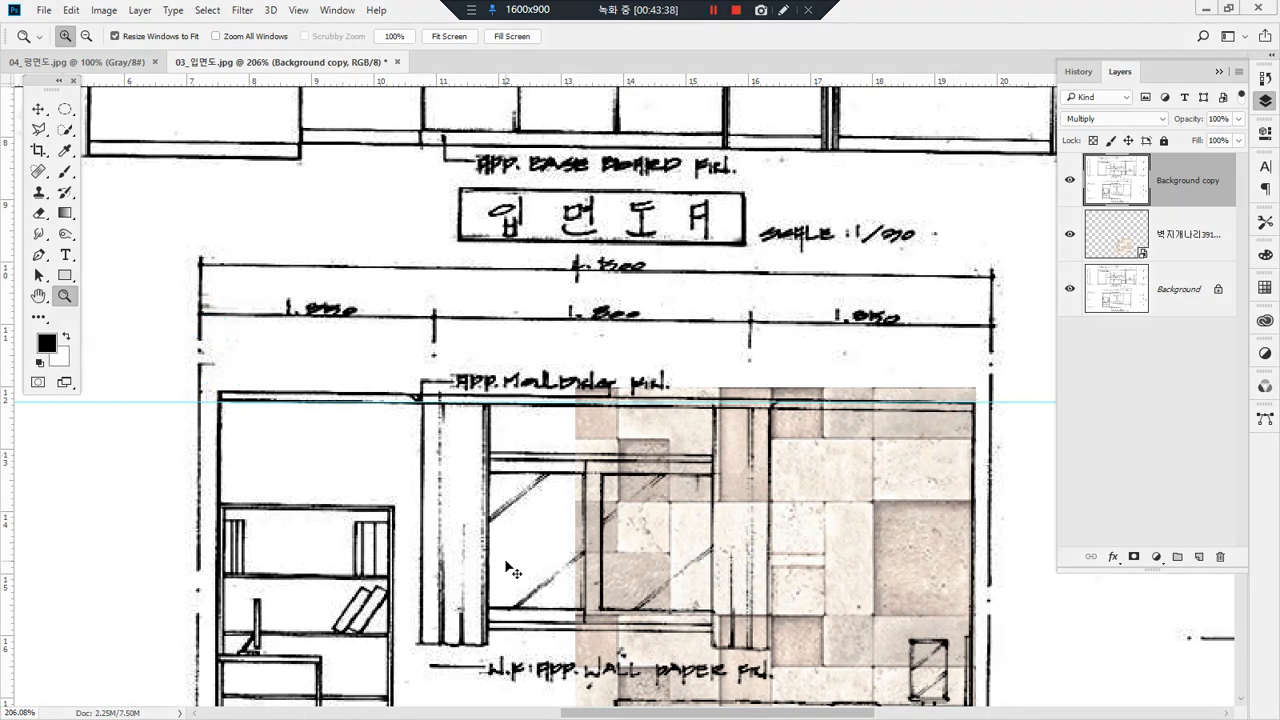
key("ctrl+t")
right_click(350, 267)
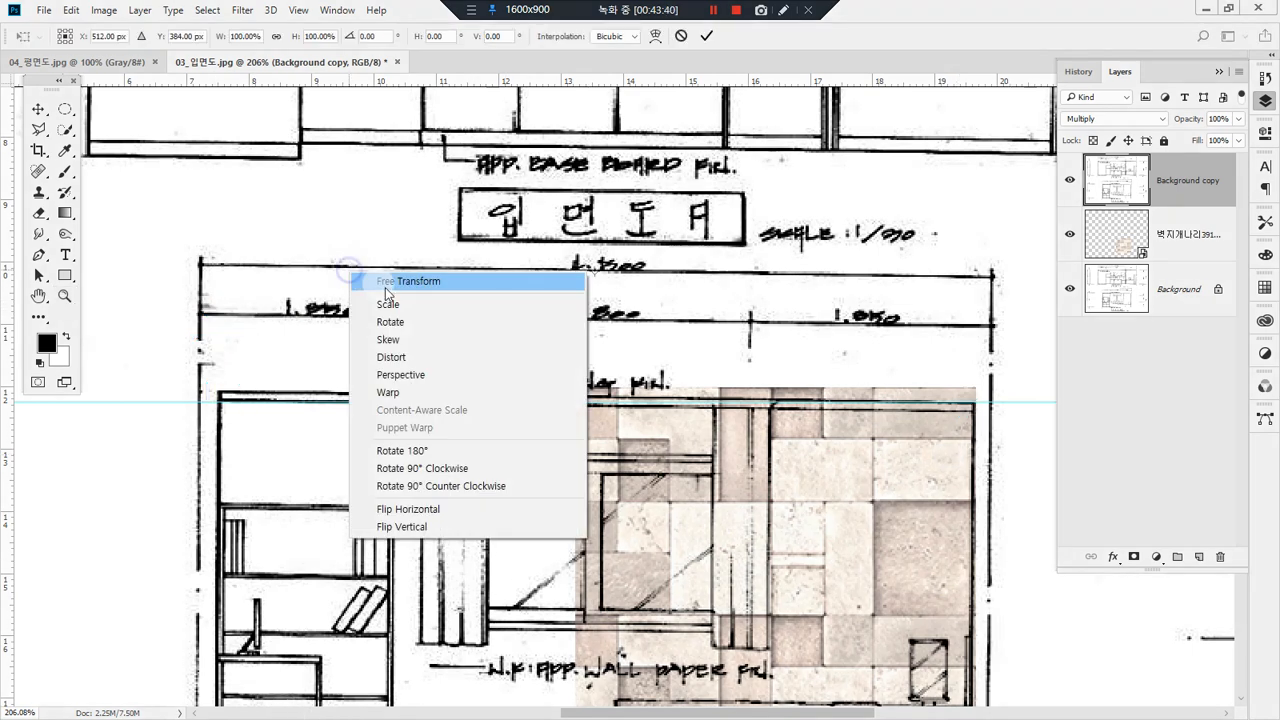
left_click(436, 321)
left_click_drag(229, 297, 229, 300)
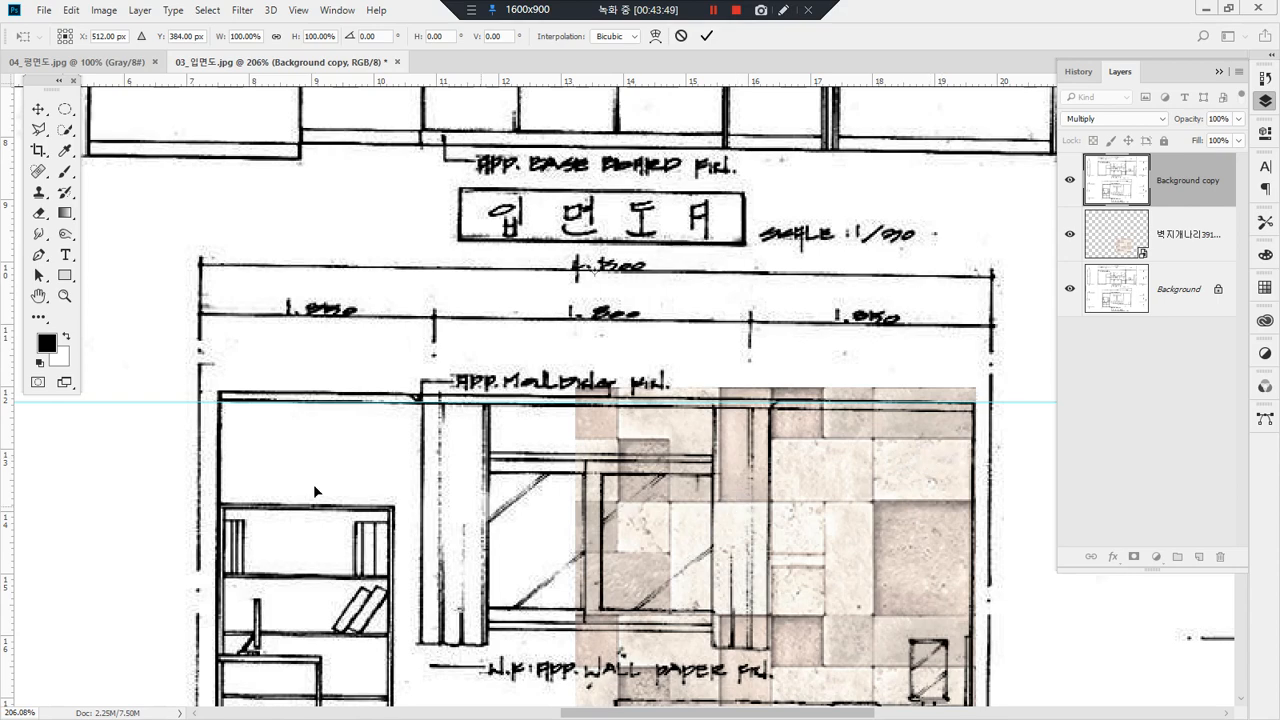
Step: Start rotating the Background copy layer, with the transform's reference point moved to elevation B's upper right wall corner on the guide
double_click(37, 297)
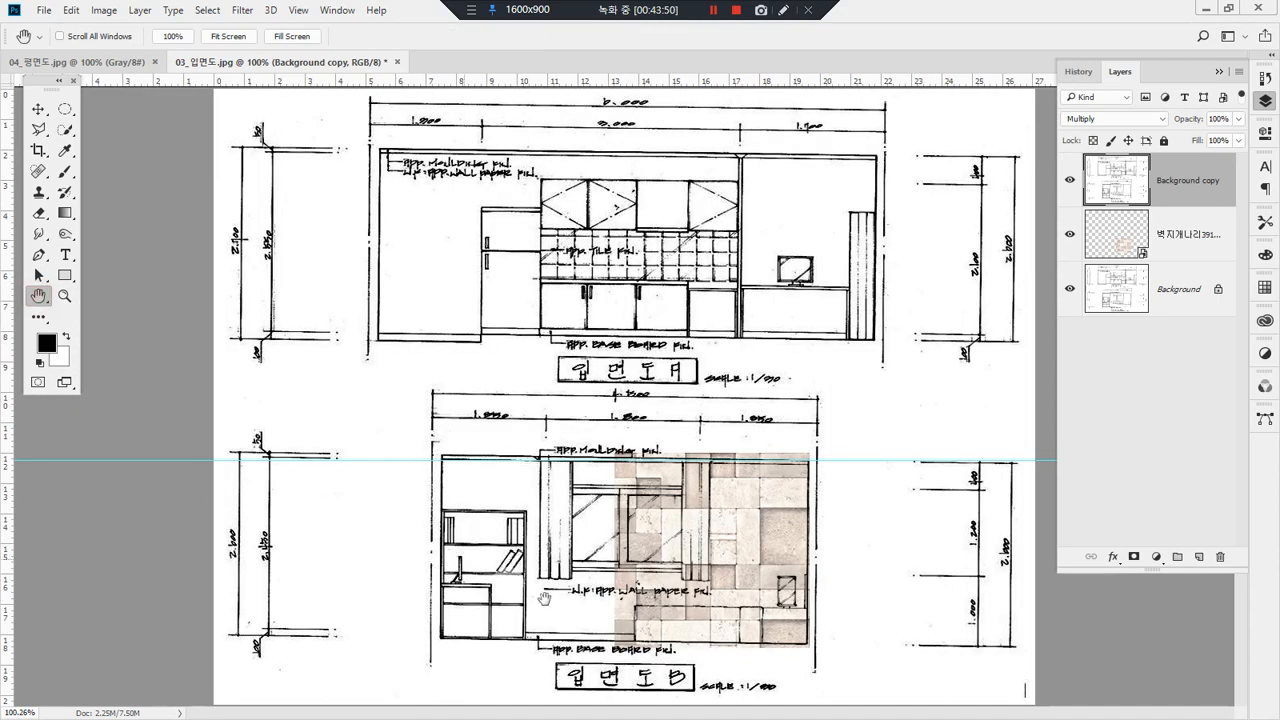
key("ctrl+t")
right_click(704, 403)
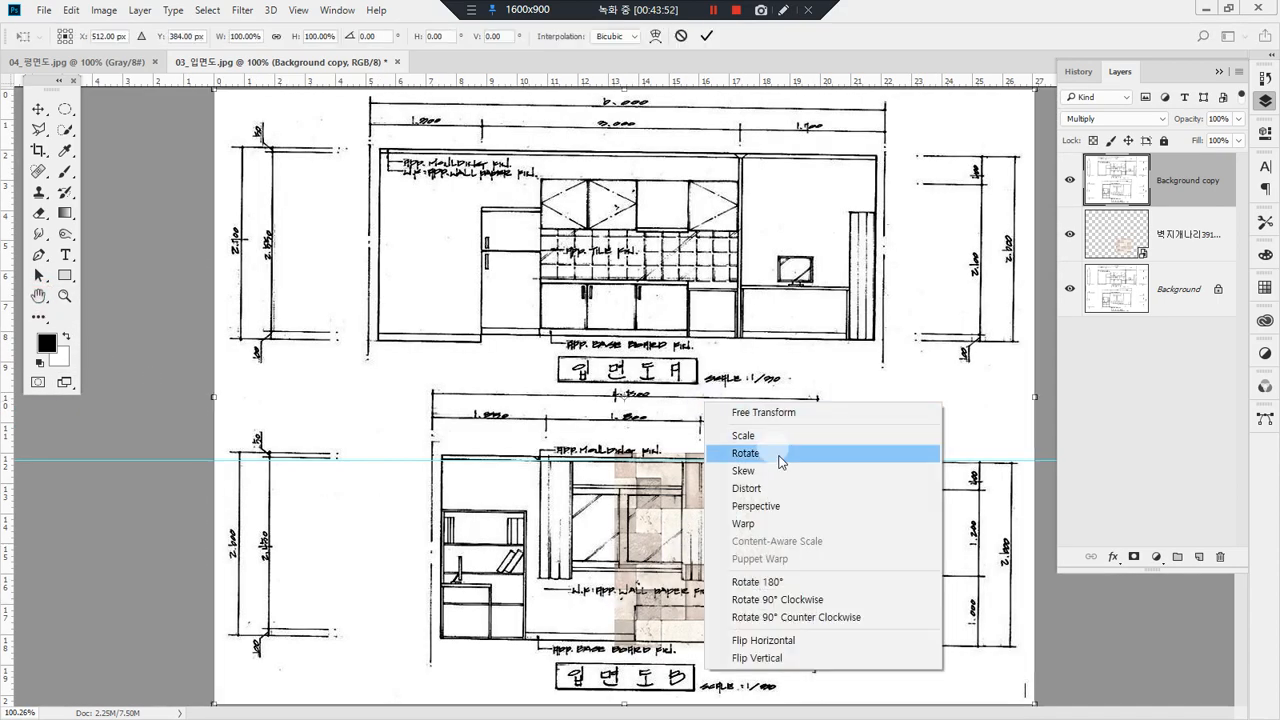
left_click(789, 457)
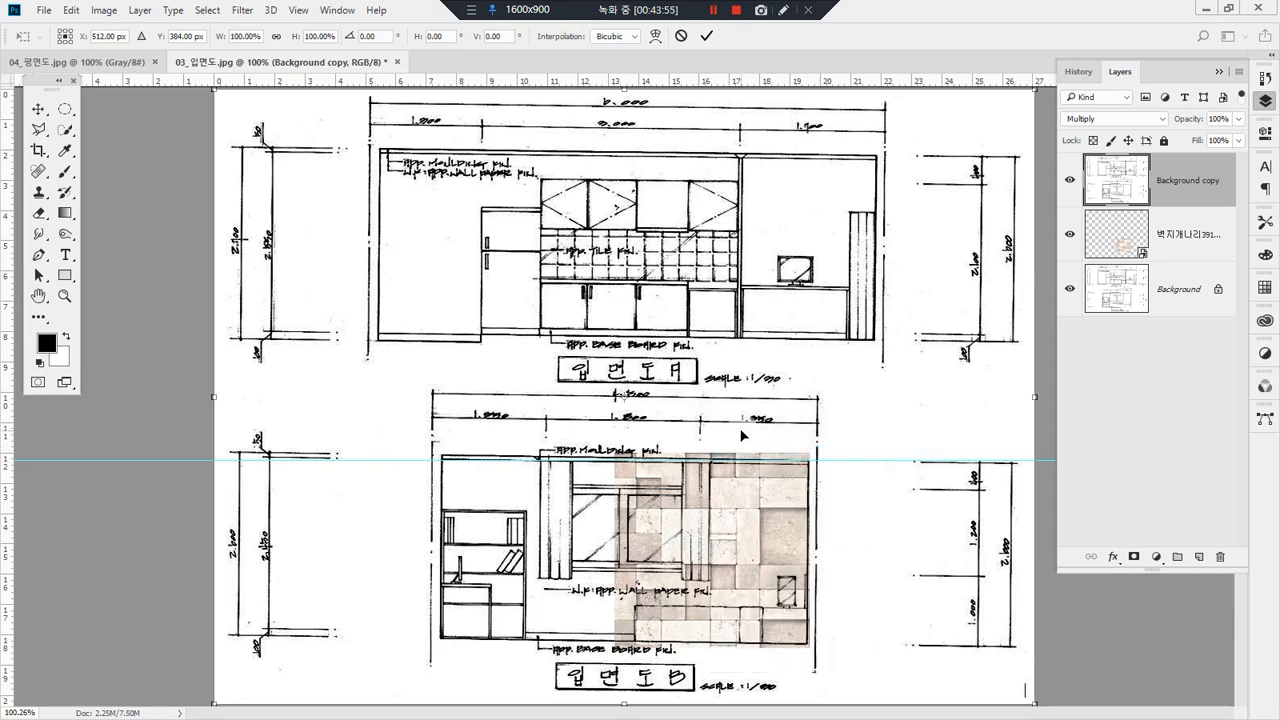
mouse_move(629, 404)
left_mouse_down()
mouse_move(727, 450)
mouse_move(813, 465)
mouse_move(800, 466)
mouse_move(822, 482)
left_mouse_up()
mouse_move(705, 290)
left_mouse_down()
mouse_move(748, 308)
mouse_move(761, 298)
left_mouse_up()
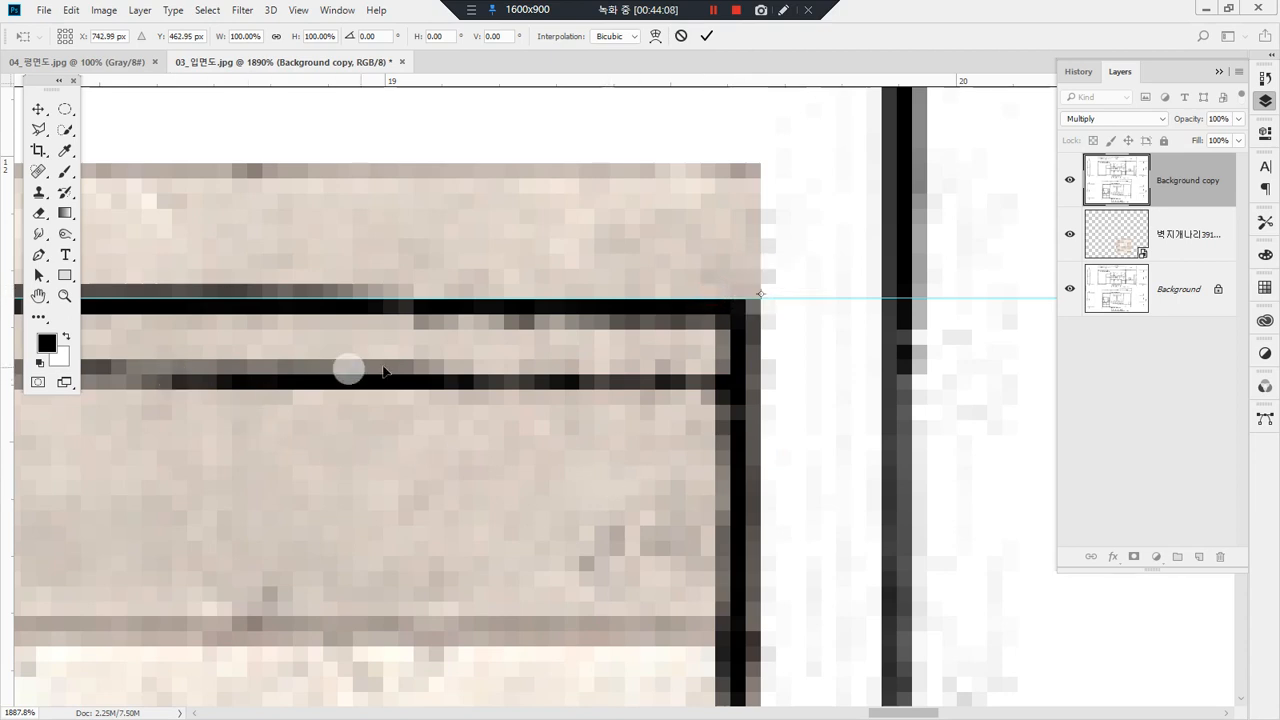
Step: Rotate the Background copy layer by -0.68° to level elevation B's ceiling line with the guide, and apply the transform
left_click(553, 378, "alt")
left_click(637, 409, "alt")
left_click(637, 409, "alt")
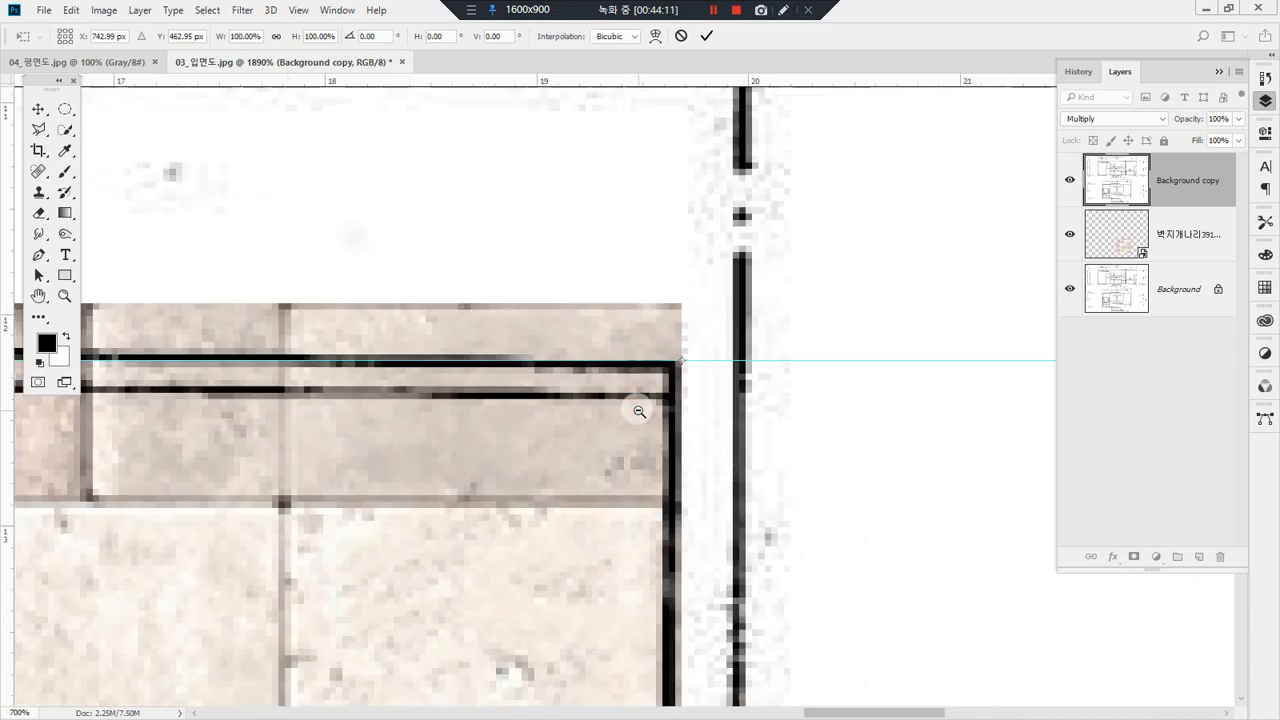
left_click(638, 415, "alt")
left_click(637, 421, "alt")
left_click(637, 421, "alt")
left_click(505, 452, "alt")
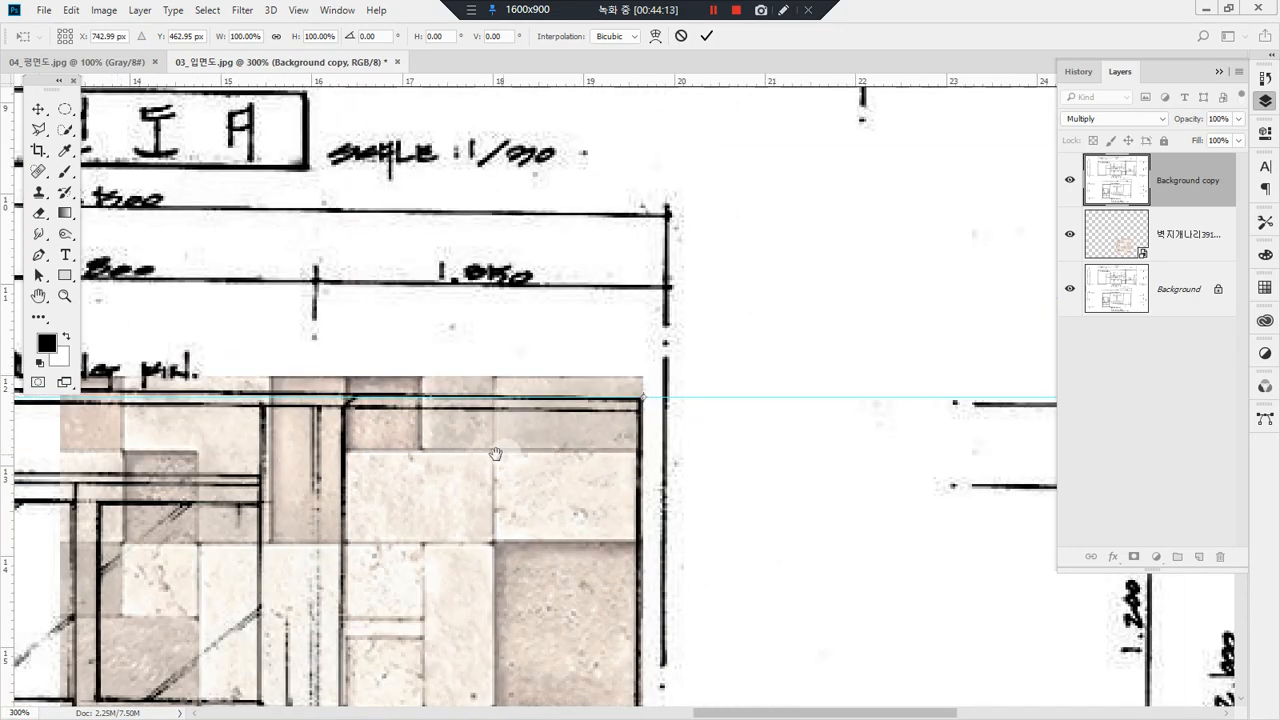
left_click(391, 458, "alt")
left_click(725, 405, "alt")
left_click(635, 423, "alt")
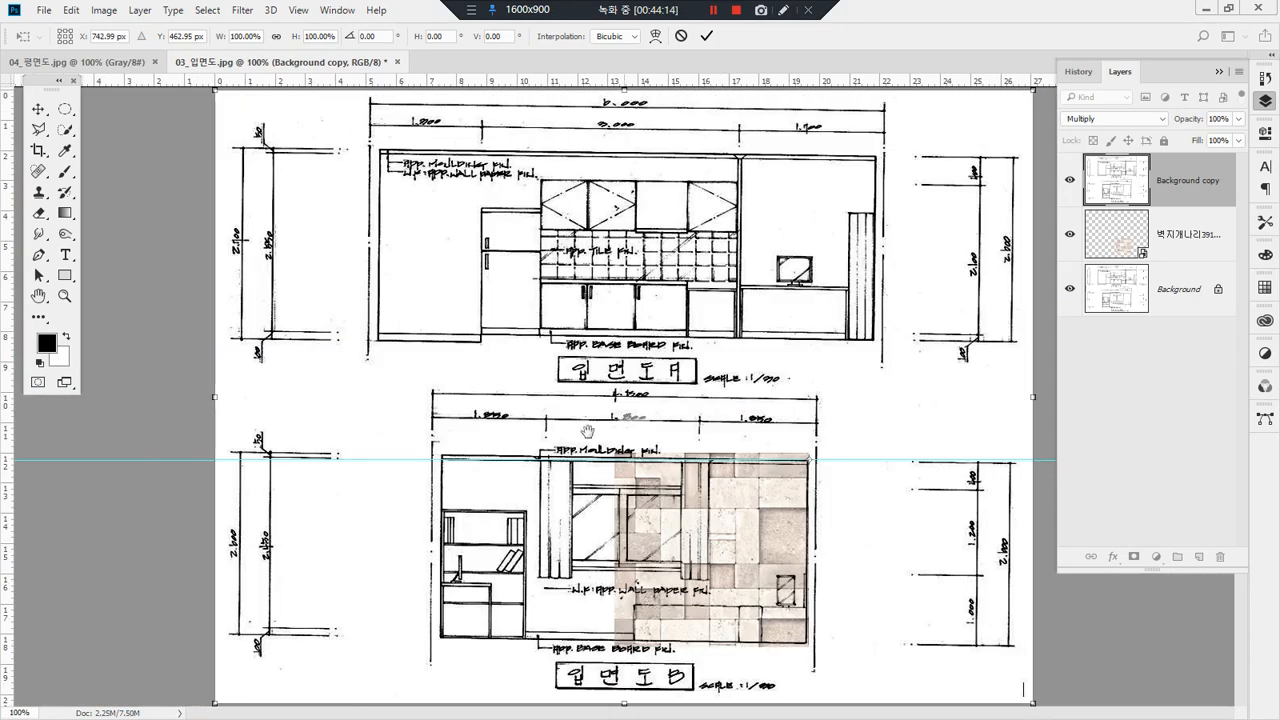
left_click_drag(199, 357, 198, 362)
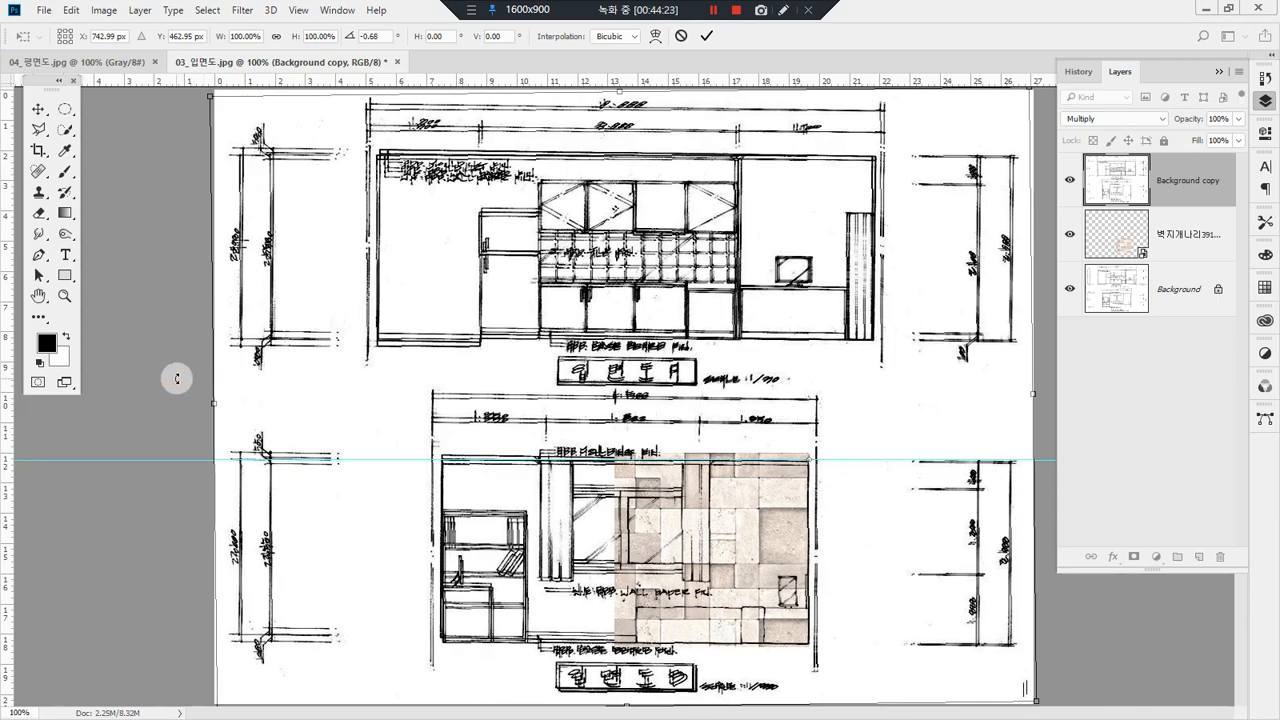
key("Return")
Step: Hide the original Background layer and check elevation B's ceiling line against the guide
key("h")
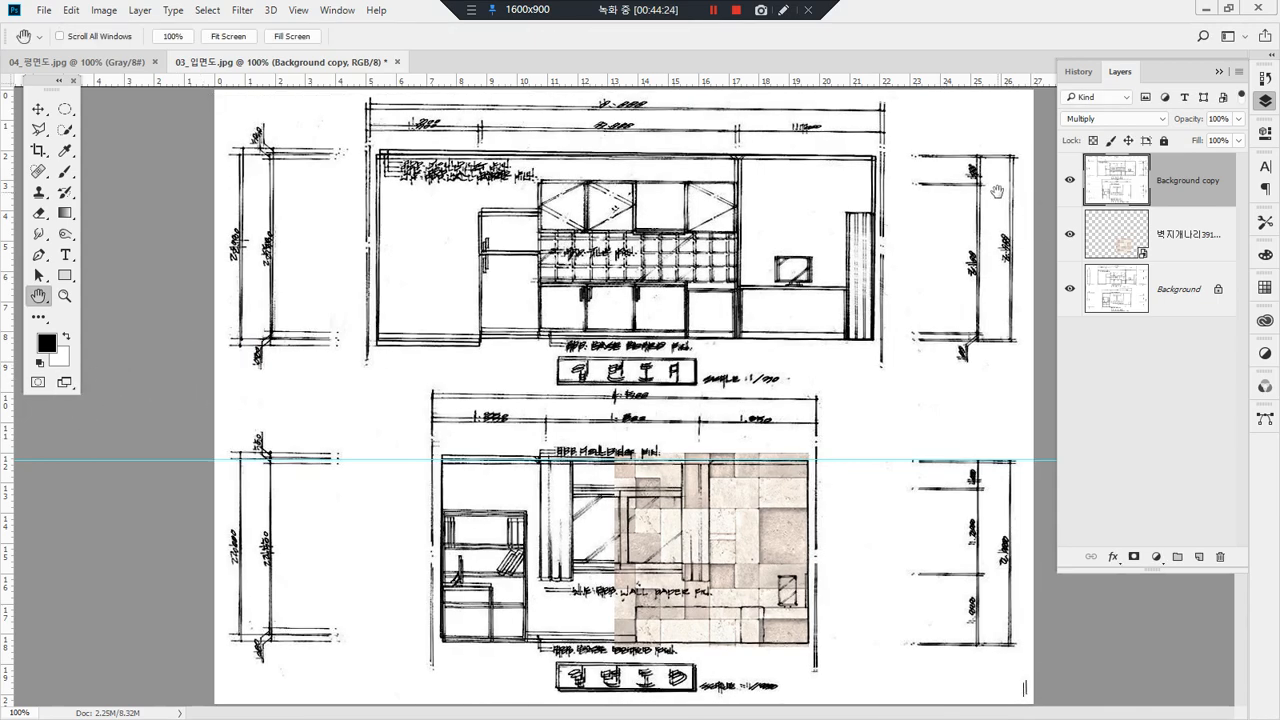
left_click(1067, 294)
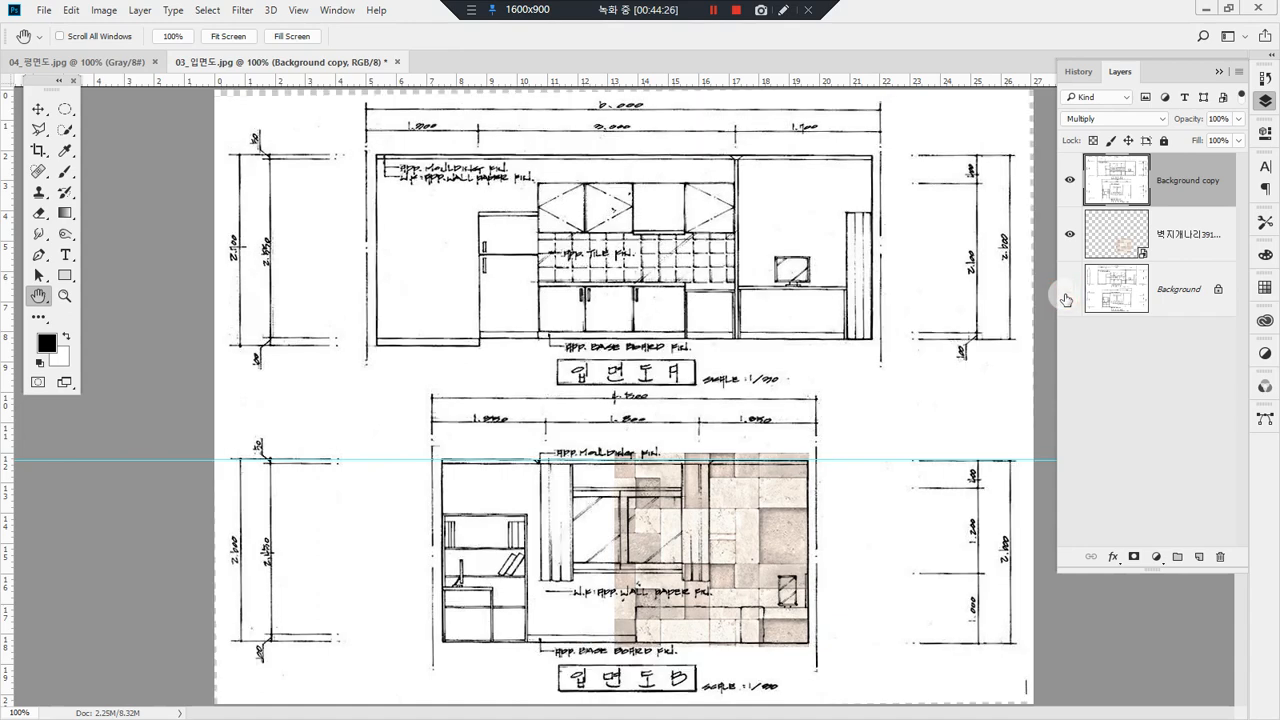
left_click_drag(369, 415, 1125, 672)
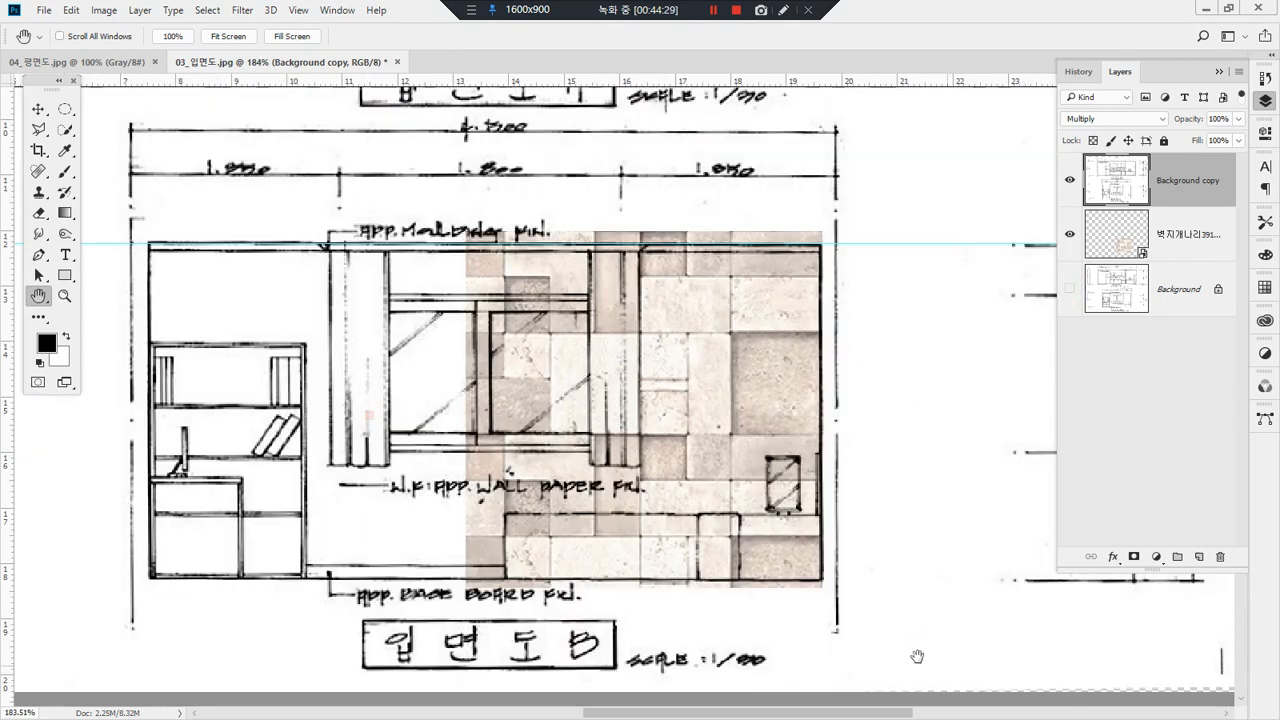
left_click_drag(132, 207, 959, 283)
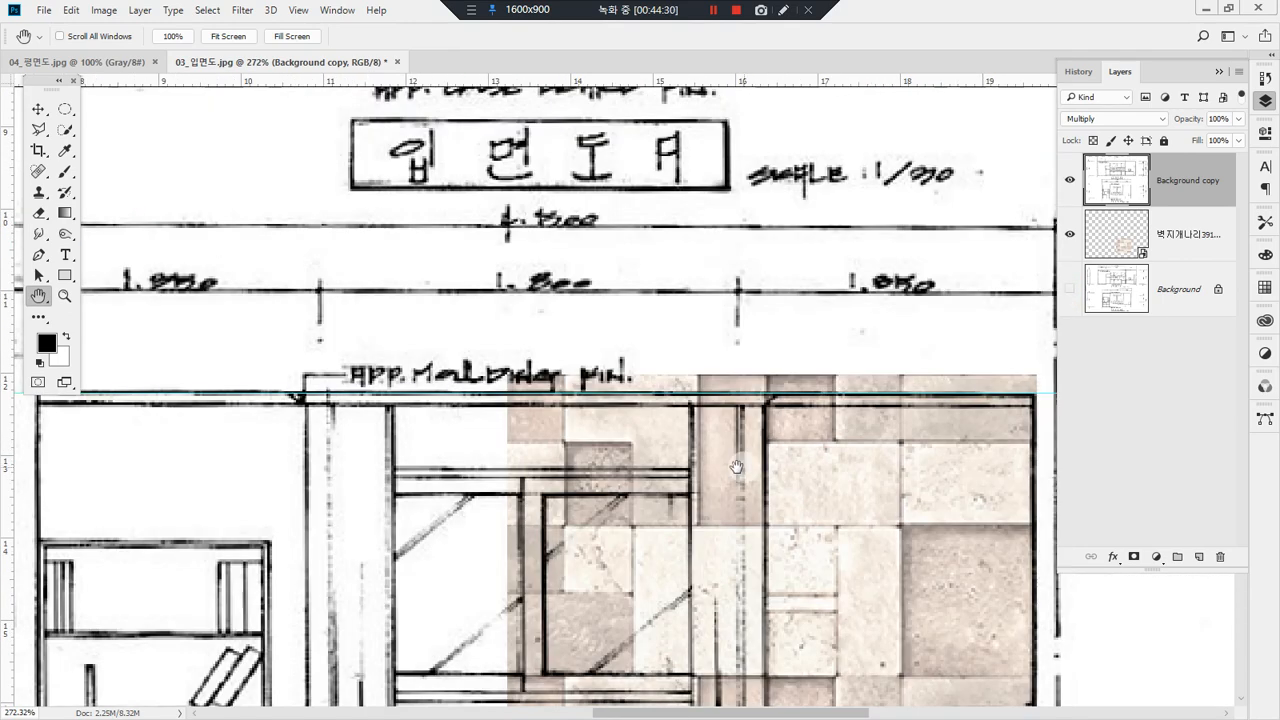
left_click(803, 460, "alt")
left_click(808, 463, "alt")
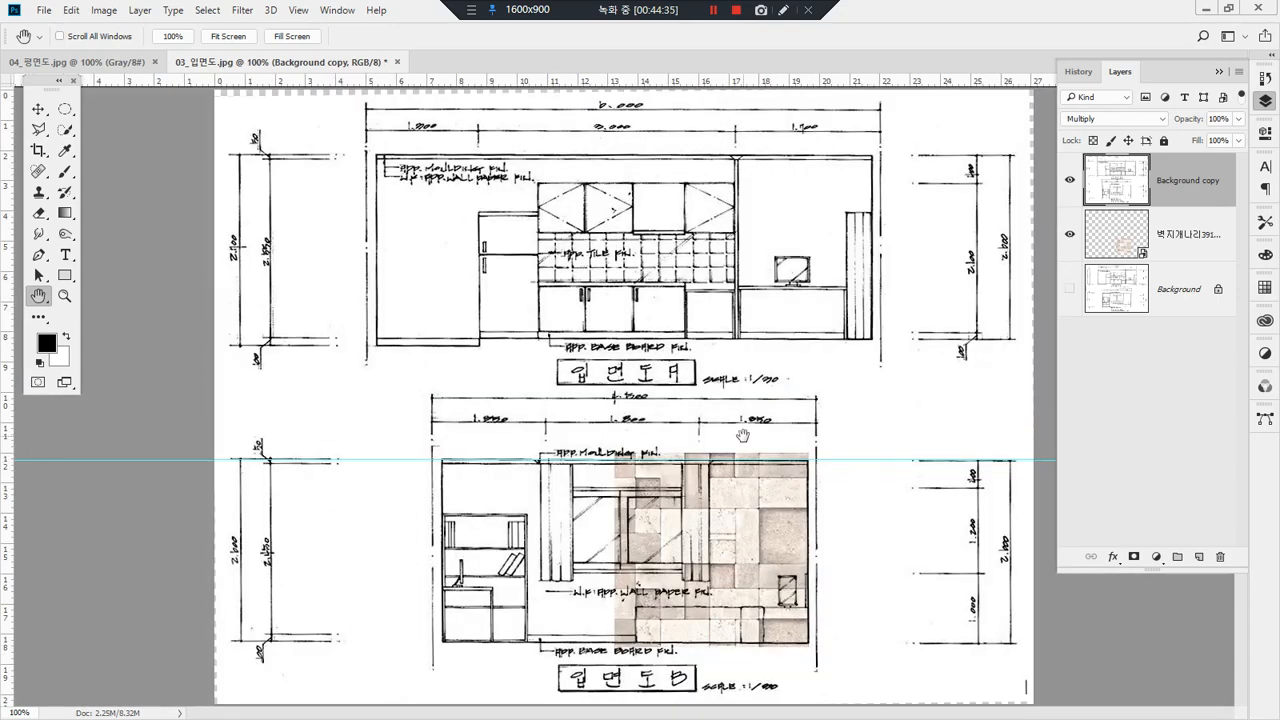
Step: Start a second rotation of the Background copy layer, with its reference point on the ceiling's right corner at the guide
key("ctrl+t")
right_click(611, 388)
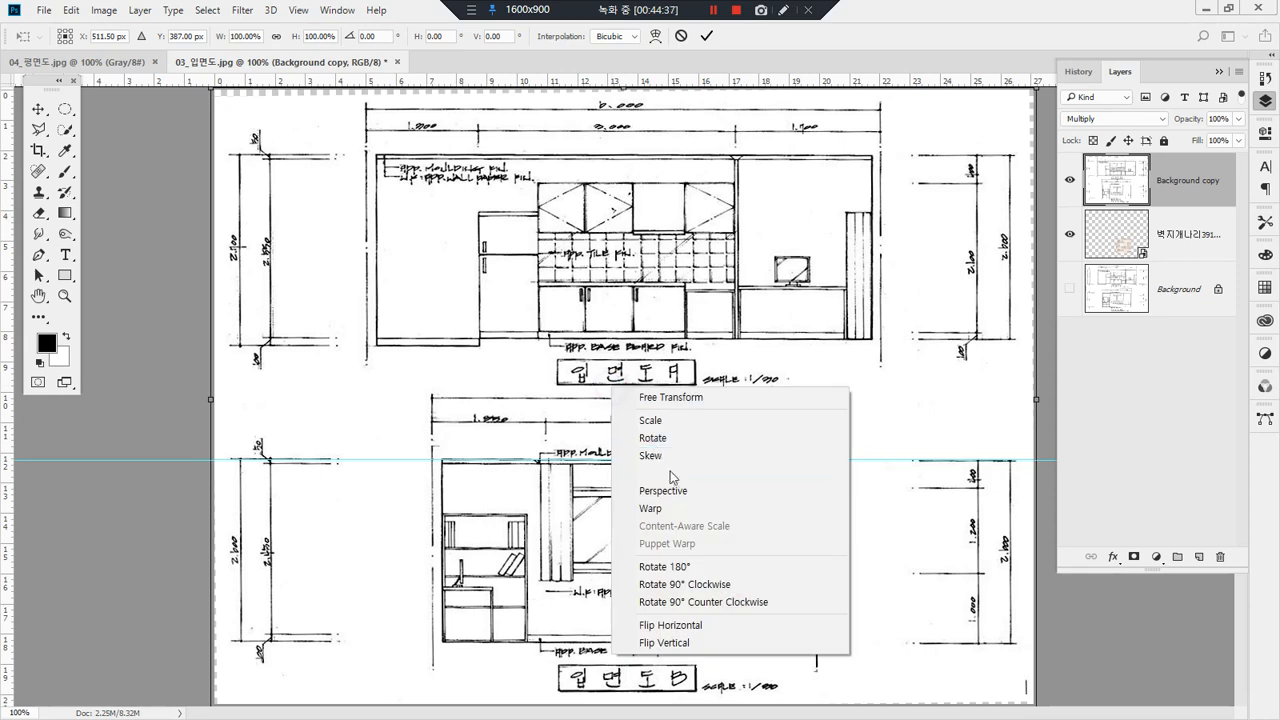
left_click(684, 438)
left_click_drag(502, 323, 721, 490)
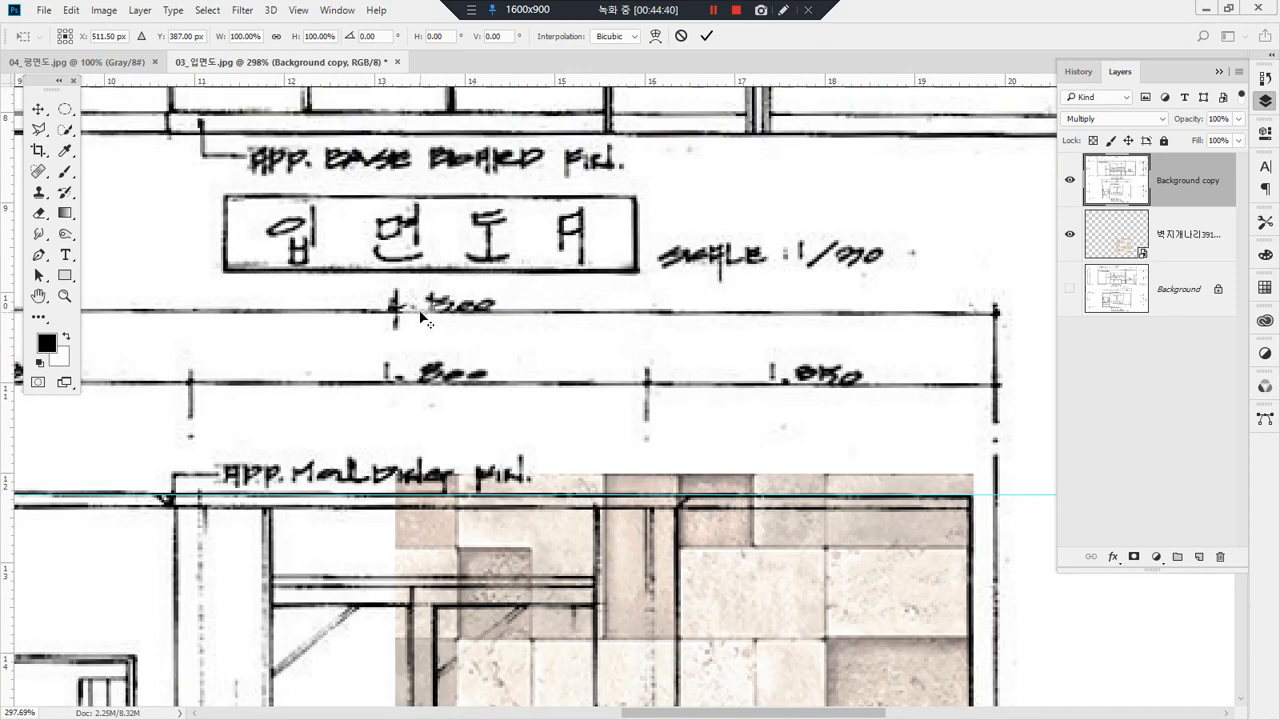
left_click_drag(424, 313, 975, 502)
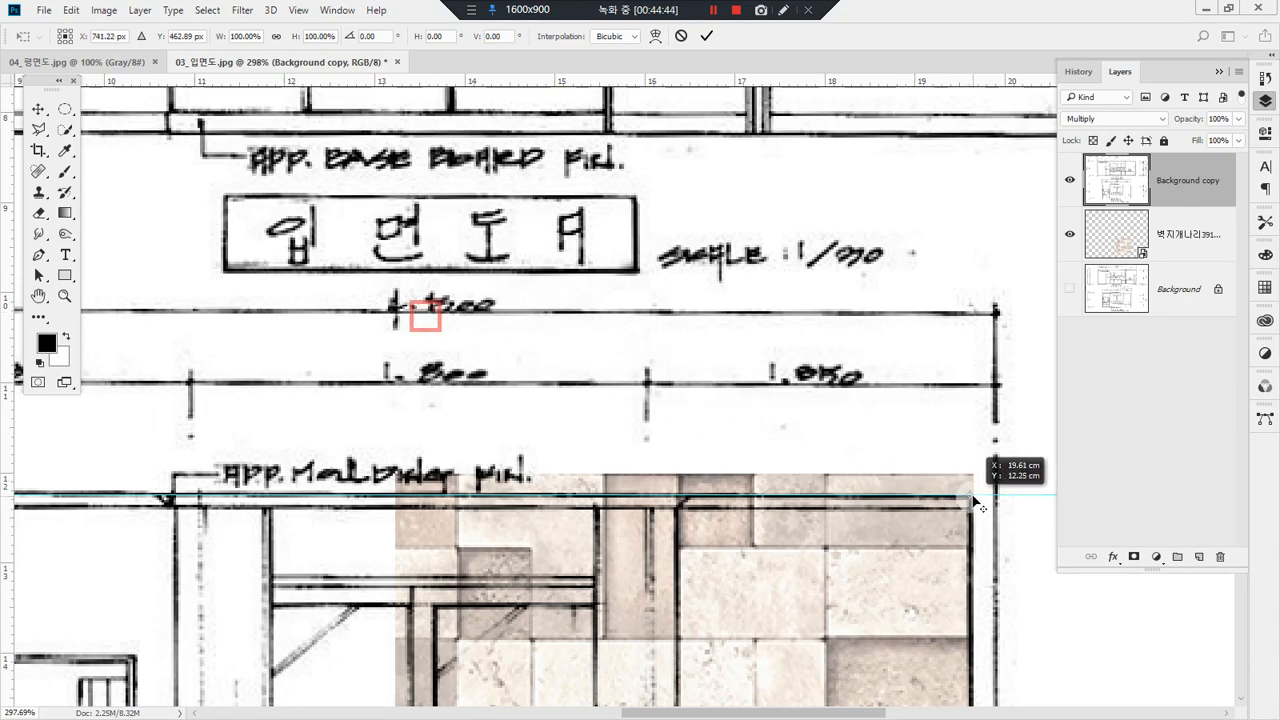
Step: Rotate the Background copy layer by a further -0.13° so the left dimension line meets the guide, and apply it
mouse_move(191, 471)
left_mouse_down()
mouse_move(778, 379)
mouse_move(935, 379)
left_mouse_up()
left_click_drag(534, 382, 730, 384)
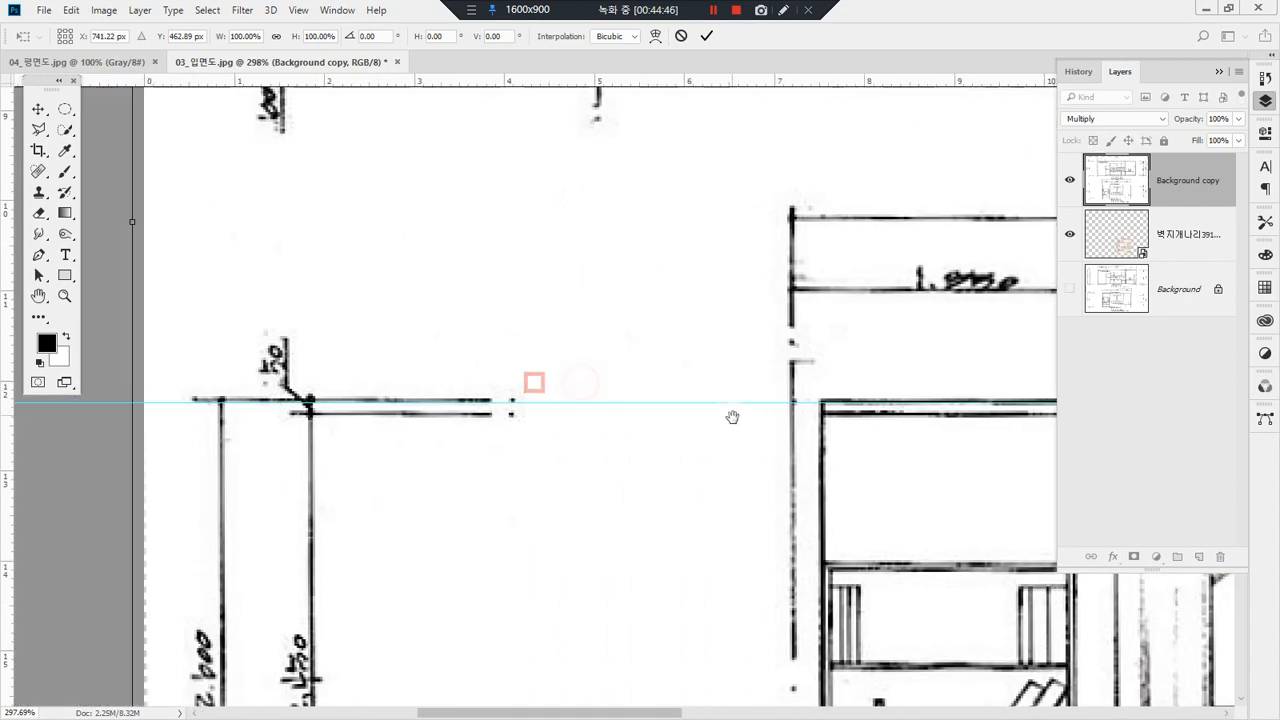
left_click(594, 421, "alt")
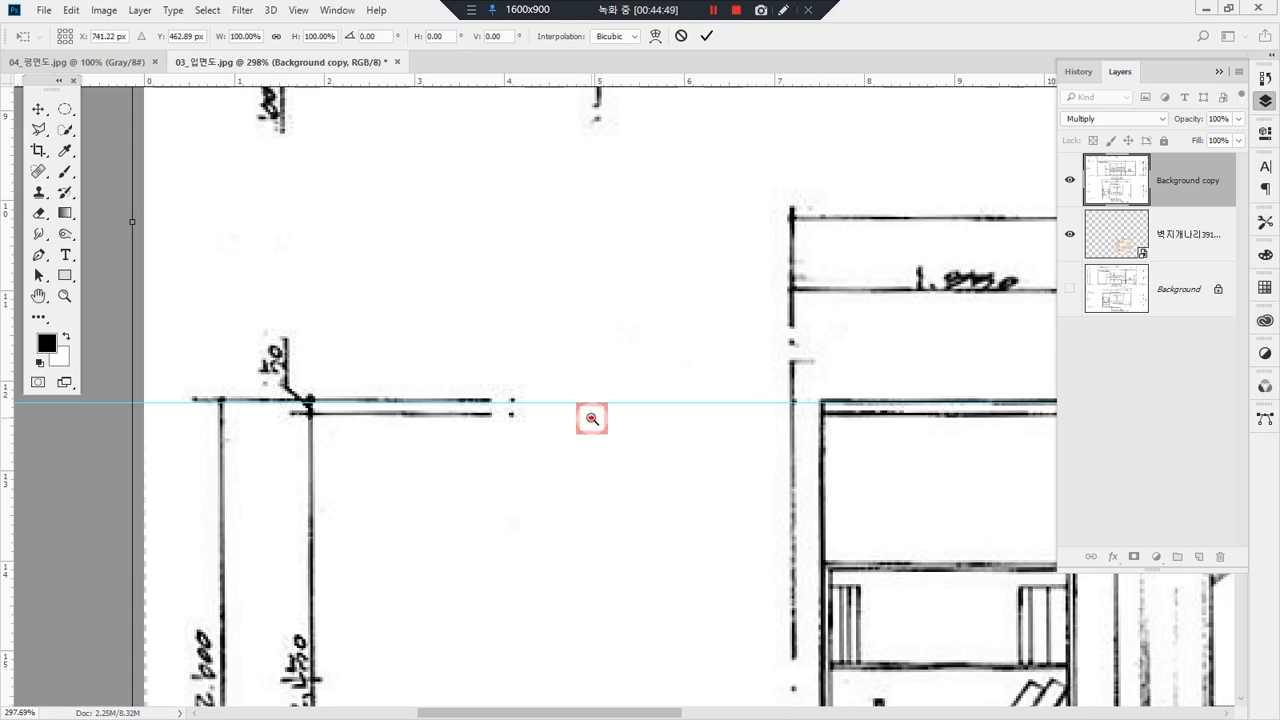
left_click_drag(252, 359, 394, 463)
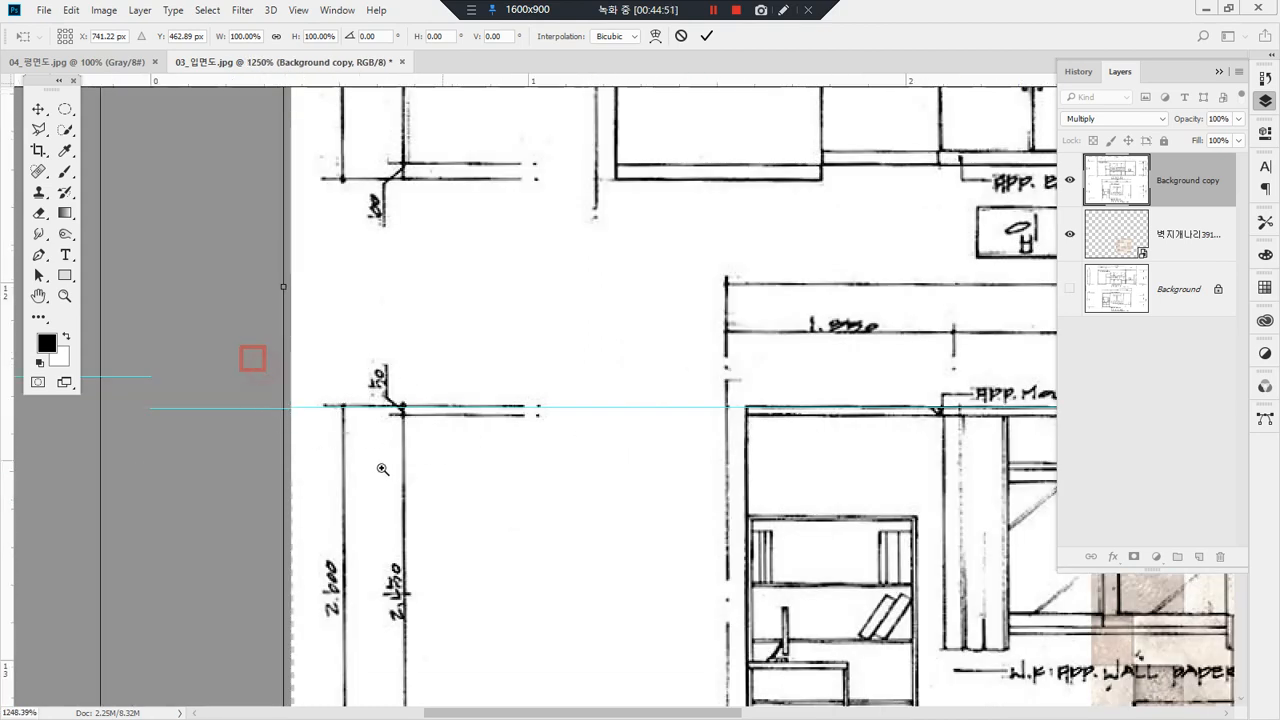
left_click_drag(79, 427, 78, 440)
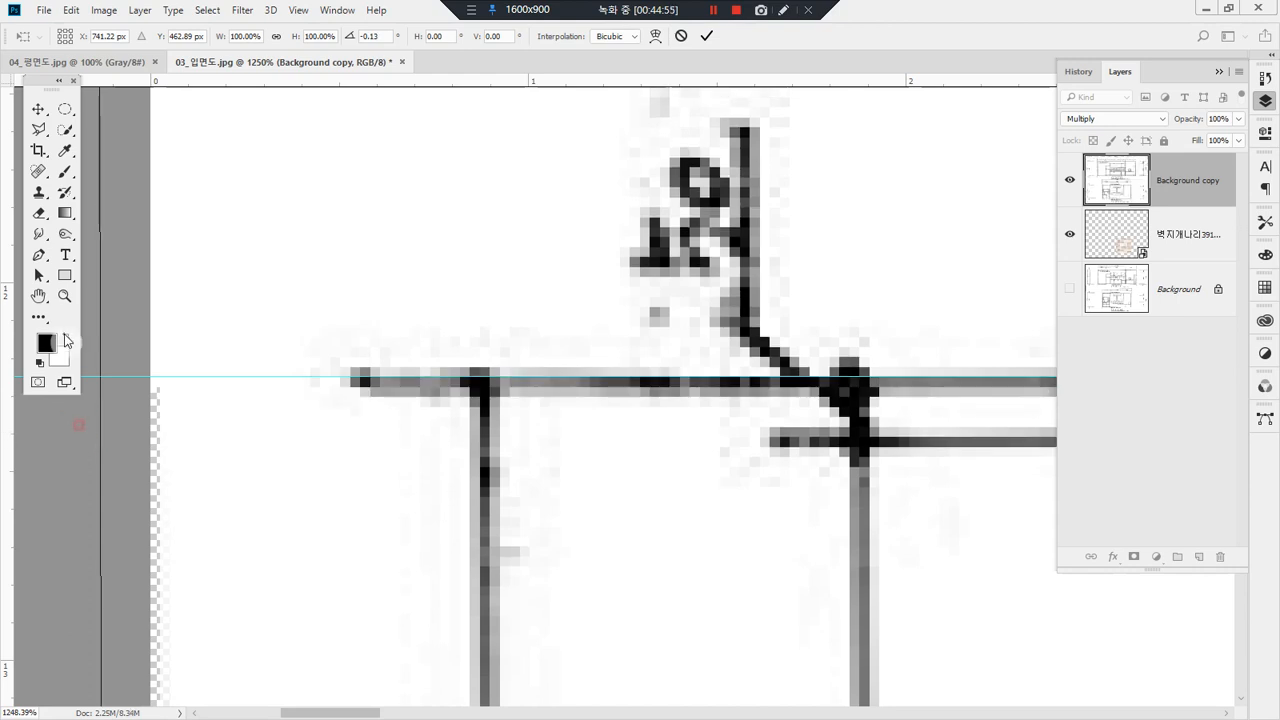
left_click(64, 296)
key("Return")
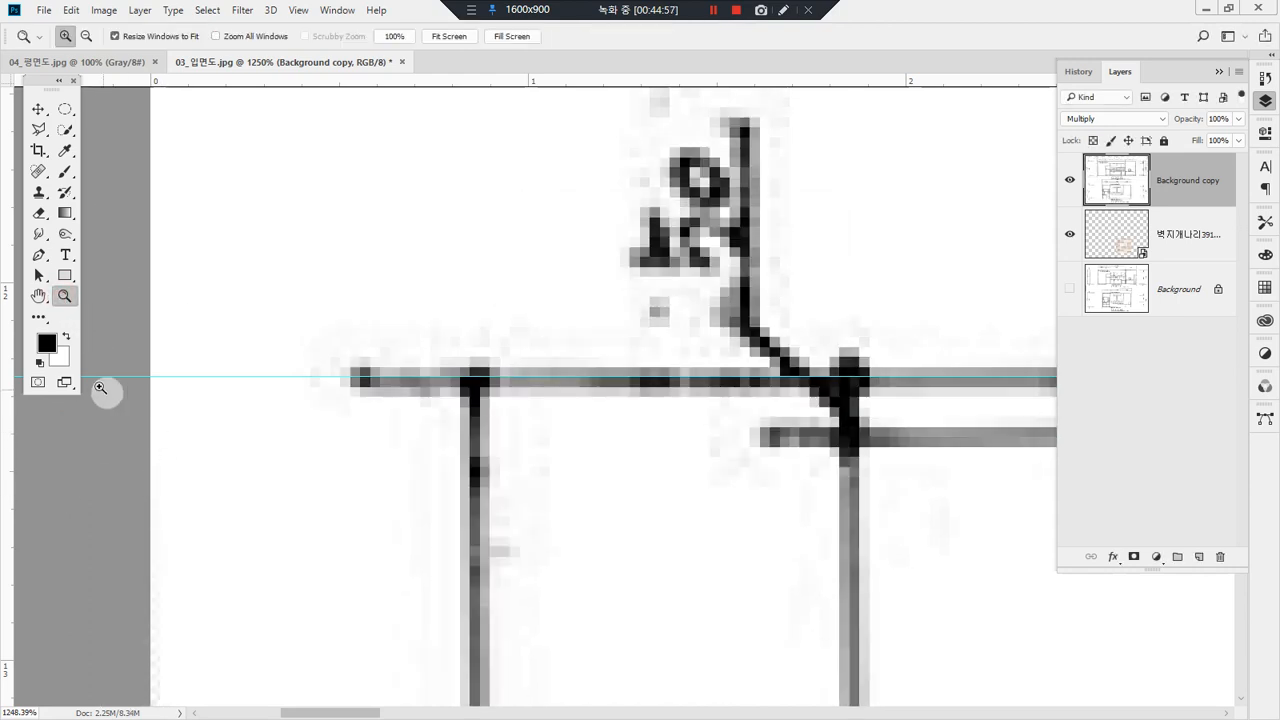
Step: Examine elevation B's ceiling, window and curtain lines up close against the guide, then view the whole drawing
double_click(38, 296)
left_click_drag(406, 426, 817, 705)
left_click_drag(427, 126, 904, 303)
left_click_drag(887, 539, 686, 477)
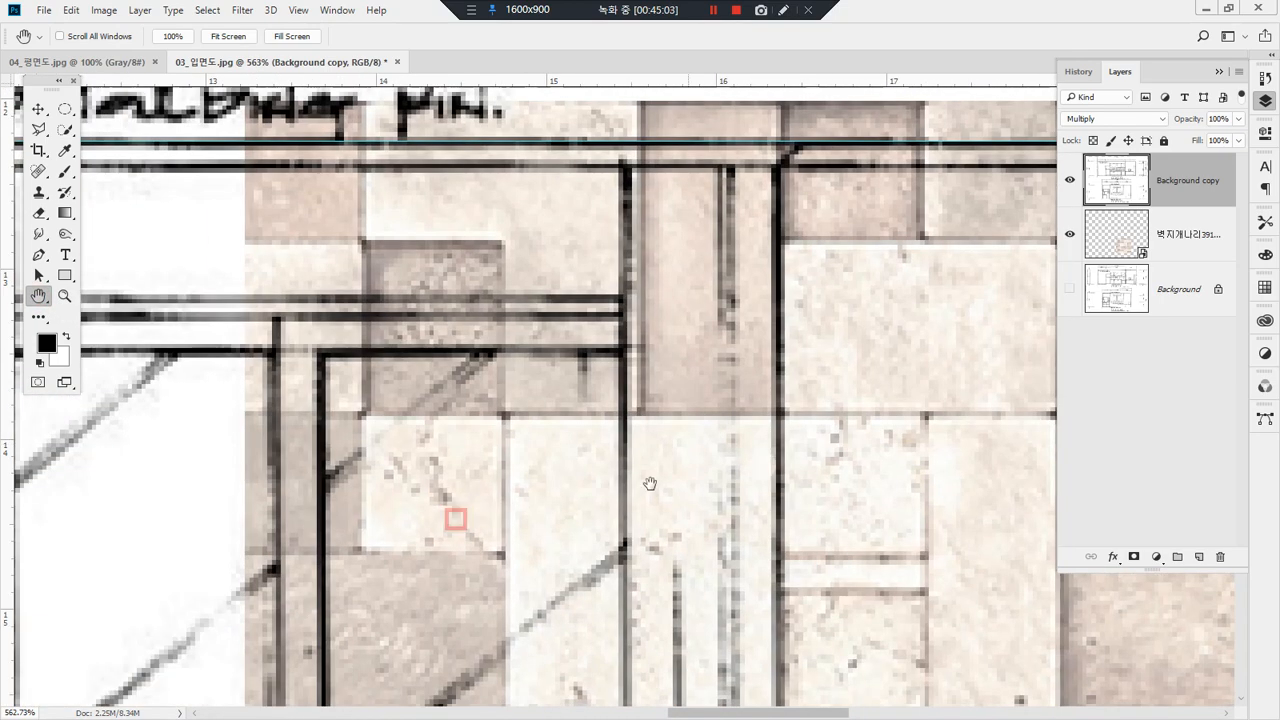
left_click_drag(466, 486, 829, 423)
left_click_drag(606, 534, 666, 331)
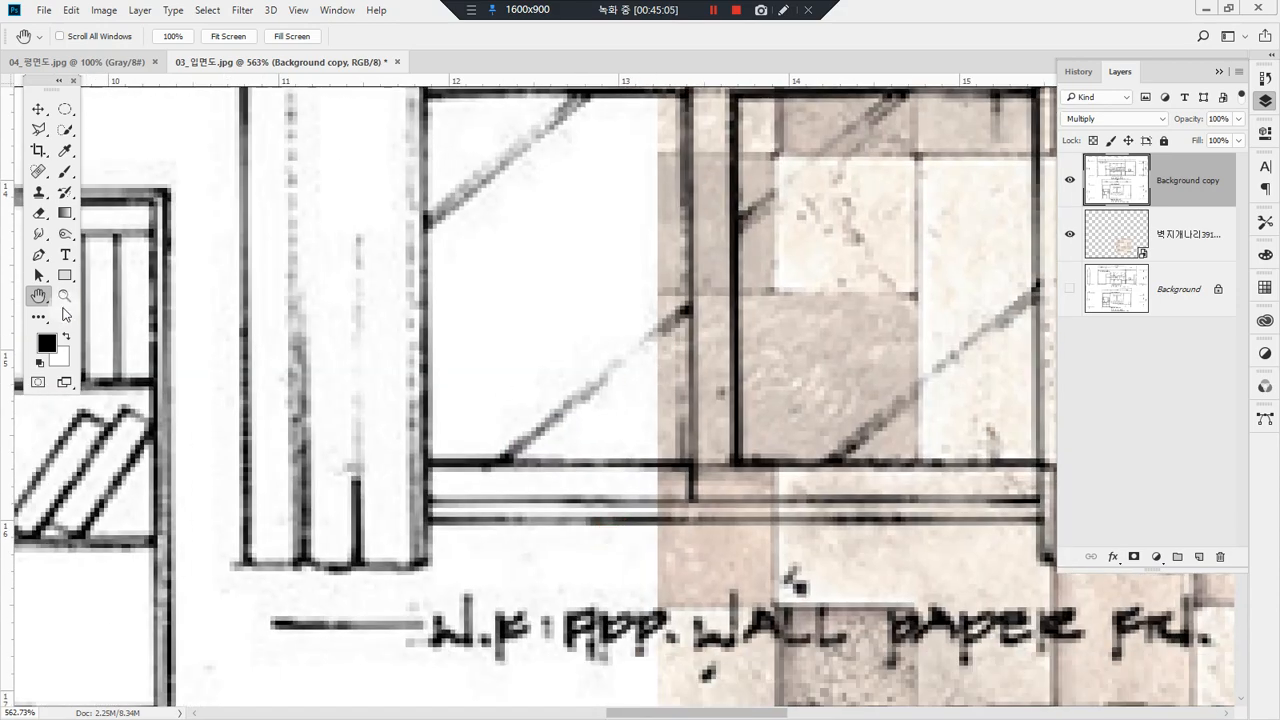
double_click(64, 298)
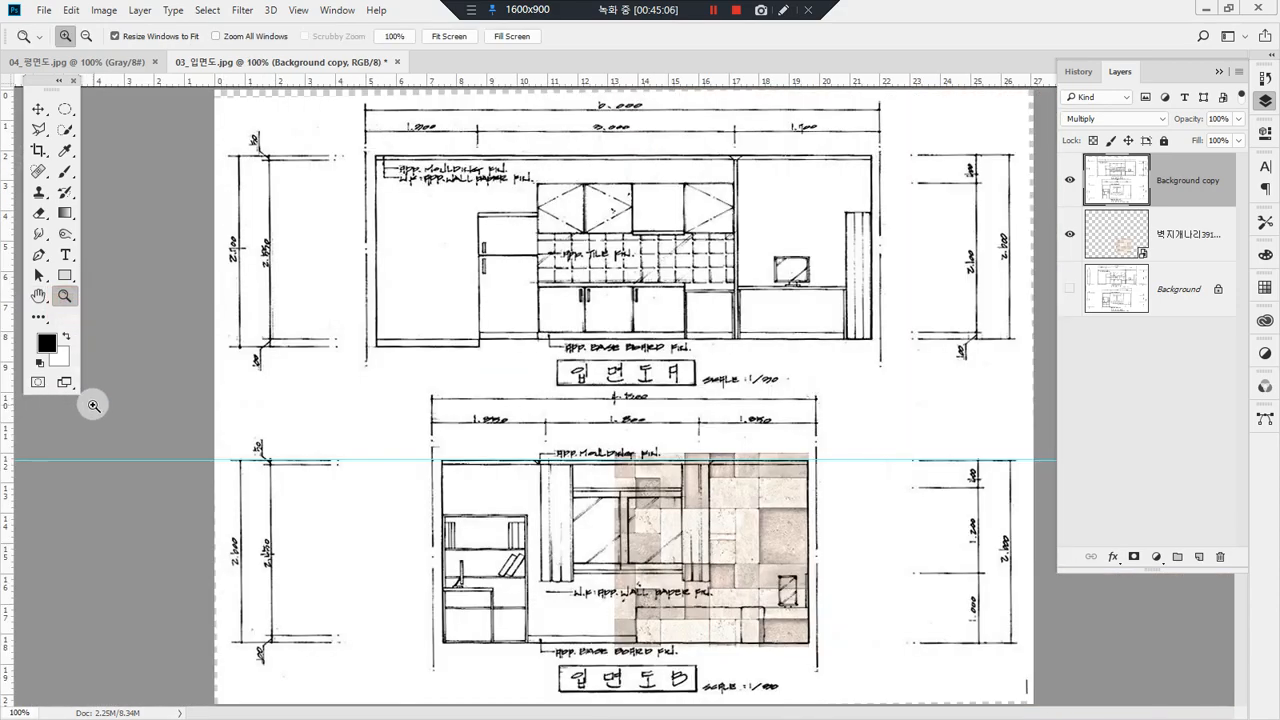